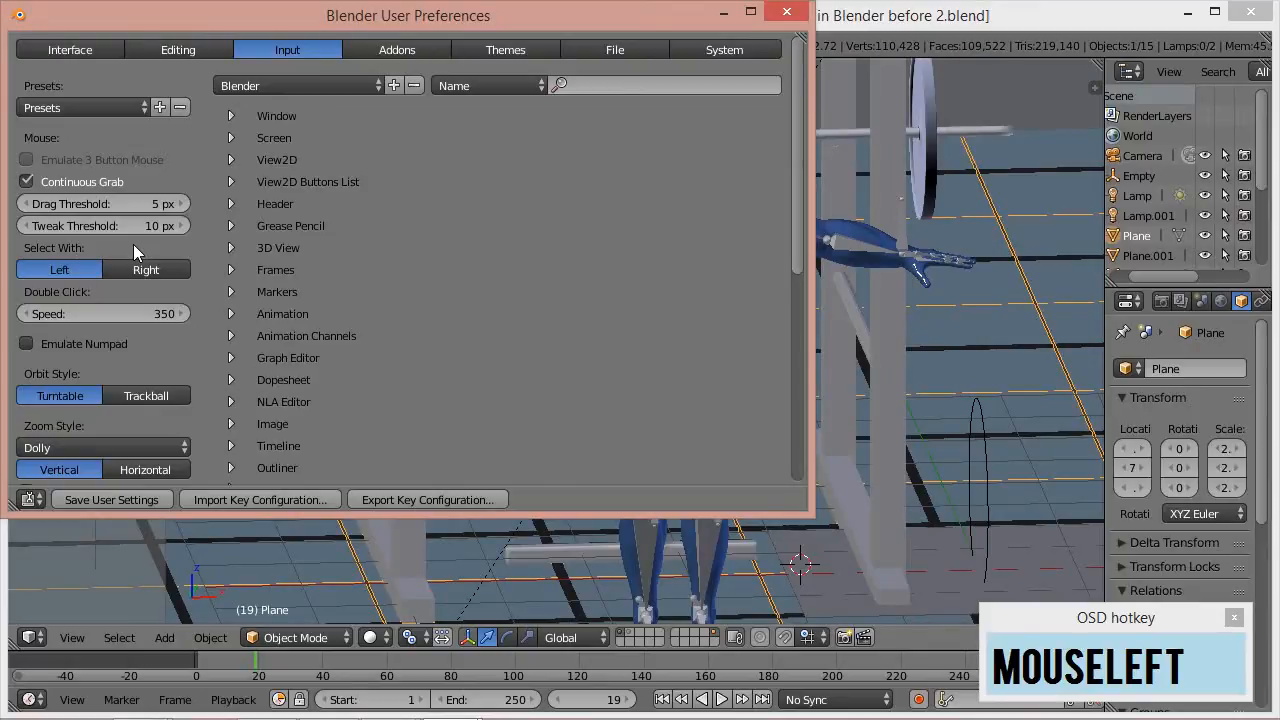
- Close the User Preferences window
click(787, 11)
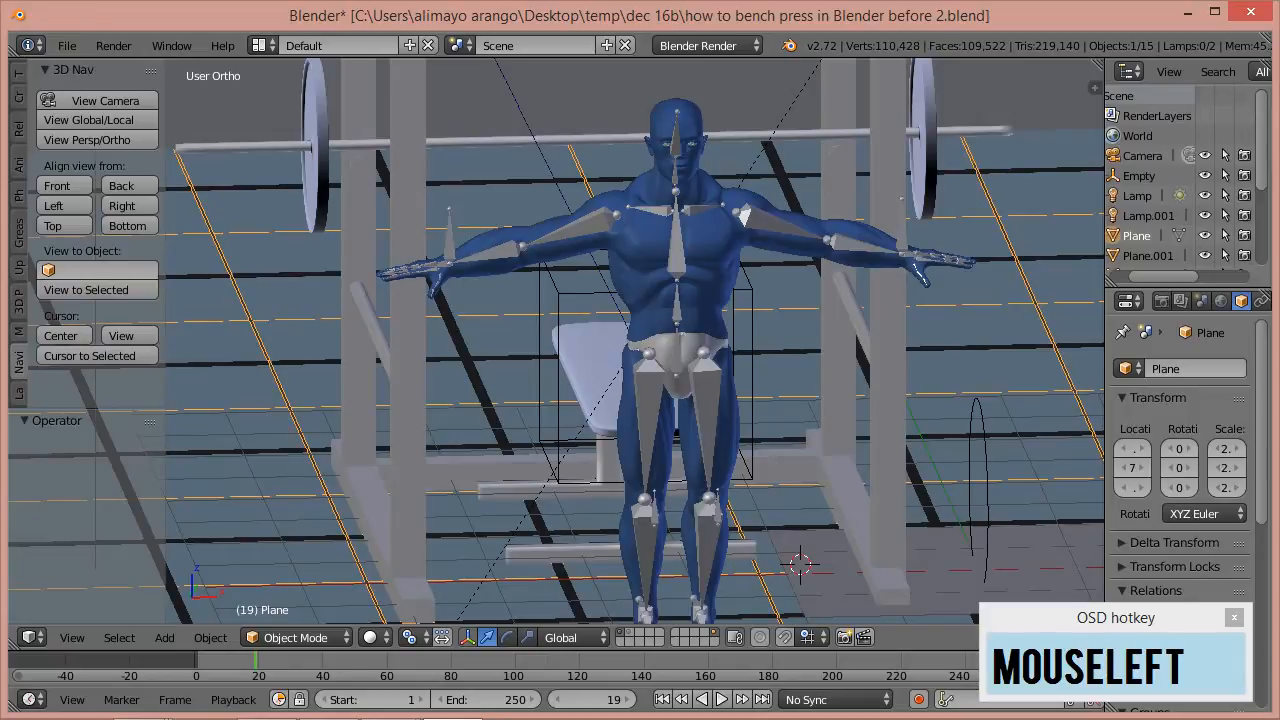
drag(1279, 180, 675, 68)
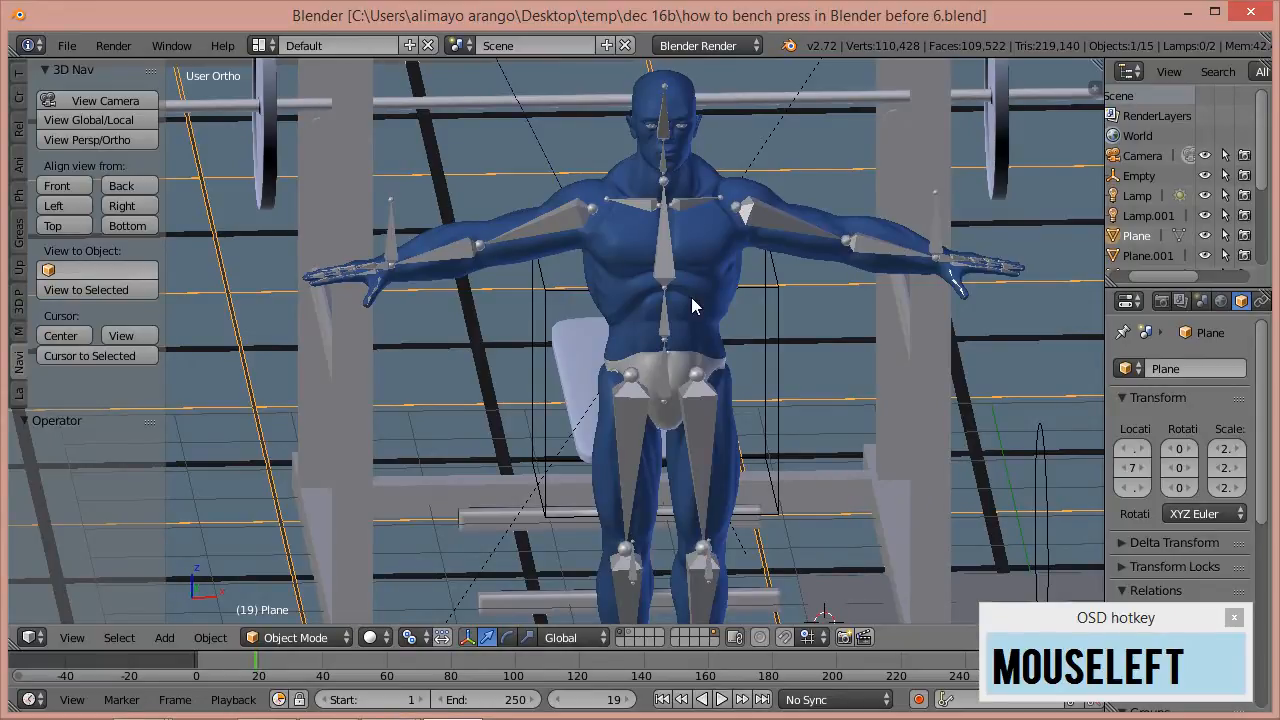
scroll(692, 304, down, 2)
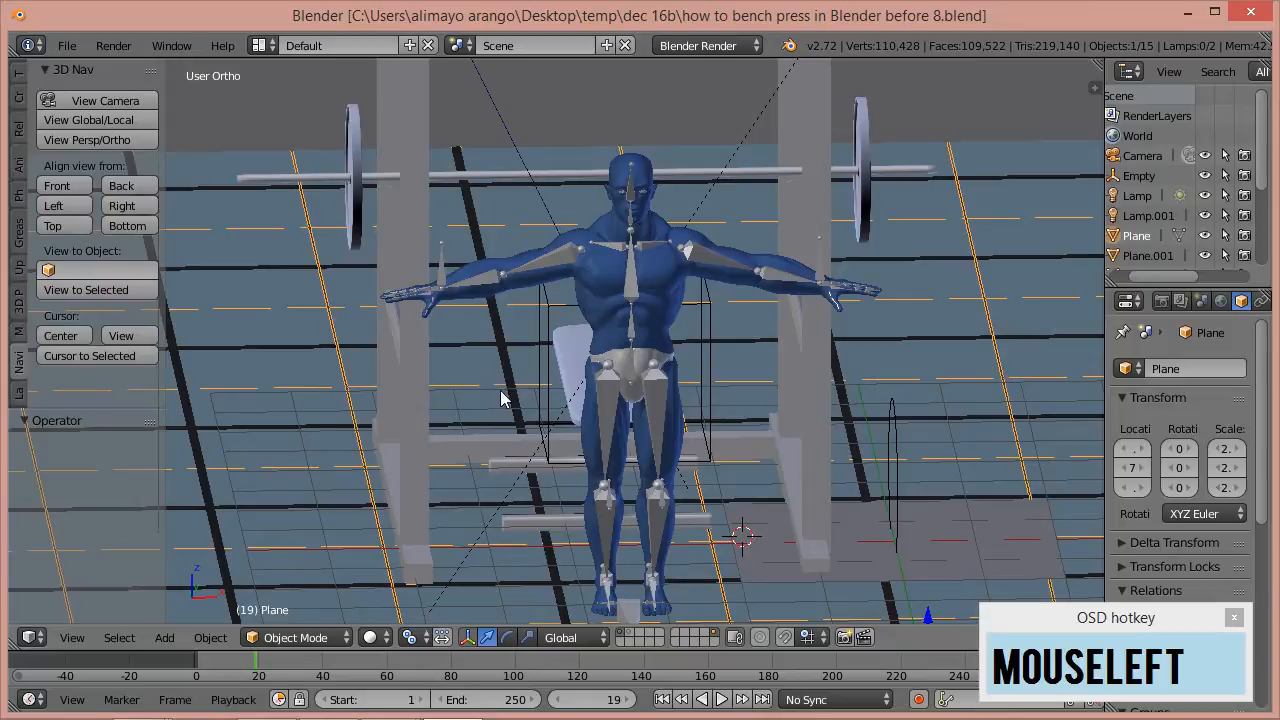
- Move the rig's root bone below the feet toward the bench by about 2.45 and another 0.17 along global Y
middle_drag(487, 421, 552, 424)
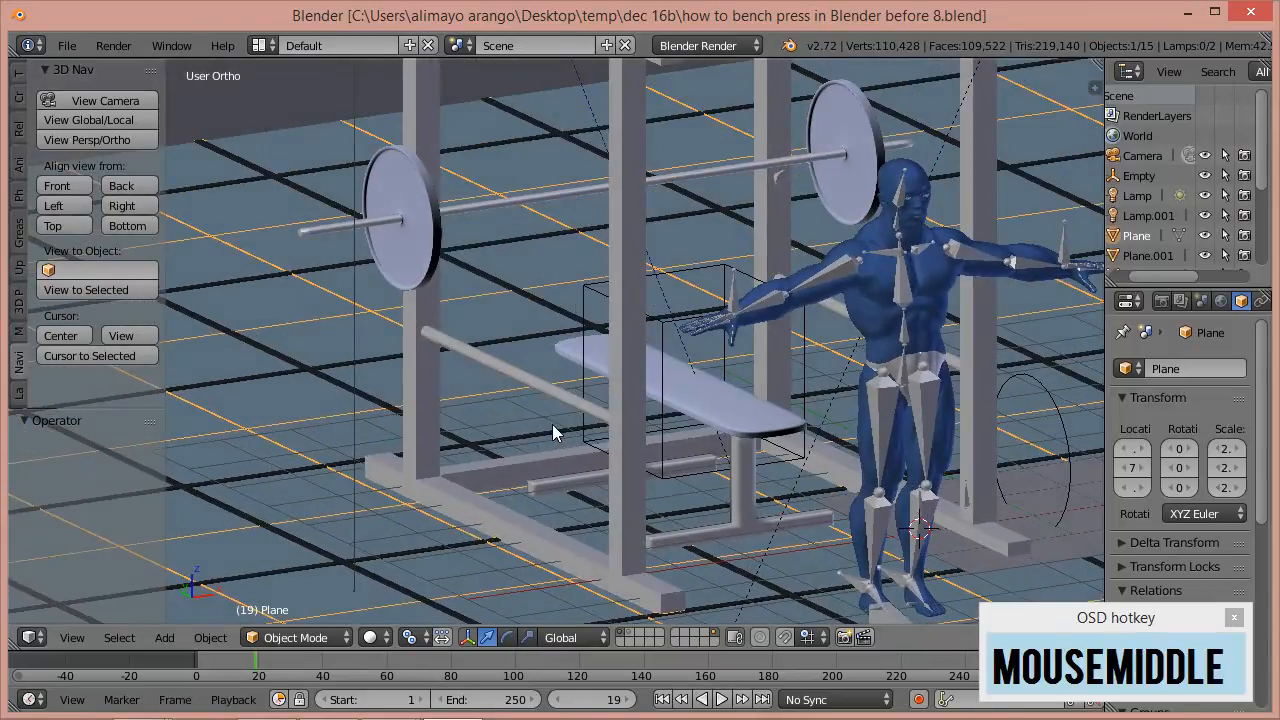
scroll(709, 441, down, 2)
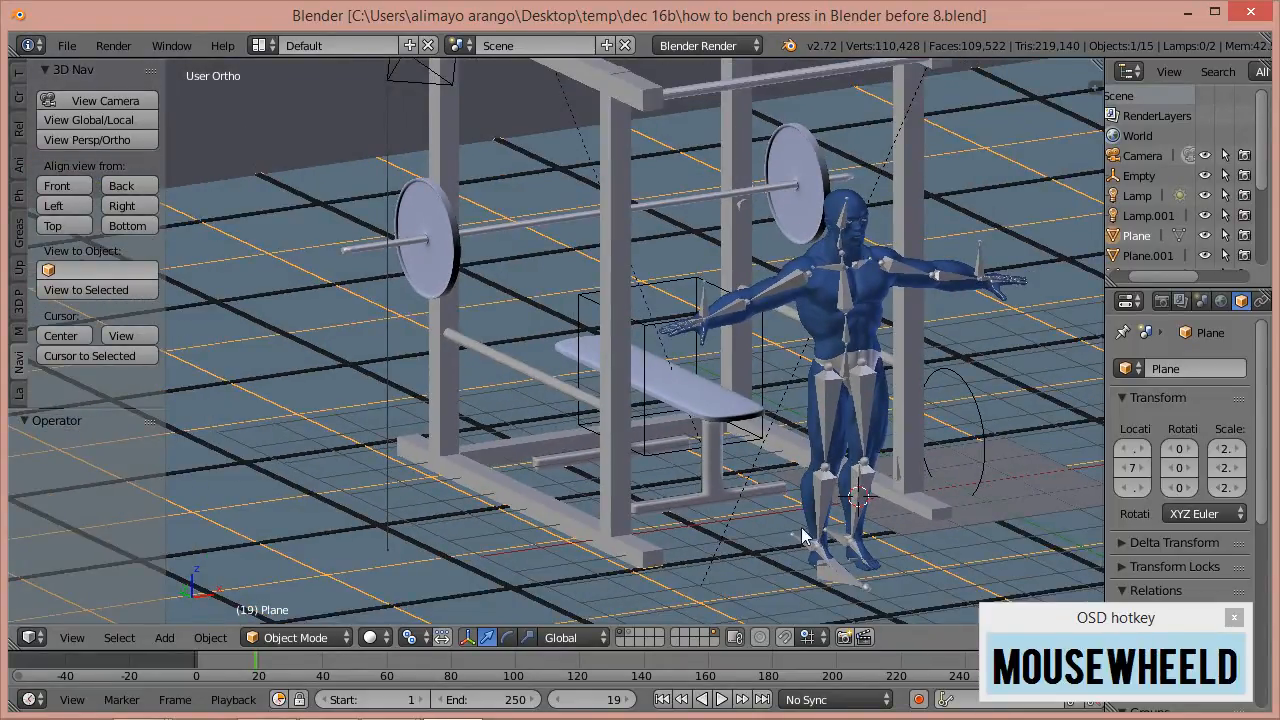
click(838, 574)
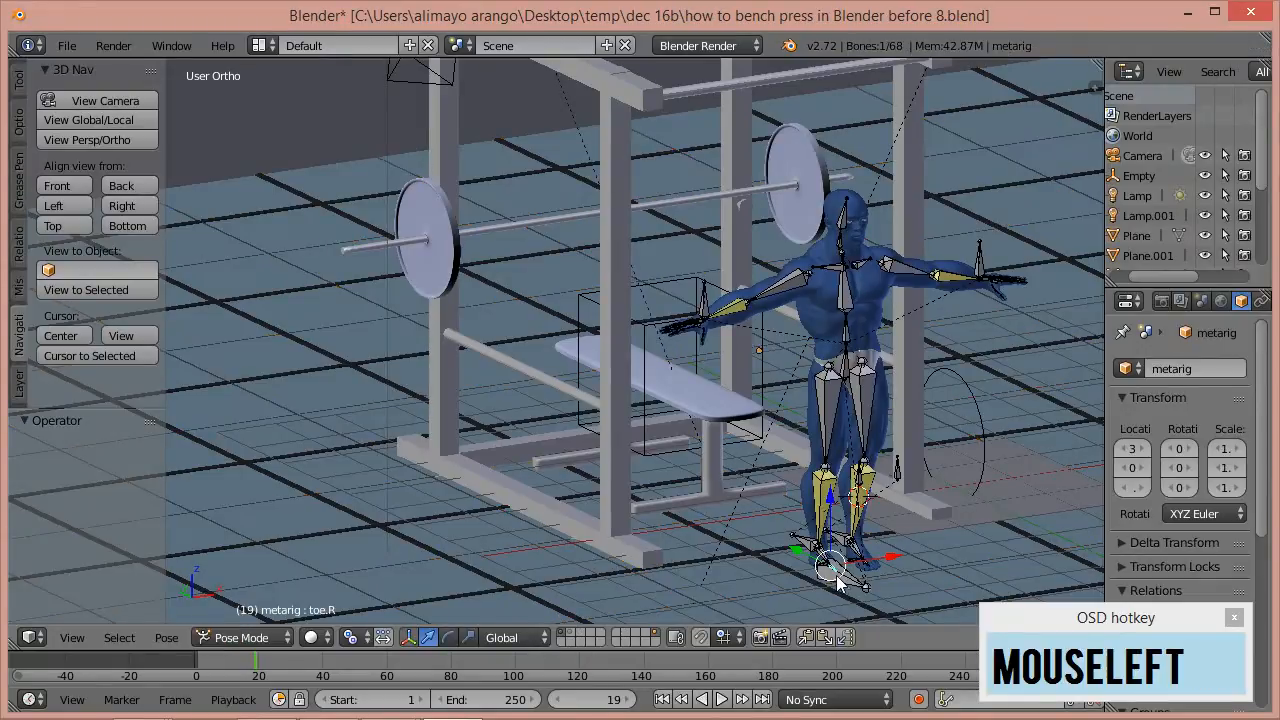
click(855, 587)
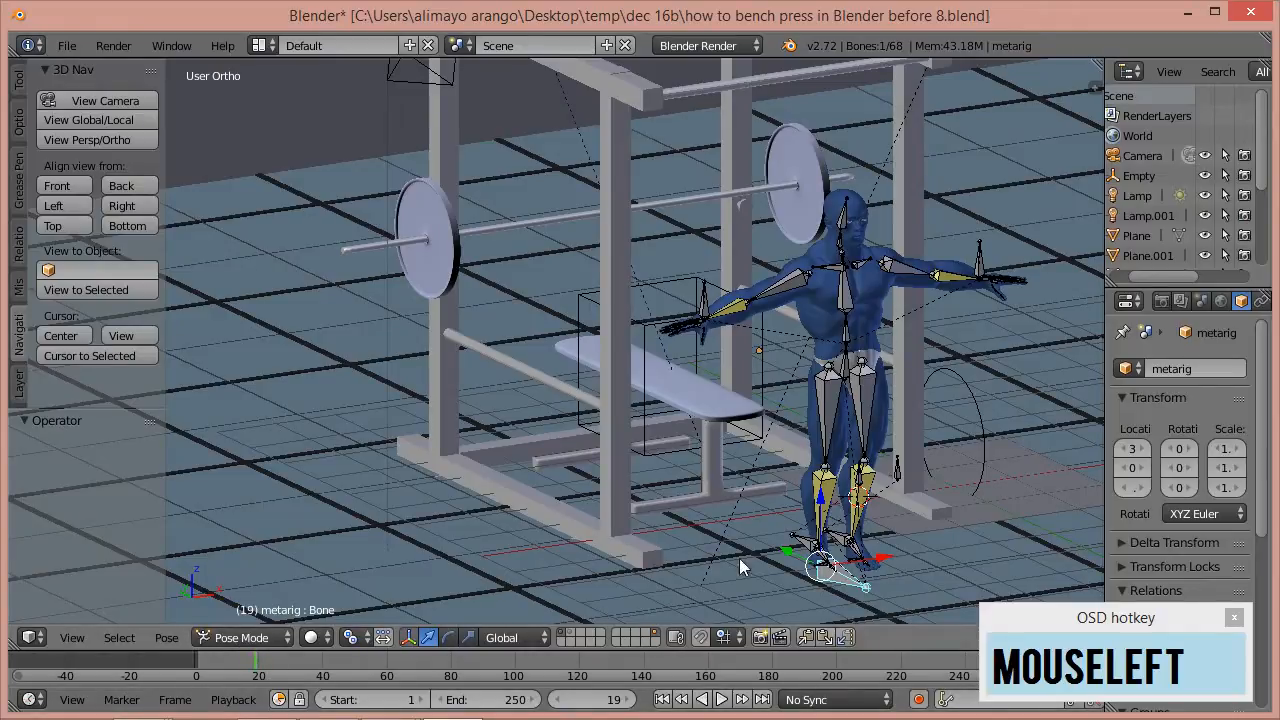
drag(785, 555, 710, 498)
middle_drag(676, 536, 740, 541)
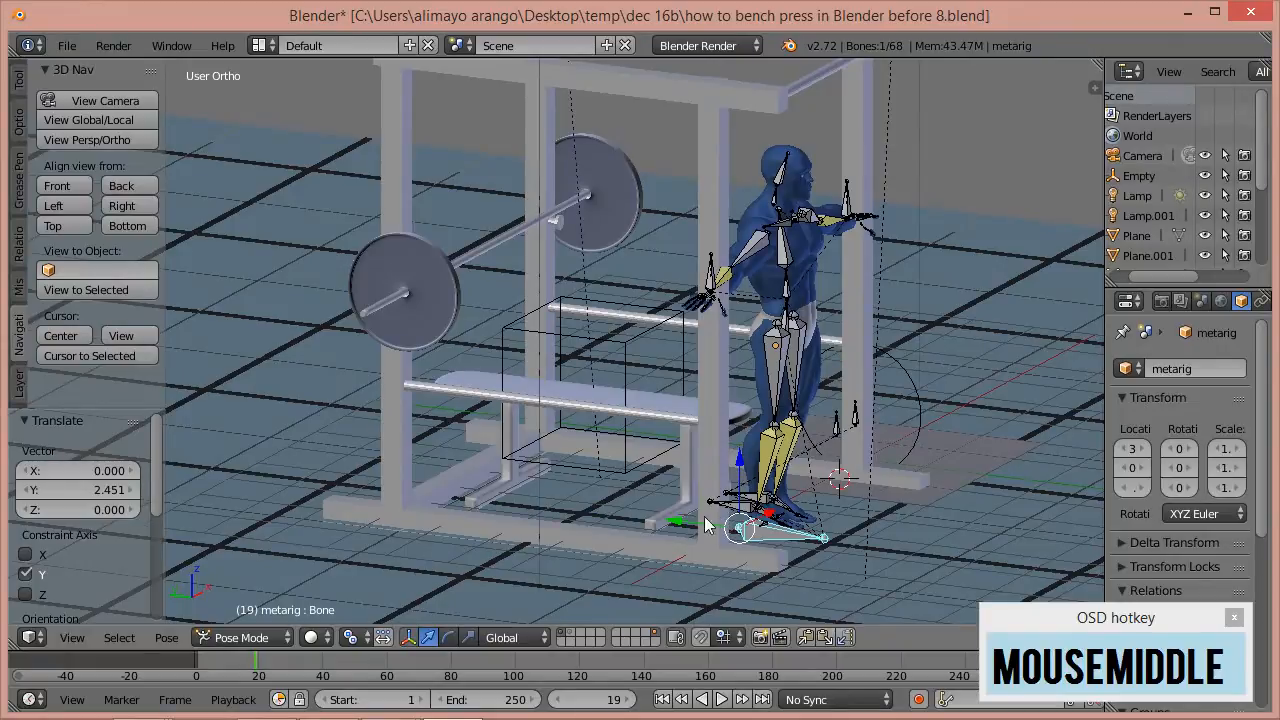
drag(688, 524, 676, 526)
- Move the heel.R bone outward about -0.445 on X and rotate it about -11.3° around global Z
middle_drag(810, 522, 688, 513)
middle_drag(765, 528, 834, 574)
scroll(745, 528, up, 1)
scroll(745, 528, up, 2)
click(774, 578)
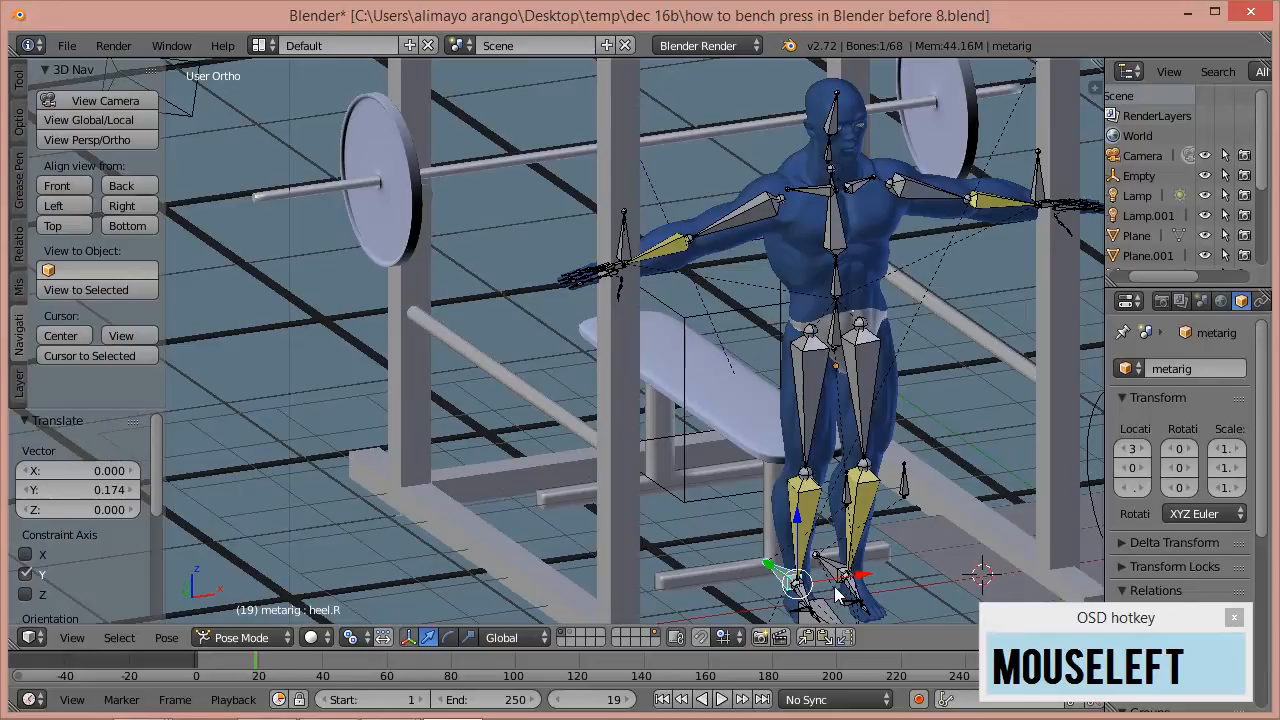
drag(852, 588, 816, 582)
scroll(816, 582, down, 2)
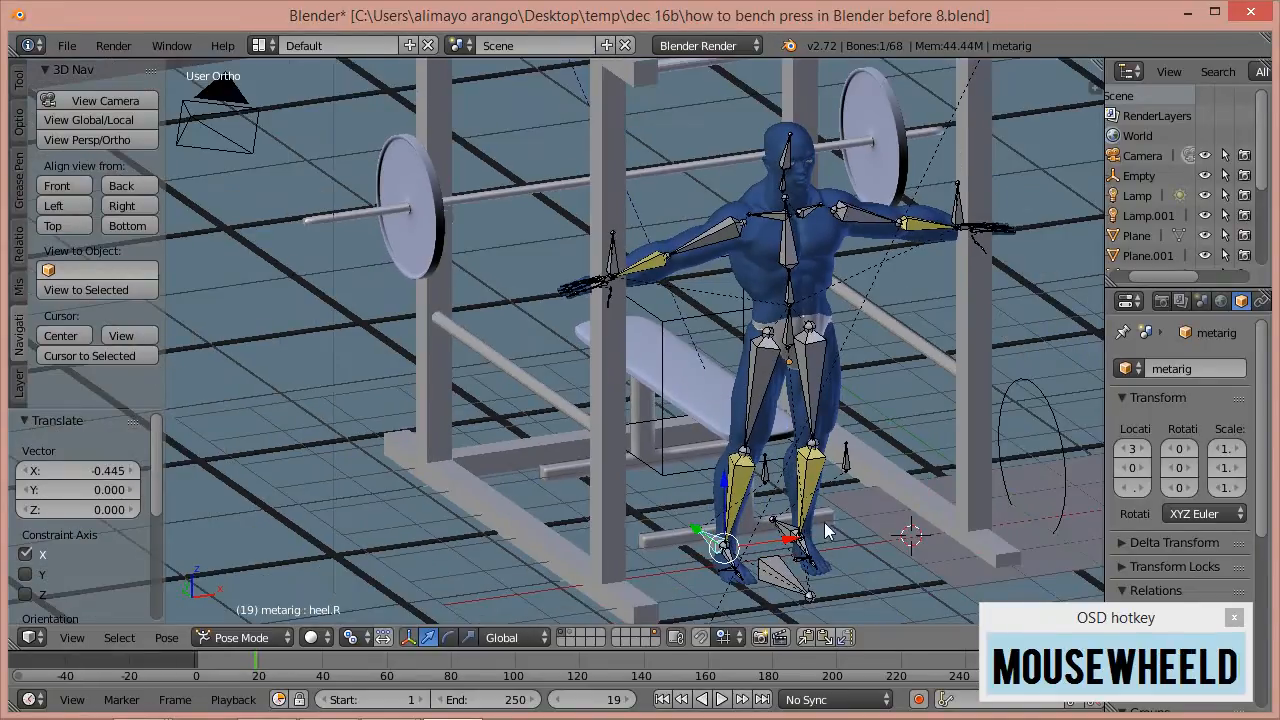
key(r)
key(z)
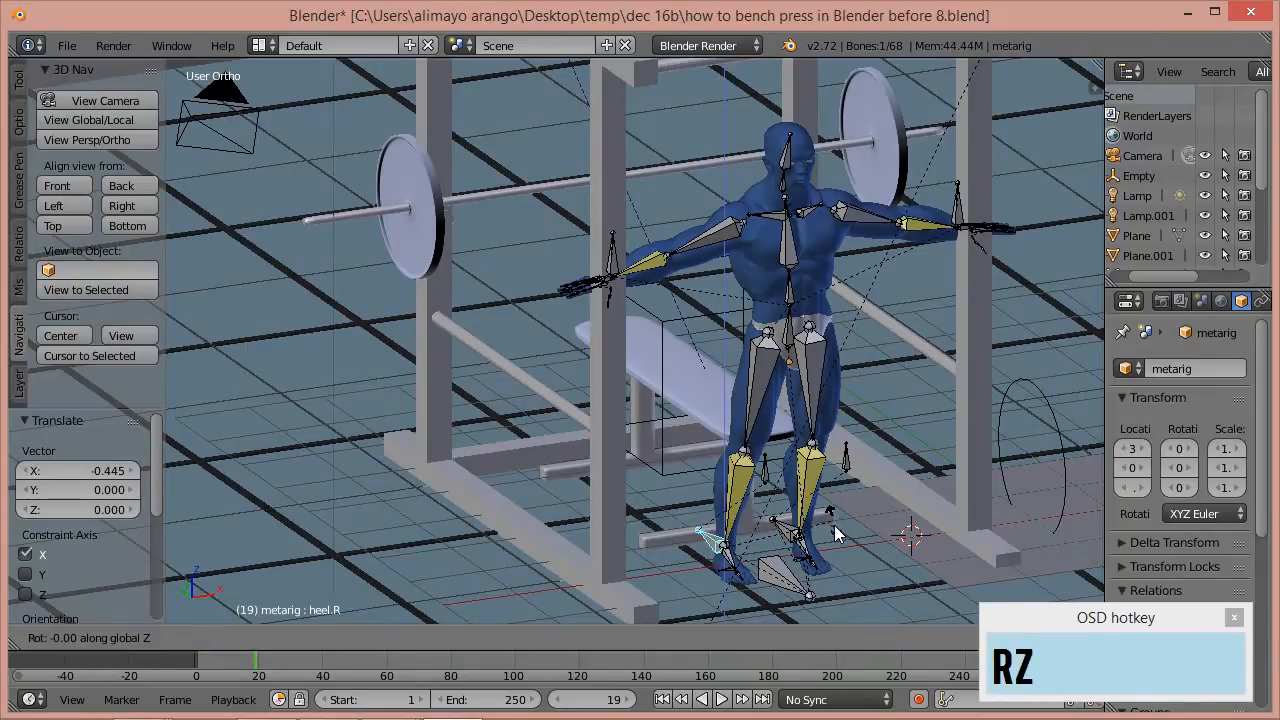
click(817, 542)
- Move the heel.L bone outward about 0.382 on X and rotate it about 31.4° around global Z
middle_drag(869, 526, 836, 576)
click(790, 522)
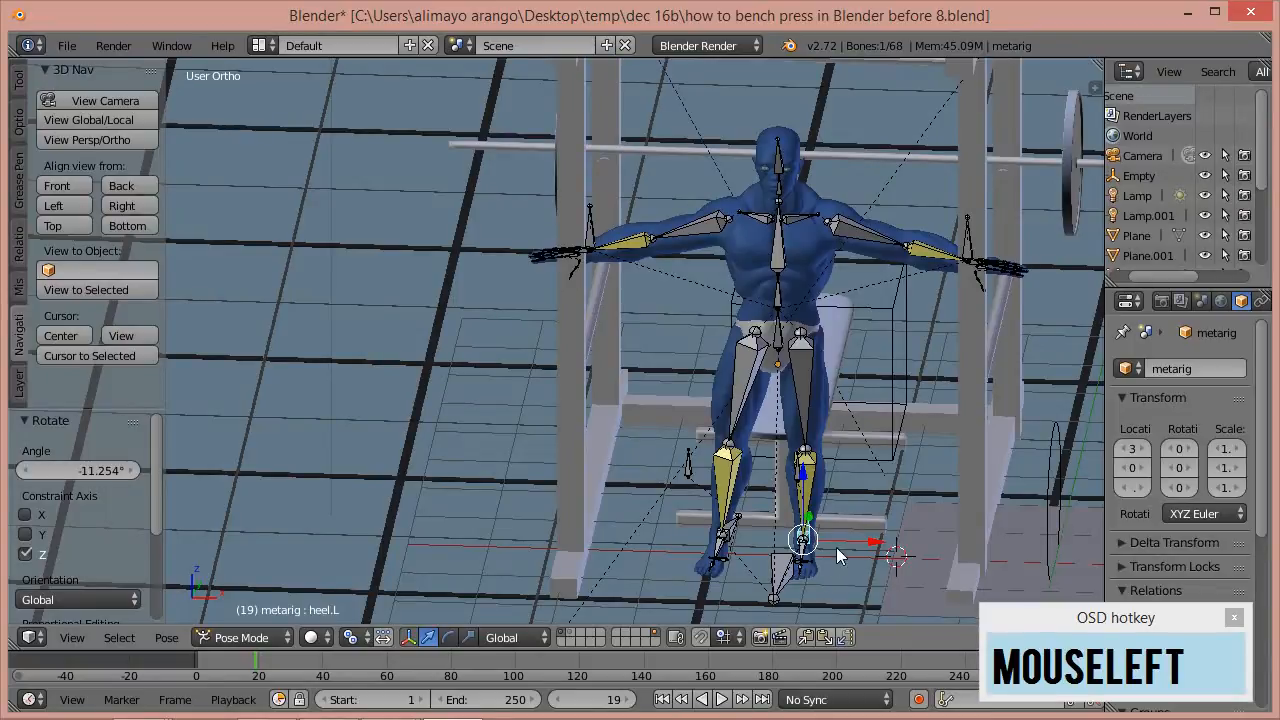
drag(858, 538, 889, 536)
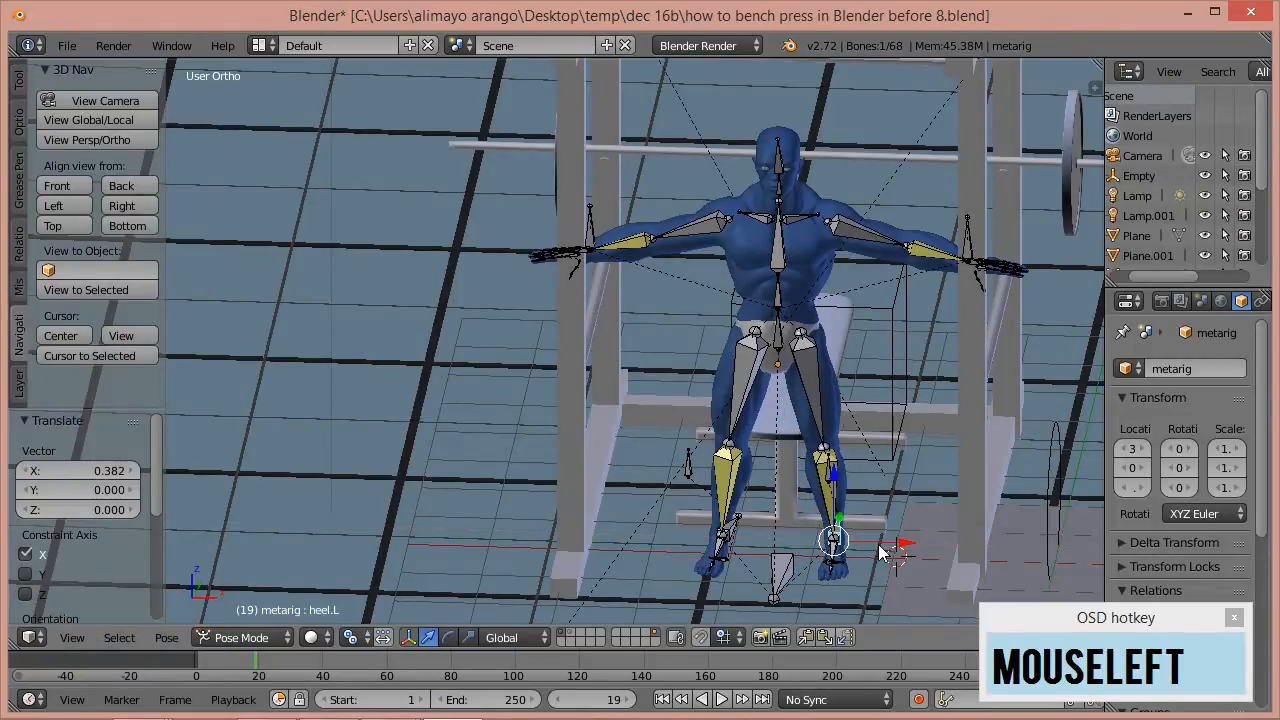
key(r)
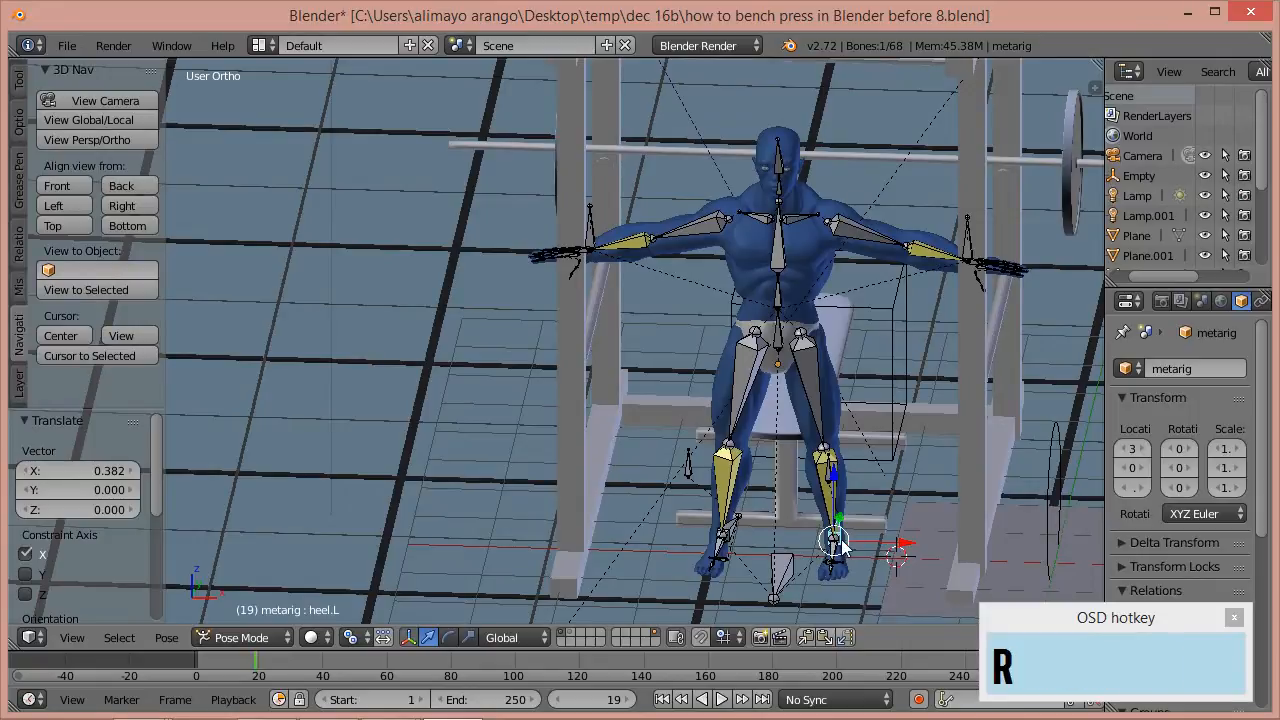
key(z)
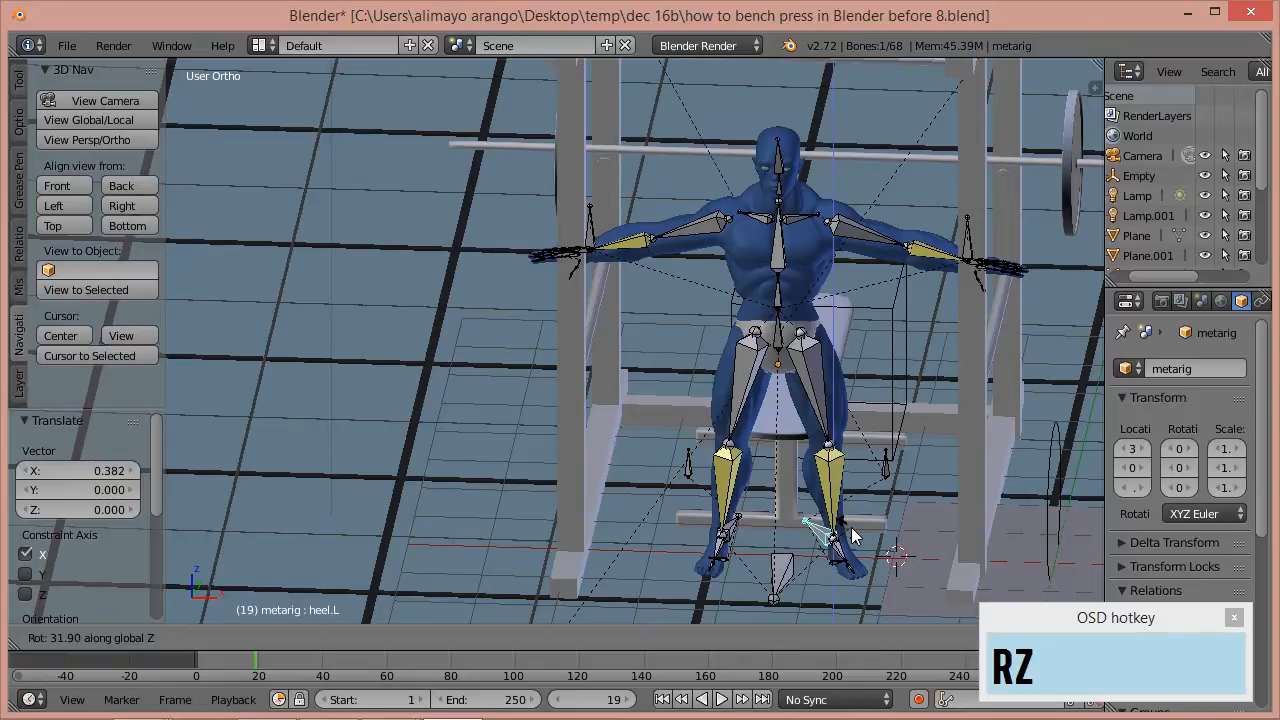
click(851, 527)
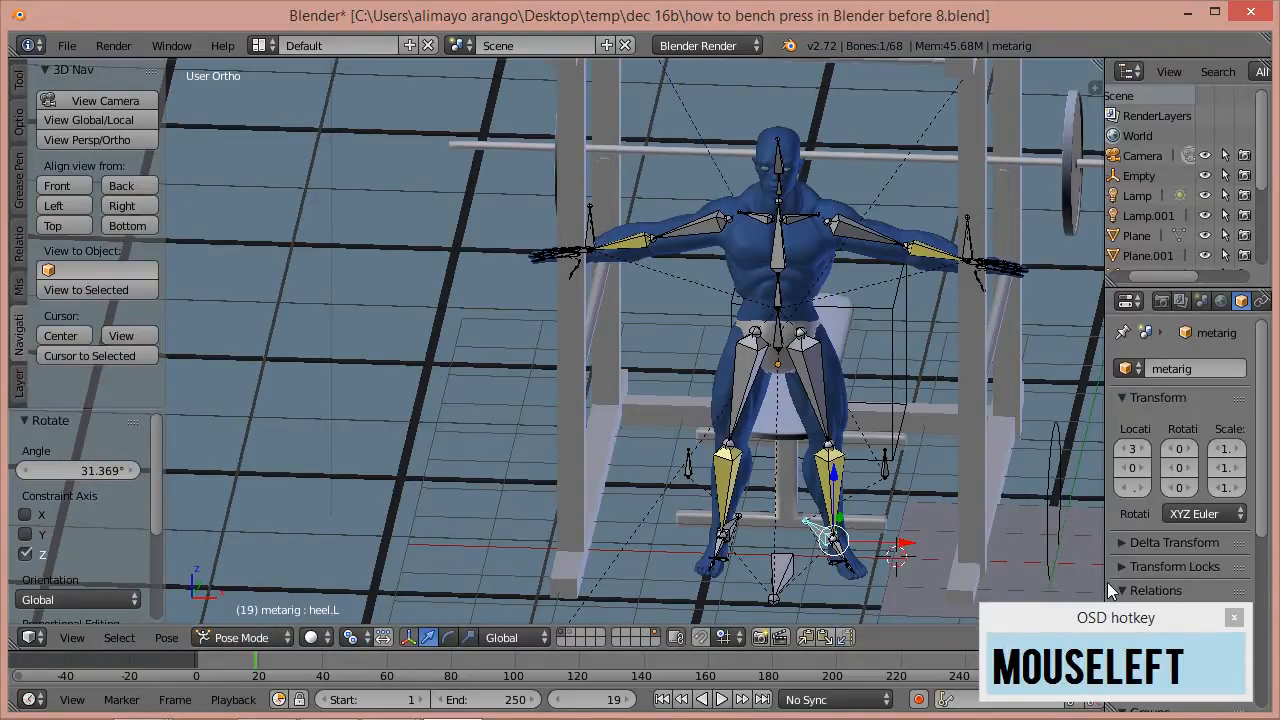
click(700, 236)
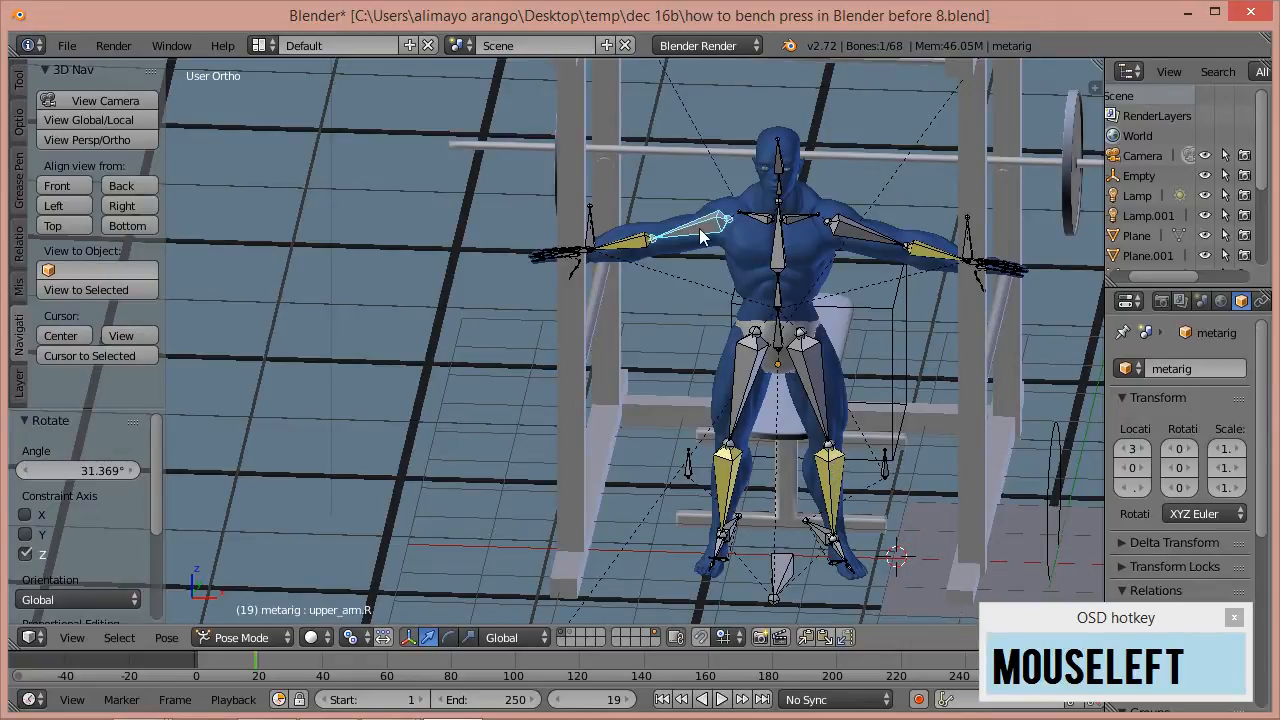
key(r)
key(y)
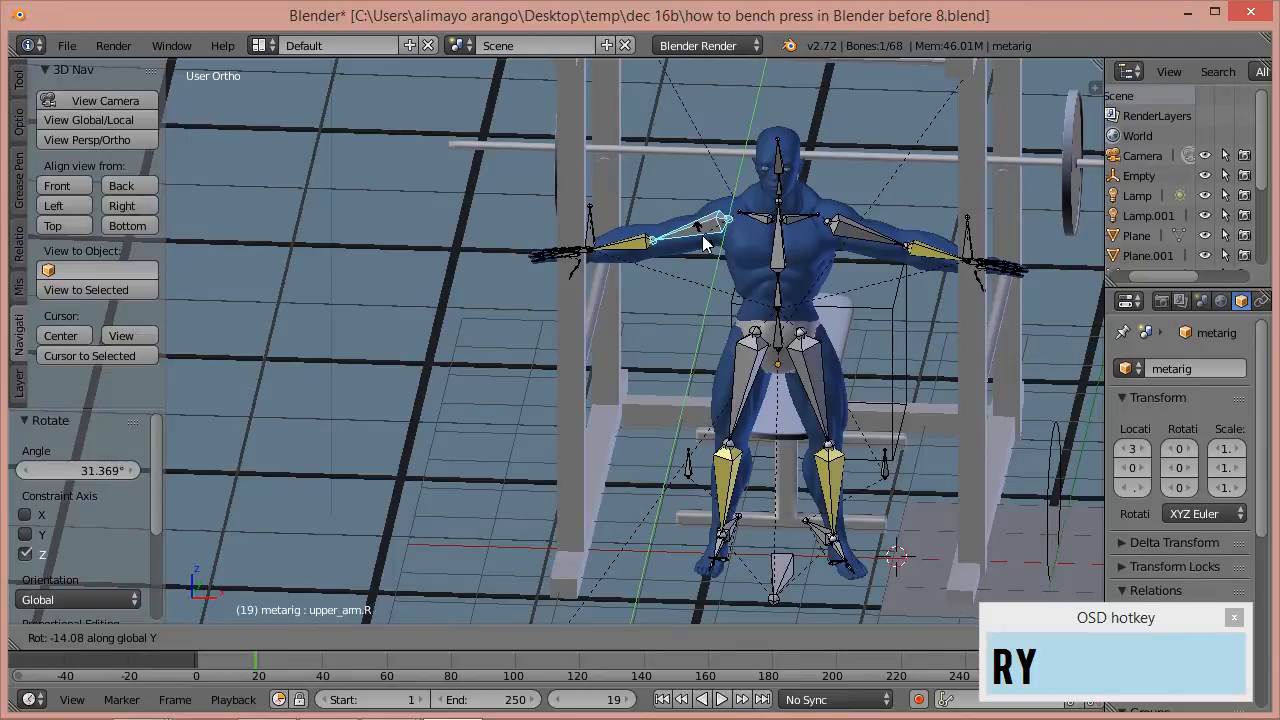
right_click(703, 243)
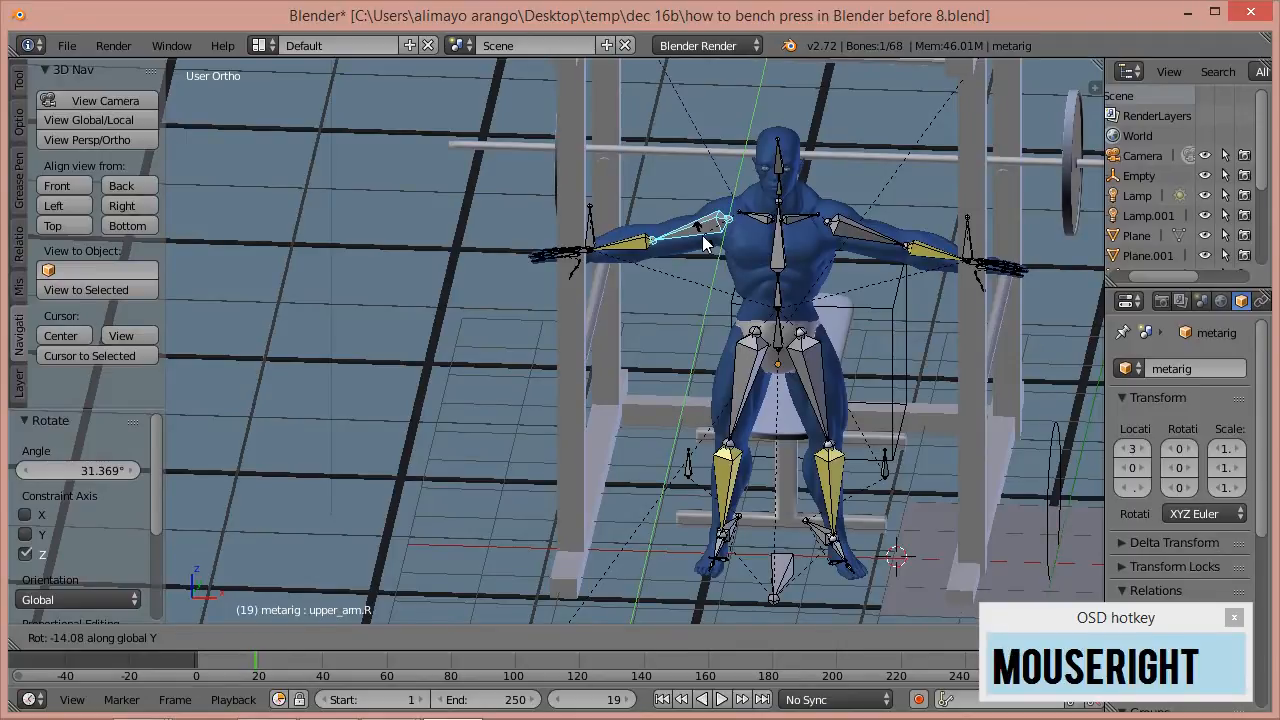
- Lower the forearm.R.001 wrist bone along Z and pull it inward along X so the right arm hangs beside the body
click(594, 236)
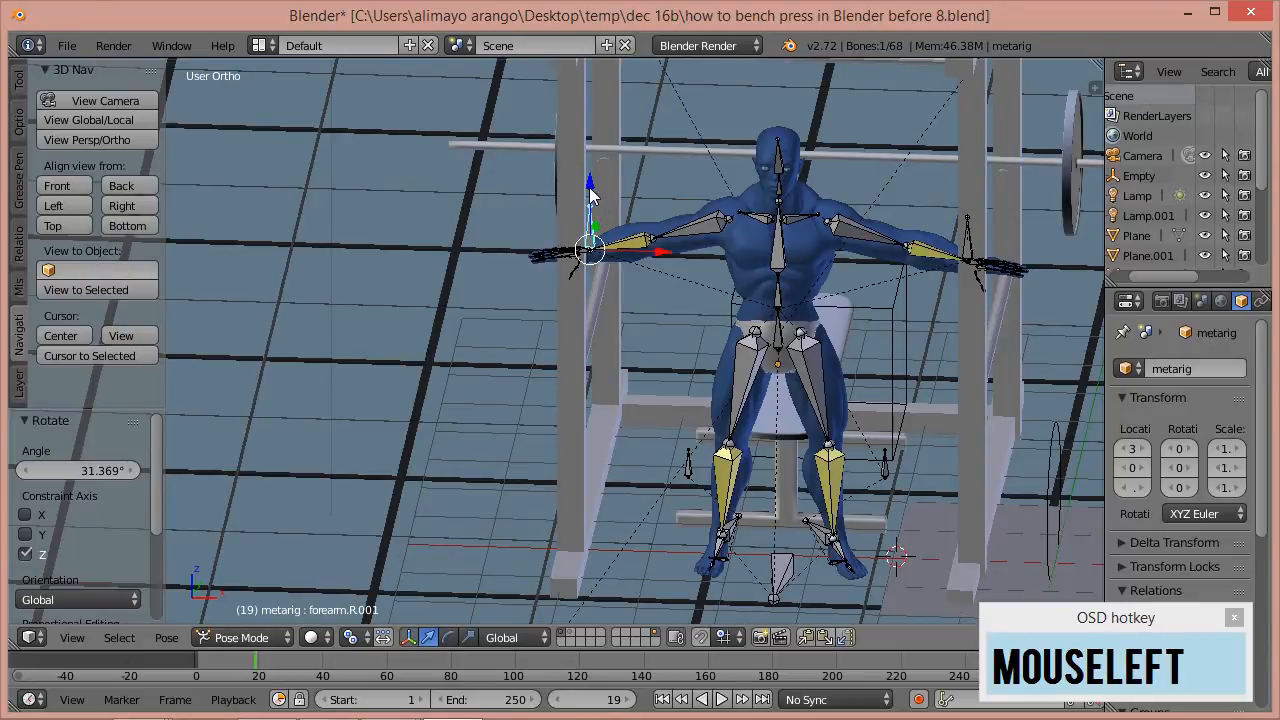
drag(589, 190, 690, 310)
drag(648, 260, 664, 288)
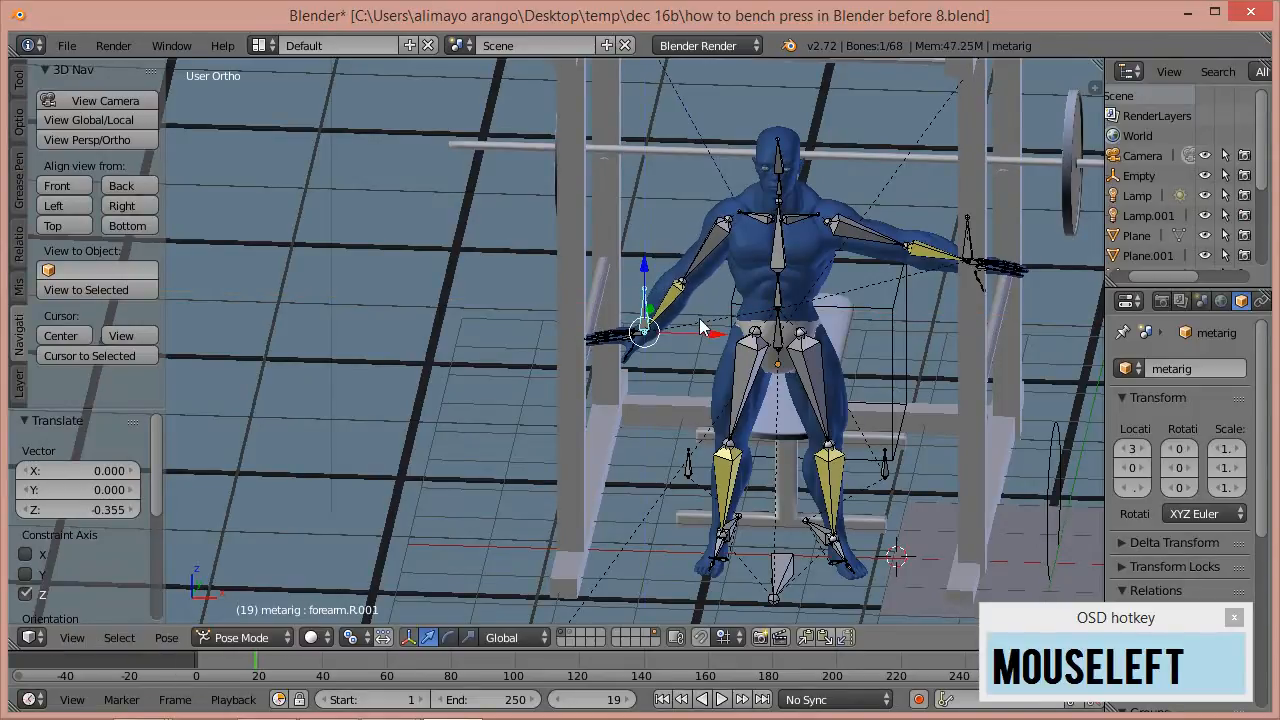
drag(714, 333, 728, 340)
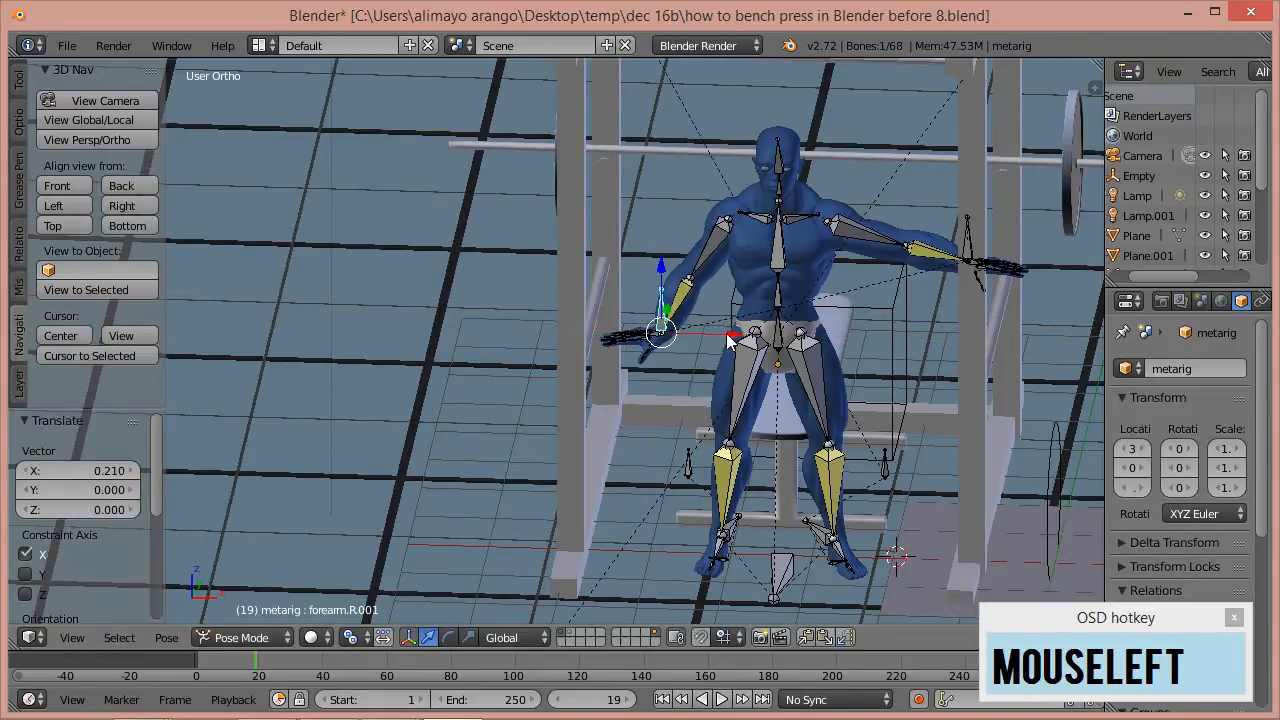
- Lower the forearm.L.001 wrist bone along Z and pull it inward along X to match the right arm
click(968, 257)
drag(967, 205, 965, 255)
drag(1040, 316, 919, 316)
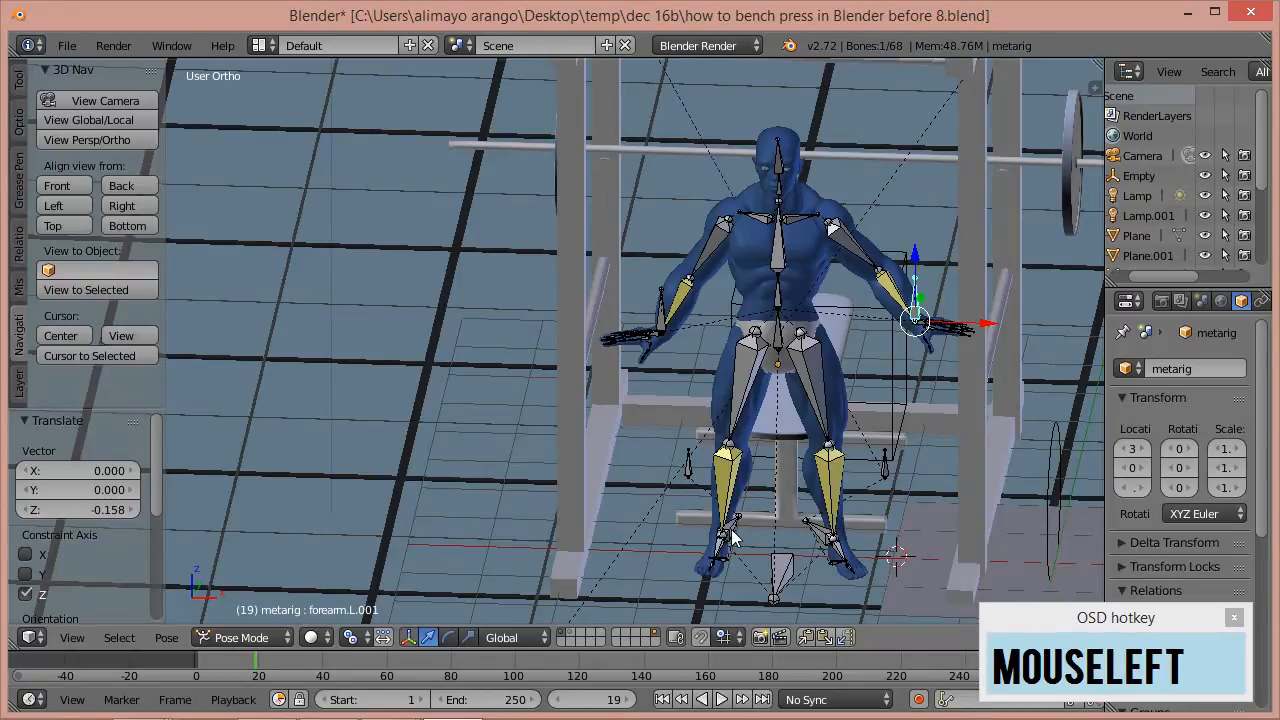
- Select the forearm.R.001 wrist bone and switch the transform manipulator to rotation
click(661, 316)
scroll(673, 340, up, 2)
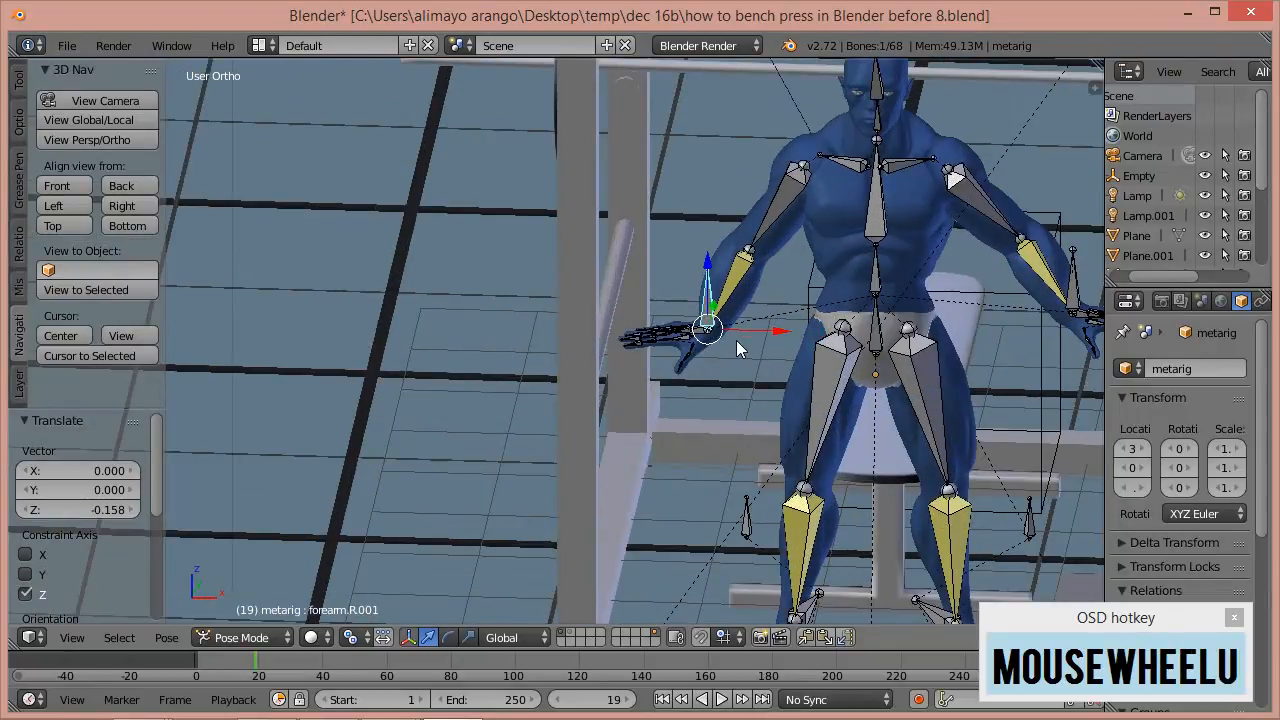
scroll(736, 348, down, 1)
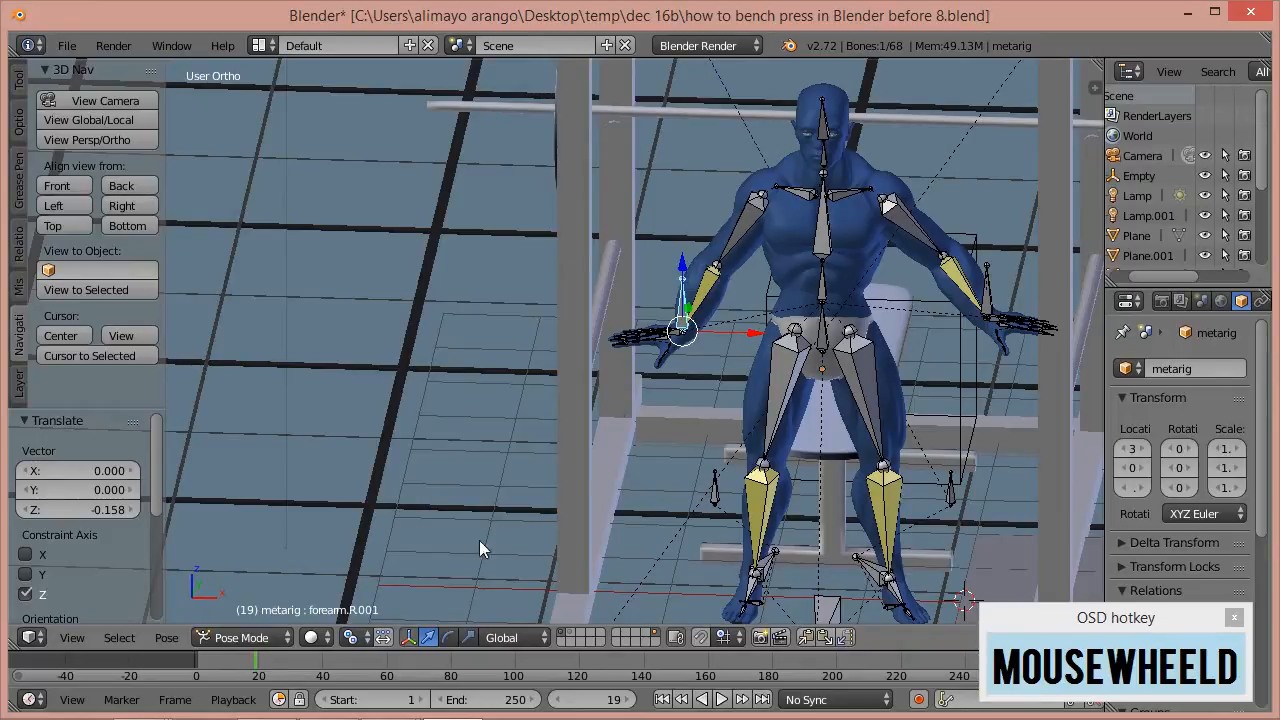
click(449, 634)
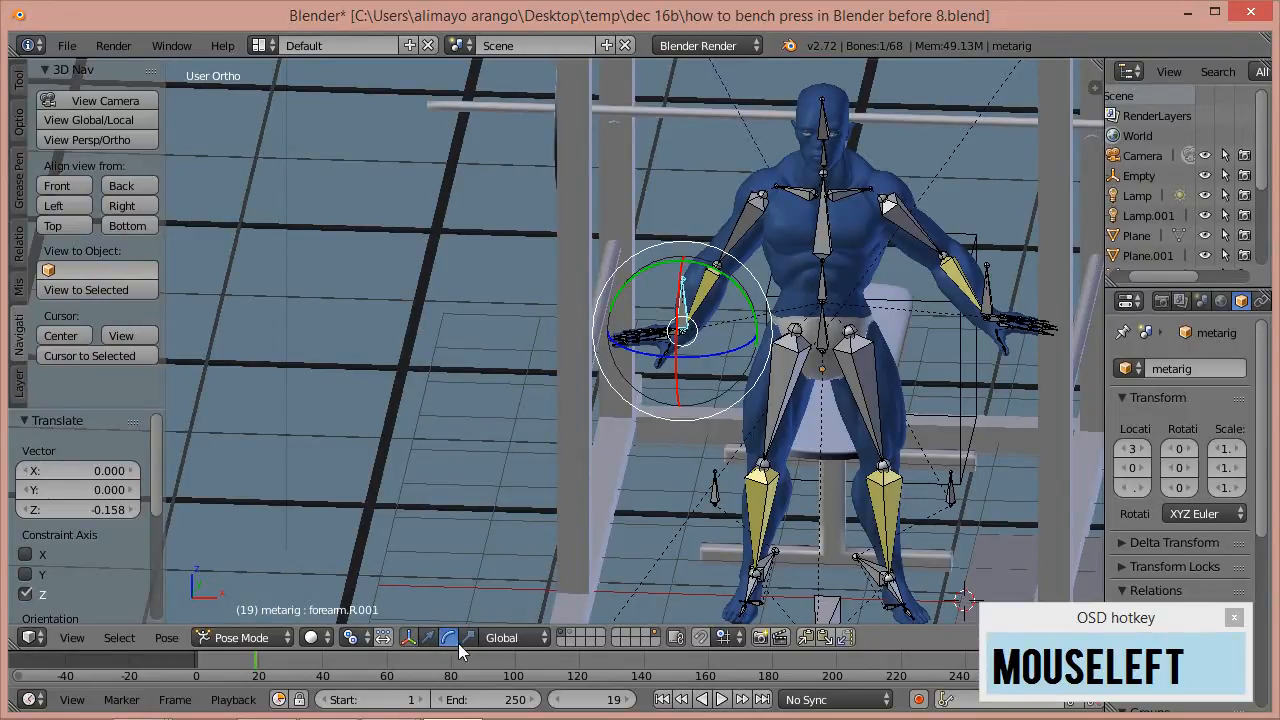
- Toggle the transform manipulator's display off and on twice, and switch it to translation
click(411, 636)
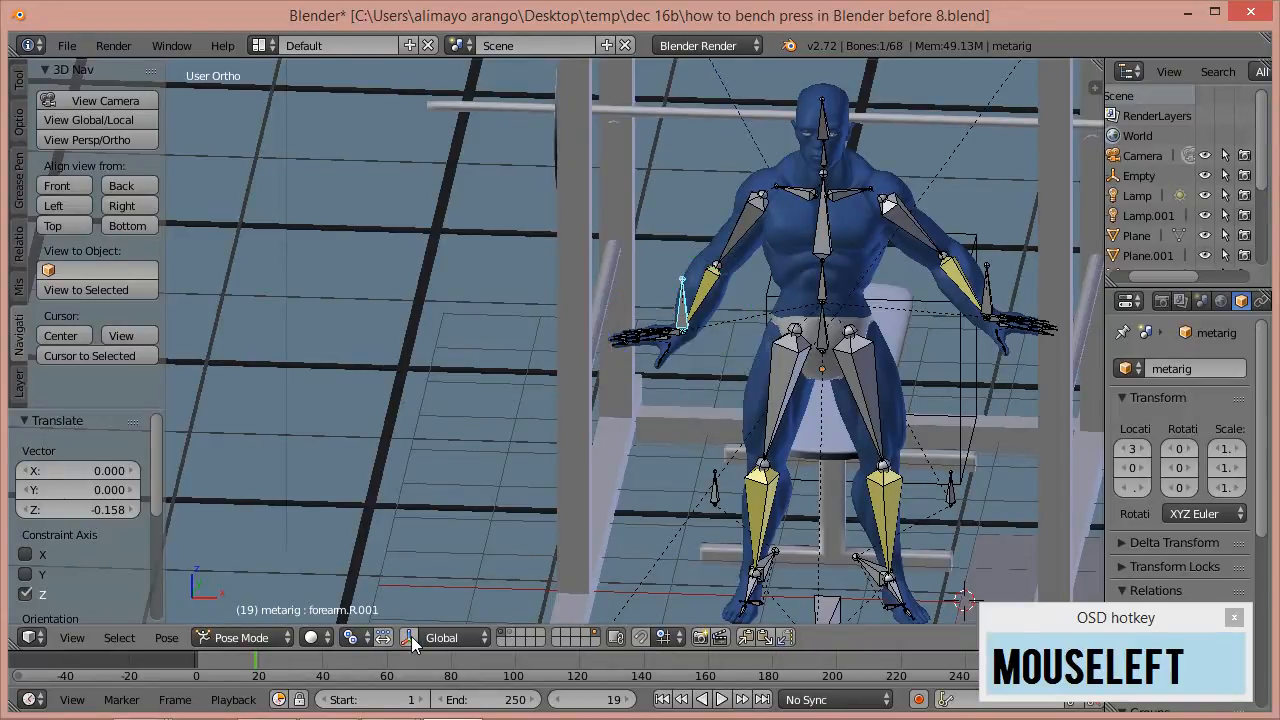
click(411, 636)
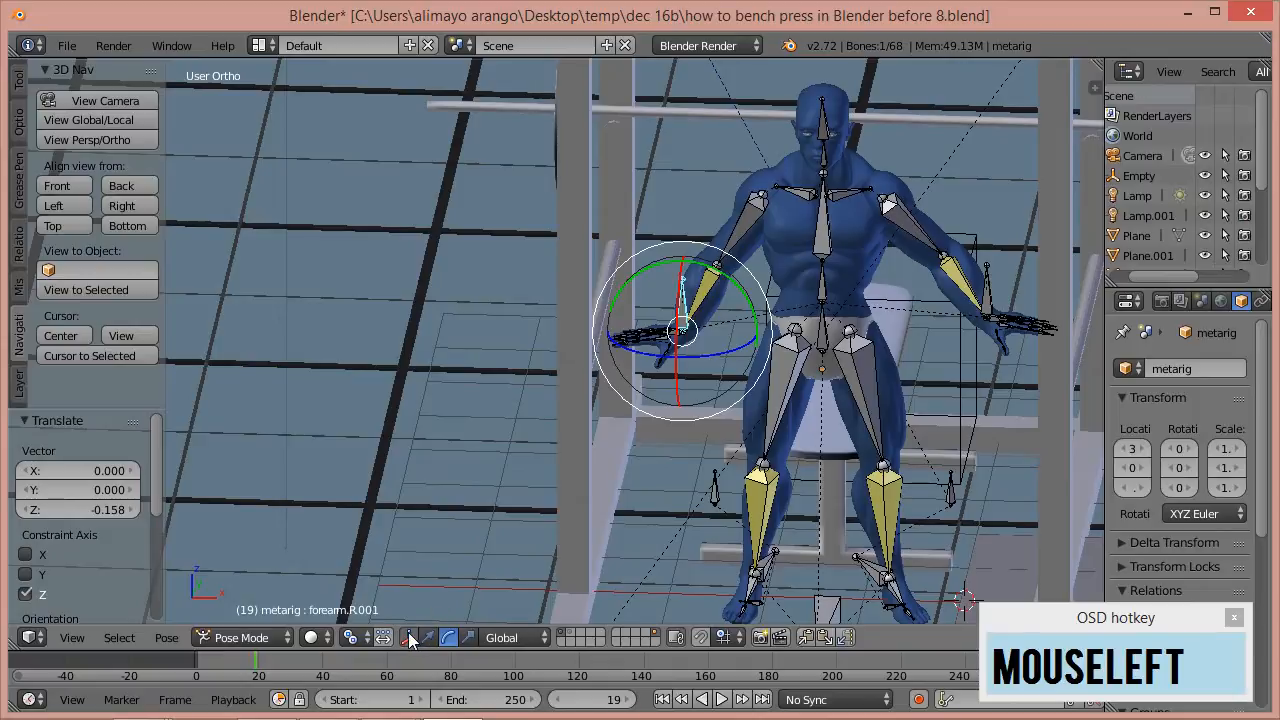
click(411, 636)
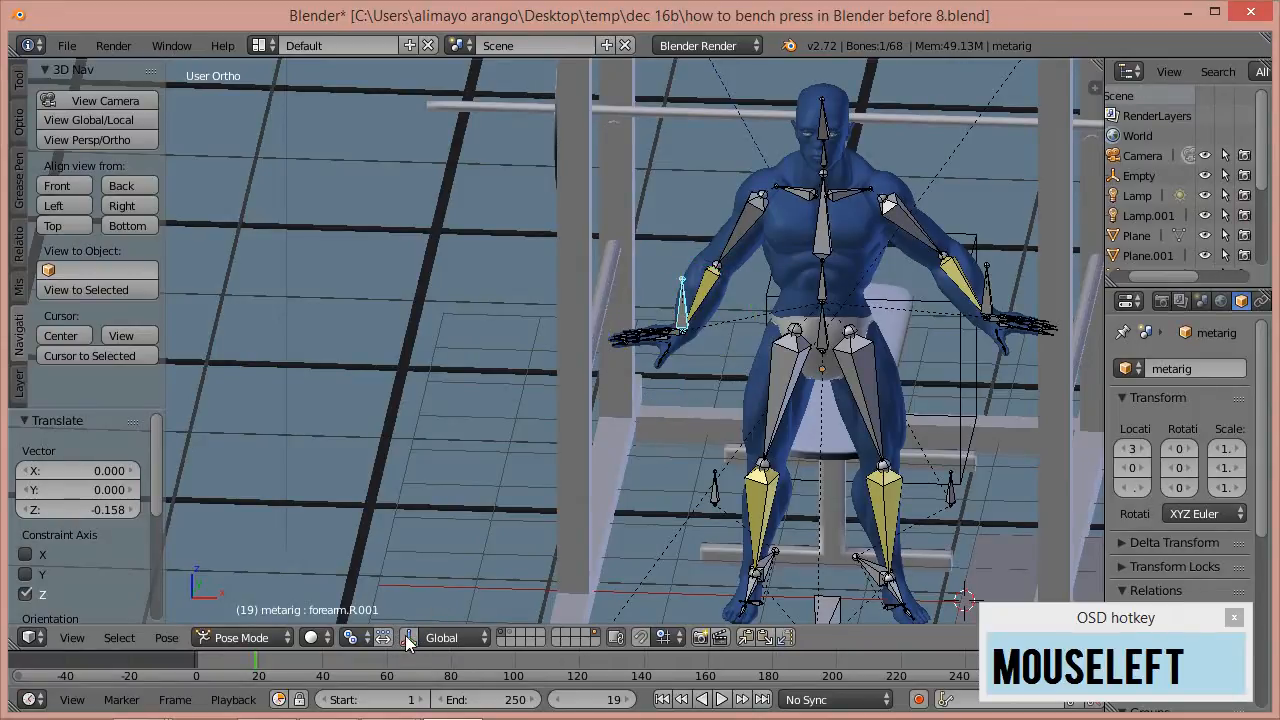
click(409, 639)
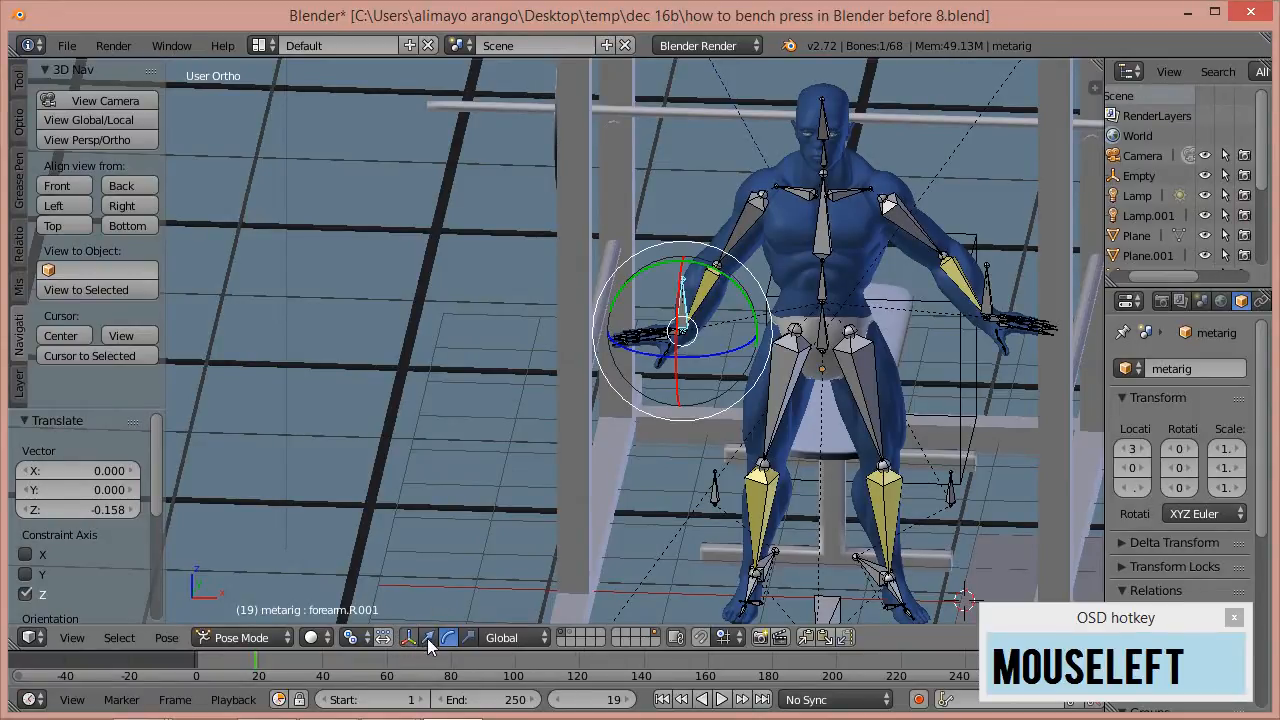
click(428, 638)
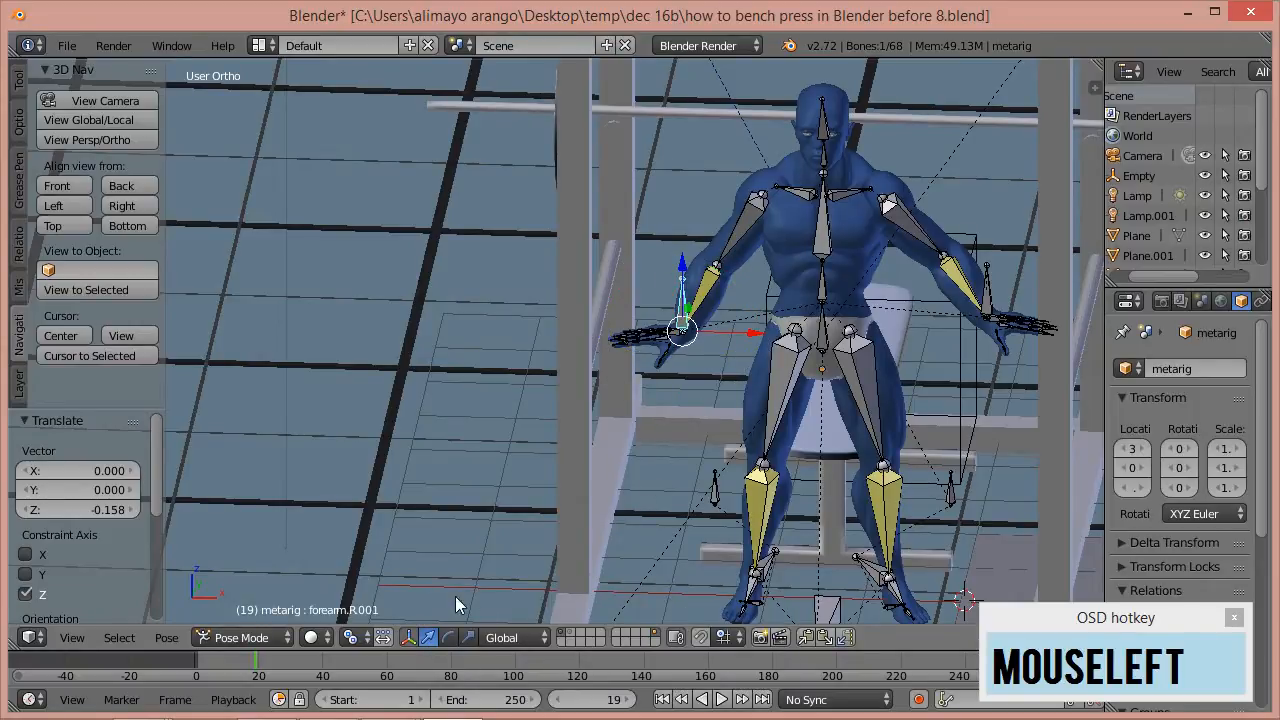
- Rotate the forearm.R.001 bone about -70° around global Y and forearm.L.001 the opposite way, pointing both hands down
click(447, 638)
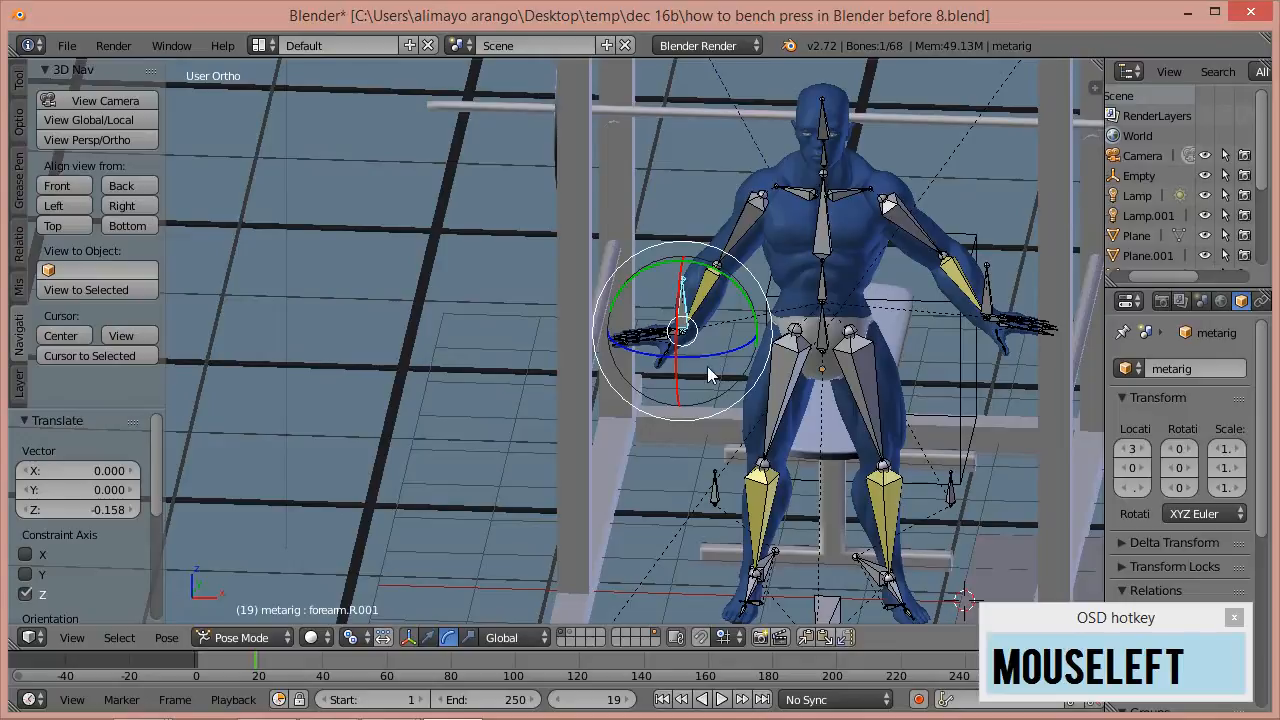
drag(662, 271, 642, 330)
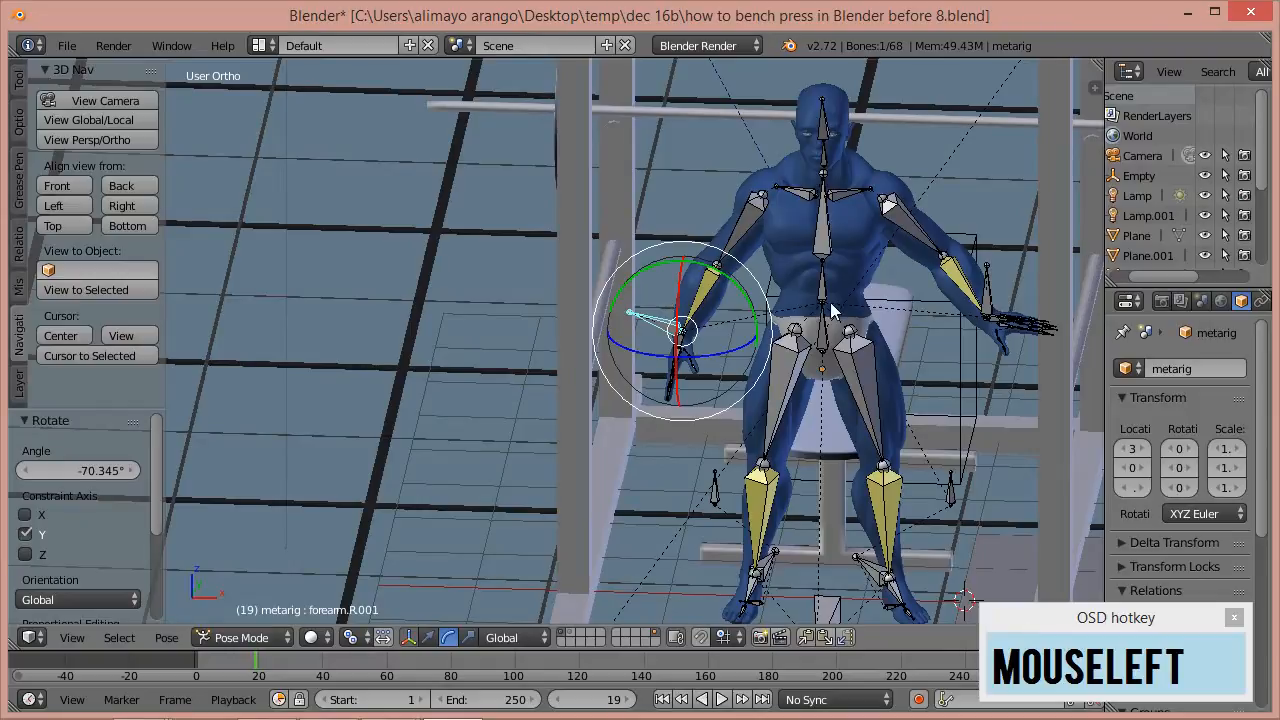
click(992, 302)
drag(1038, 272, 1033, 350)
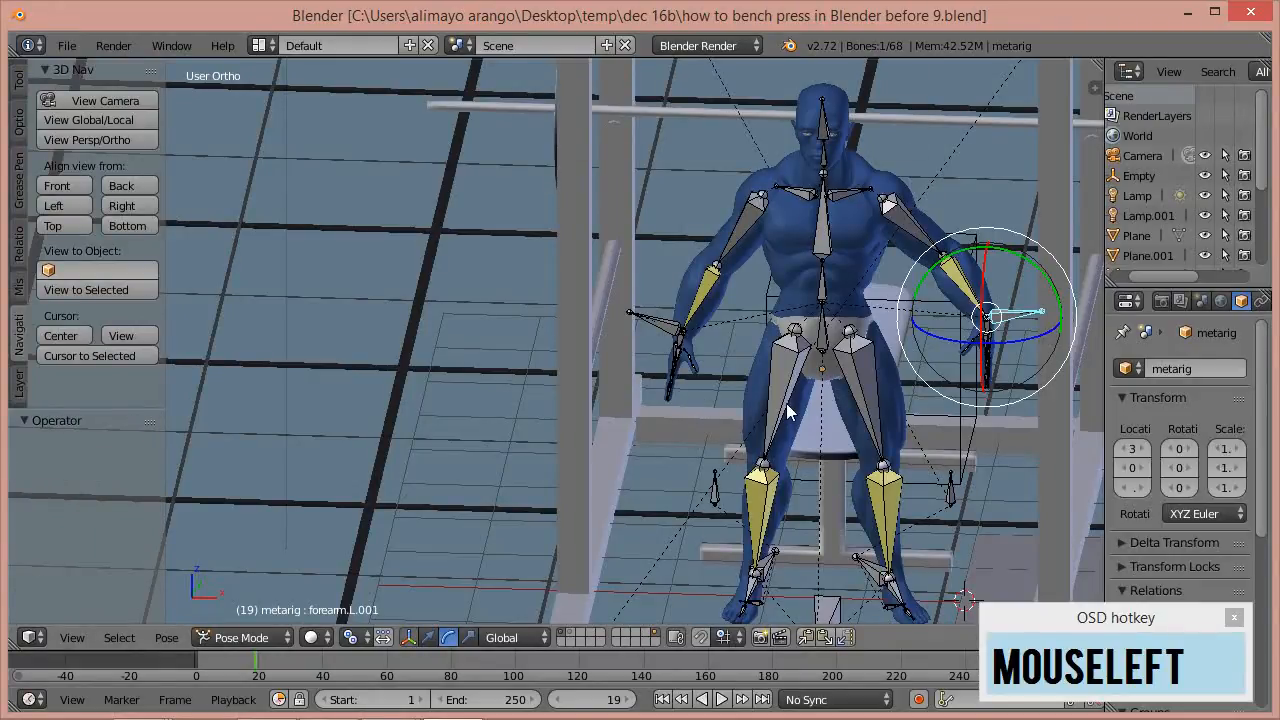
middle_drag(745, 426, 828, 424)
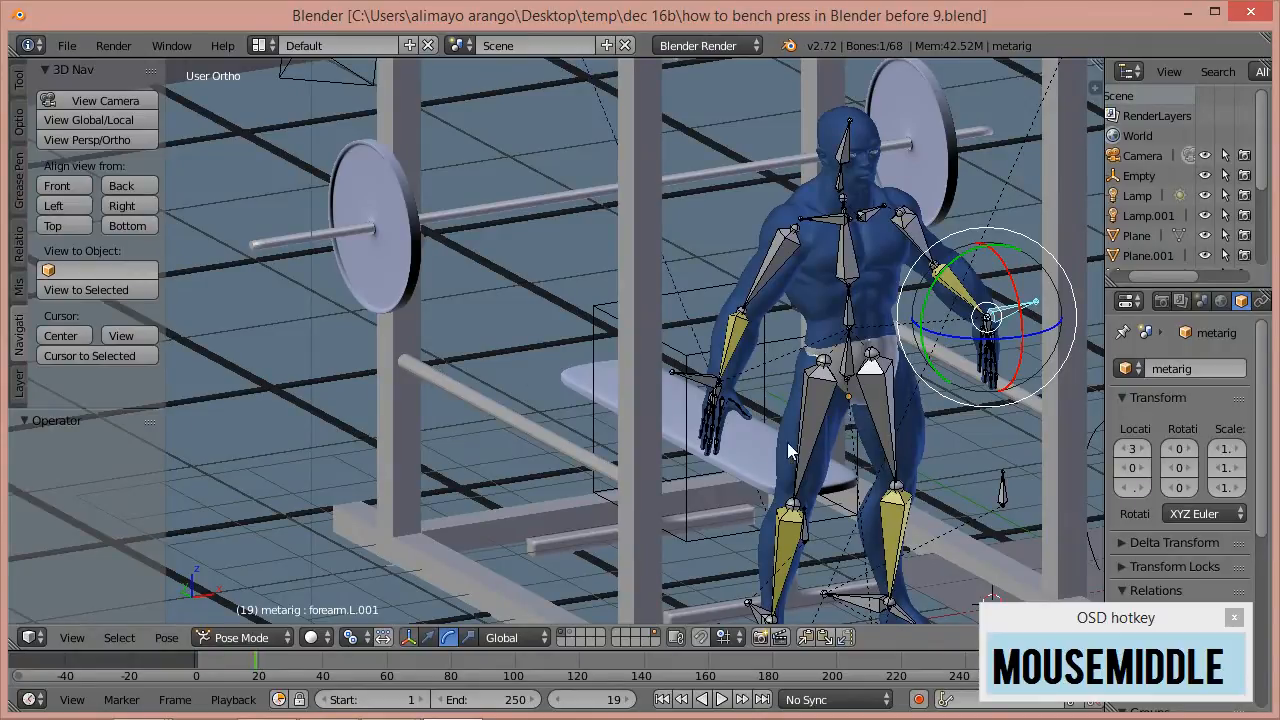
- Switch to the Animation screen layout, frame the figure in the 3D view and go to frame 1
click(268, 47)
click(288, 95)
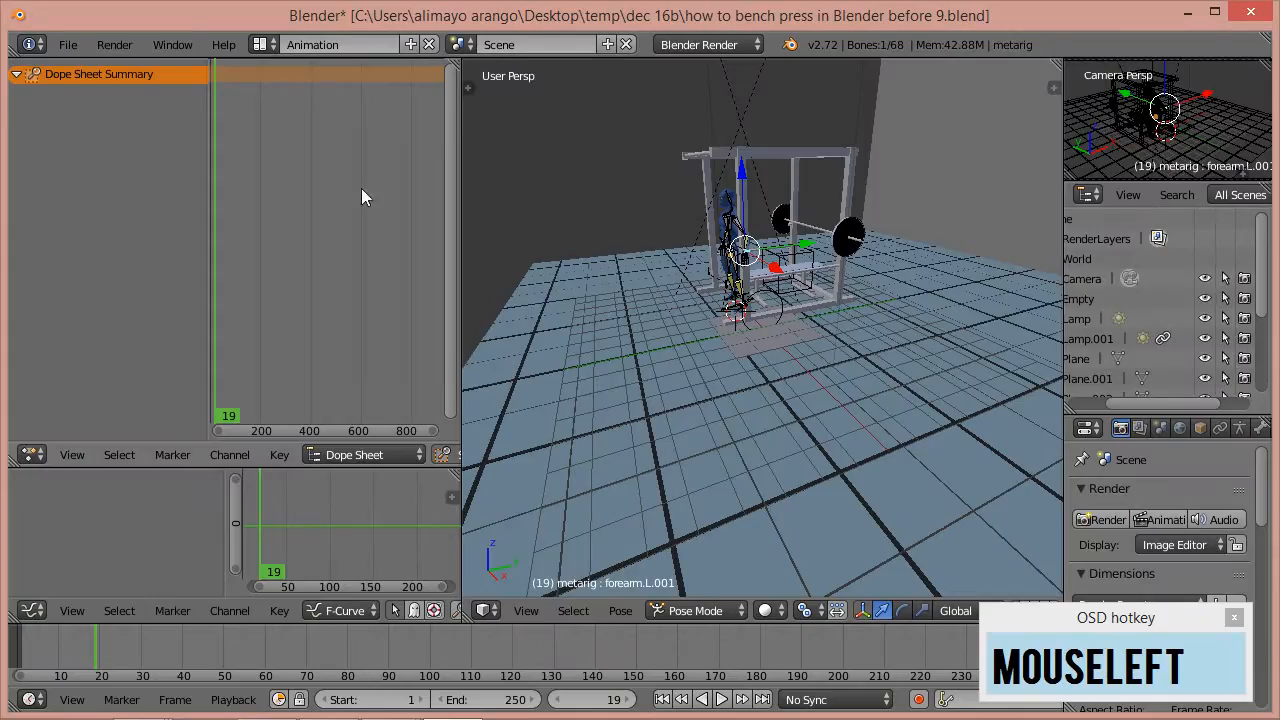
scroll(580, 337, up, 5)
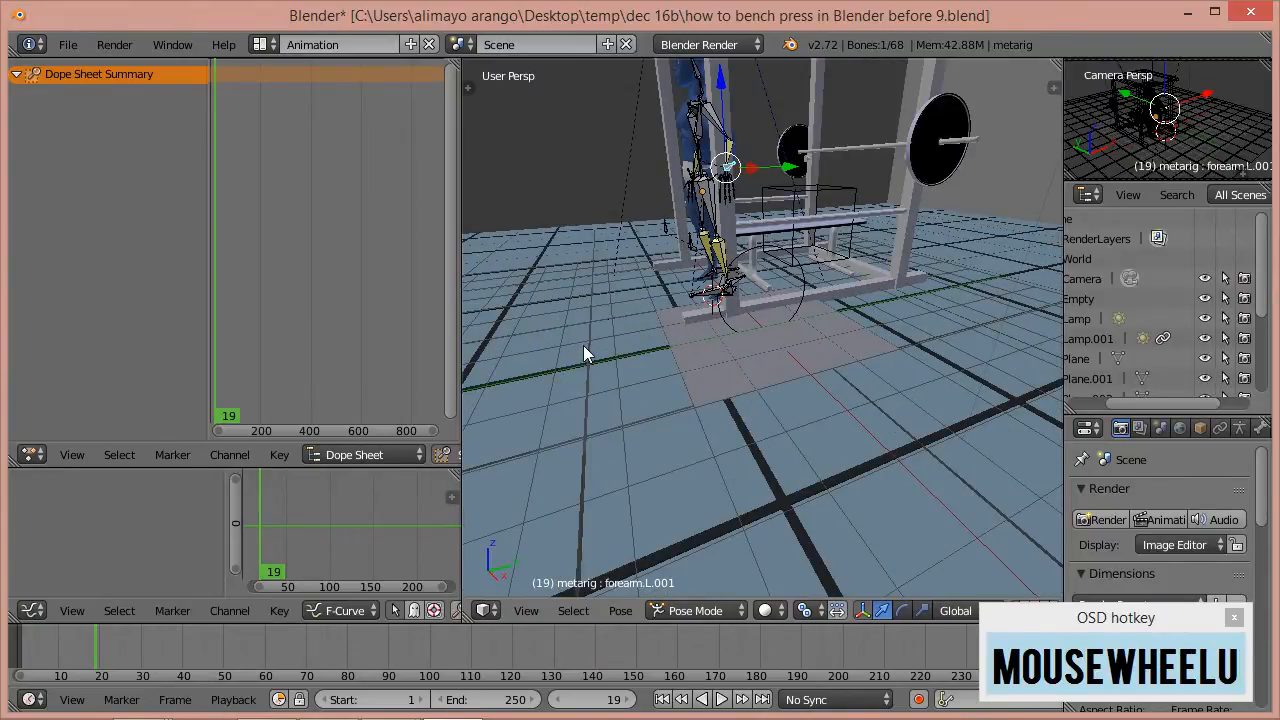
middle_drag(581, 377, 824, 412)
scroll(870, 447, up, 1)
scroll(824, 412, up, 2)
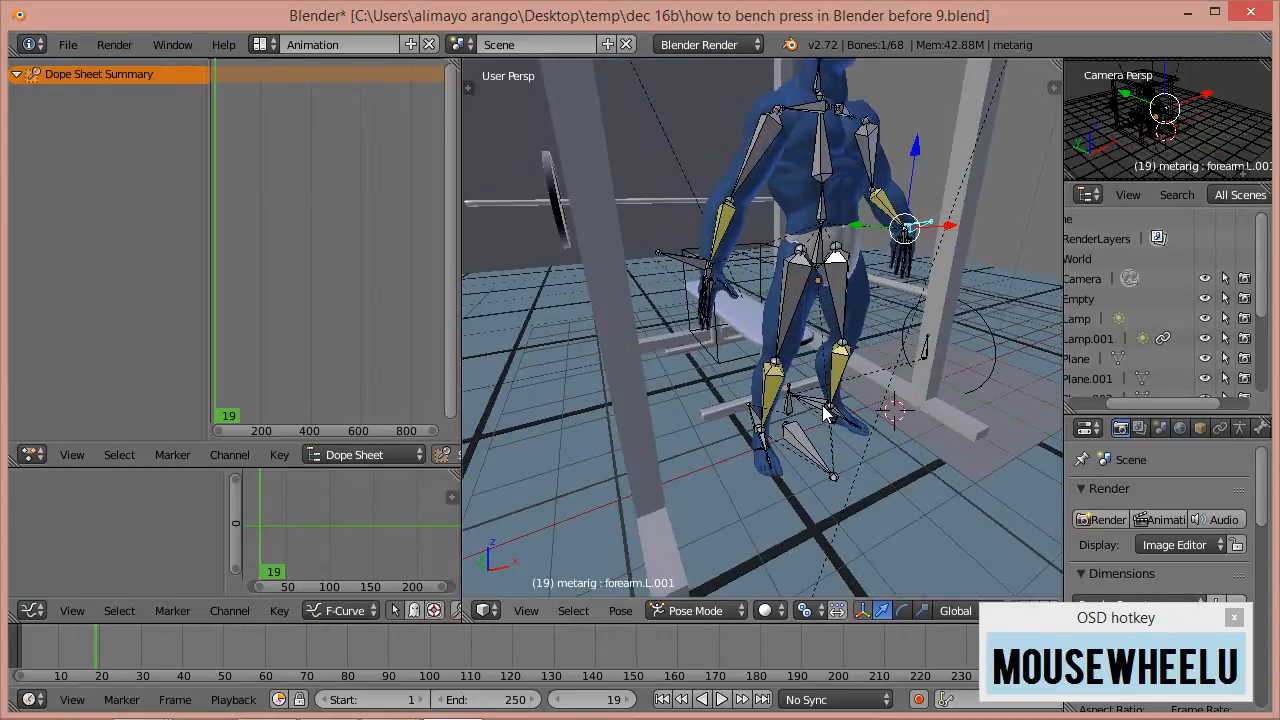
scroll(826, 414, down, 4)
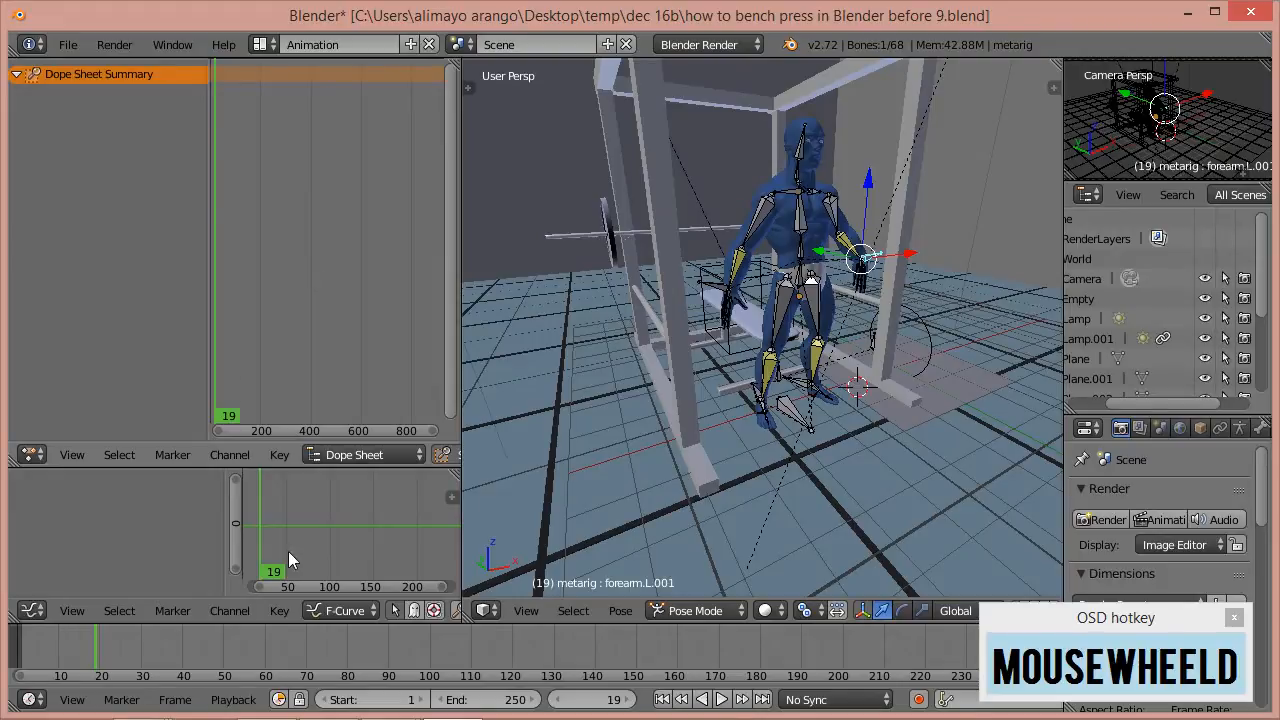
click(660, 700)
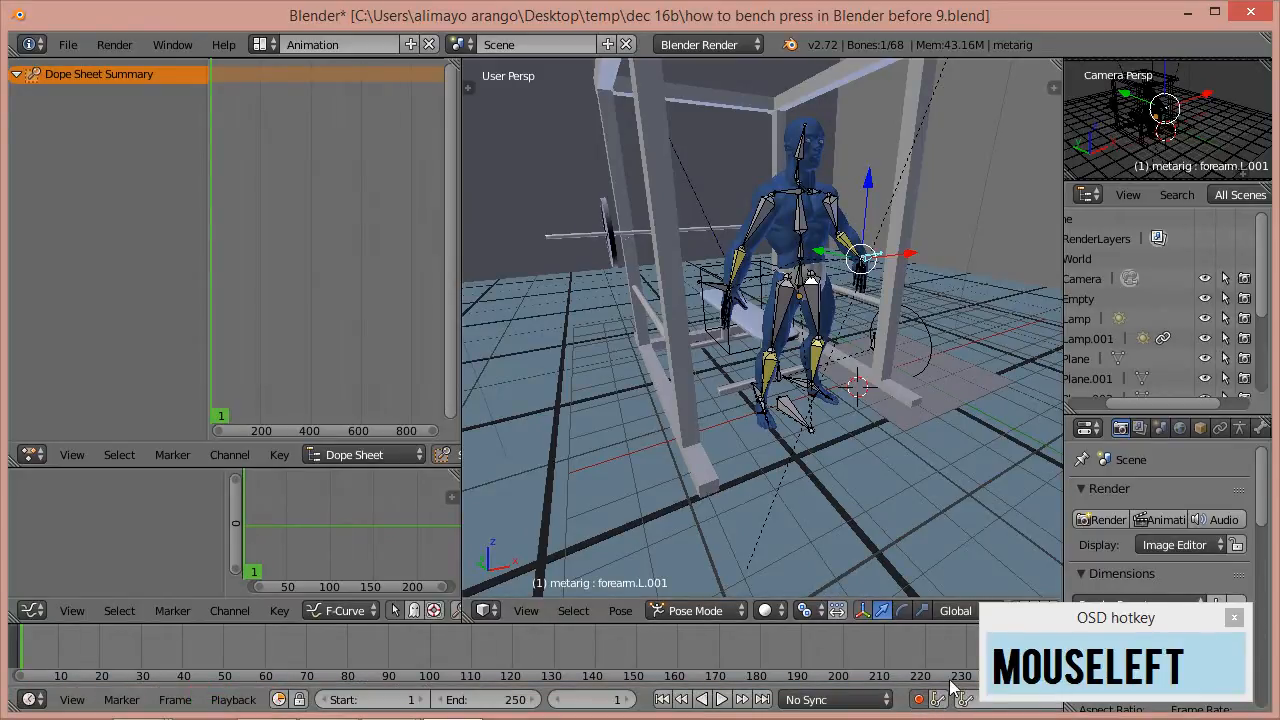
drag(1030, 626, 1046, 599)
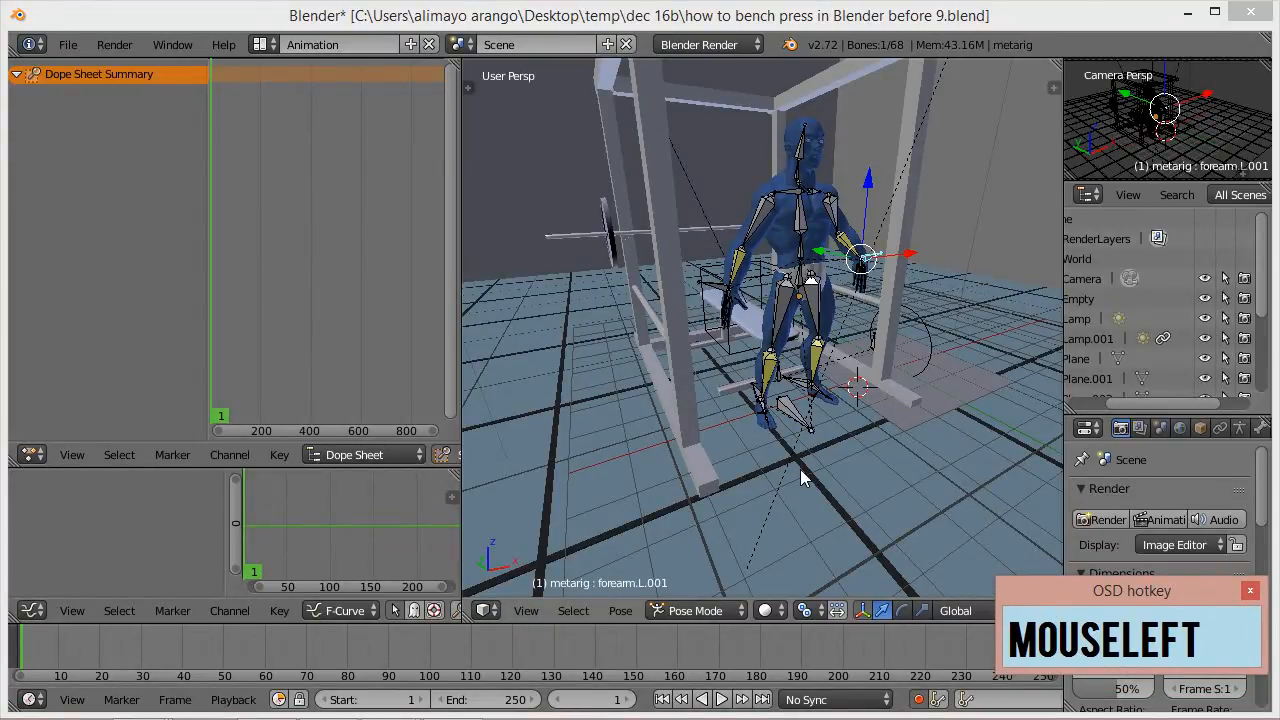
key(a)
key(a)
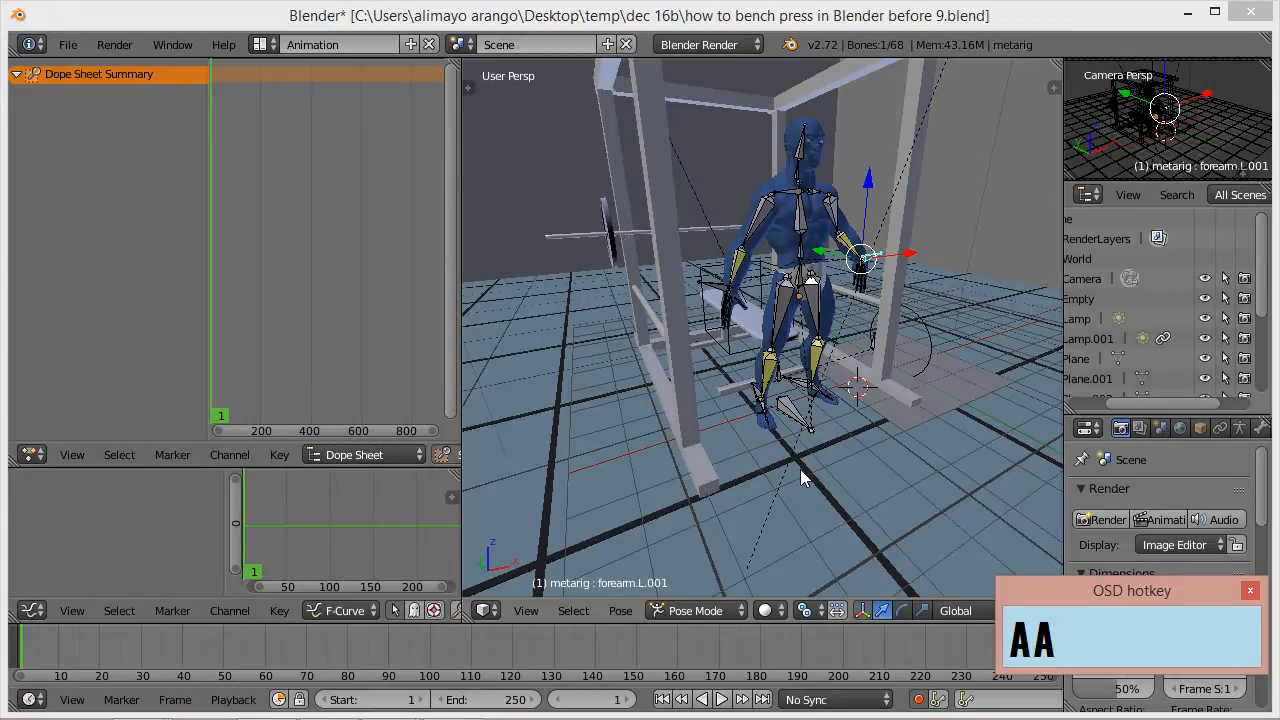
click(801, 469)
key(a)
key(a)
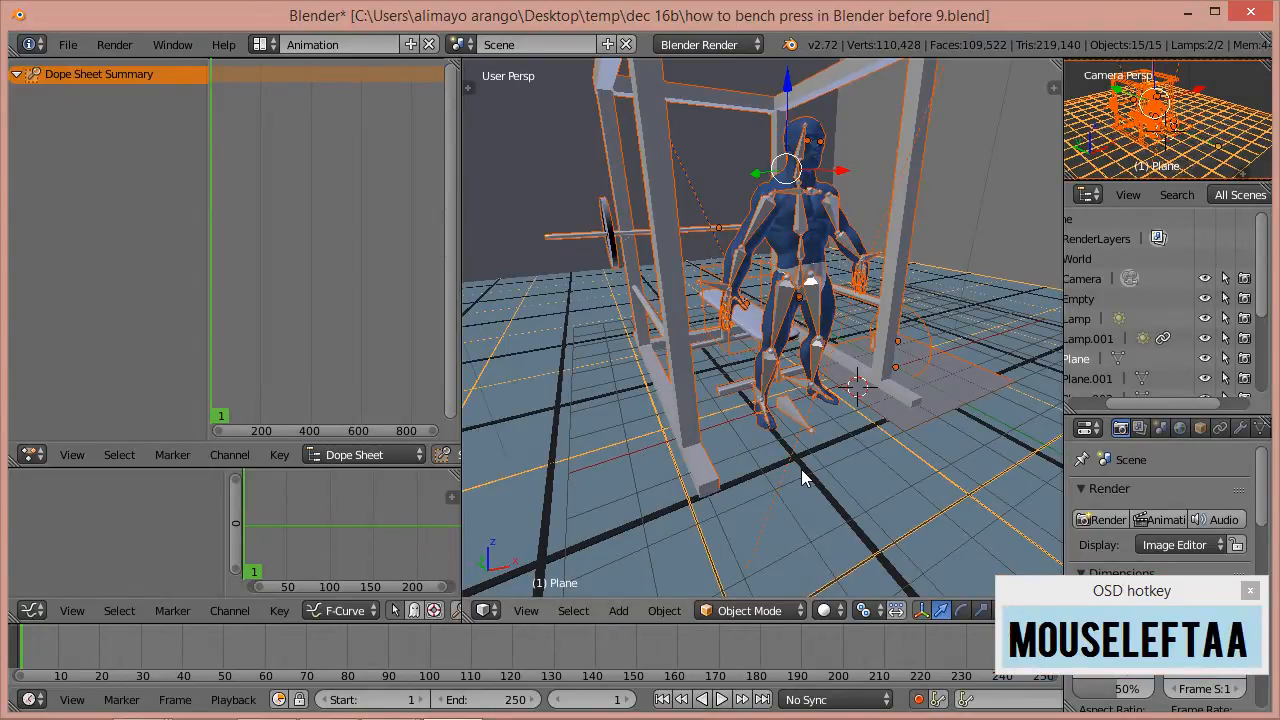
click(791, 610)
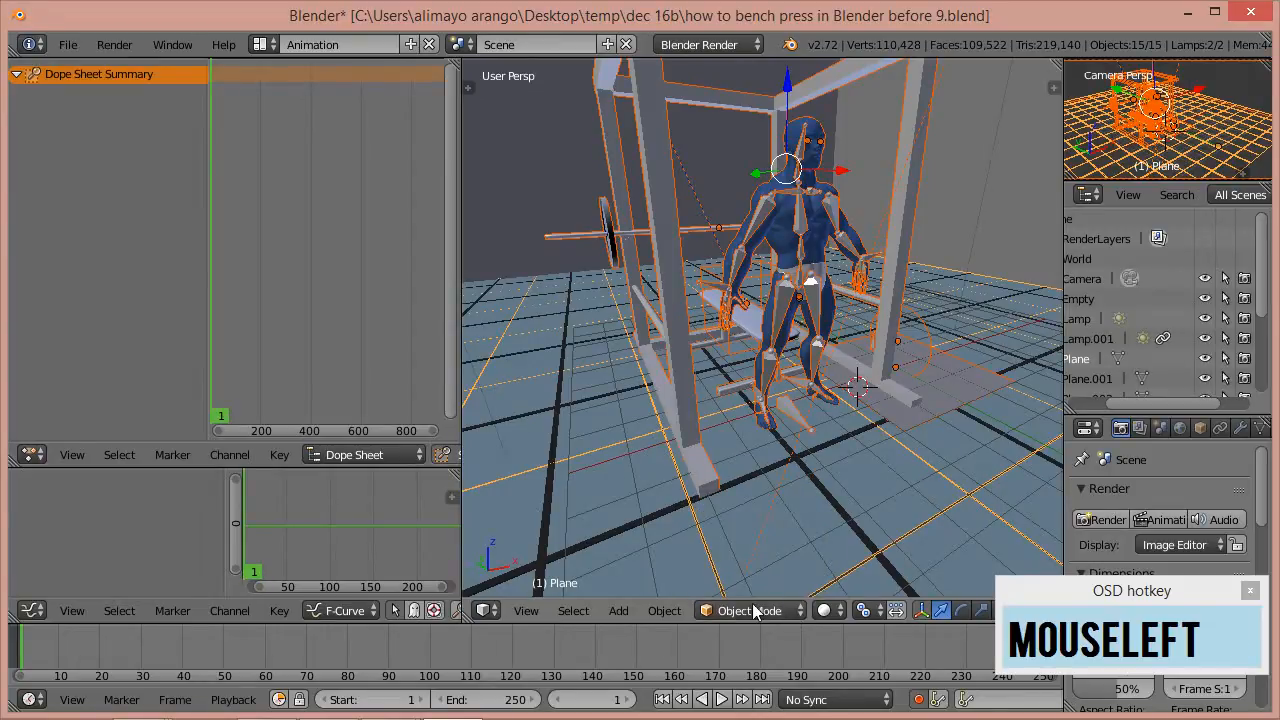
click(782, 318)
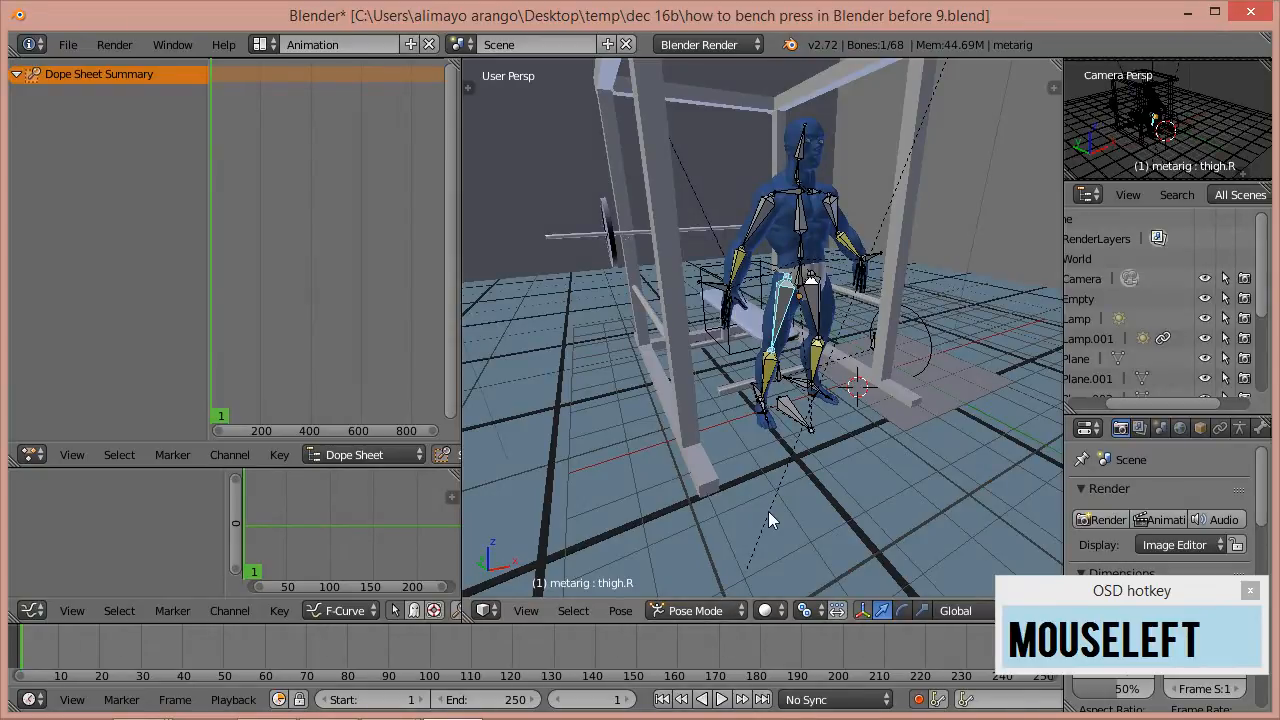
- Select all the metarig's bones and insert a LocRot keyframe at frame 1
key(a)
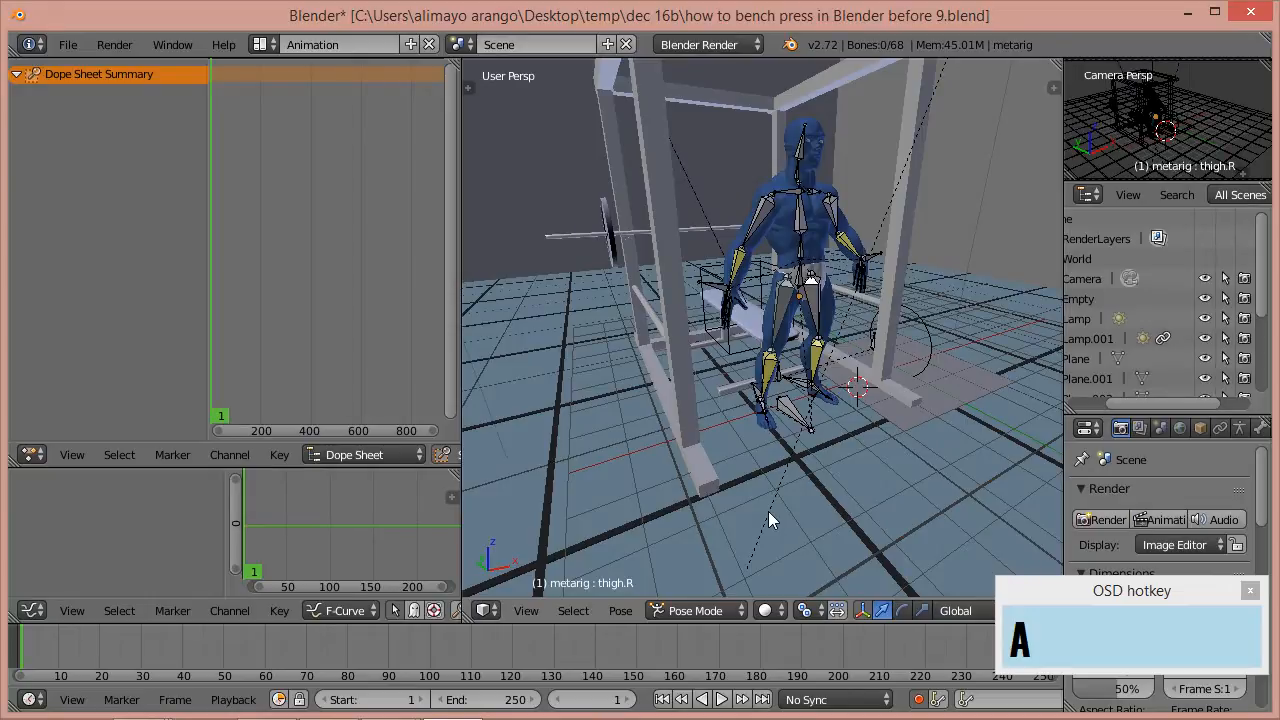
key(a)
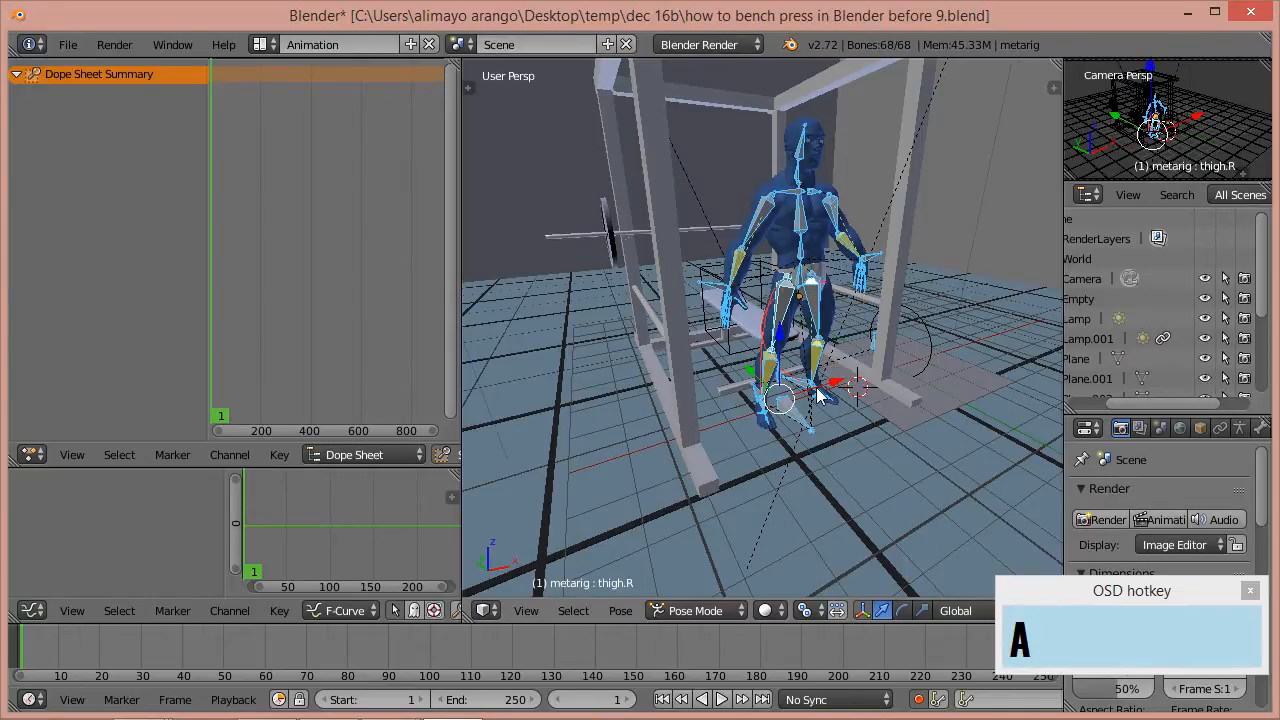
key(i)
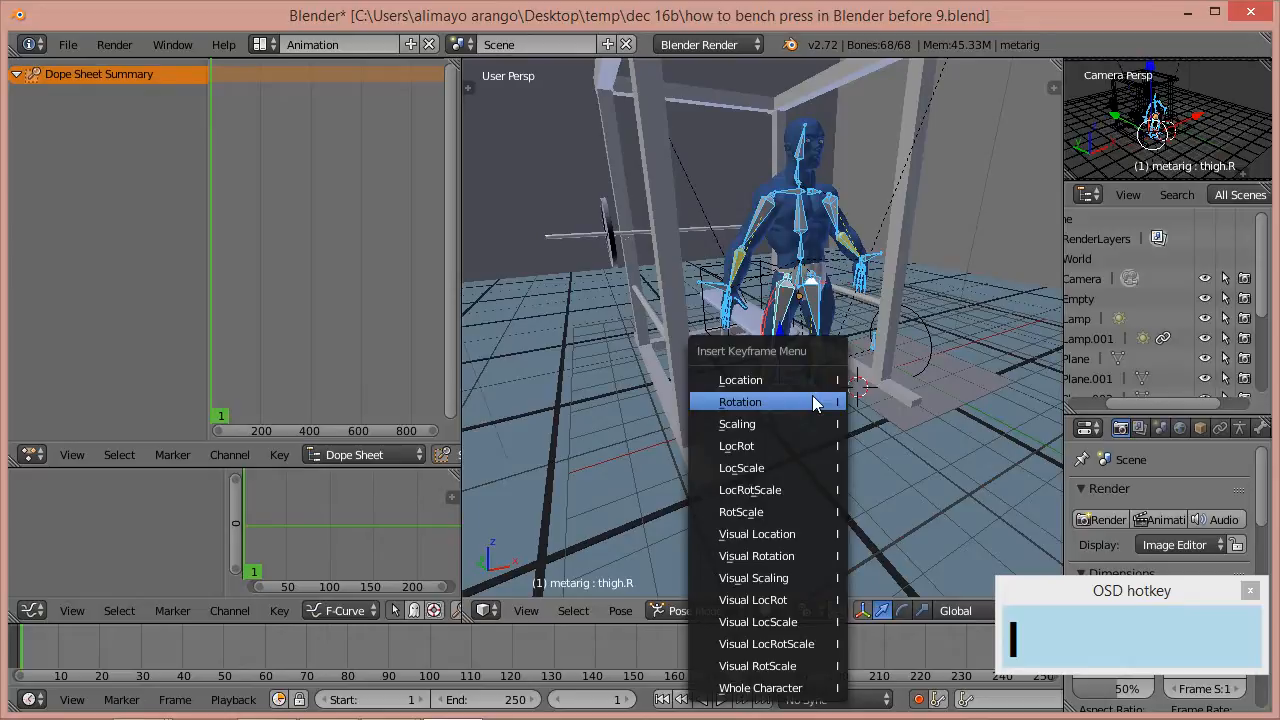
click(810, 446)
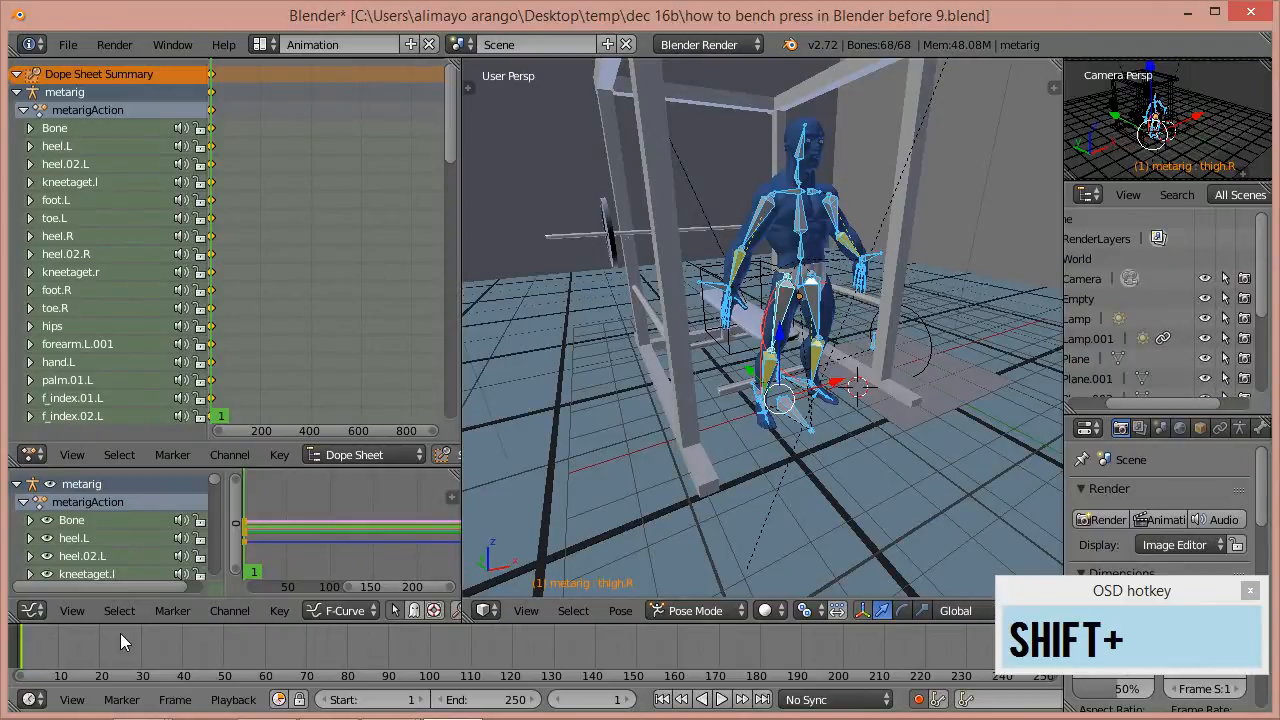
- Advance the timeline to frame 20
key(shift+Up)
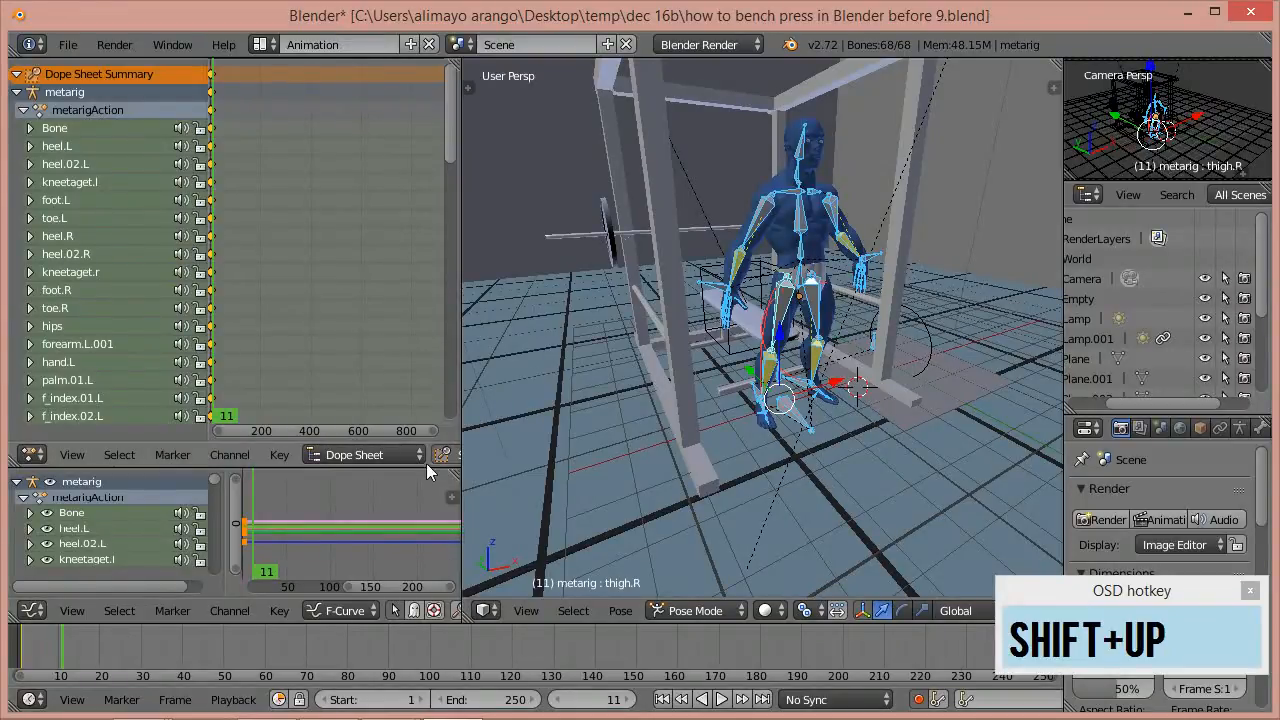
click(557, 699)
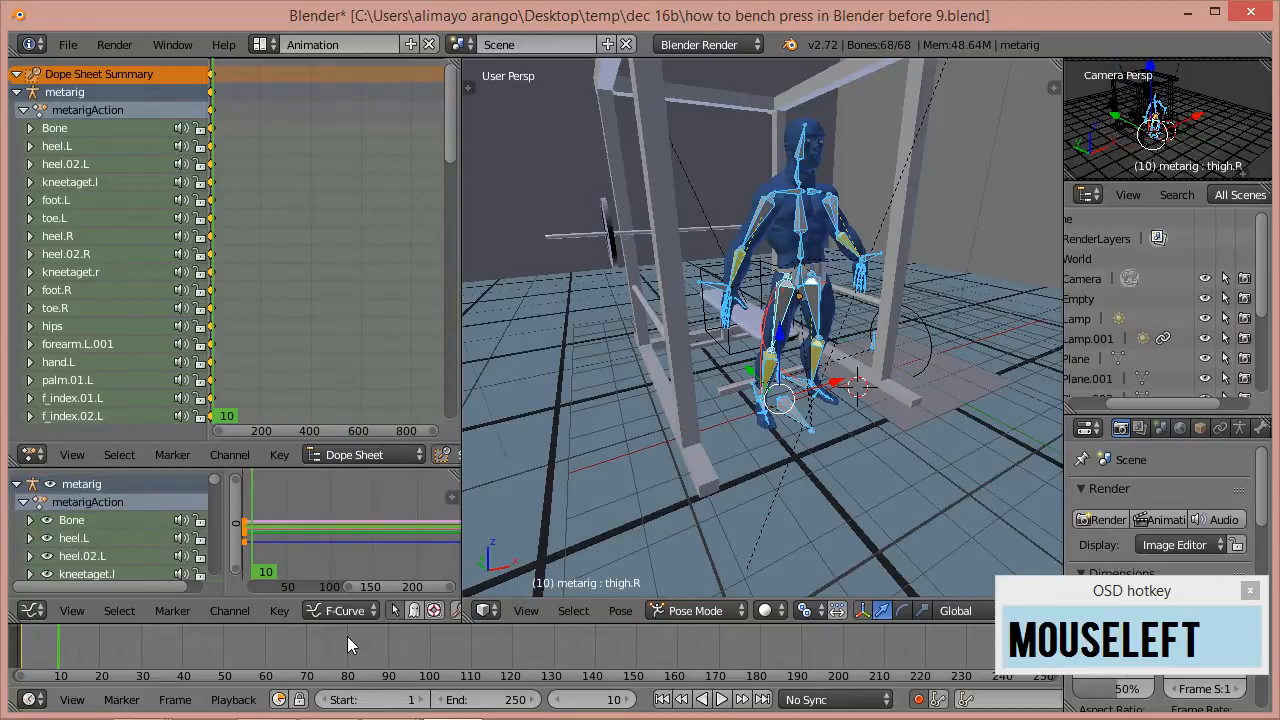
key(shift)
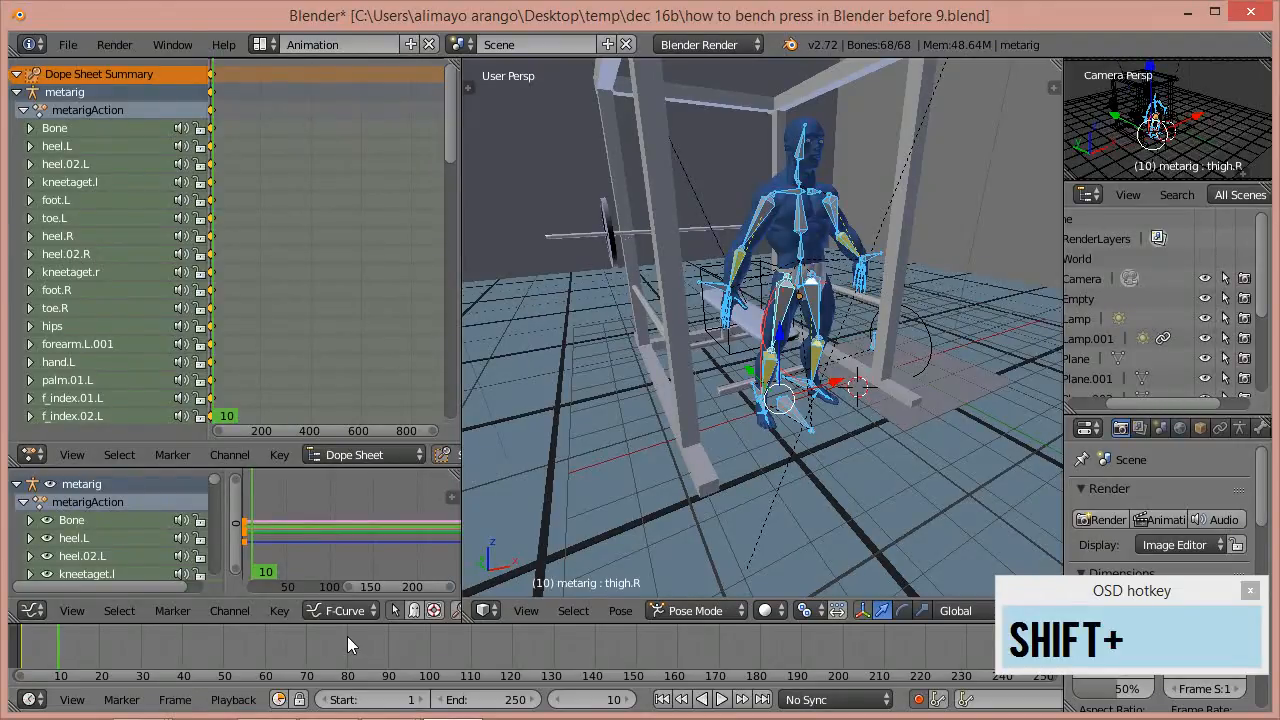
key(shift+Up)
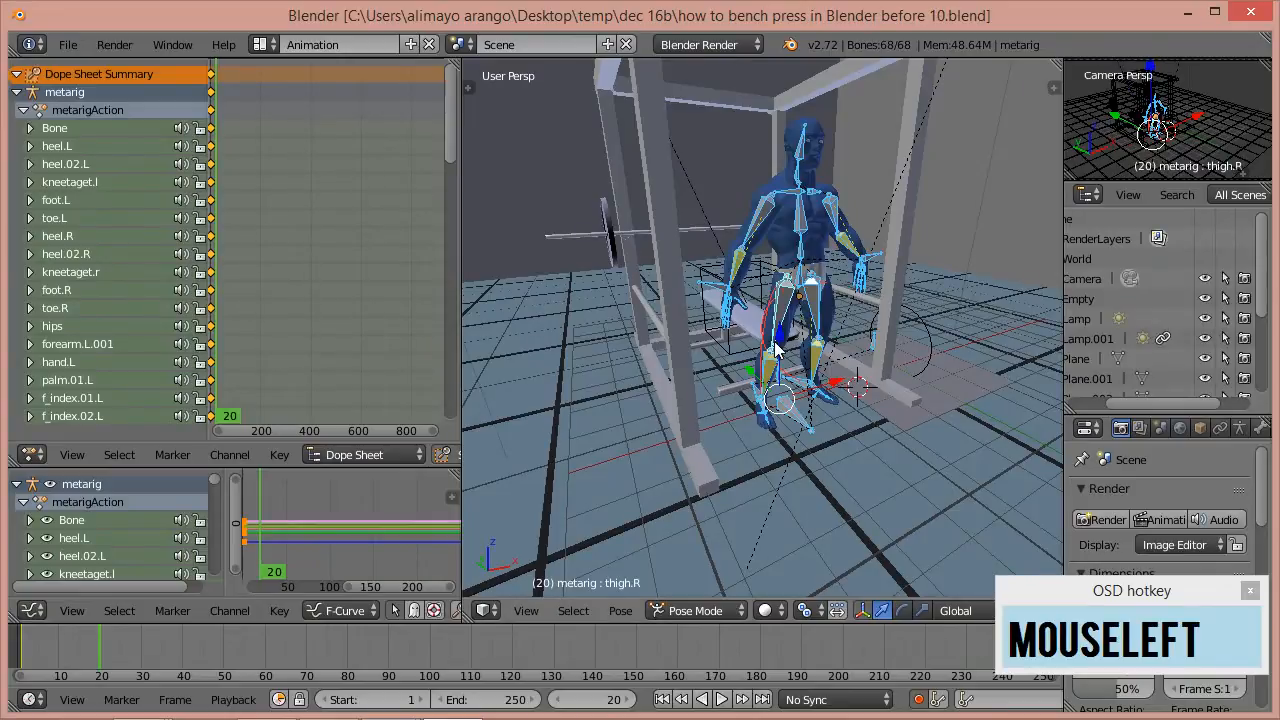
- Select the hips bone and lower it along Z so the figure's knees bend into a squat
scroll(780, 350, up, 2)
scroll(781, 350, up, 2)
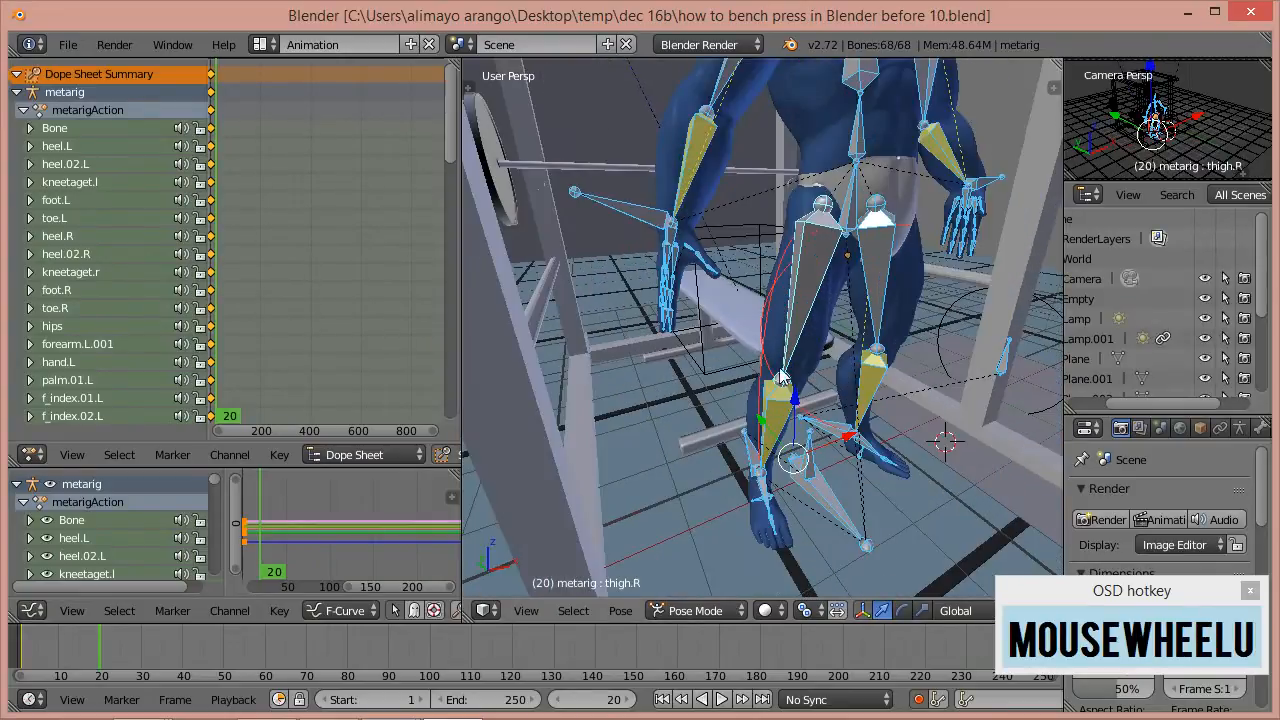
middle_drag(778, 373, 786, 385)
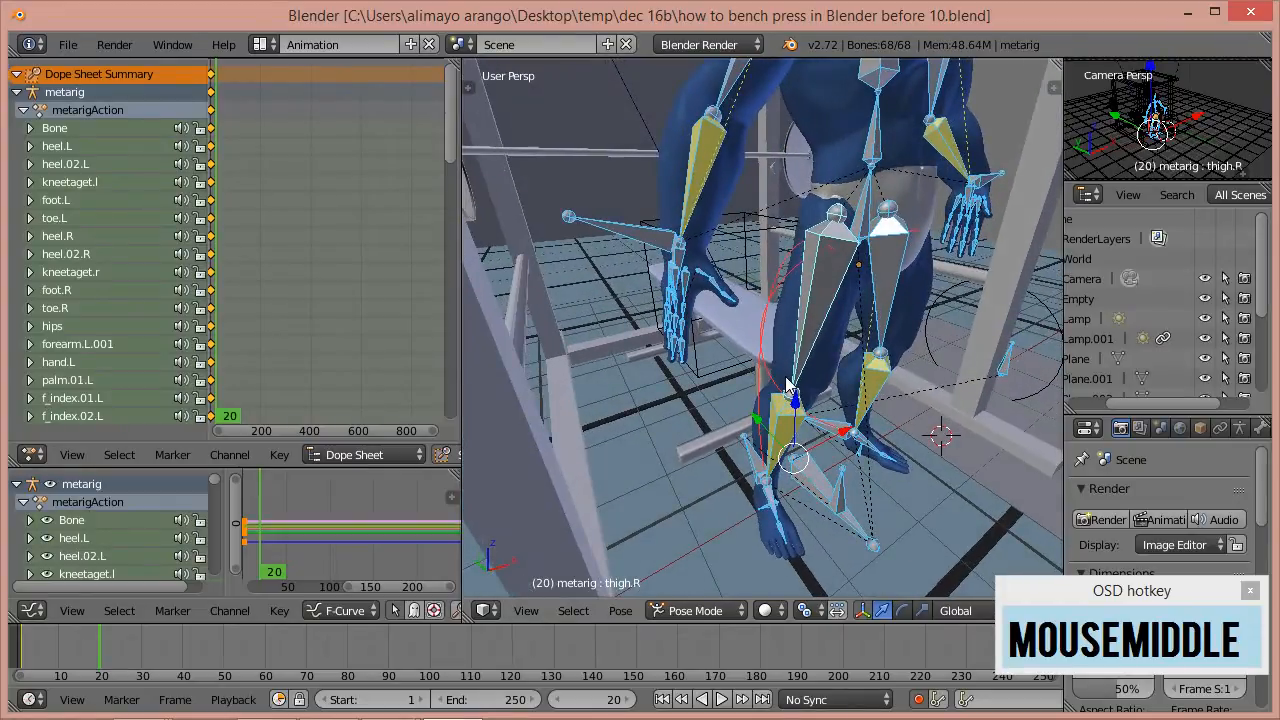
click(866, 222)
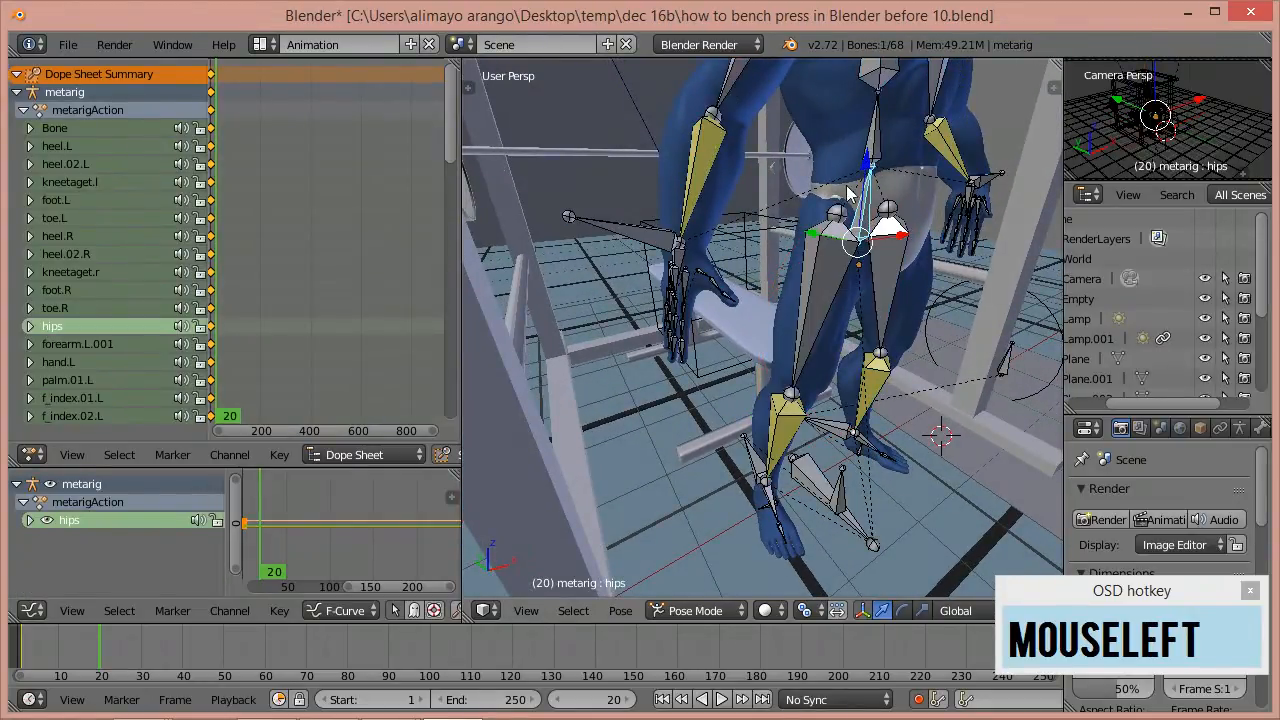
scroll(897, 181, down, 2)
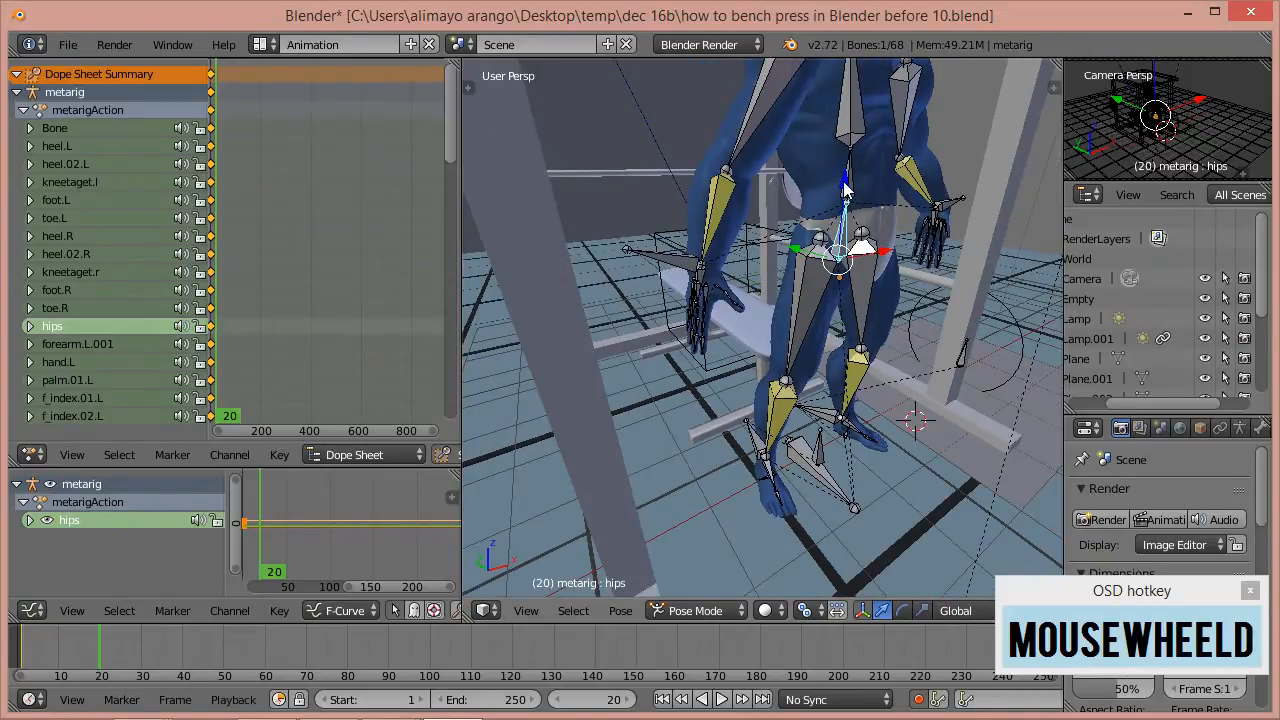
drag(845, 188, 816, 251)
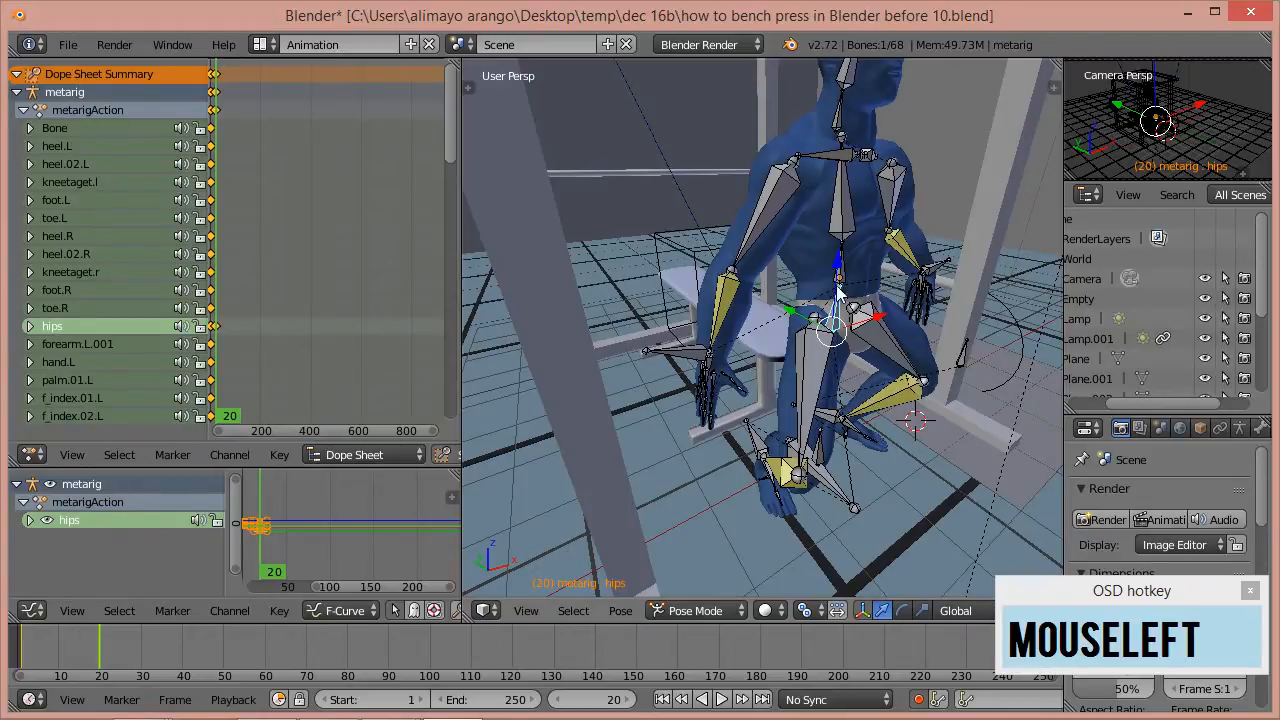
drag(841, 275, 838, 288)
- Move the hips bone back along Y over the bench end and lower it along Z to seat the figure
middle_drag(817, 366, 966, 348)
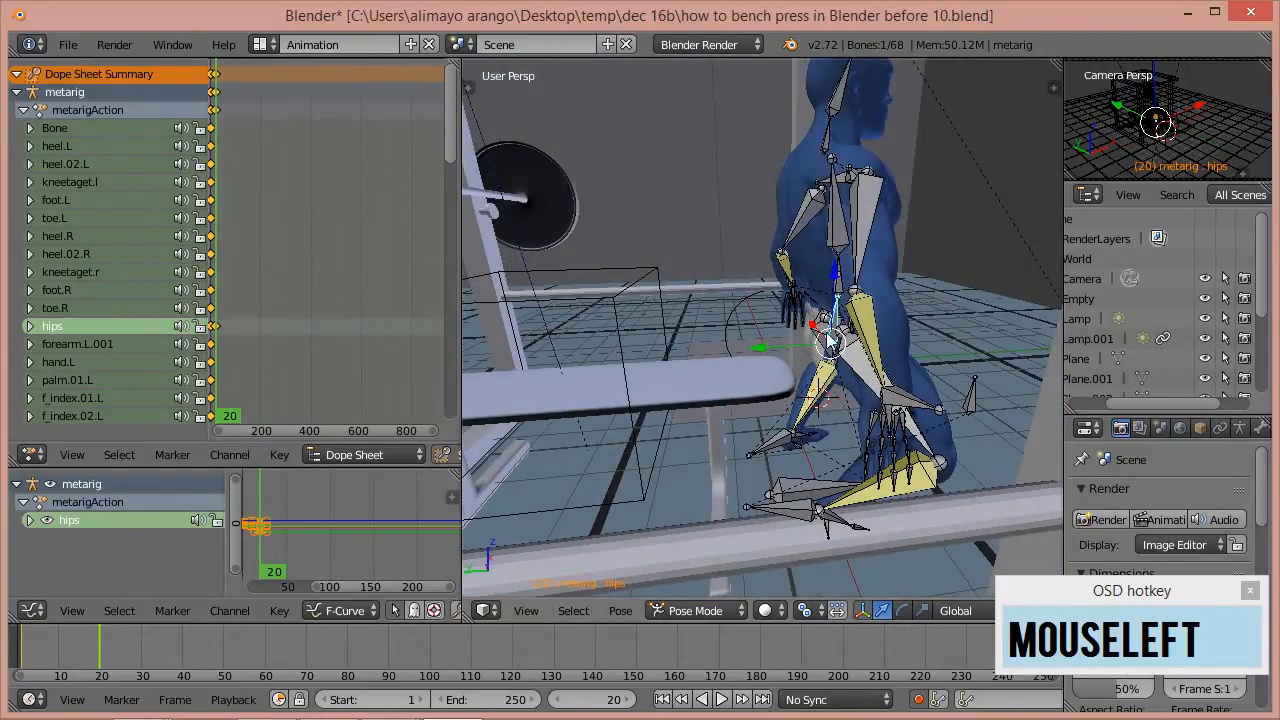
drag(767, 355, 684, 366)
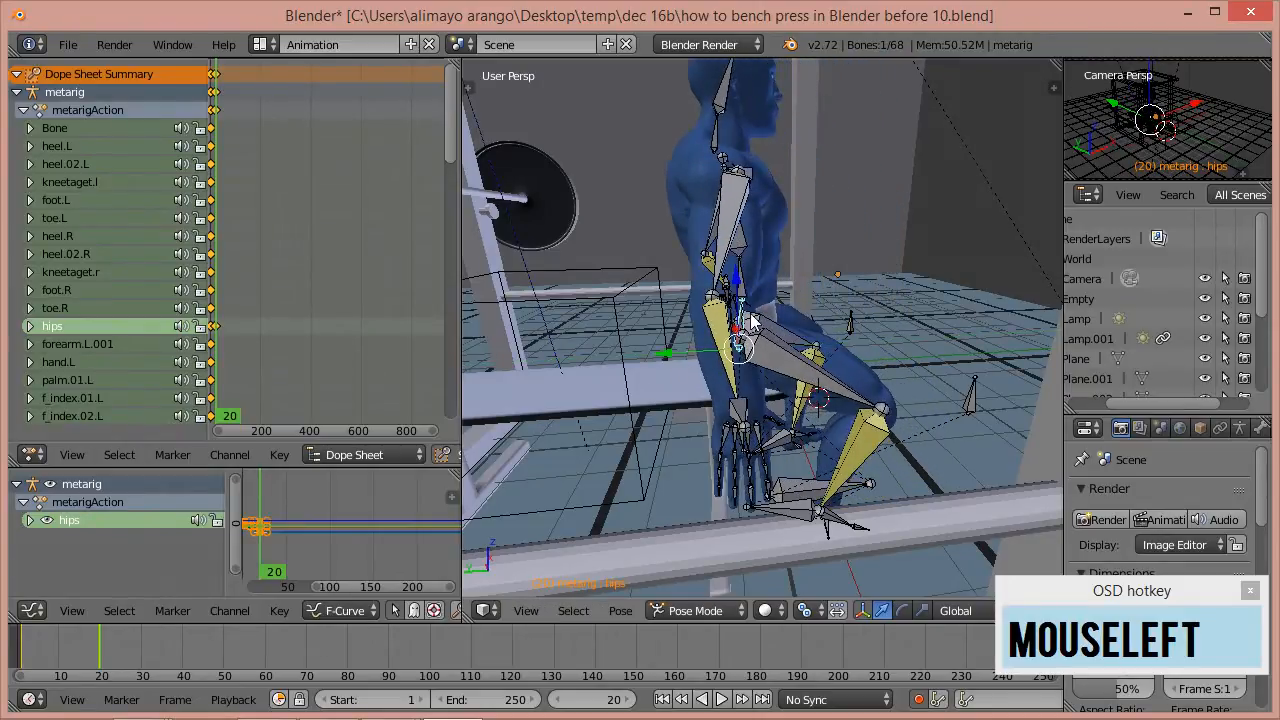
drag(736, 289, 757, 305)
middle_drag(867, 389, 808, 397)
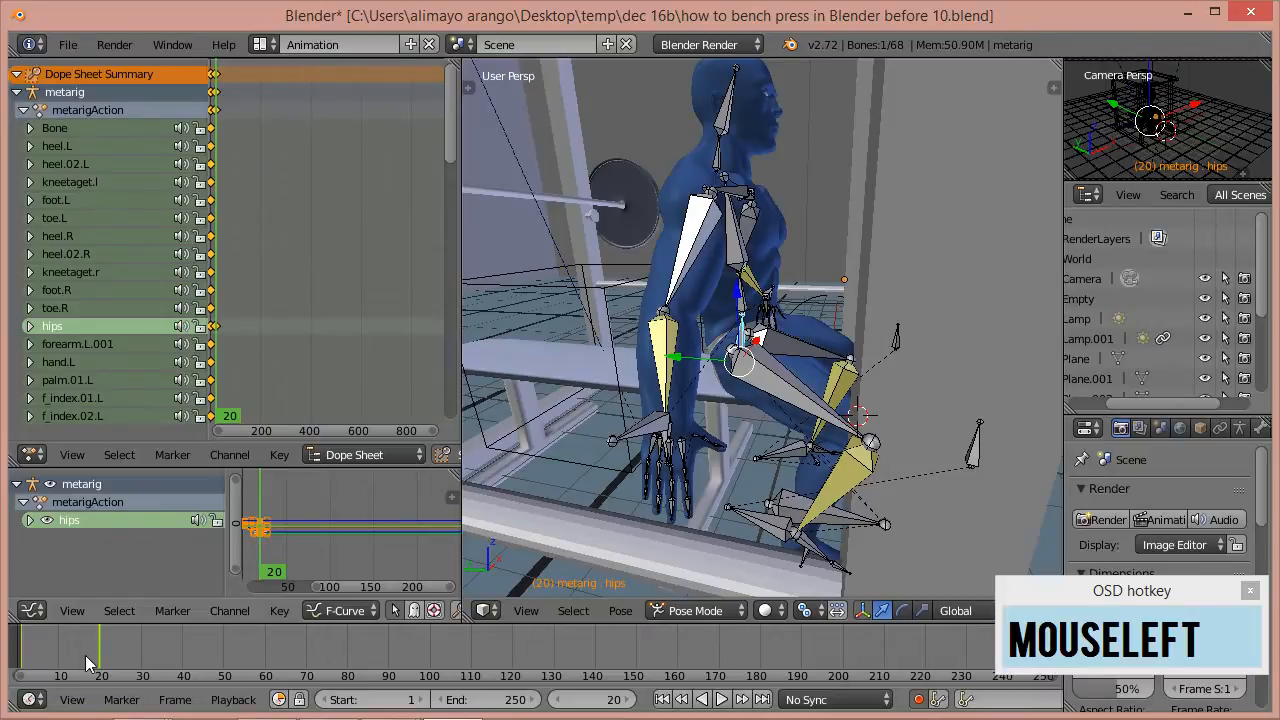
- Scrub the timeline from frame 20 to frame 1 and back to review the sitting motion
right_drag(92, 655, 22, 662)
scroll(569, 430, down, 2)
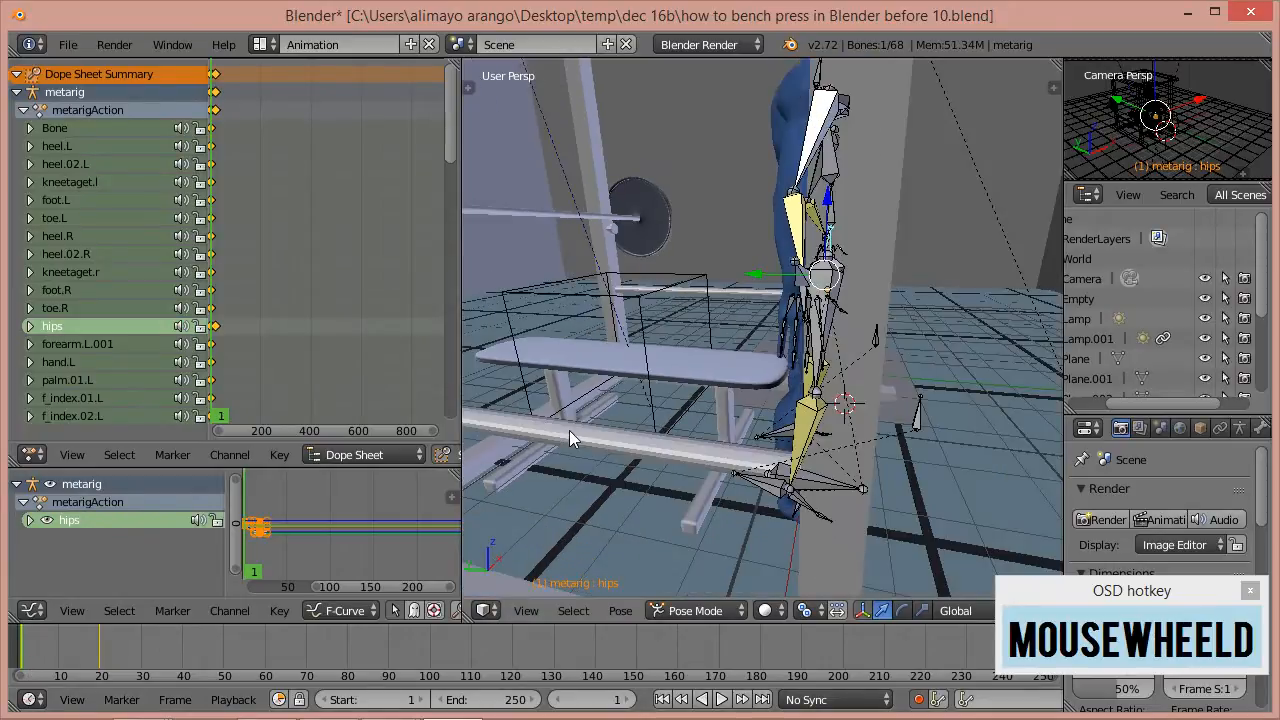
middle_drag(679, 472, 585, 488)
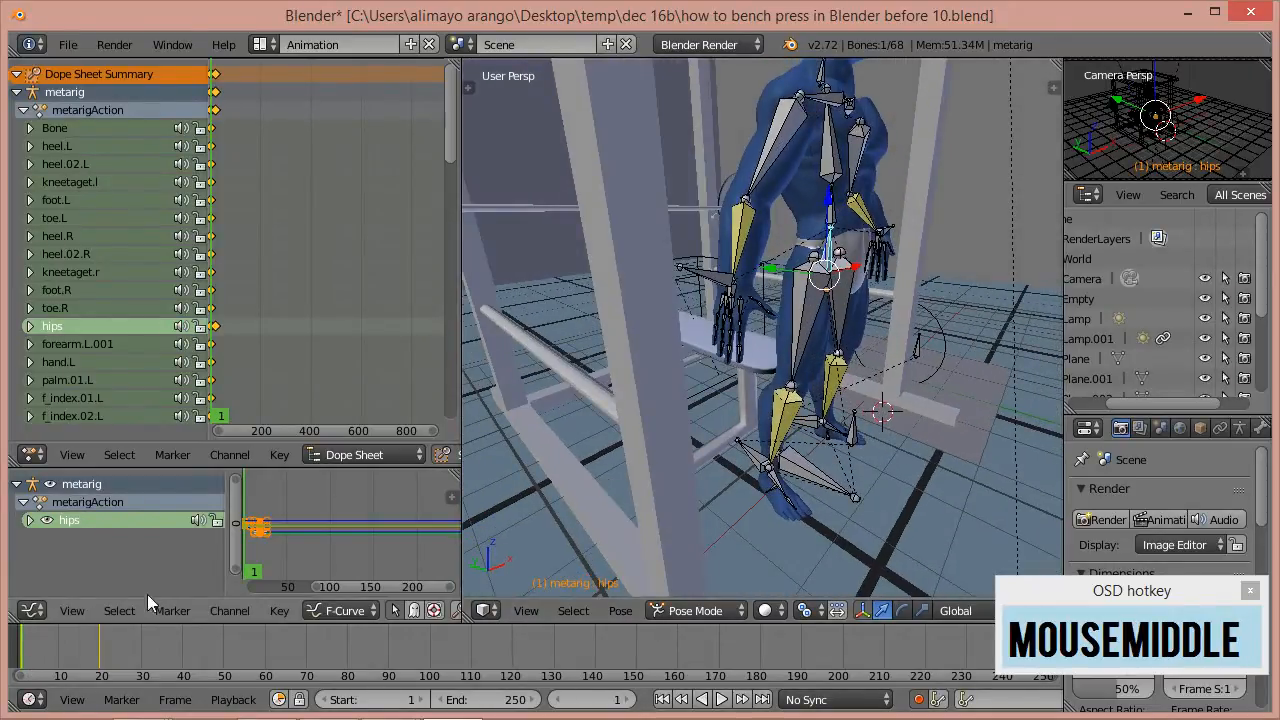
right_drag(27, 655, 99, 636)
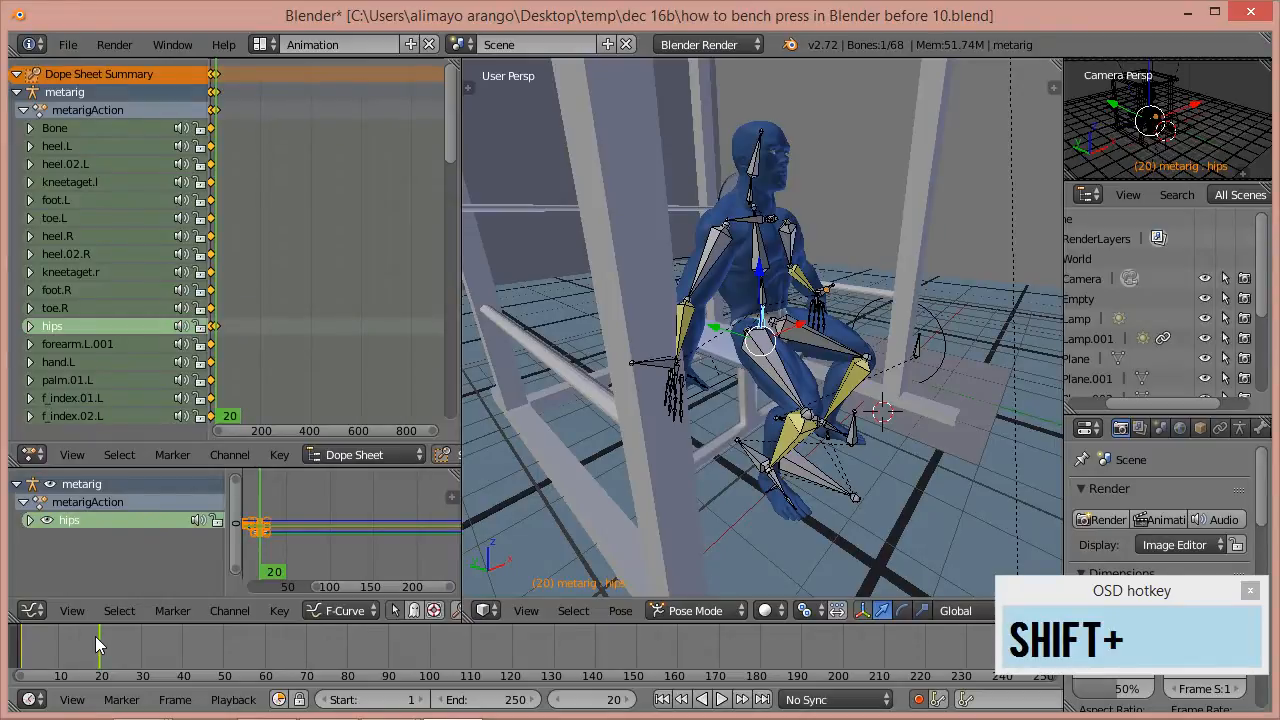
- Advance to frame 40 and rotate the hips bone backwards around global X to lay the figure on the bench
key(shift+Up)
key(shift+Up)
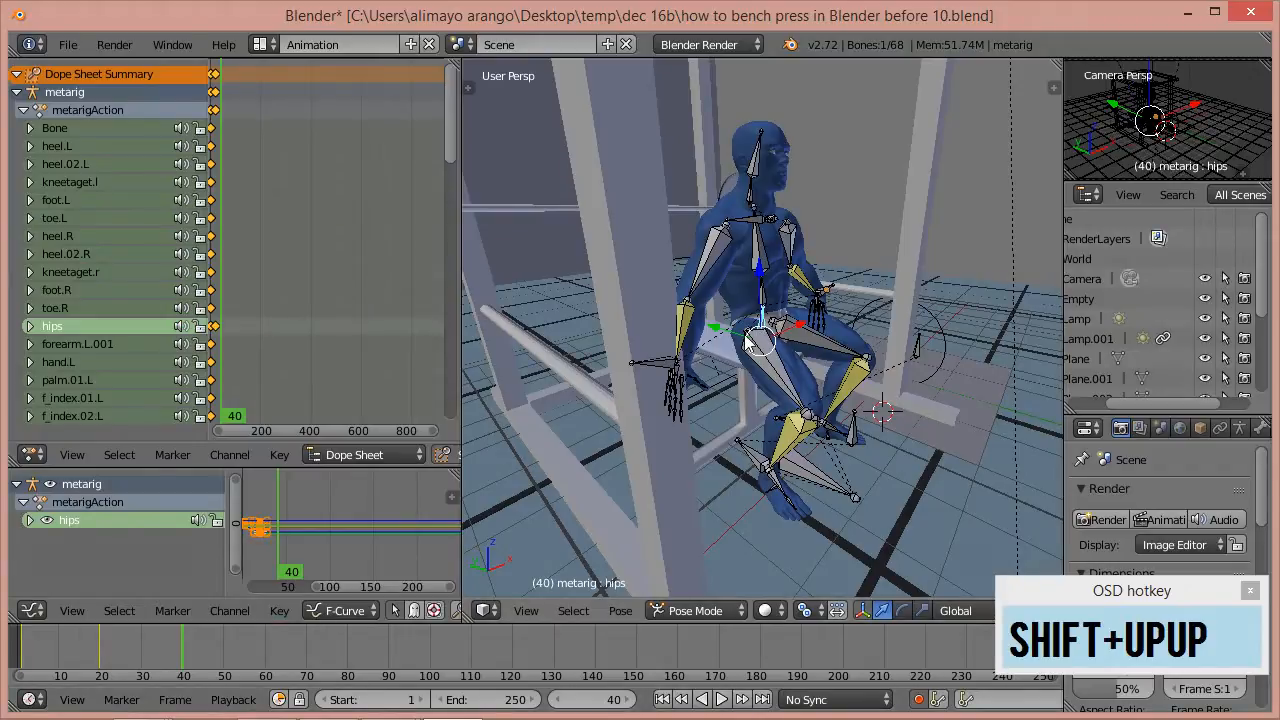
middle_drag(745, 350, 840, 375)
key(r)
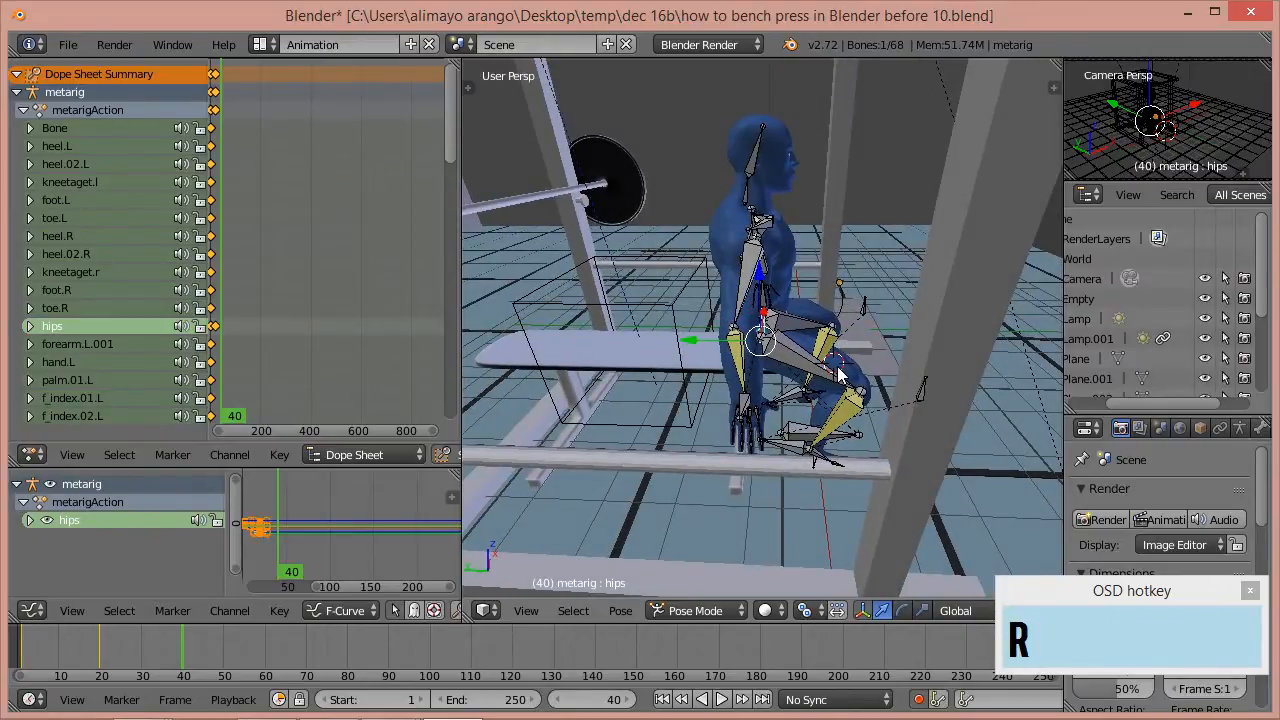
key(x)
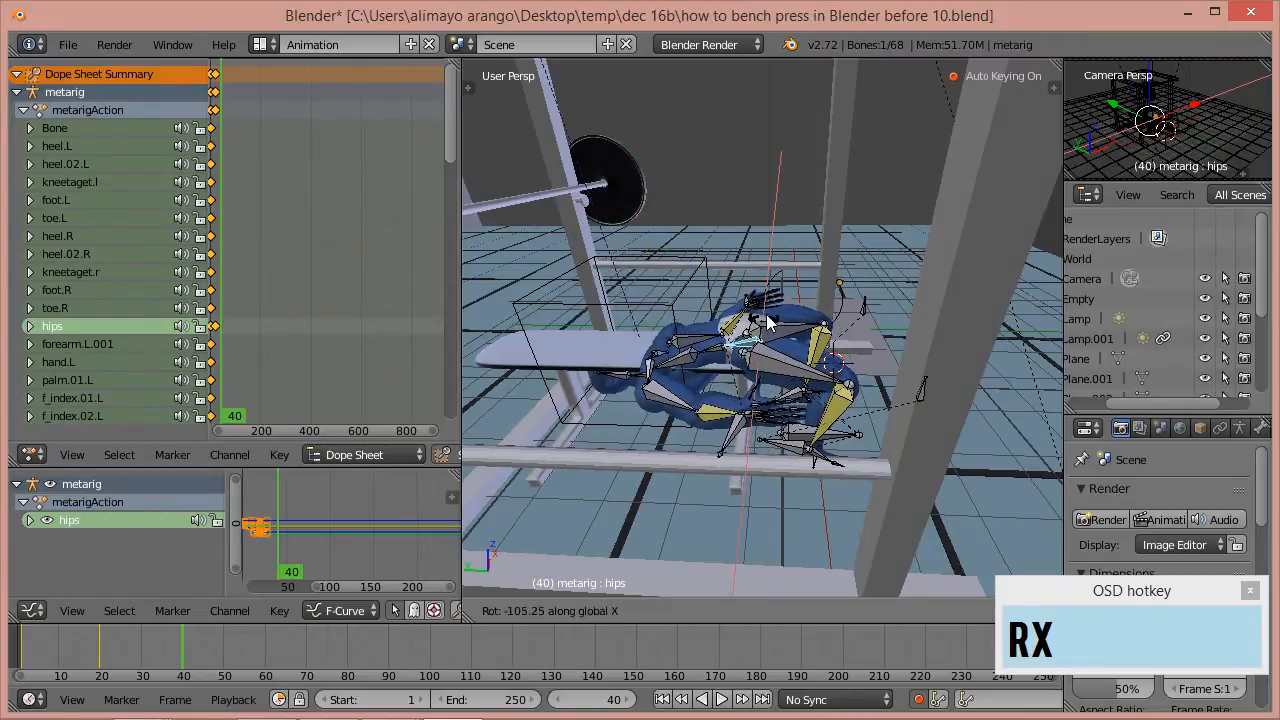
click(775, 320)
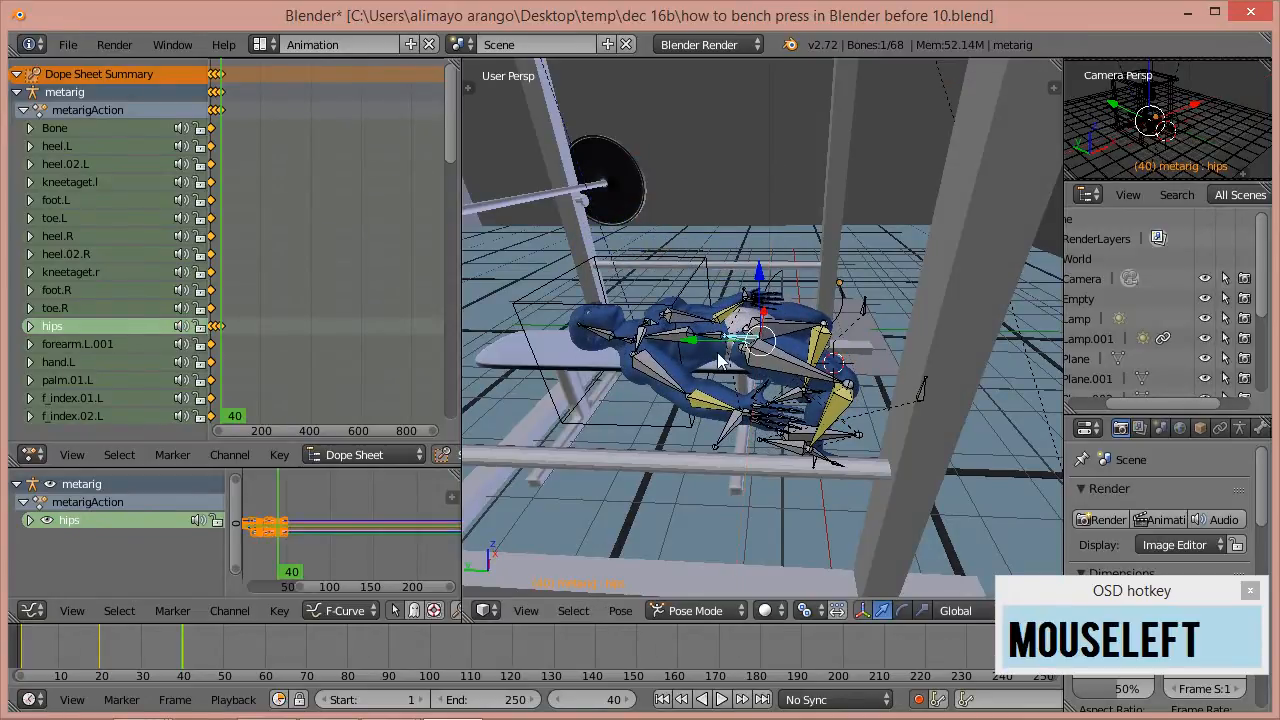
- Rotate the hips bone around global X at frame 40 so the torso reclines at a slight incline above the bench
scroll(718, 415, up, 4)
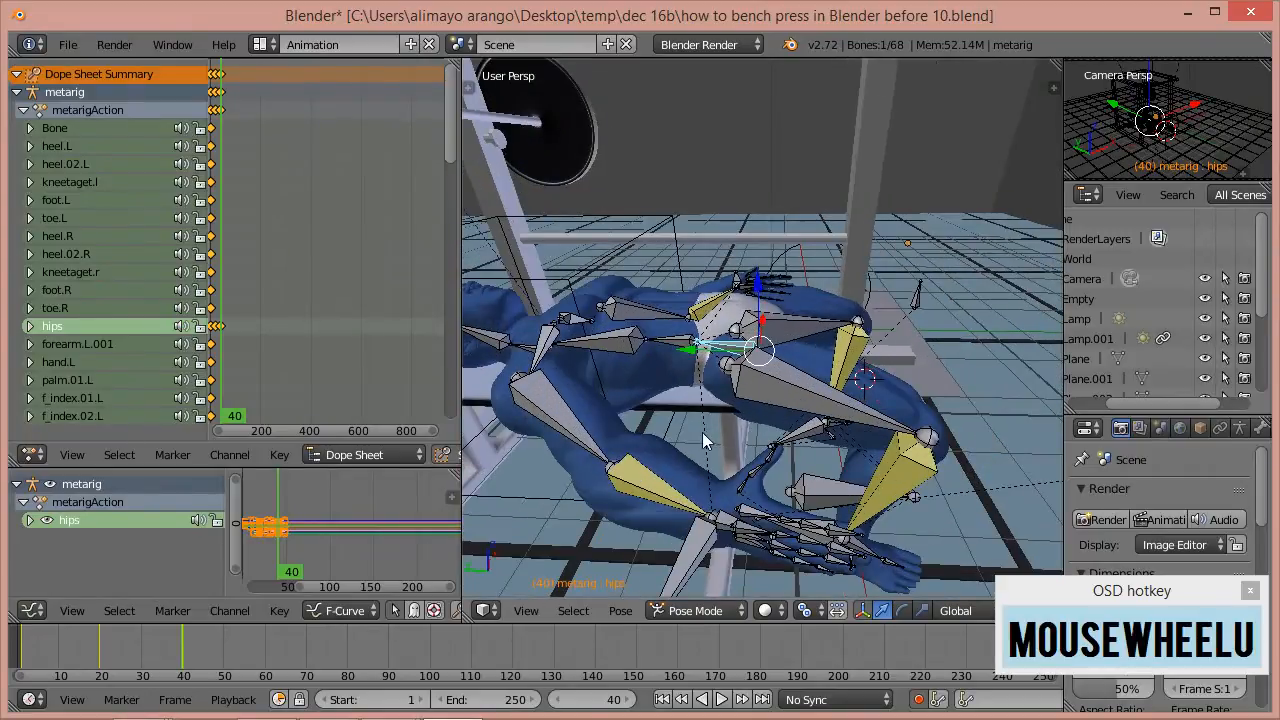
middle_drag(715, 415, 779, 366)
key(r)
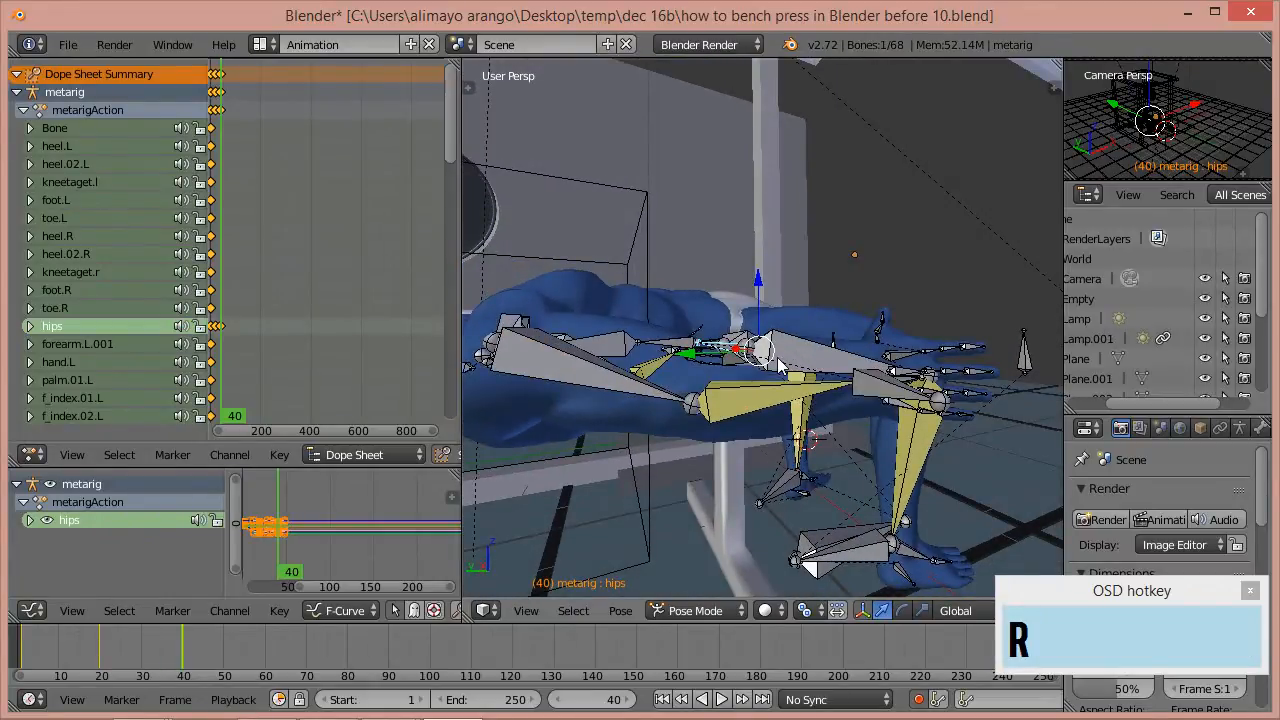
key(x)
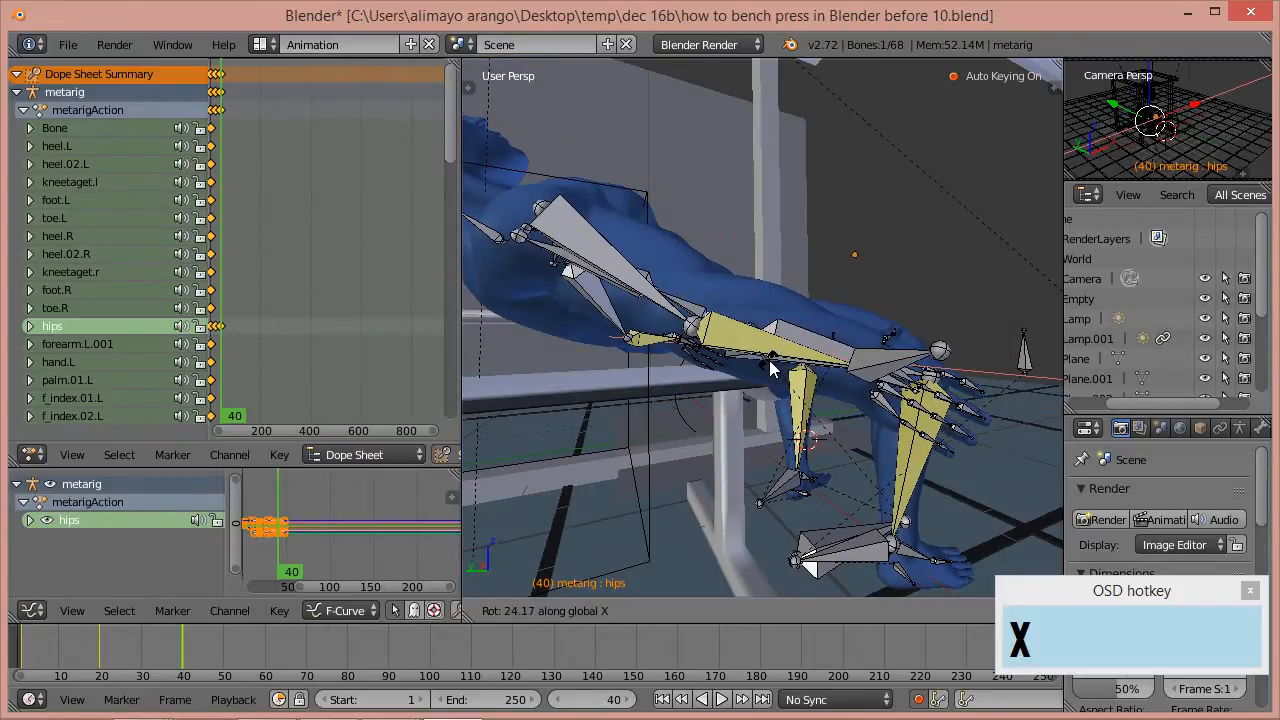
click(672, 472)
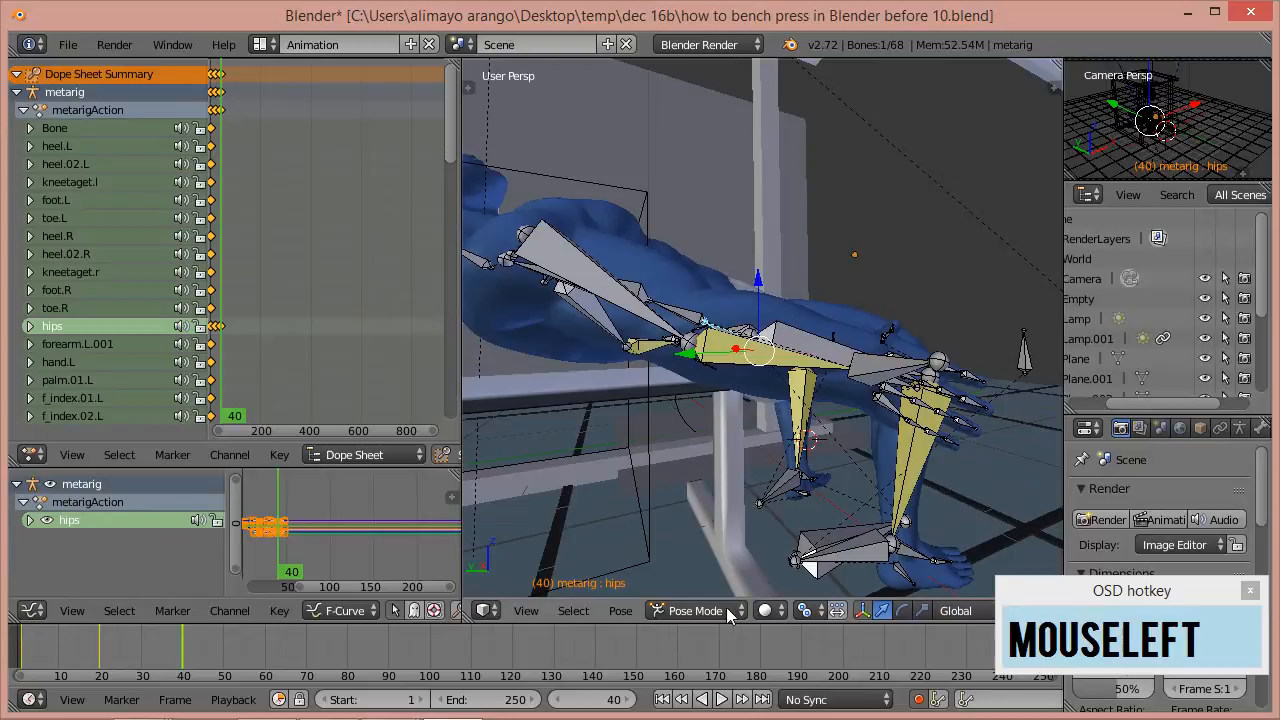
- Fine-tune the hips rotation around X with the rotation manipulator, lowering the torso closer to the bench
click(904, 612)
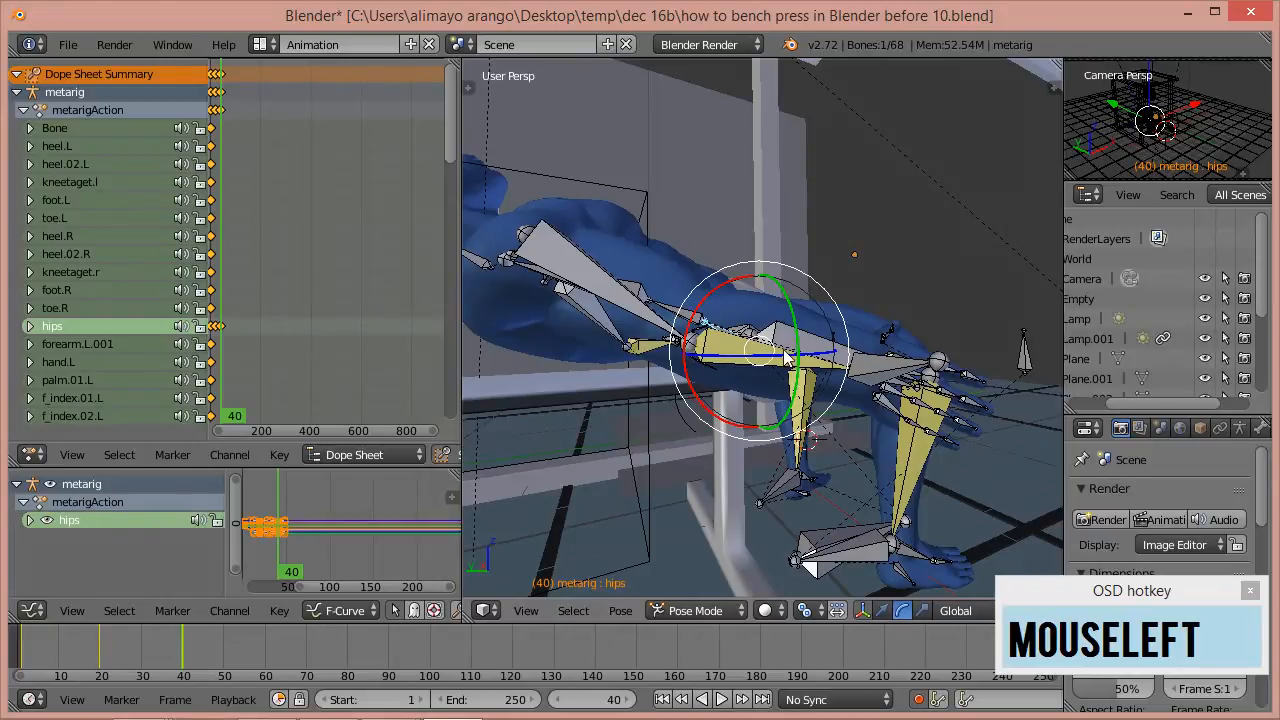
drag(735, 277, 733, 288)
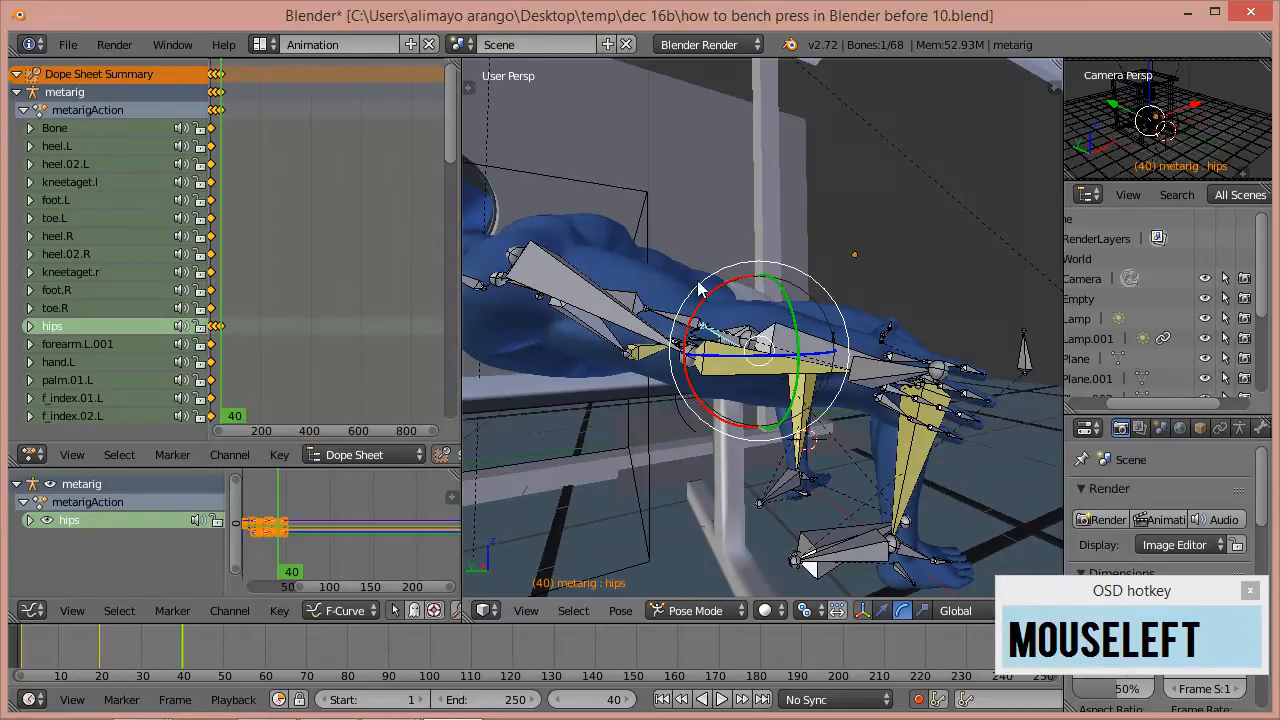
drag(734, 282, 731, 280)
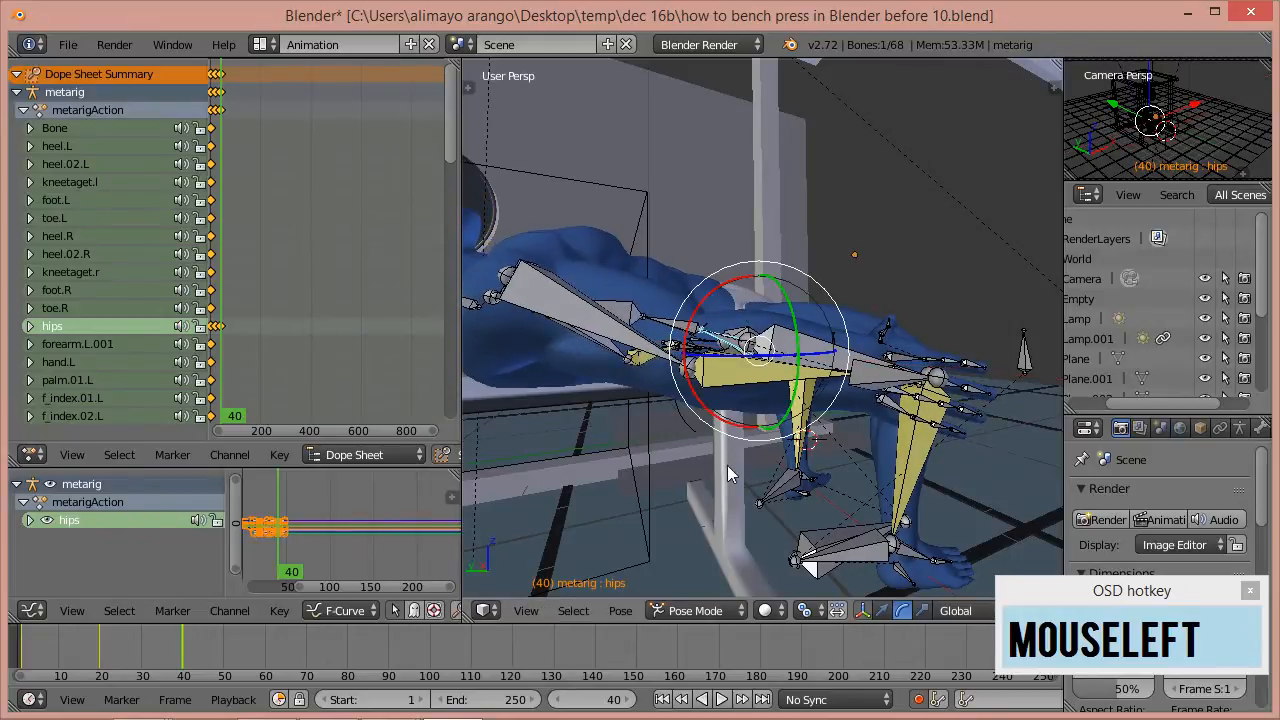
- Select the neck bone and rotate it backwards around X to lower the head towards the bench
middle_drag(679, 414, 704, 410)
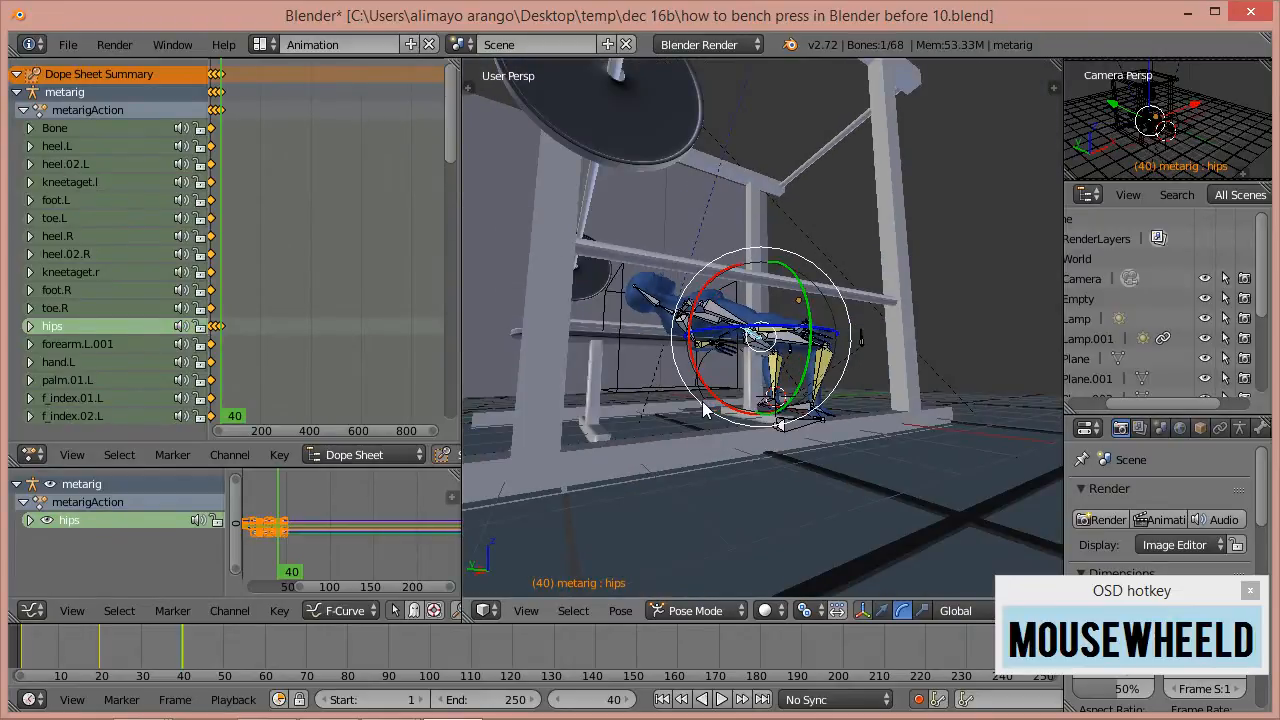
scroll(704, 410, up, 2)
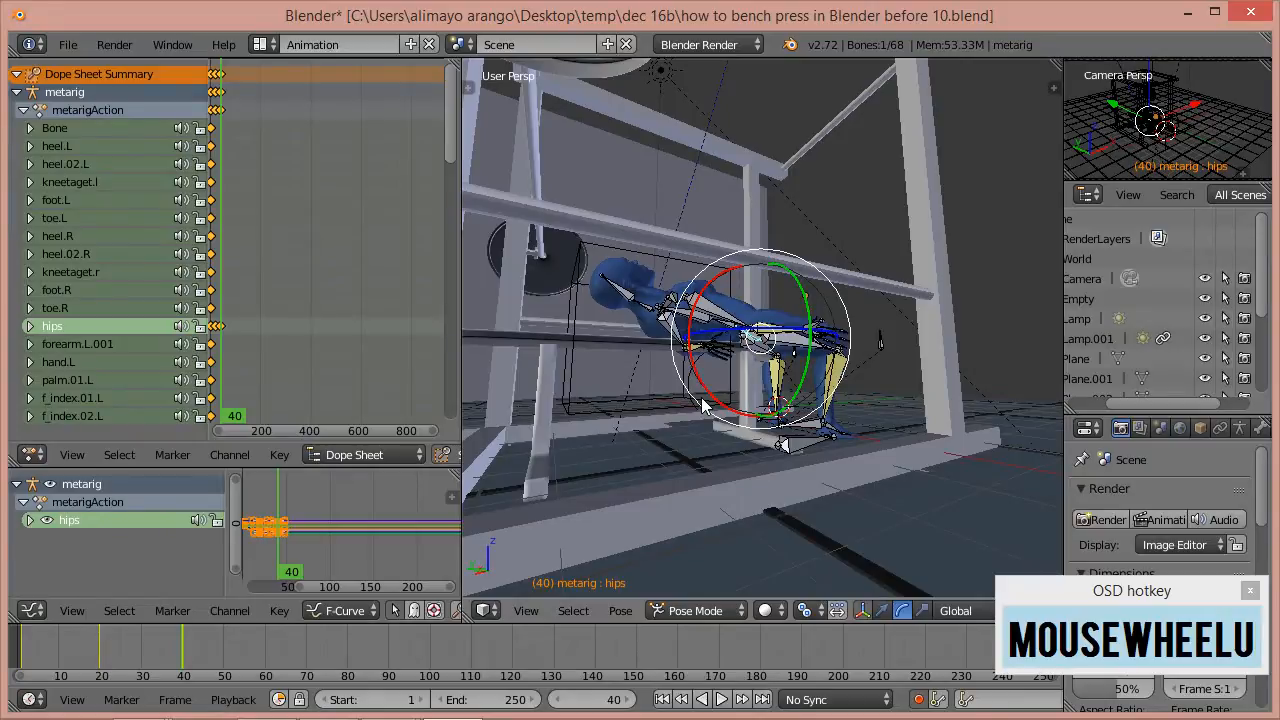
scroll(650, 320, up, 2)
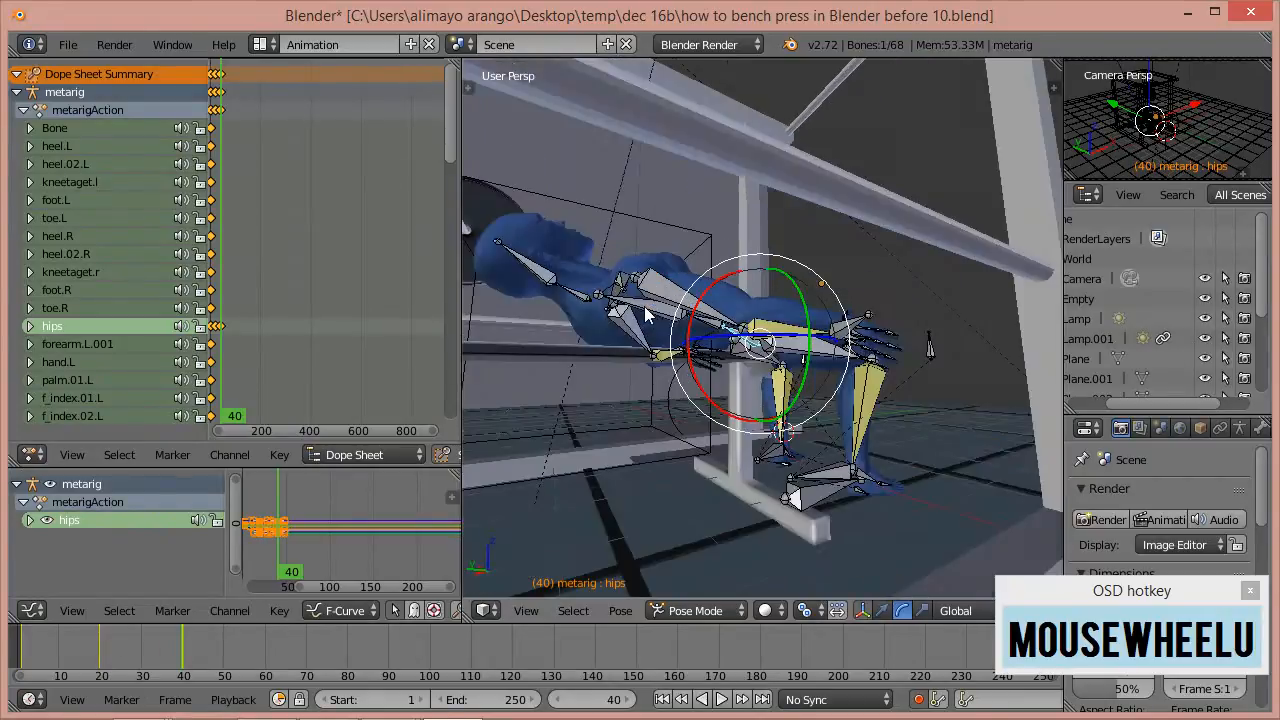
click(583, 303)
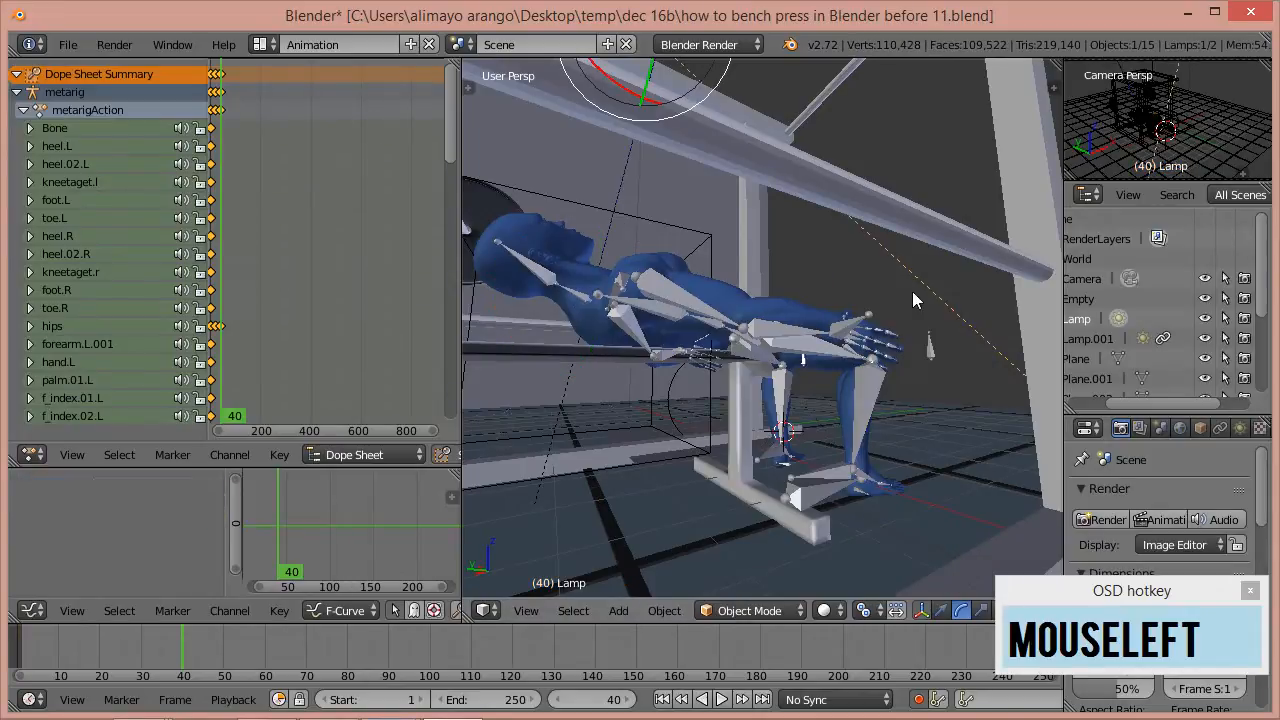
click(576, 299)
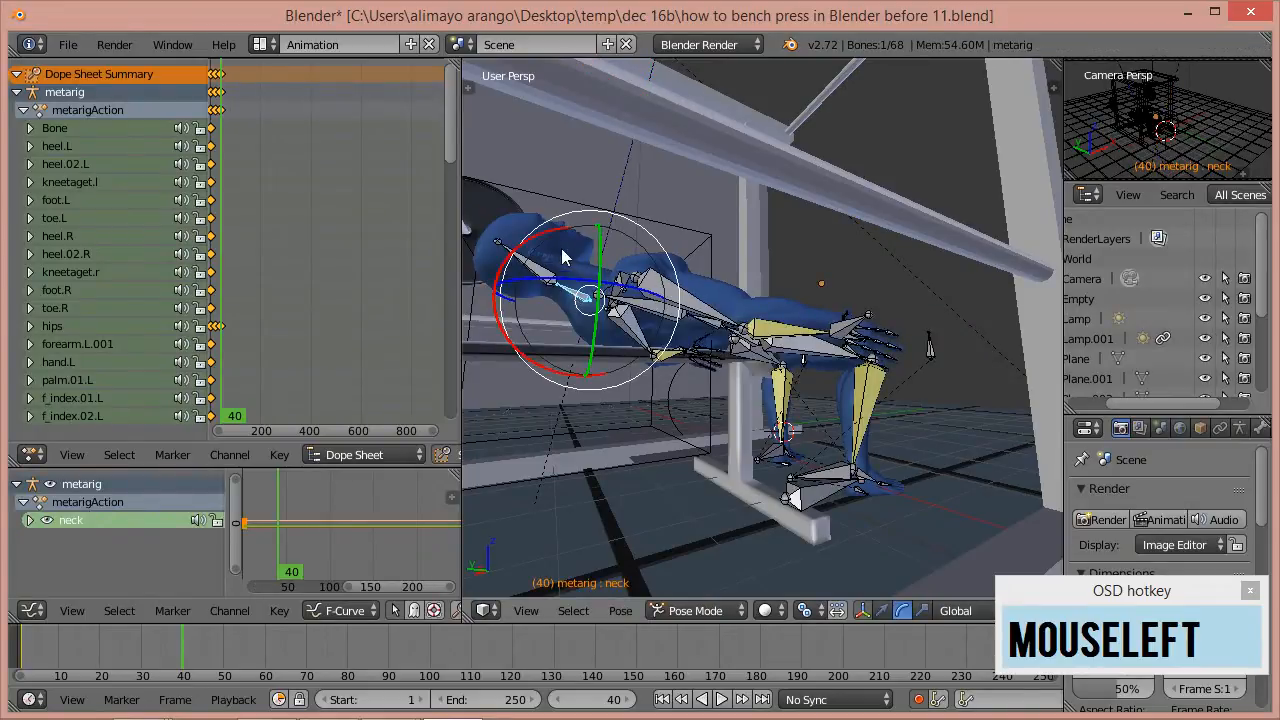
drag(550, 242, 534, 258)
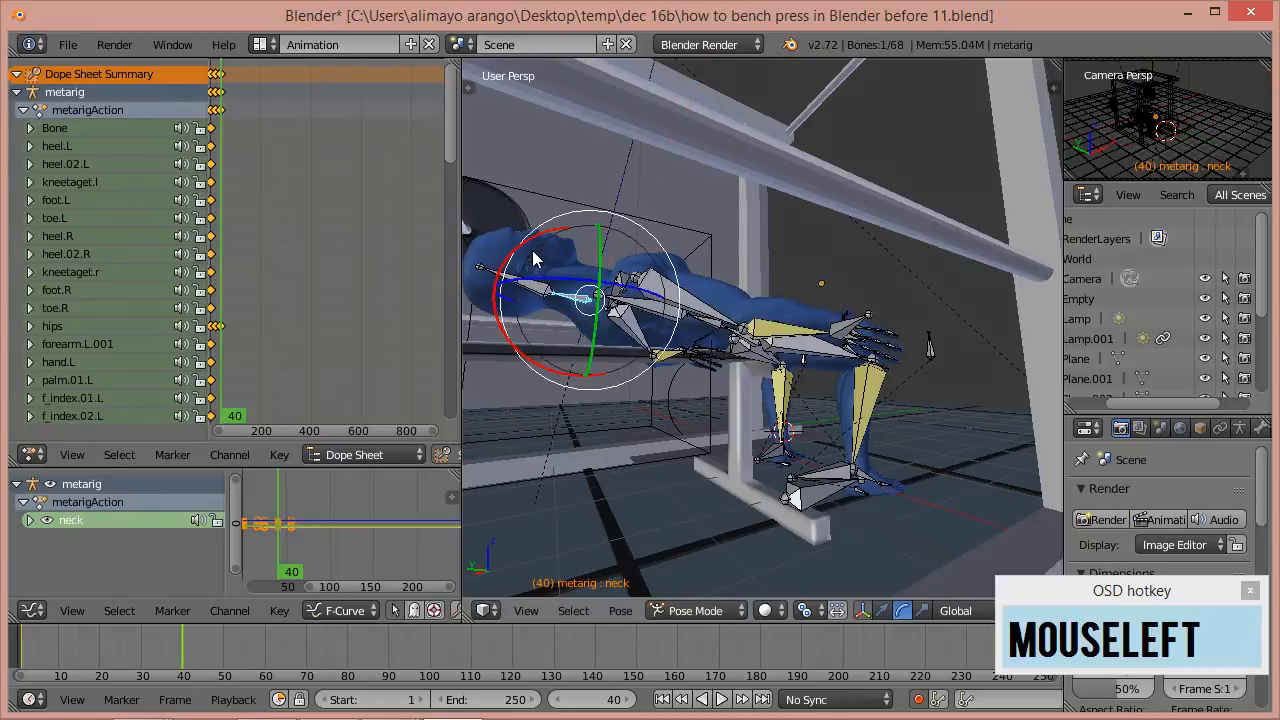
- Select the chest bone and rotate it backwards around X so the upper back lies flat along the bench
click(672, 318)
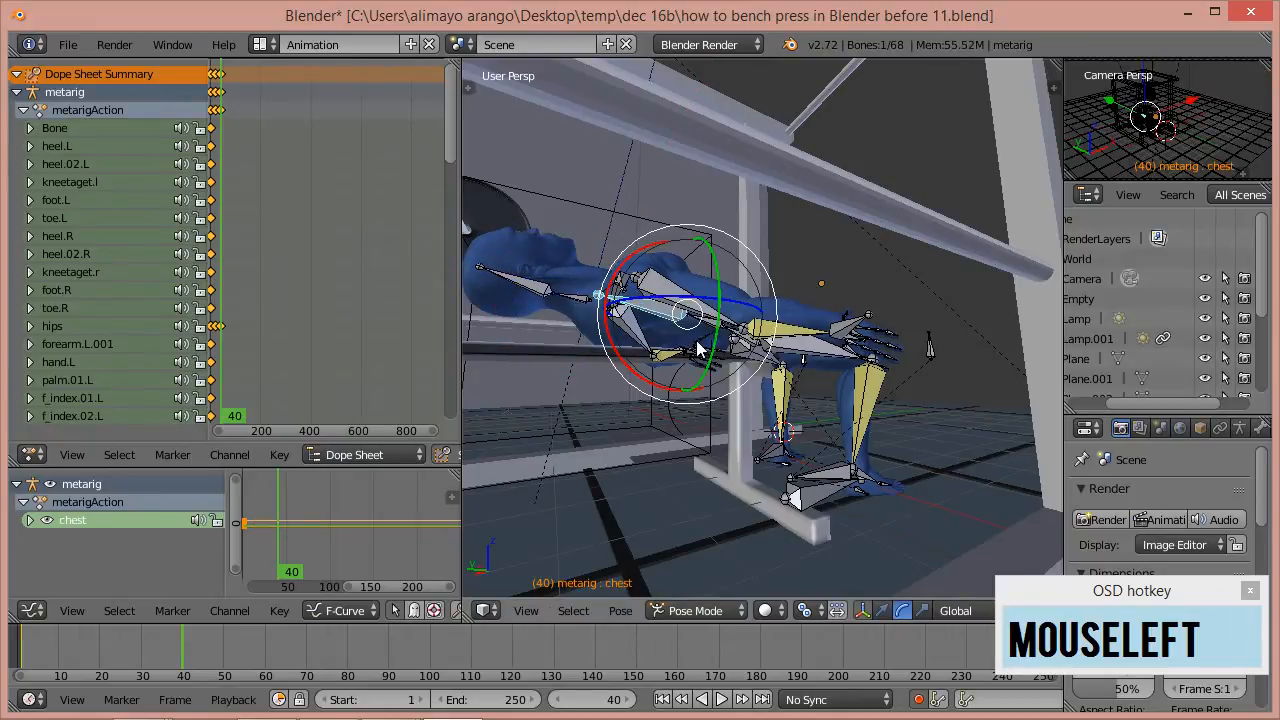
drag(639, 262, 632, 268)
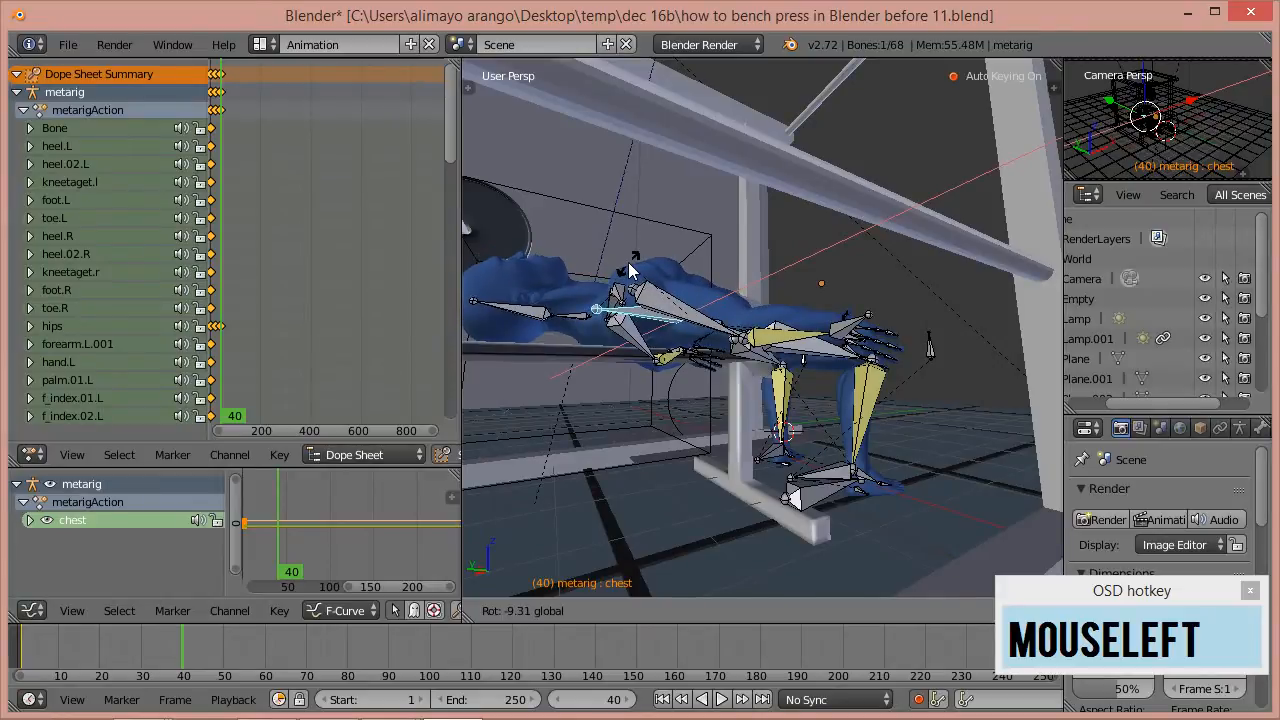
click(630, 270)
middle_drag(632, 275, 769, 359)
scroll(770, 345, down, 1)
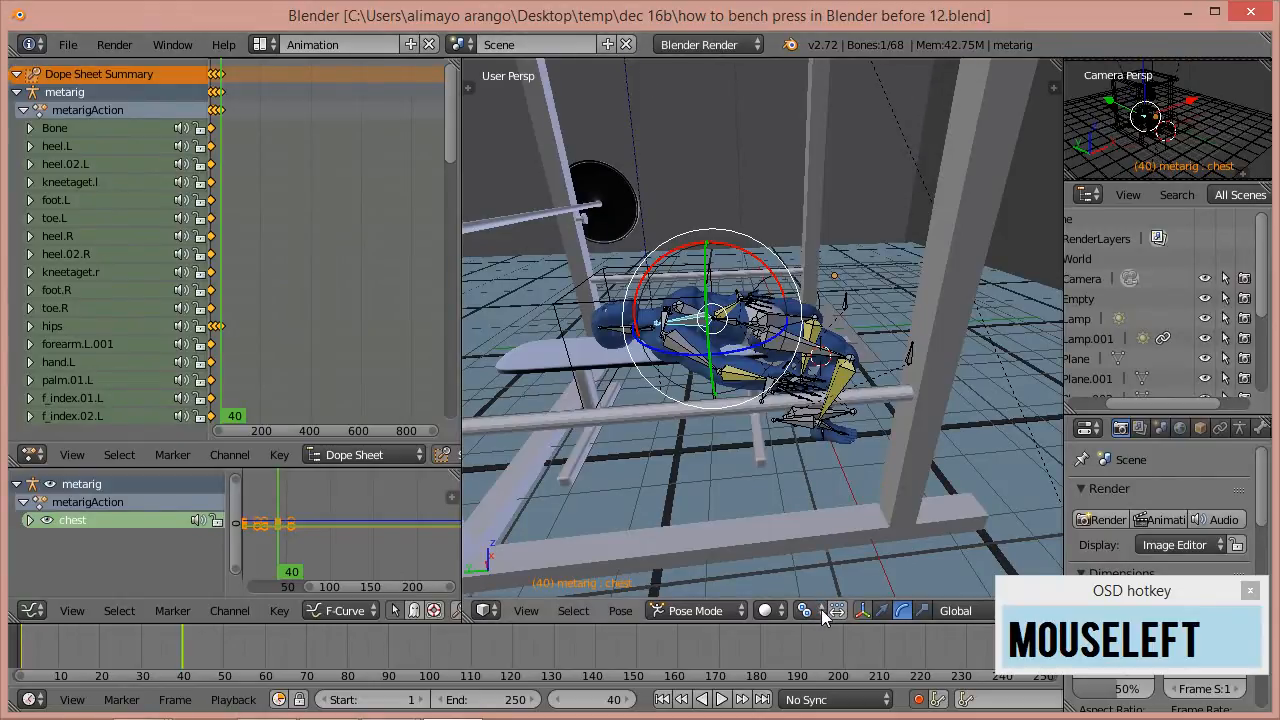
- Select the hips bone and move it along Y with the translate manipulator to slide the figure further up the bench
click(881, 610)
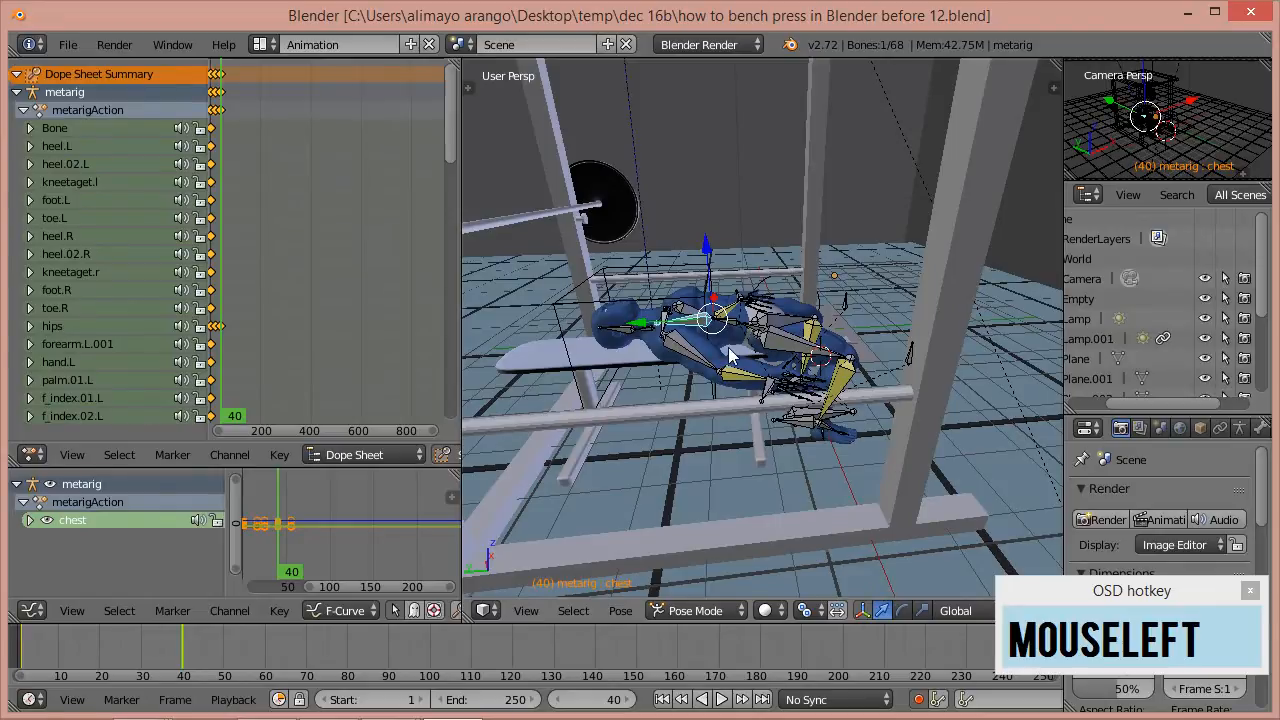
scroll(729, 355, up, 2)
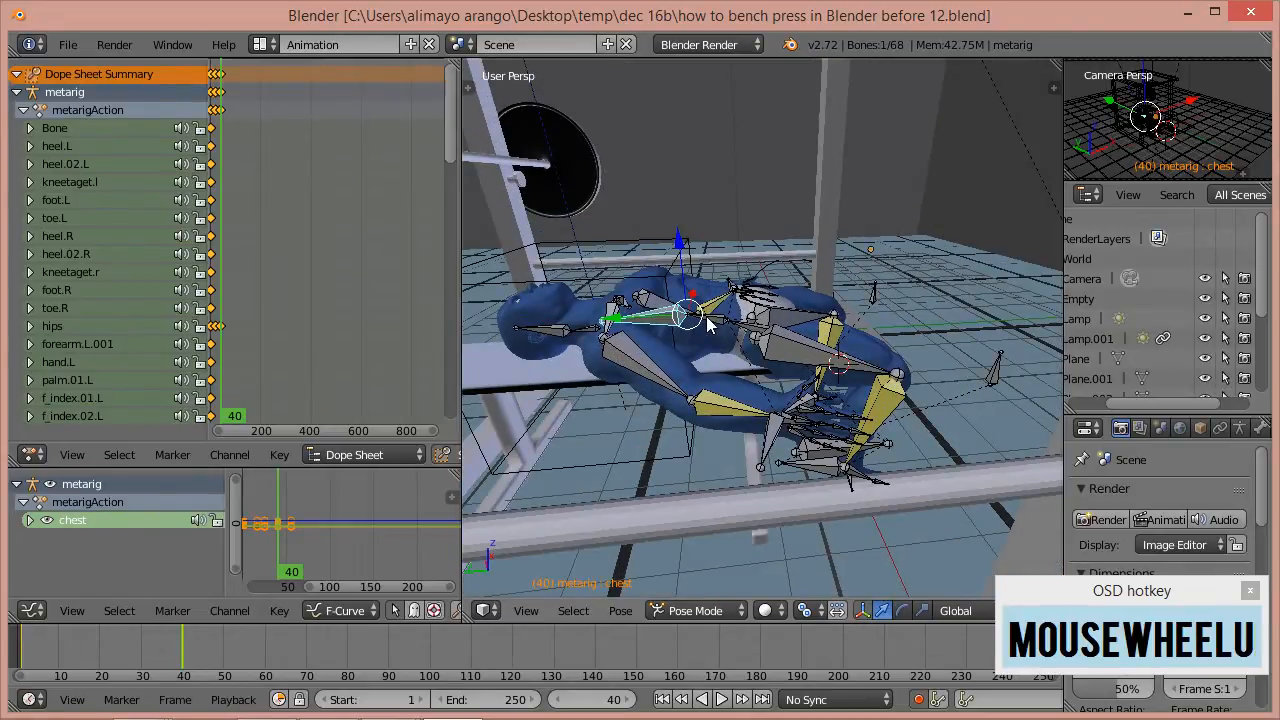
click(755, 338)
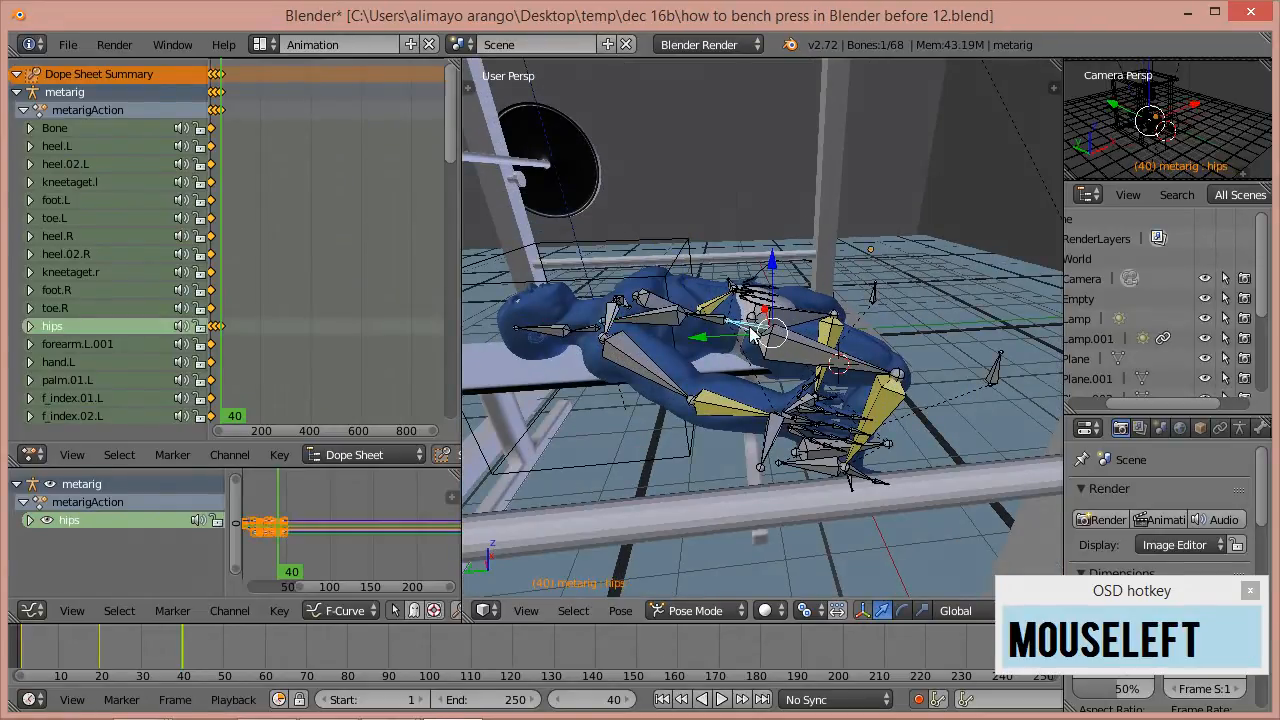
drag(705, 343, 638, 340)
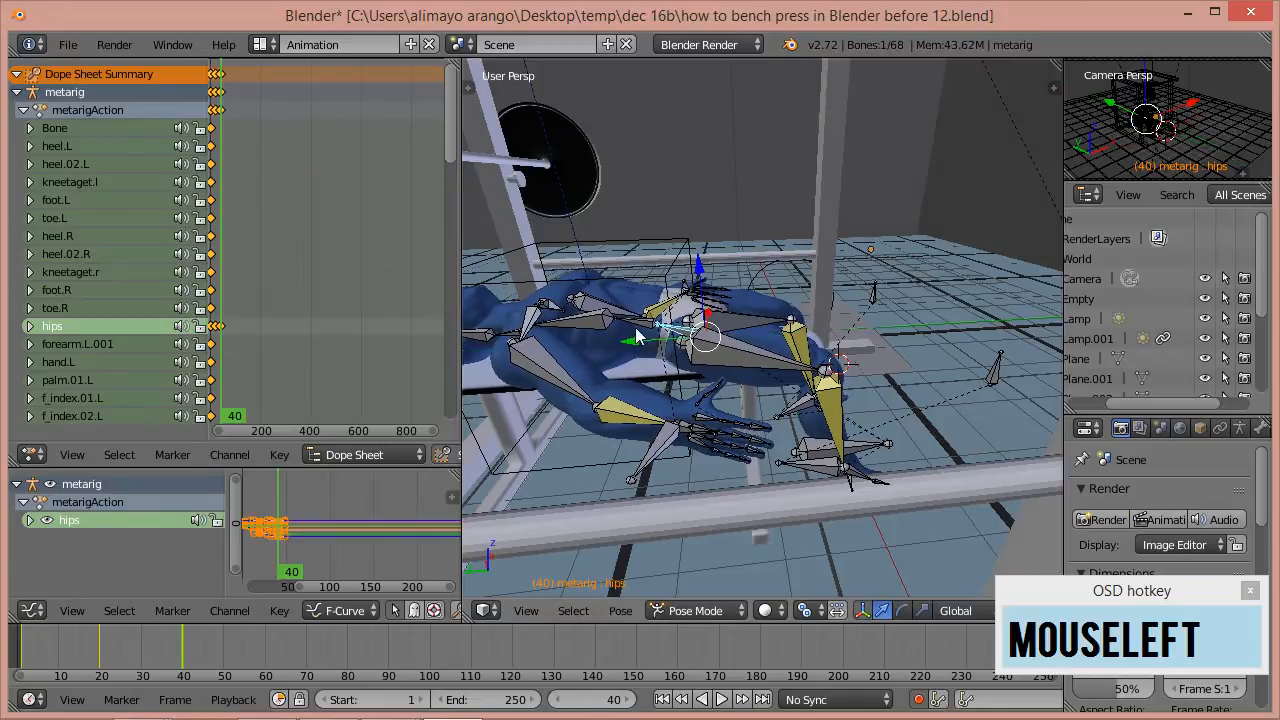
scroll(622, 300, down, 2)
middle_drag(612, 323, 632, 311)
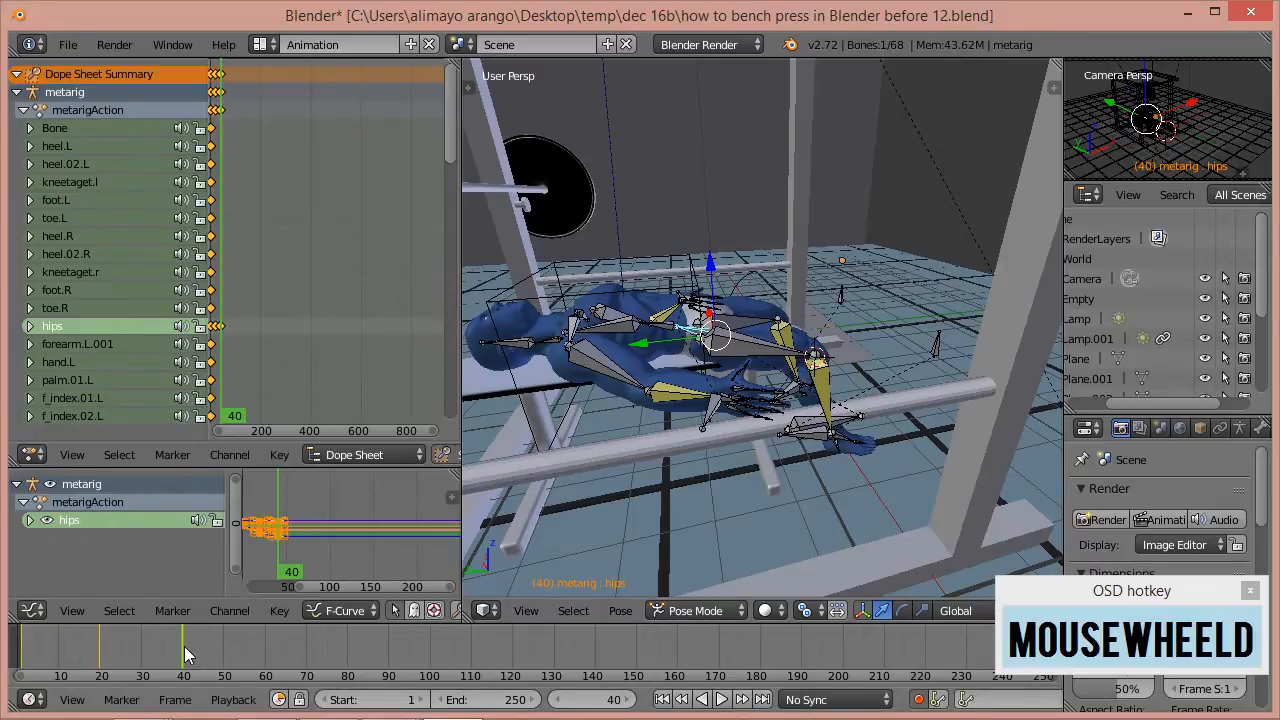
- Advance the timeline to frame 60 and save the file as "how to bench press in Blender before 13.blend"
mouse_move(184, 647)
right_down()
mouse_move(32, 645)
mouse_move(181, 647)
right_up()
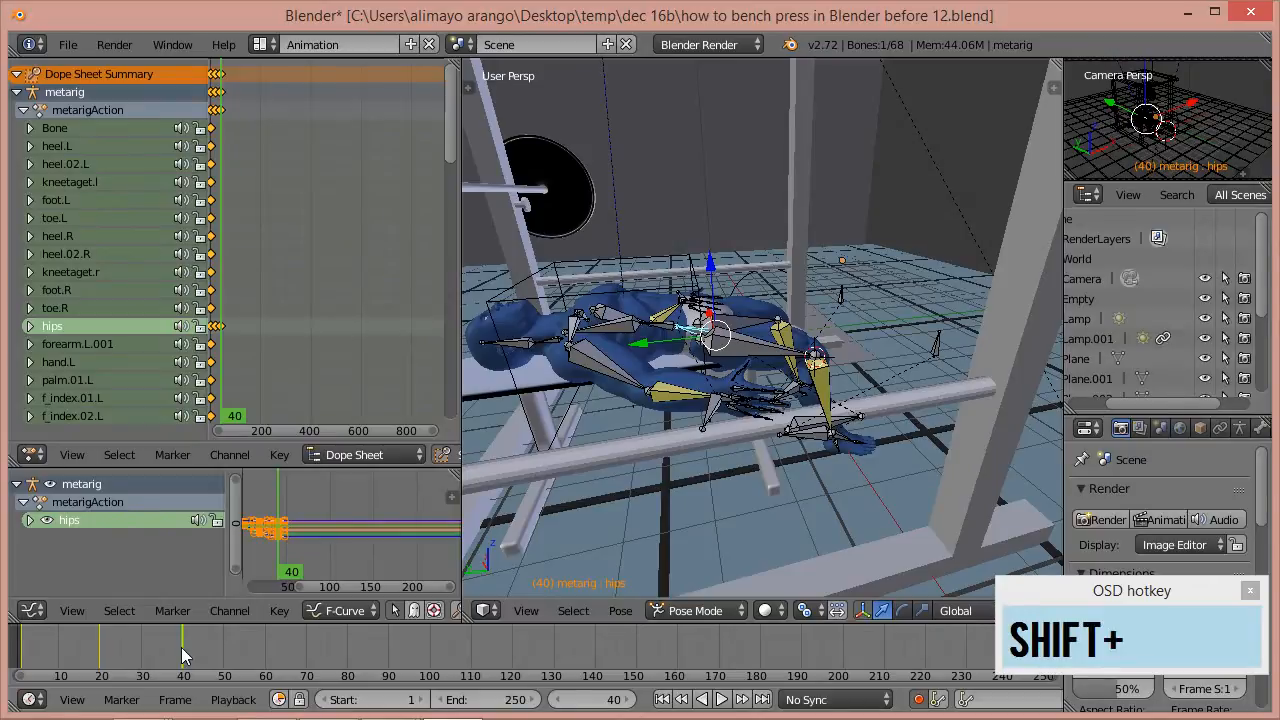
key(shift+Up)
key(shift+Up)
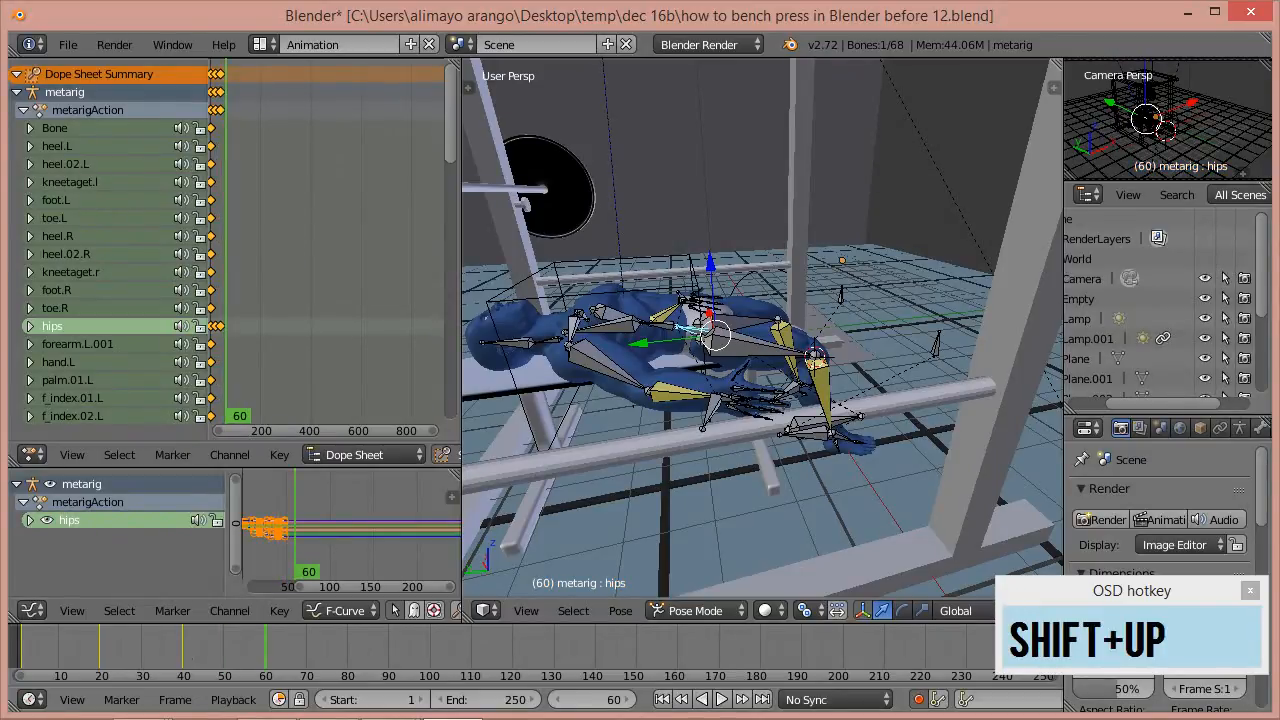
click(825, 21)
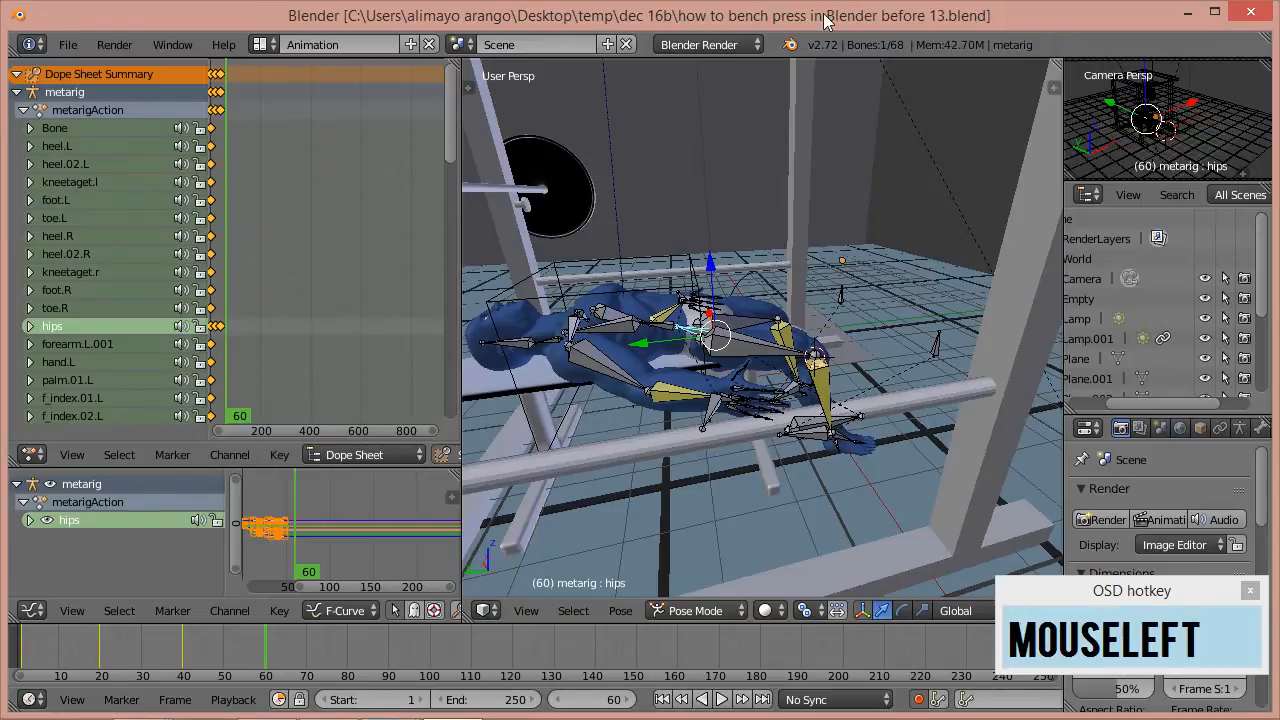
- Select the forearm.R.001 and forearm.L.001 bones together, then move them along Y towards the head and raise them along Z
middle_drag(843, 220, 626, 478)
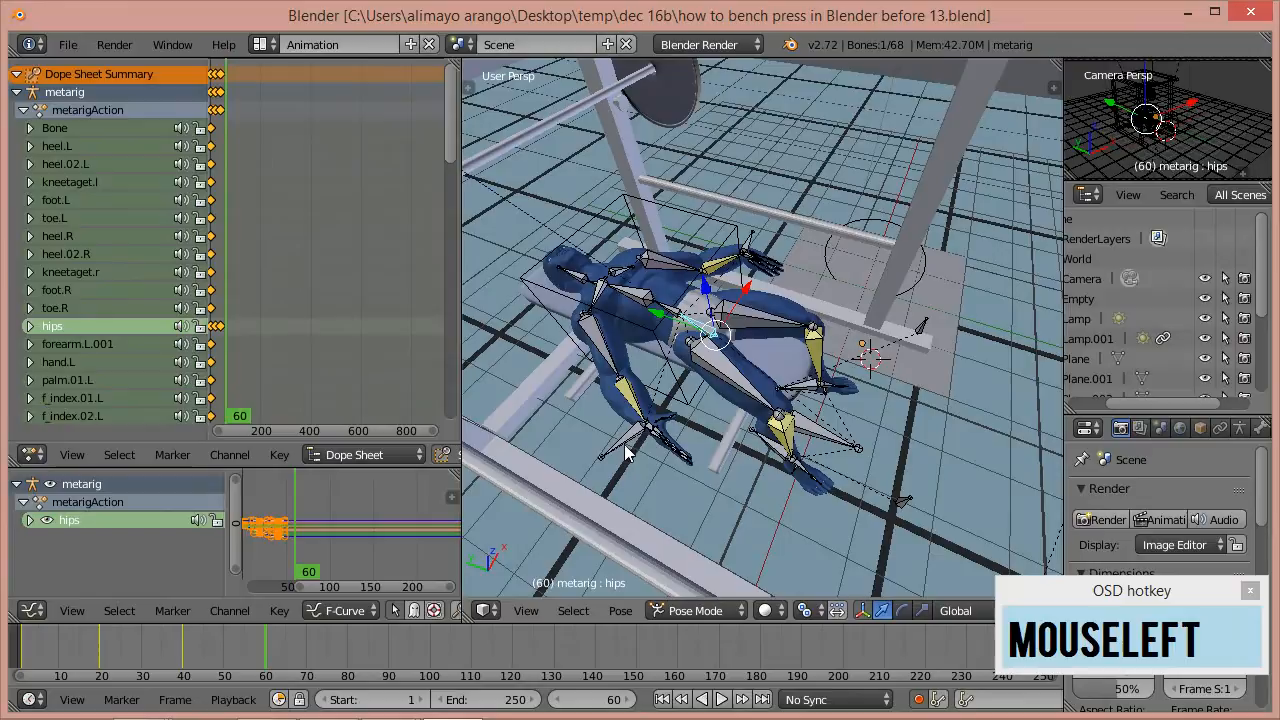
click(625, 443)
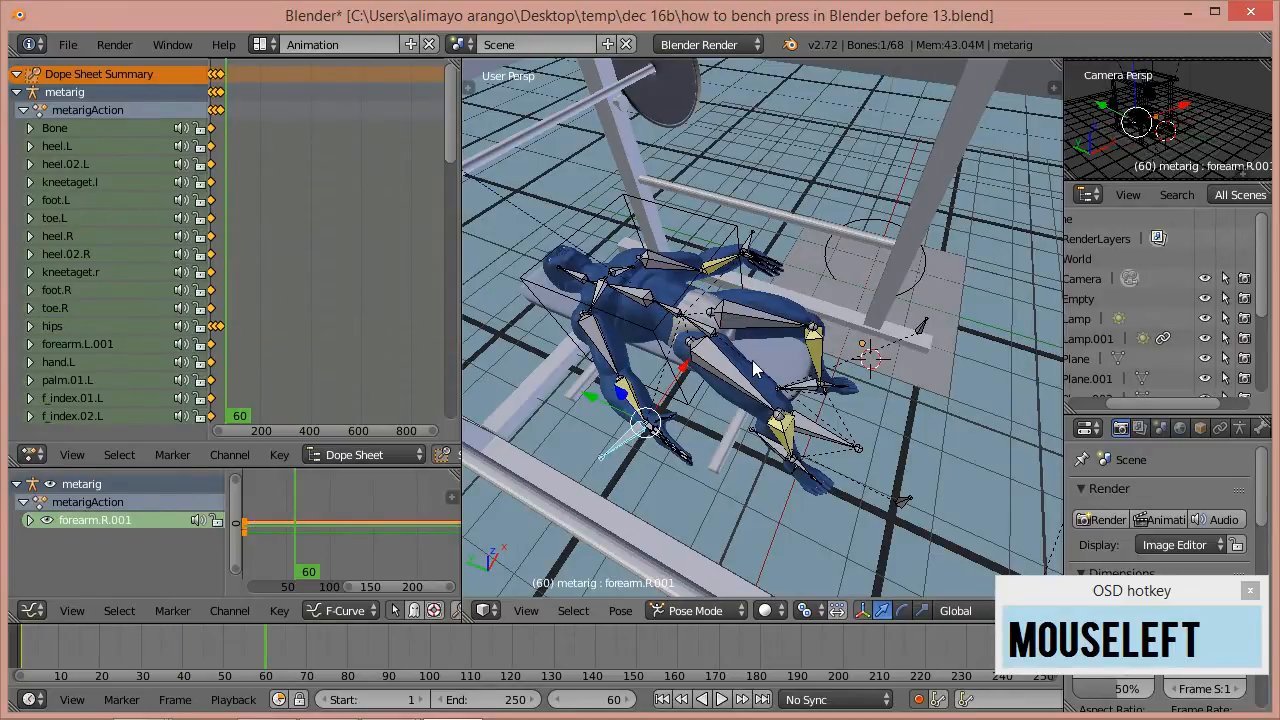
shift+click(752, 240)
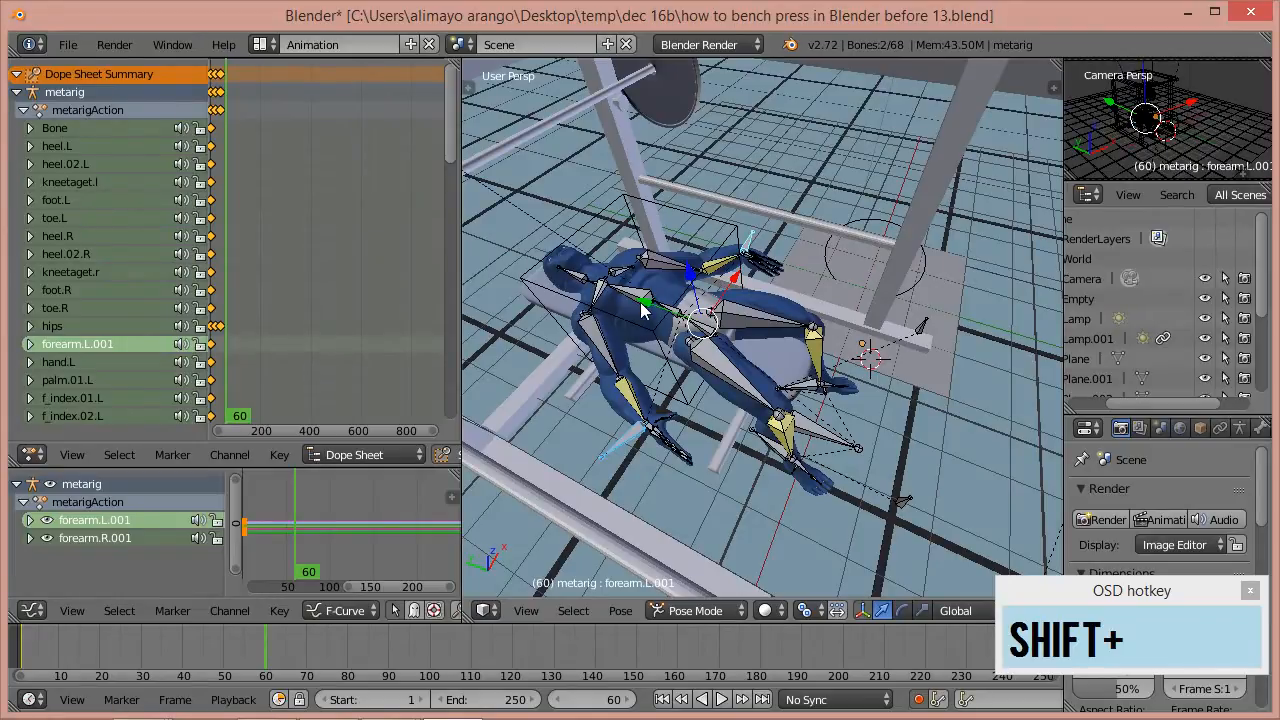
drag(641, 310, 634, 188)
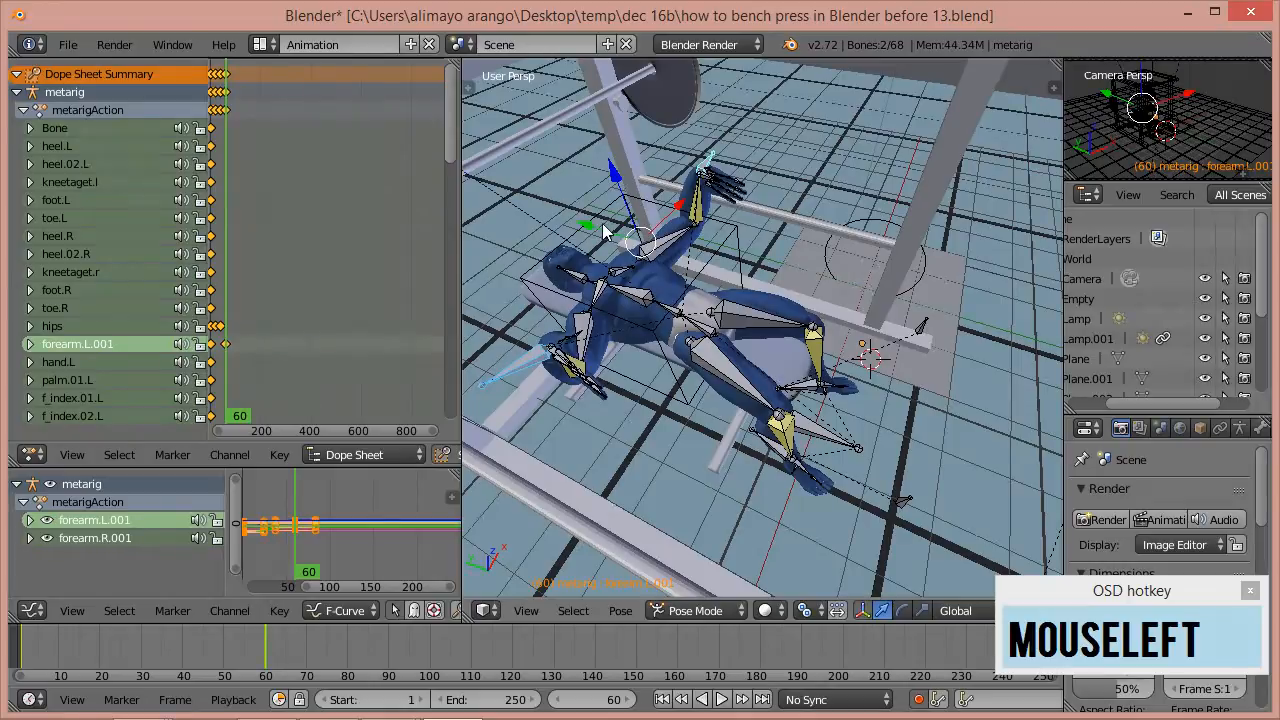
drag(618, 176, 613, 161)
- Select only the forearm.R.001 bone and rotate it around global Z to reorient the right hand
middle_drag(581, 310, 612, 422)
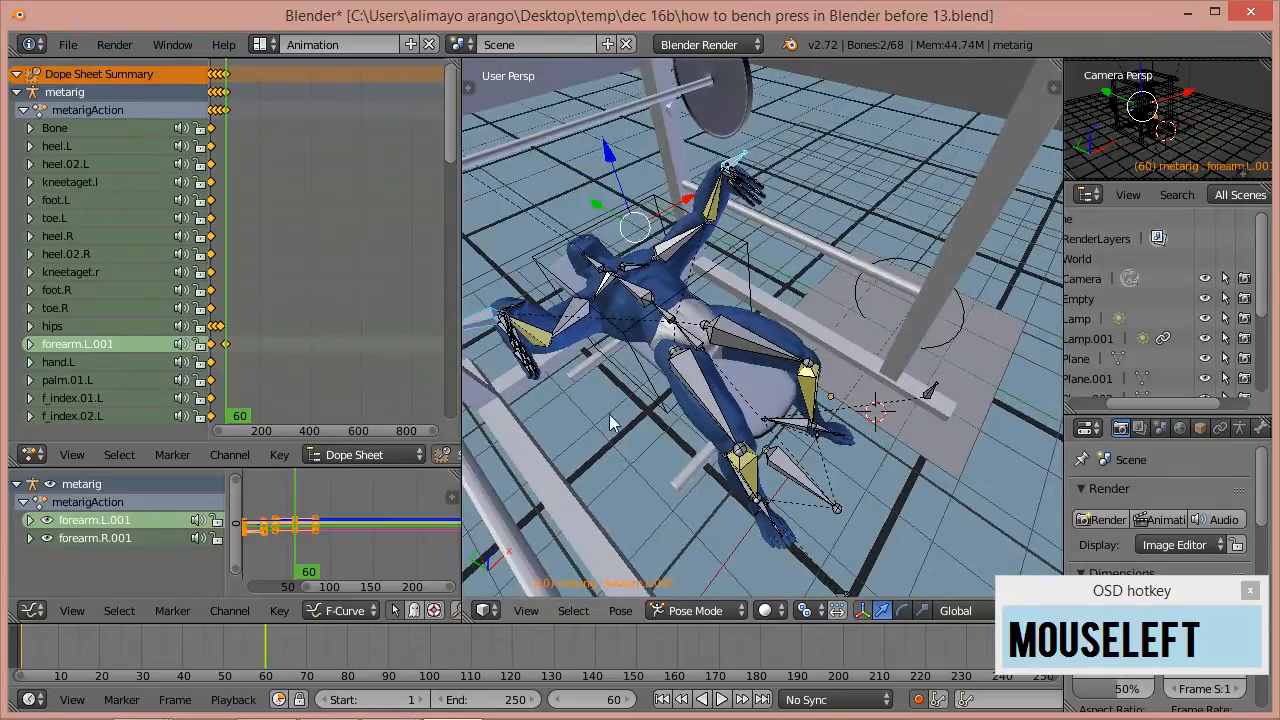
click(902, 611)
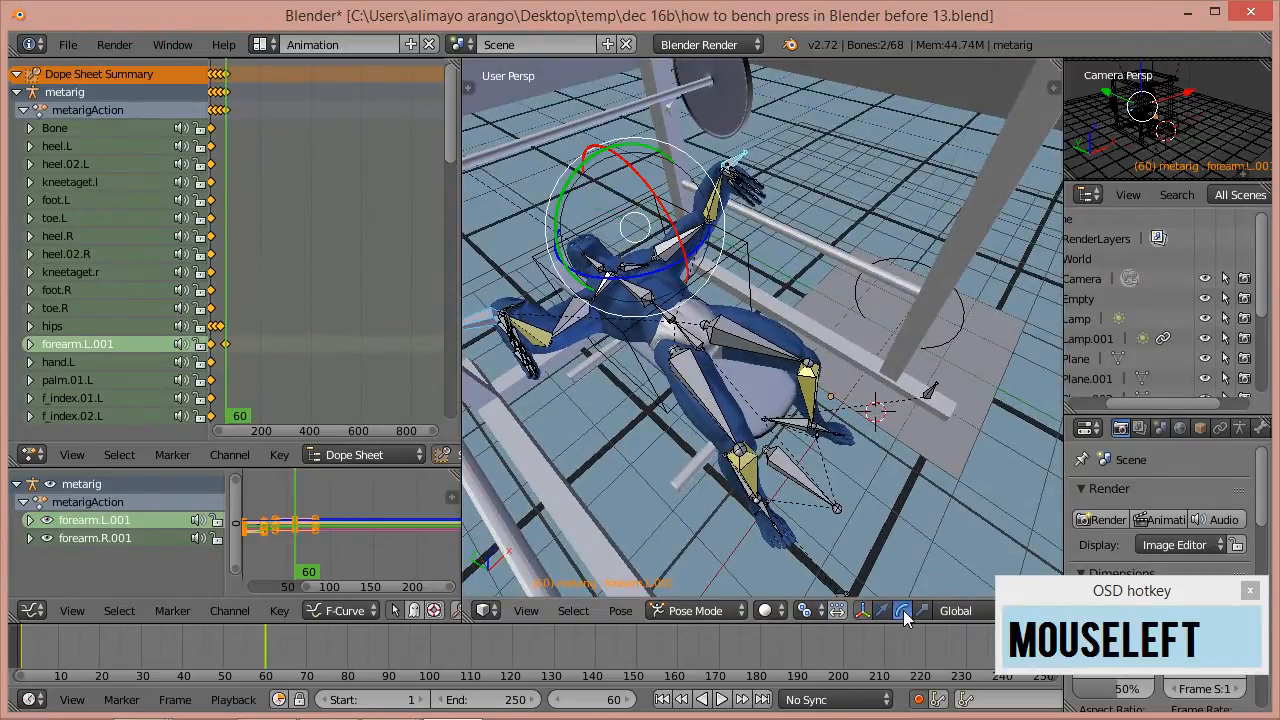
right_click(482, 325)
key(r)
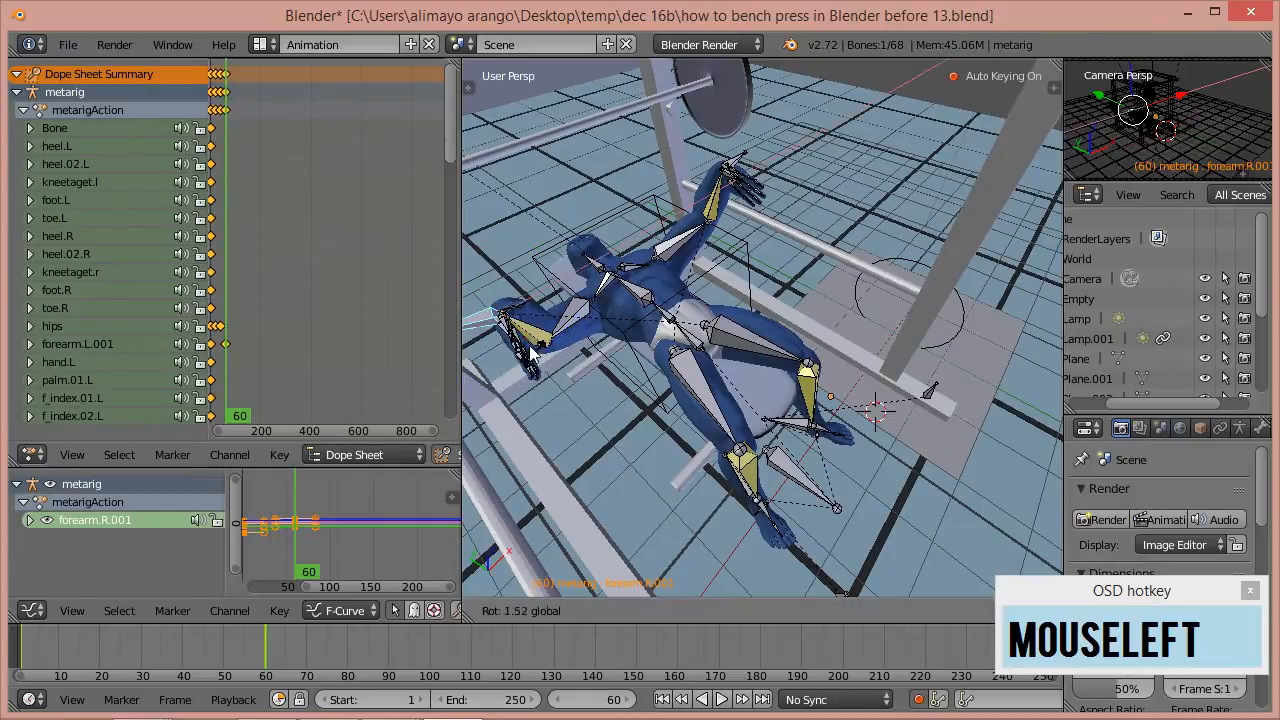
click(555, 375)
scroll(590, 372, down, 1)
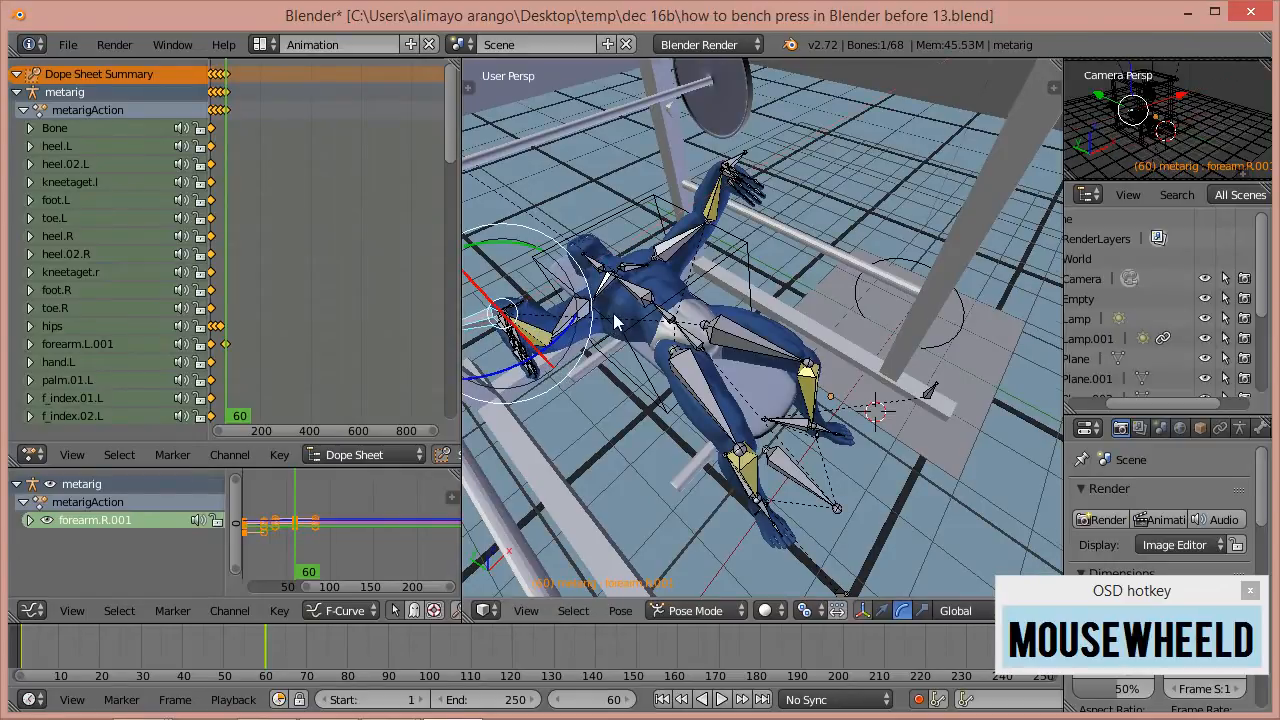
drag(590, 372, 588, 305)
- Examine the right arm and hand pose over the bench from the side and up close
middle_drag(635, 376, 698, 335)
scroll(700, 335, up, 1)
scroll(713, 333, down, 1)
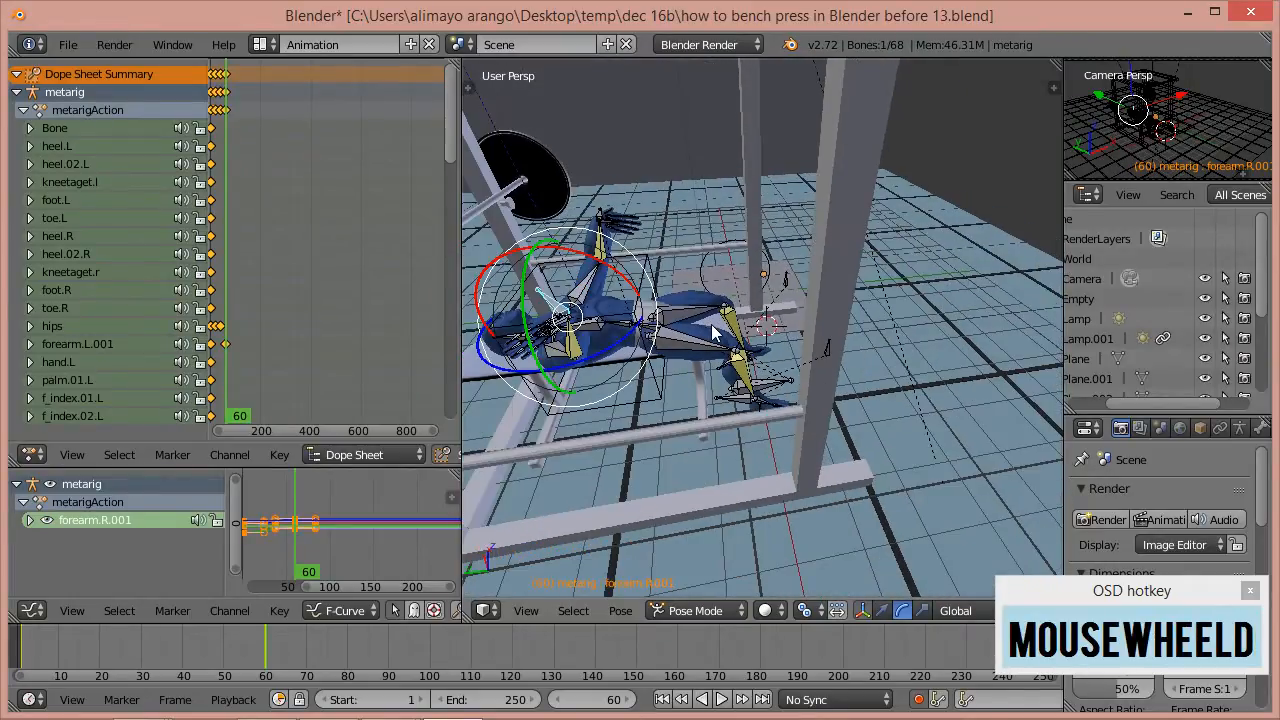
shift+middle_drag(648, 327, 799, 299)
scroll(799, 299, up, 1)
scroll(798, 300, up, 6)
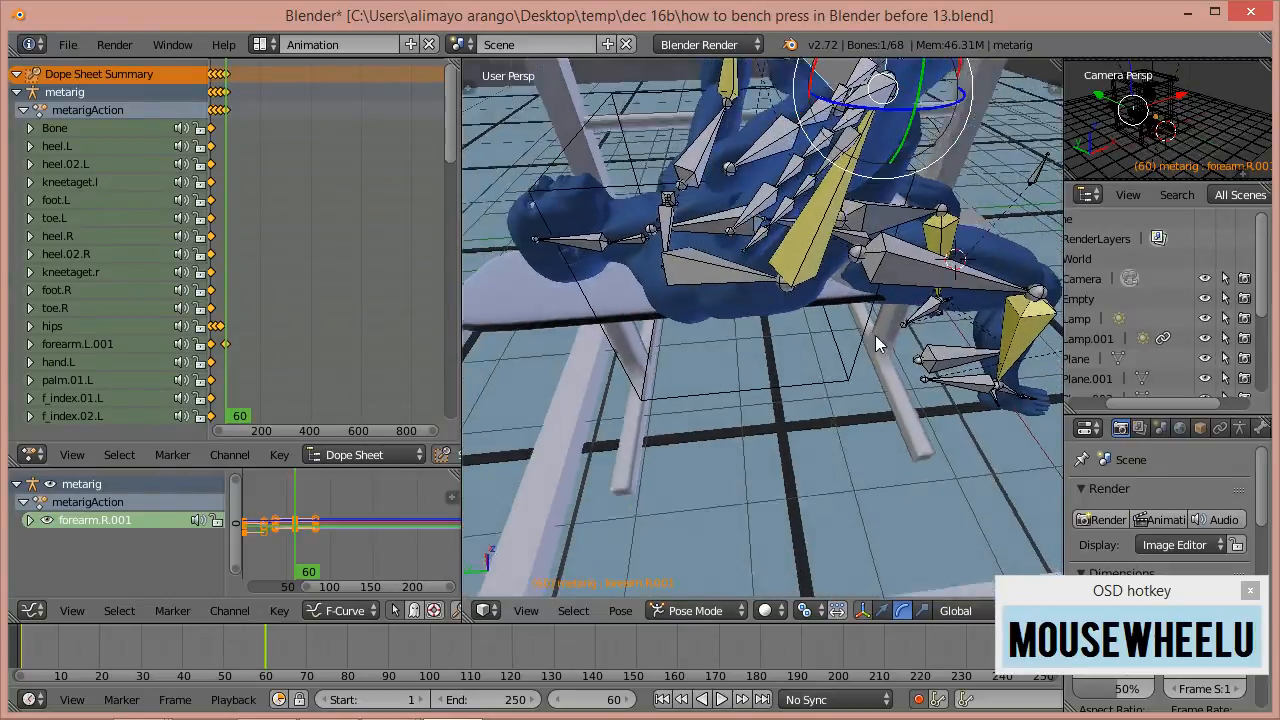
scroll(848, 354, up, 1)
scroll(848, 354, down, 3)
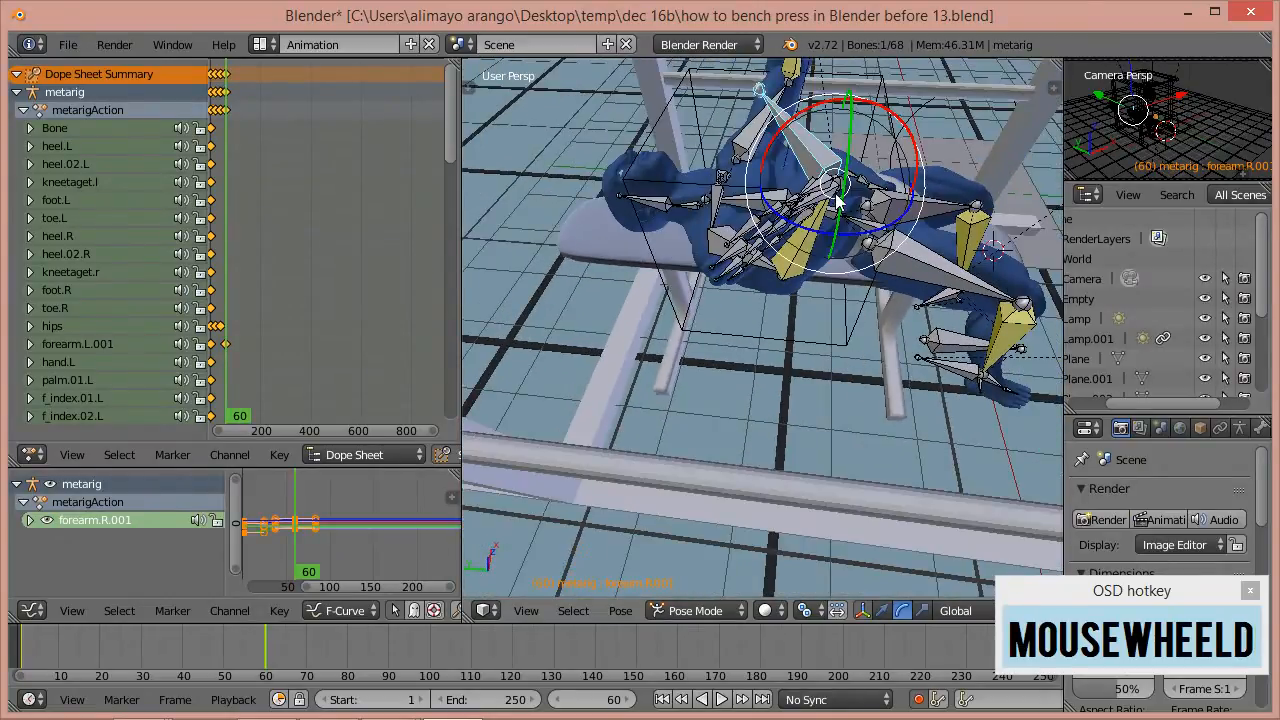
- Rotate the forearm.R.001 bone further so the right hand stands upright with its palm open
drag(848, 207, 762, 220)
middle_drag(762, 220, 826, 262)
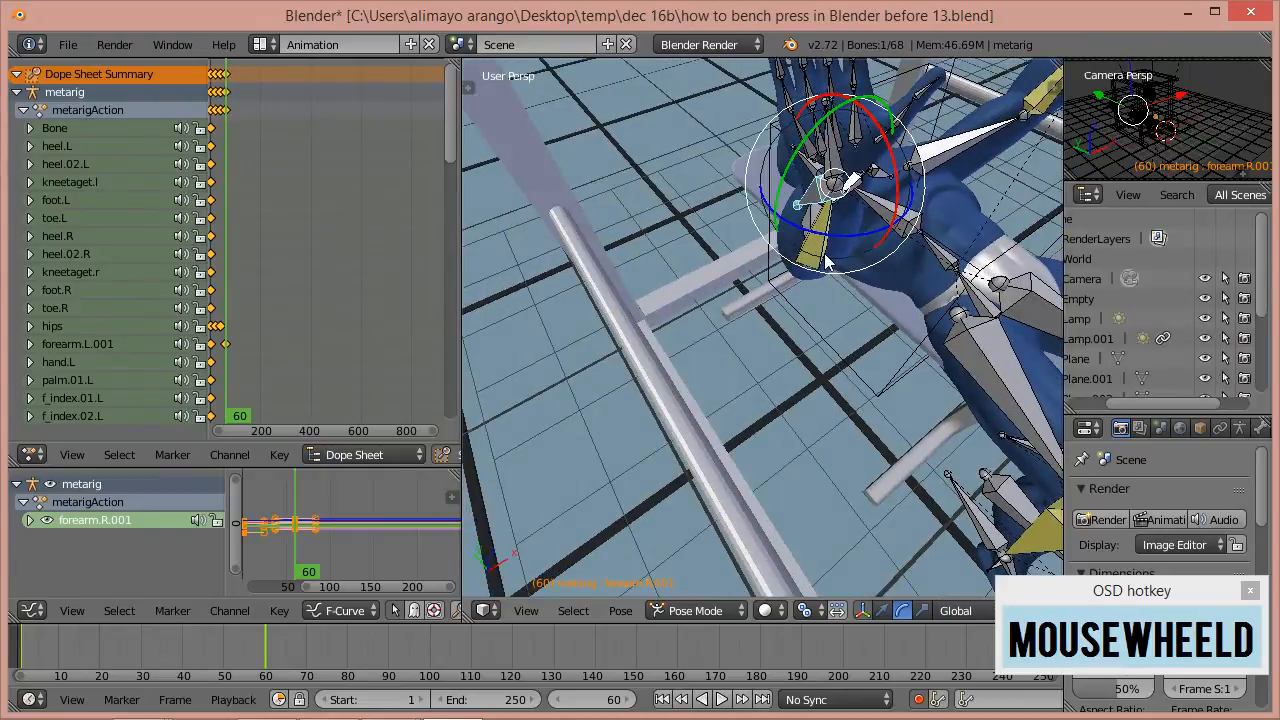
shift+middle_drag(993, 250, 906, 236)
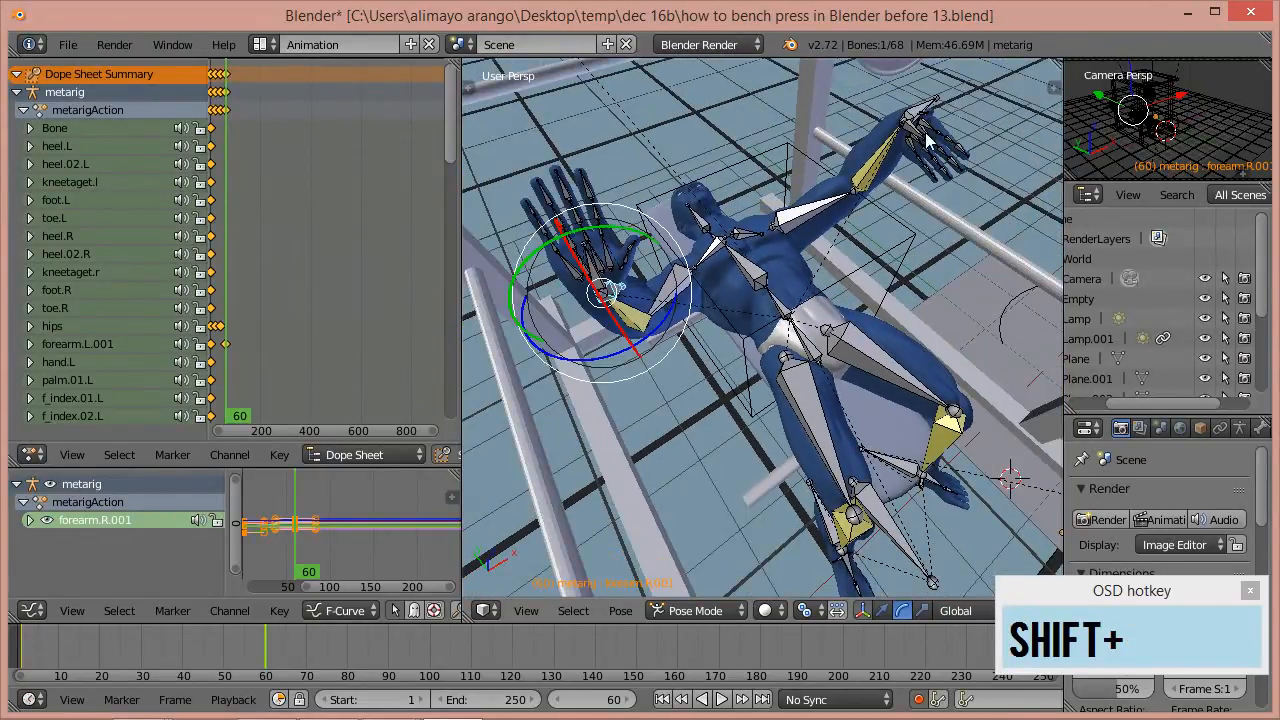
- Select the forearm.L.001 bone and rotate it, including around global Z, to turn the left hand
click(924, 103)
drag(868, 77, 779, 195)
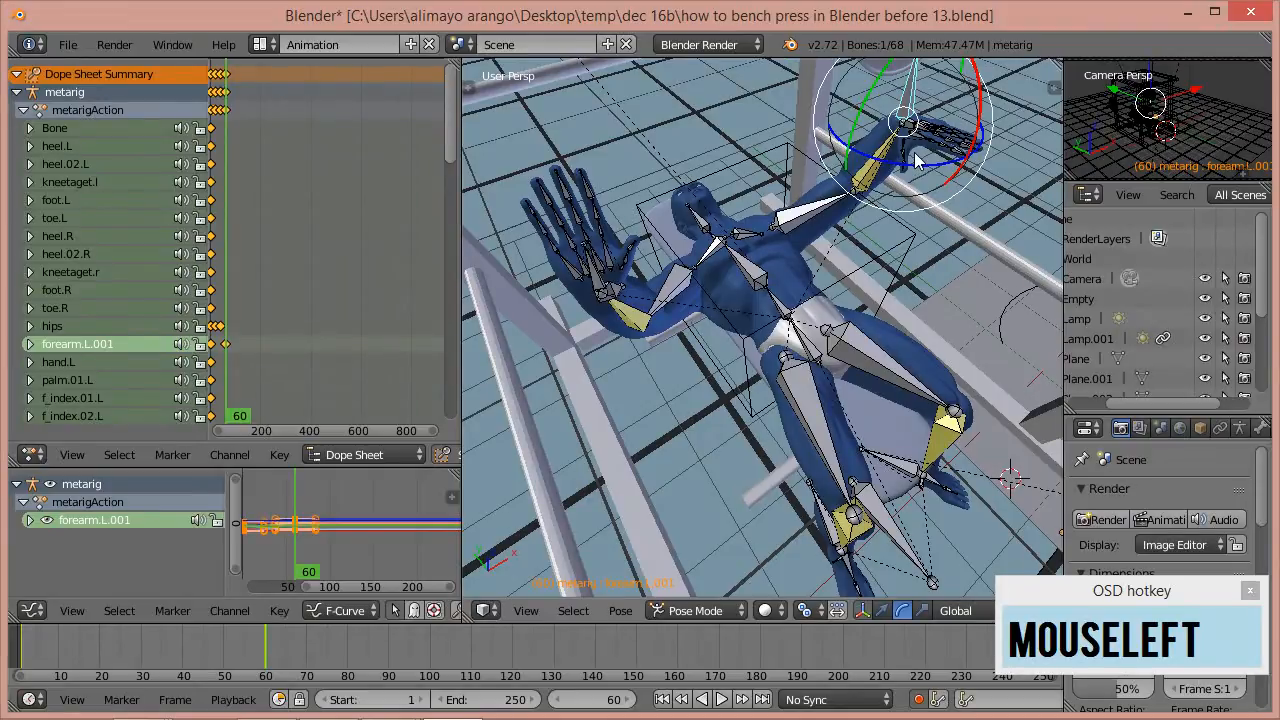
scroll(917, 160, down, 2)
drag(937, 160, 836, 140)
middle_drag(836, 140, 830, 250)
scroll(869, 236, down, 1)
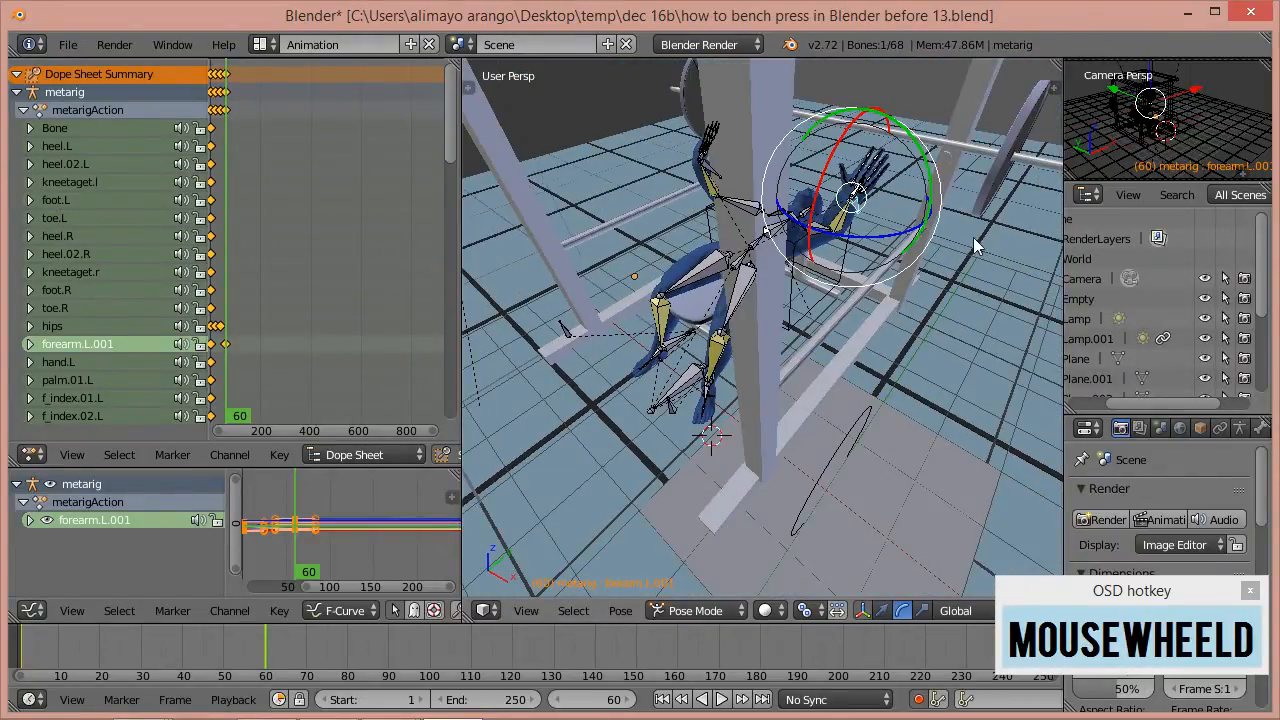
- Tilt the forearm.L.001 bone back towards the barbell and save the file as "how to bench press in Blender before 14.blend"
shift+middle_drag(1001, 248, 855, 336)
scroll(848, 339, up, 1)
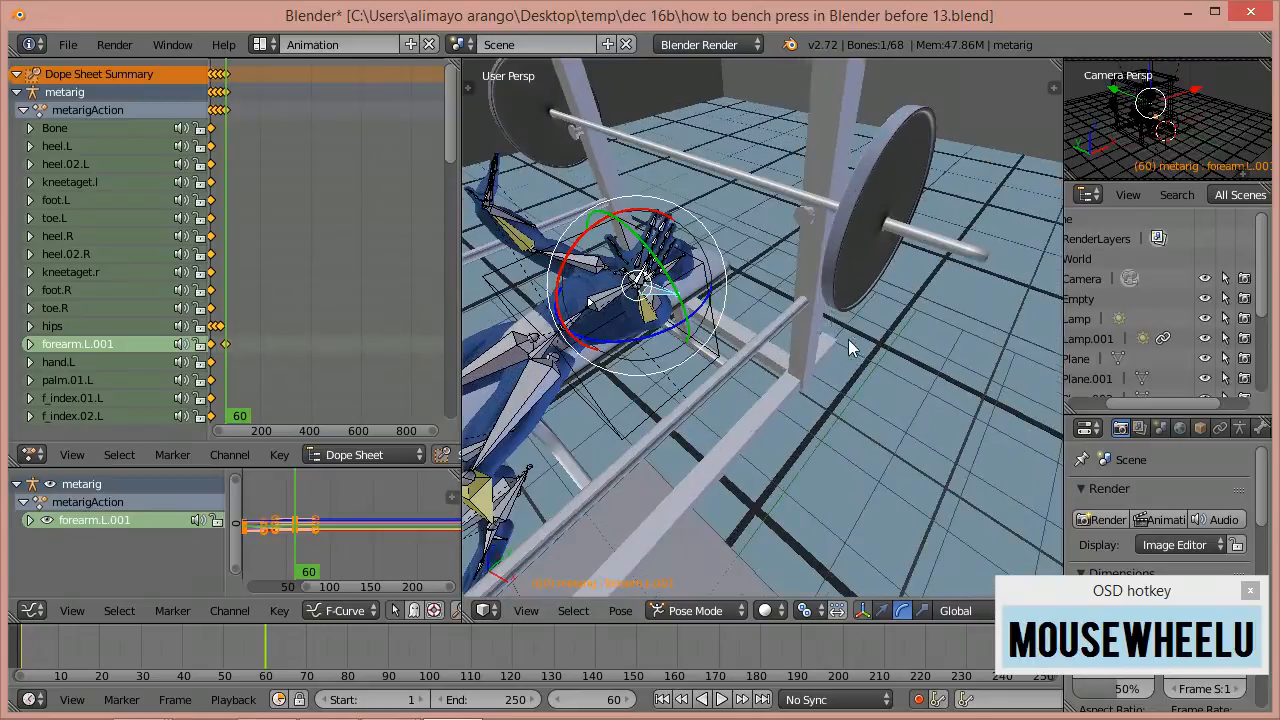
drag(590, 240, 637, 245)
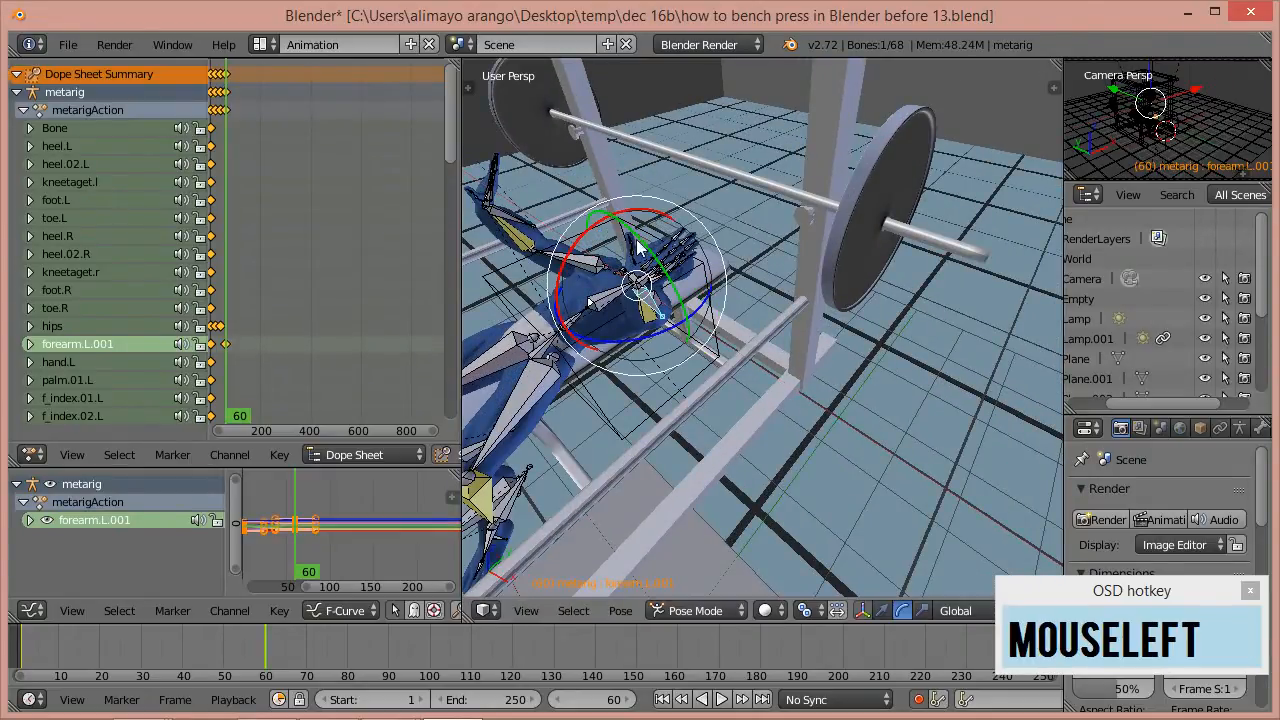
middle_drag(752, 343, 741, 287)
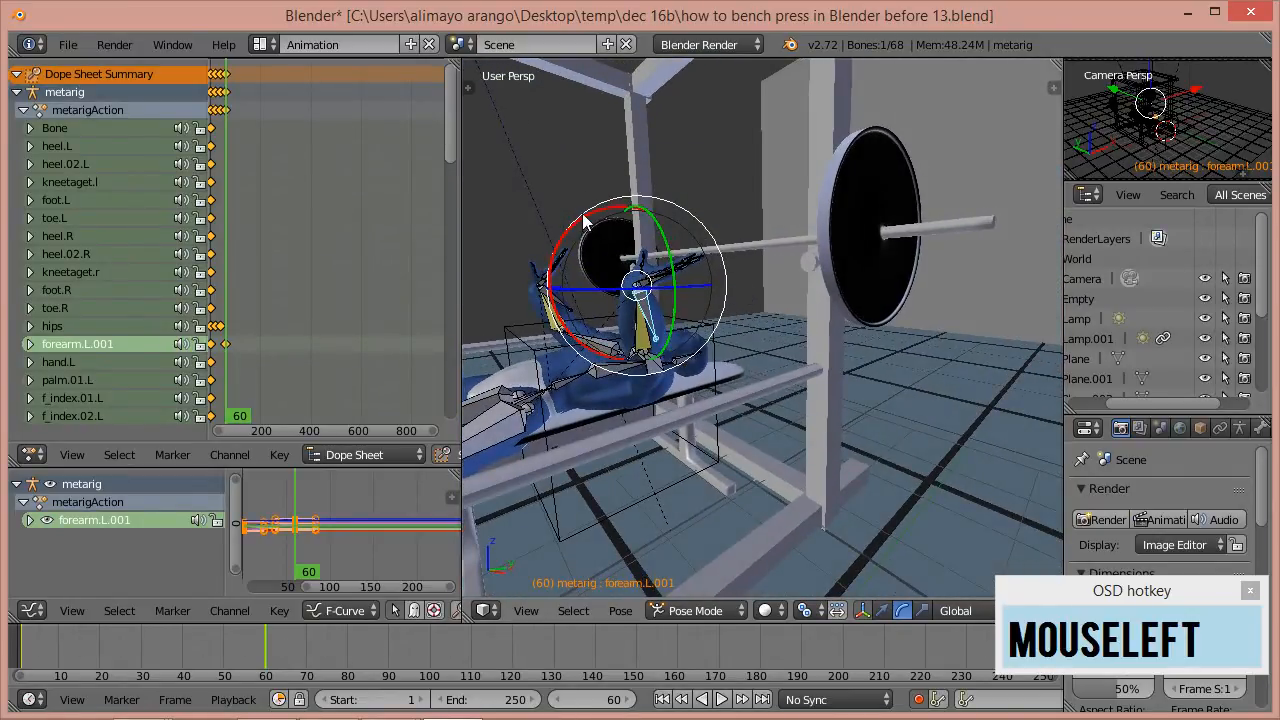
drag(586, 228, 615, 232)
middle_drag(558, 248, 855, 308)
scroll(853, 299, down, 2)
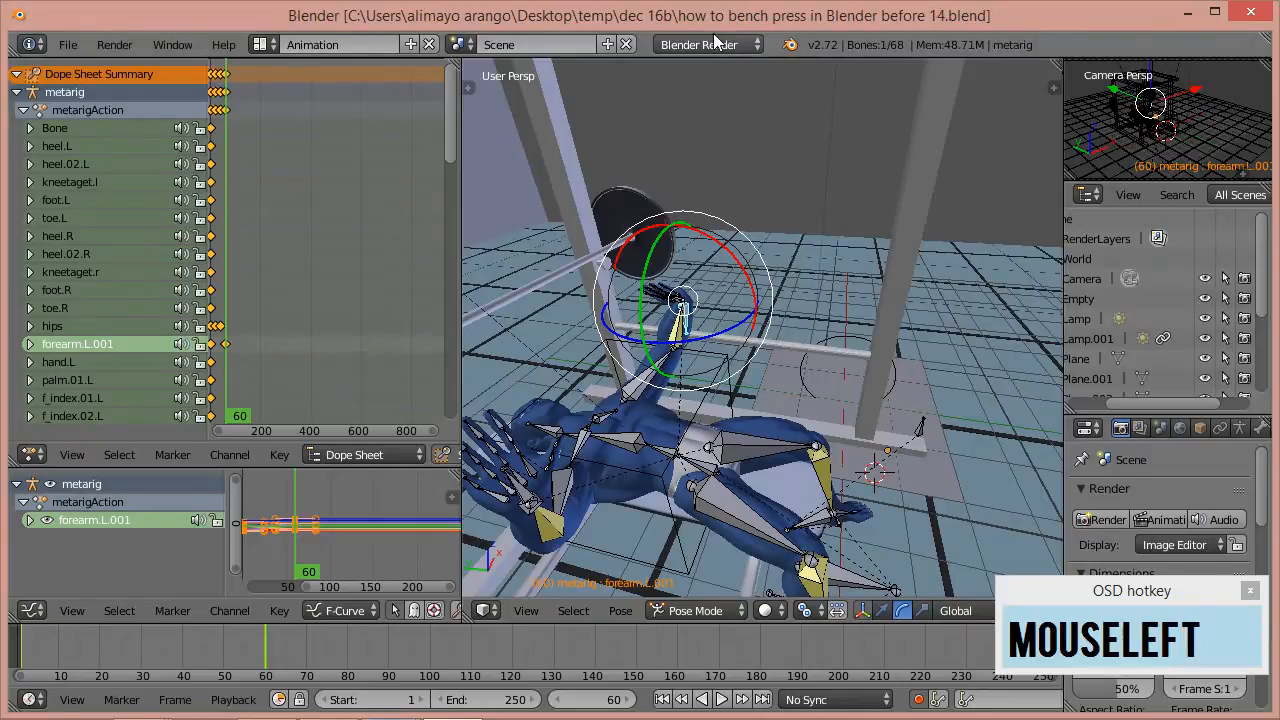
- Switch to the translate manipulator and move the forearm.L.001 bone inward along X
scroll(612, 255, down, 1)
middle_drag(615, 267, 554, 270)
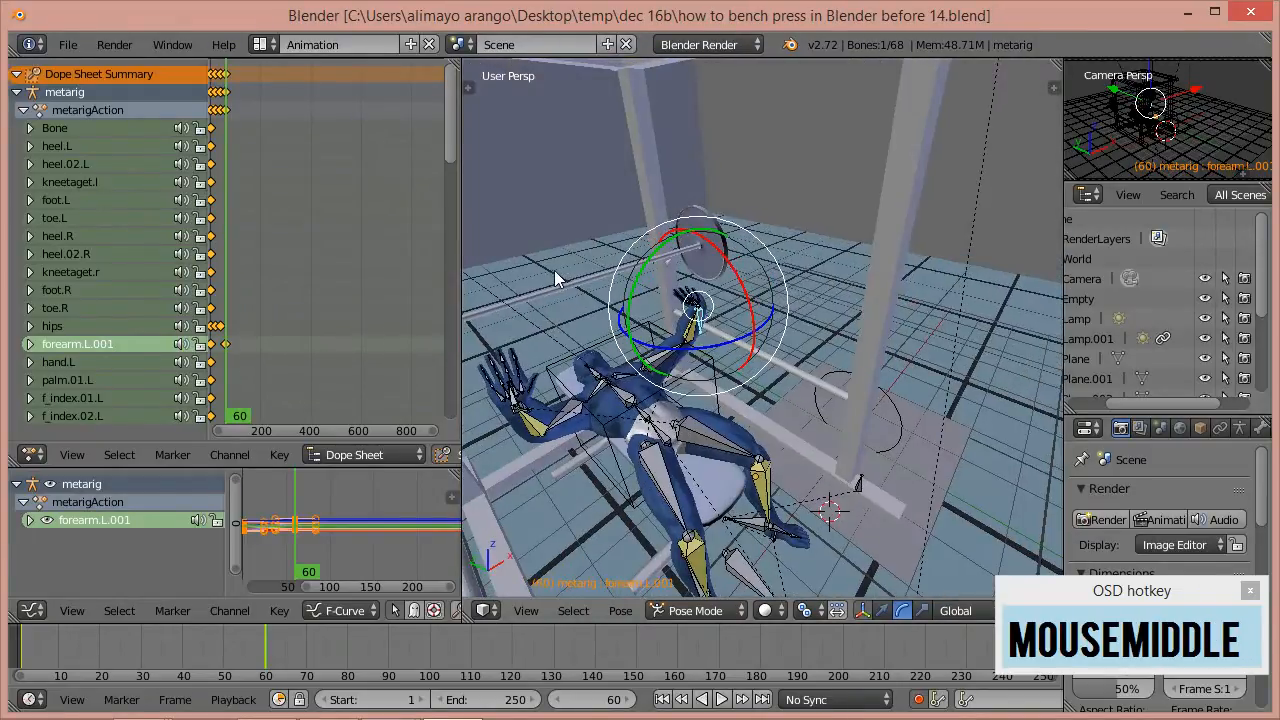
click(882, 610)
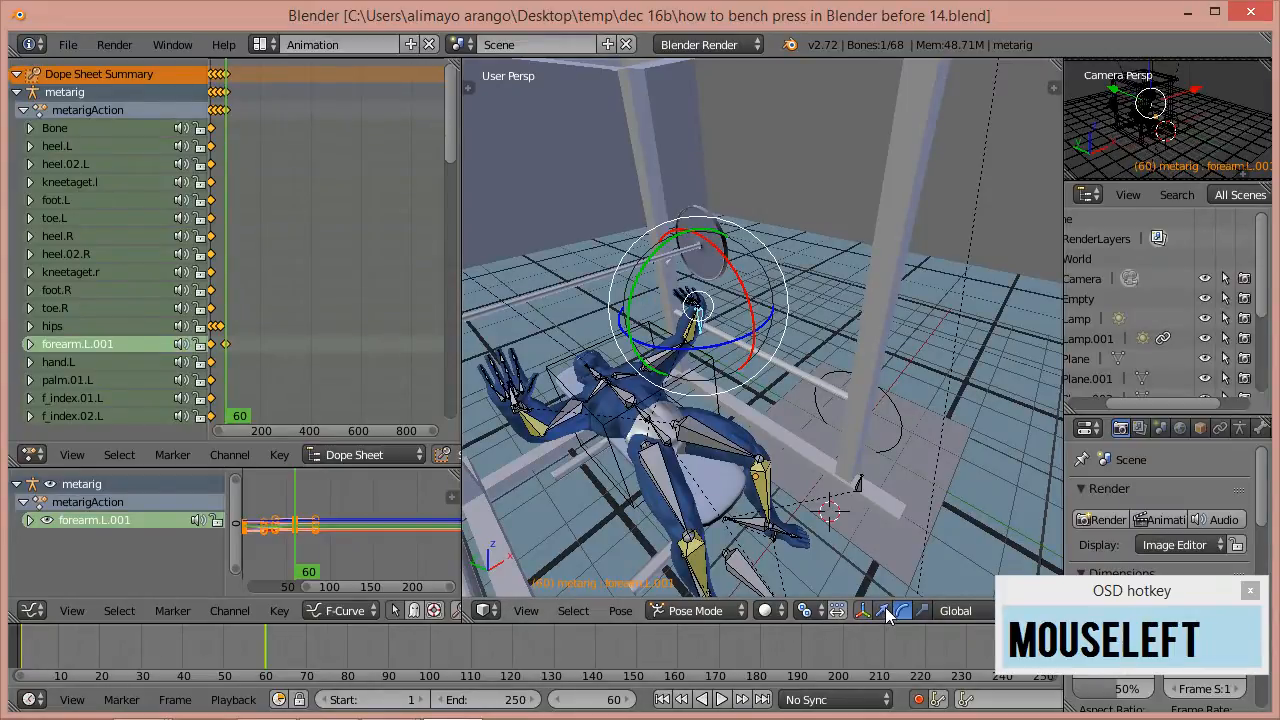
drag(735, 285, 716, 316)
middle_drag(716, 316, 730, 378)
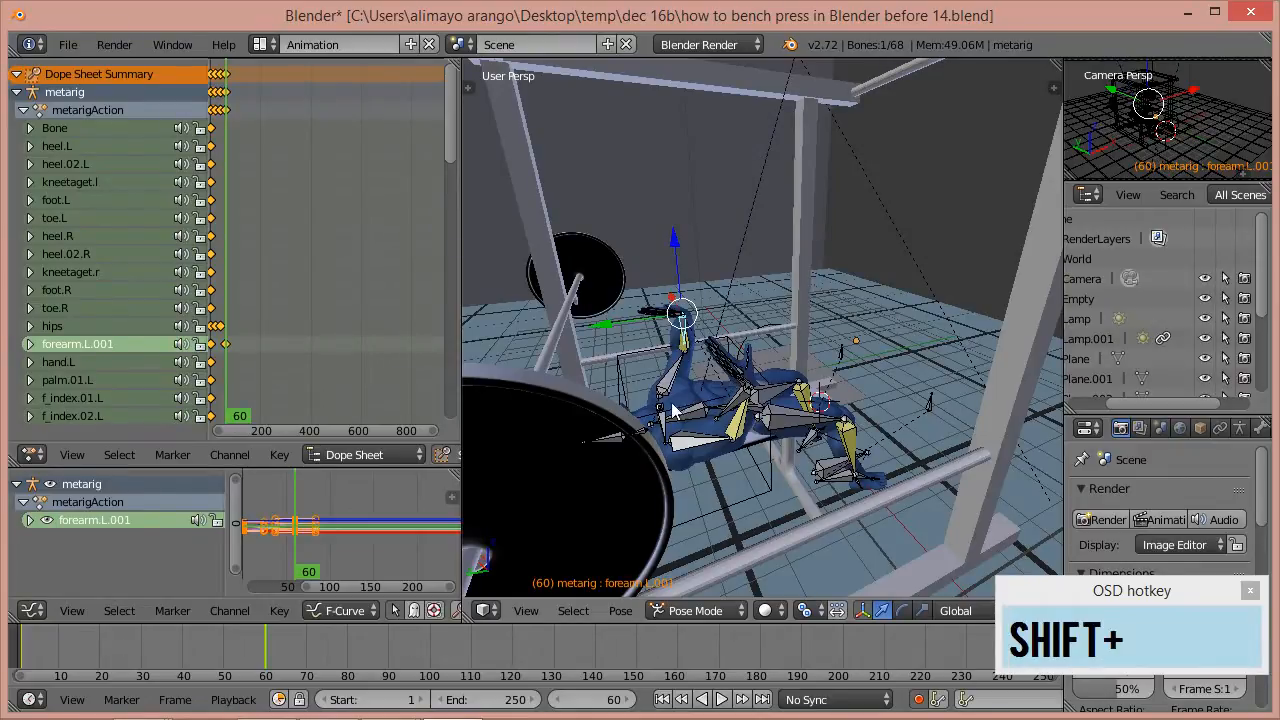
- Add the forearm.R.001 bone to the forearm.L.001 selection and deselect the hips bone
shift+right_click(738, 408)
shift+right_click(738, 408)
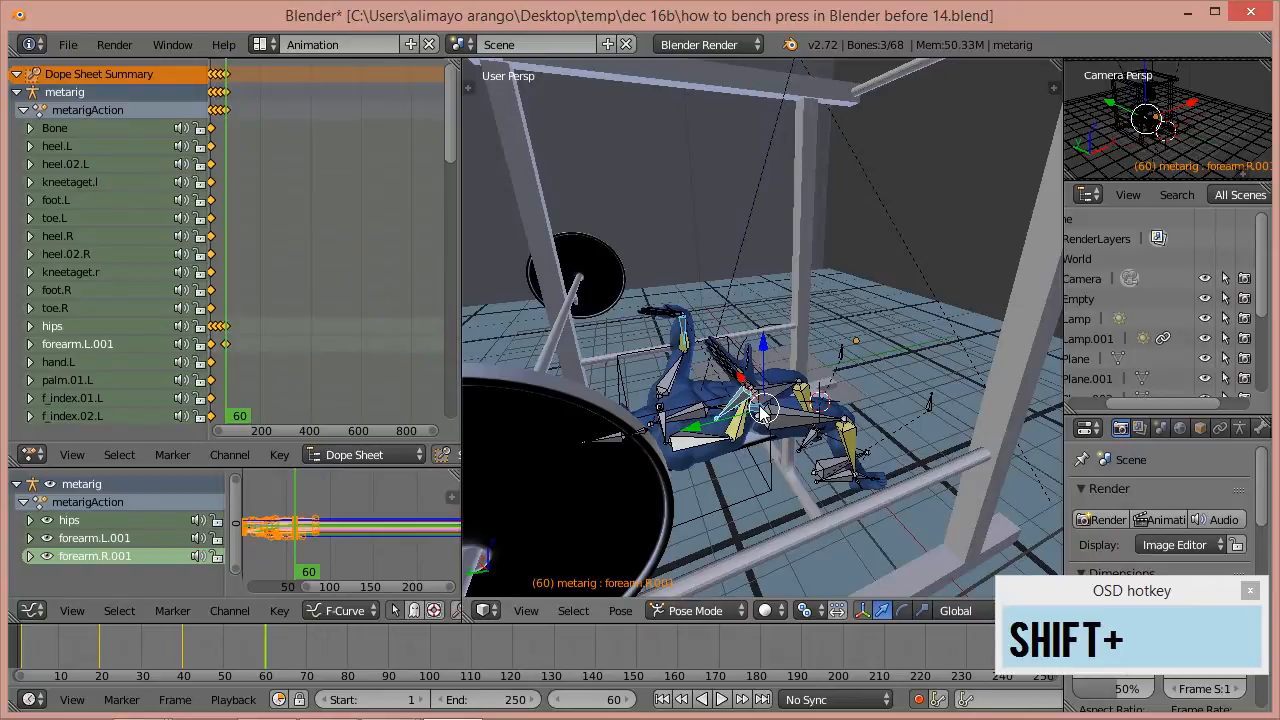
scroll(756, 412, up, 4)
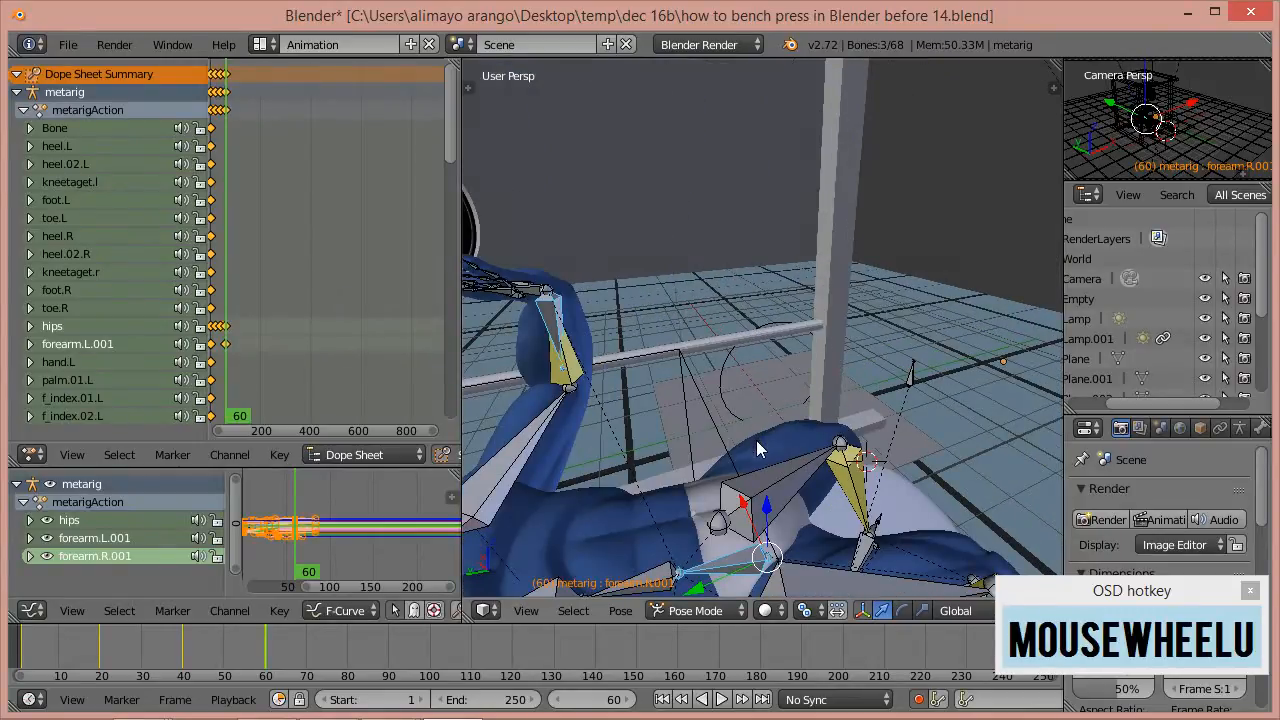
shift+click(721, 556)
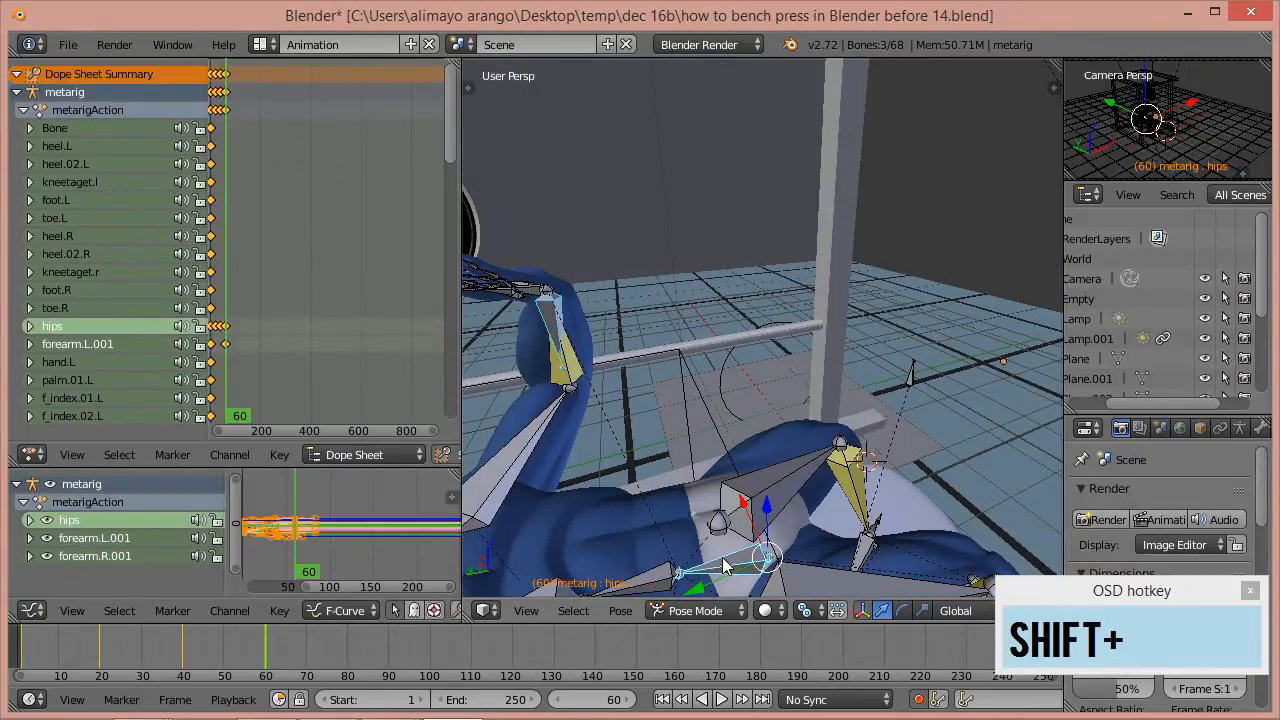
shift+click(723, 557)
scroll(728, 468, down, 1)
scroll(728, 468, down, 3)
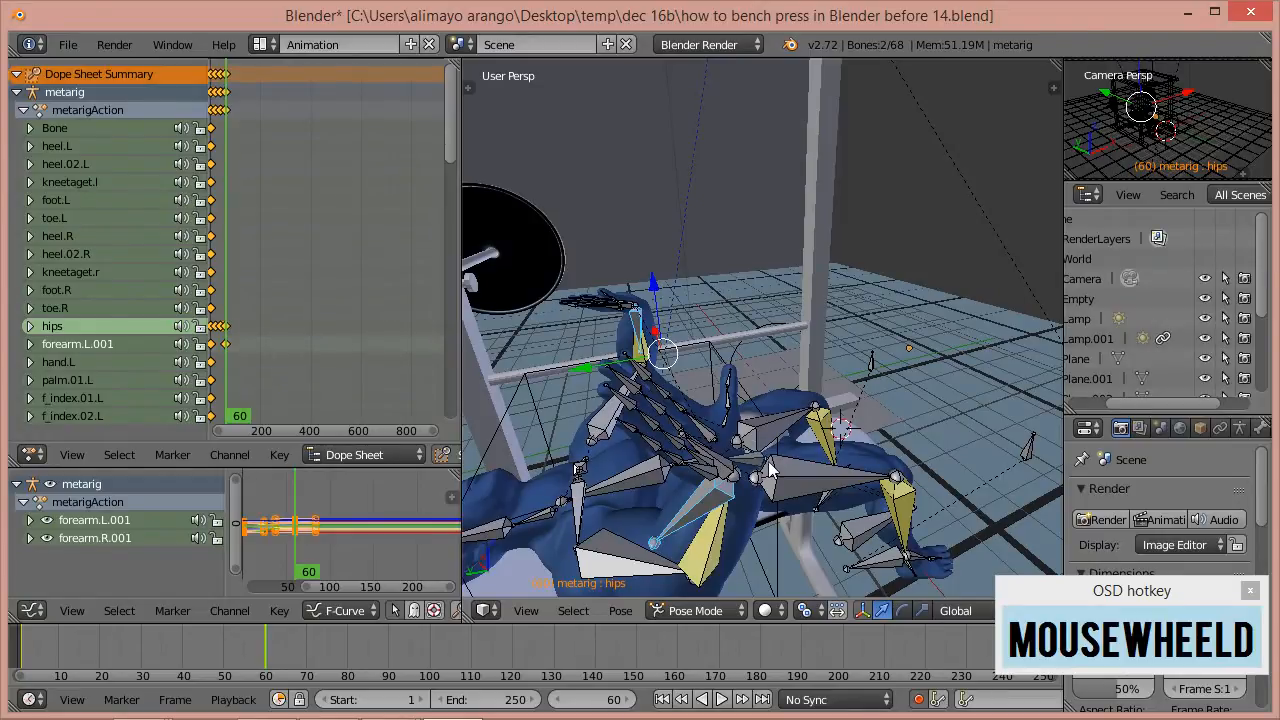
mouse_move(810, 415)
middle_down()
mouse_move(720, 400)
mouse_move(790, 430)
mouse_move(812, 432)
mouse_move(795, 422)
mouse_move(812, 414)
middle_up()
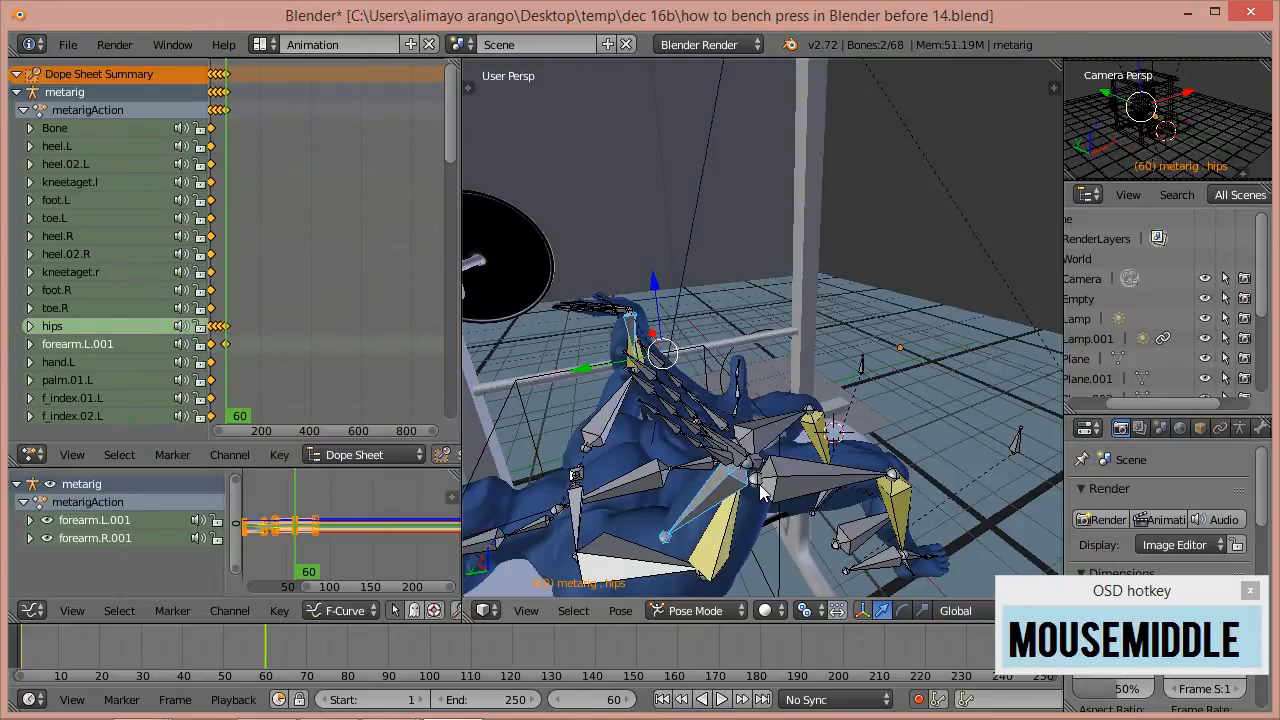
- Move both selected forearm bones along Y towards the barbell
drag(592, 374, 535, 388)
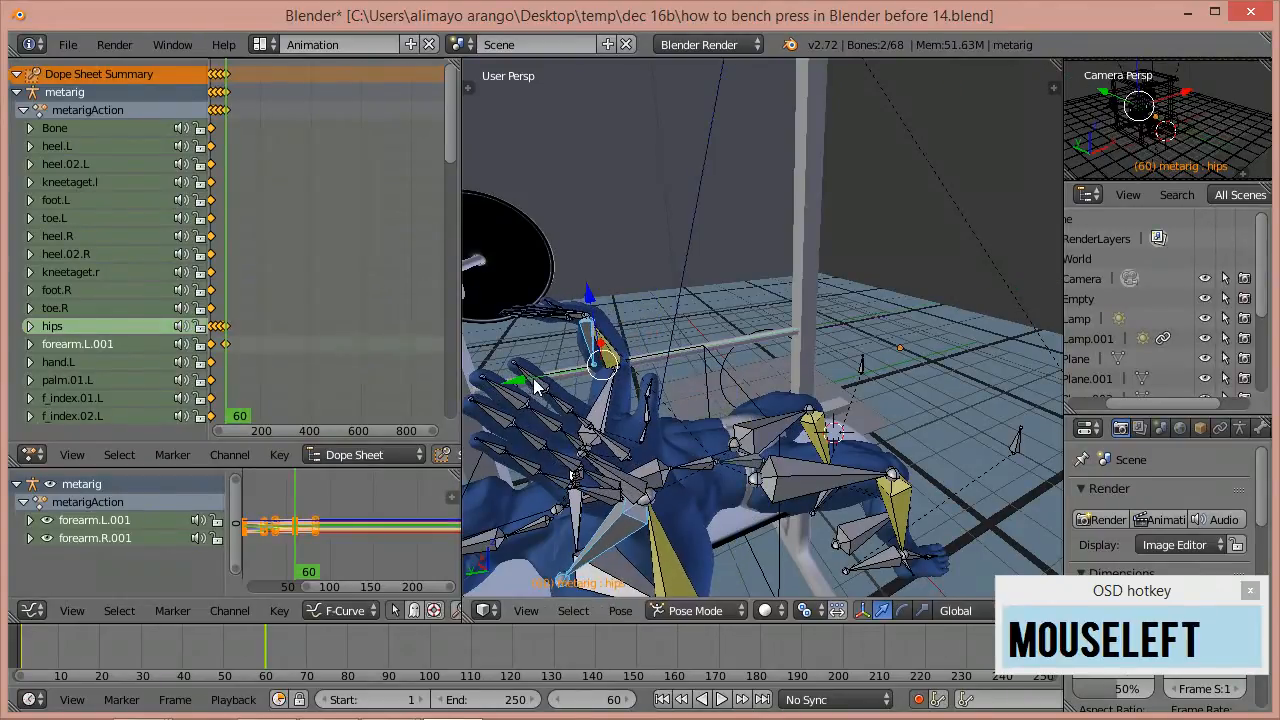
scroll(640, 378, down, 2)
drag(615, 365, 512, 358)
middle_drag(698, 378, 736, 429)
- Select only the forearm.R.001 bone and move it further along Y towards the barbell
click(748, 390)
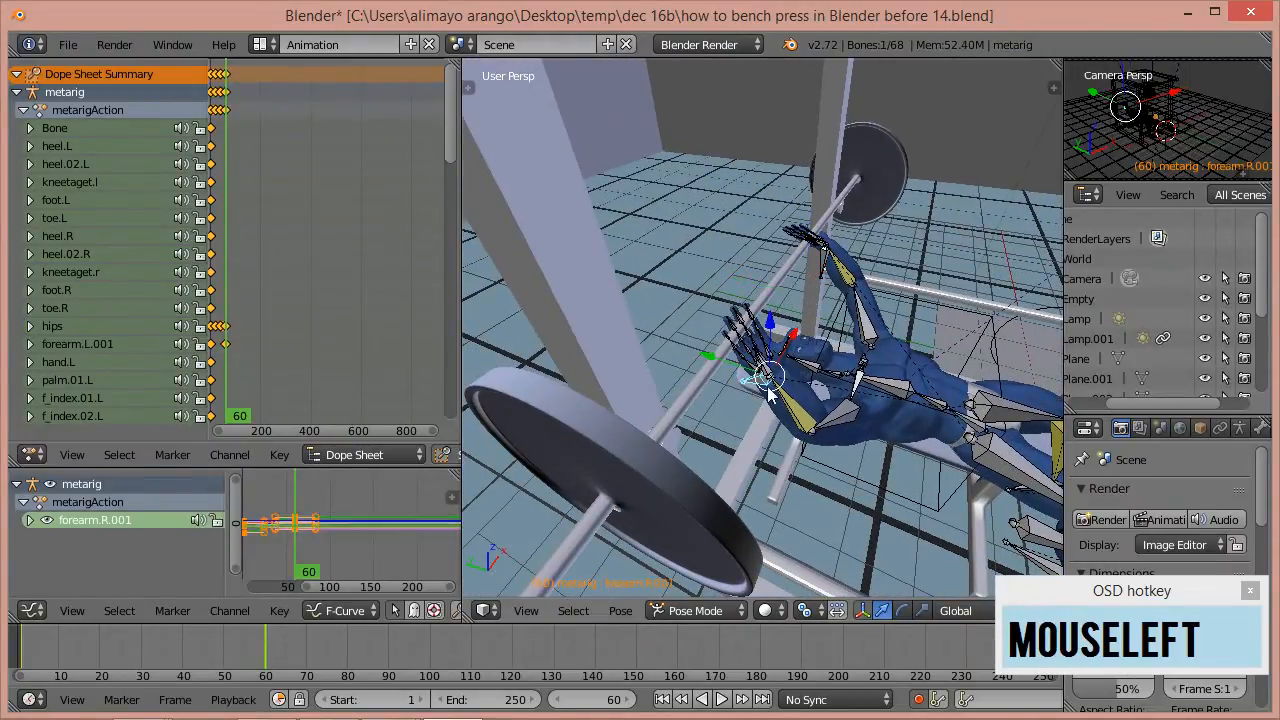
drag(725, 366, 689, 354)
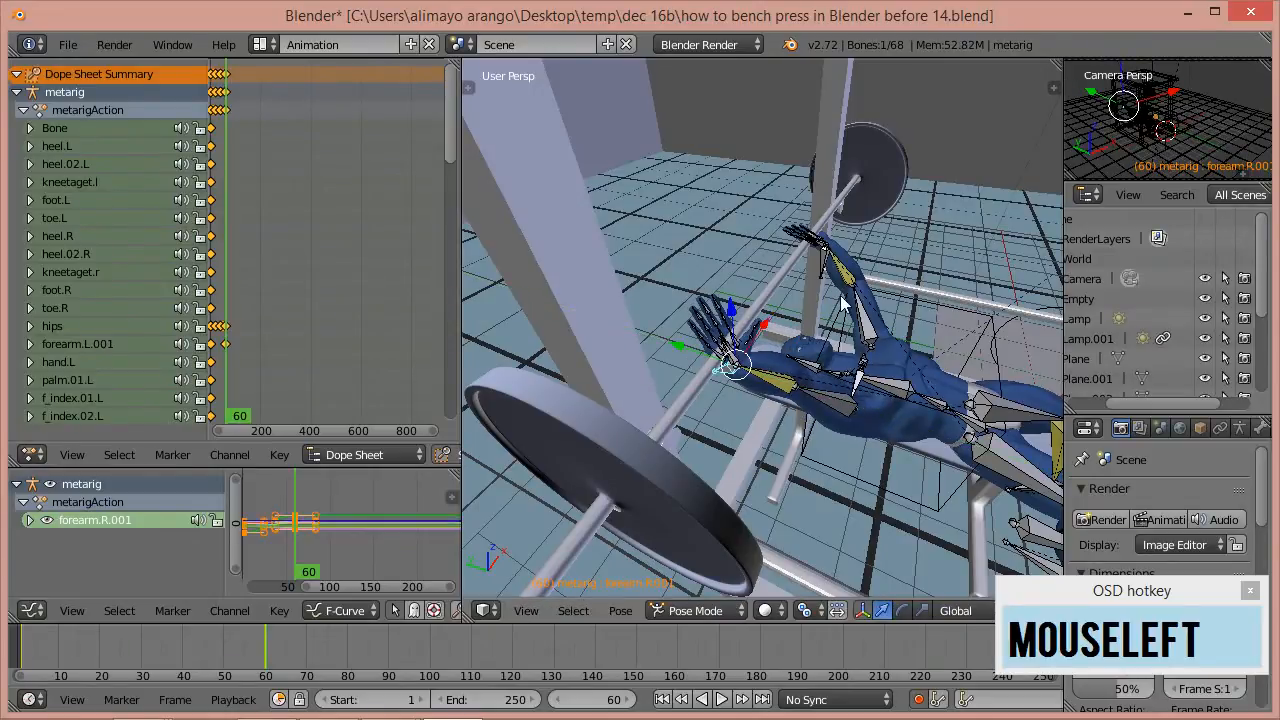
middle_drag(780, 358, 828, 346)
scroll(828, 346, up, 3)
shift+middle_drag(959, 289, 875, 401)
- Select the forearm.L.001 bone and nudge it along Y next to the barbell
click(789, 350)
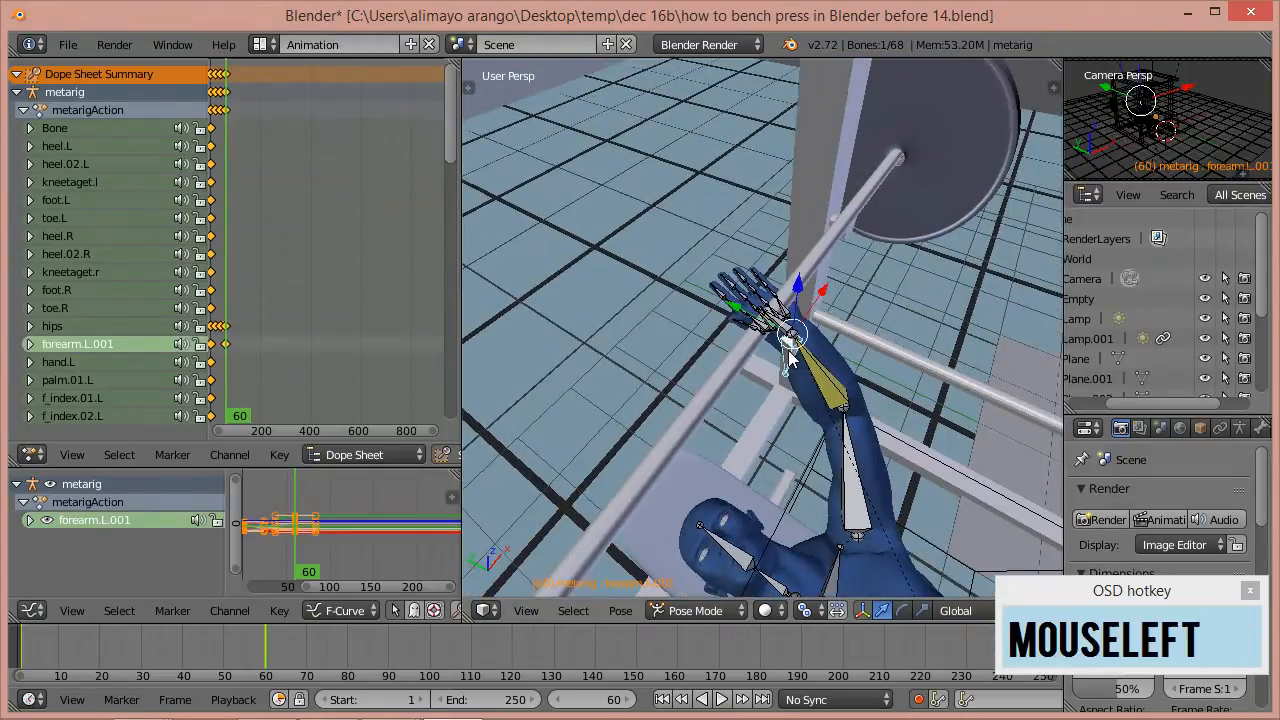
mouse_move(765, 320)
mouse_down()
mouse_move(752, 322)
mouse_move(760, 332)
mouse_up()
scroll(845, 400, down, 3)
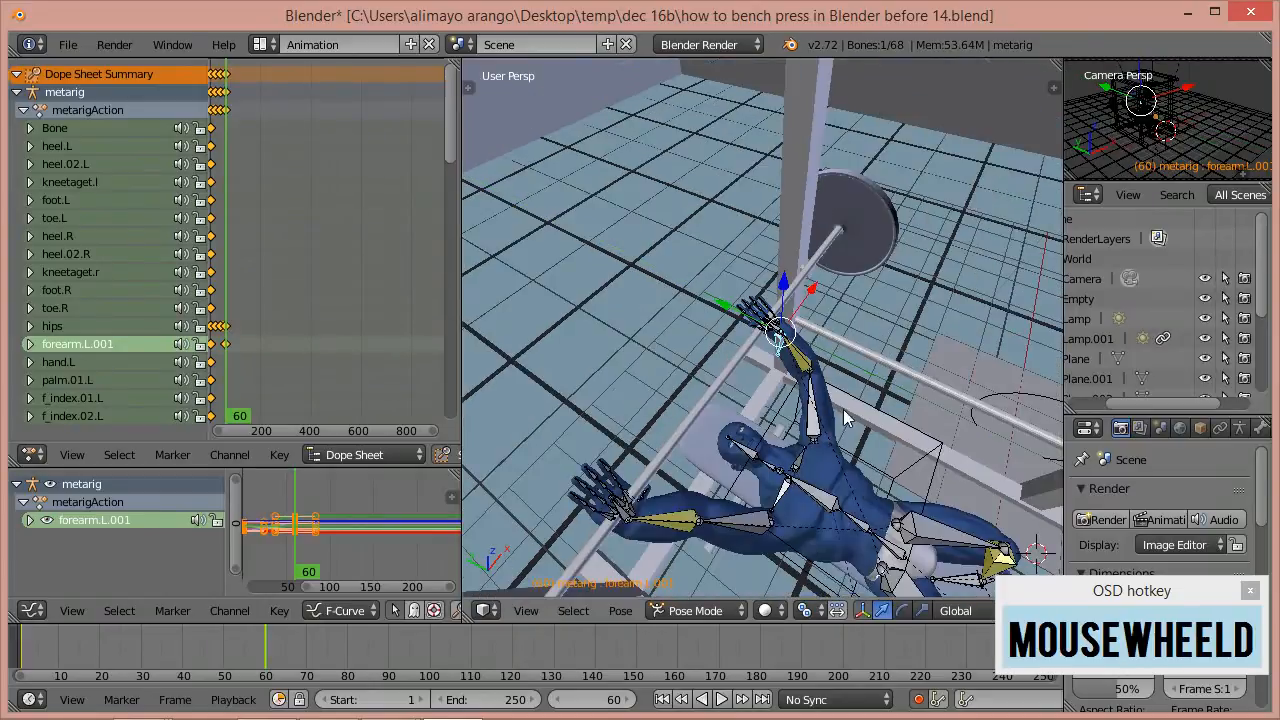
middle_drag(833, 474, 863, 416)
scroll(868, 422, down, 1)
middle_drag(810, 449, 732, 408)
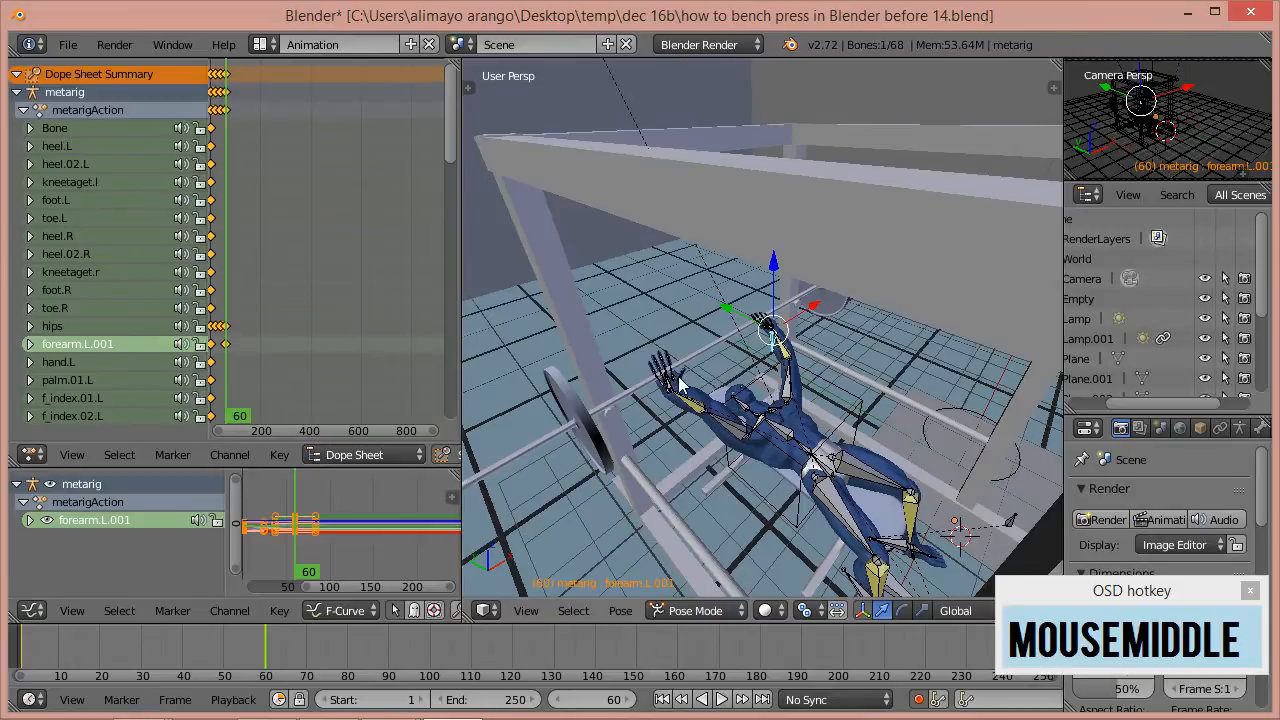
- Select the forearm.R.001 bone and raise it slightly to bring the right hand closer to the left hand's height
scroll(682, 384, up, 2)
scroll(635, 418, up, 1)
middle_drag(624, 428, 750, 408)
scroll(753, 408, down, 1)
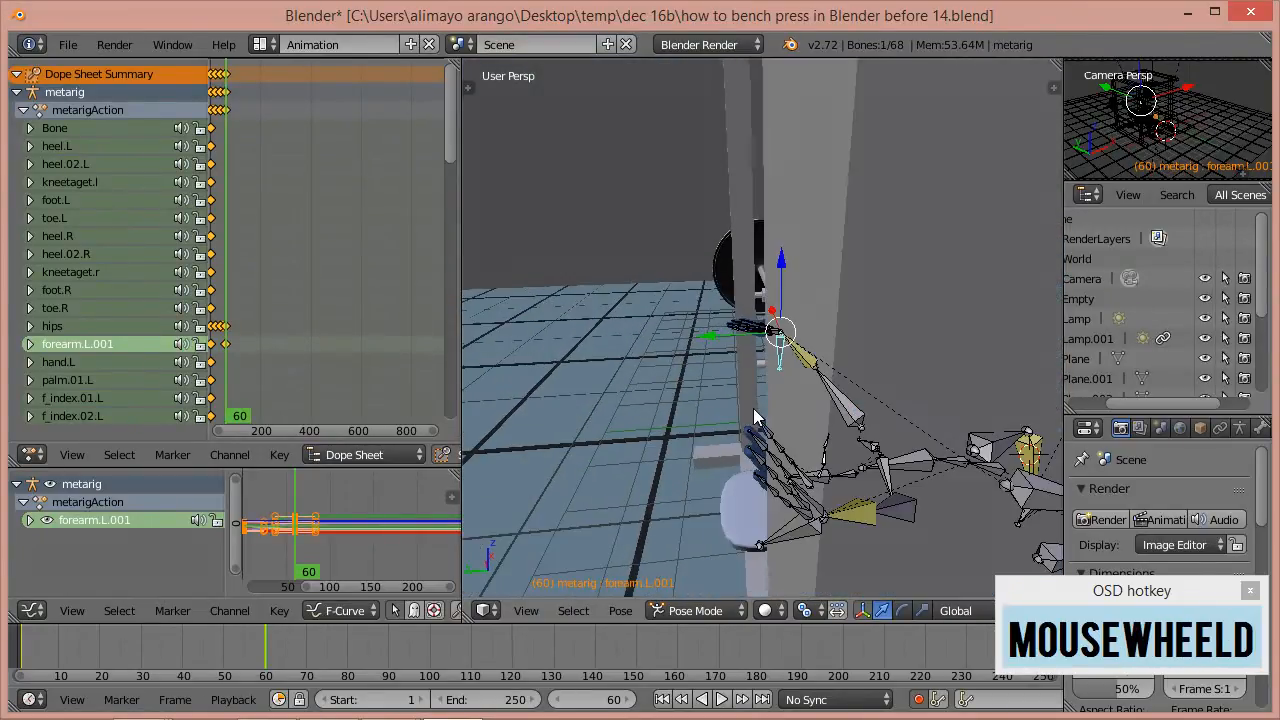
click(784, 535)
middle_drag(733, 513, 791, 491)
click(782, 490)
drag(782, 490, 791, 474)
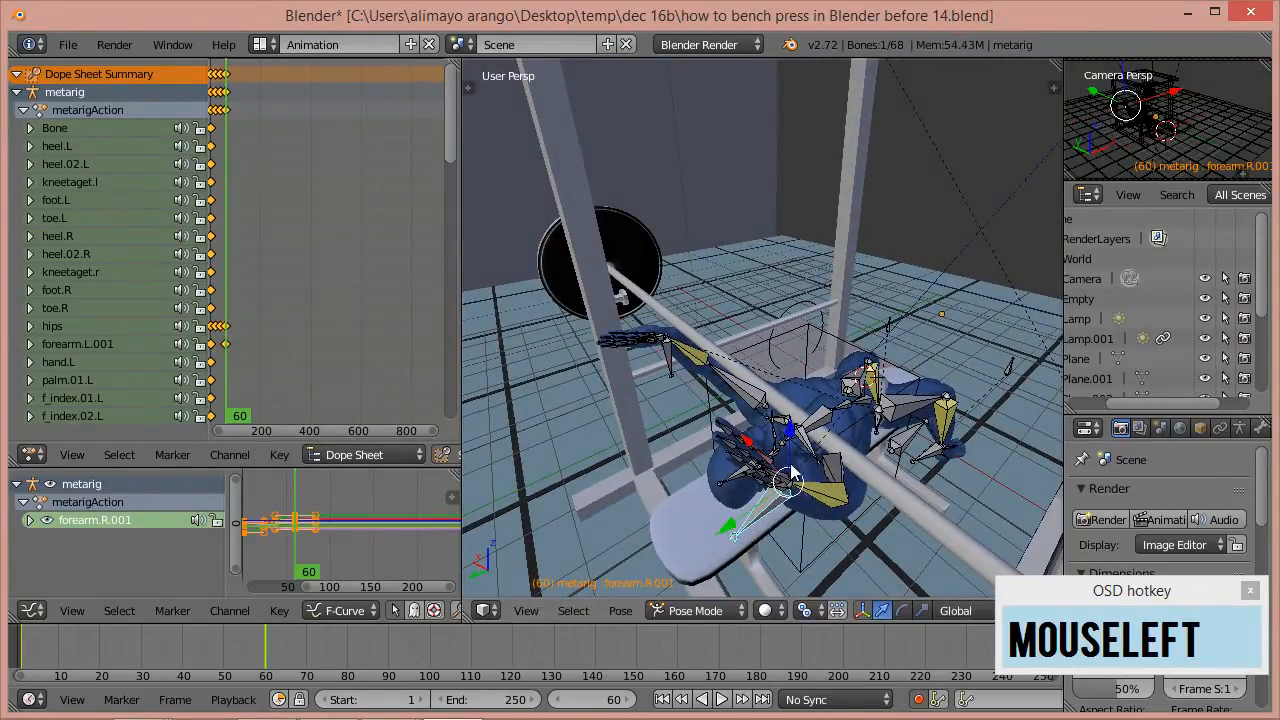
- Rotate the forearm.R.001 bone around global X and Z so the right palm faces up beneath the bar
scroll(815, 488, up, 2)
middle_drag(855, 505, 744, 467)
scroll(856, 492, down, 4)
shift+middle_drag(883, 463, 836, 413)
scroll(836, 413, up, 4)
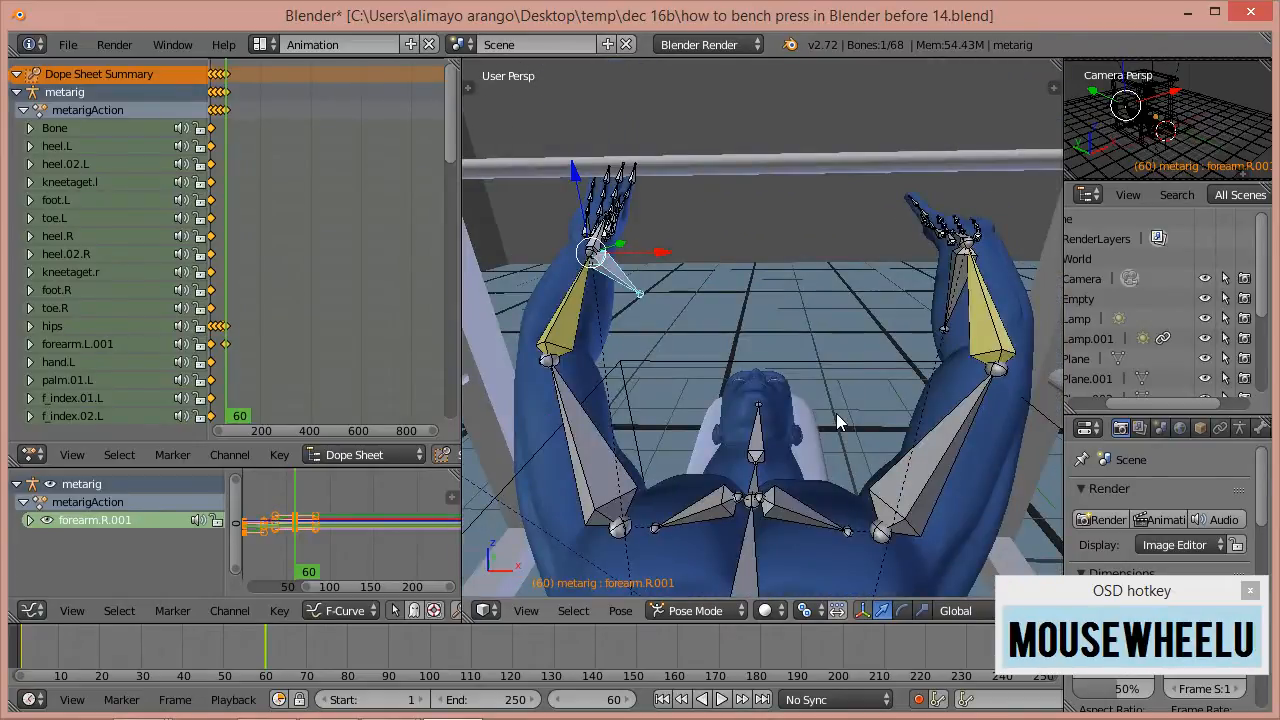
middle_drag(822, 331, 717, 352)
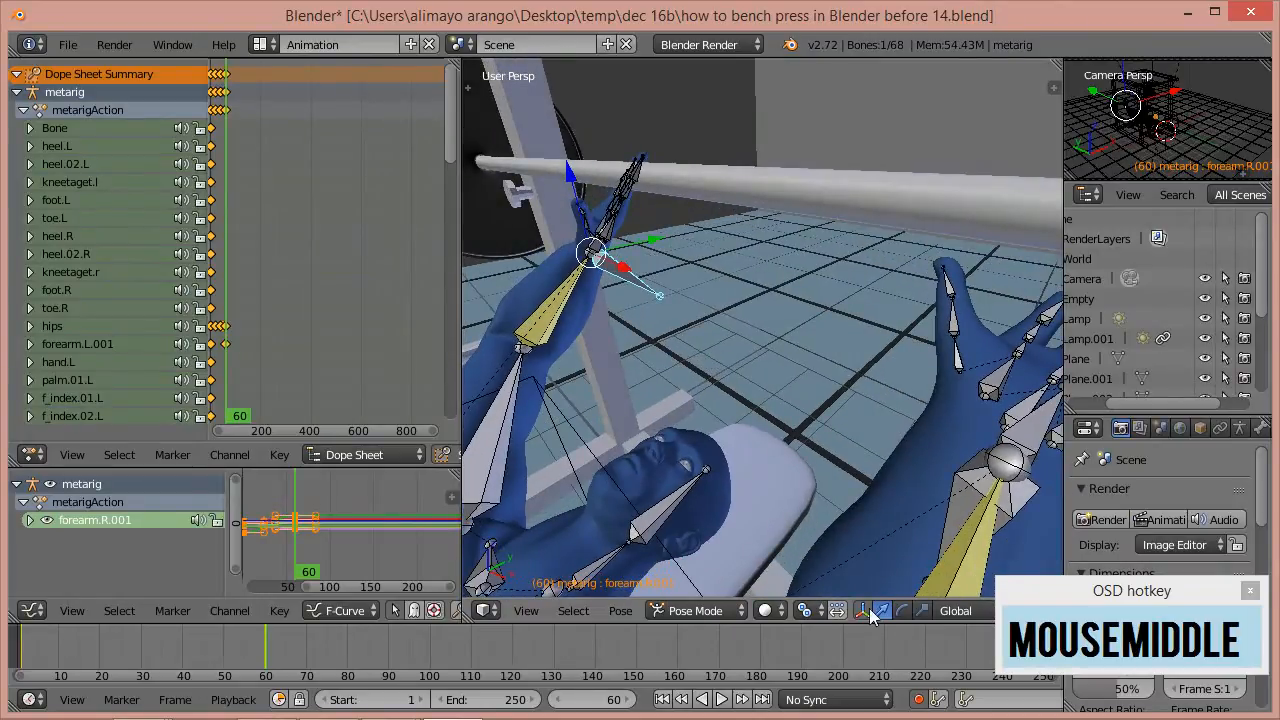
click(902, 610)
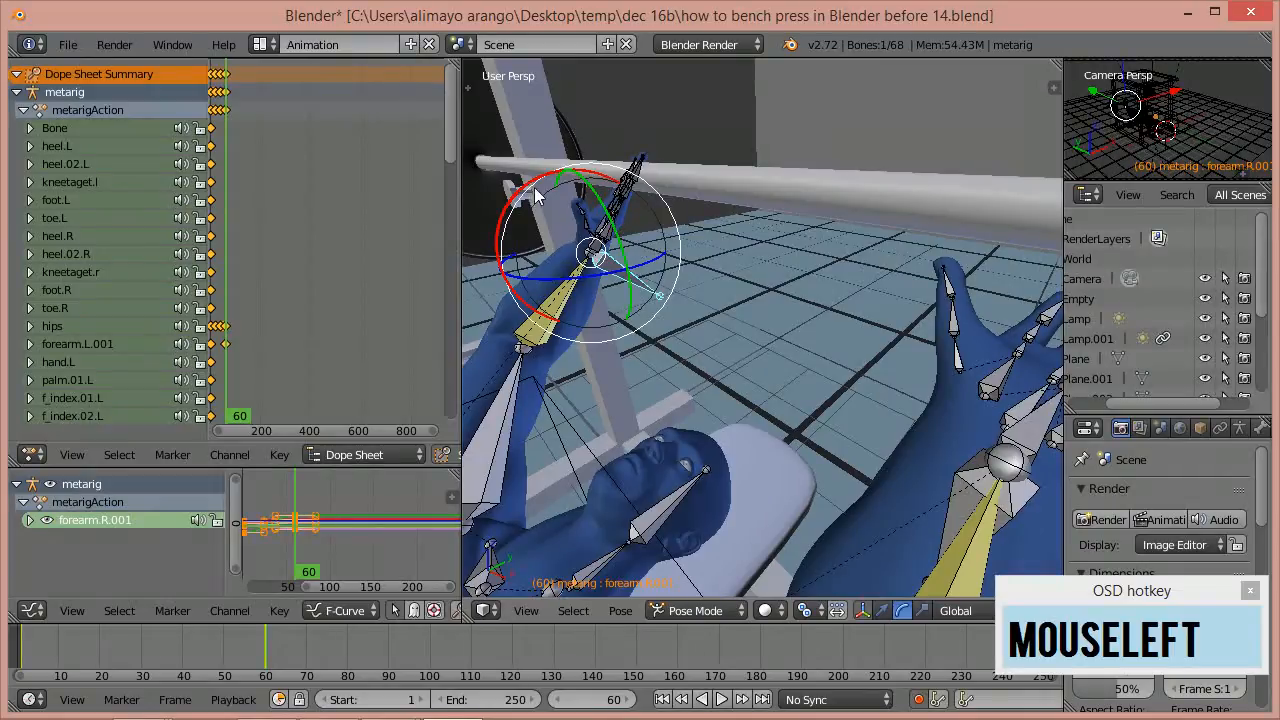
drag(521, 197, 630, 262)
middle_drag(802, 409, 903, 322)
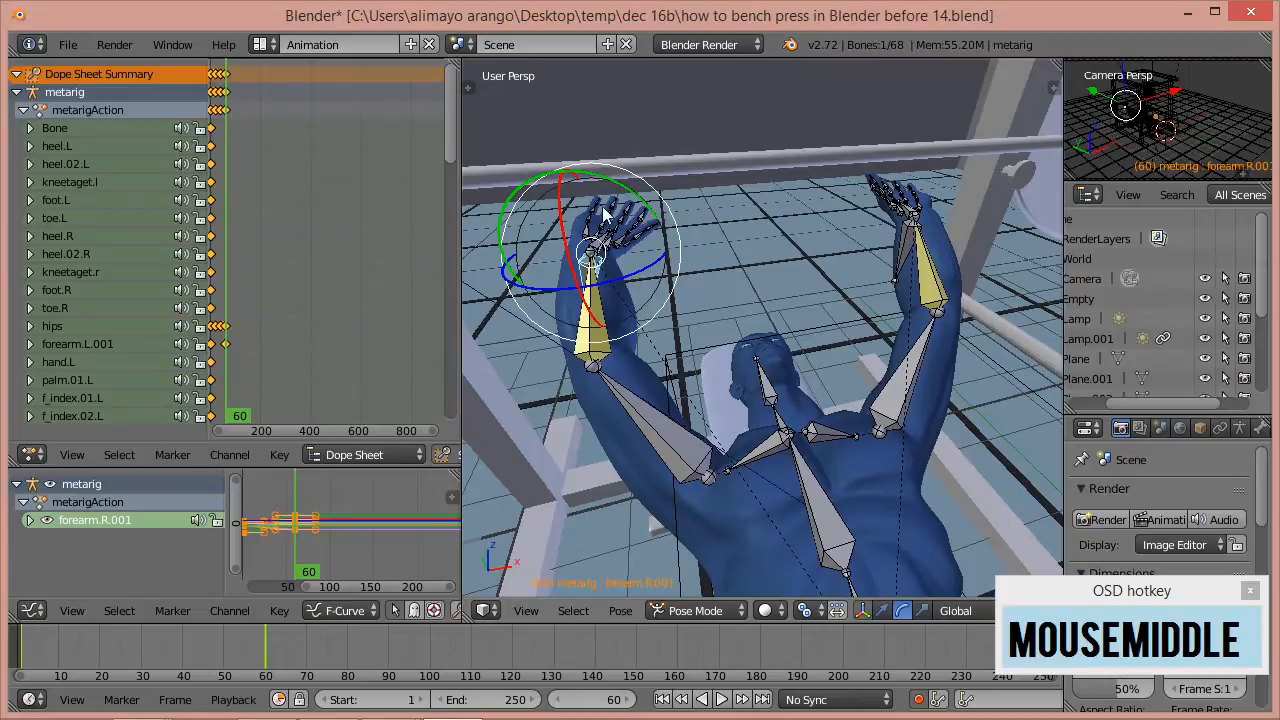
drag(543, 296, 570, 301)
middle_drag(862, 335, 909, 552)
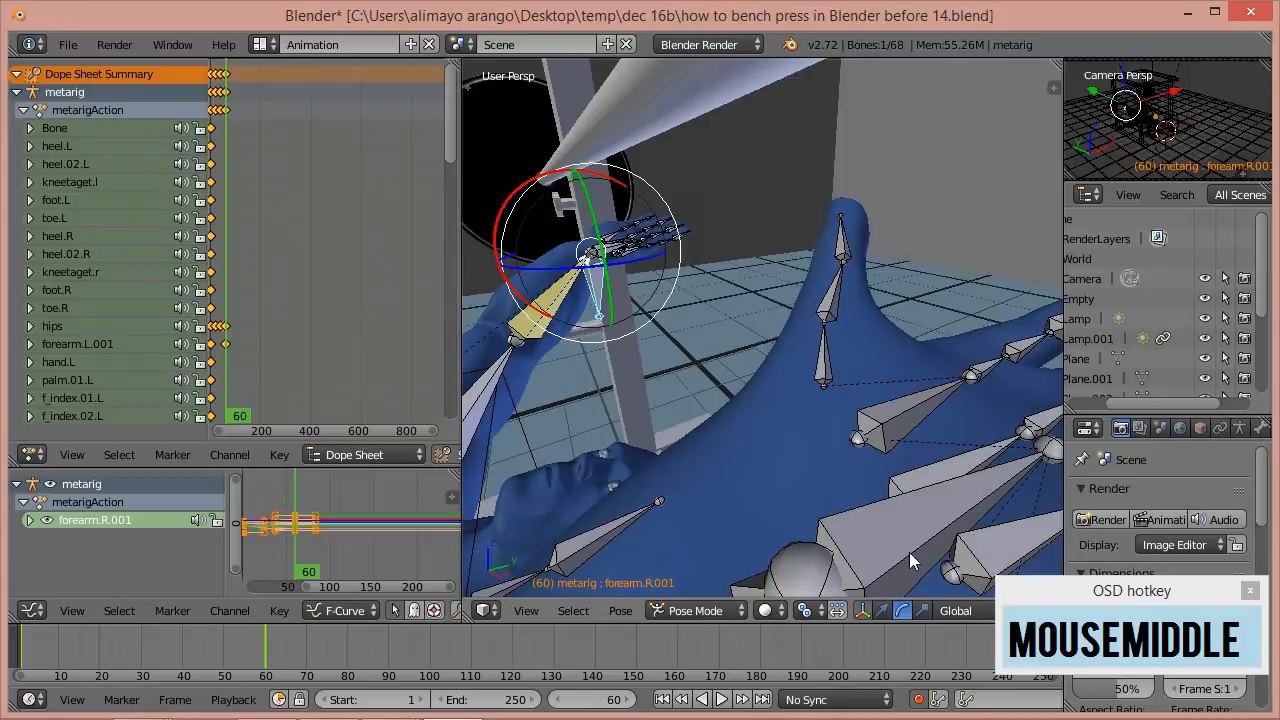
- Save the file as "how to bench press in Blender before 15.blend" and raise the forearm.R.001 bone along Z to the bar
click(884, 610)
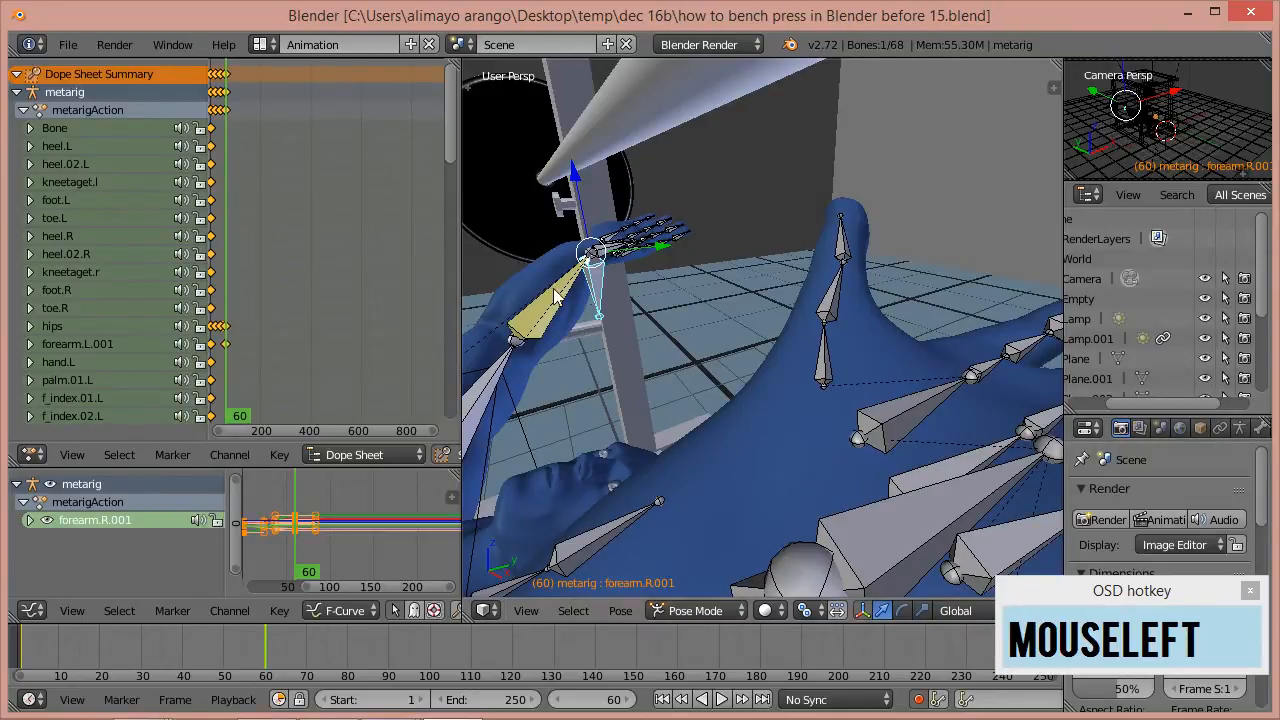
drag(572, 186, 530, 97)
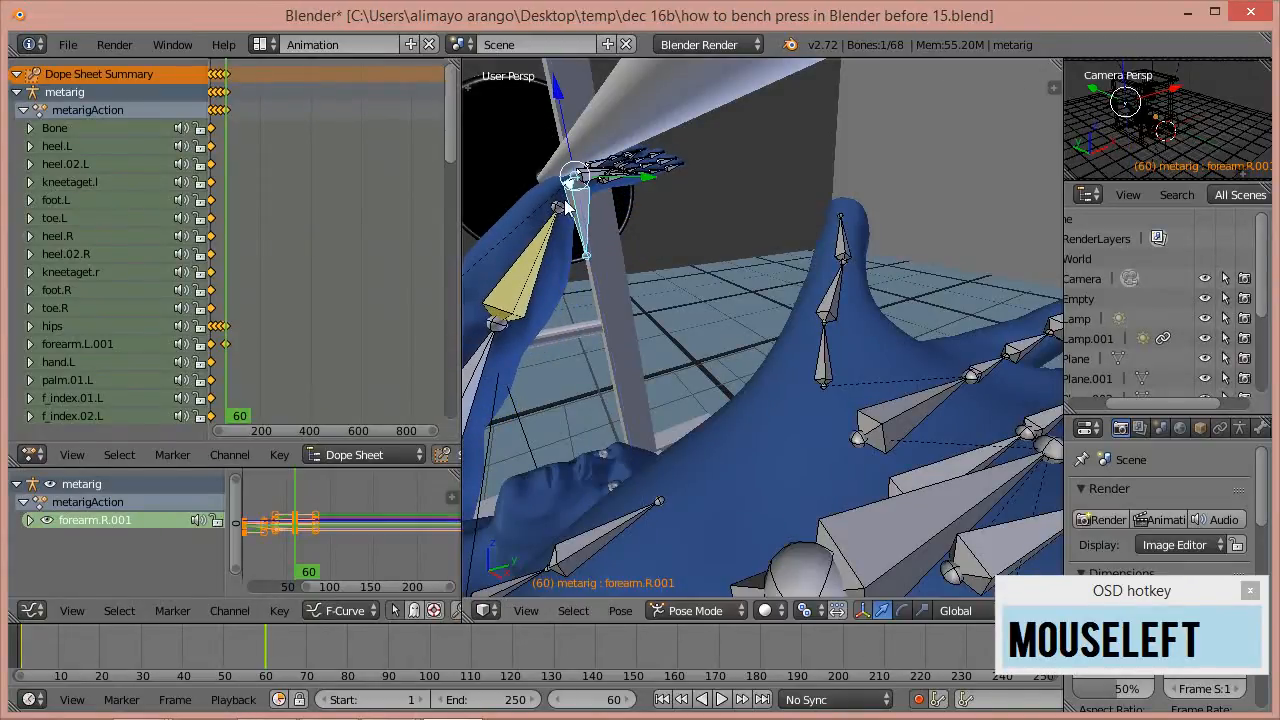
scroll(591, 223, down, 3)
middle_drag(677, 330, 752, 403)
- Select the forearm.L.001 bone and raise it along Z to bring the left hand up to the bar
click(749, 405)
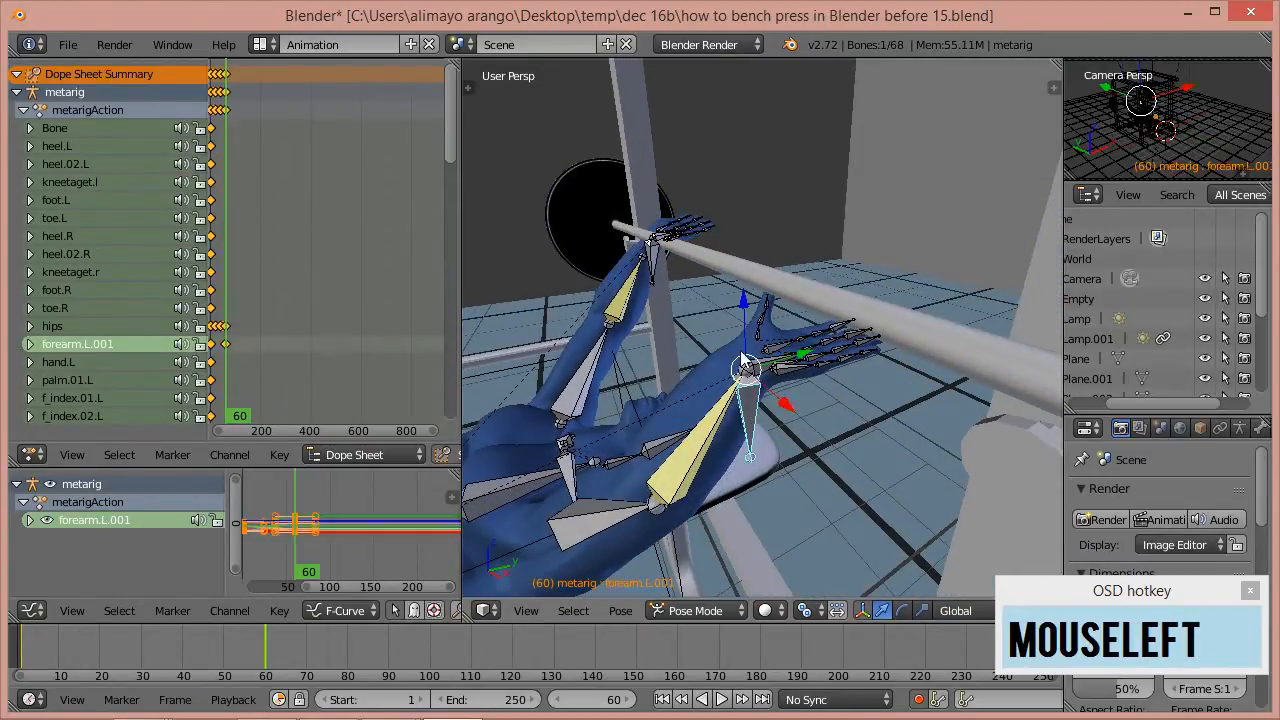
drag(743, 312, 729, 268)
middle_drag(782, 341, 749, 270)
drag(749, 270, 743, 242)
- Examine both hands' position against the barbell from close up and around the rack
middle_drag(712, 286, 793, 377)
scroll(863, 380, up, 3)
scroll(814, 400, down, 5)
middle_drag(824, 430, 968, 420)
scroll(903, 486, up, 4)
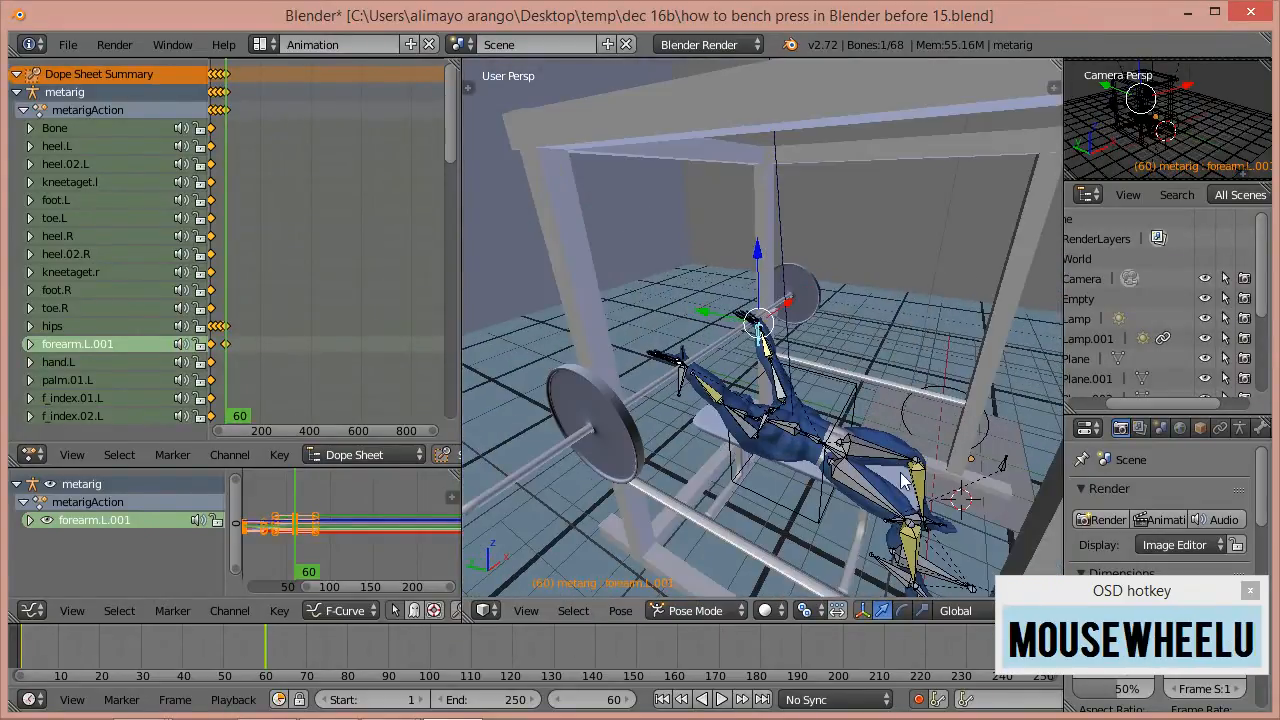
middle_drag(884, 494, 905, 492)
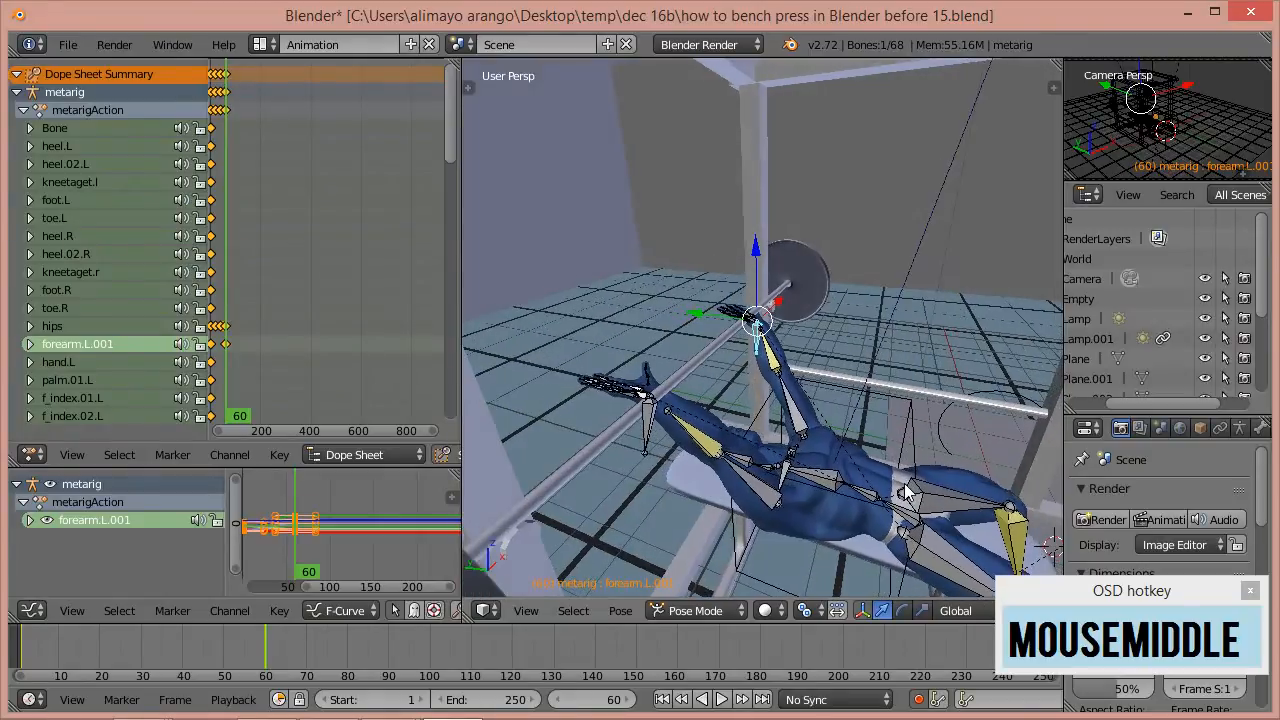
click(1025, 77)
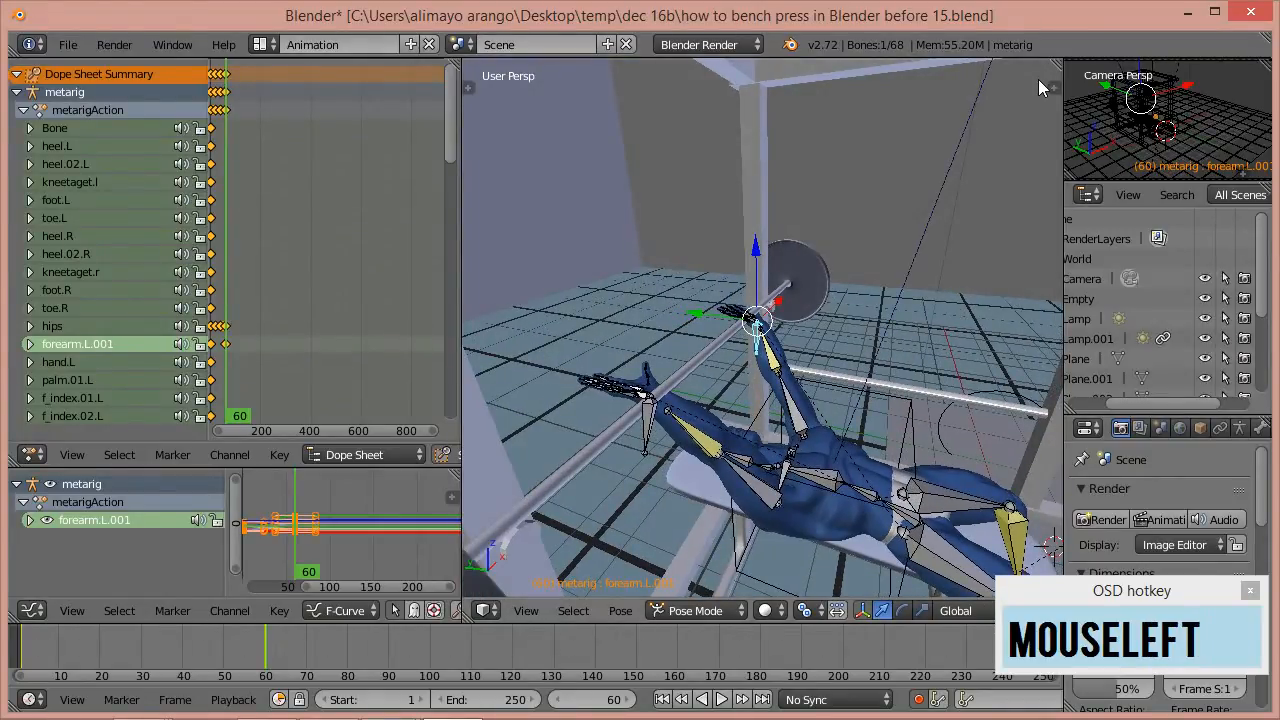
- Move the hips bone along global Y toward the head end of the bench, bringing the torso closer to the bar
click(903, 522)
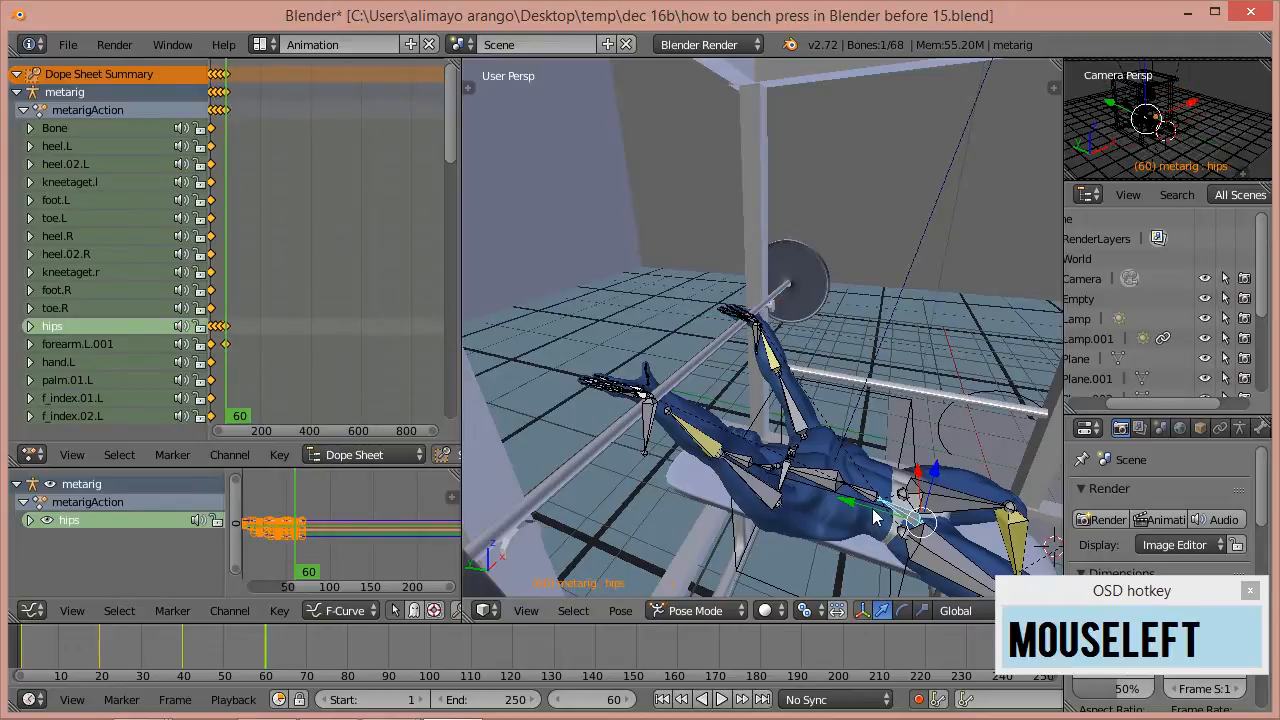
key(g)
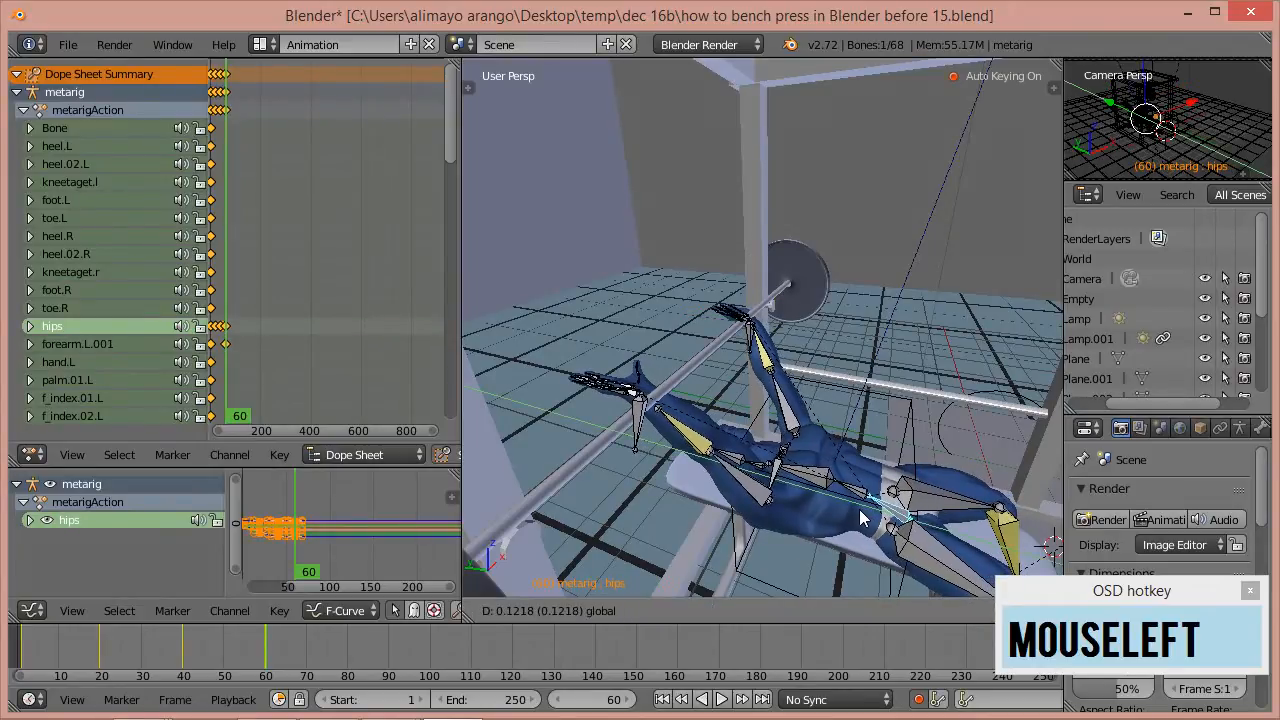
click(860, 518)
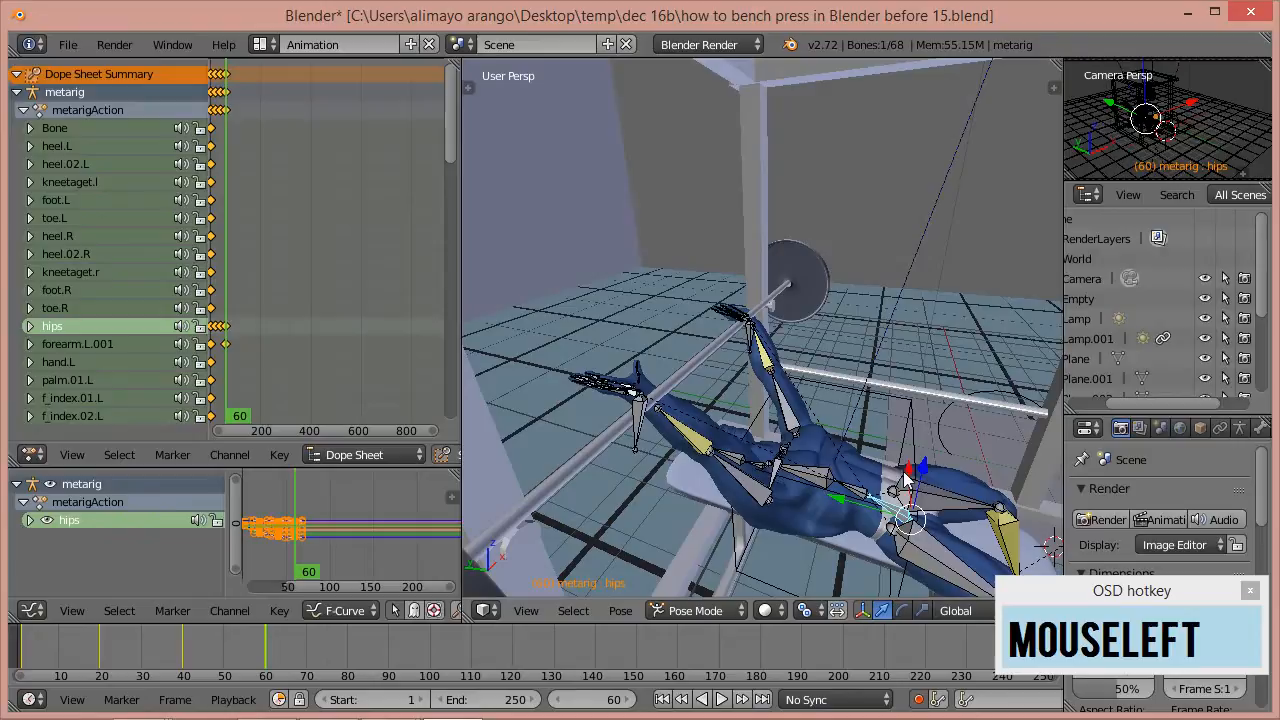
scroll(922, 482, down, 3)
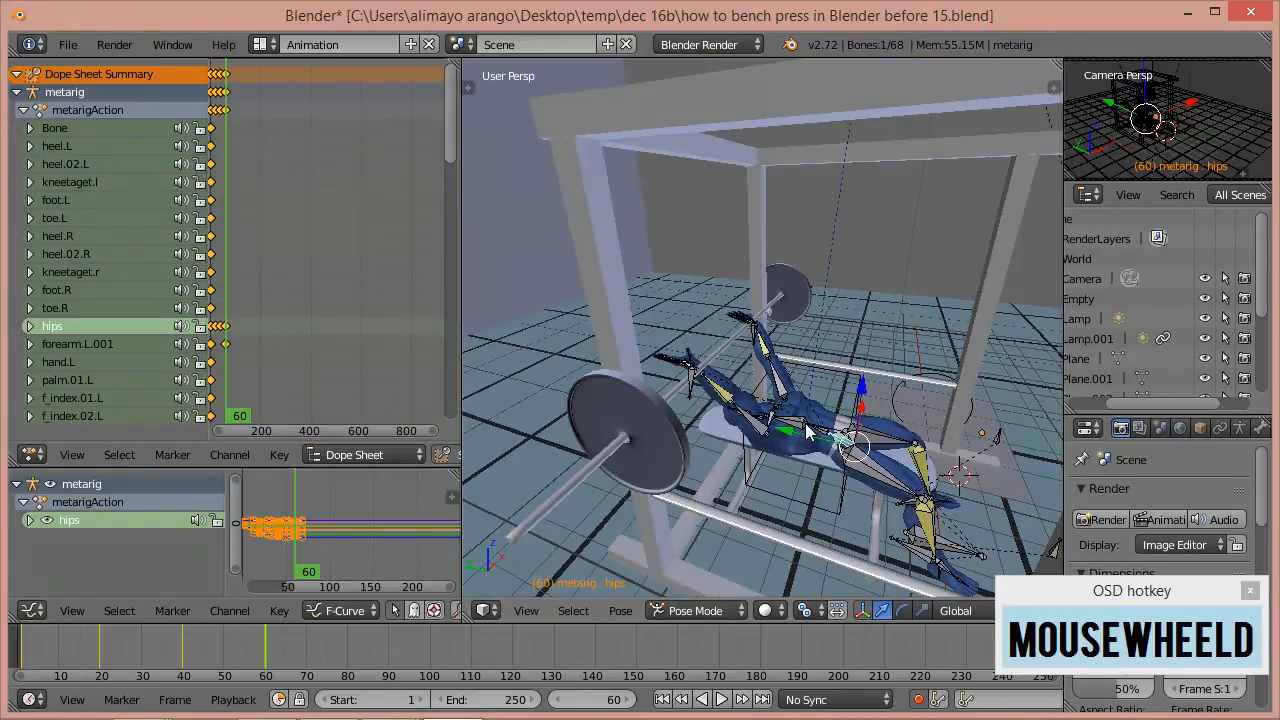
drag(812, 441, 805, 440)
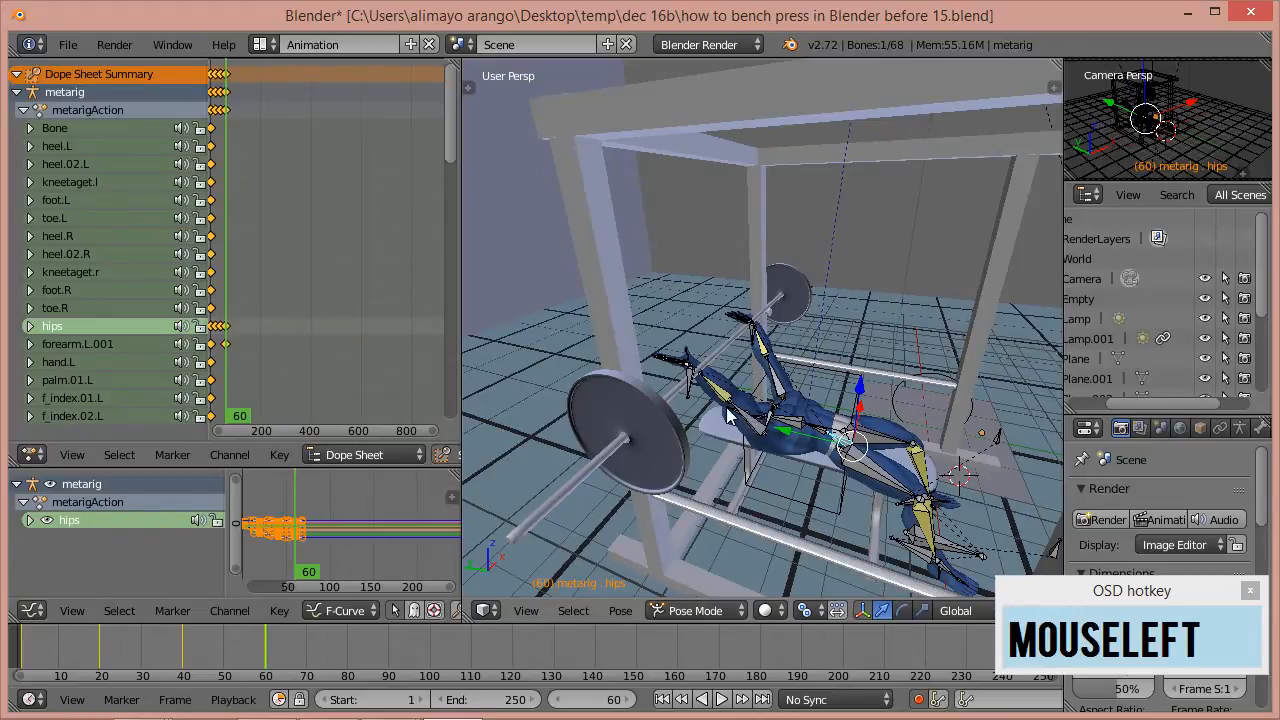
- Select the forearm.R.001 bone and move it along global Y and Z so the right palm sits under the bar
click(692, 392)
scroll(695, 392, up, 3)
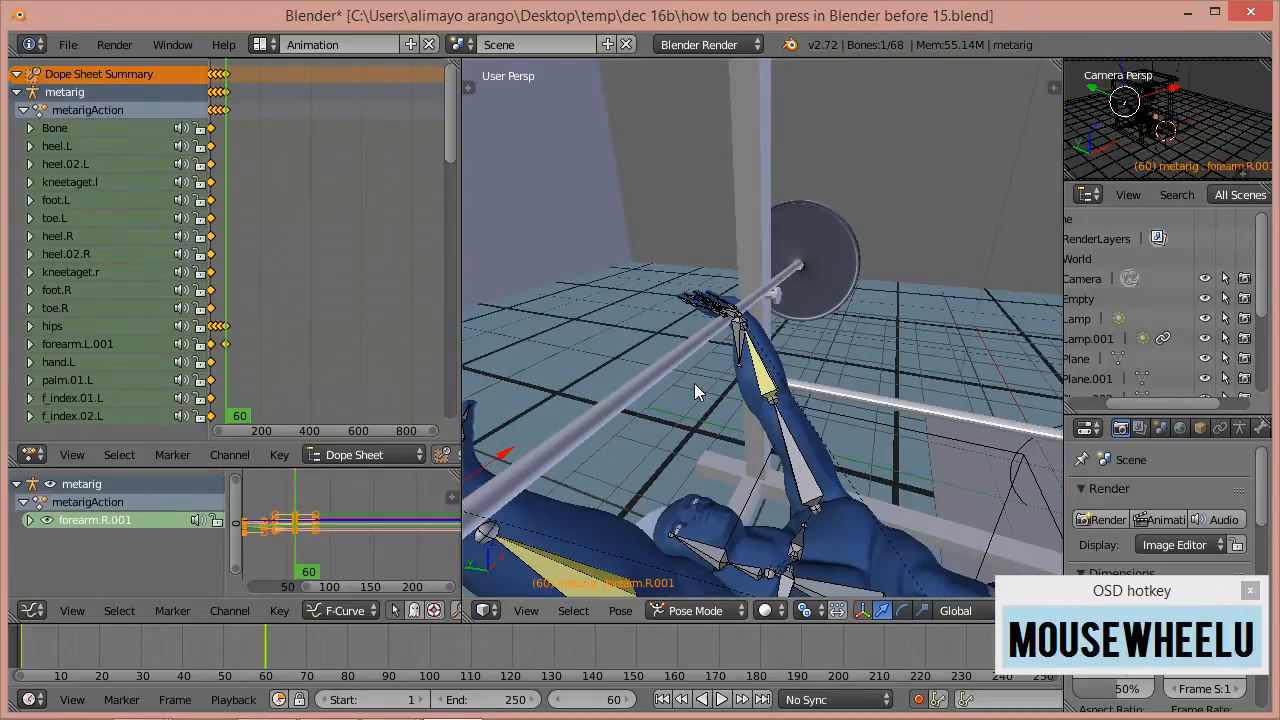
shift+middle_drag(717, 397, 738, 393)
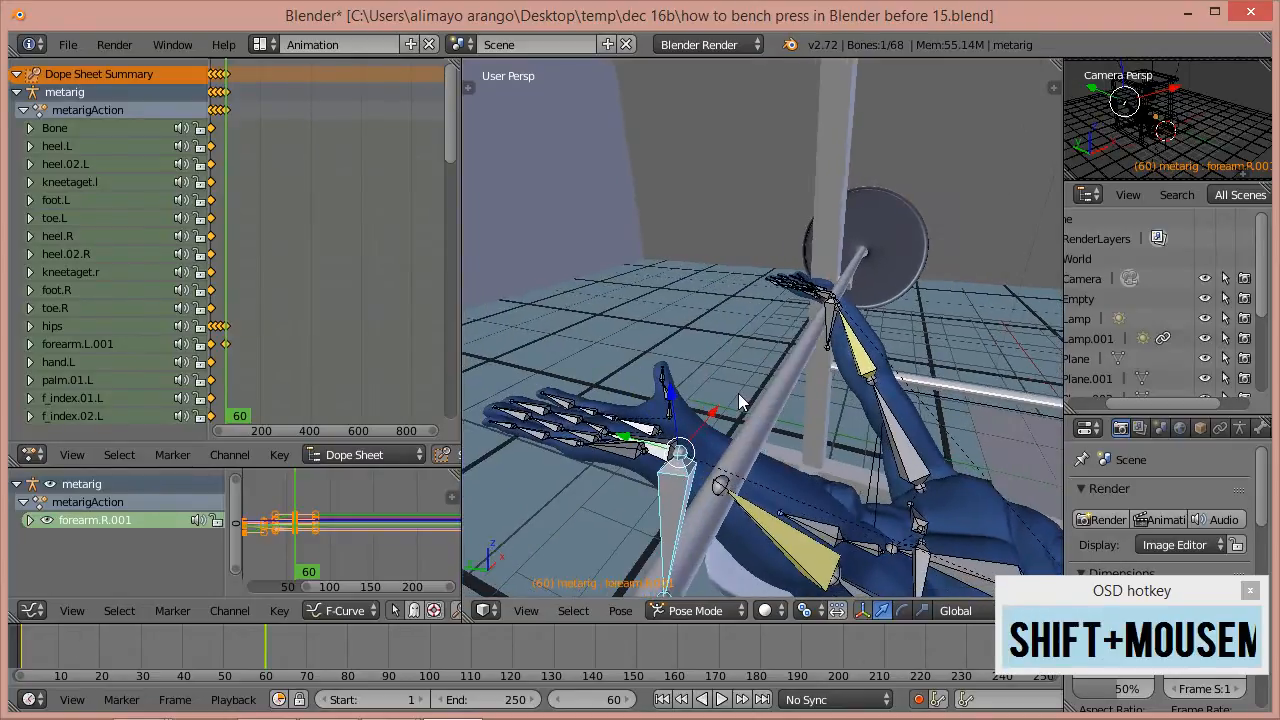
drag(624, 440, 716, 494)
drag(779, 430, 781, 445)
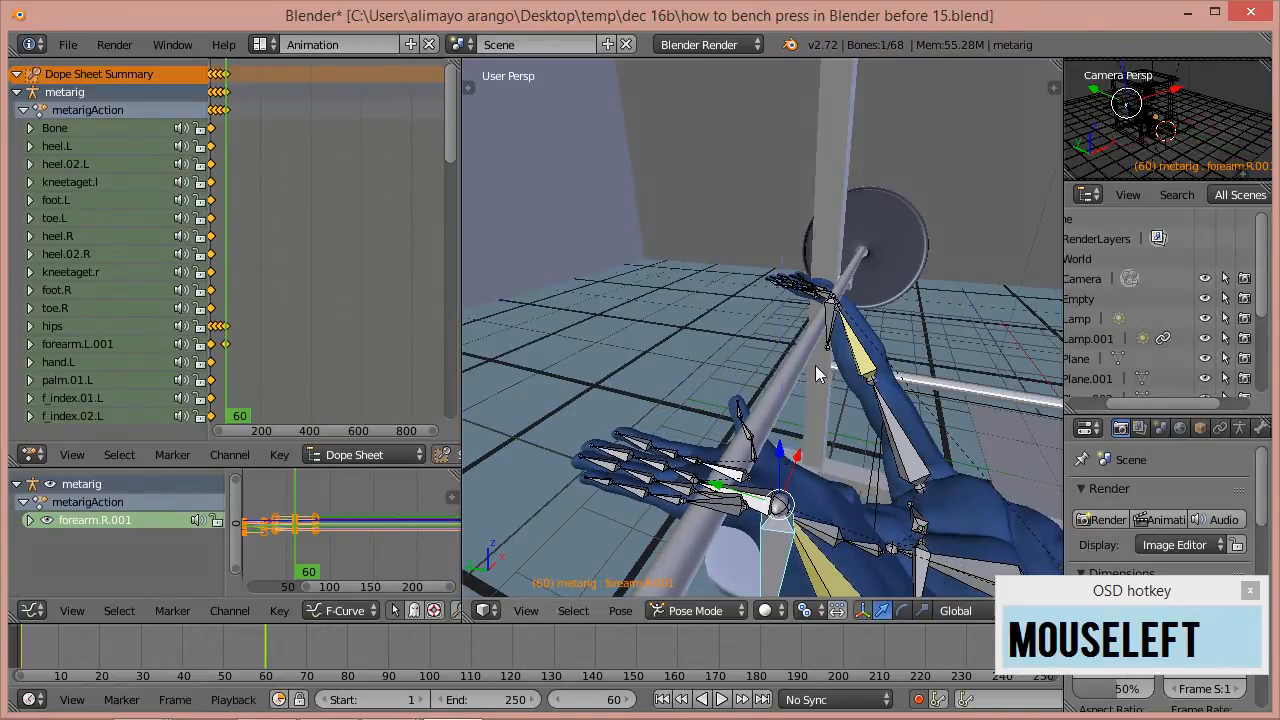
- Select the forearm.L.001 bone and shift it back along Y and slightly down along Z so the left palm meets the bar
click(833, 314)
drag(791, 300, 808, 302)
drag(855, 233, 857, 245)
middle_drag(929, 313, 790, 413)
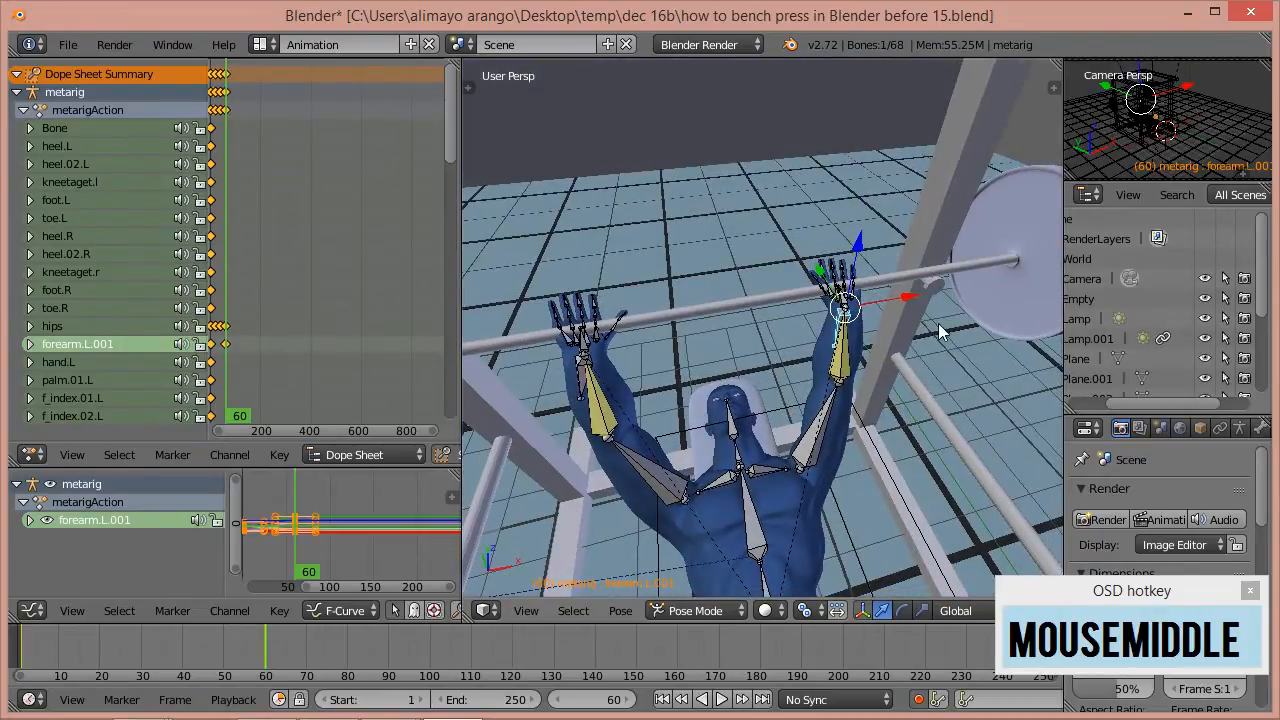
middle_drag(775, 395, 911, 362)
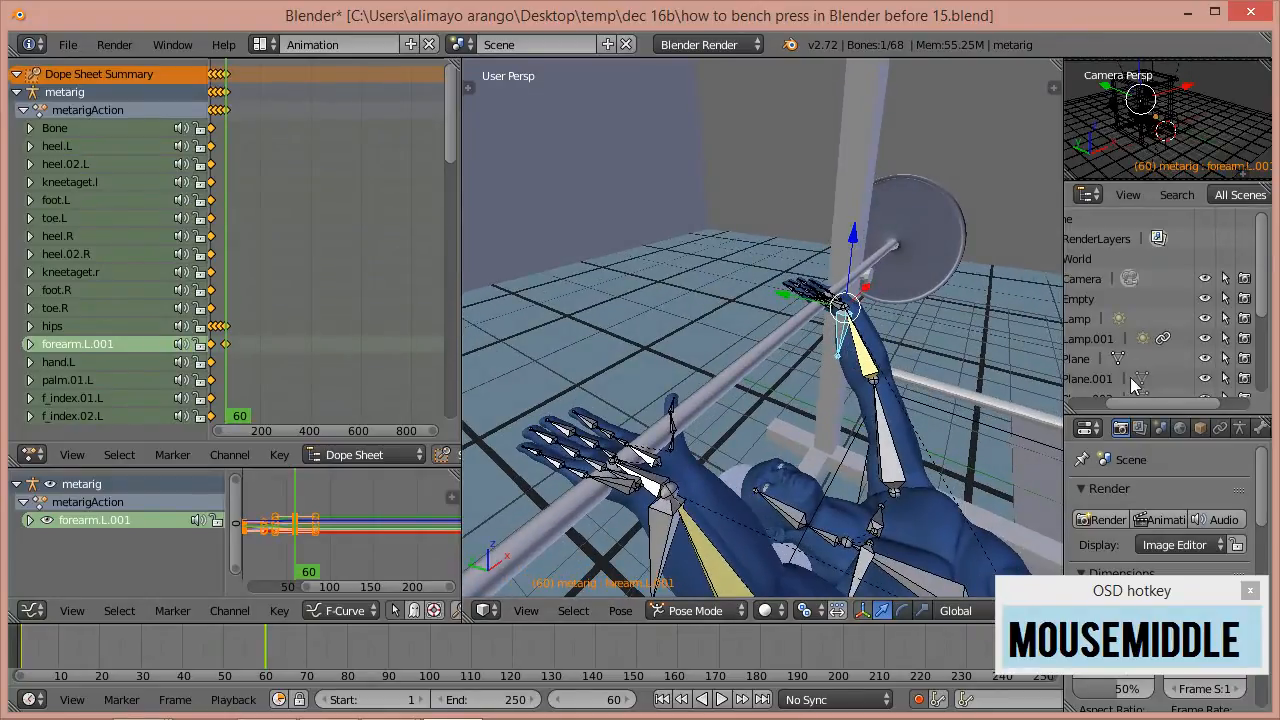
- Hide the metarig armature and examine how both hands meet the barbell without the bones
drag(1132, 403, 1095, 408)
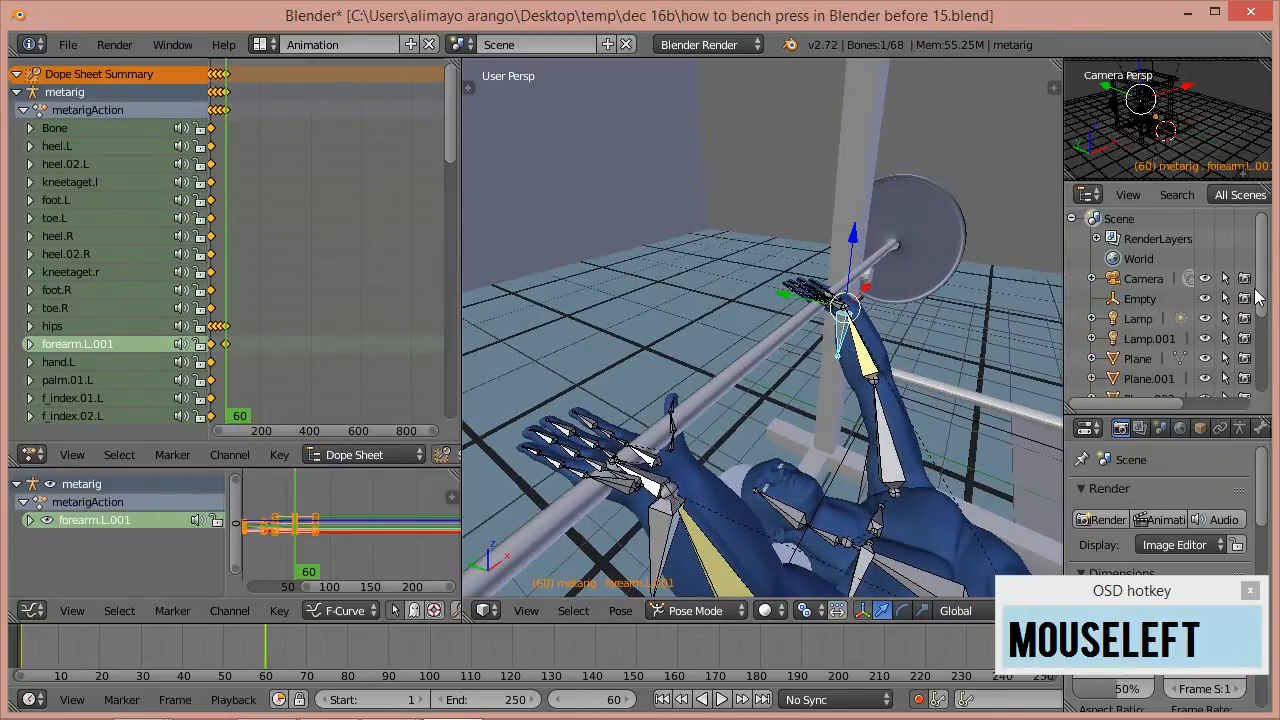
drag(1260, 302, 1261, 310)
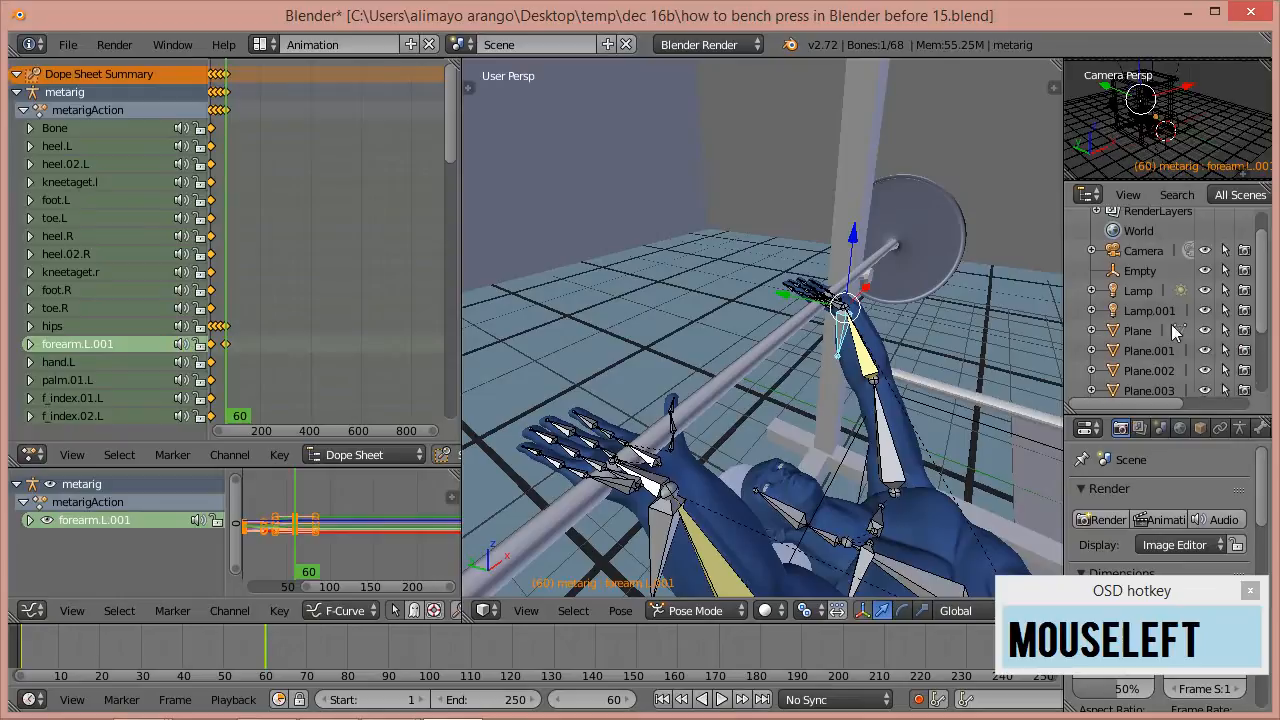
drag(1265, 272, 1275, 360)
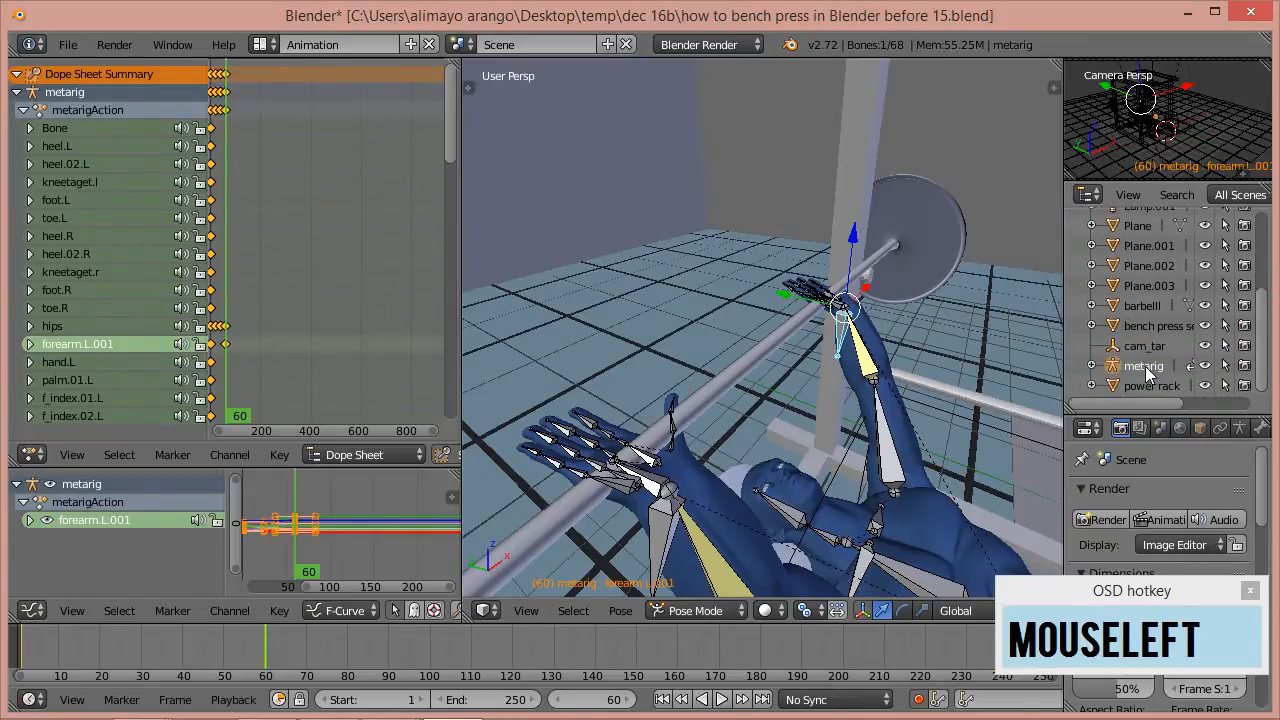
click(1204, 369)
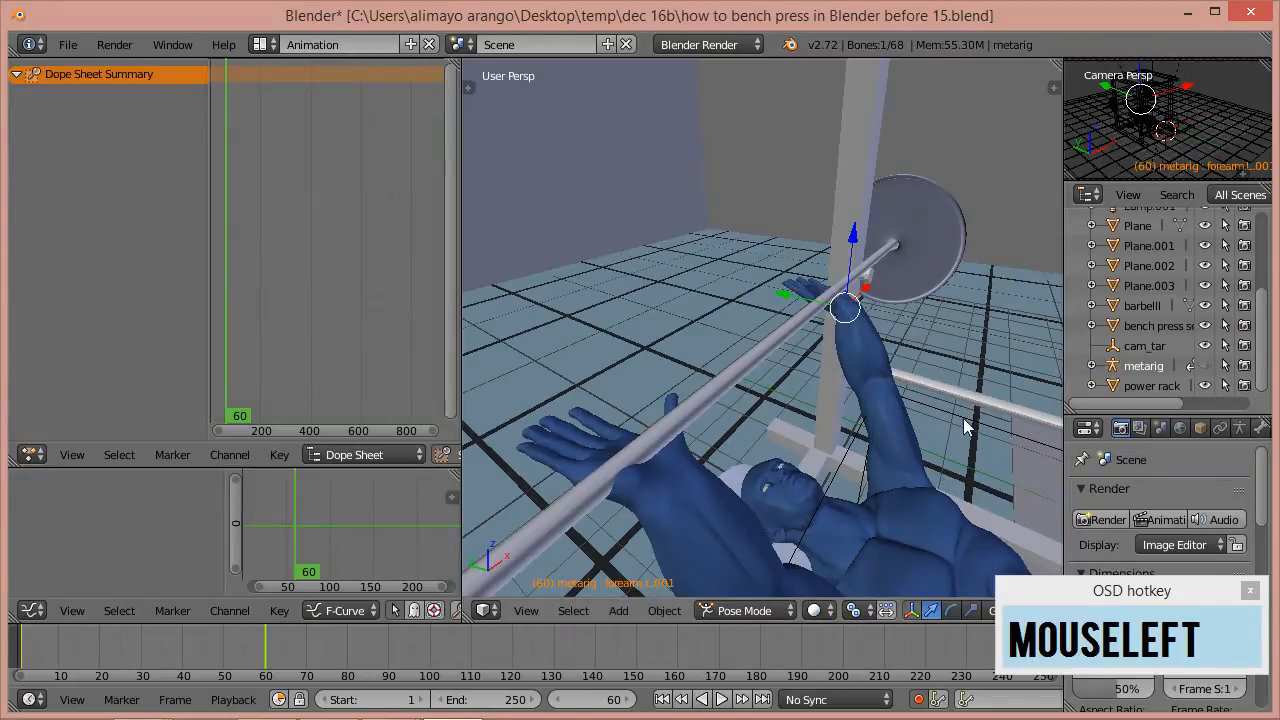
middle_drag(760, 435, 806, 452)
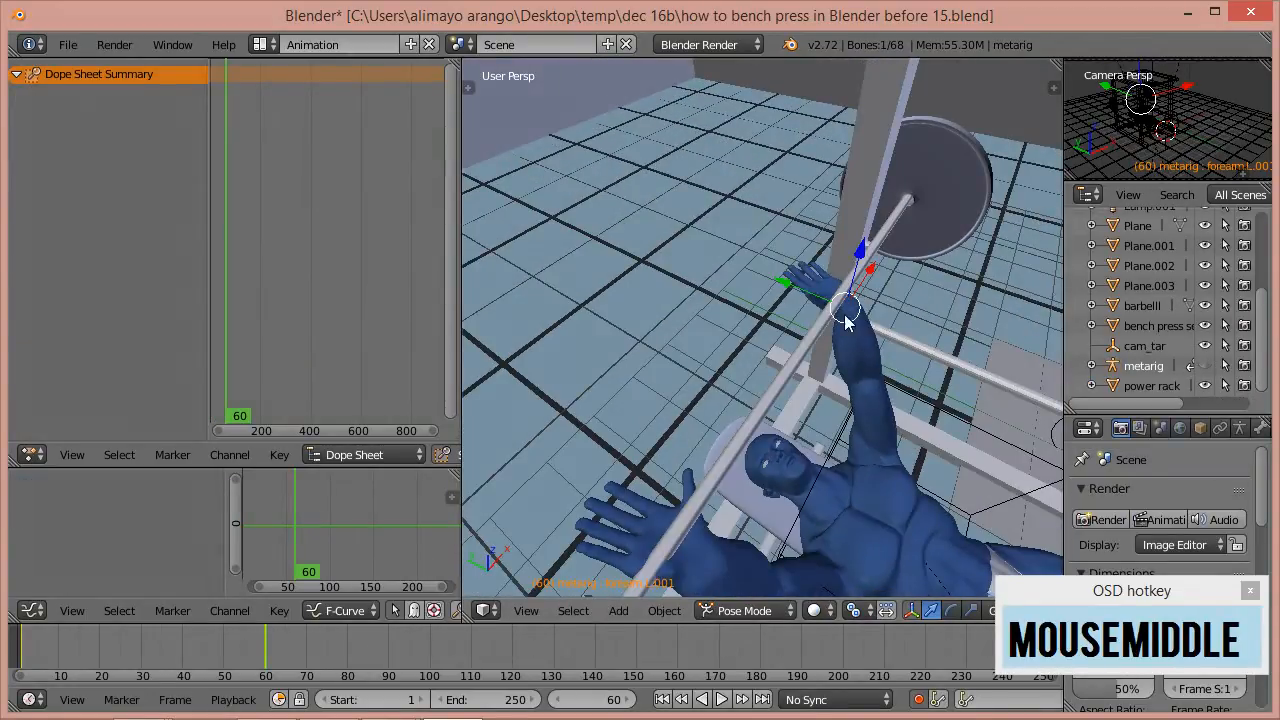
- Fine-tune the forearm.L.001 bone along global Y and Z to seat the left palm against the bar, checking with the metarig hidden
click(1205, 366)
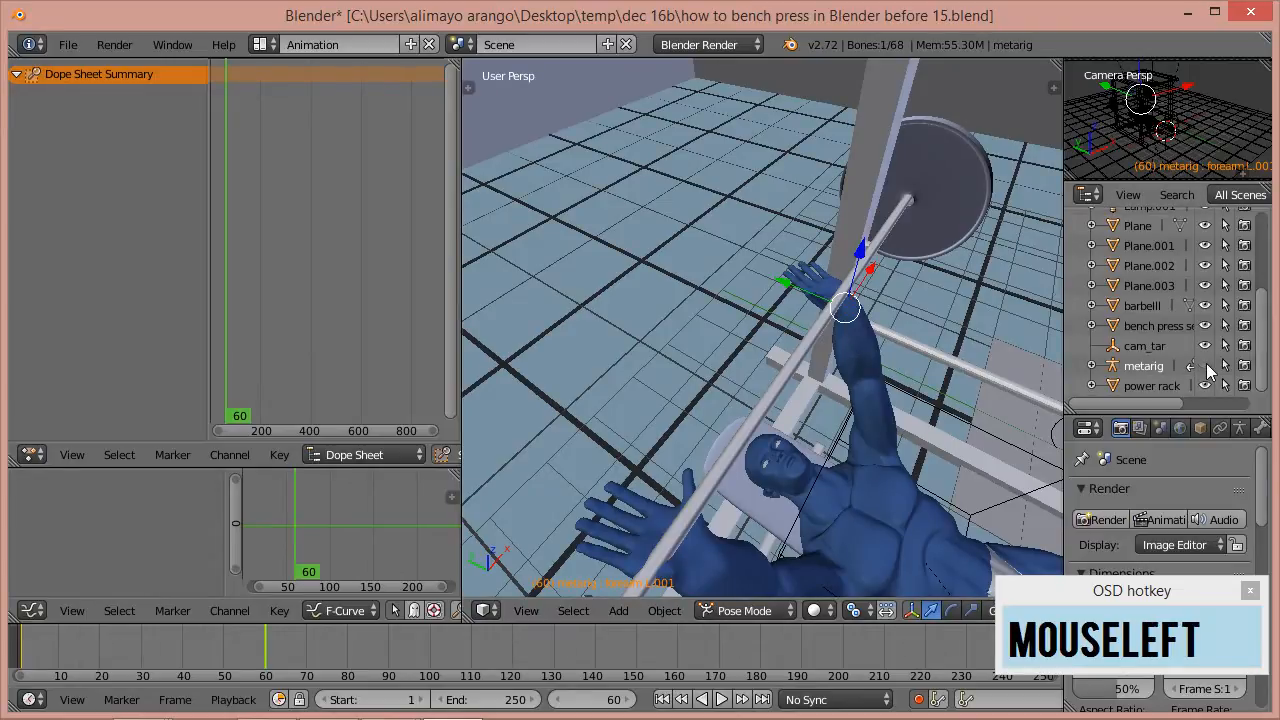
drag(788, 284, 800, 297)
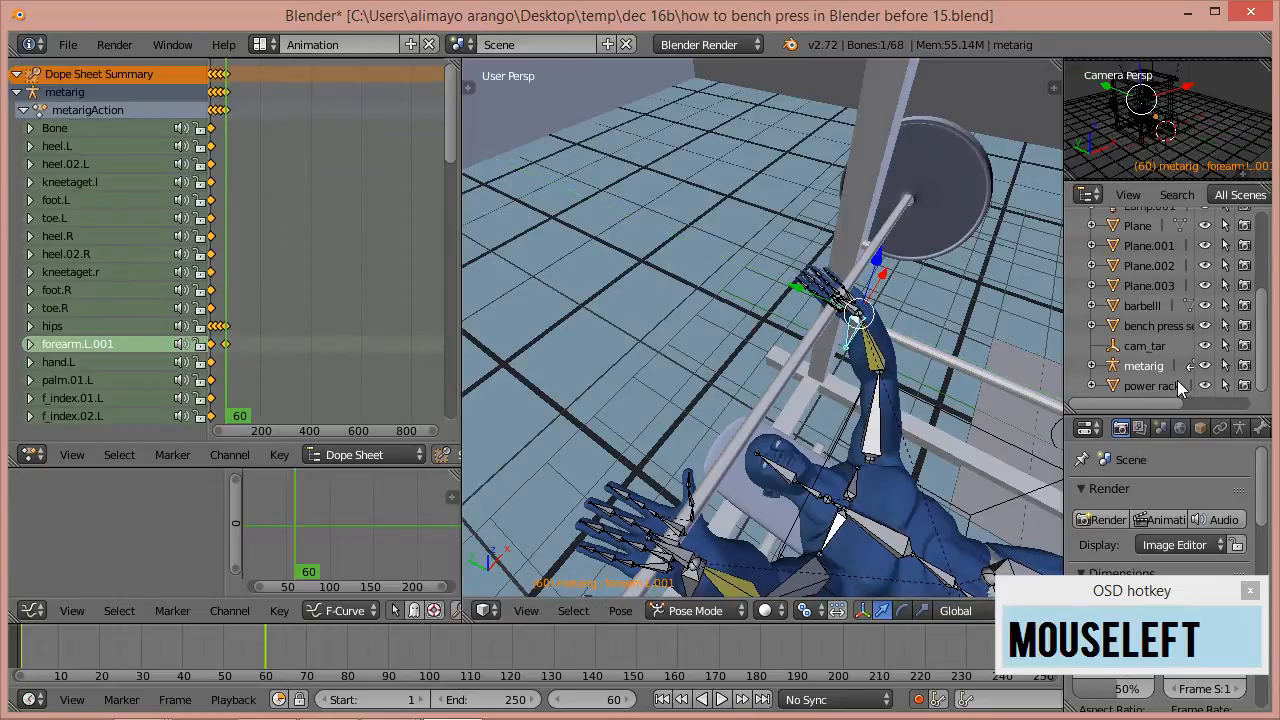
click(1204, 366)
middle_drag(866, 392, 906, 292)
drag(874, 265, 878, 258)
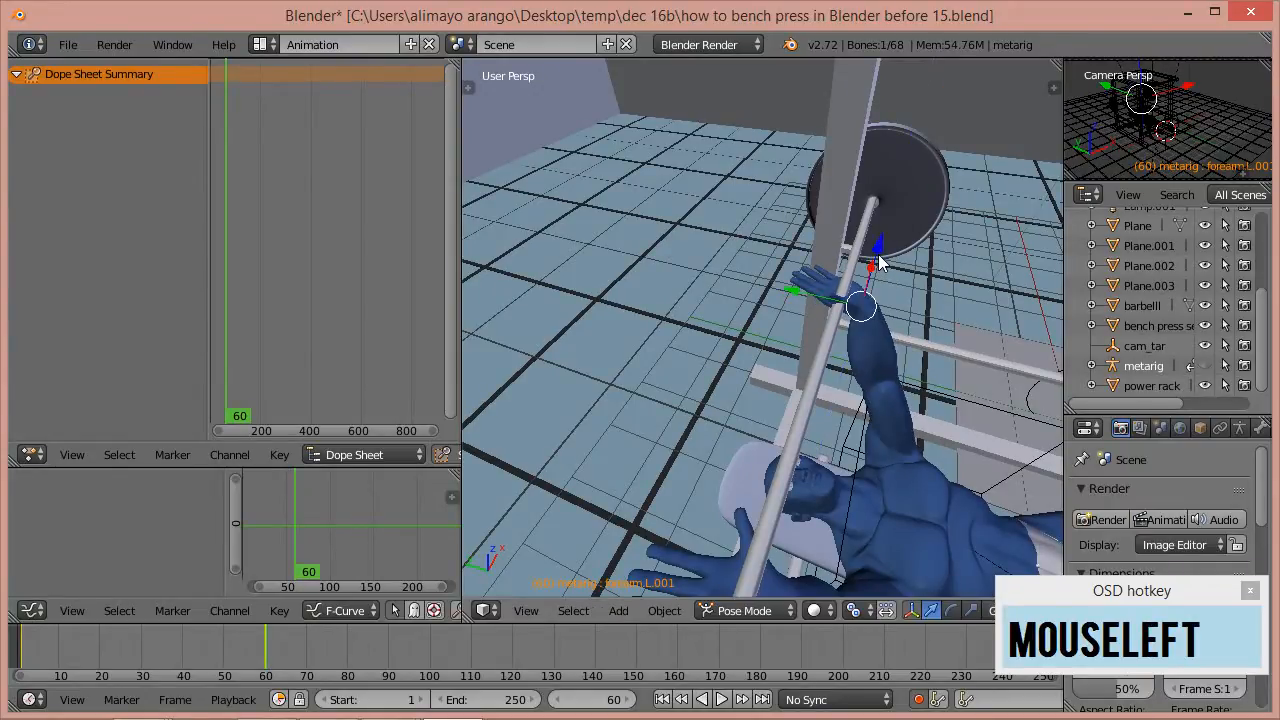
drag(794, 297, 802, 293)
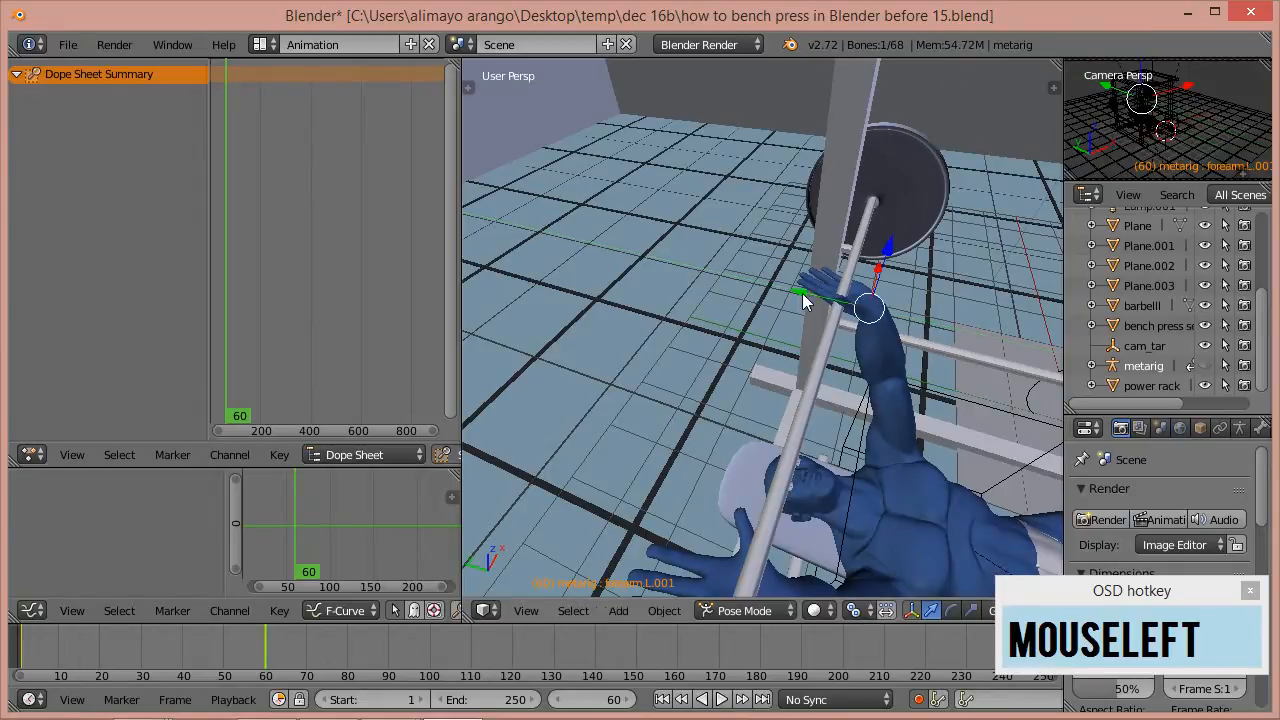
middle_drag(931, 427, 741, 398)
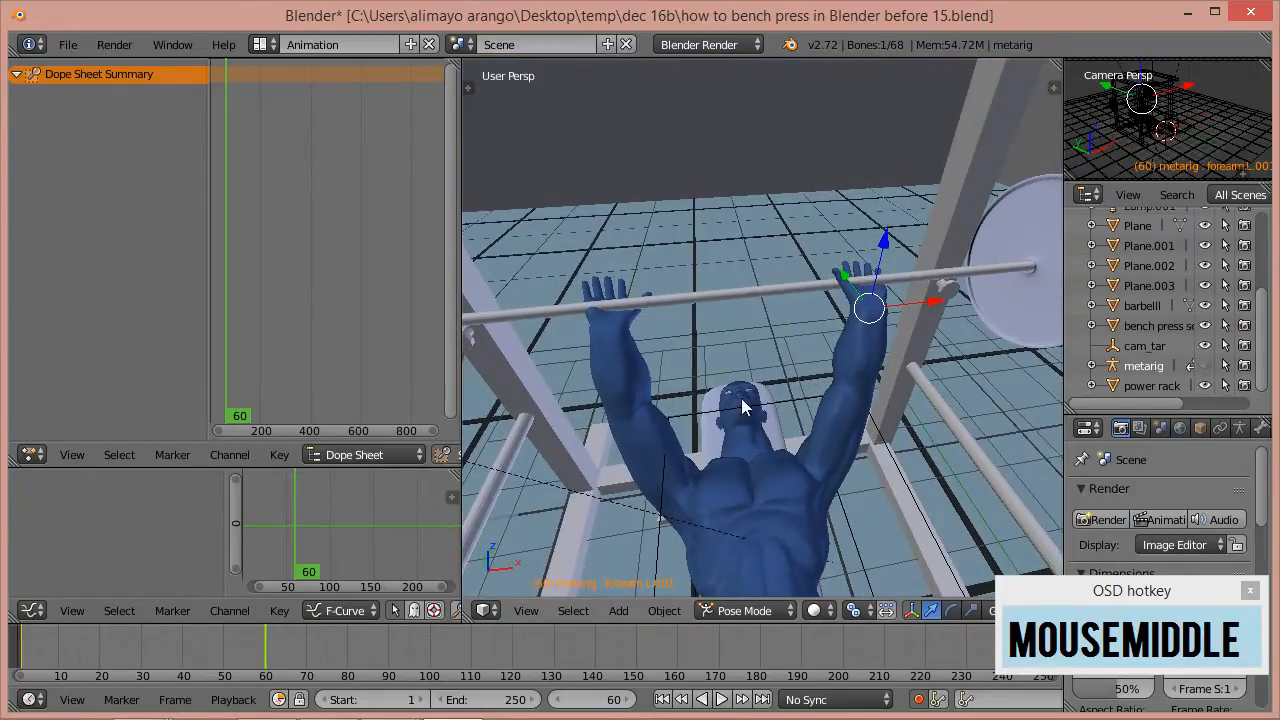
middle_drag(633, 365, 694, 443)
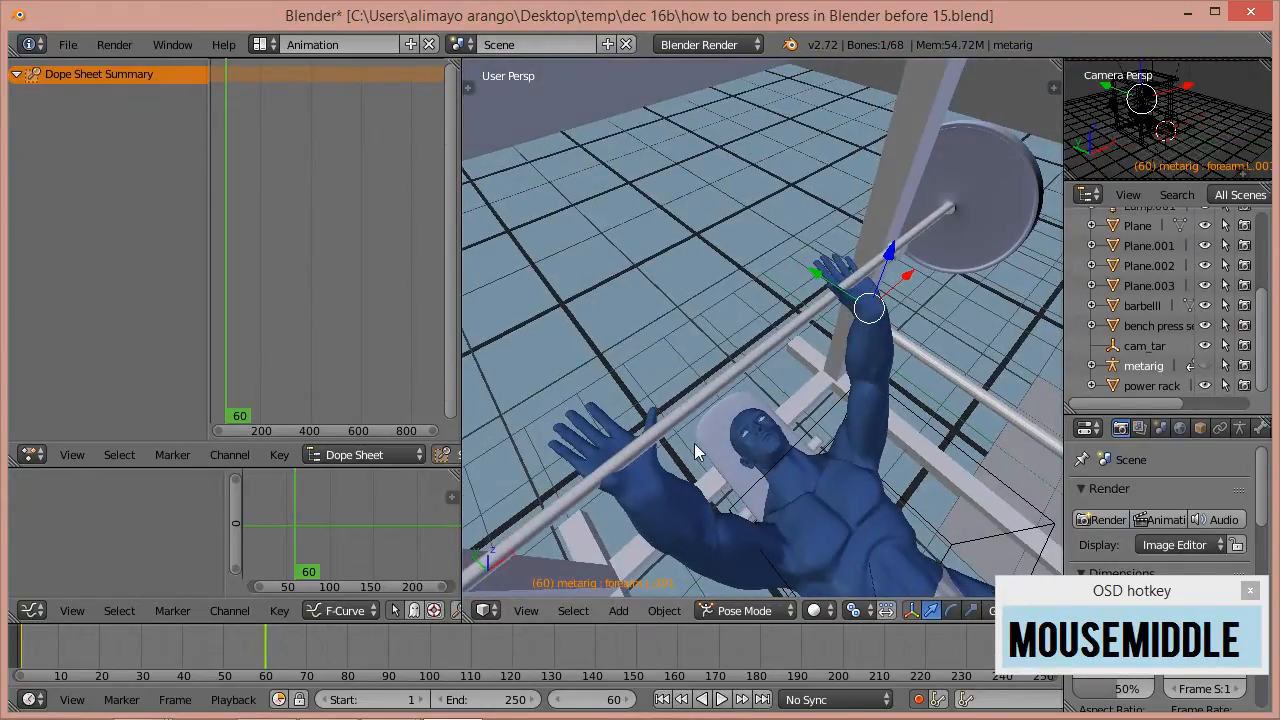
- Show the metarig again, select the forearm.R.001 bone and rotate it slightly around global Y to tilt the right hand
click(1203, 368)
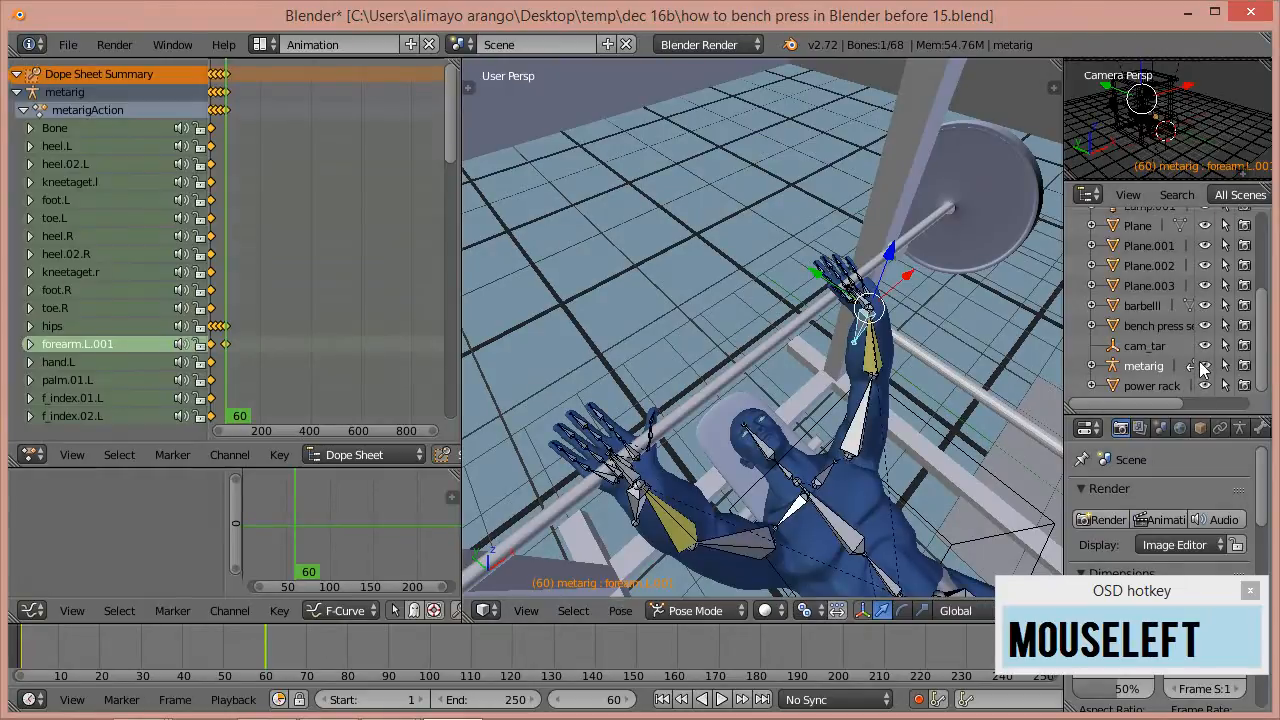
middle_drag(690, 430, 735, 388)
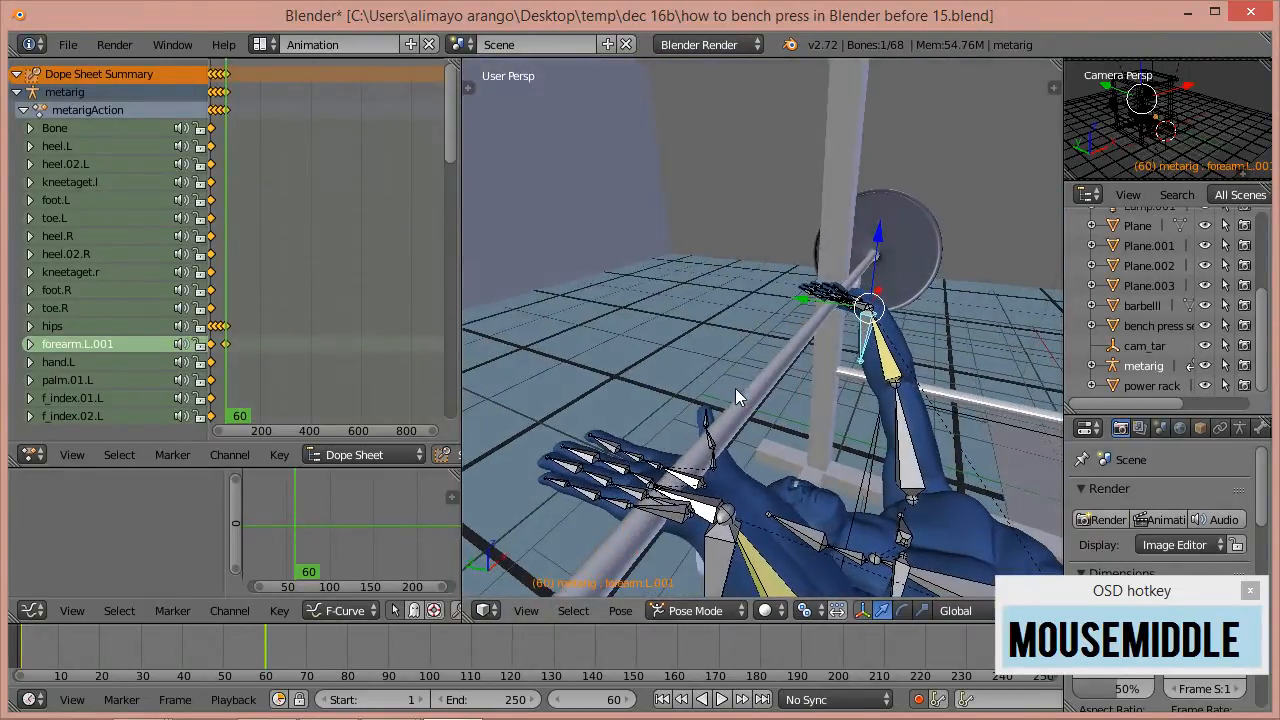
click(902, 610)
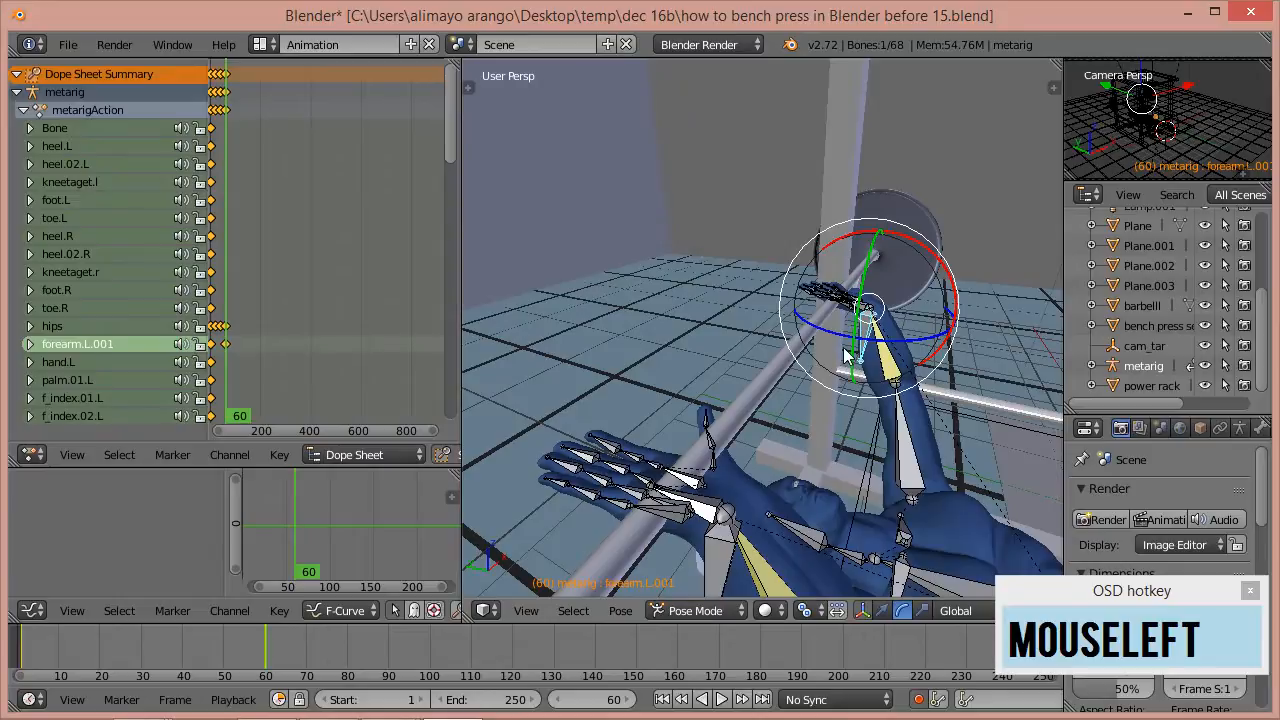
click(726, 566)
mouse_move(714, 481)
mouse_down()
mouse_move(700, 478)
mouse_move(708, 485)
mouse_up()
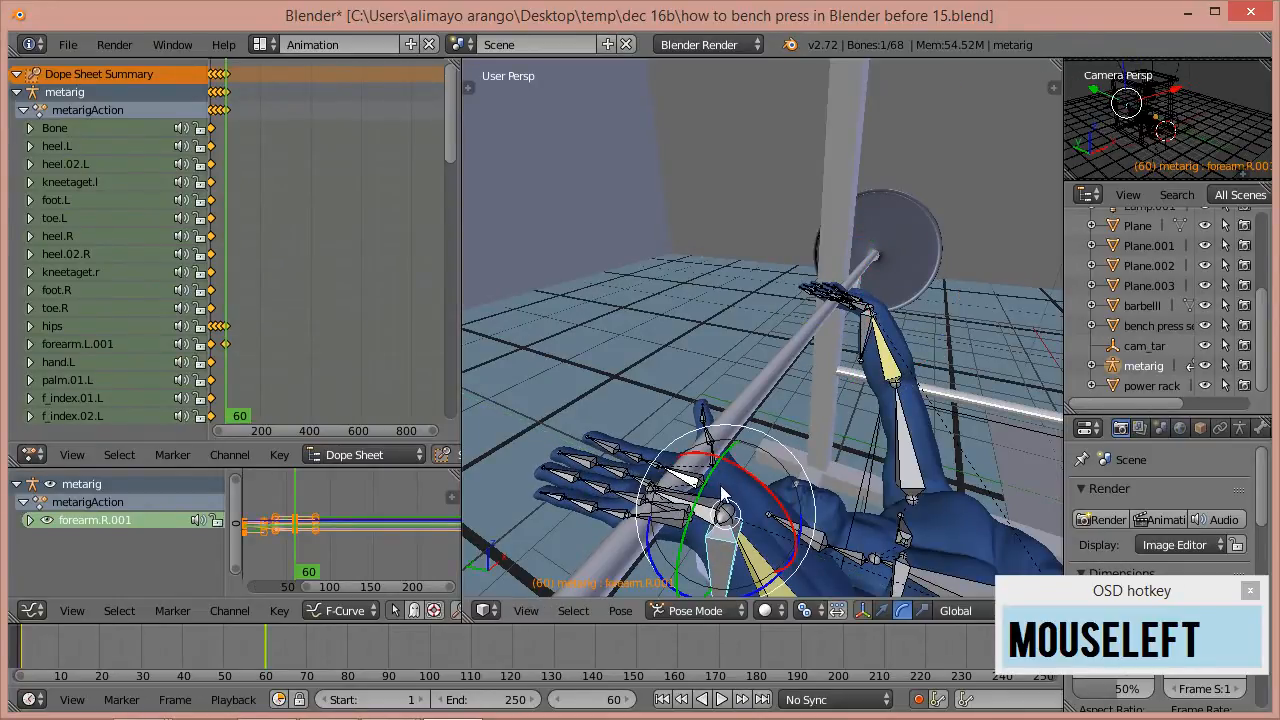
- With the metarig hidden, nudge the right hand along Y and rotate it slightly around Y to rest the palm under the bar
click(1205, 366)
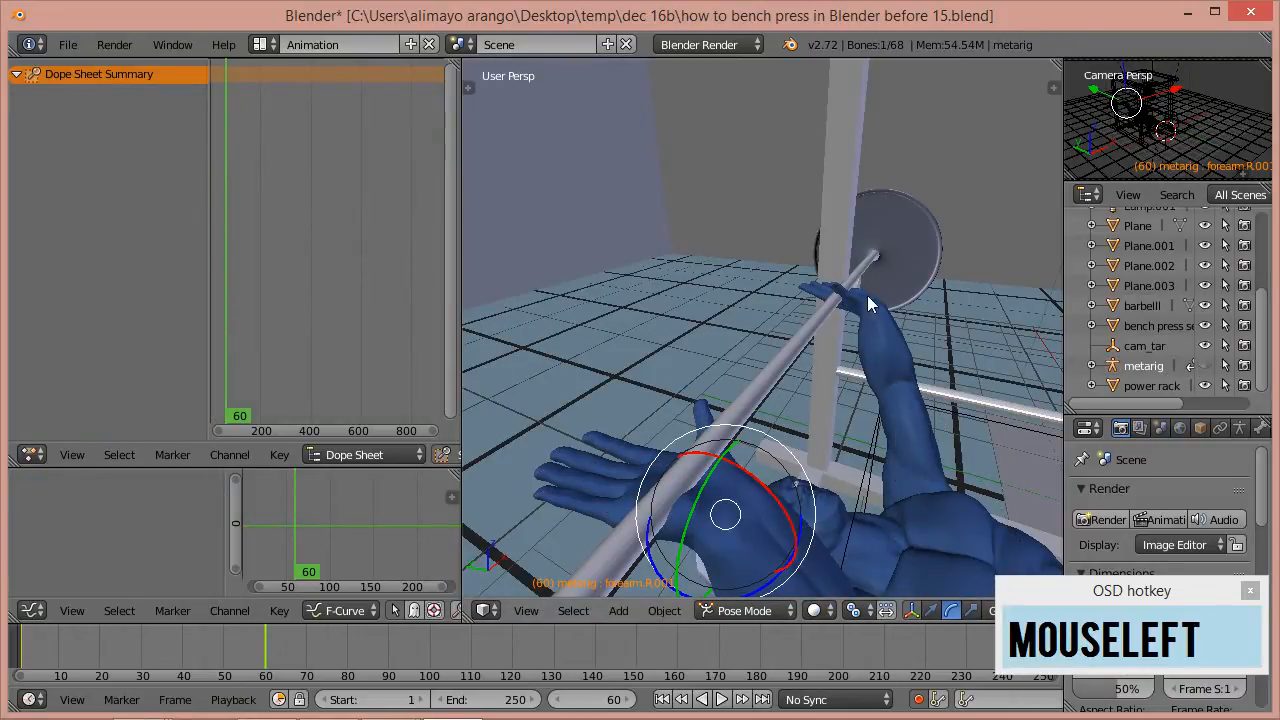
click(930, 610)
drag(689, 496, 701, 509)
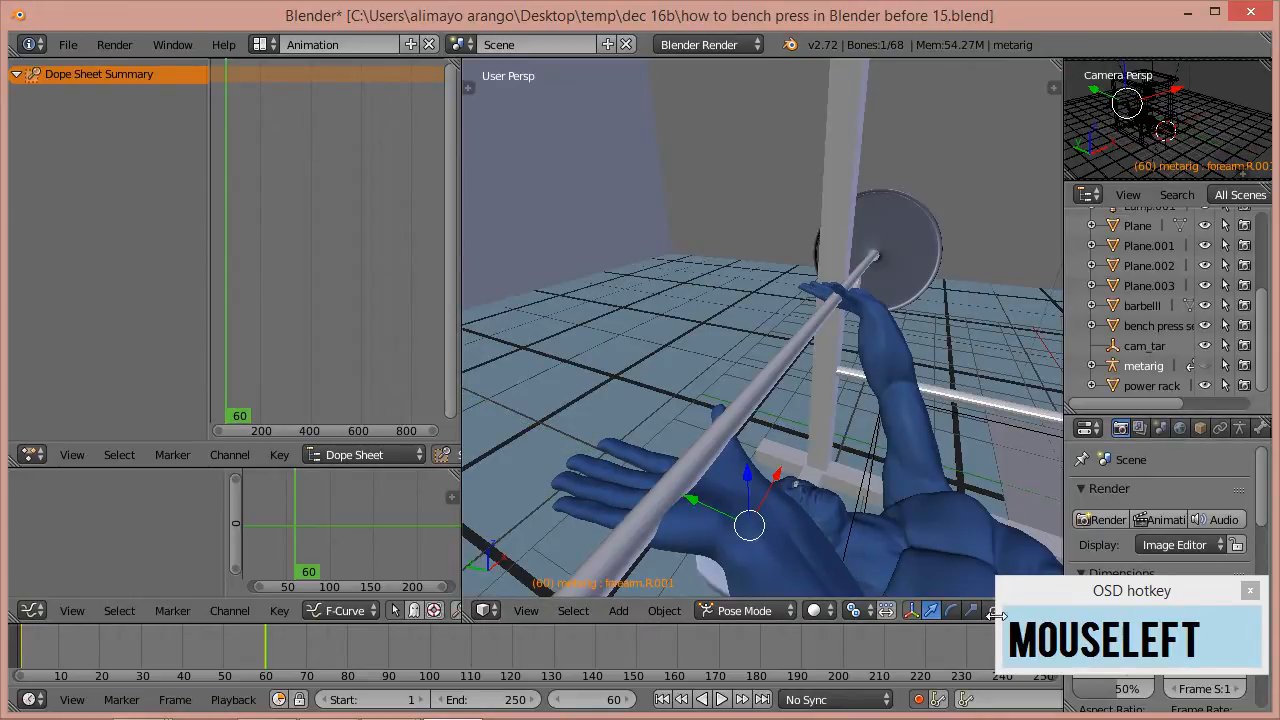
click(953, 611)
drag(746, 481, 738, 492)
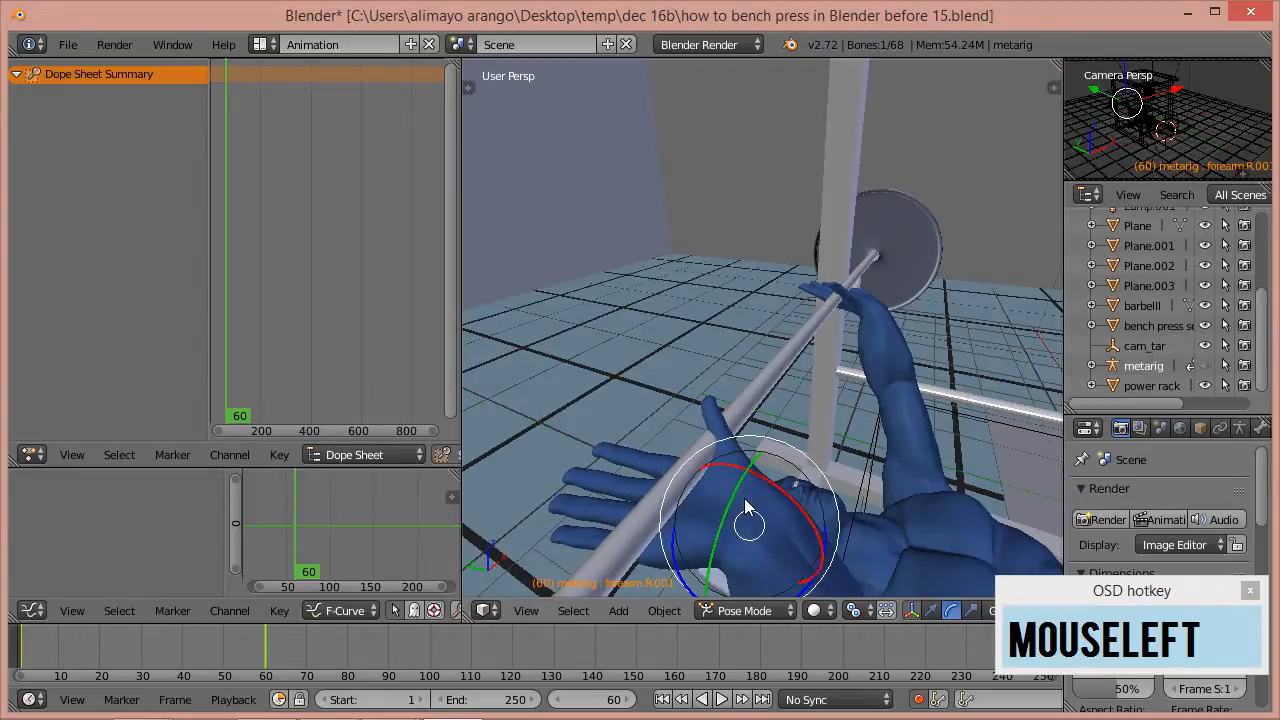
click(931, 611)
drag(728, 510, 731, 508)
- Adjust the forearm.R.001 and forearm.L.001 bones along global X, and save the file as "how to bench press in Blender before 16.blend"
middle_drag(810, 500, 850, 417)
scroll(848, 492, down, 3)
drag(828, 402, 808, 400)
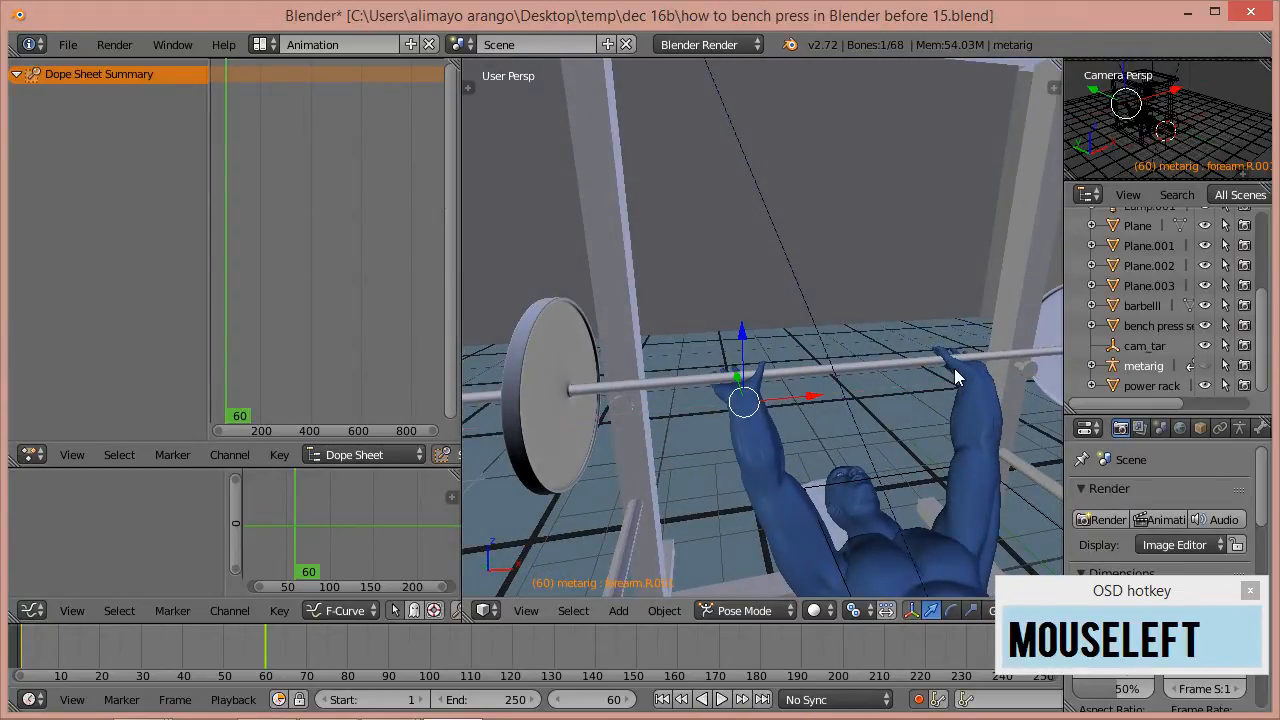
click(1205, 366)
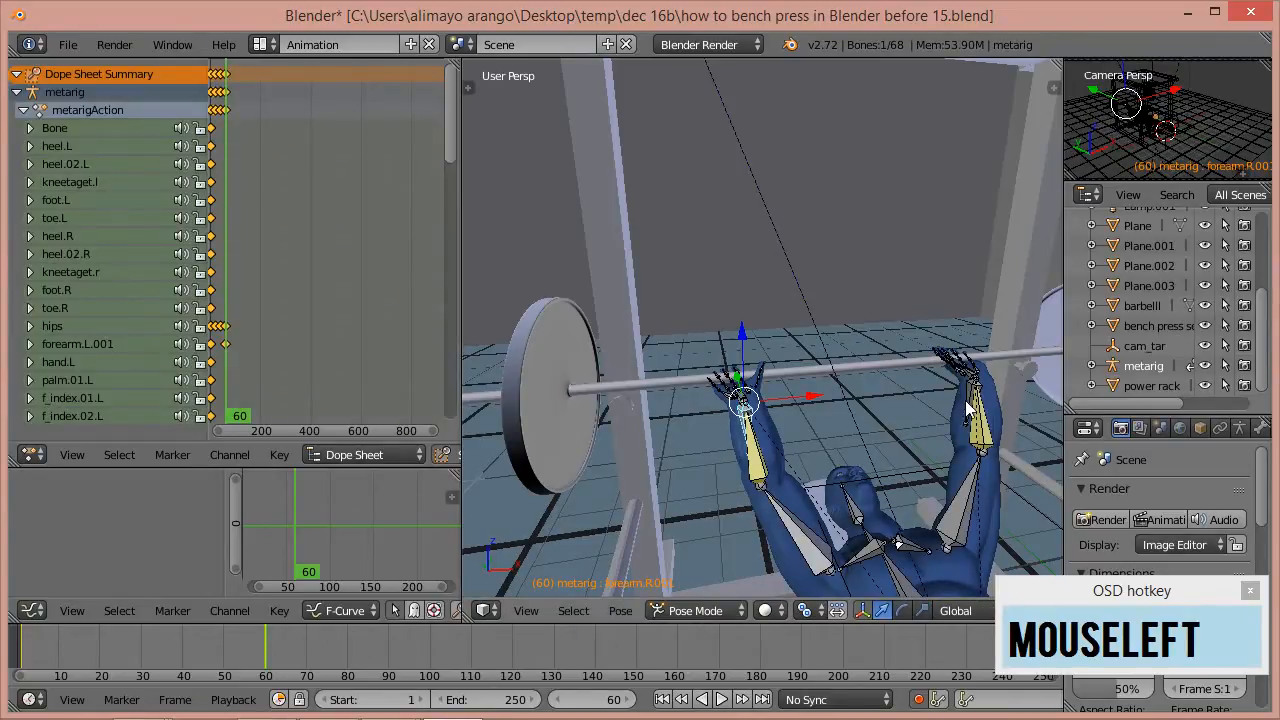
drag(1028, 371, 1021, 382)
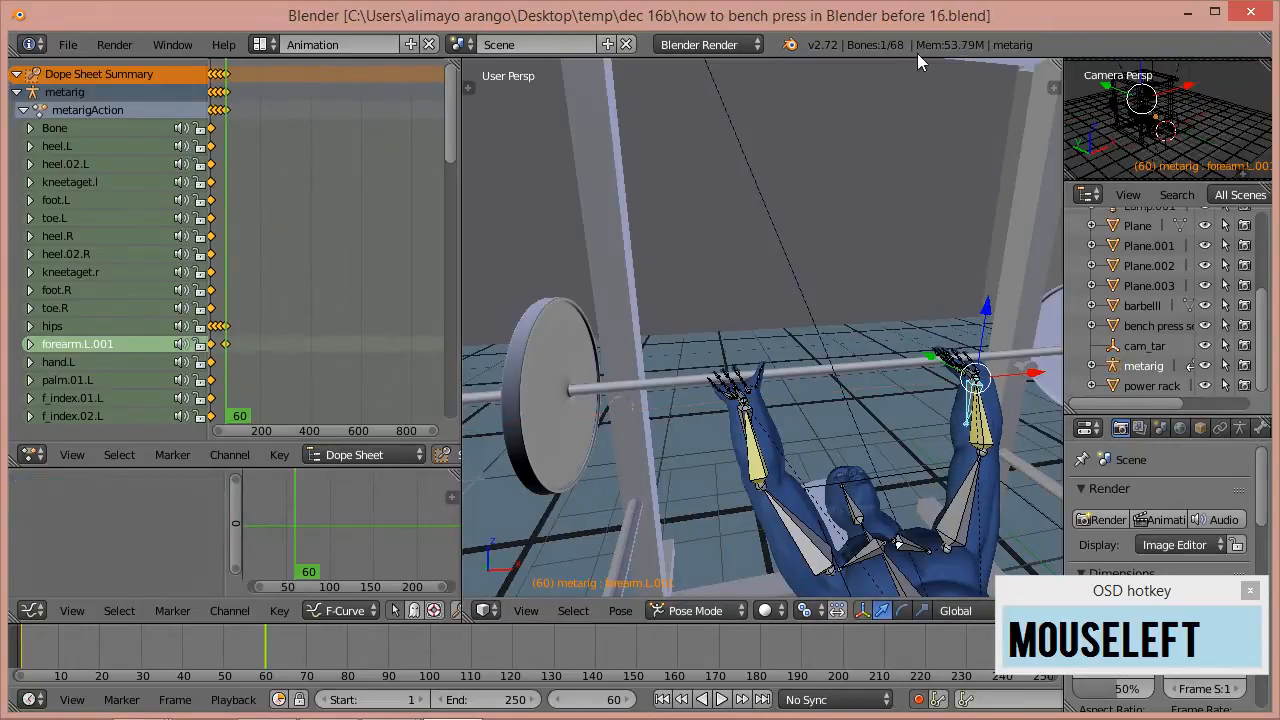
- With the metarig hidden, show the barbell's object constraints and save the file as "how to bench press in Blender before 17.blend"
click(1204, 365)
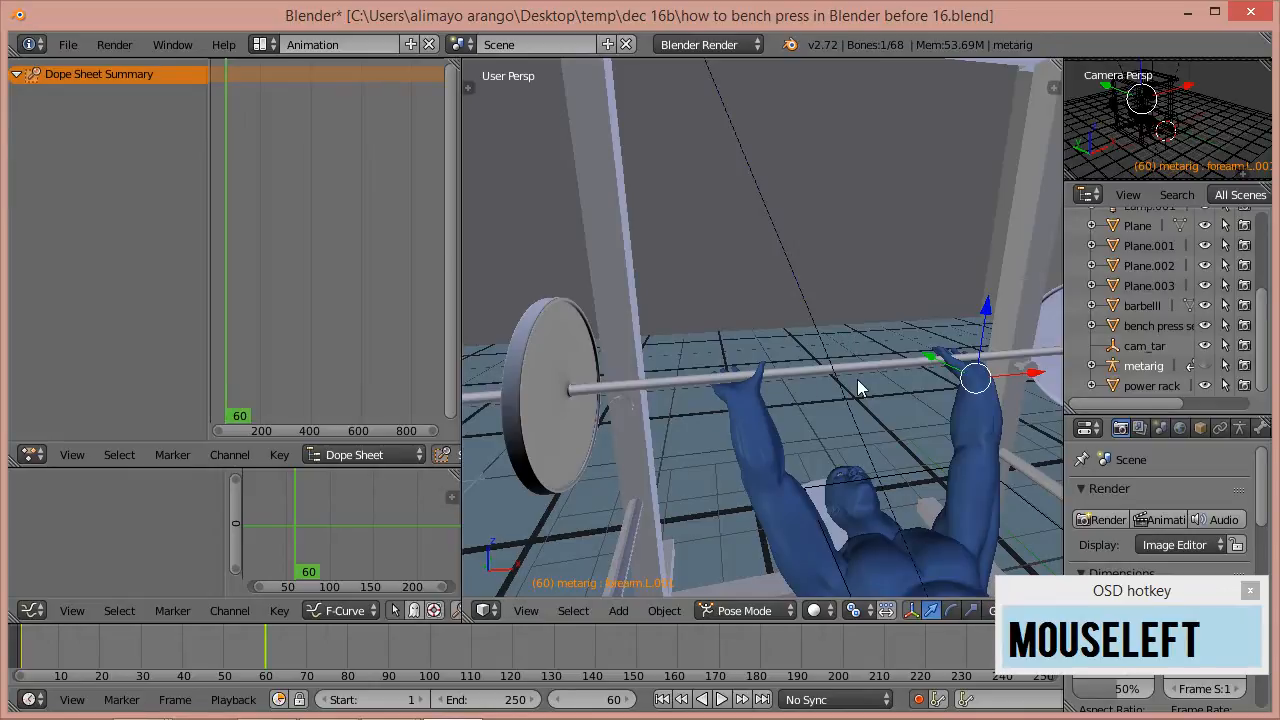
click(658, 380)
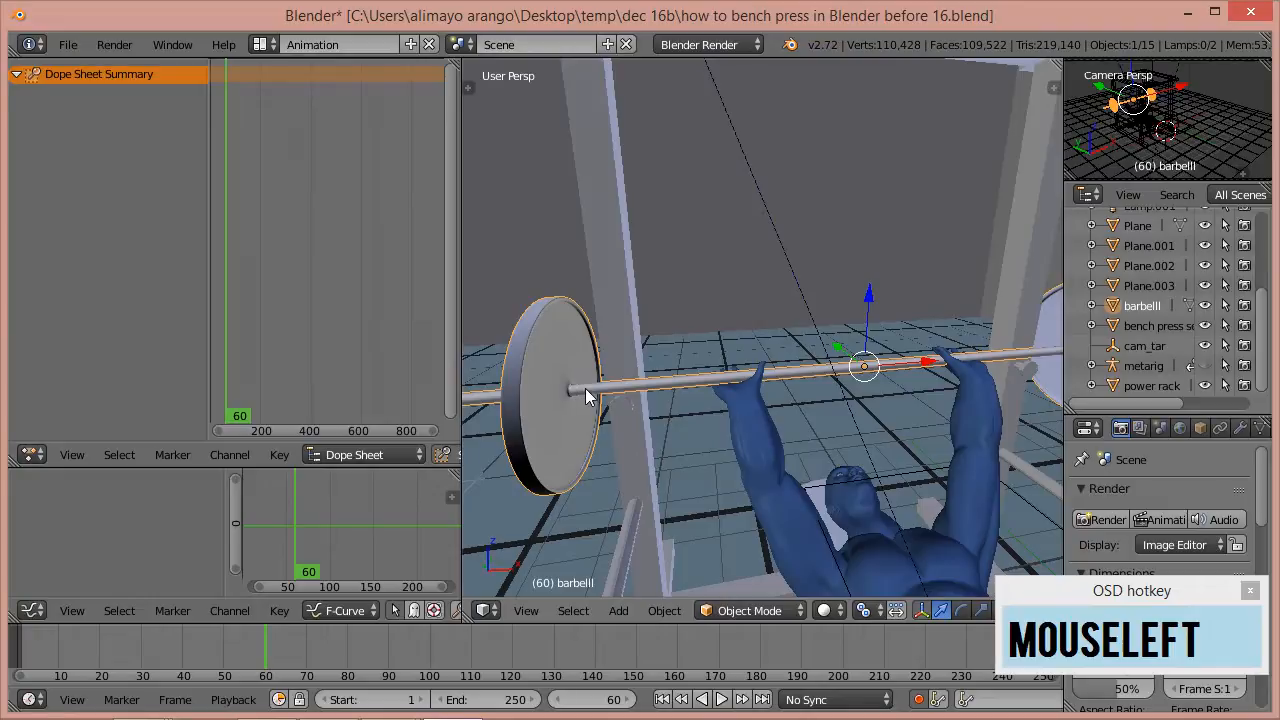
click(1221, 427)
drag(1191, 599, 223, 552)
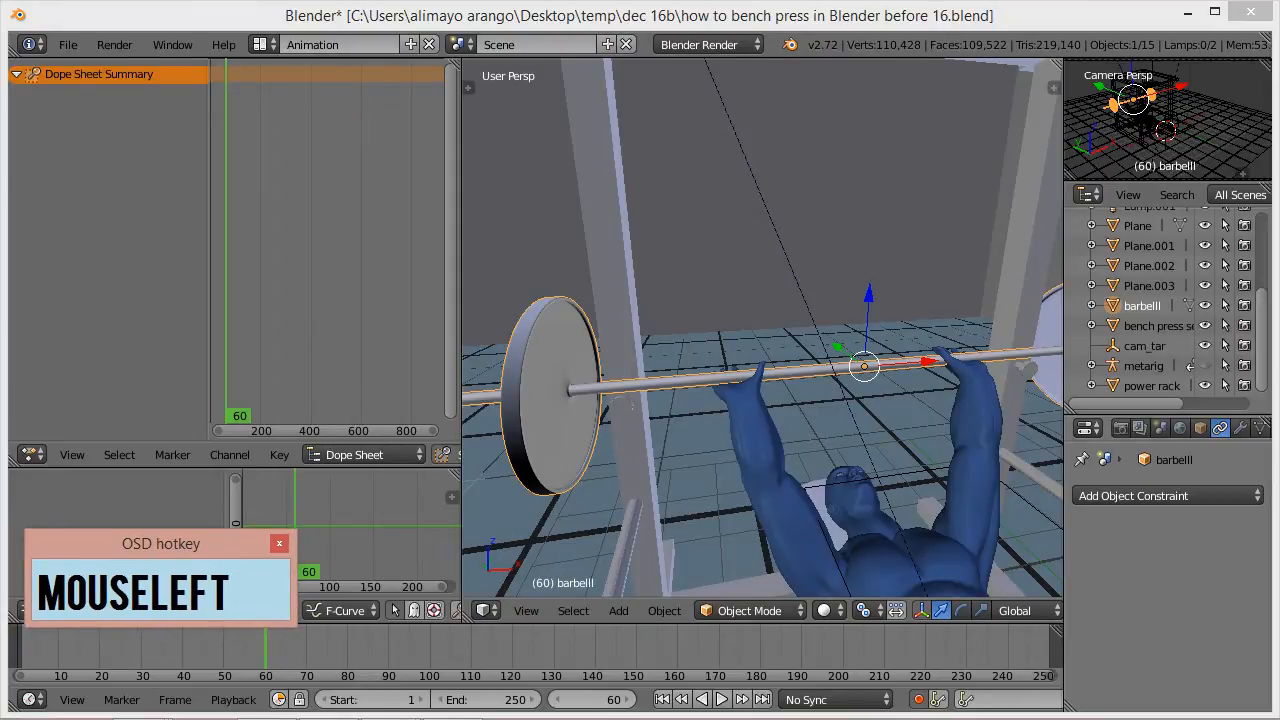
click(842, 93)
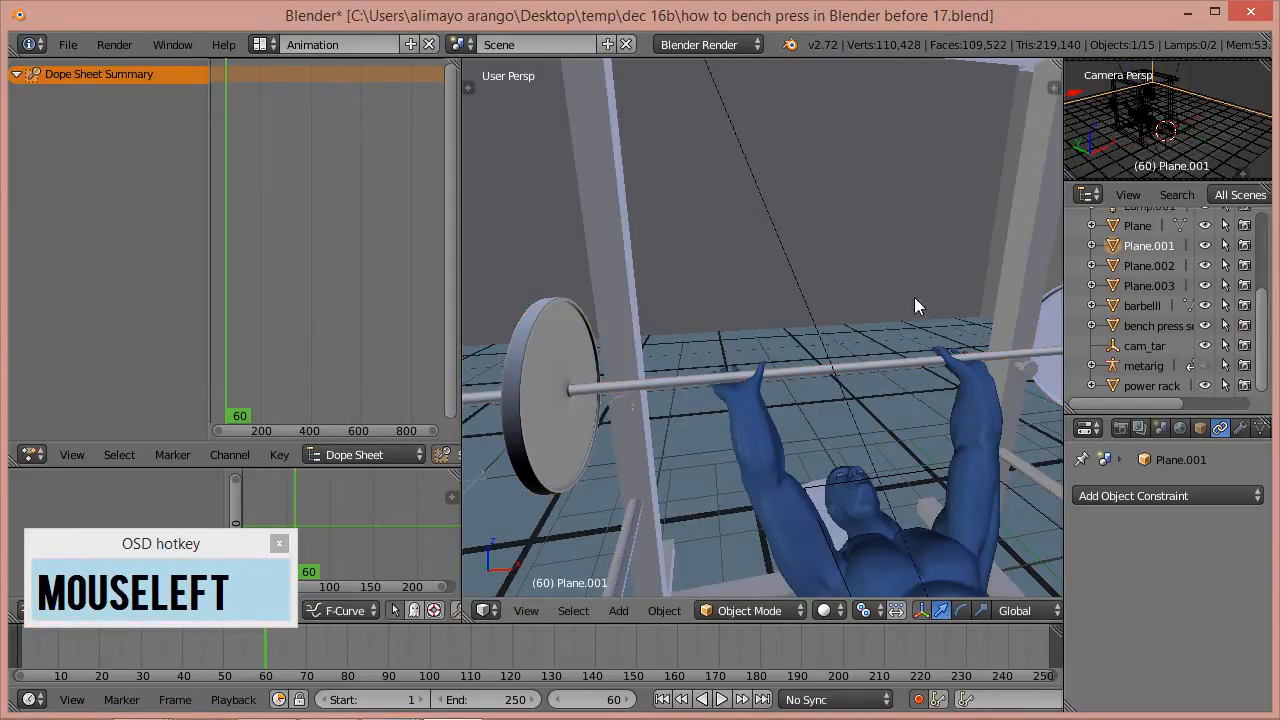
- Add a Child Of object constraint to Plane.001 and save the file as "how to bench press in Blender before 18.blend"
click(1236, 500)
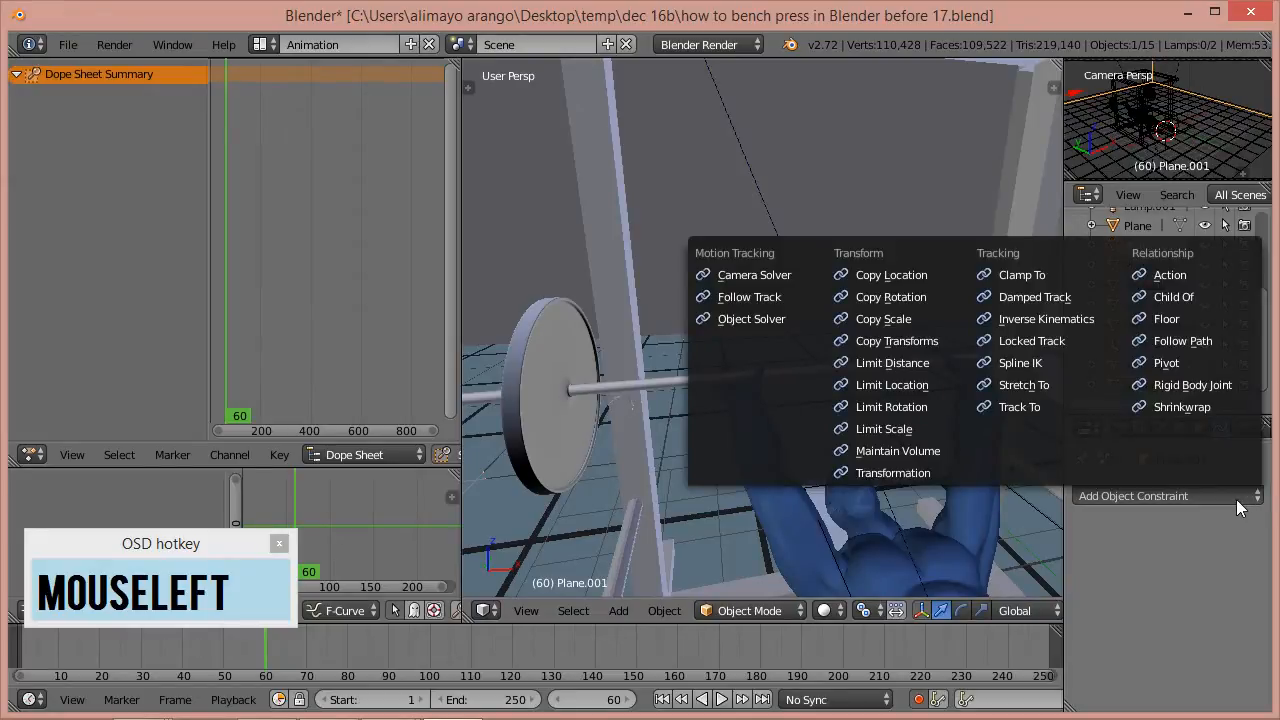
click(1190, 300)
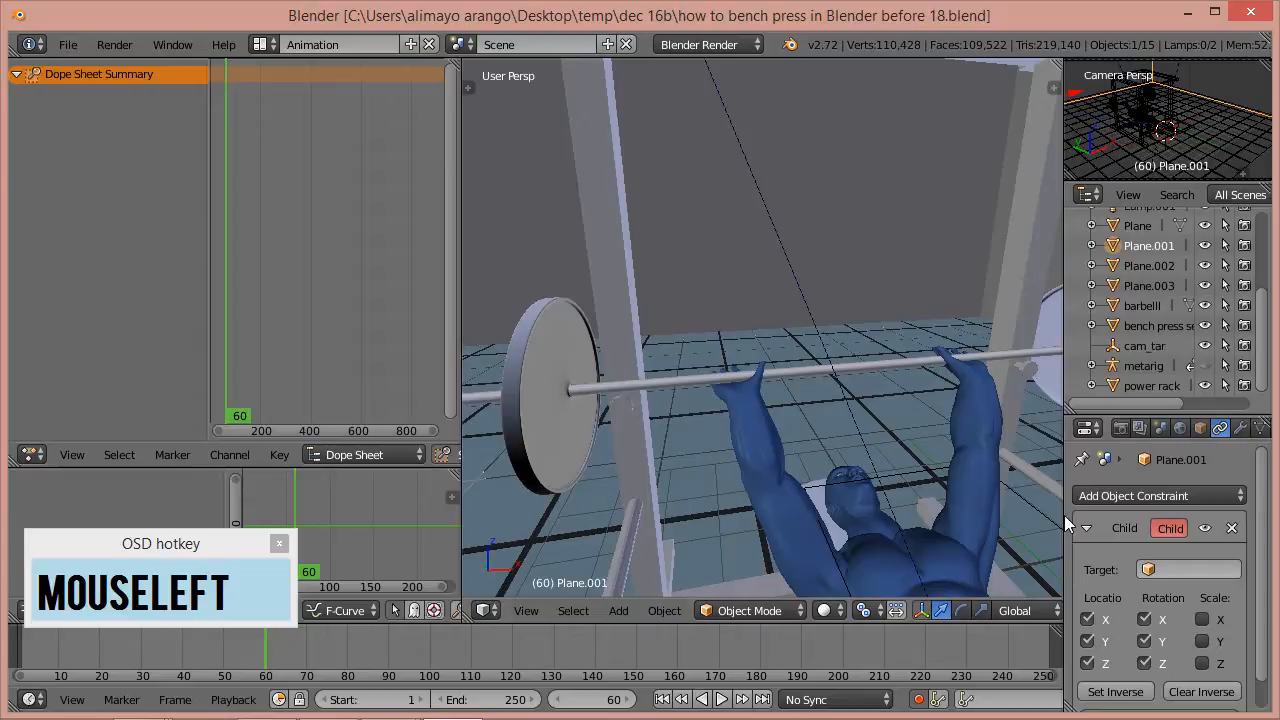
- Show the metarig, save the file as "how to bench press in Blender before 19.blend", and identify the right hand's hand.R bone in the Dope Sheet
click(771, 464)
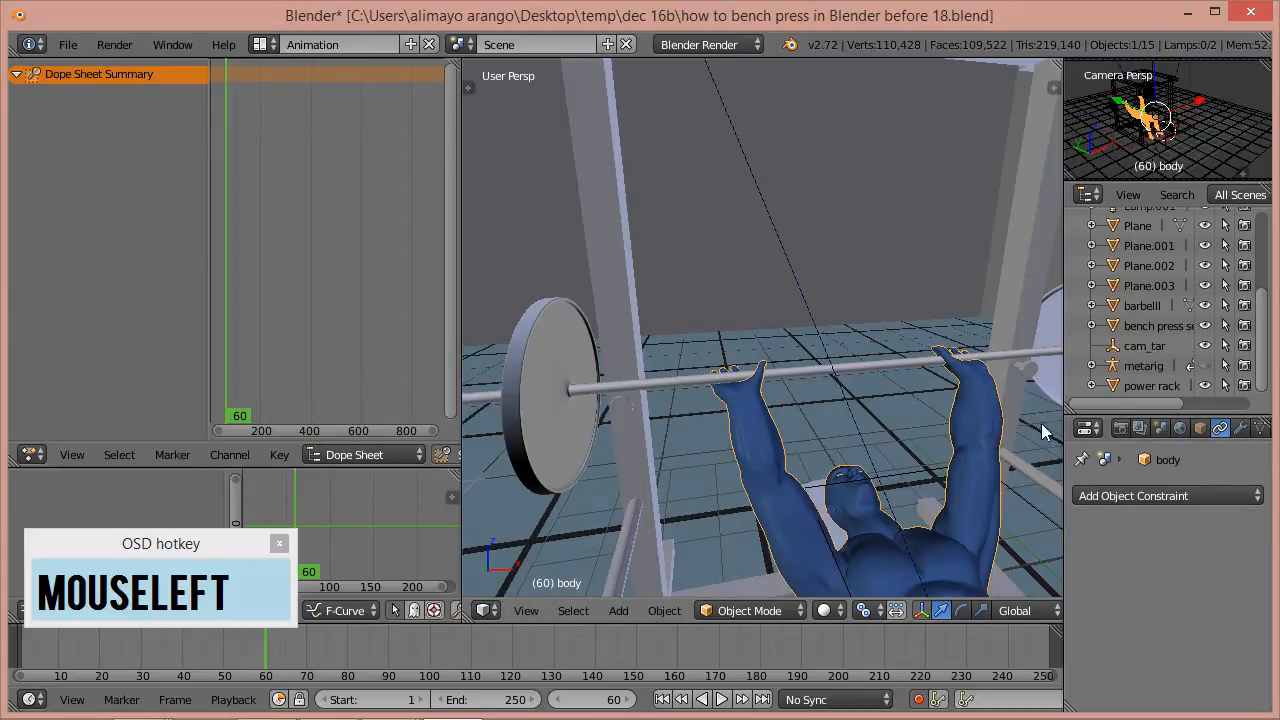
click(1205, 366)
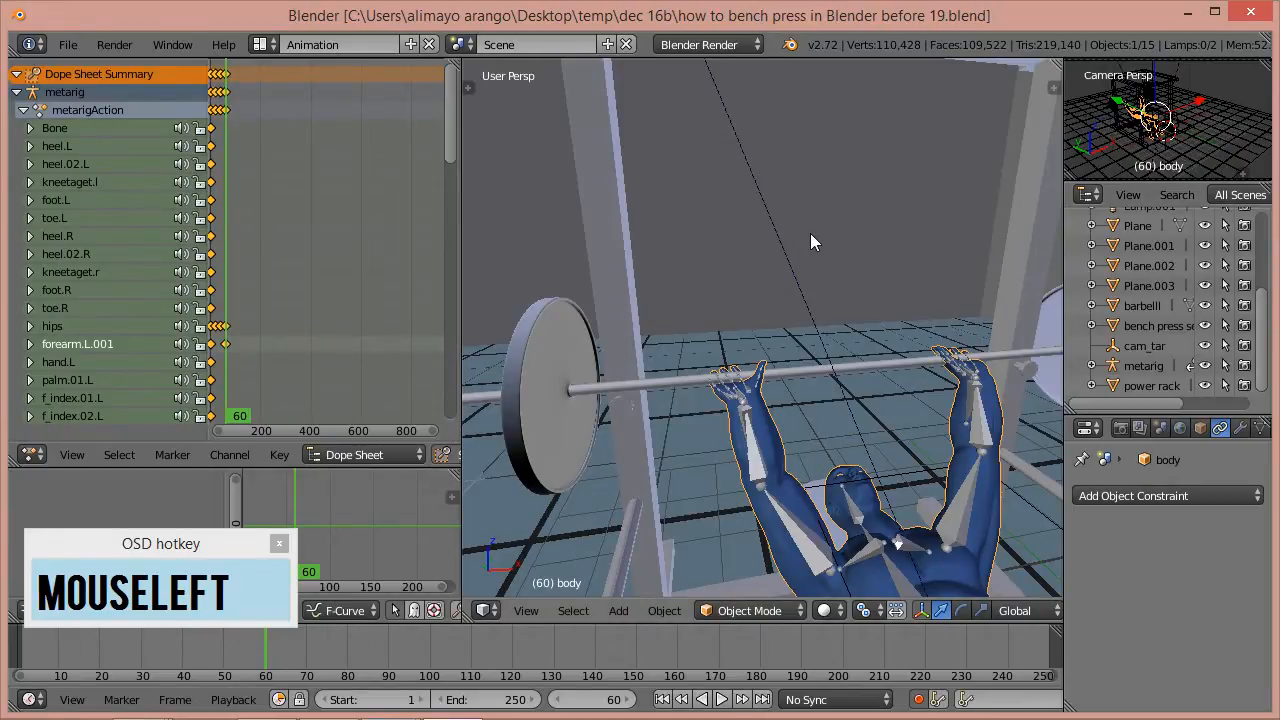
scroll(749, 347, up, 4)
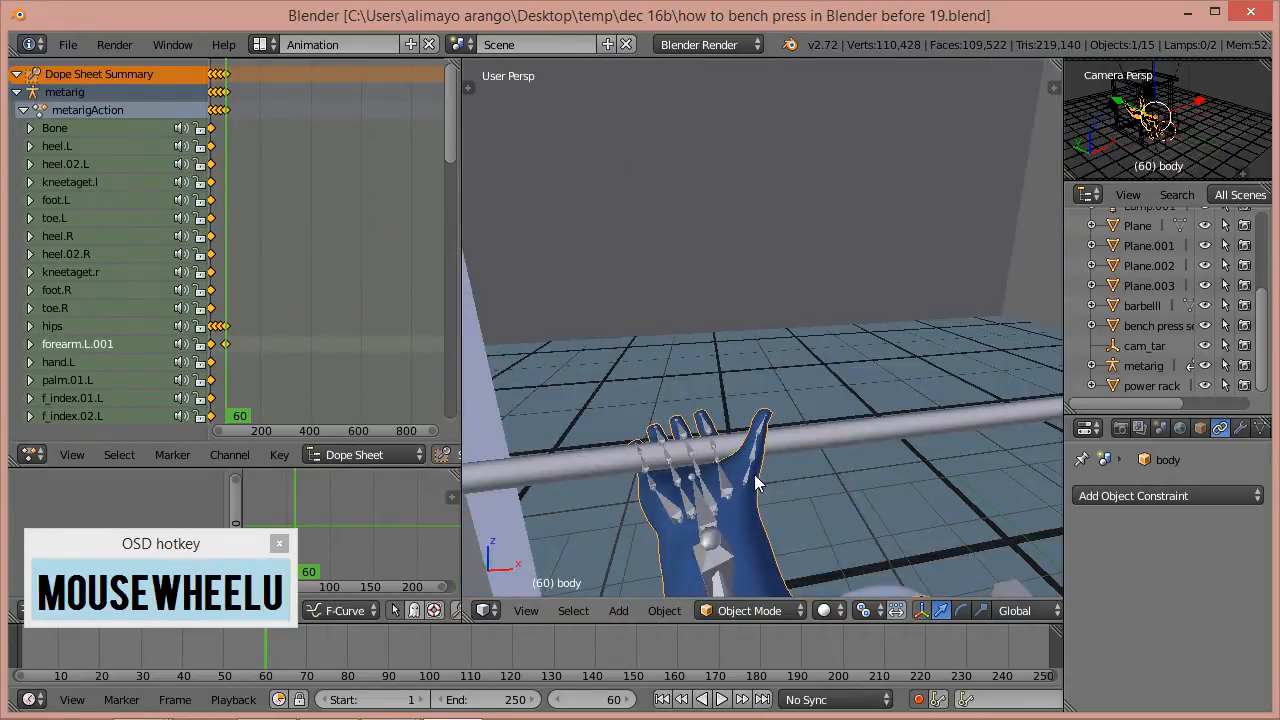
click(704, 514)
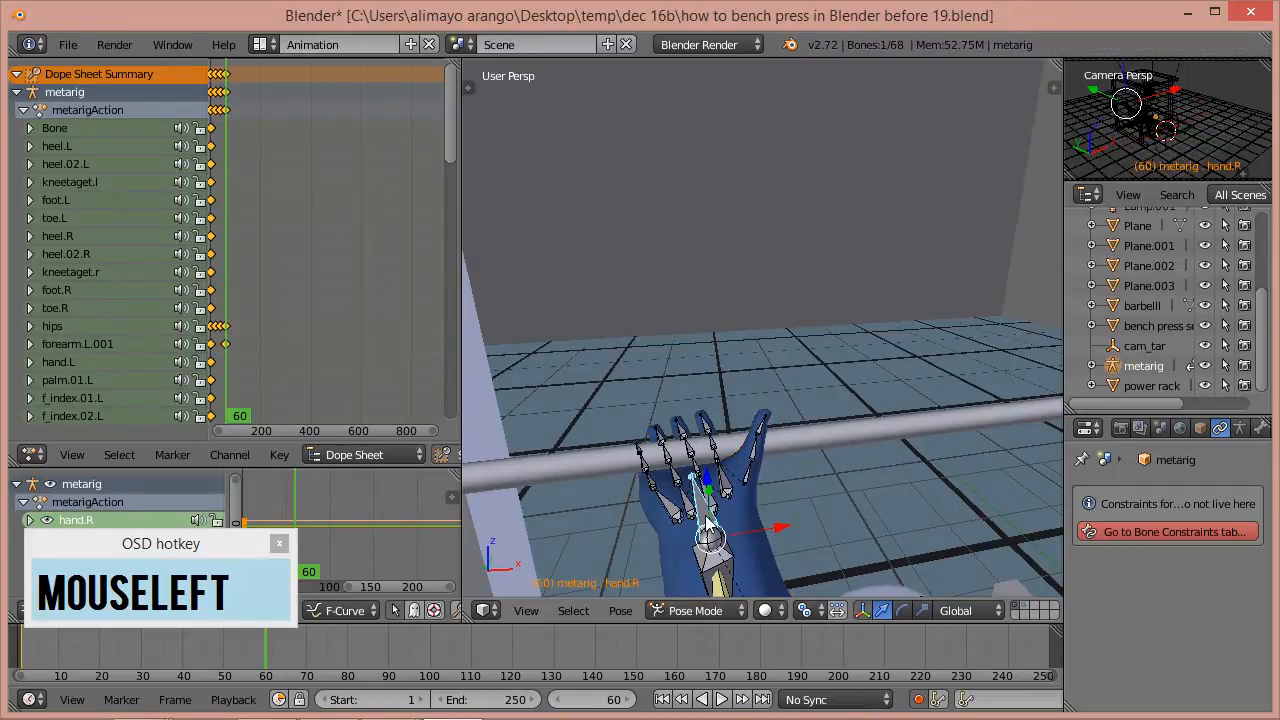
drag(452, 109, 266, 253)
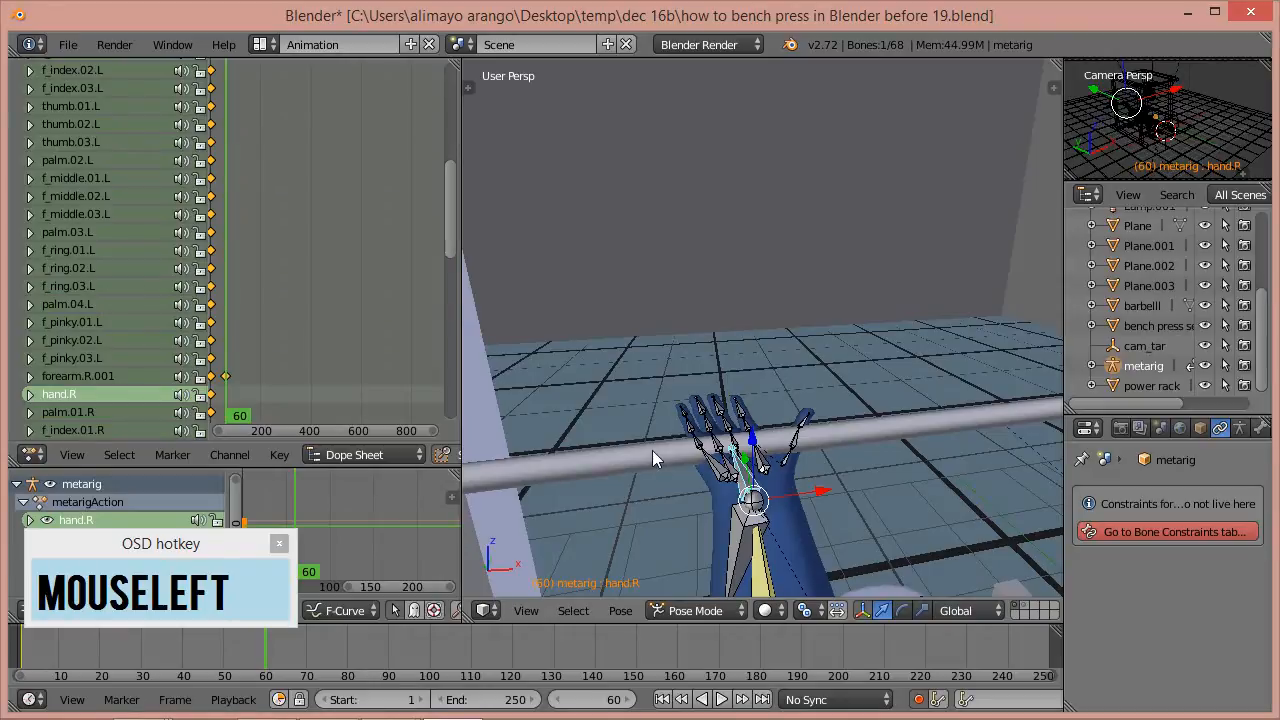
- Target the barbell's Child Of constraint to the metarig's hand.R bone and save the file as "how to bench press in Blender before 22.blend"
click(845, 438)
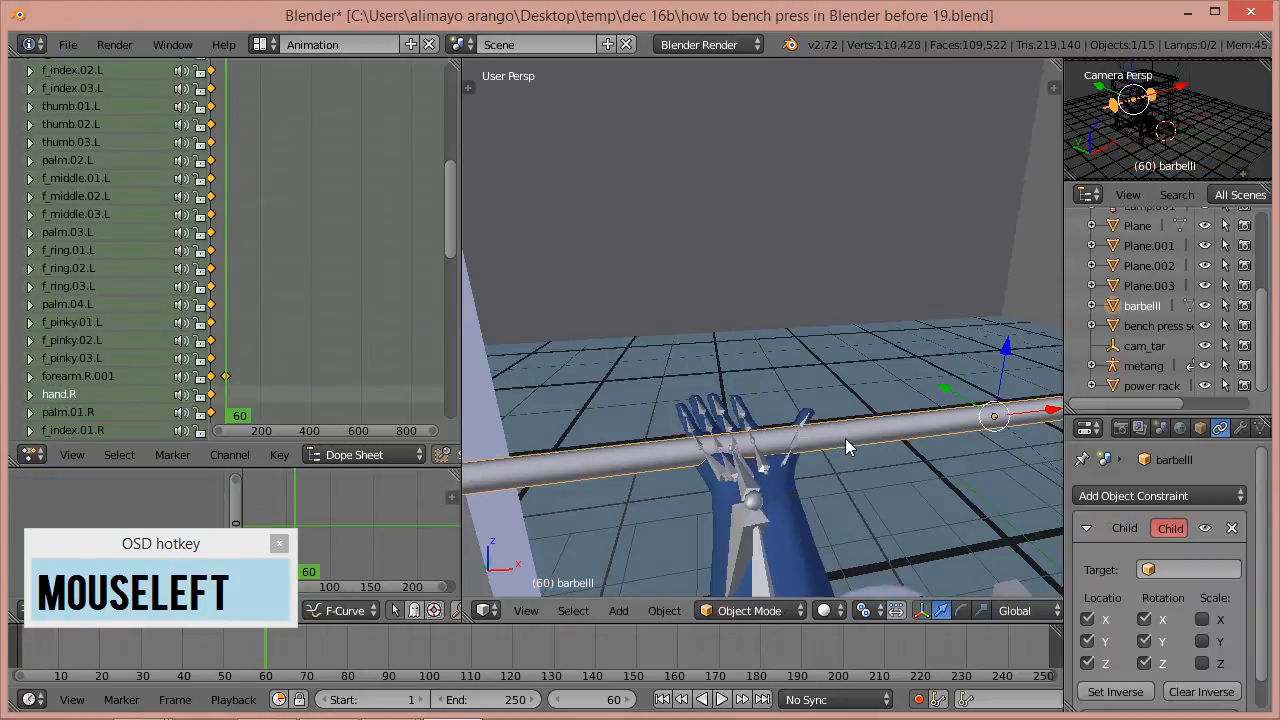
click(1158, 570)
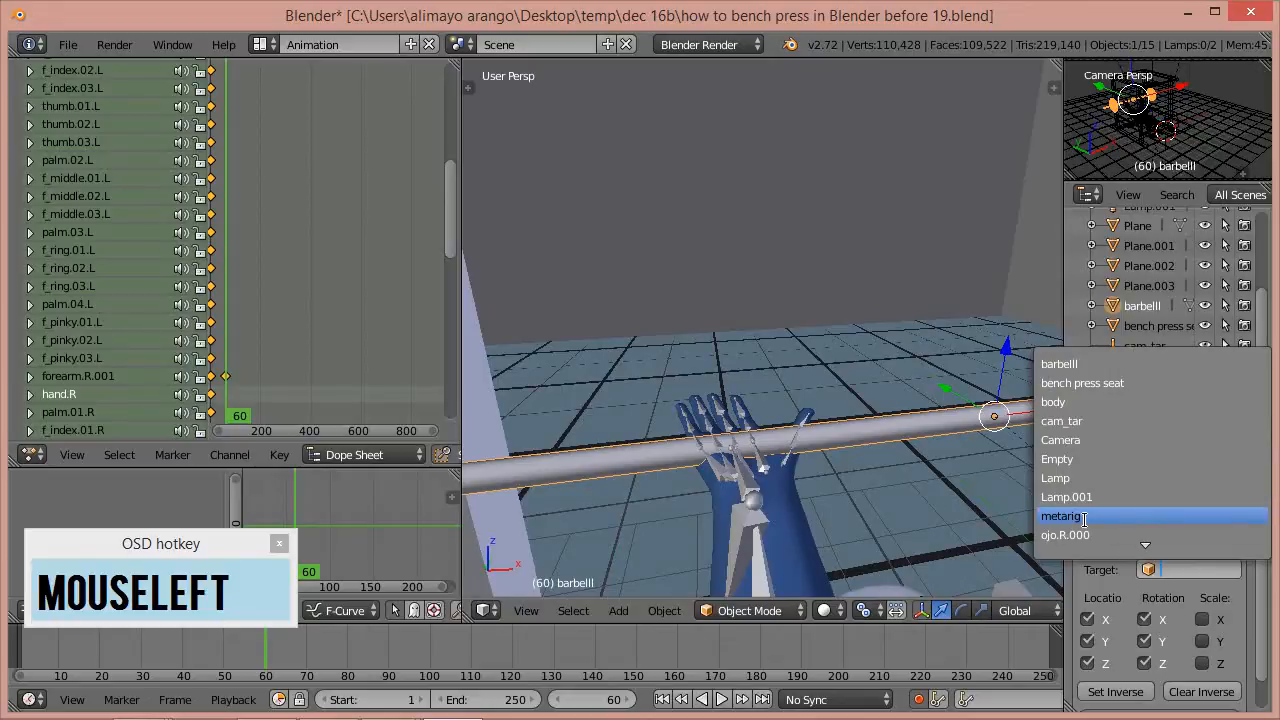
click(1084, 518)
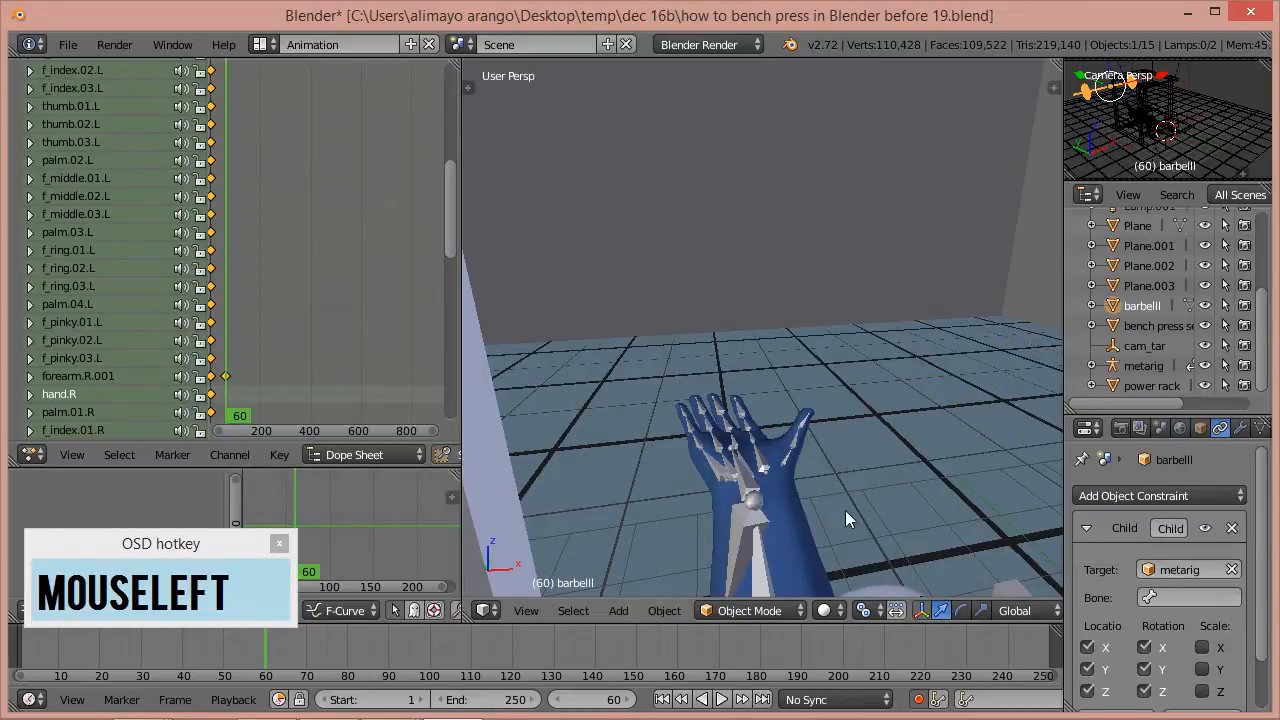
click(1152, 598)
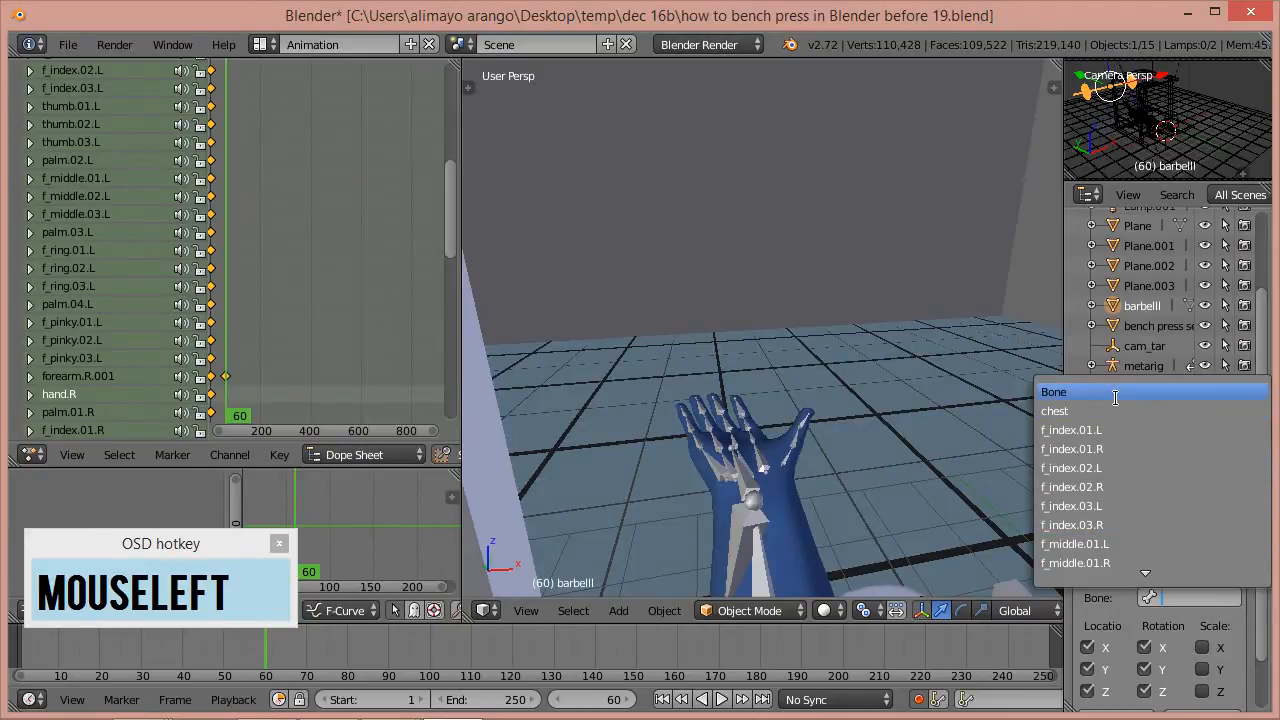
scroll(1080, 500, down, 5)
scroll(1108, 540, down, 12)
scroll(1115, 557, down, 19)
scroll(1115, 557, down, 5)
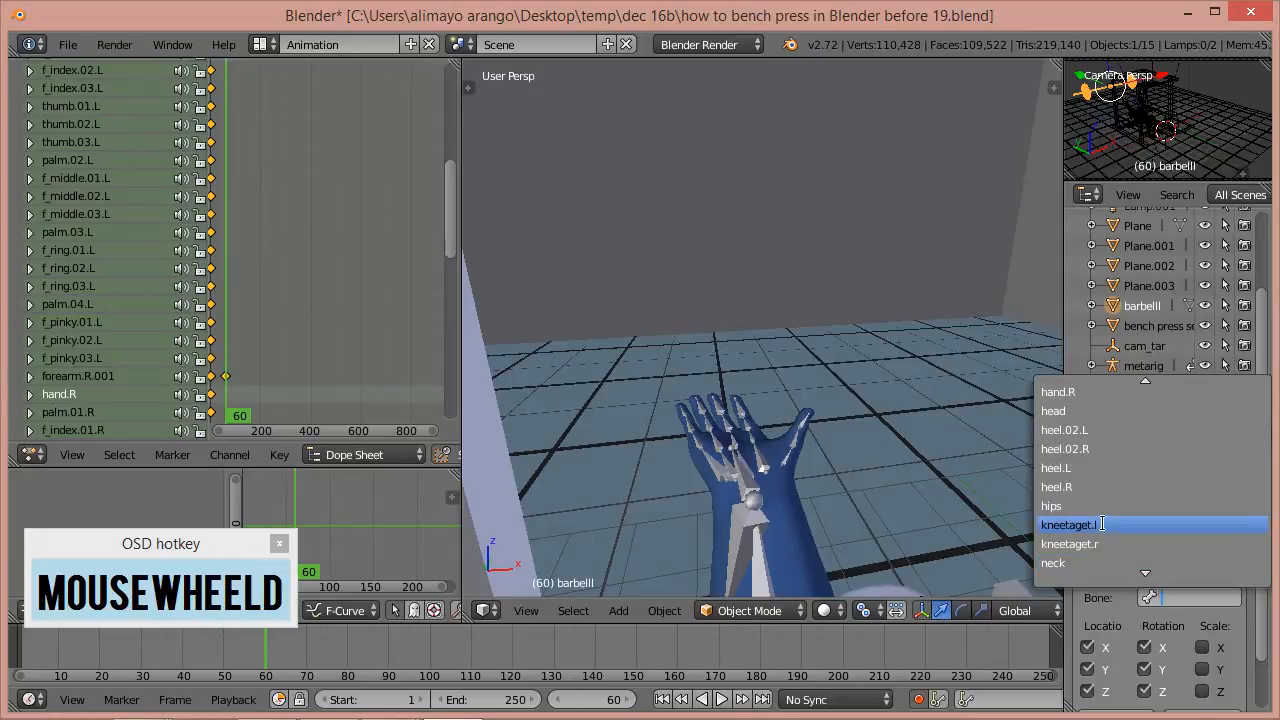
click(1082, 392)
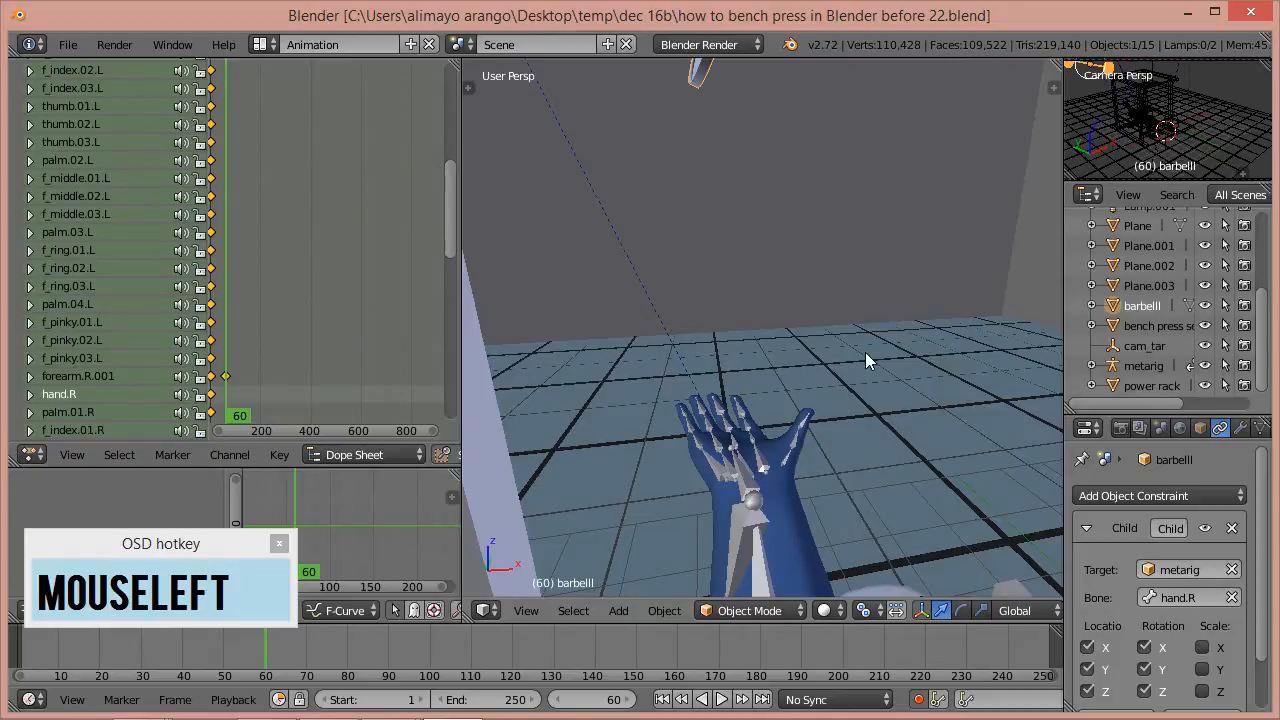
- Set the inverse of the barbell's Child Of constraint and save the file as "how to bench press in Blender before 23.blend"
drag(1265, 490, 1263, 556)
click(1124, 659)
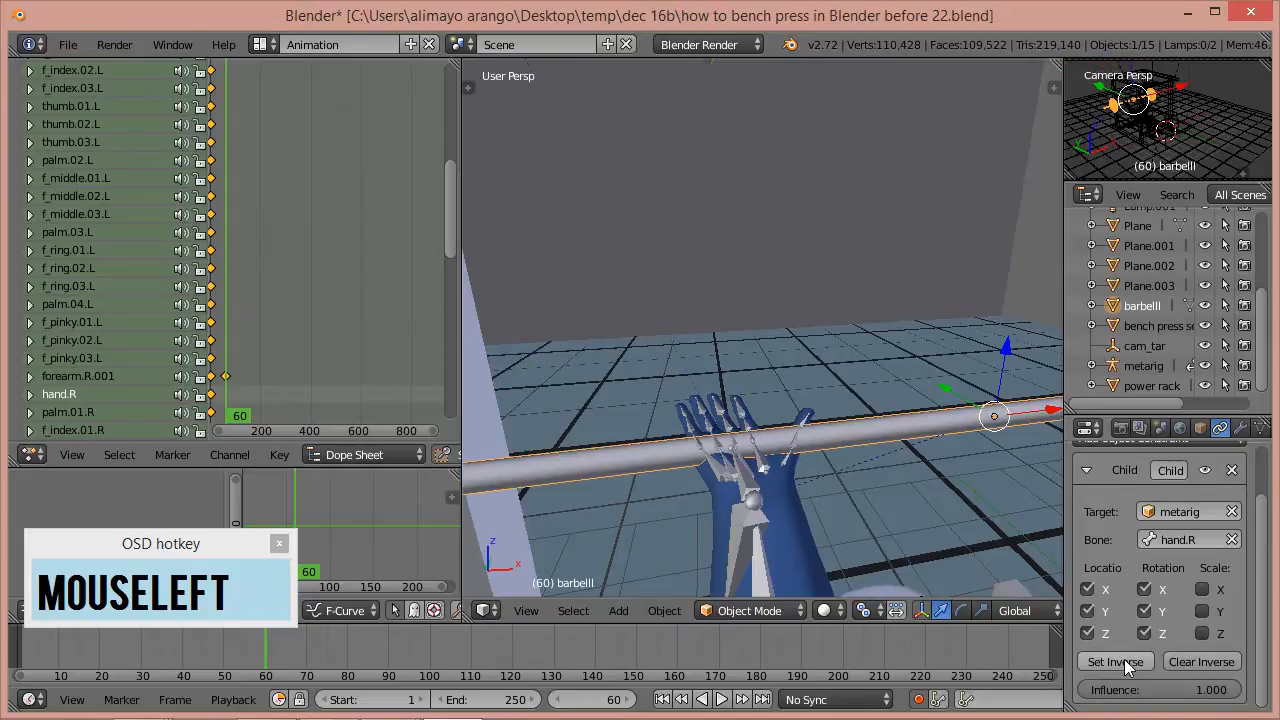
scroll(918, 519, down, 5)
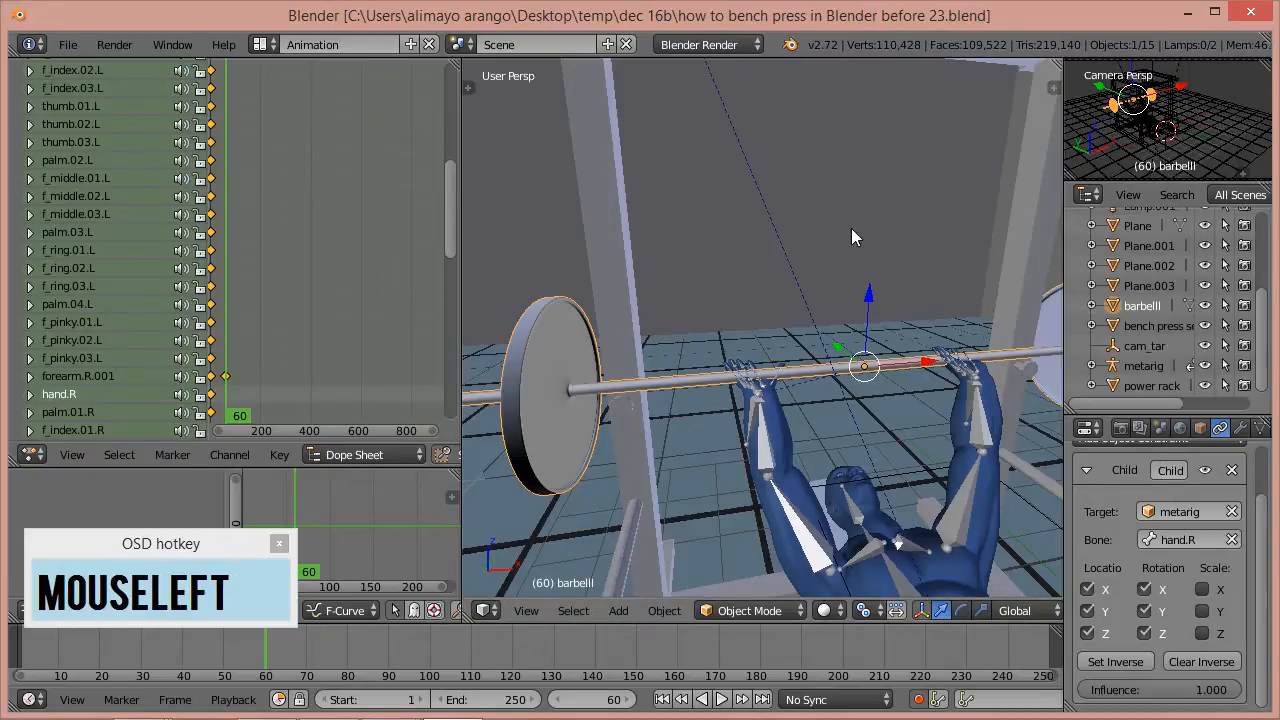
- With the metarig hidden, advance the timeline to frame 70 and save the file as "how to bench press in Blender before 25.blend"
click(1205, 365)
middle_drag(828, 413, 804, 469)
drag(231, 543, 223, 498)
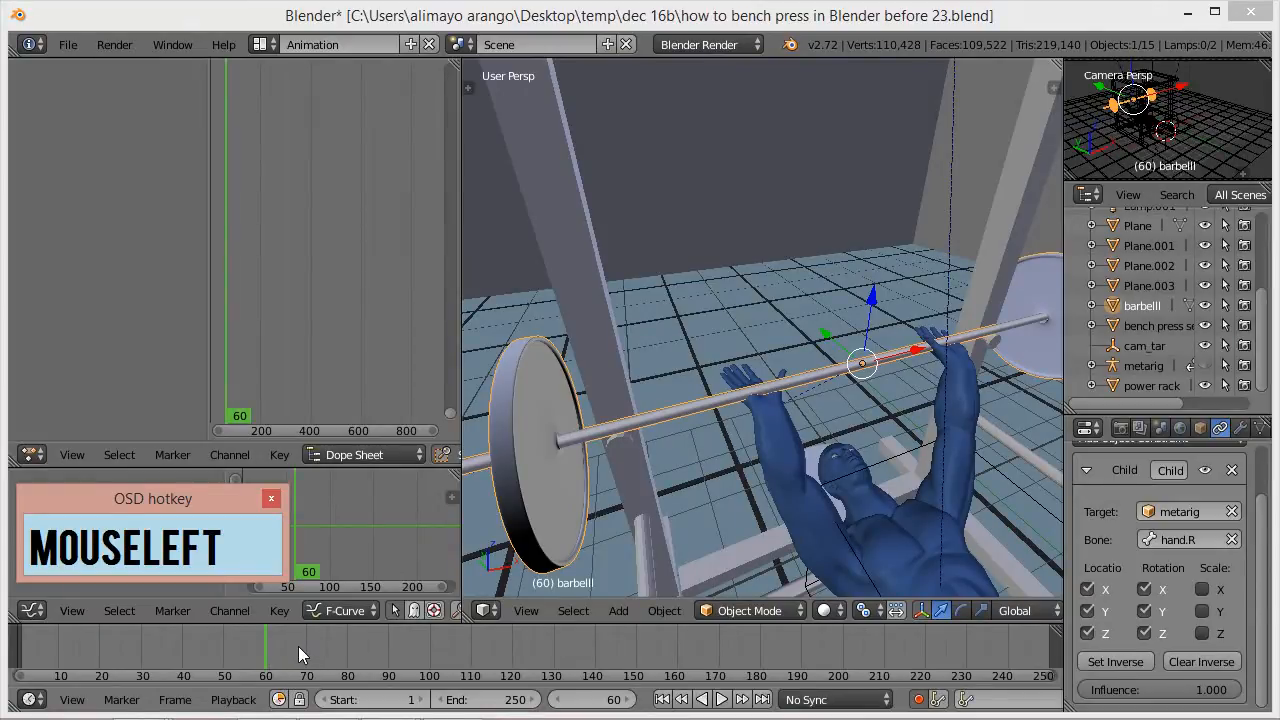
key(shift)
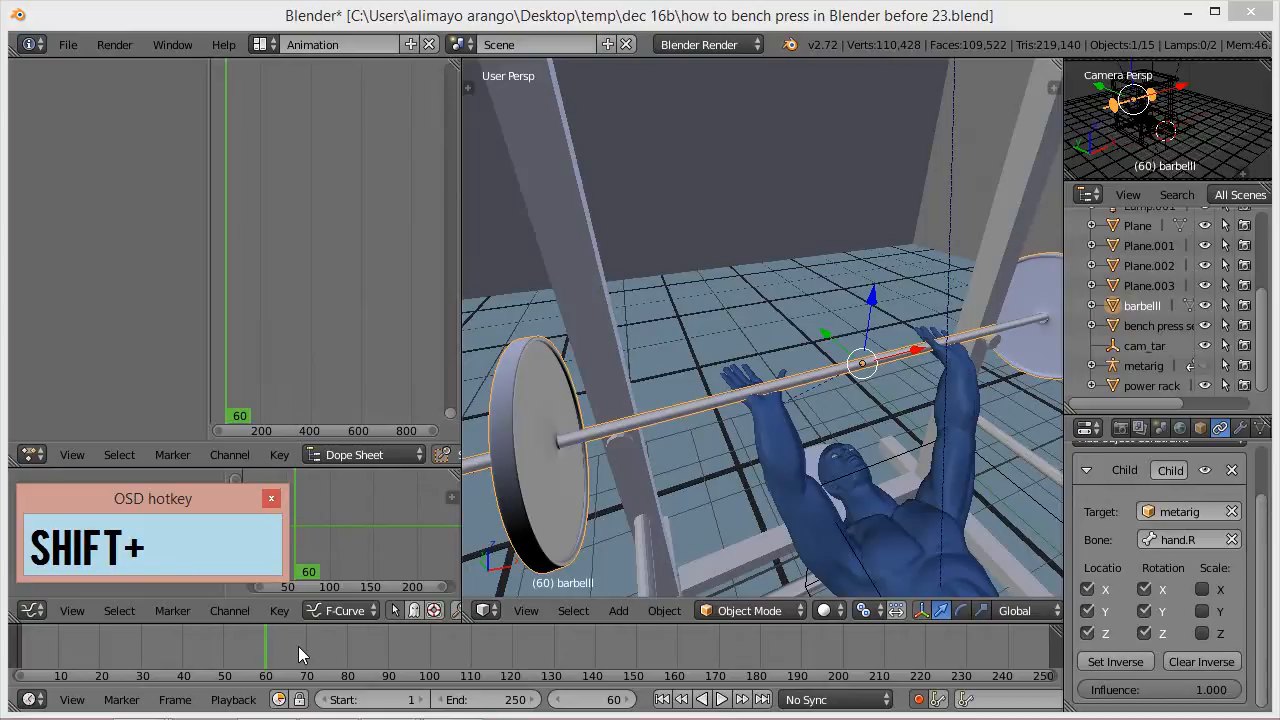
key(shift+Up)
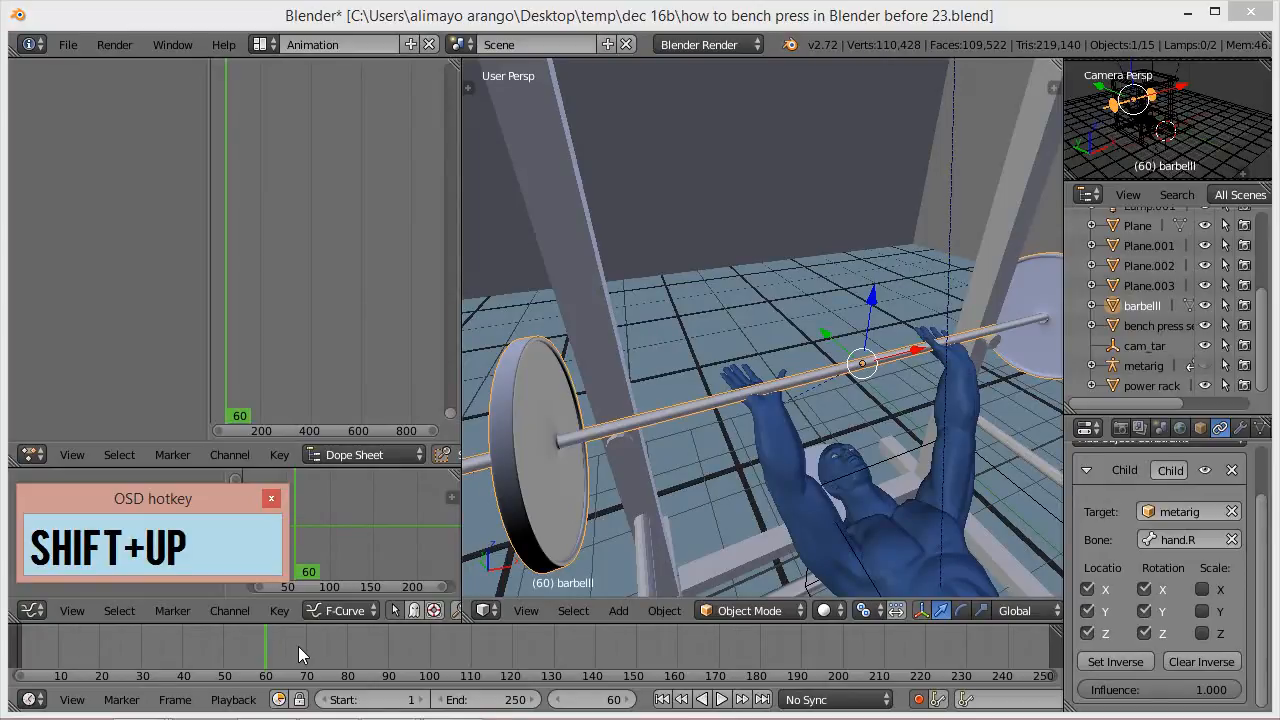
click(298, 646)
key(shift)
key(shift+Up)
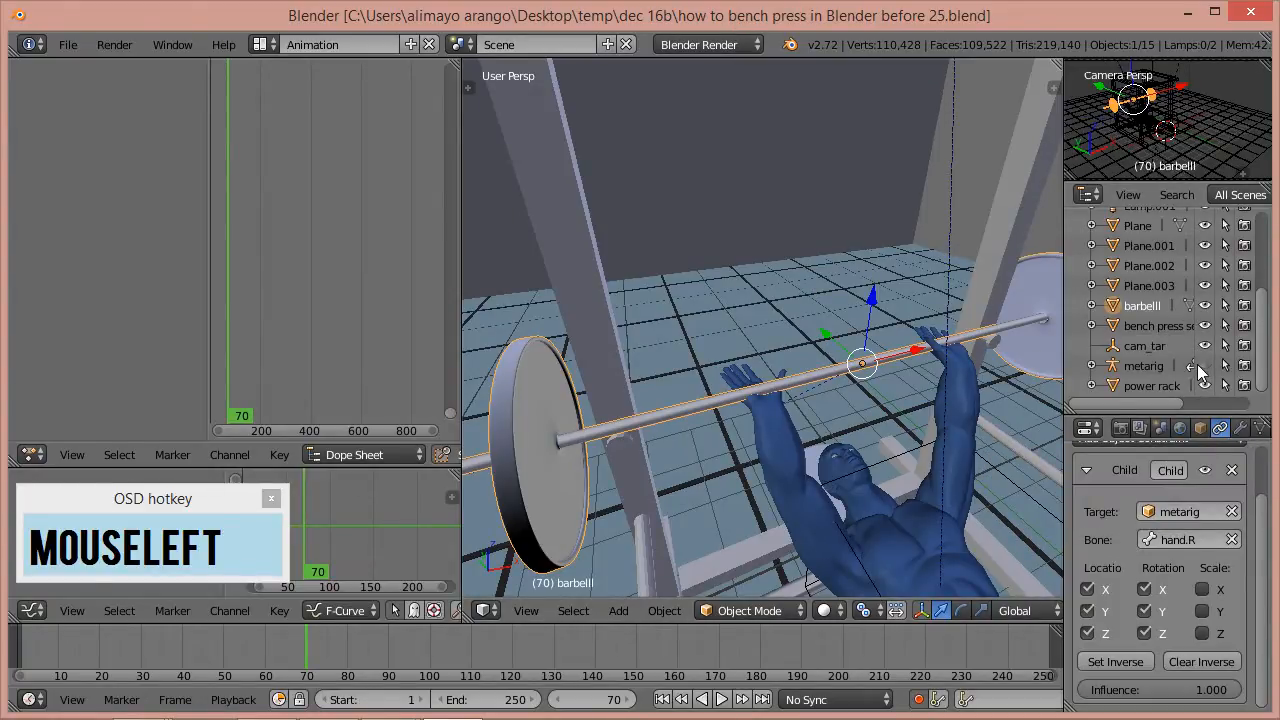
- Show the metarig, circle-select the right hand's four finger bone chains, and save the file as "how to bench press in Blender before 26.blend"
click(1205, 365)
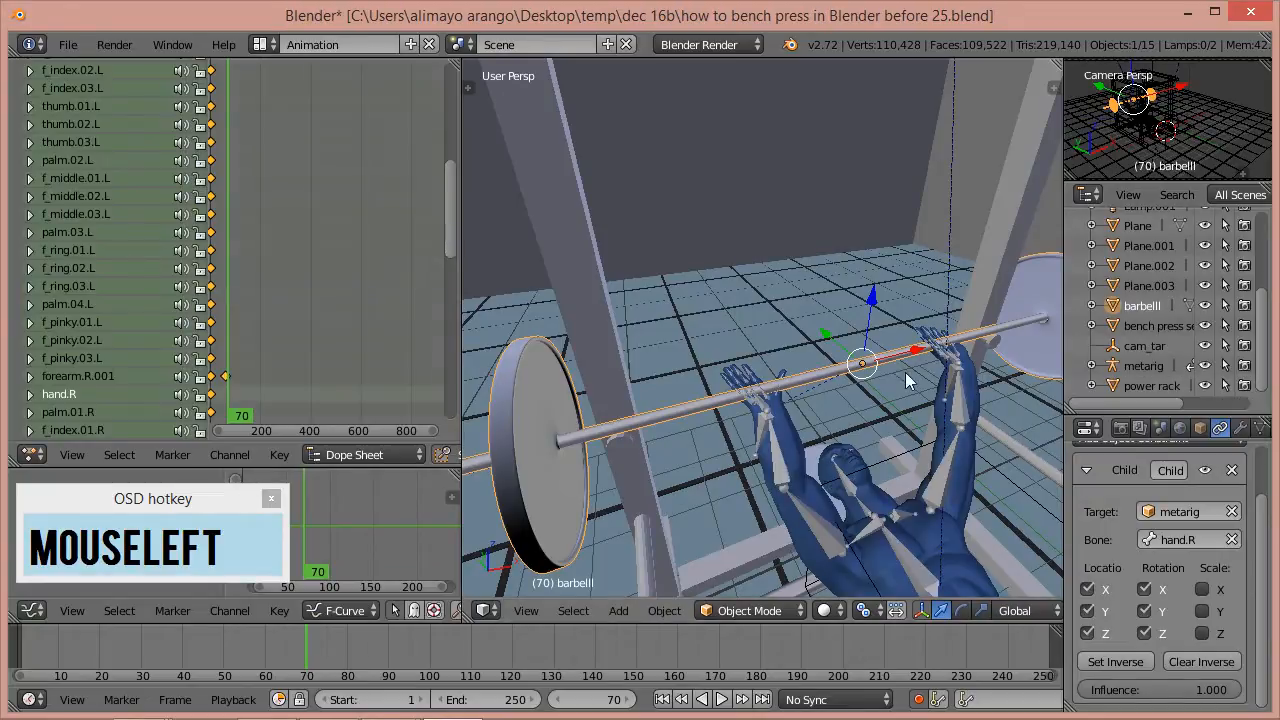
scroll(771, 442, down, 3)
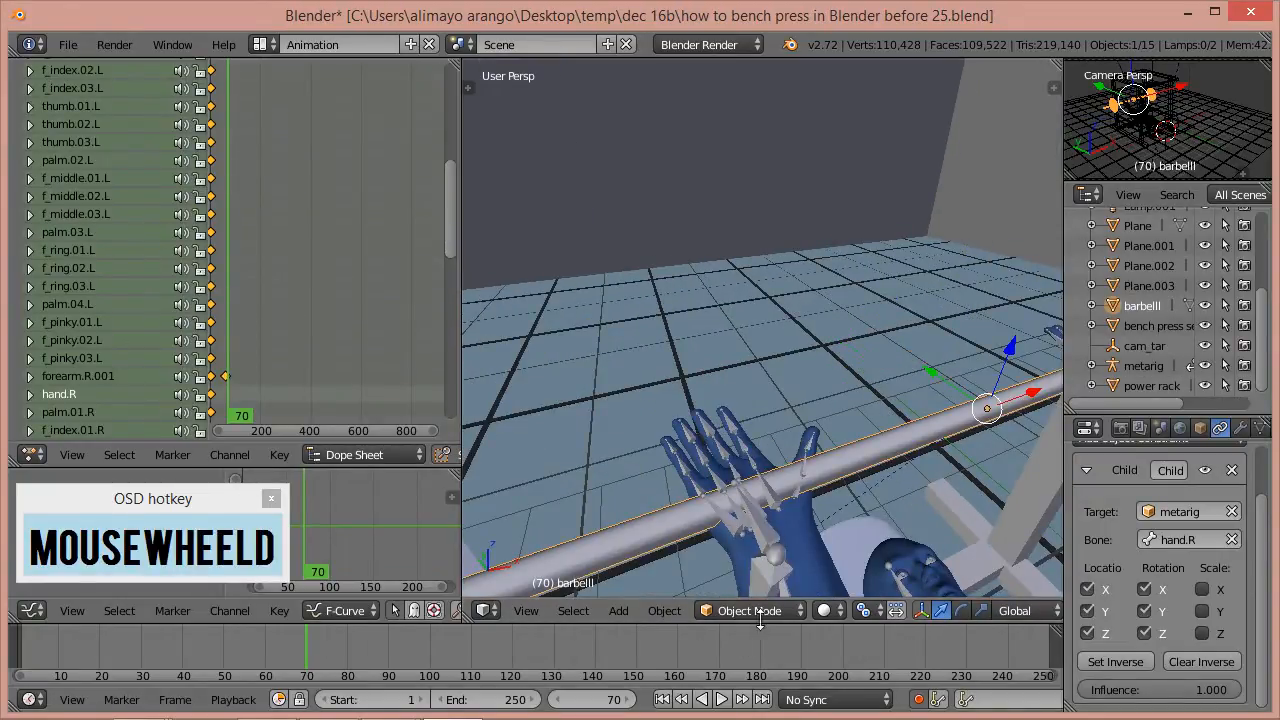
click(772, 545)
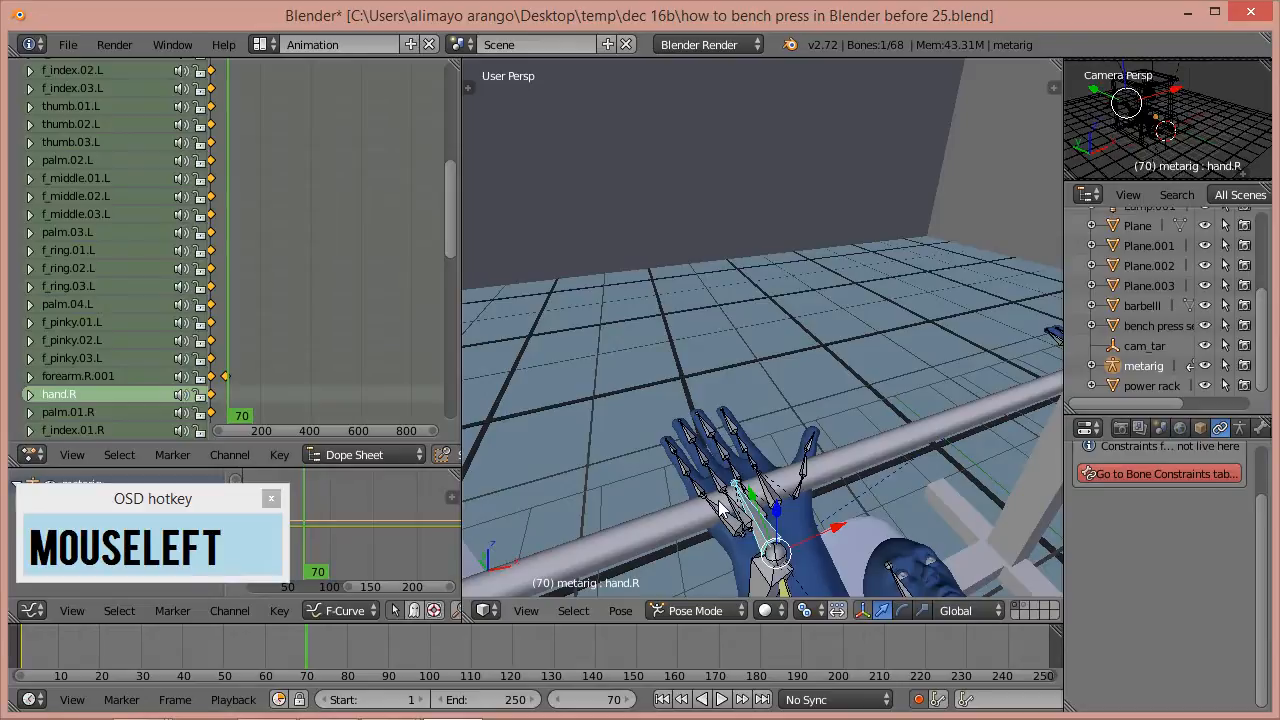
key(a)
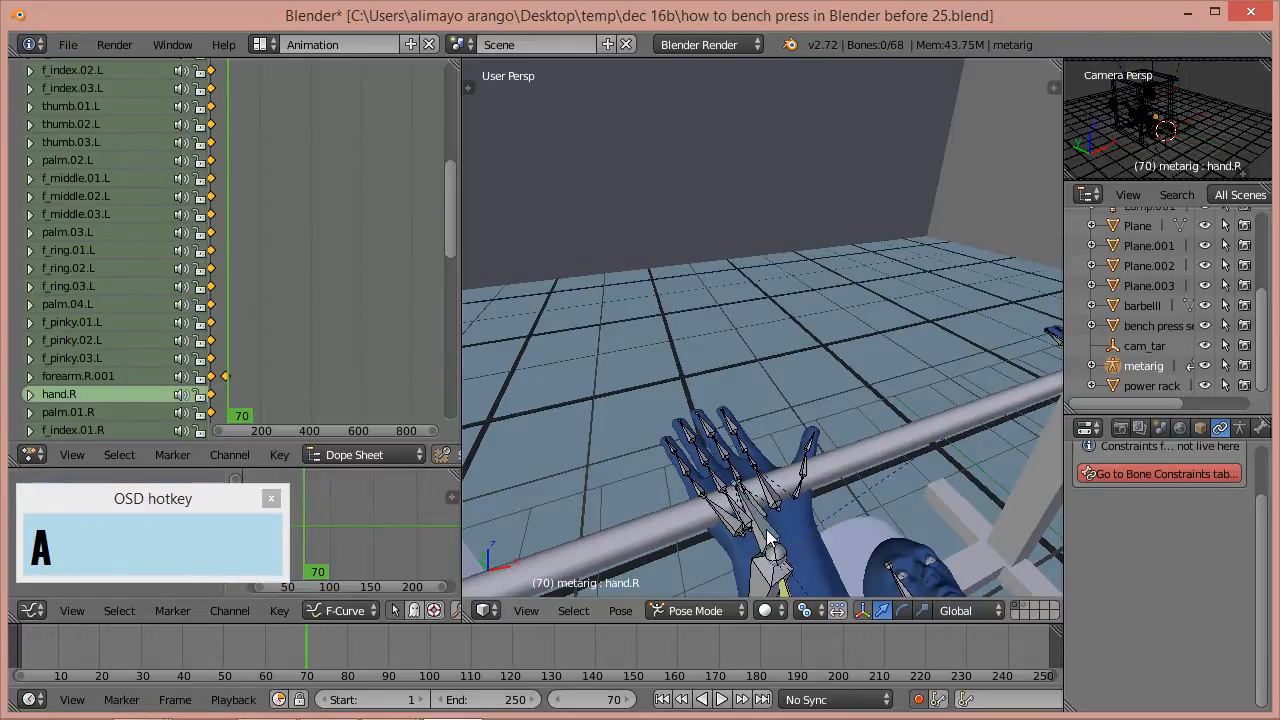
key(c)
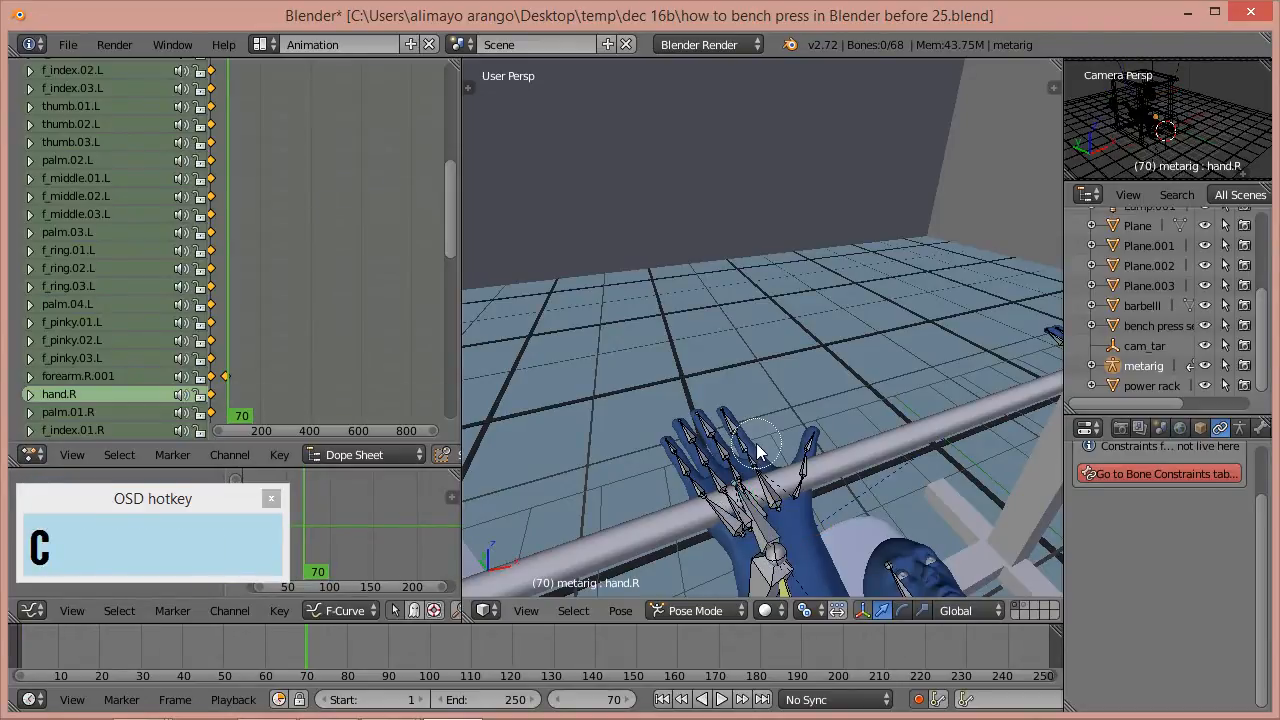
mouse_move(752, 446)
mouse_down()
mouse_move(690, 458)
mouse_move(724, 456)
mouse_up()
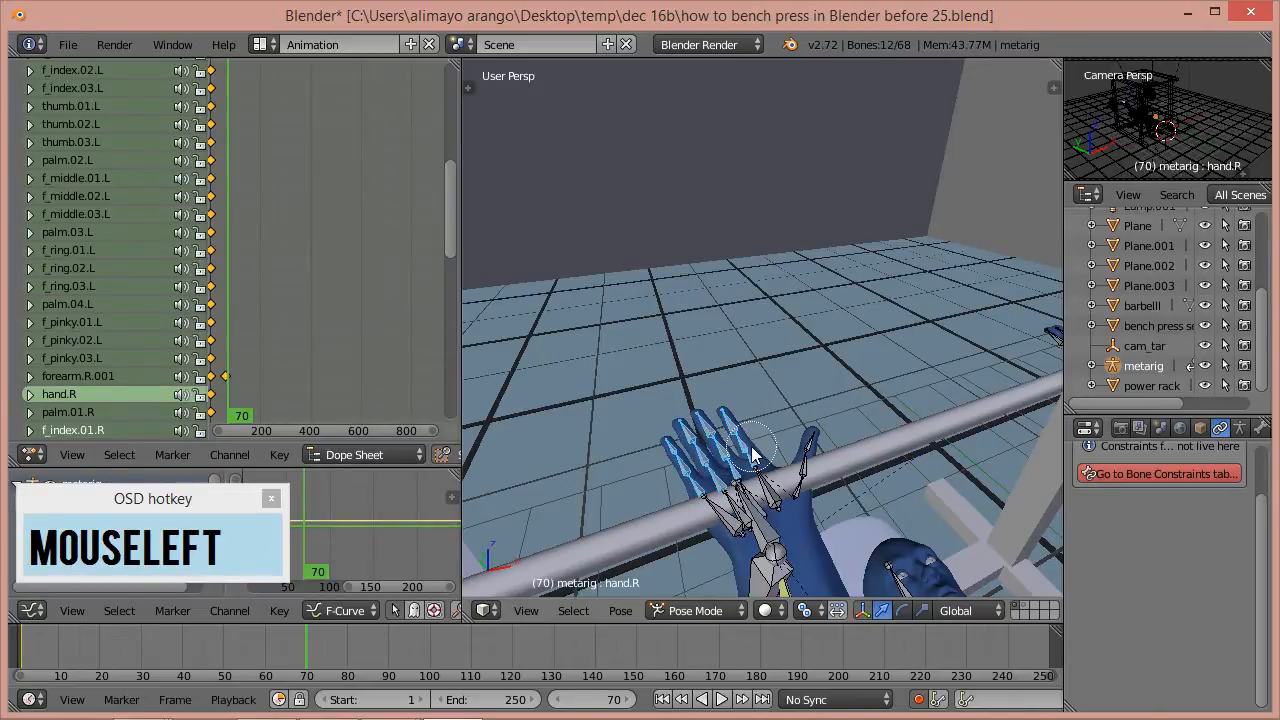
right_click(724, 456)
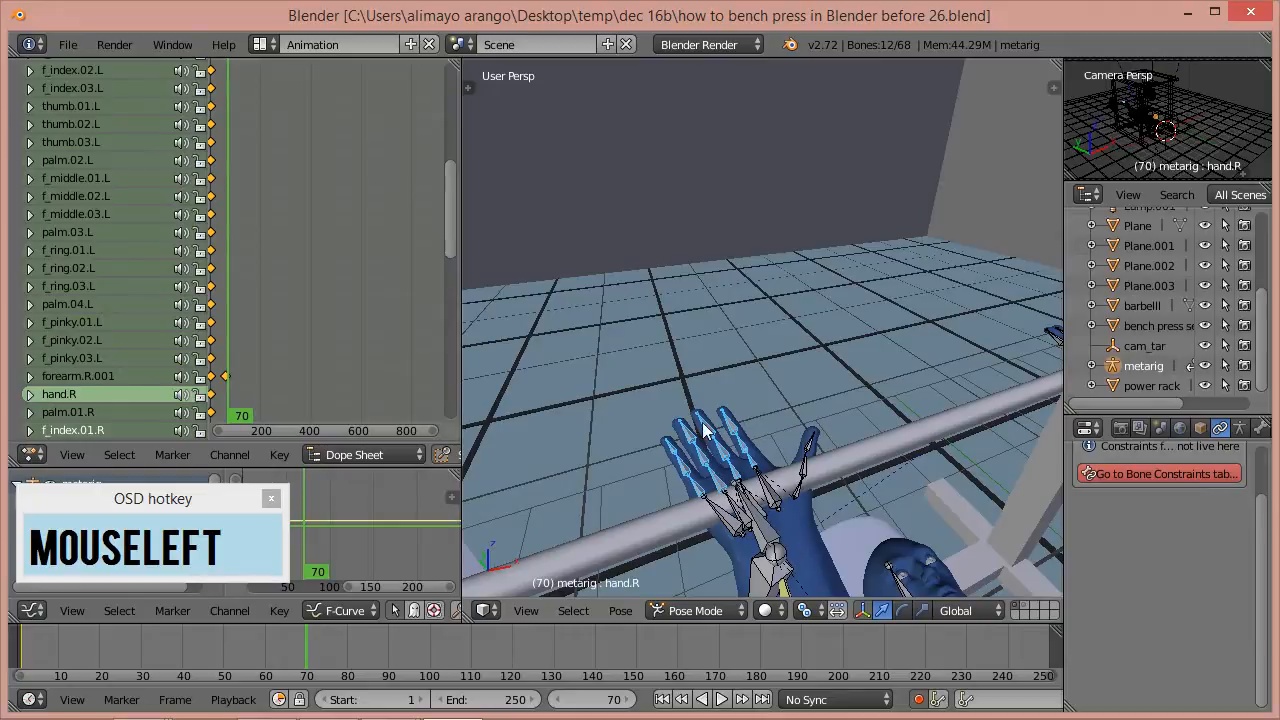
- Using Individual Origins as the pivot, rotate the right finger bones around global X to curl them over the bar, hiding the metarig for the final adjustment
click(815, 612)
click(848, 522)
click(806, 610)
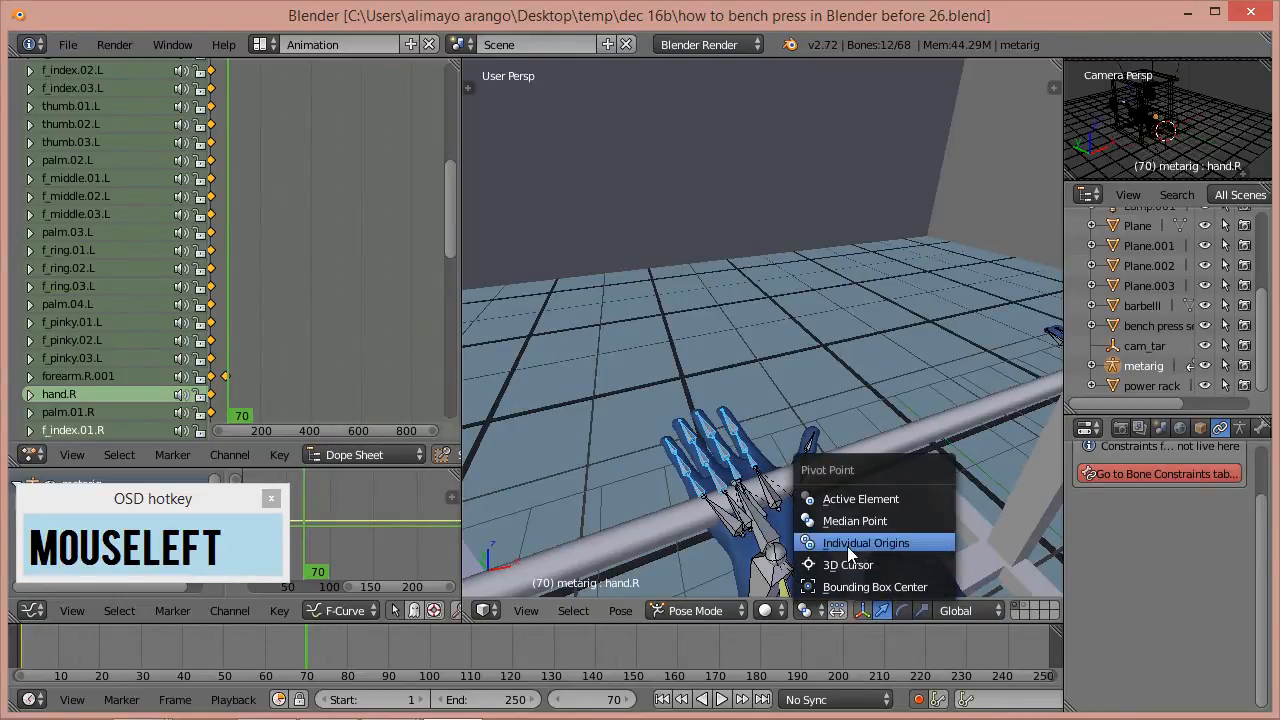
click(884, 545)
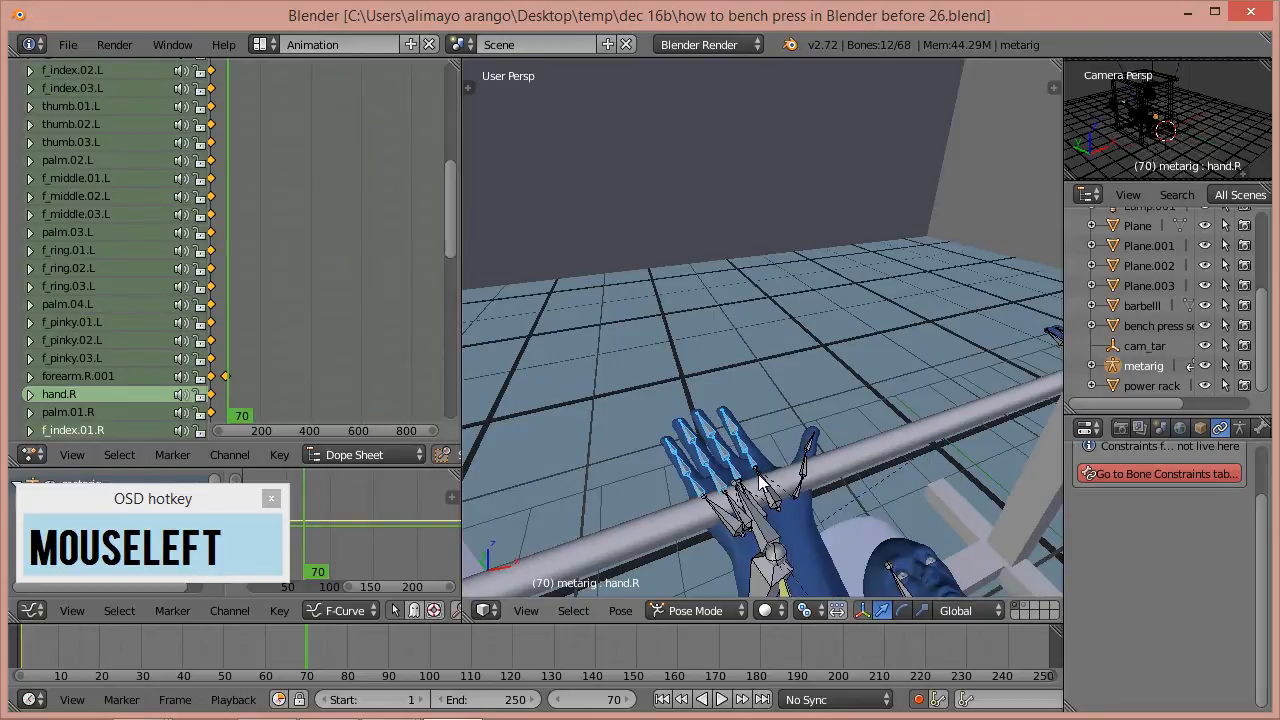
click(903, 612)
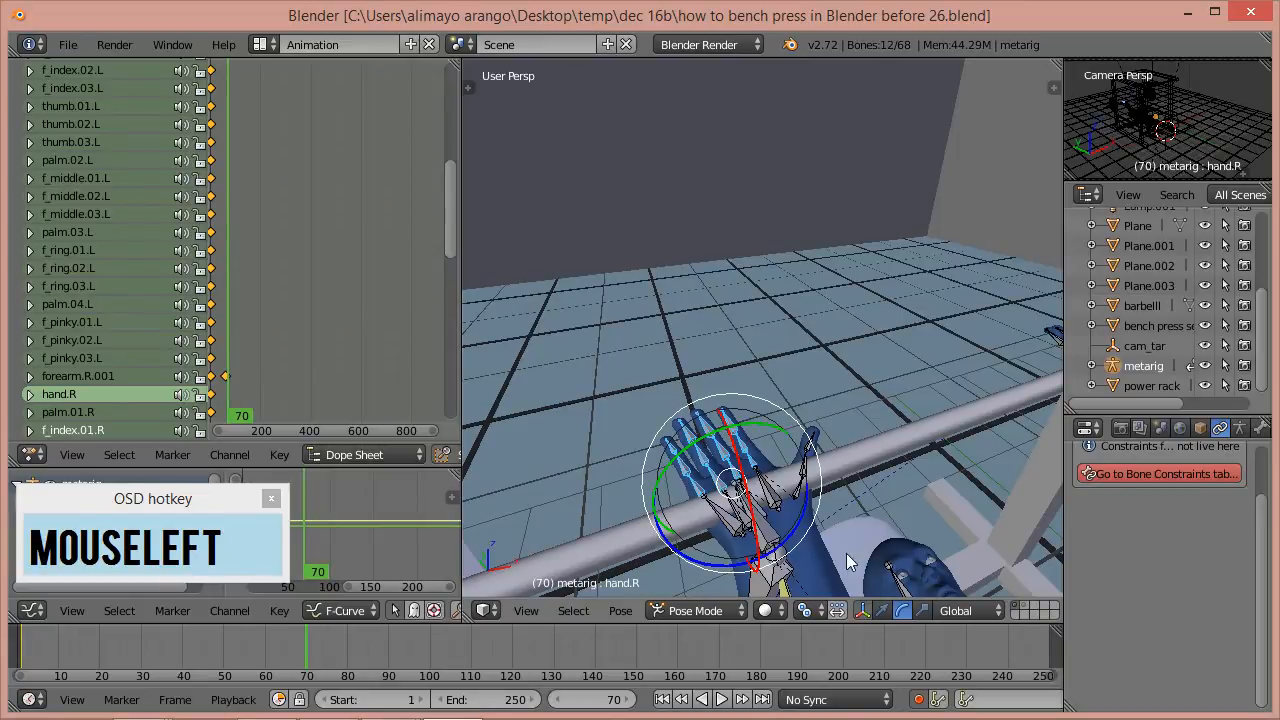
mouse_move(730, 440)
mouse_down()
mouse_move(745, 484)
mouse_move(745, 440)
mouse_move(716, 436)
mouse_move(740, 460)
mouse_up()
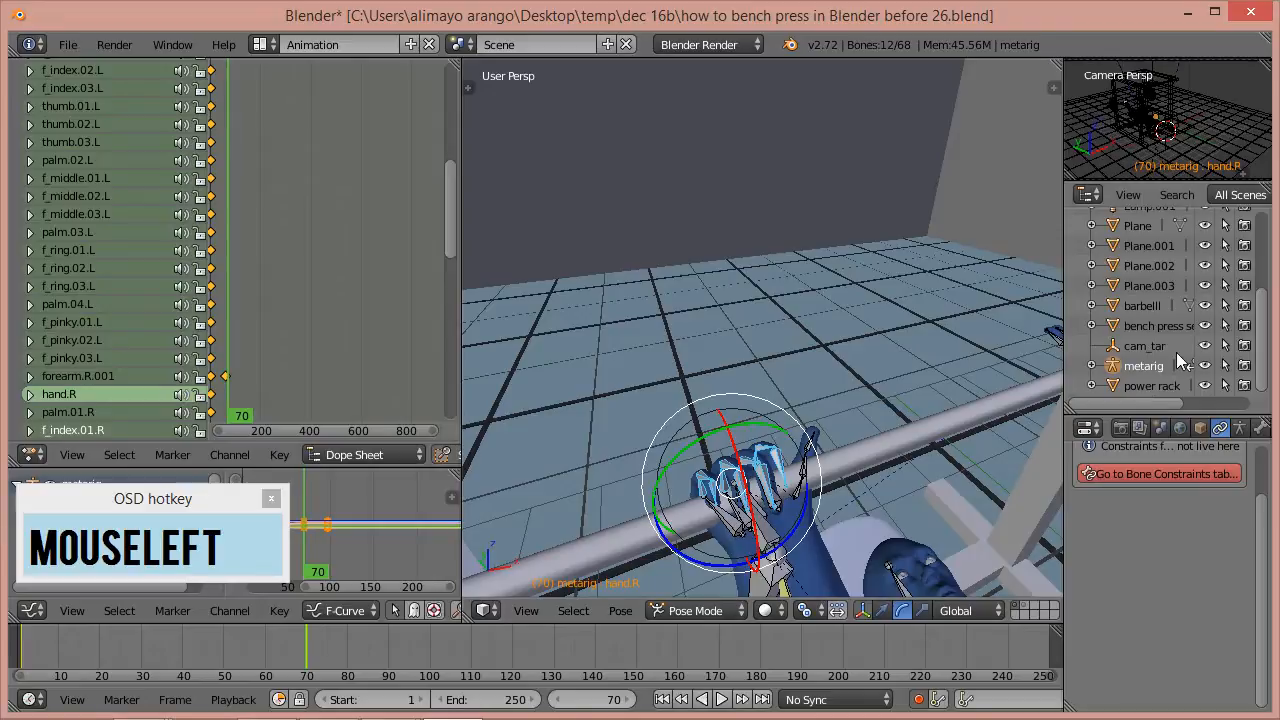
click(1206, 364)
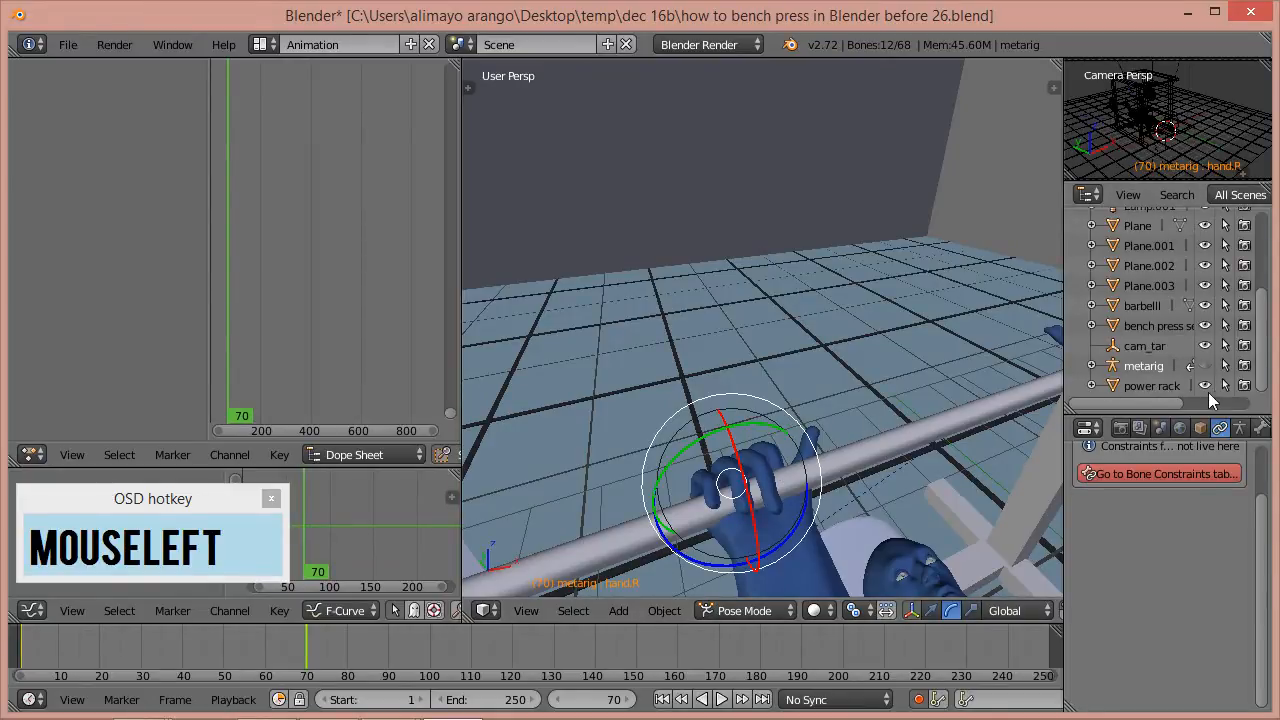
drag(751, 478, 736, 448)
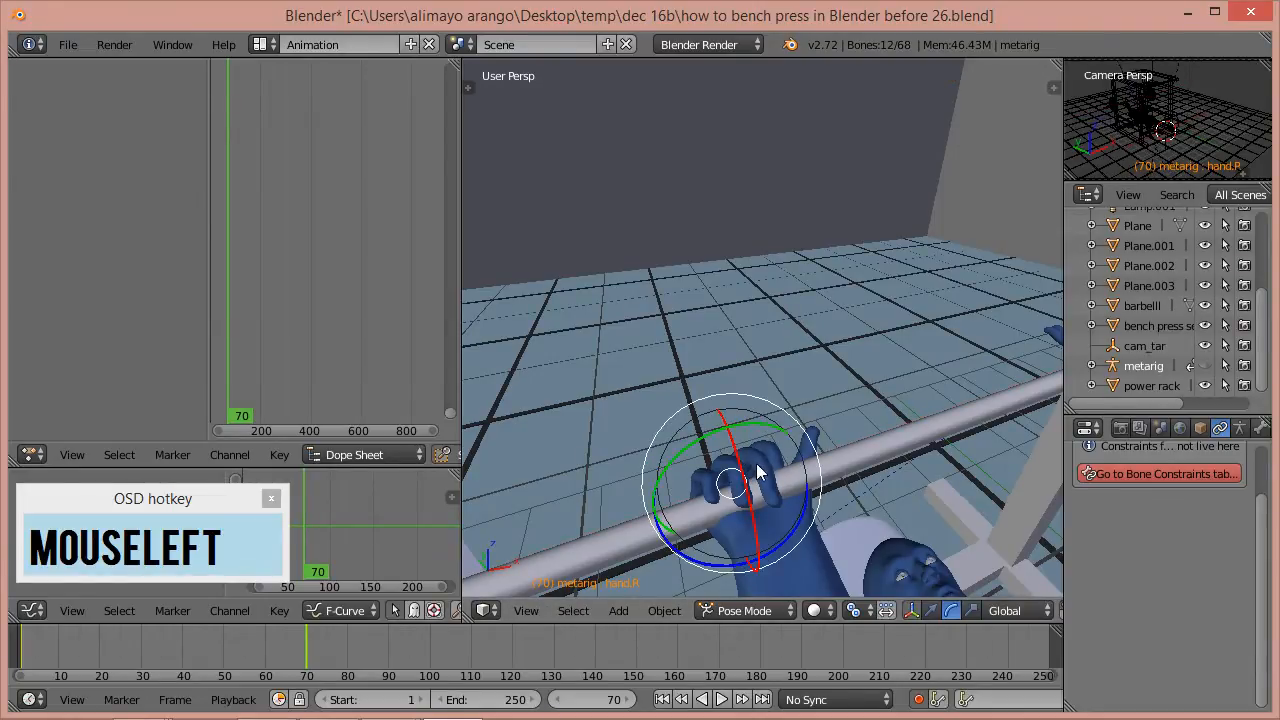
- Show the metarig, select the right index finger's tip bone, enable Auto IK, and save the file as "how to bench press in Blender before 27.blend"
click(1205, 365)
click(779, 461)
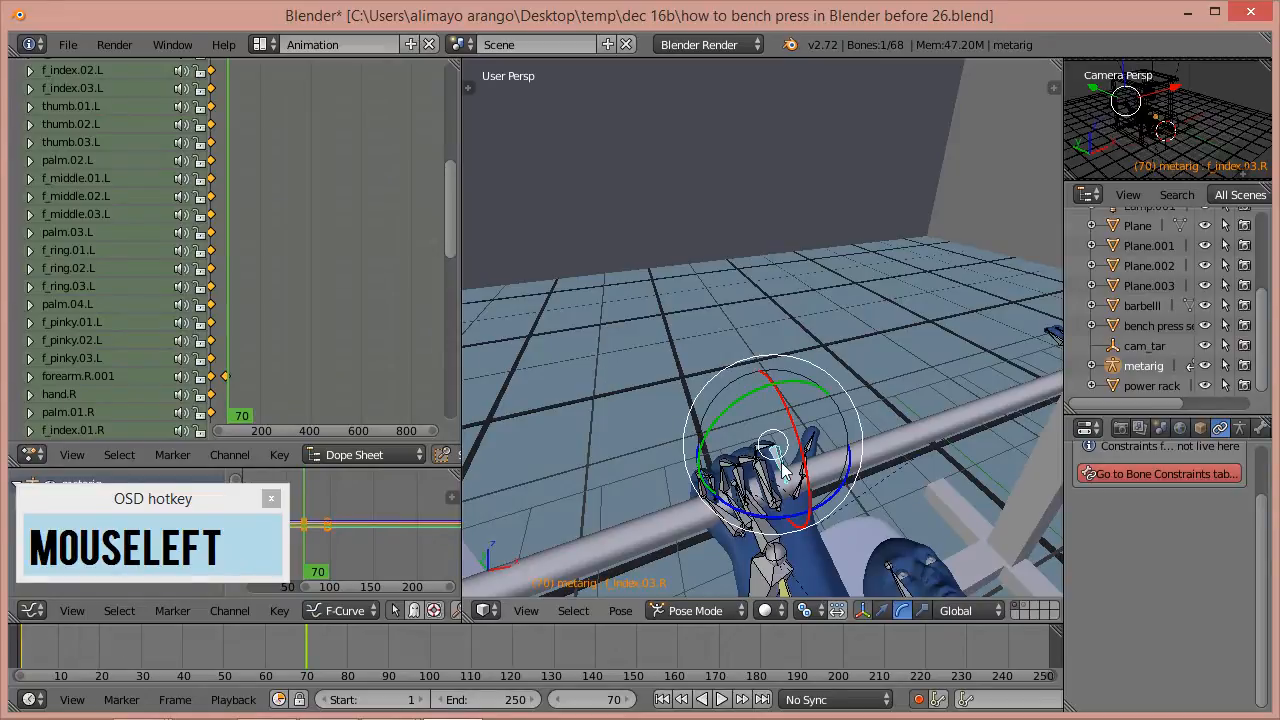
key(t)
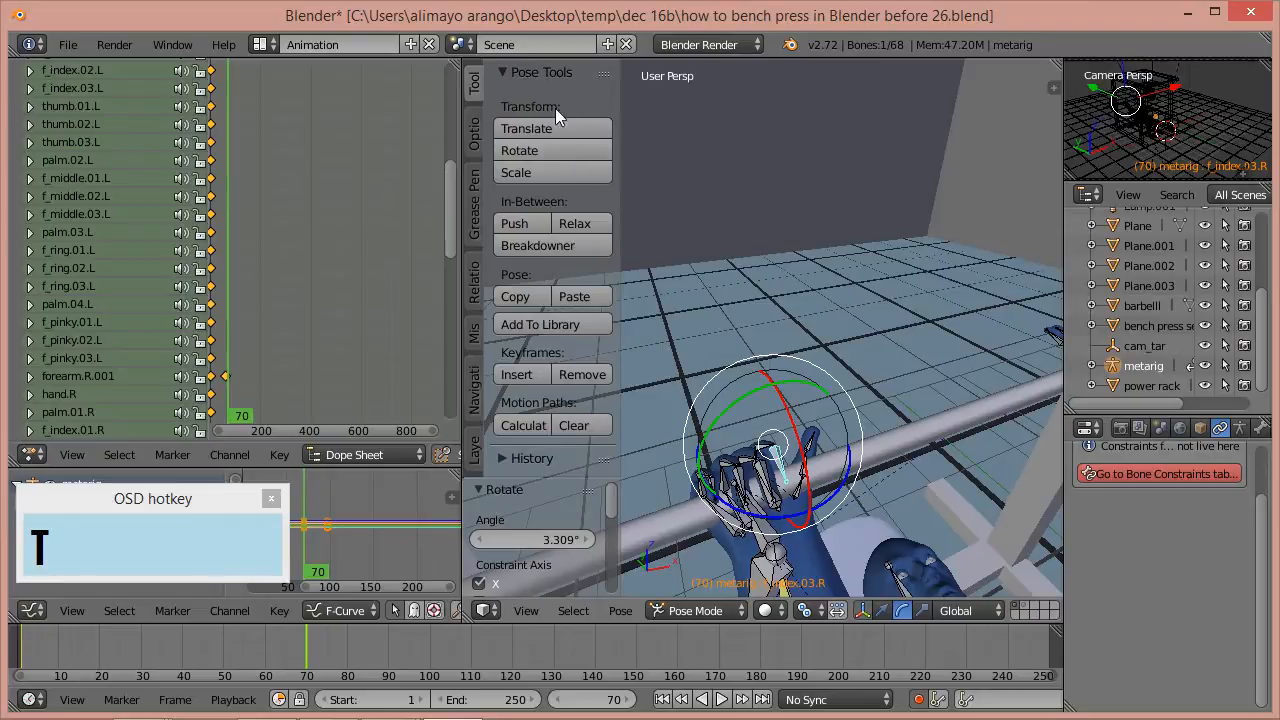
click(476, 132)
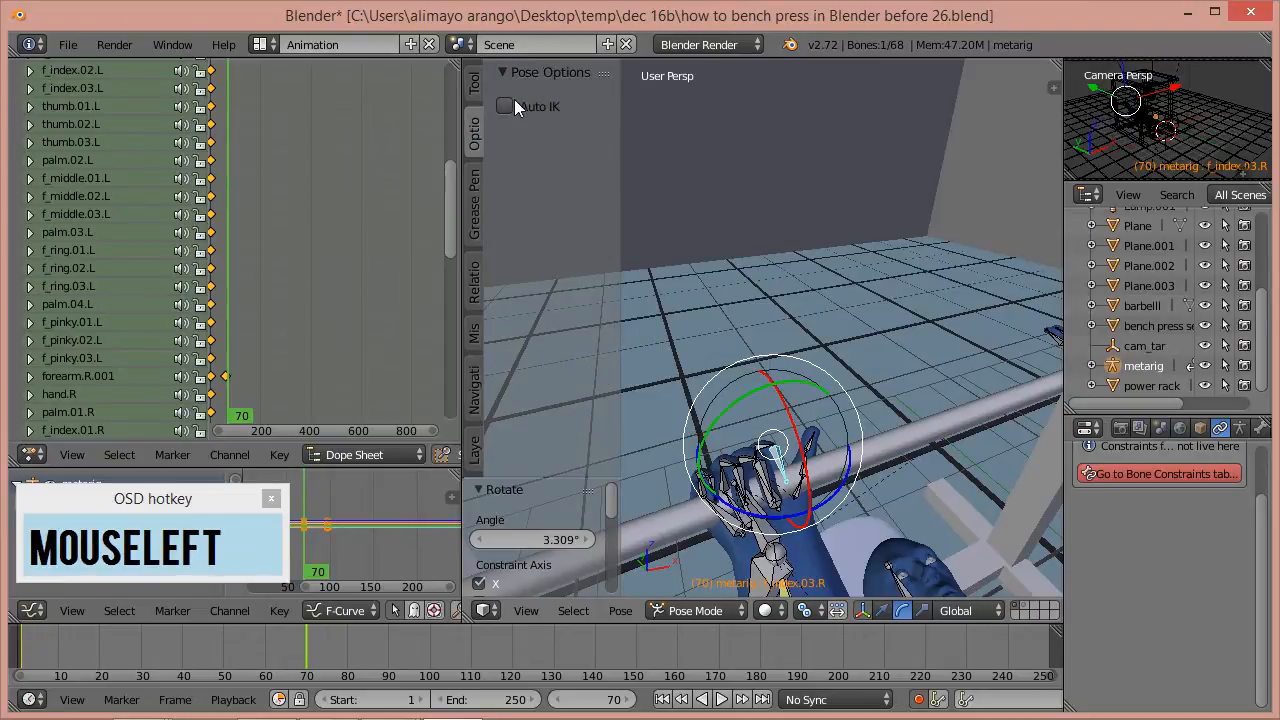
click(505, 106)
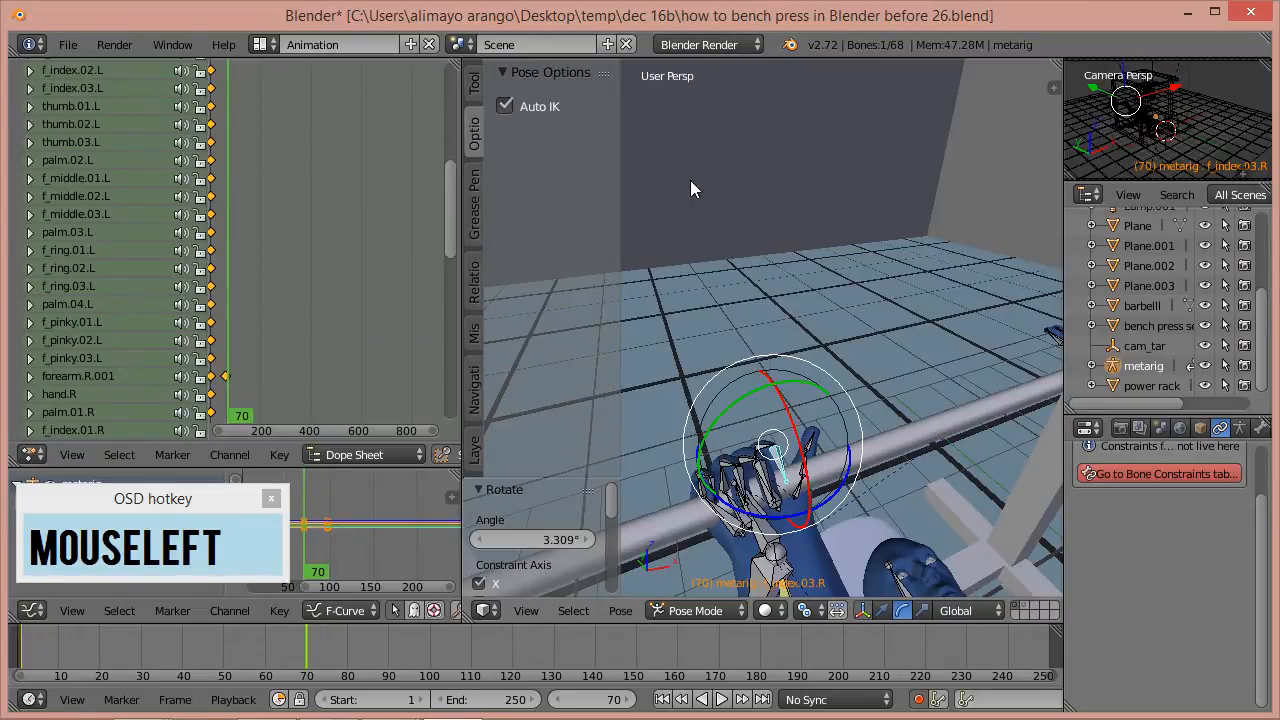
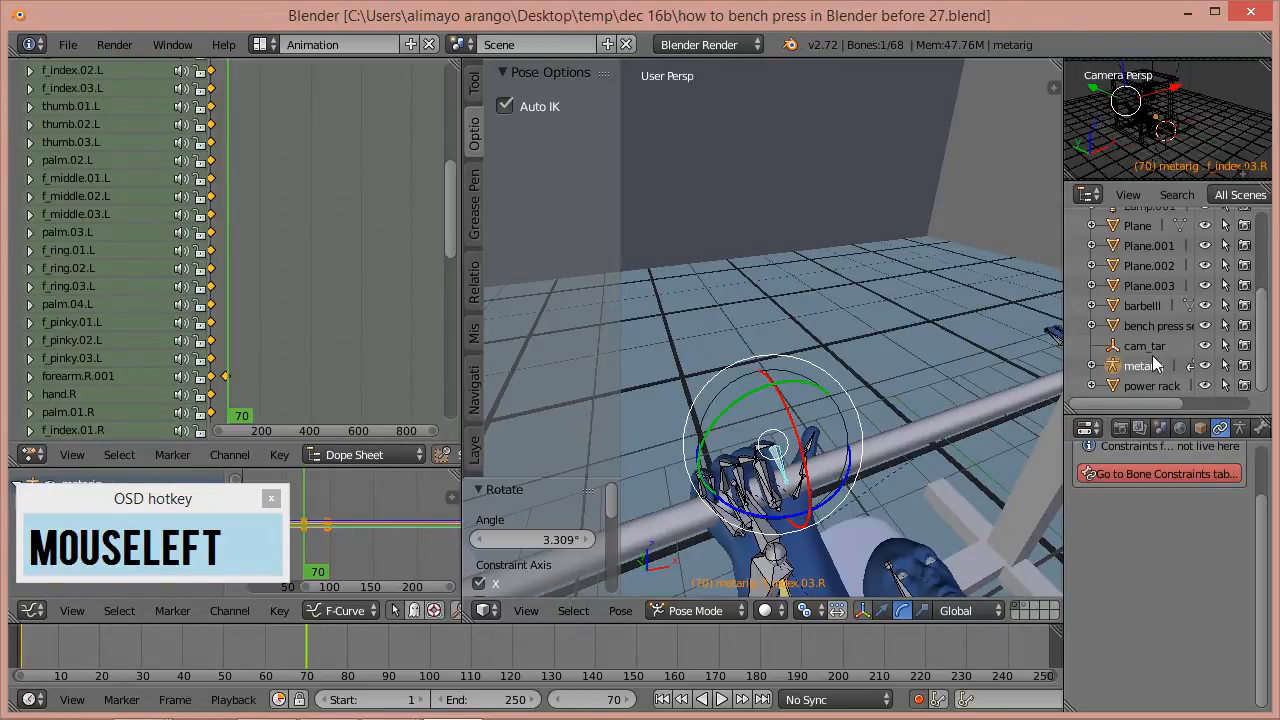
- With the metarig hidden, nudge the right index fingertip along global Z and save the file as "how to bench press in Blender before 28.blend"
click(1207, 366)
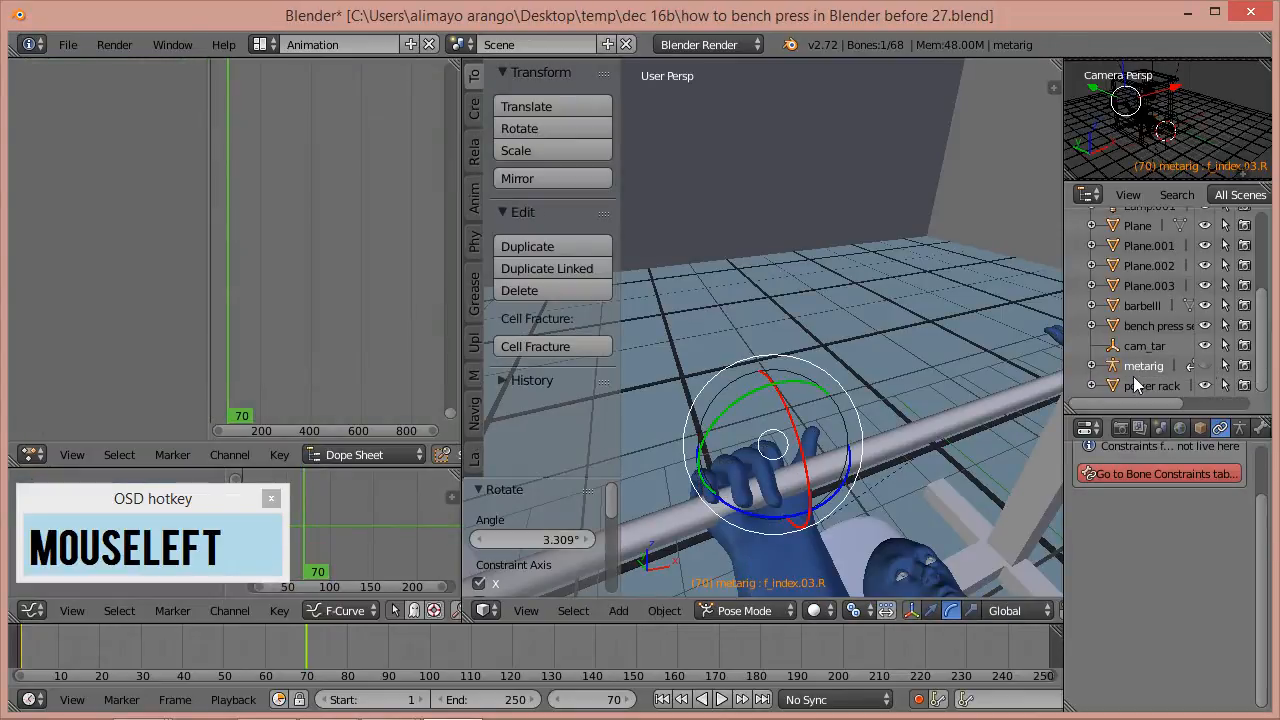
click(930, 611)
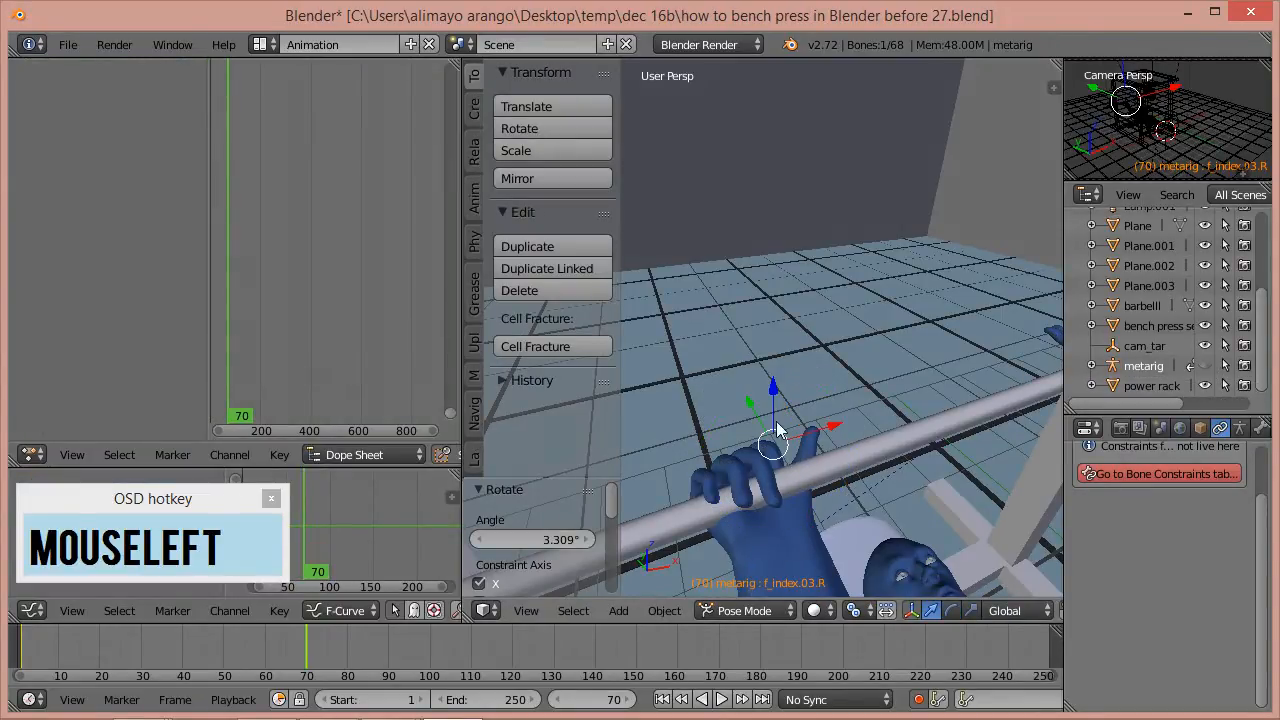
mouse_move(776, 396)
mouse_down()
mouse_move(776, 383)
mouse_move(758, 408)
mouse_move(783, 398)
mouse_up()
scroll(922, 424, down, 3)
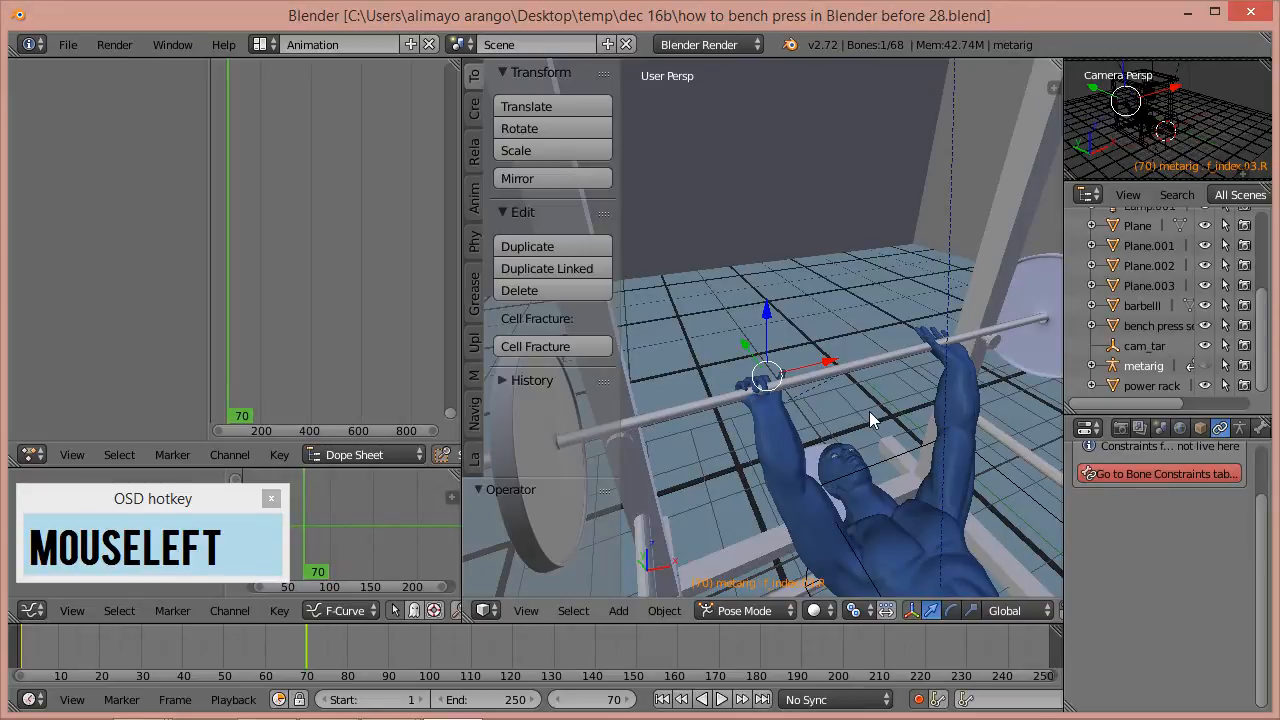
scroll(869, 420, up, 3)
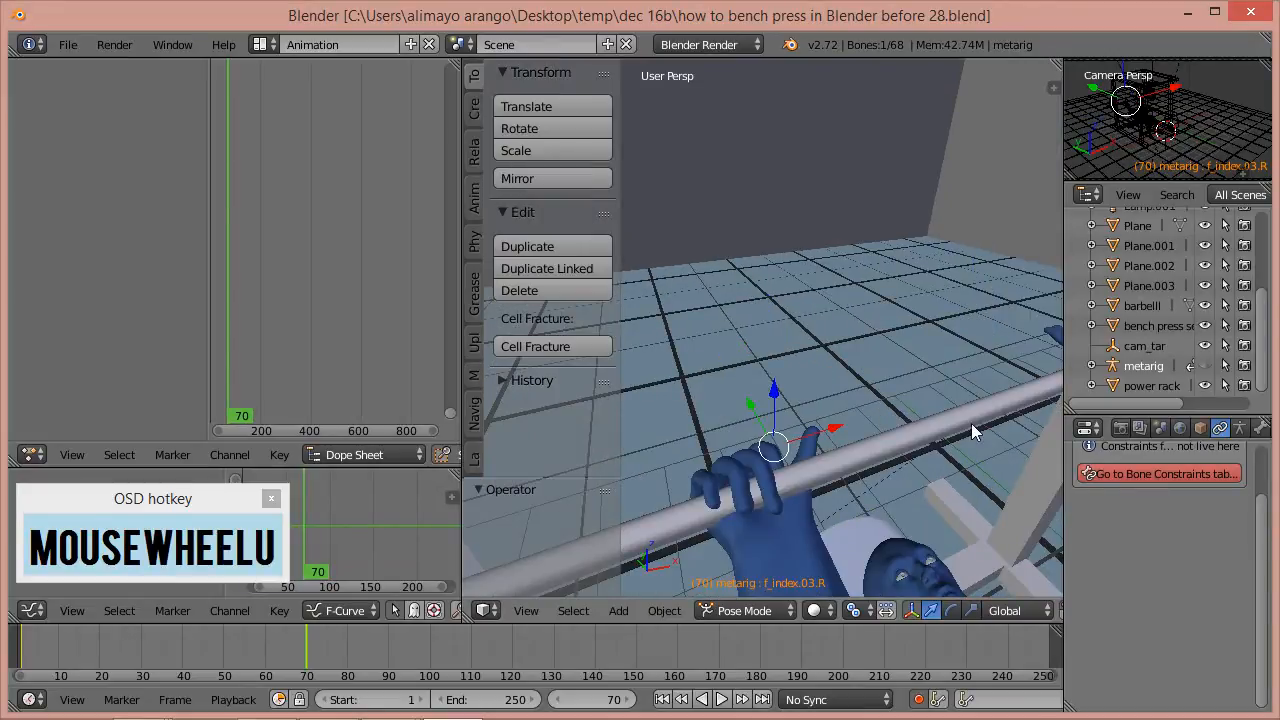
- Show the metarig and add the left hand's four finger bone chains to the selection with circle select
shift+middle_drag(969, 424, 905, 450)
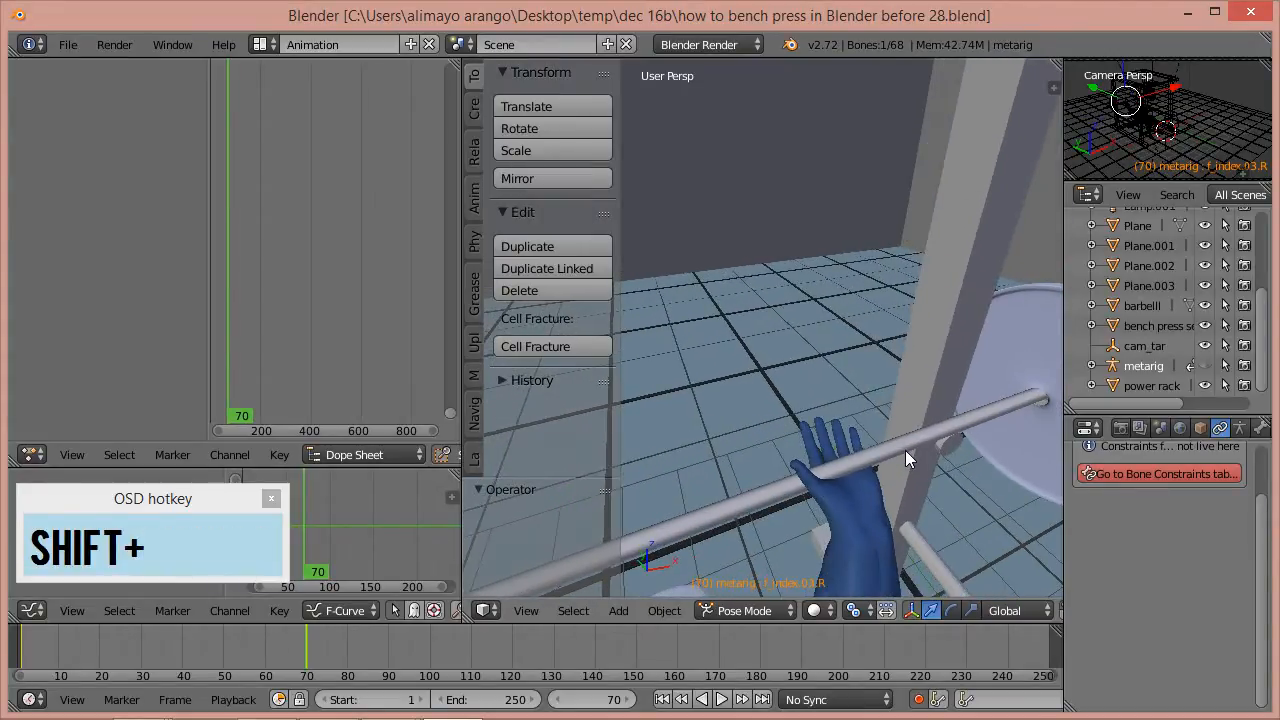
click(1205, 367)
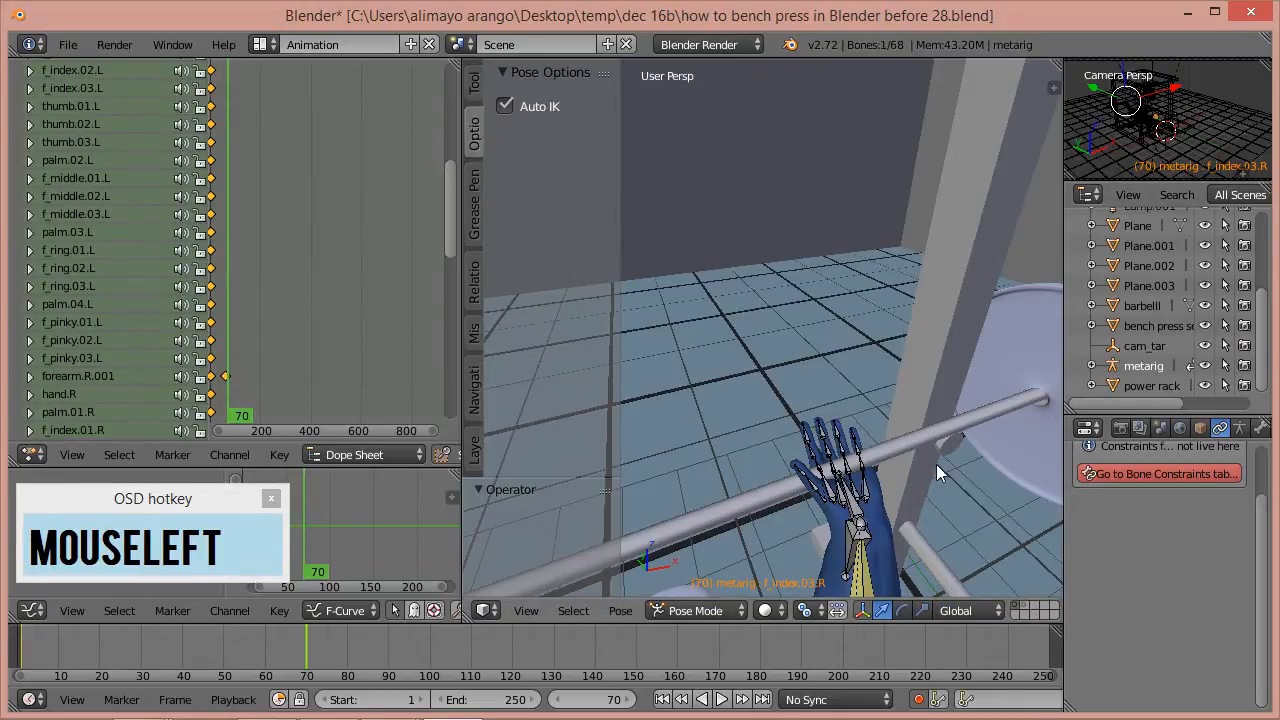
key(ctrl)
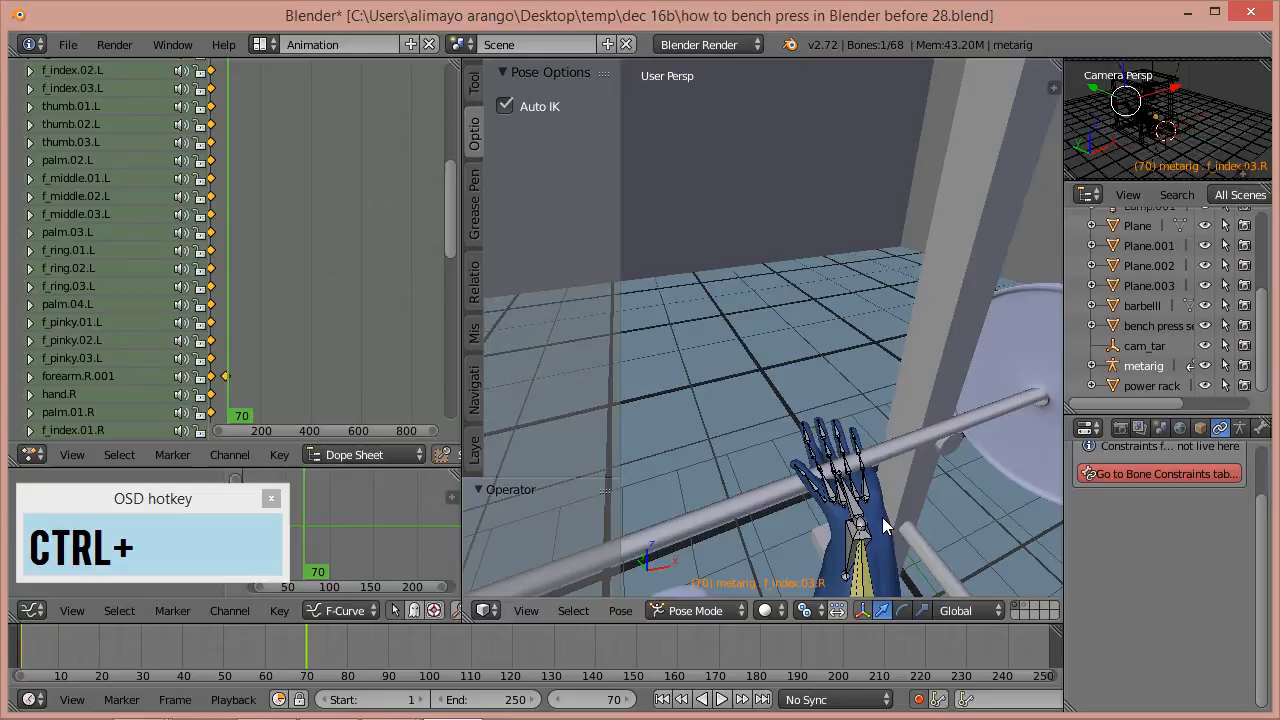
scroll(882, 517, up, 3)
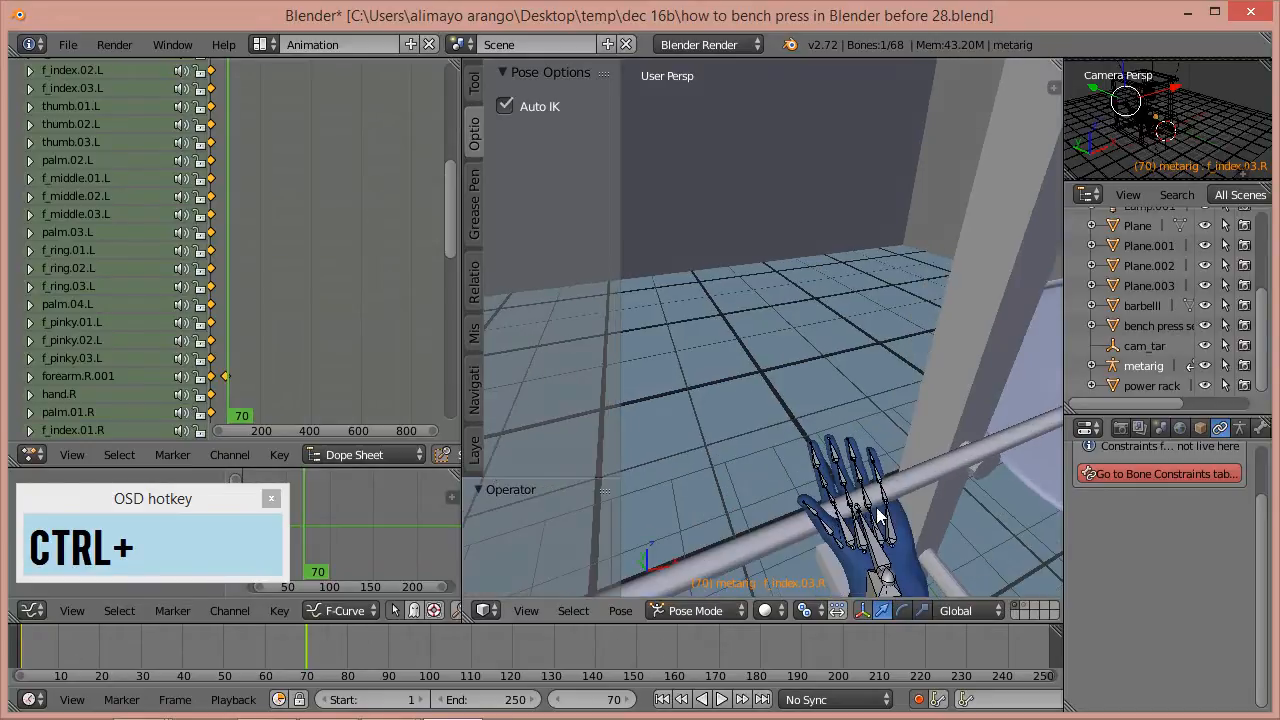
scroll(882, 501, up, 1)
shift+middle_drag(915, 538, 907, 523)
scroll(924, 511, up, 3)
scroll(924, 513, up, 2)
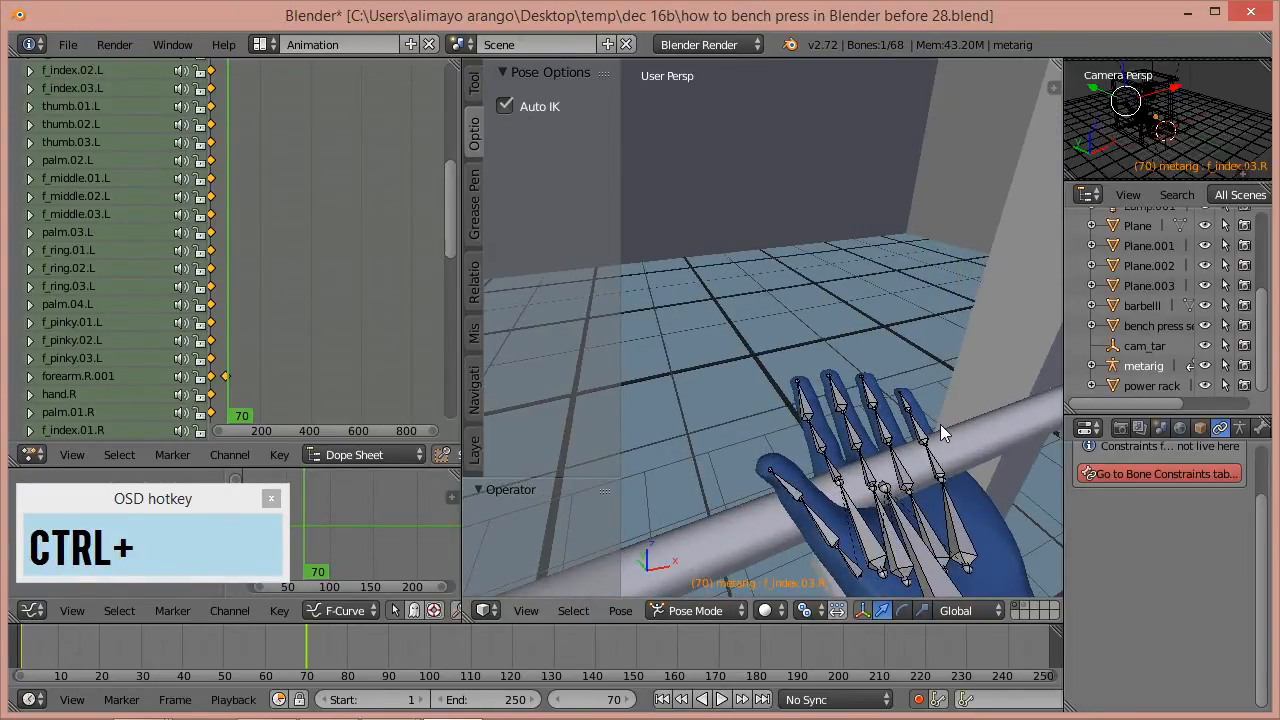
key(c)
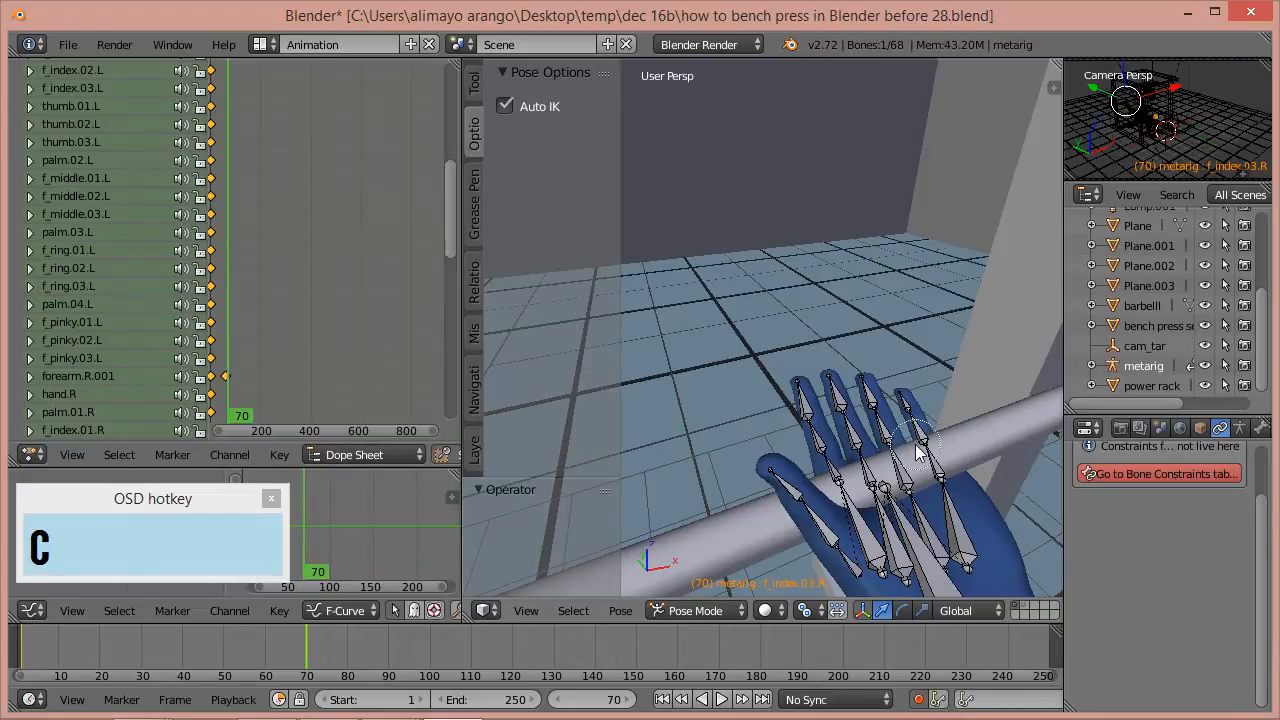
mouse_move(918, 452)
mouse_down()
mouse_move(893, 440)
mouse_move(856, 456)
mouse_move(820, 400)
mouse_move(905, 400)
mouse_move(889, 391)
mouse_up()
right_click(889, 391)
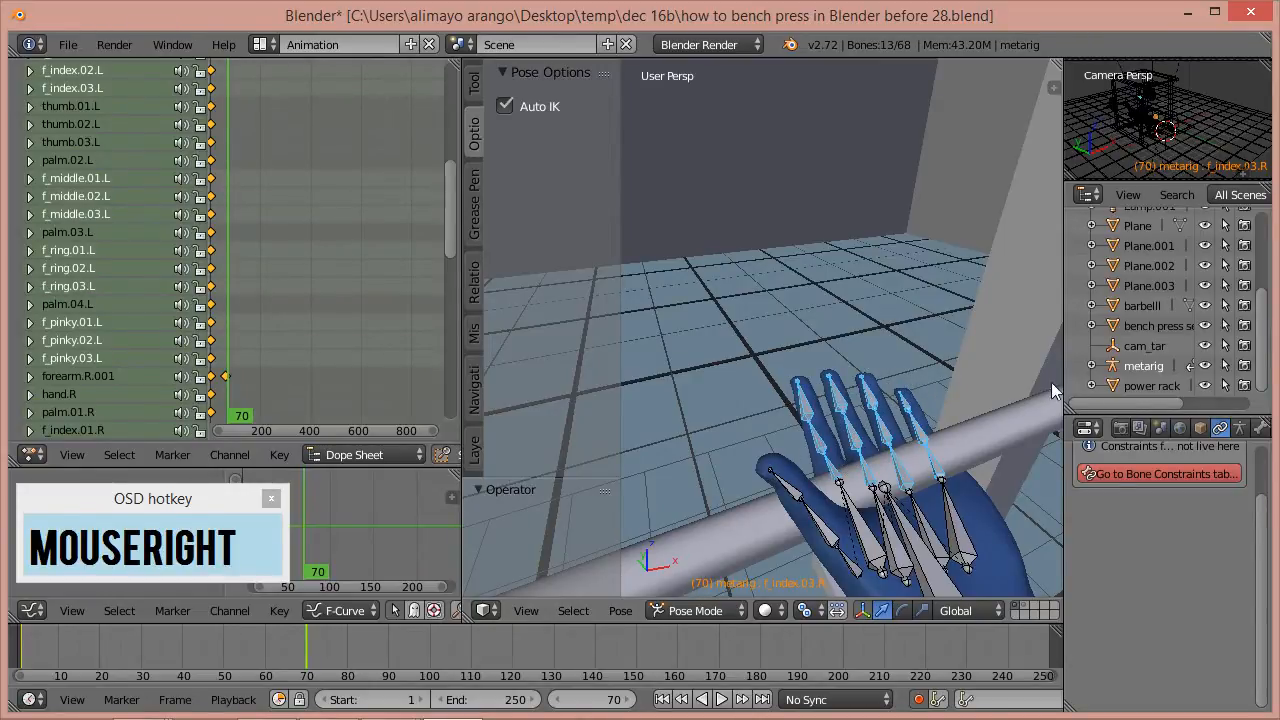
- Hide the metarig, switch to the rotation manipulator, and check its pivot location relative to the left hand on the bar
click(1205, 366)
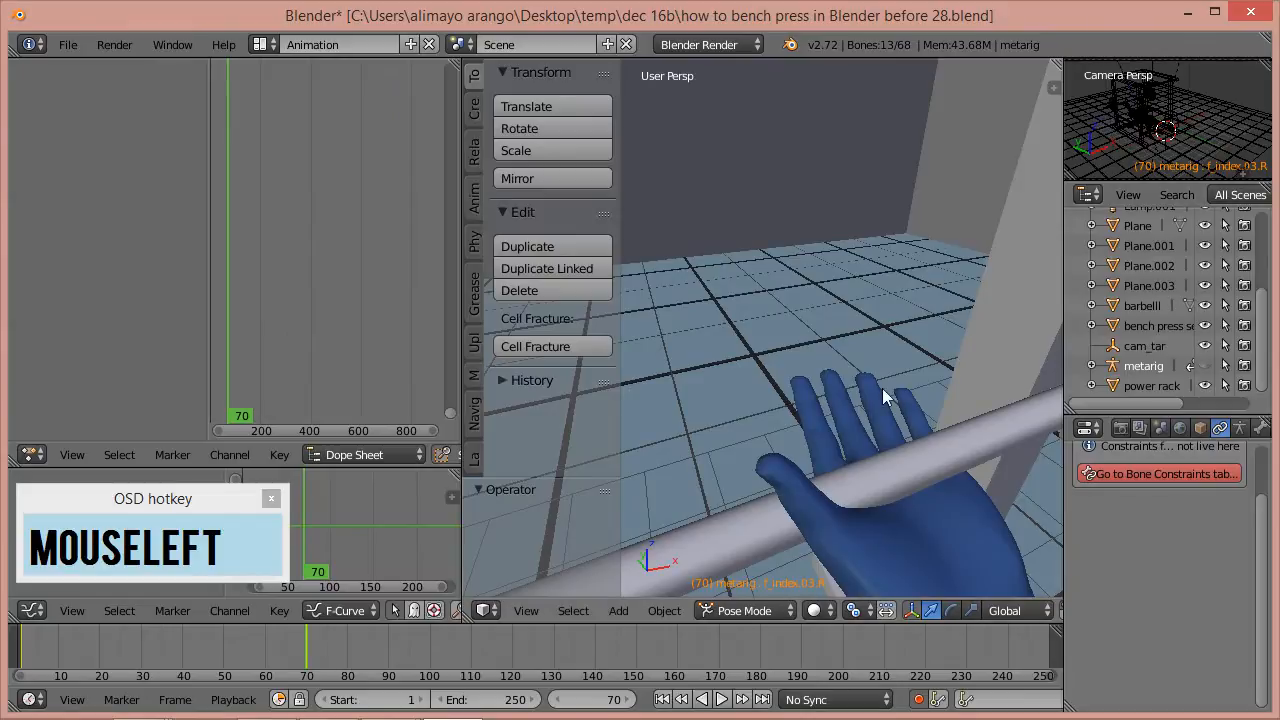
click(951, 611)
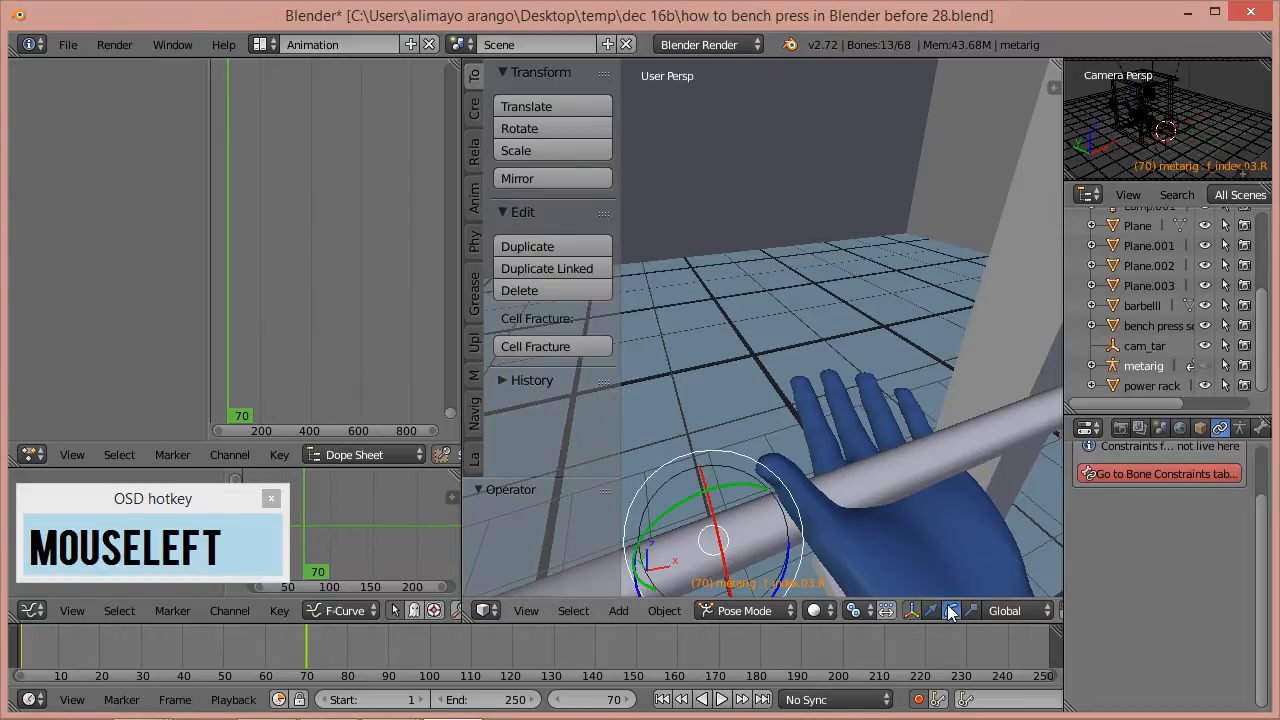
scroll(885, 512, down, 6)
scroll(885, 512, up, 2)
scroll(885, 512, up, 3)
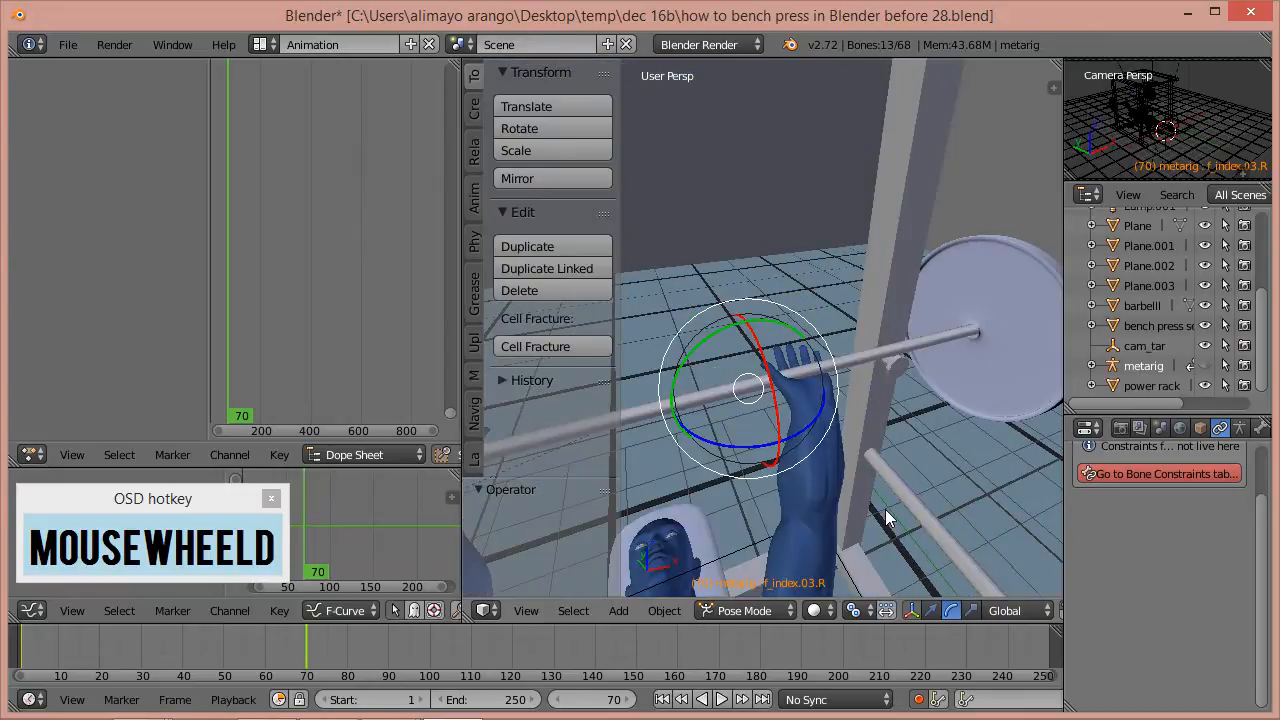
scroll(870, 500, down, 2)
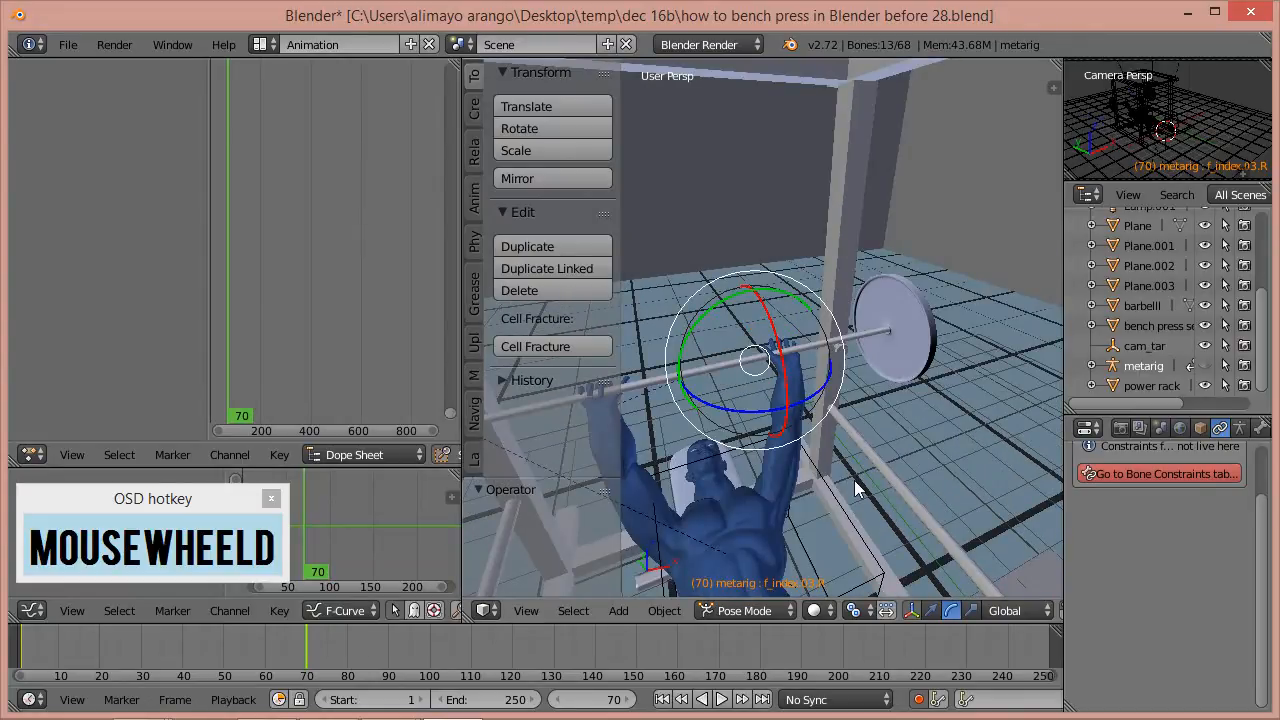
scroll(855, 482, up, 4)
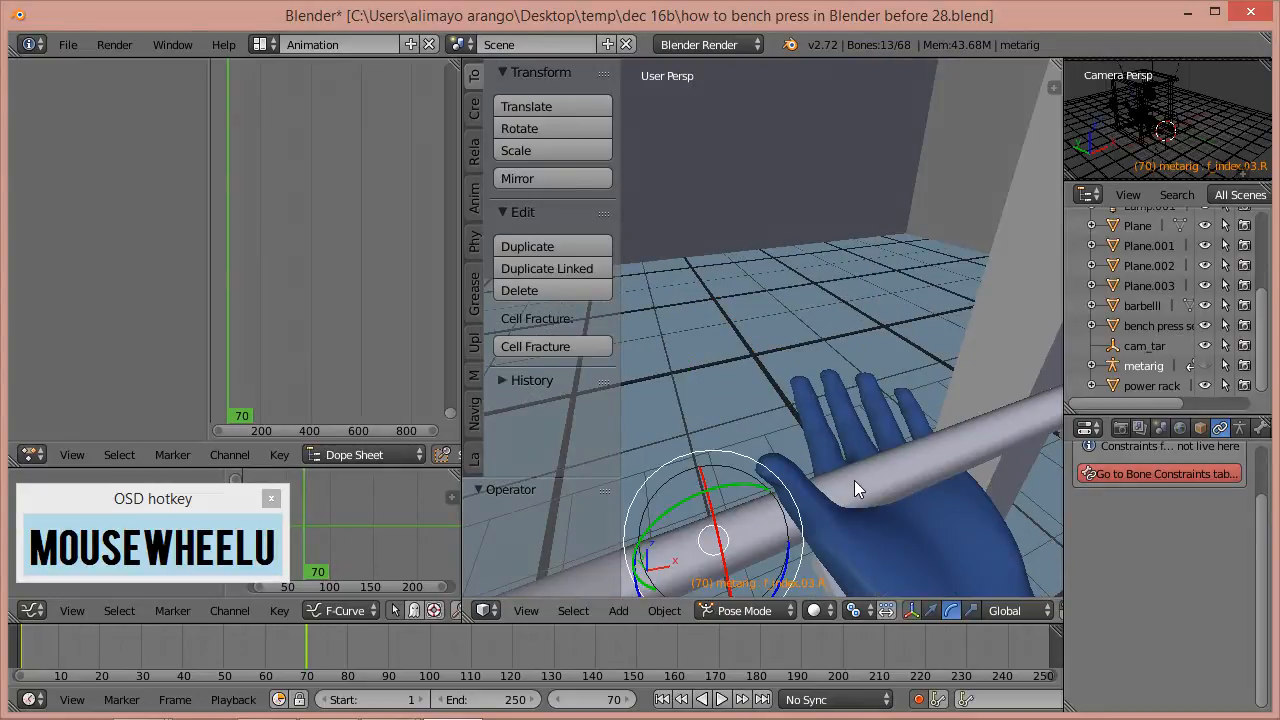
scroll(854, 480, down, 3)
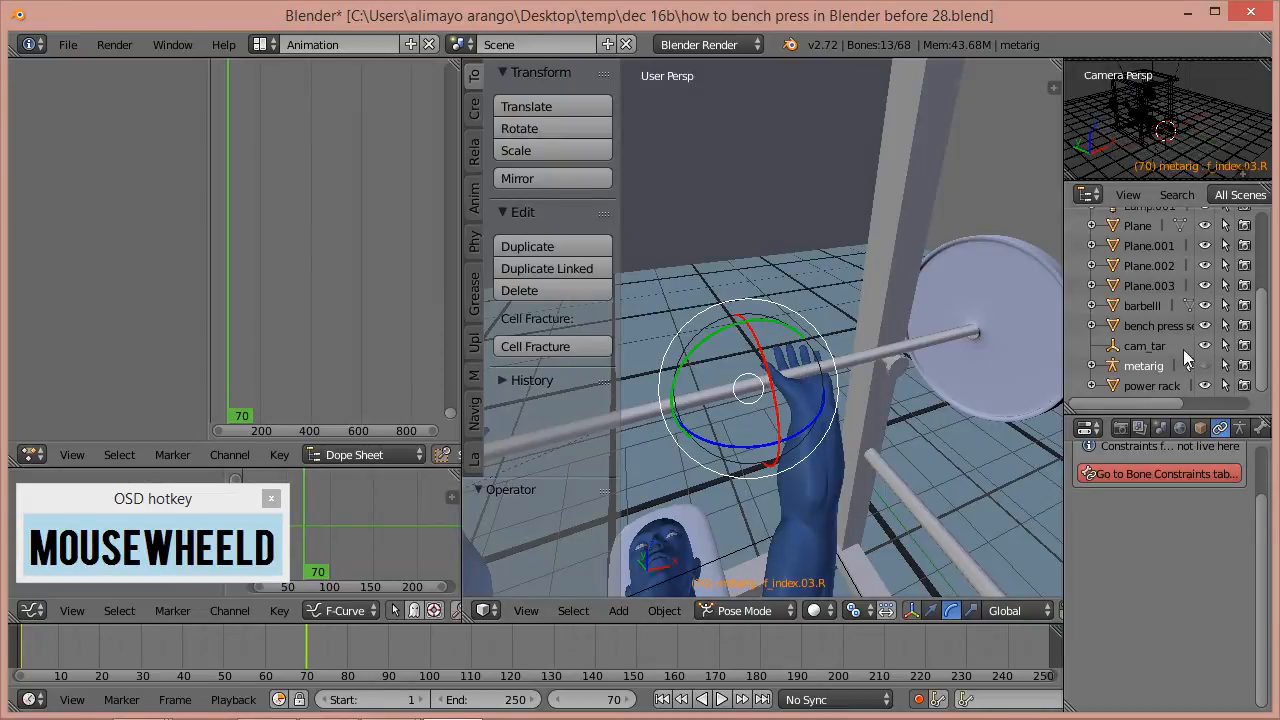
- Show the metarig, clear the bone selection, and circle-select only the left hand's four finger bone chains
click(1148, 366)
scroll(818, 408, down, 4)
scroll(818, 408, up, 8)
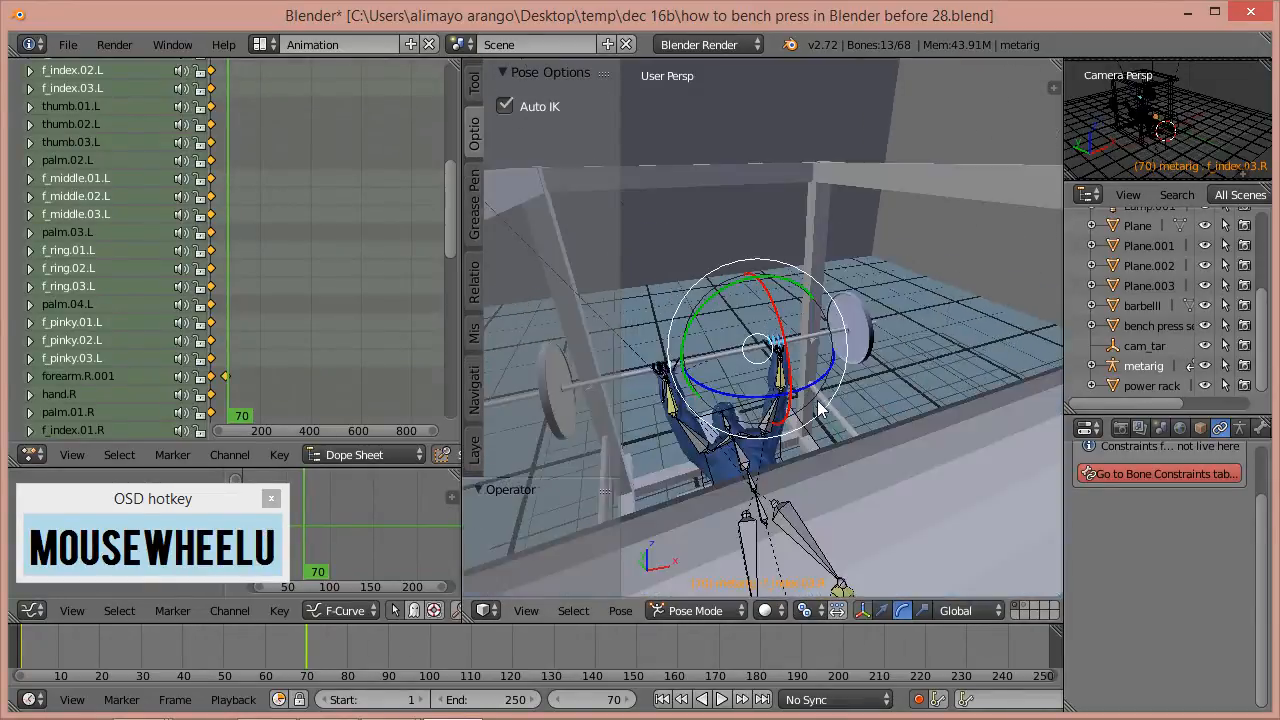
key(a)
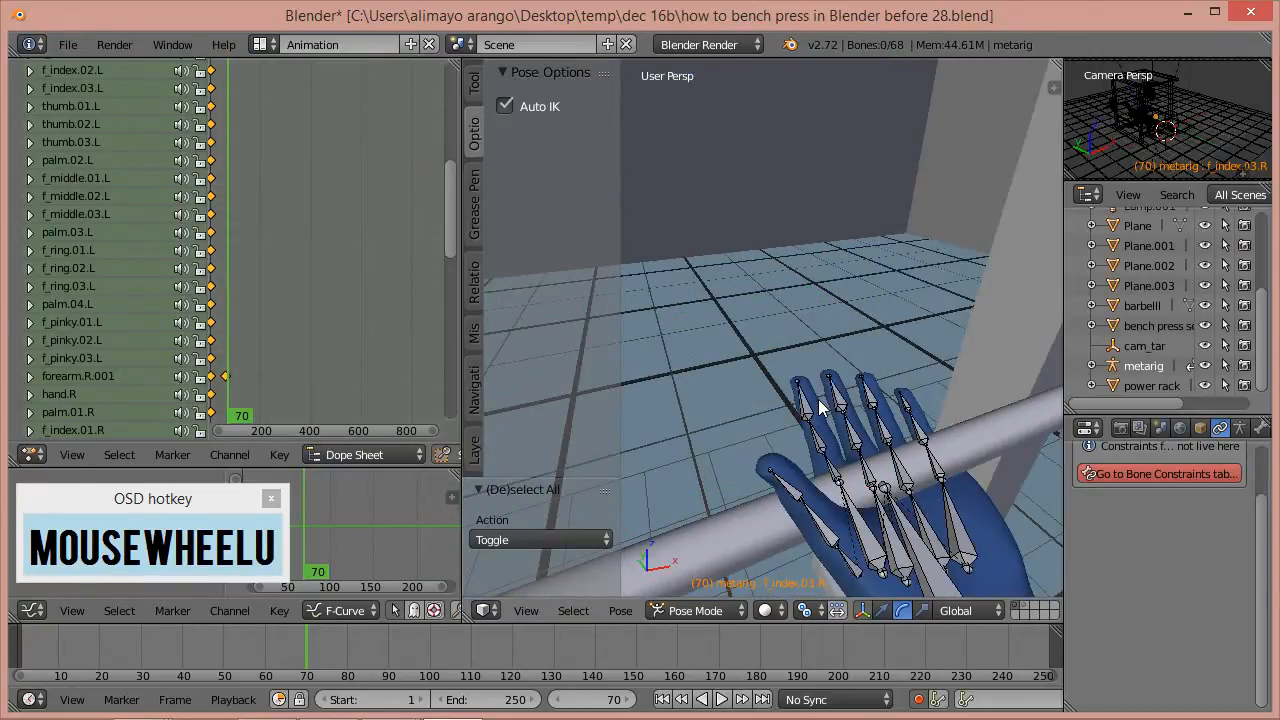
key(a)
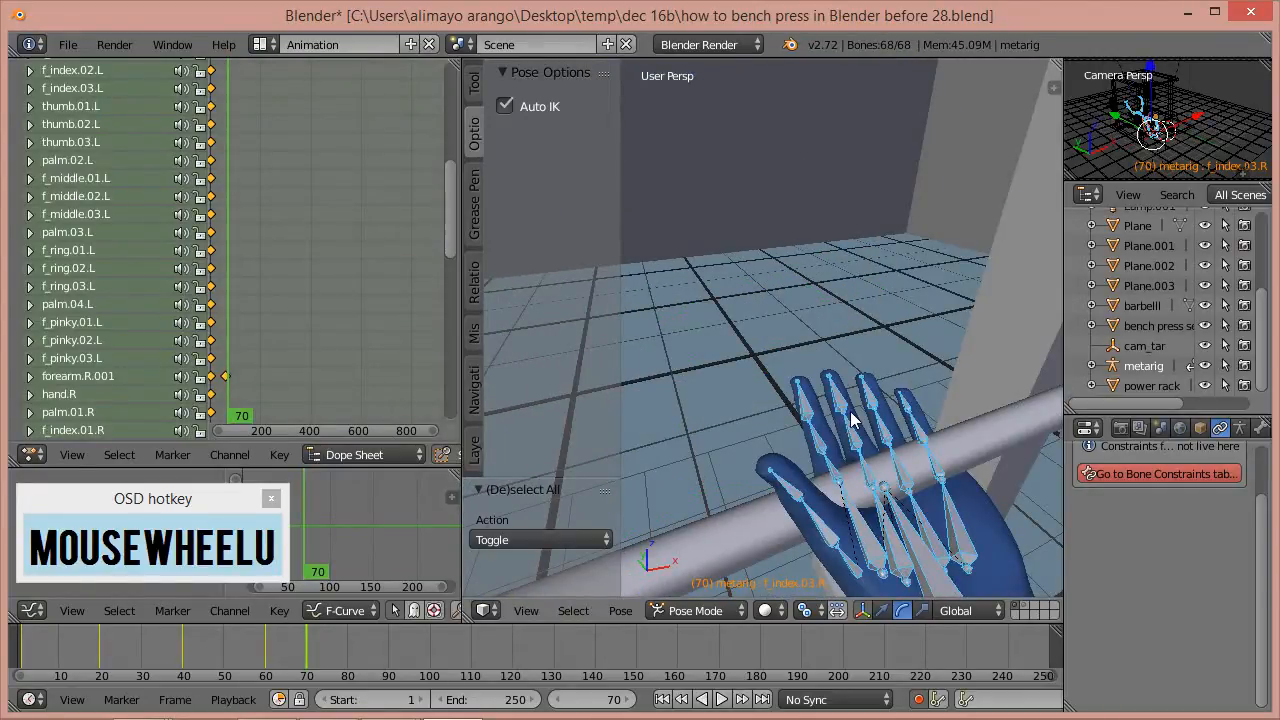
key(a)
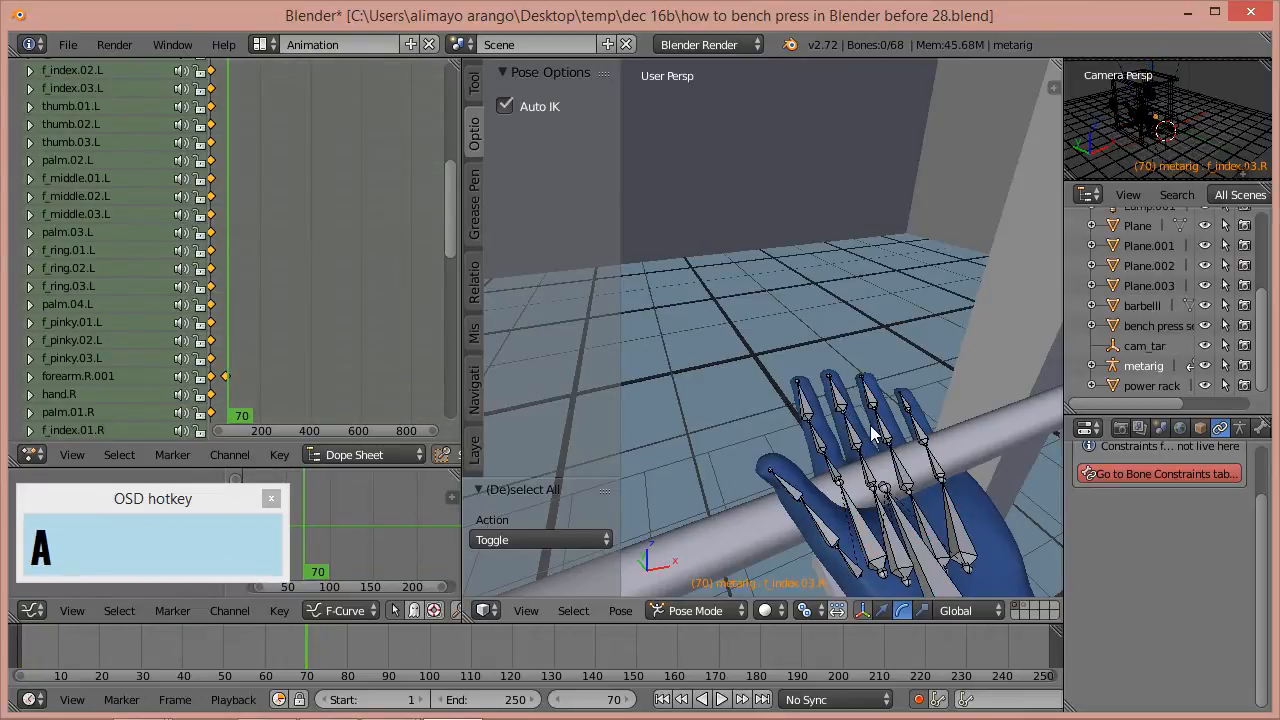
key(c)
mouse_move(872, 435)
mouse_down()
mouse_move(870, 463)
mouse_move(825, 405)
mouse_up()
right_click(935, 408)
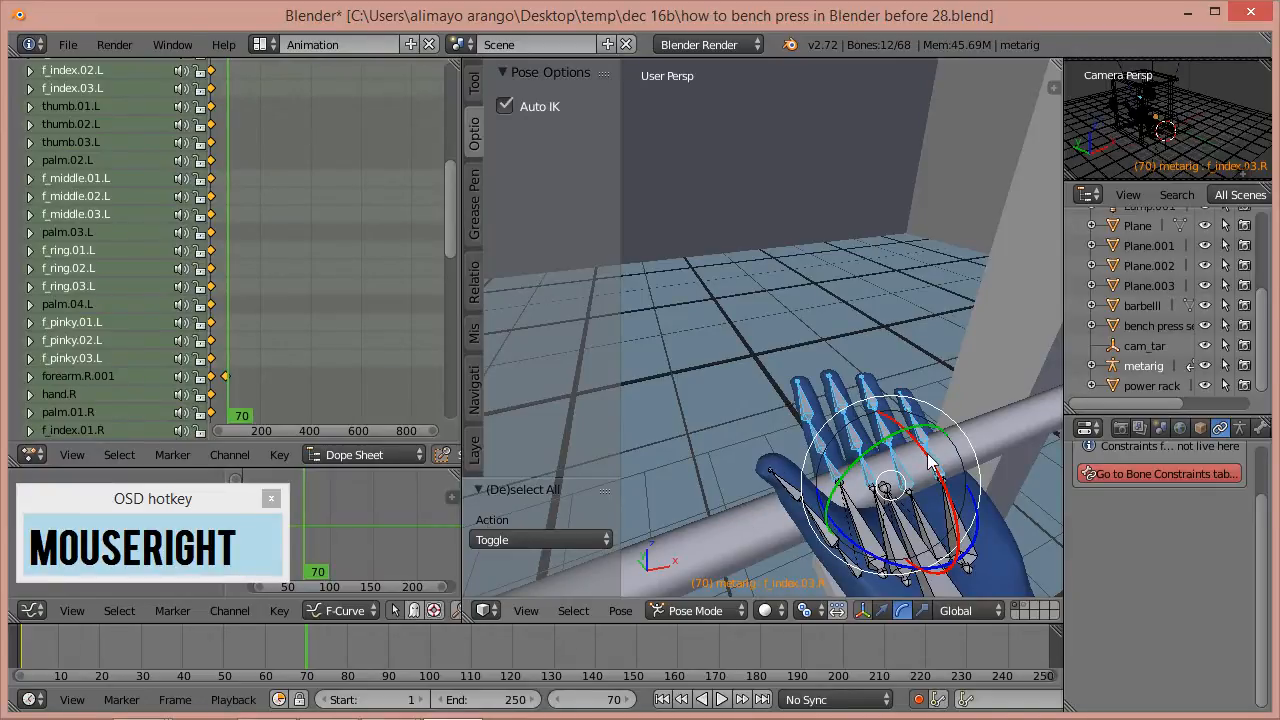
- Curl the left fingers about 58° around global X, adjust by -5.72°, hide the metarig, and save as "how to bench press in Blender before 29.blend"
drag(928, 462, 950, 505)
scroll(958, 462, down, 3)
middle_drag(917, 421, 876, 419)
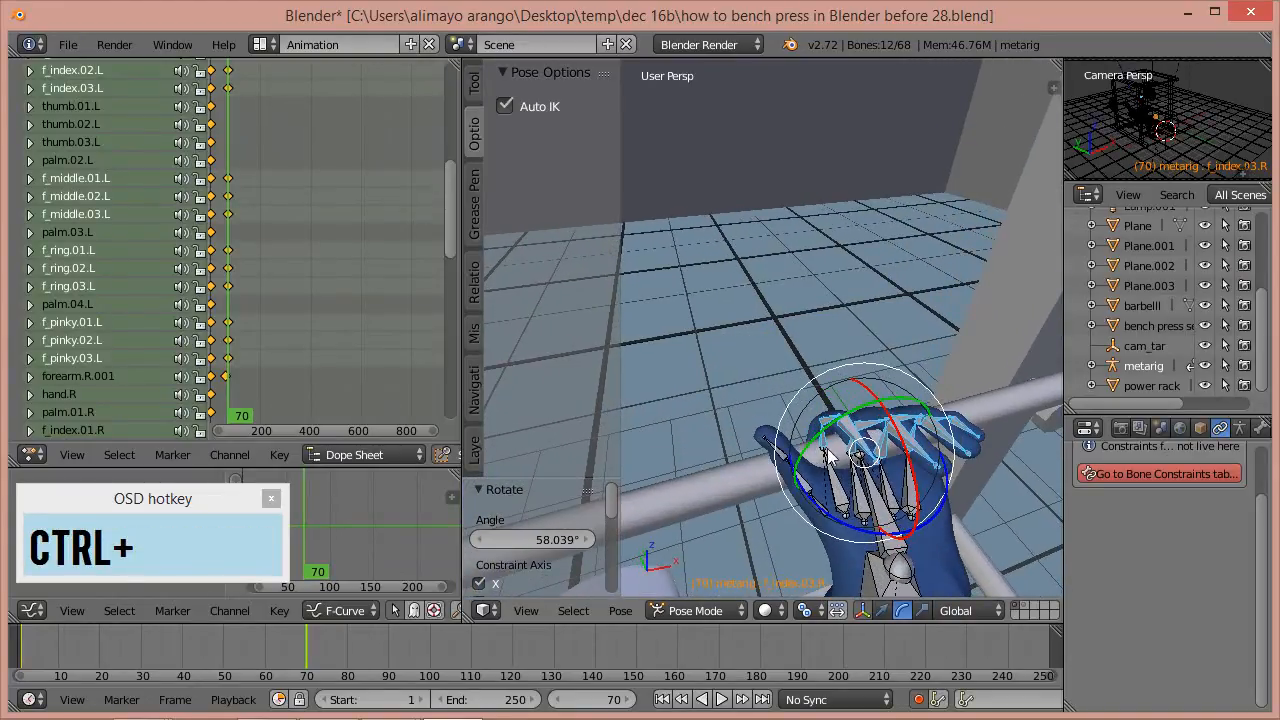
mouse_move(938, 518)
mouse_down()
mouse_move(922, 523)
mouse_move(923, 511)
mouse_up()
click(1205, 365)
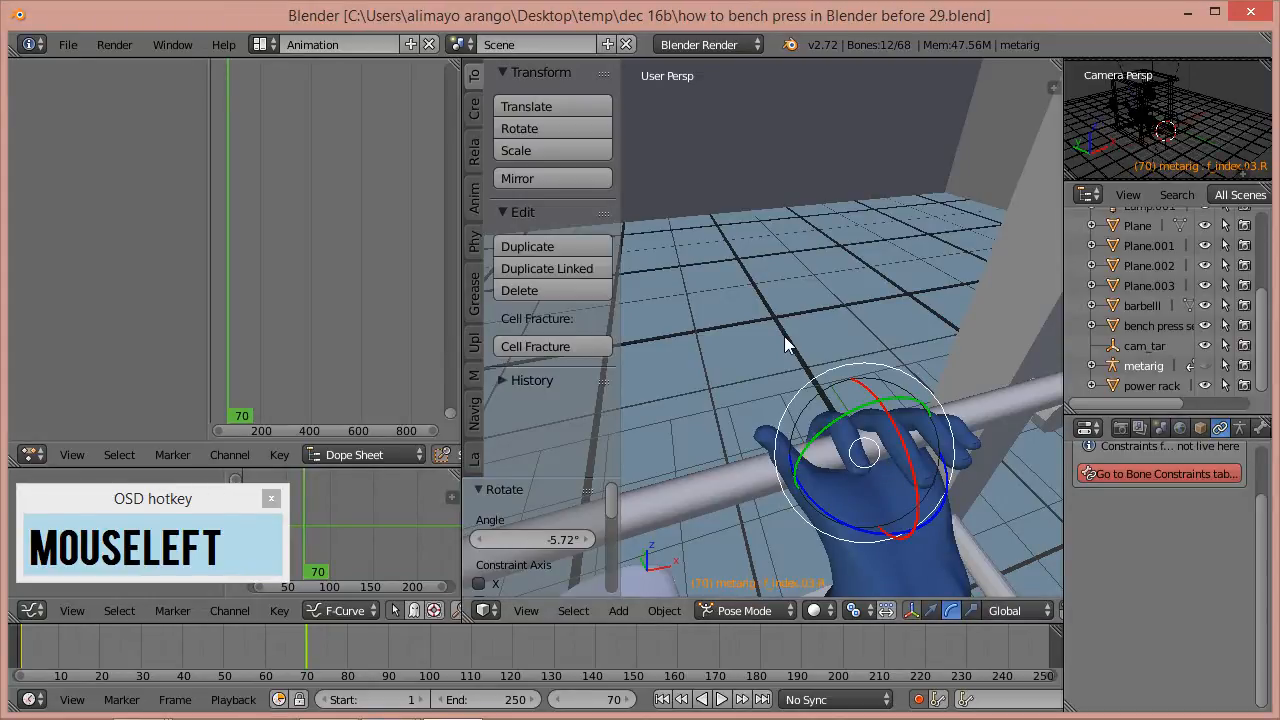
- Show the metarig, switch to the translation manipulator, and save the file as "how to bench press in Blender before 30.blend"
click(1208, 368)
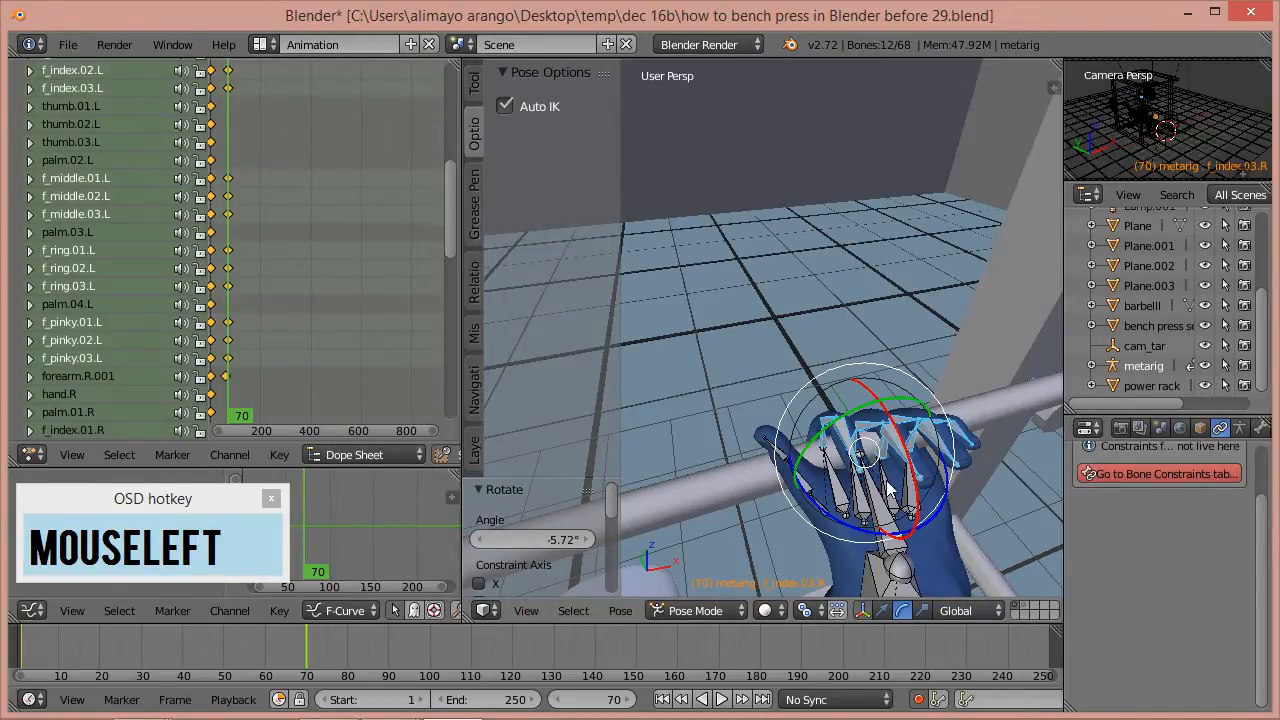
scroll(860, 435, down, 1)
scroll(859, 428, down, 5)
middle_drag(776, 478, 797, 463)
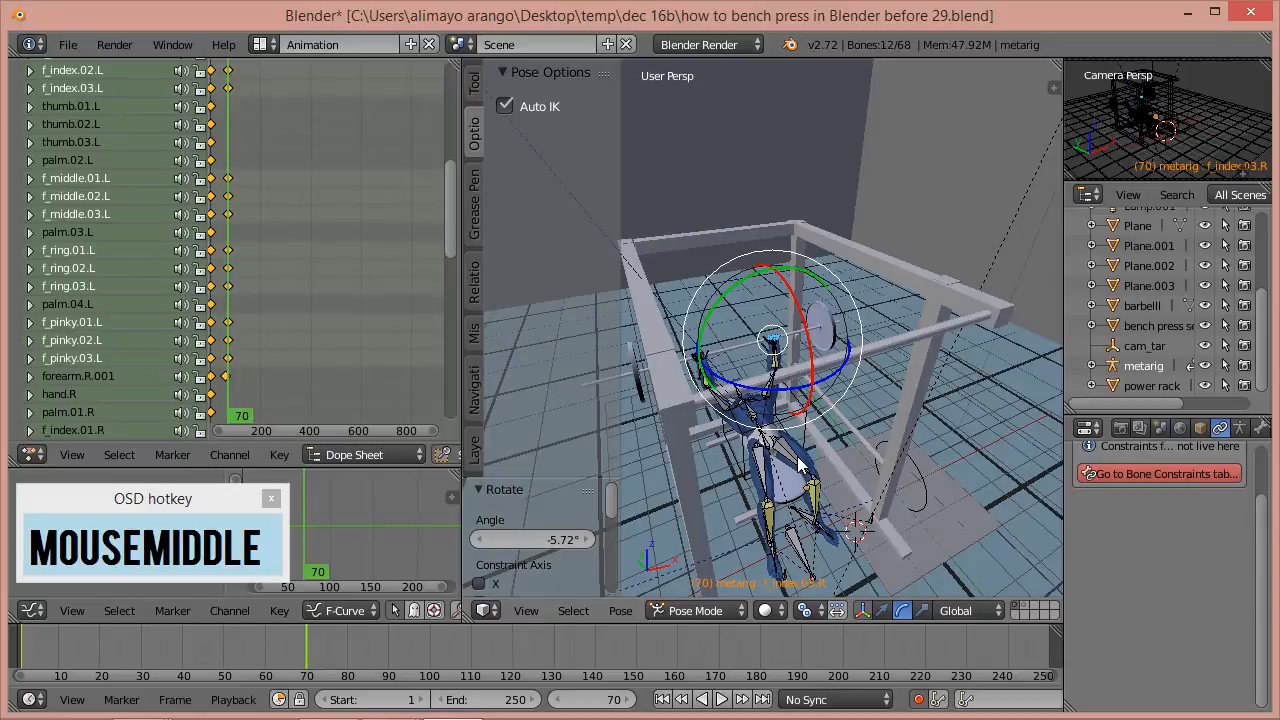
scroll(797, 463, up, 2)
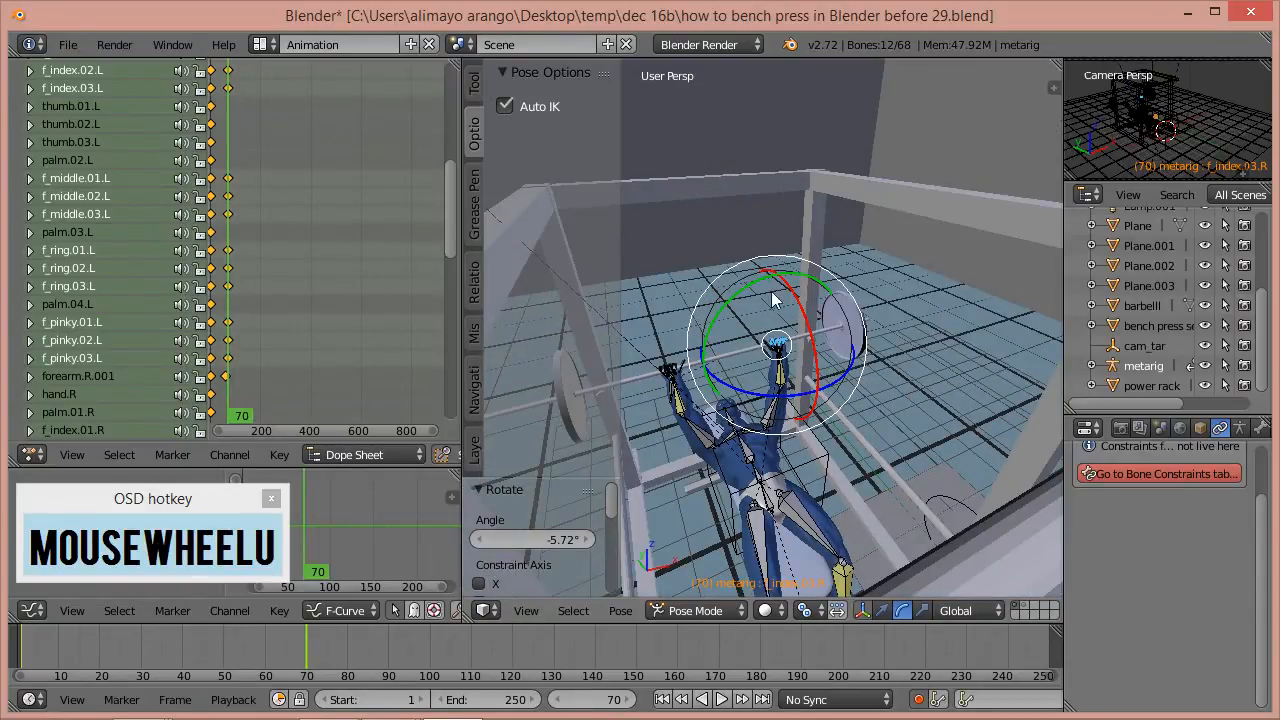
click(882, 610)
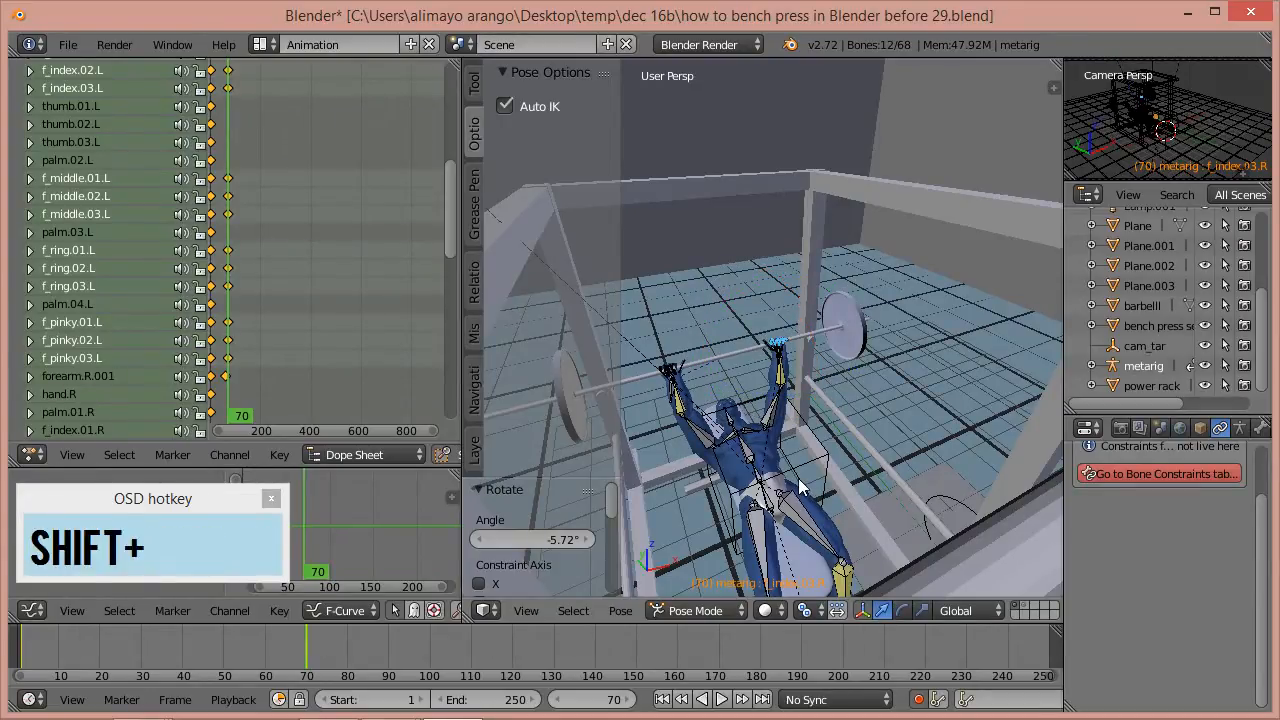
shift+middle_drag(795, 487, 808, 490)
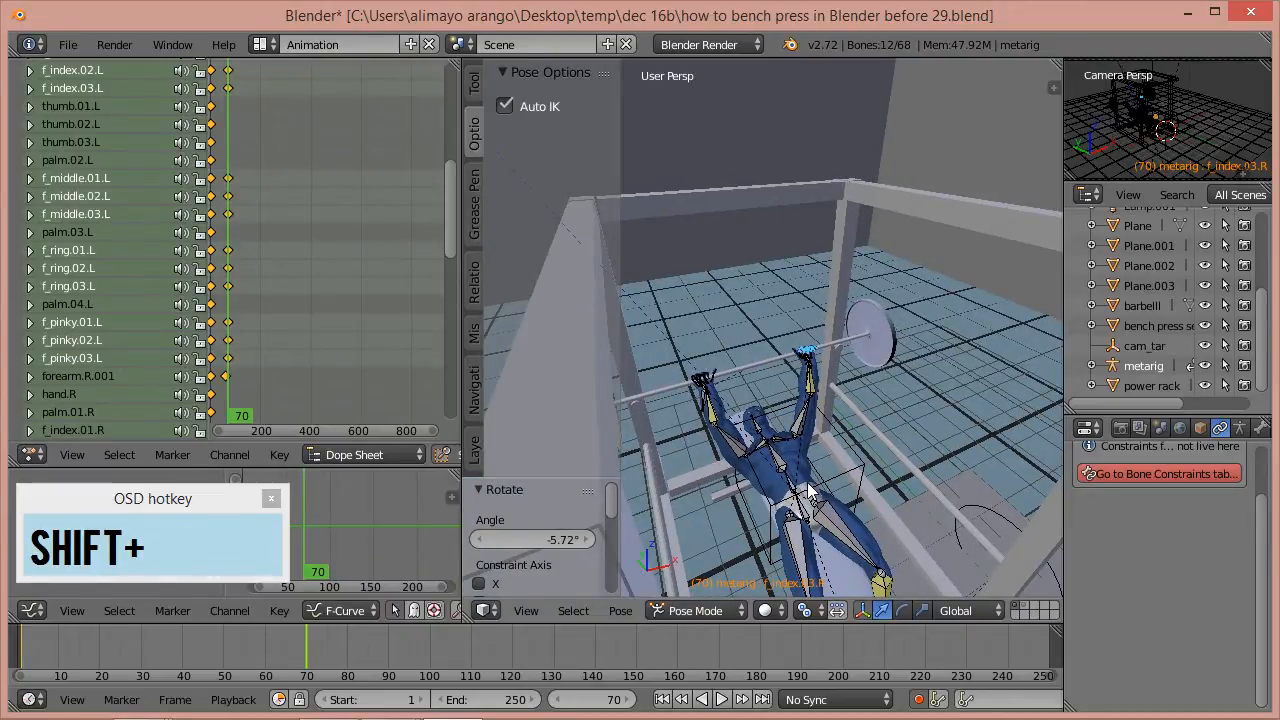
right_click(298, 652)
mouse_move(298, 652)
right_down()
mouse_move(54, 643)
mouse_move(305, 637)
right_up()
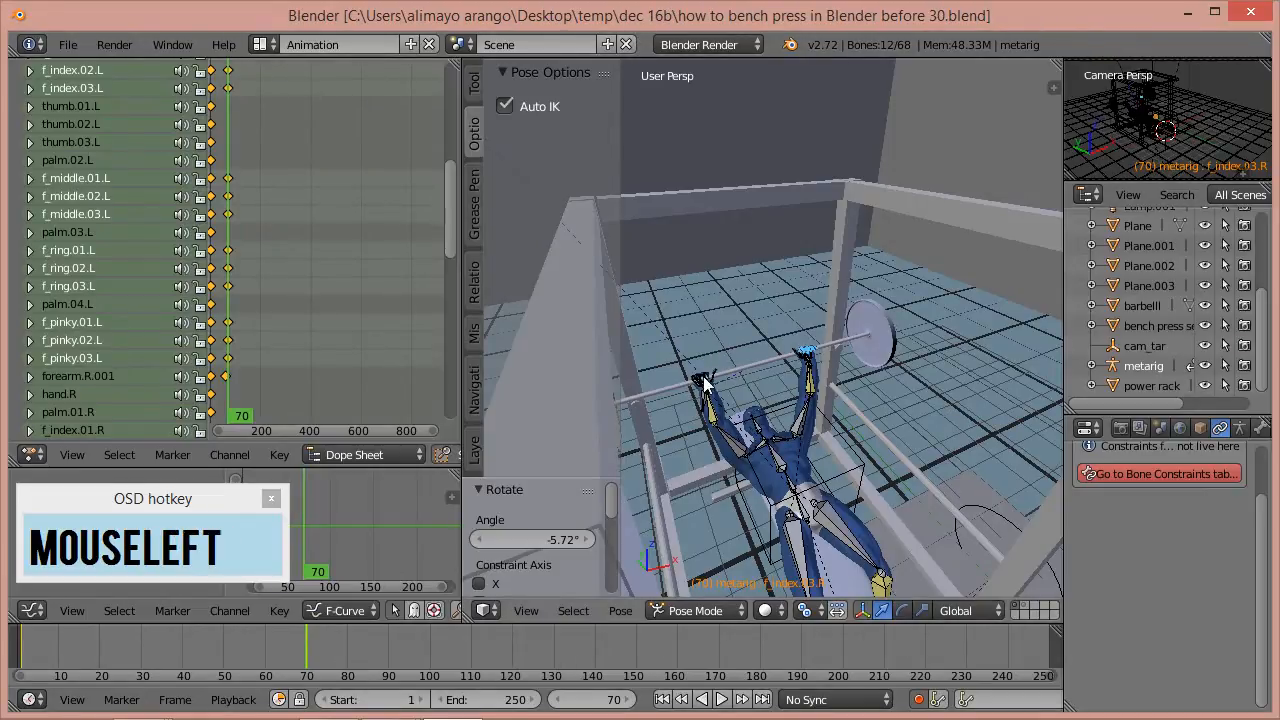
- Keyframe the barbell's Child Of influence at 1.000 on frame 70 and 0.000 on frame 69, and save as "how to bench press in Blender before 31.blend"
click(666, 384)
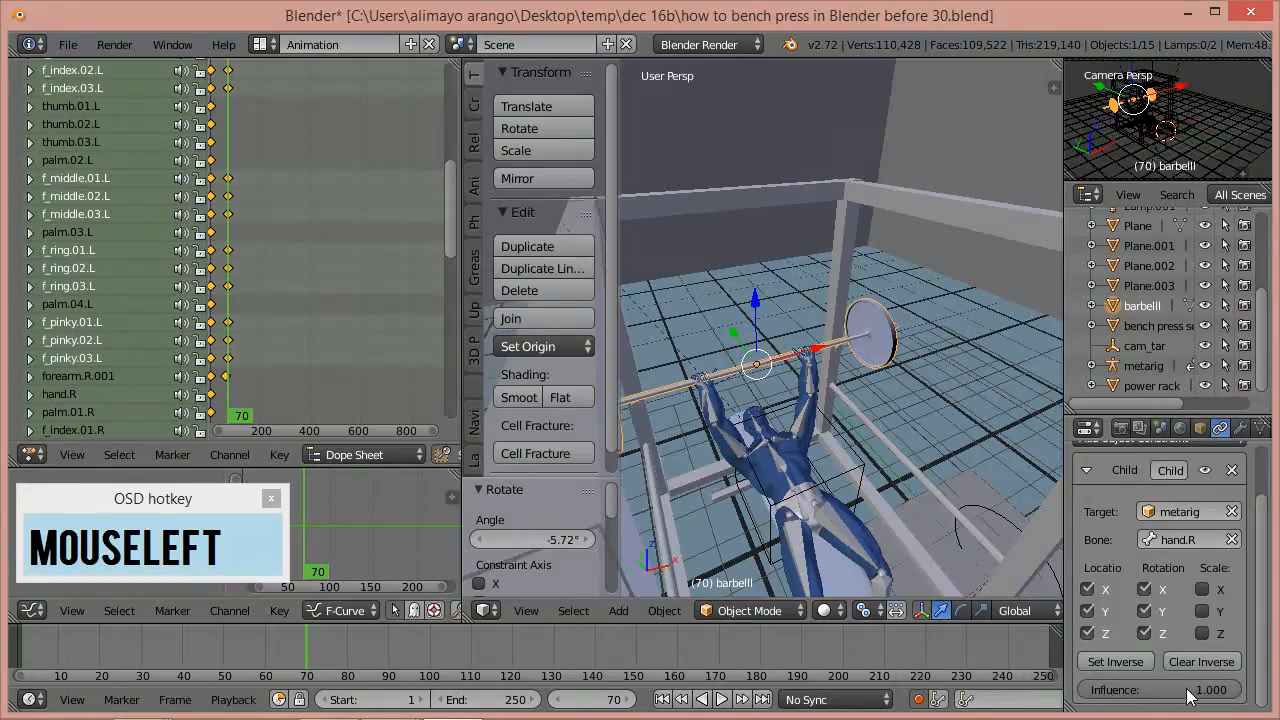
key(i)
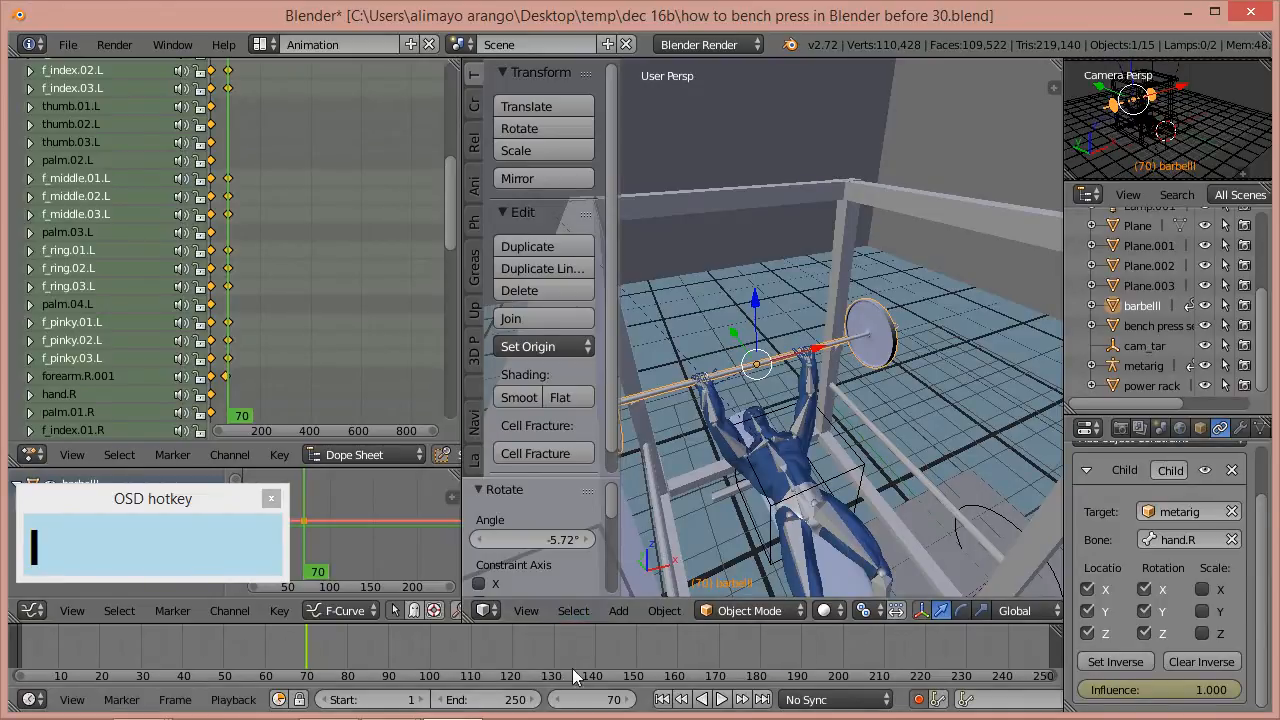
click(561, 703)
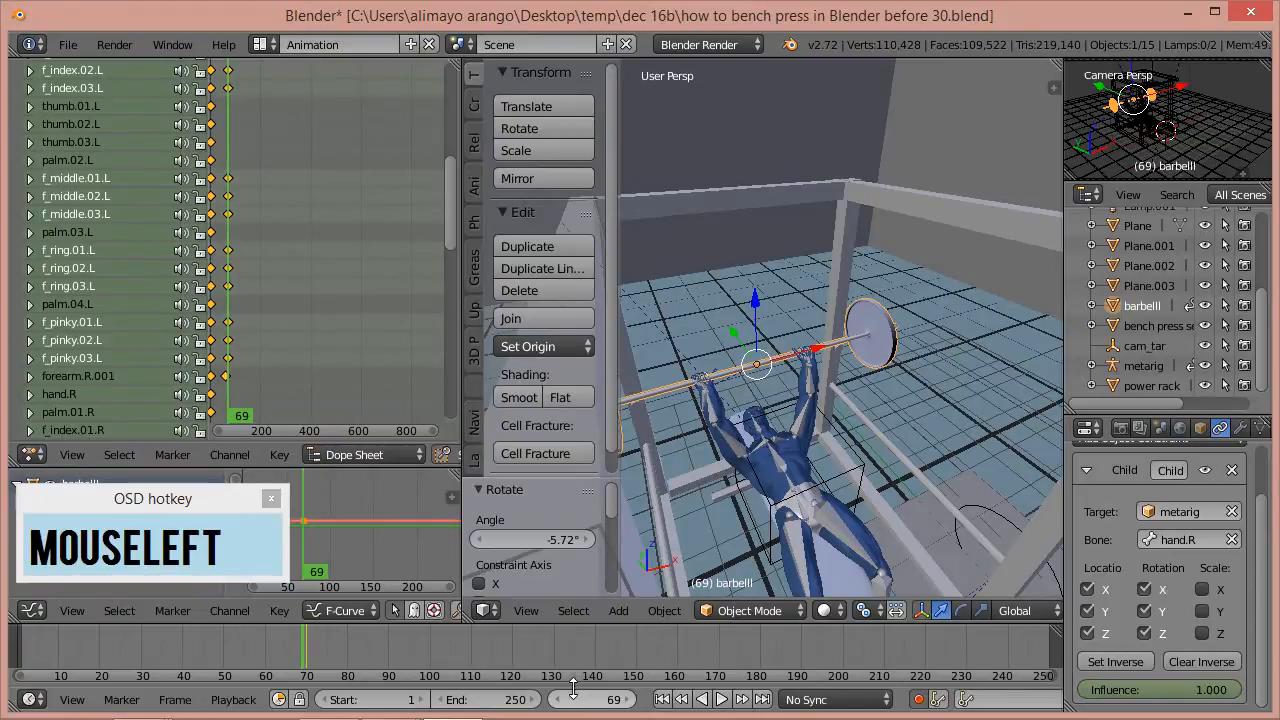
drag(1229, 693, 1117, 695)
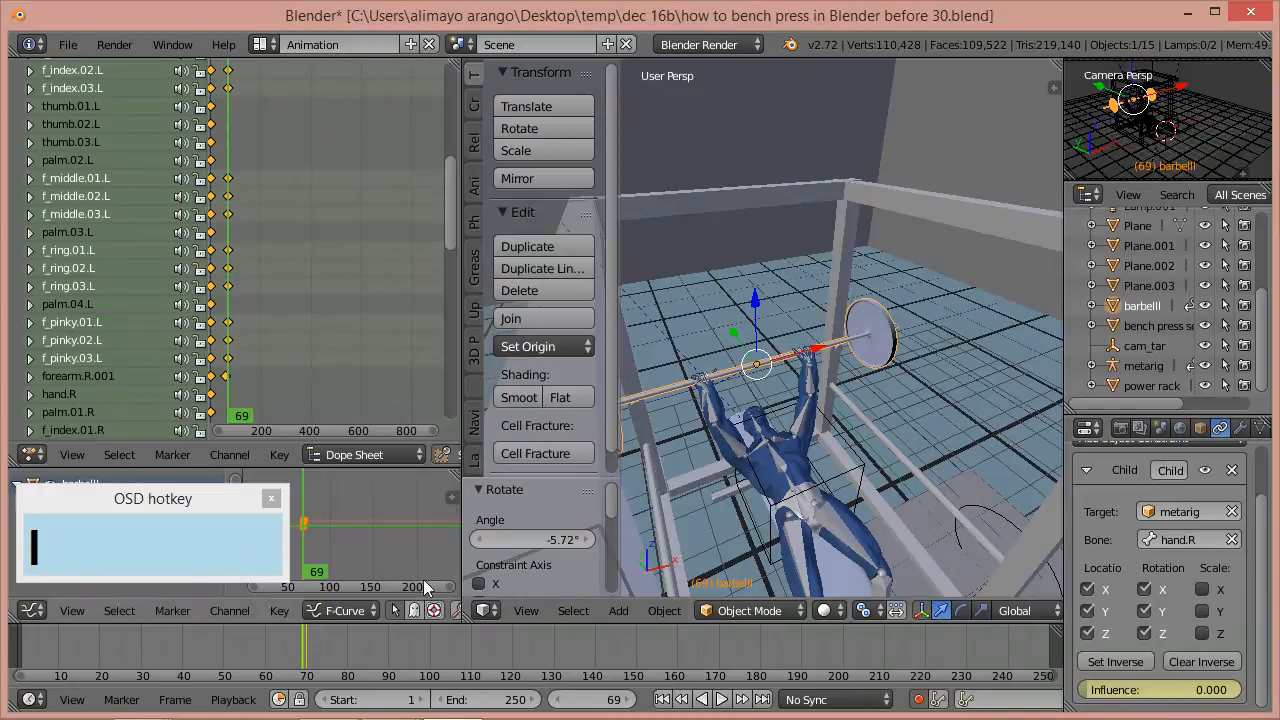
mouse_move(303, 643)
right_down()
mouse_move(282, 655)
mouse_move(25, 650)
mouse_move(303, 638)
right_up()
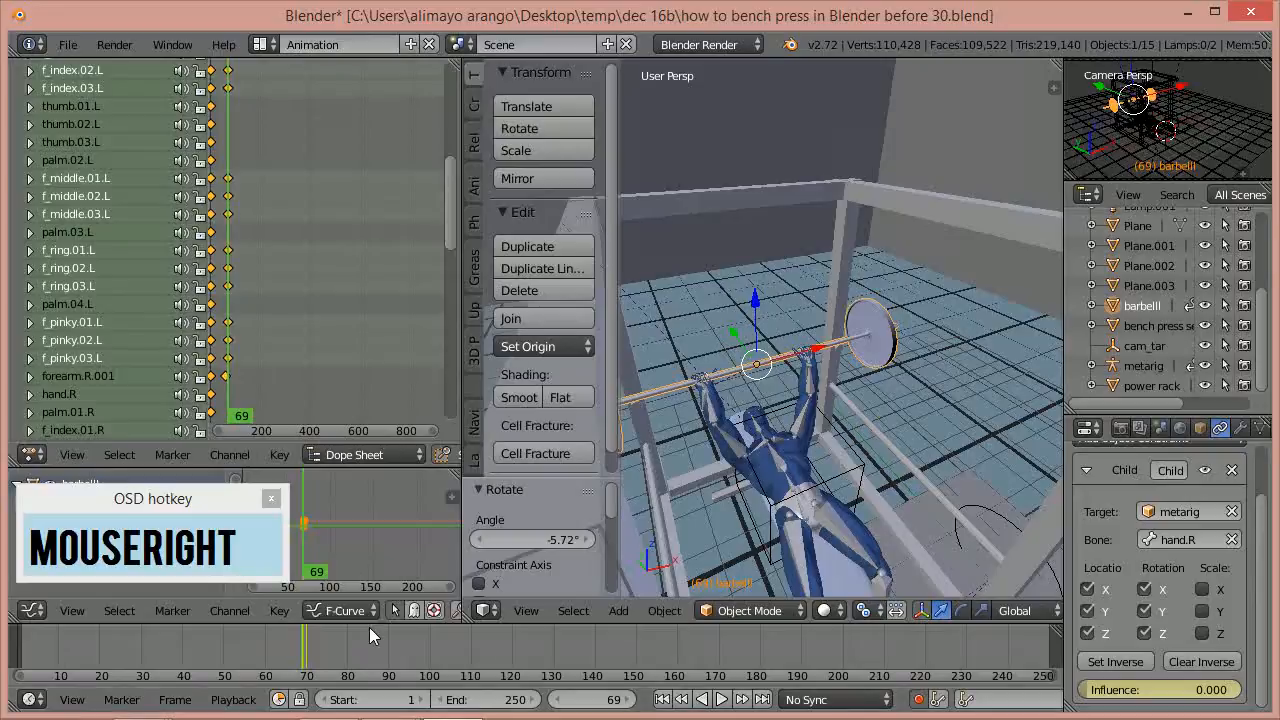
click(629, 700)
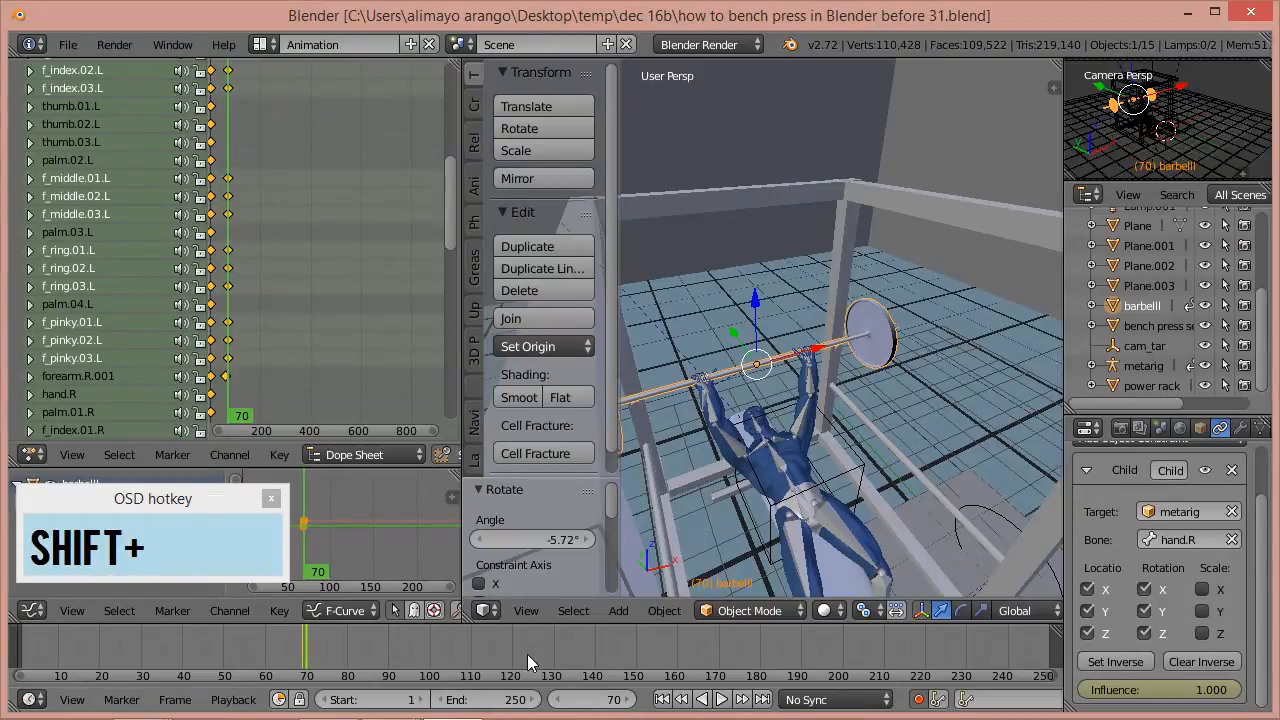
- At frame 90, select both forearm bones of the metarig and move them -0.848 along global Y
key(shift+Up)
key(shift+Up)
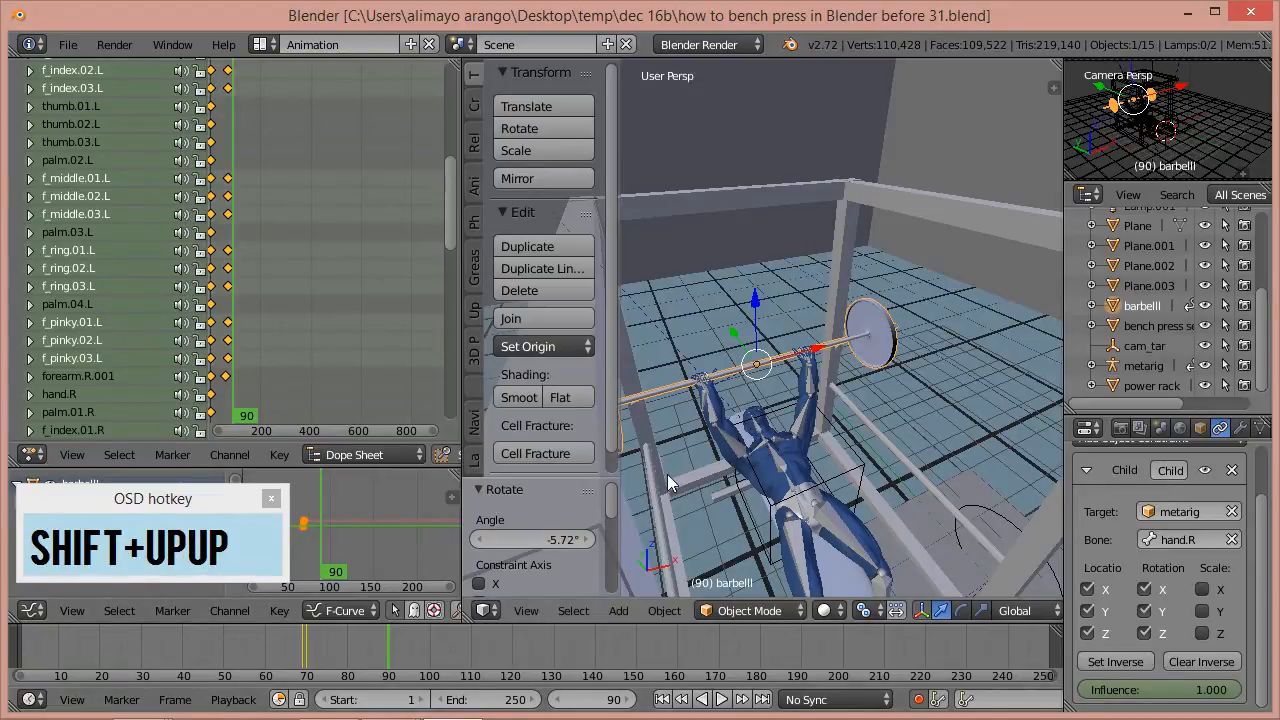
middle_drag(730, 487, 801, 478)
scroll(778, 487, up, 3)
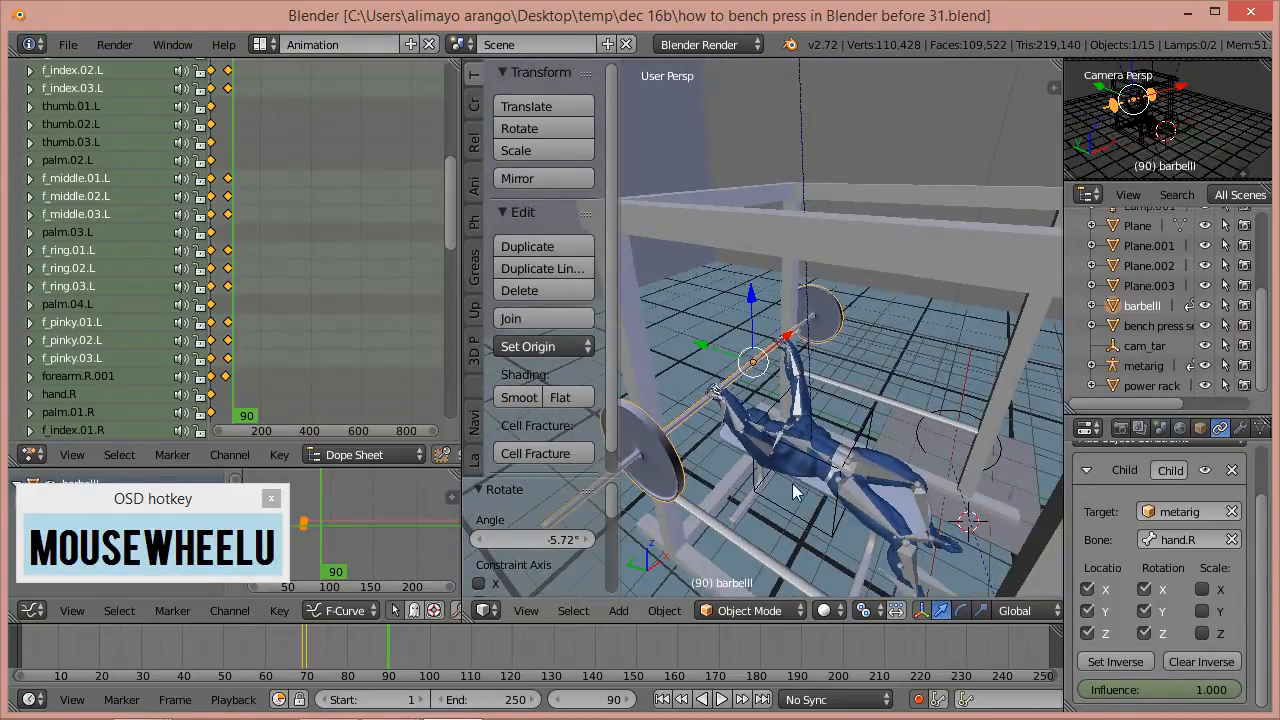
click(721, 413)
scroll(727, 434, up, 4)
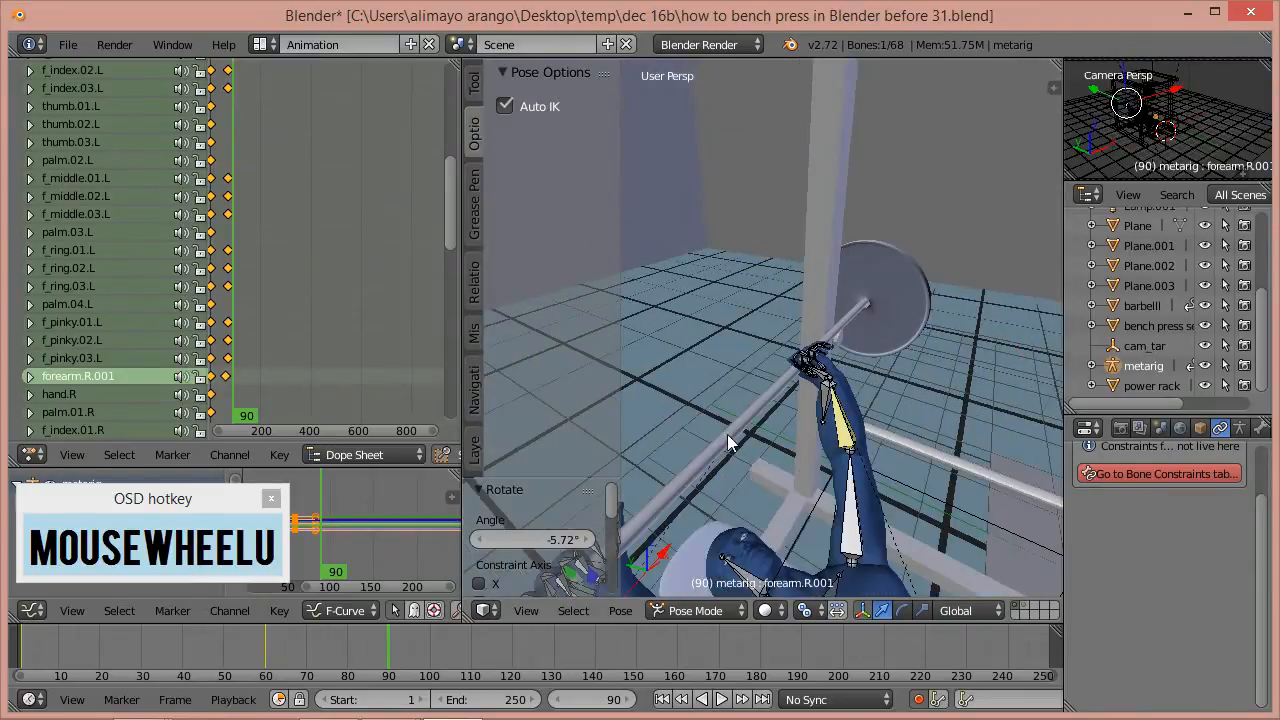
scroll(774, 514, down, 3)
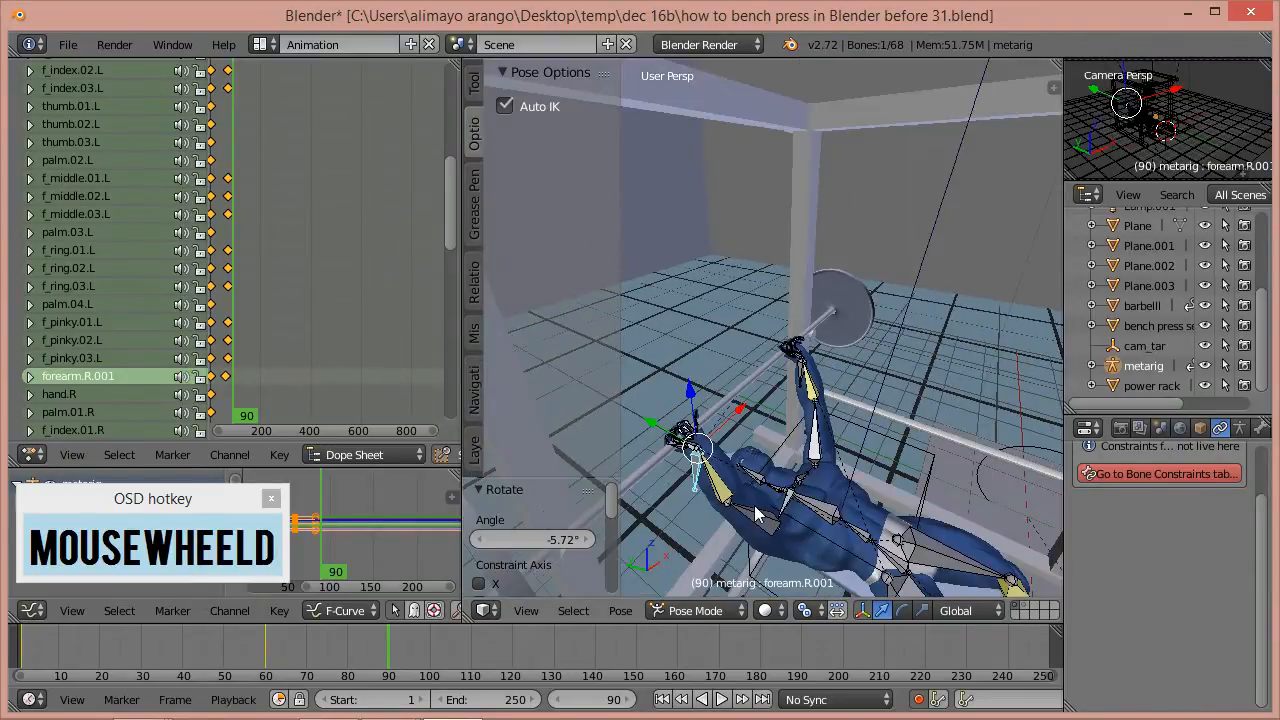
shift+click(799, 381)
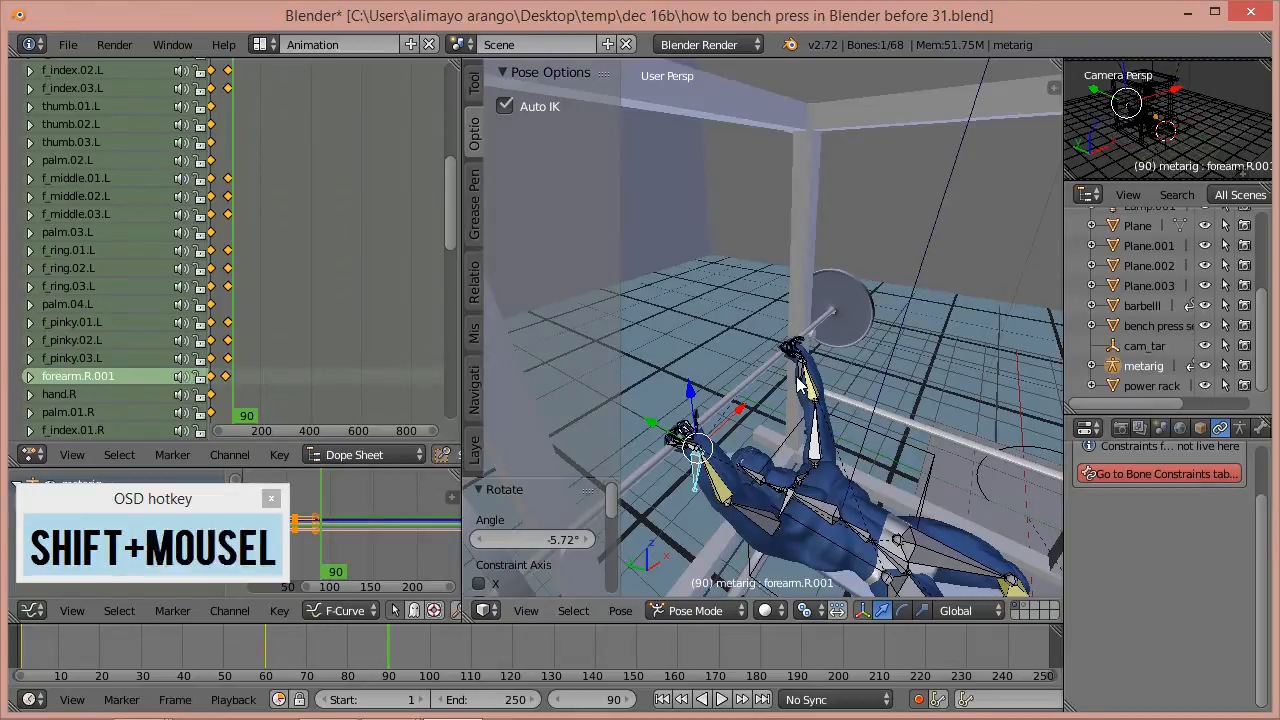
drag(710, 380, 762, 398)
middle_drag(873, 533, 826, 492)
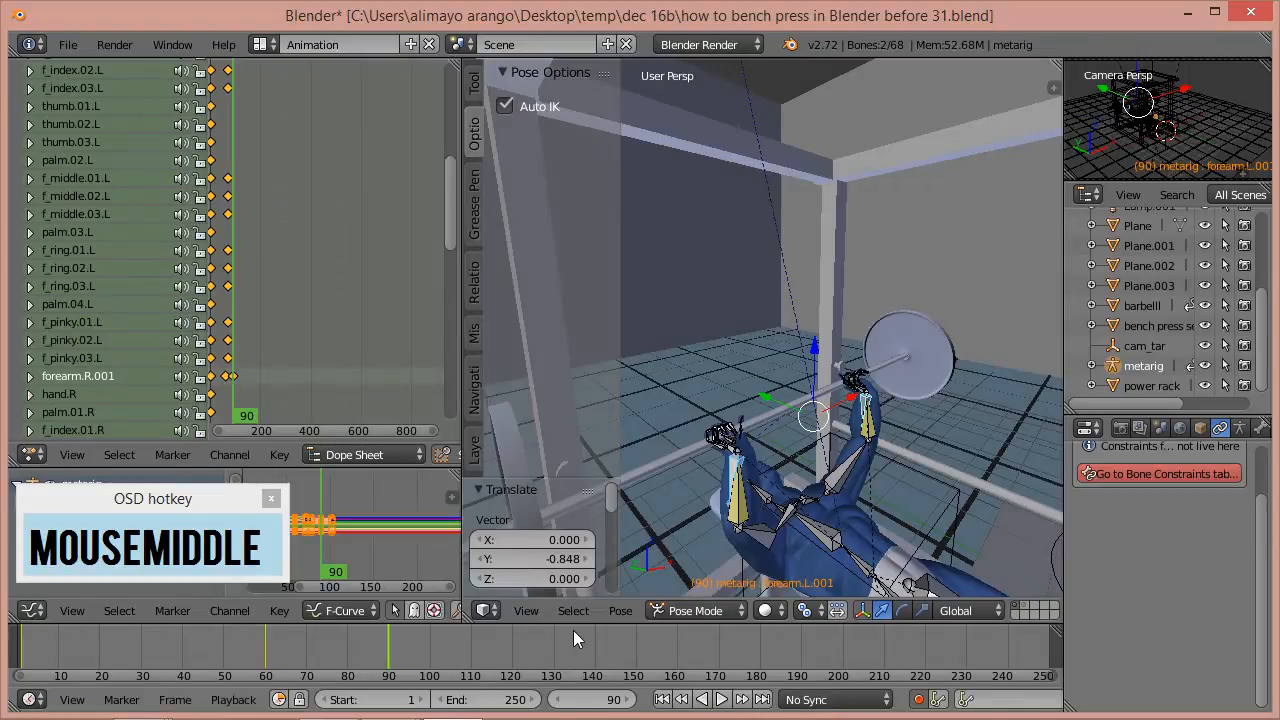
- At frame 100, move both forearm bones -1.323 along global Z and save as "how to bench press in Blender before 32.blend"
key(shift)
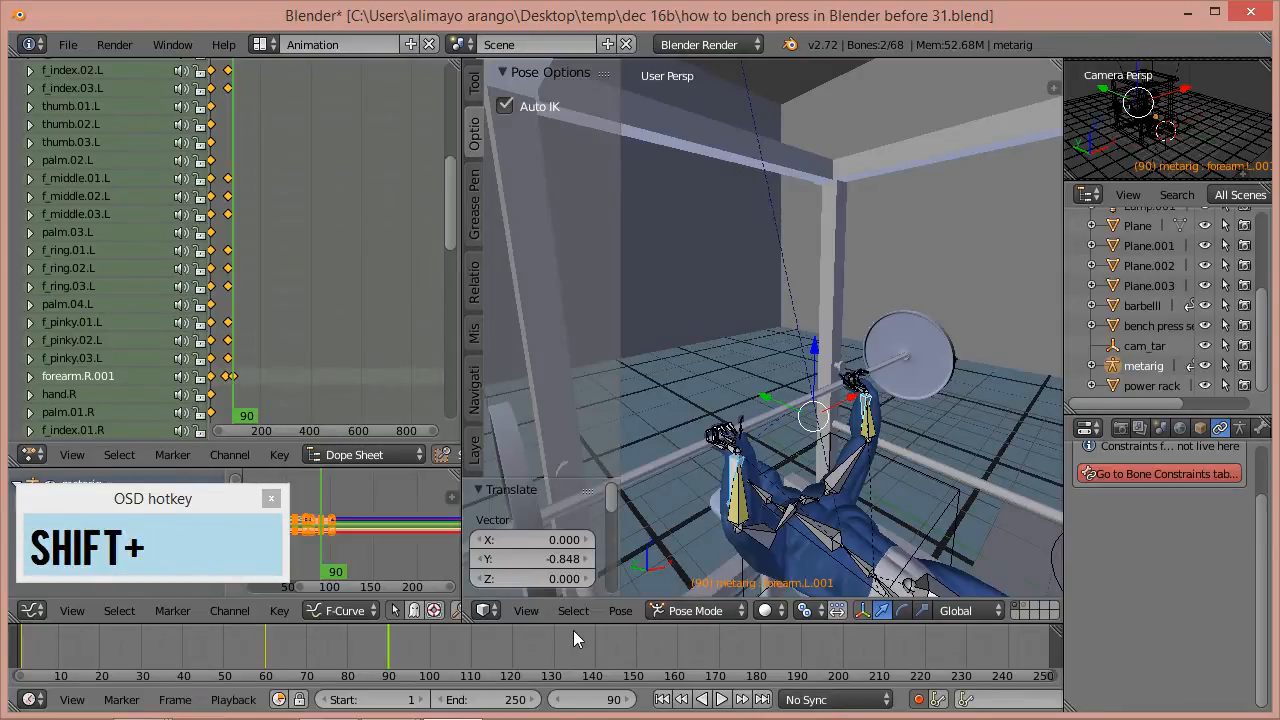
key(shift+Up)
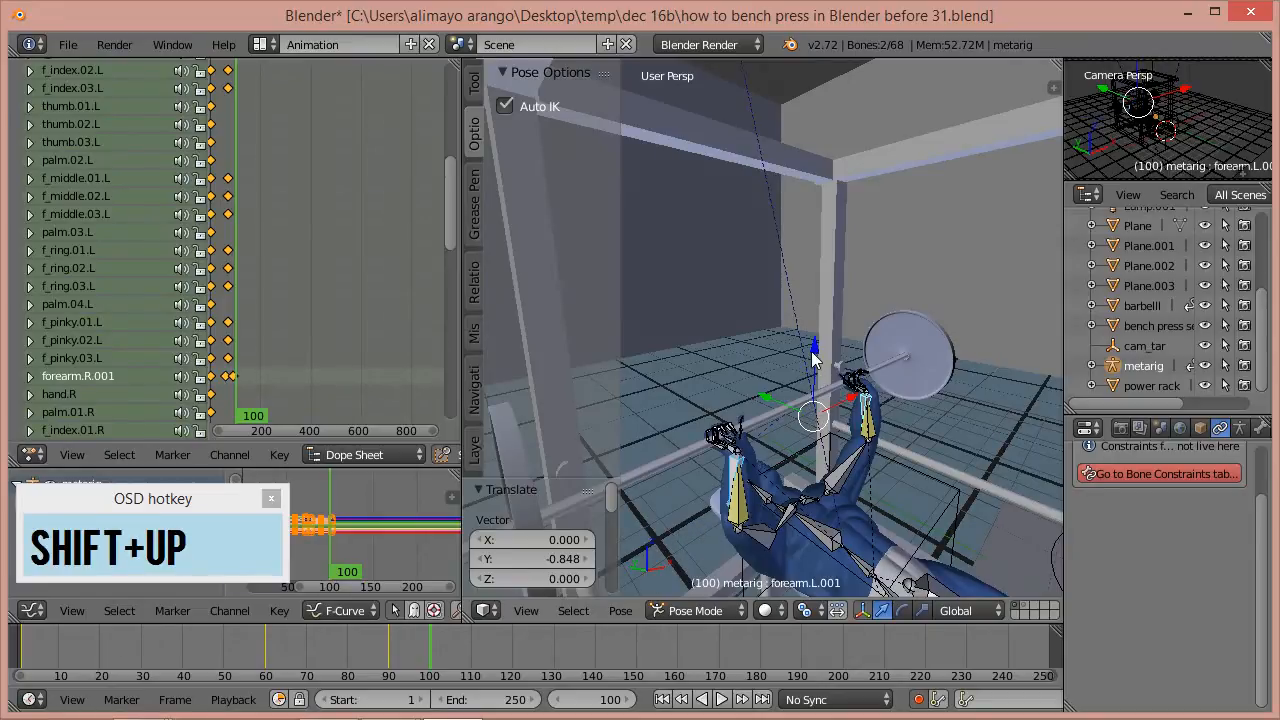
drag(816, 347, 819, 441)
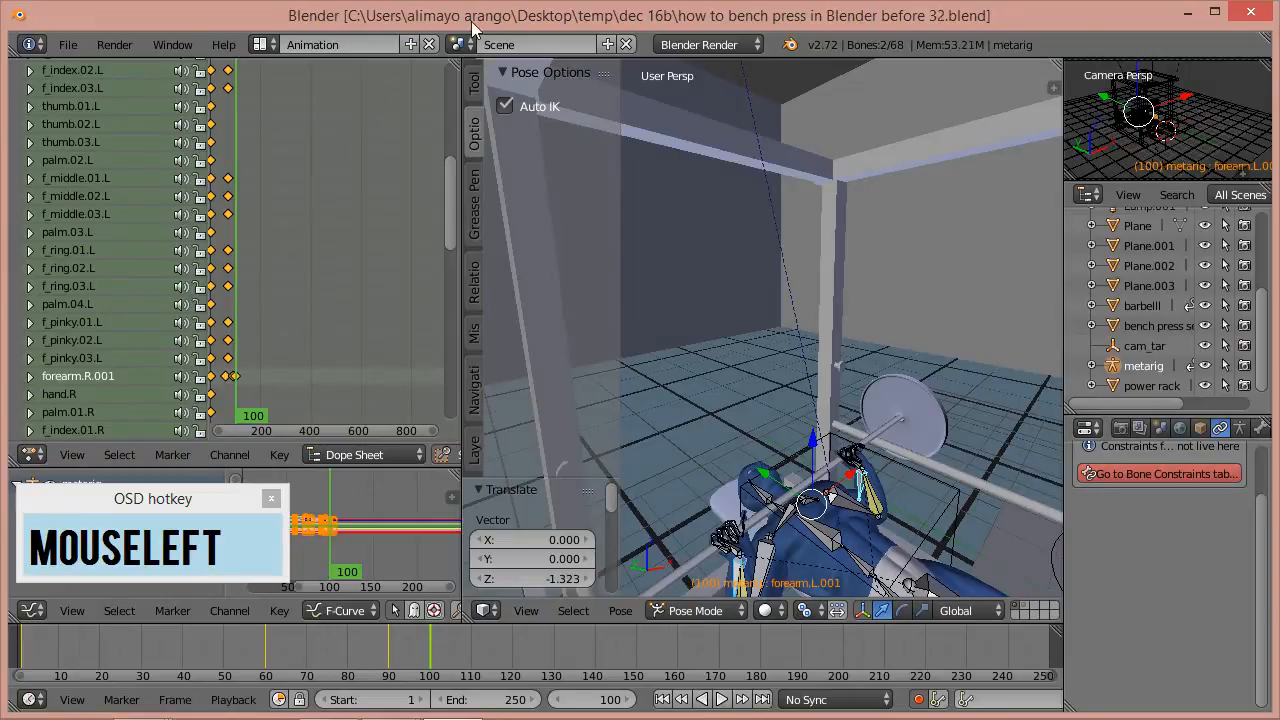
- Fine-tune the lowered forearm bones at frame 100 by shifting them slightly along global Y and raising them 0.122 along Z
middle_drag(864, 455, 546, 477)
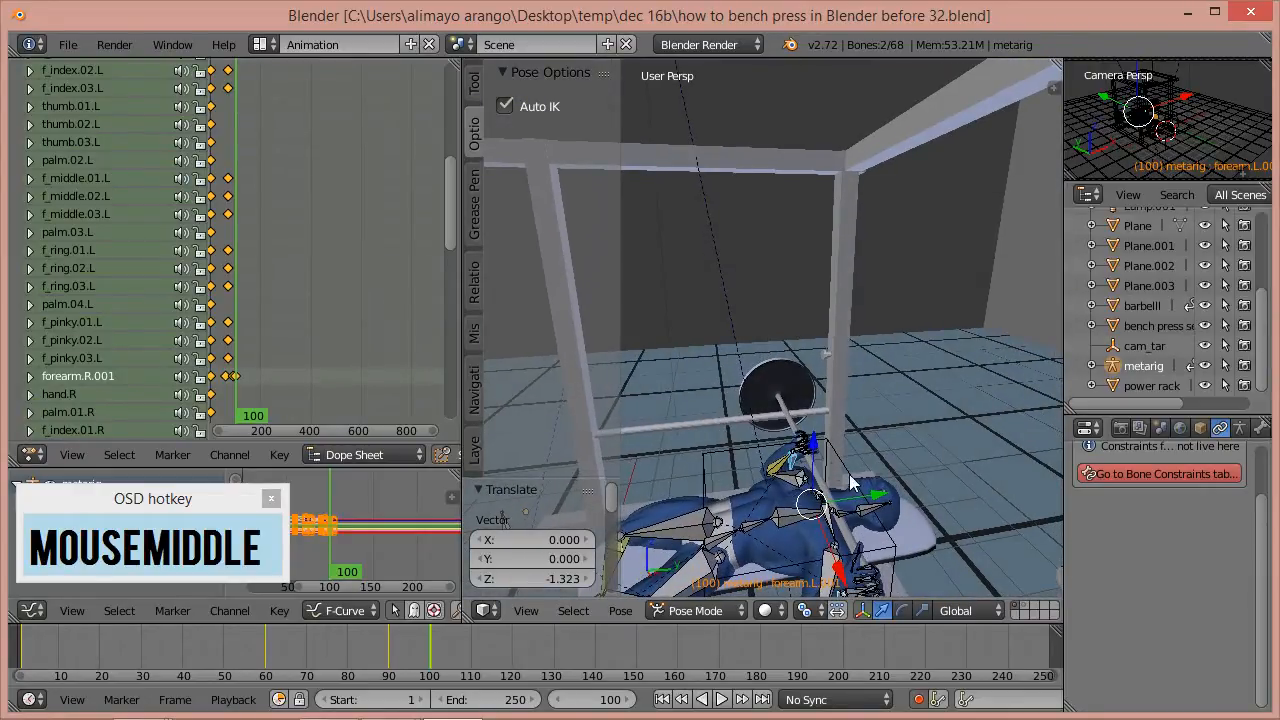
drag(876, 500, 840, 492)
drag(793, 457, 799, 444)
scroll(851, 494, down, 3)
middle_drag(851, 494, 1004, 473)
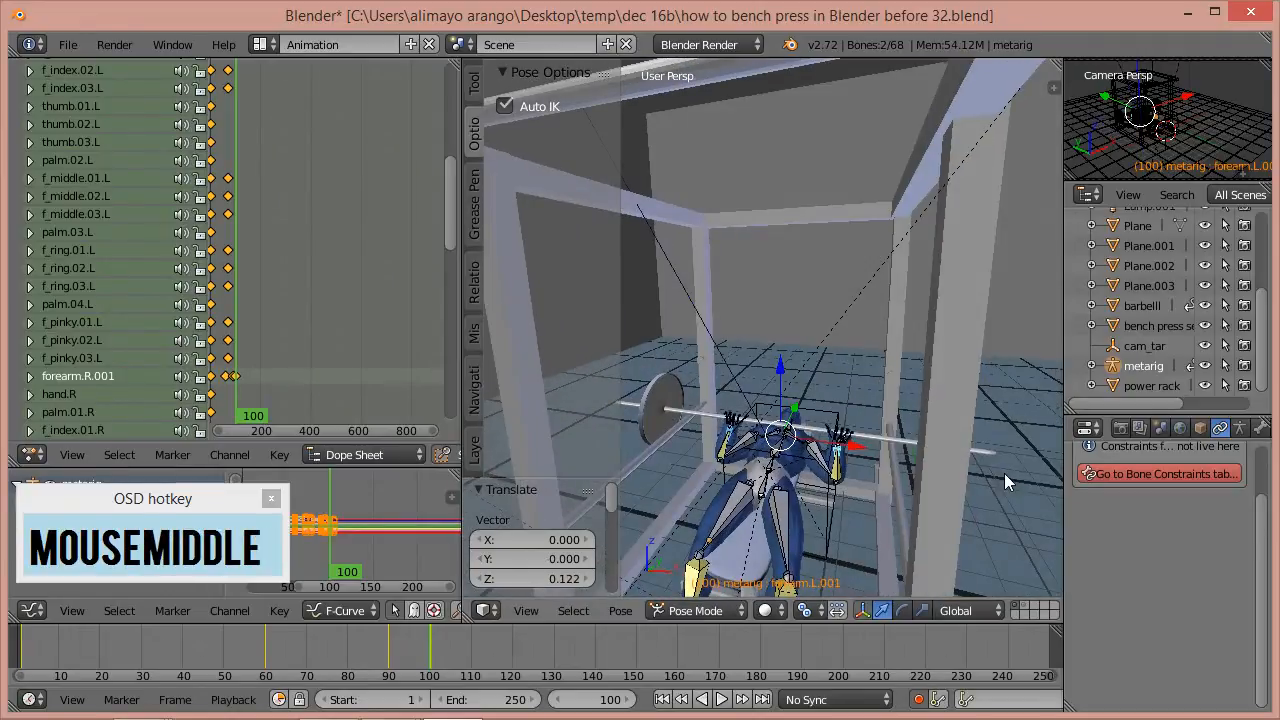
- Hide the metarig and check how the hands hold the lowered barbell at frame 100
click(1204, 366)
middle_drag(783, 451, 868, 491)
scroll(900, 476, up, 2)
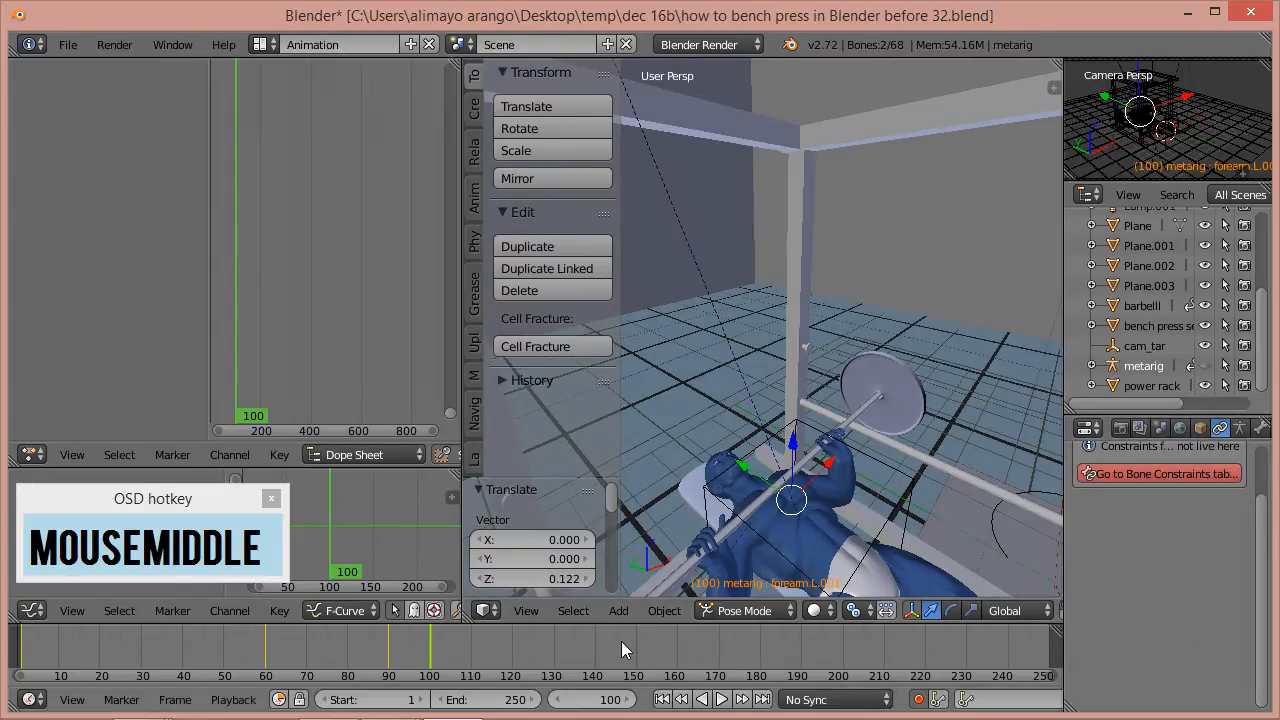
- Advance to frame 120, save as "how to bench press in Blender before 33.blend", and turn off automatic keyframing
key(shift)
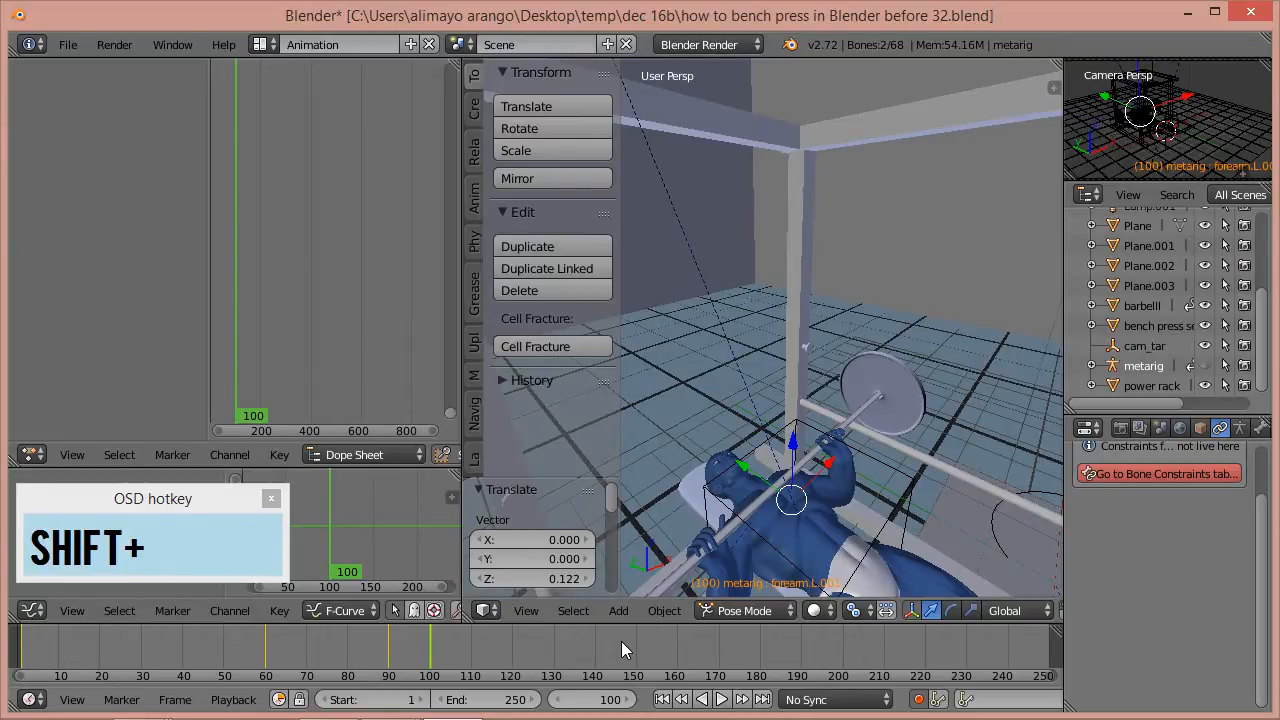
key(shift+Up)
key(shift+Up)
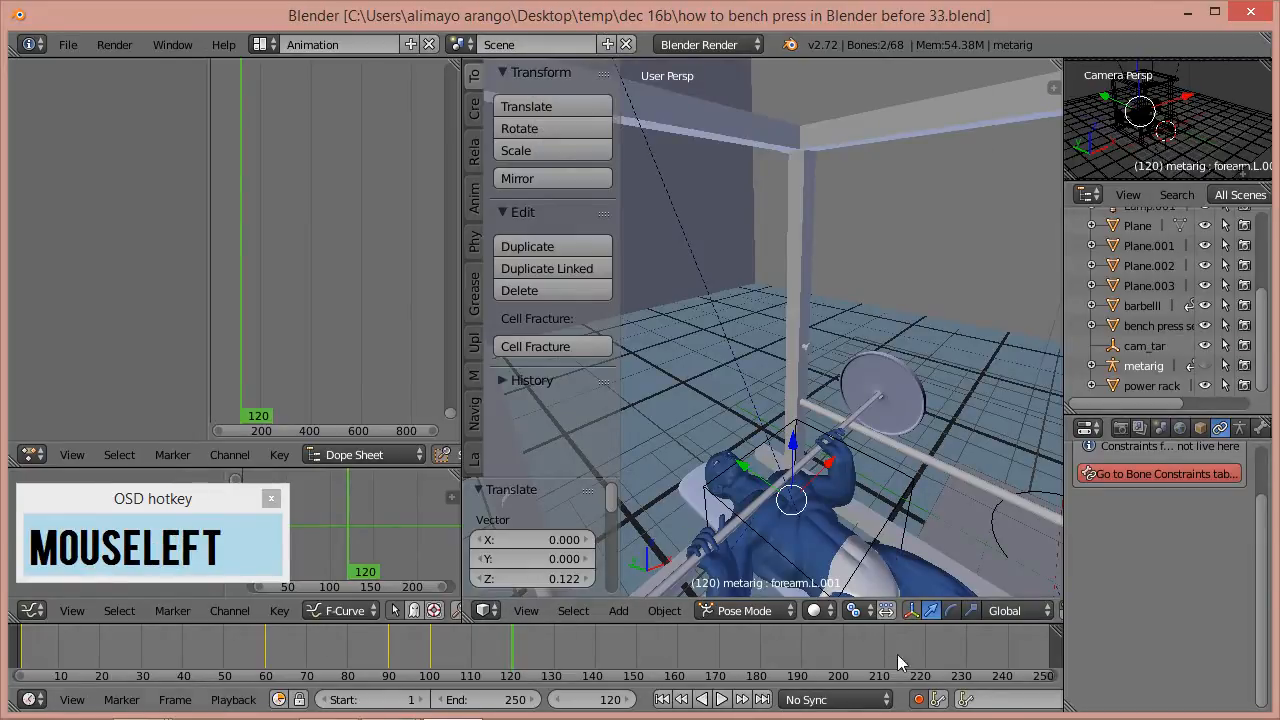
click(919, 699)
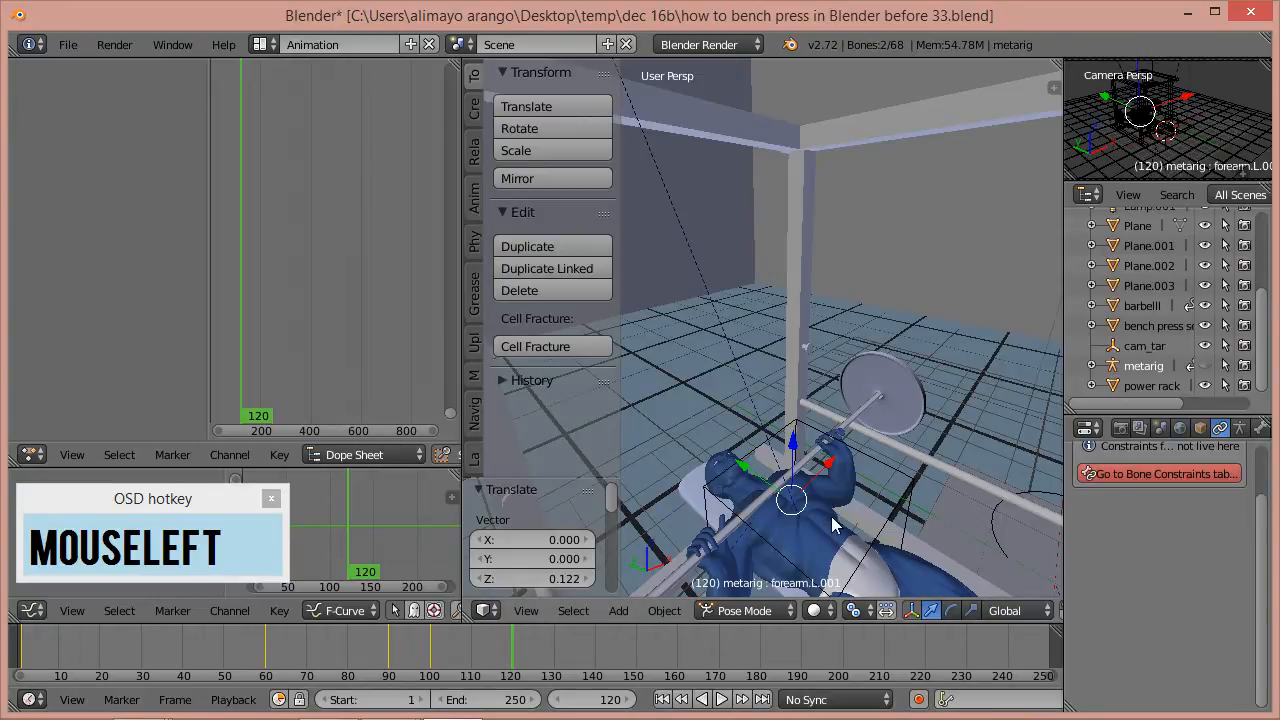
- Show the metarig and go back to frame 90 to review the raised-arm pose against the forearm.R.001 keyframes
click(1206, 366)
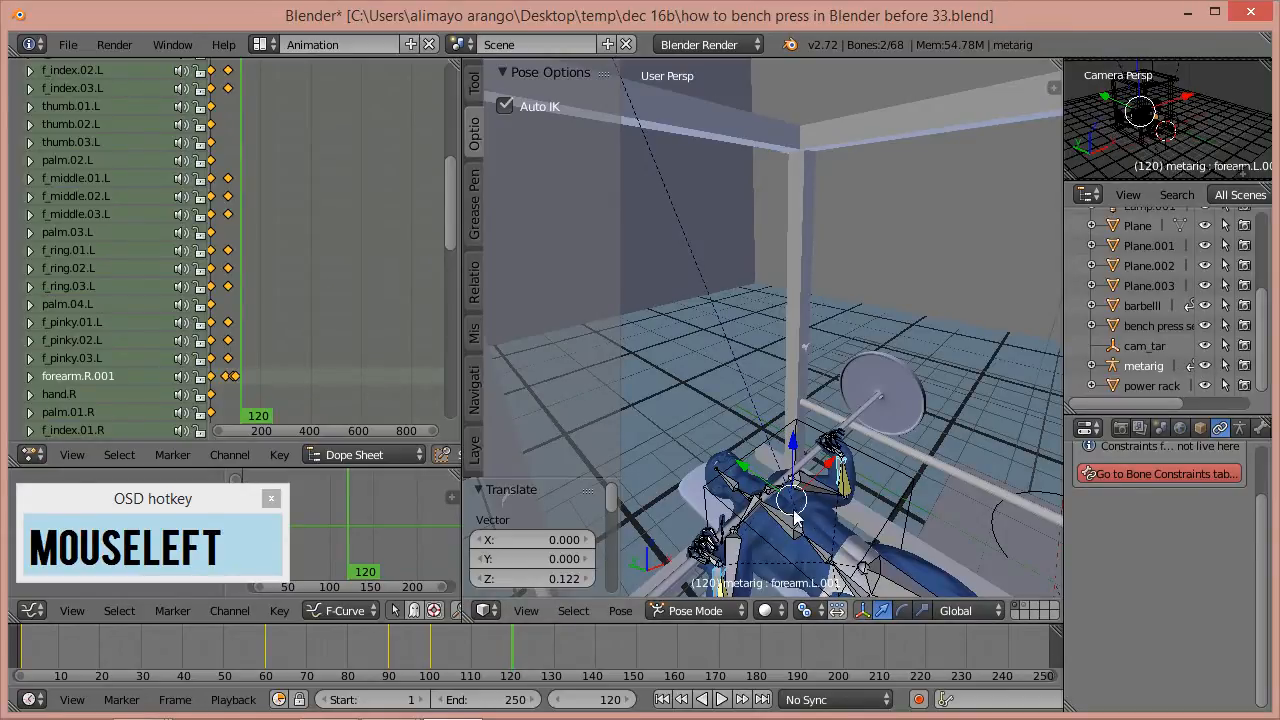
scroll(291, 372, up, 3)
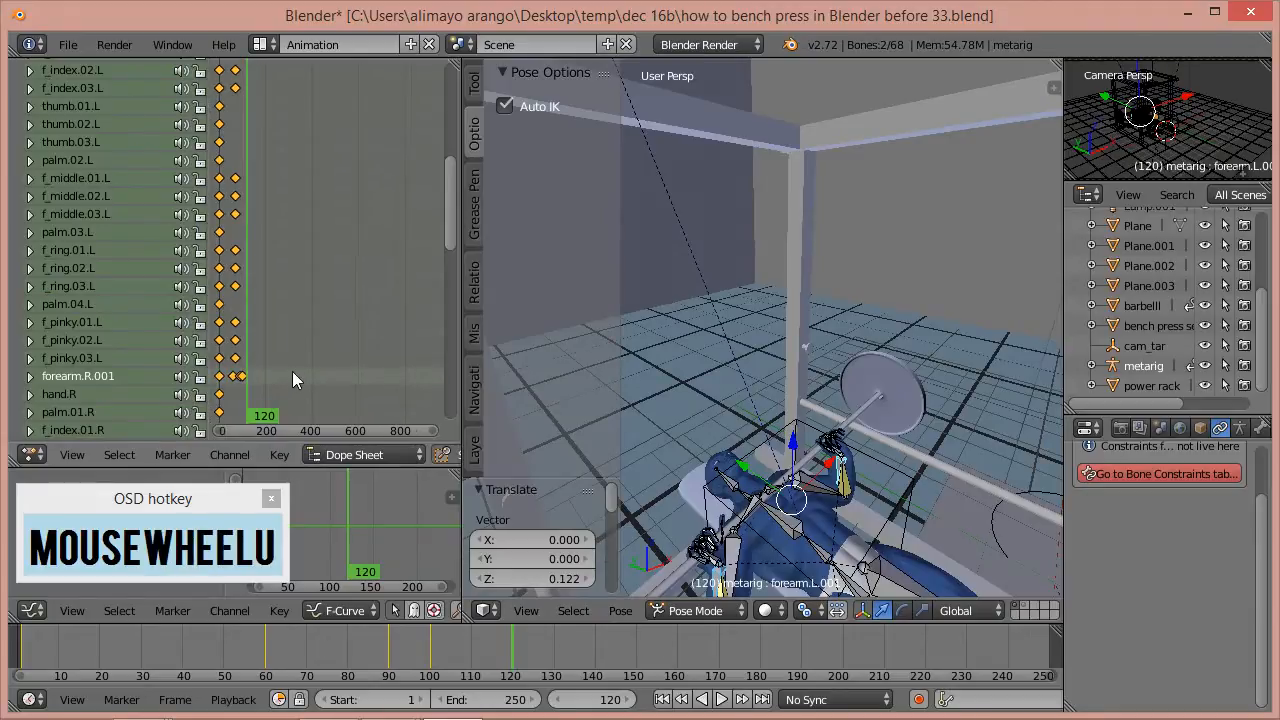
middle_drag(281, 366, 392, 380)
scroll(391, 380, up, 4)
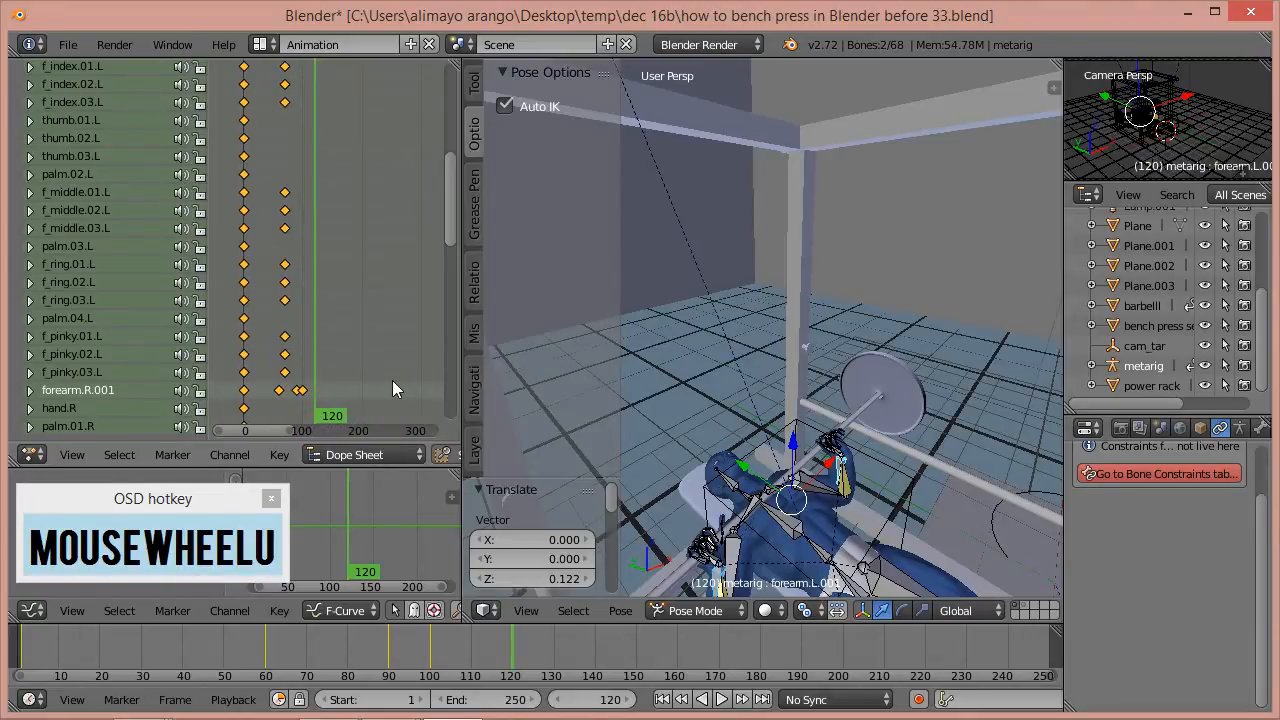
right_click(336, 412)
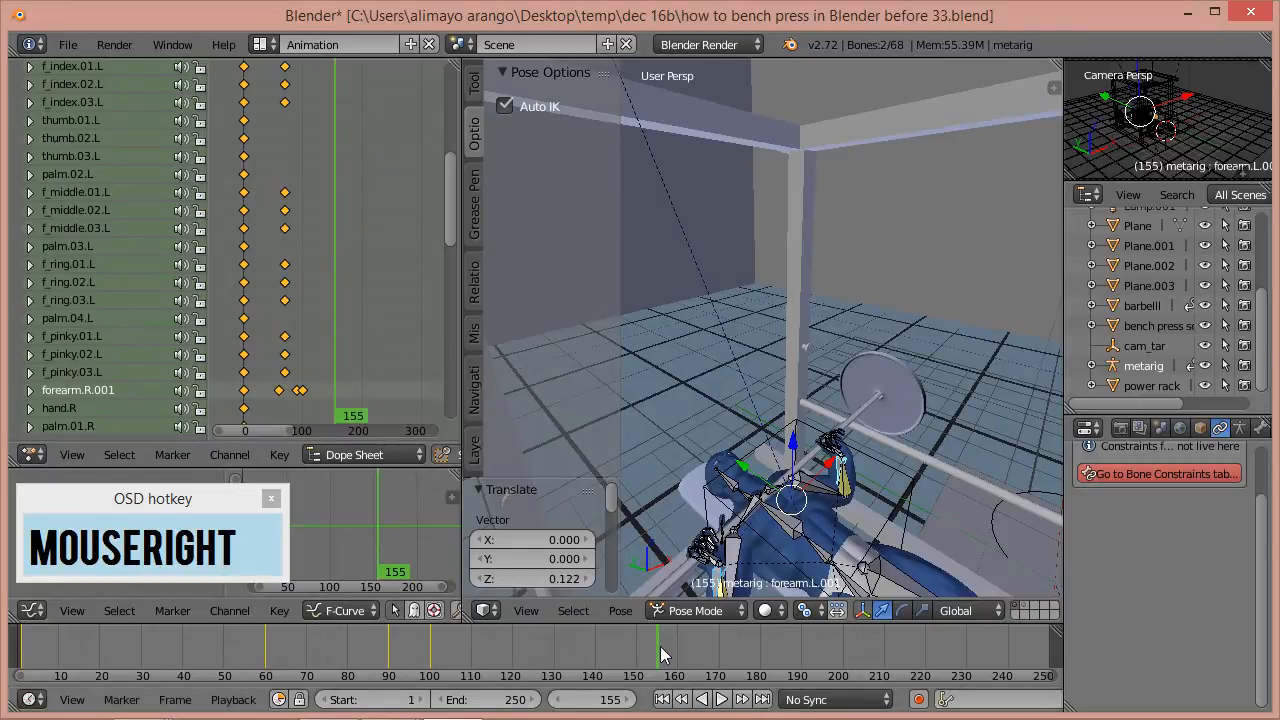
drag(357, 417, 296, 434)
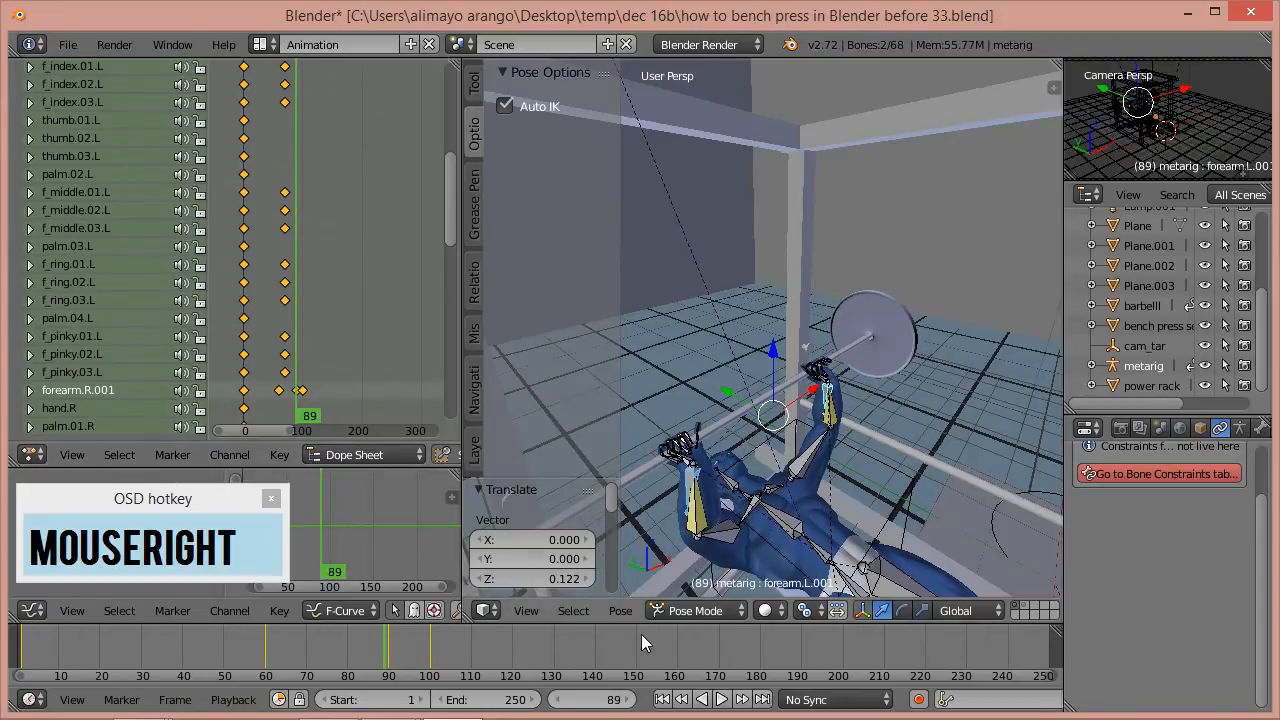
click(630, 706)
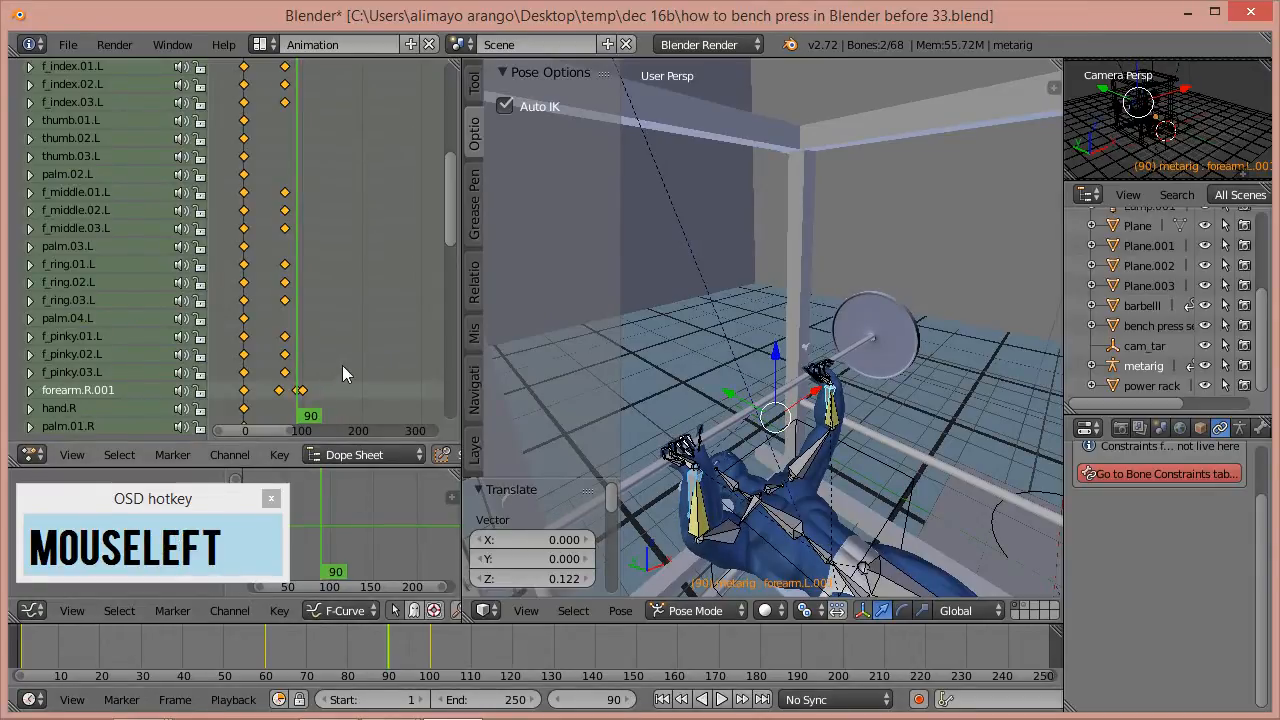
- Duplicate the forearm.R.001 keyframe at frame 90 to frame 120 in the Dope Sheet
scroll(343, 370, up, 4)
middle_drag(341, 356, 389, 352)
scroll(390, 353, up, 5)
scroll(390, 353, up, 3)
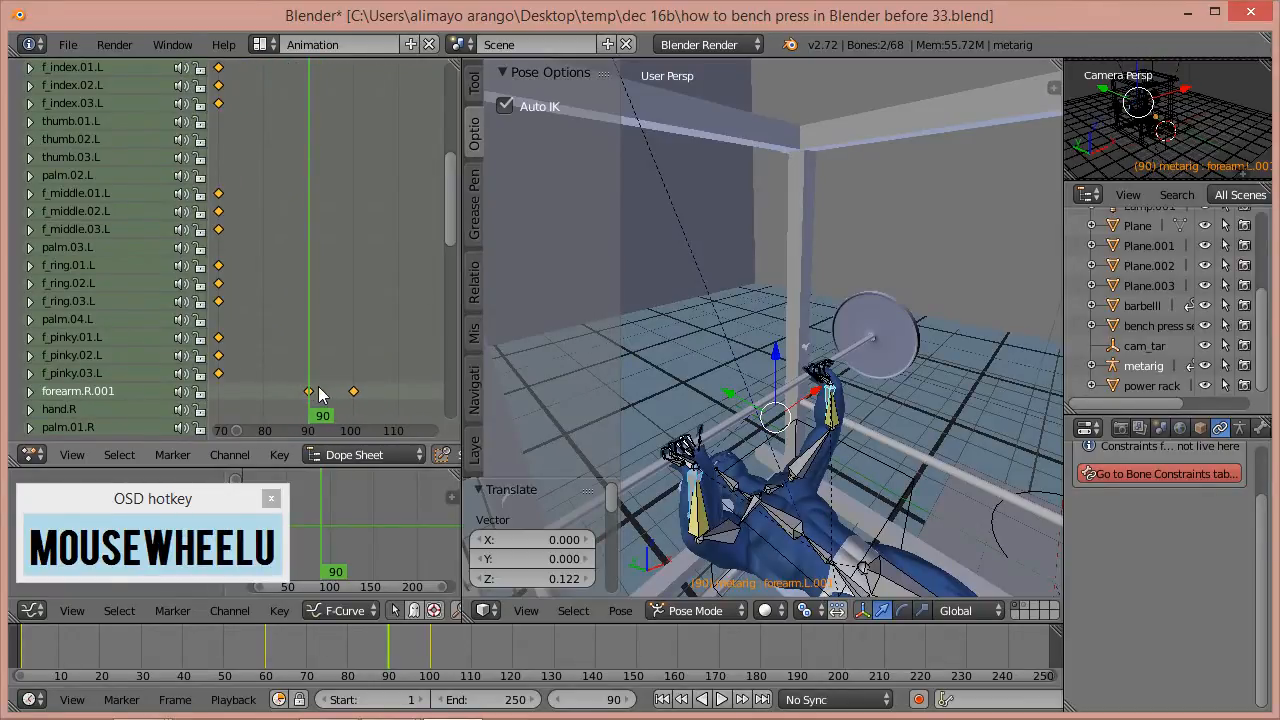
right_click(392, 660)
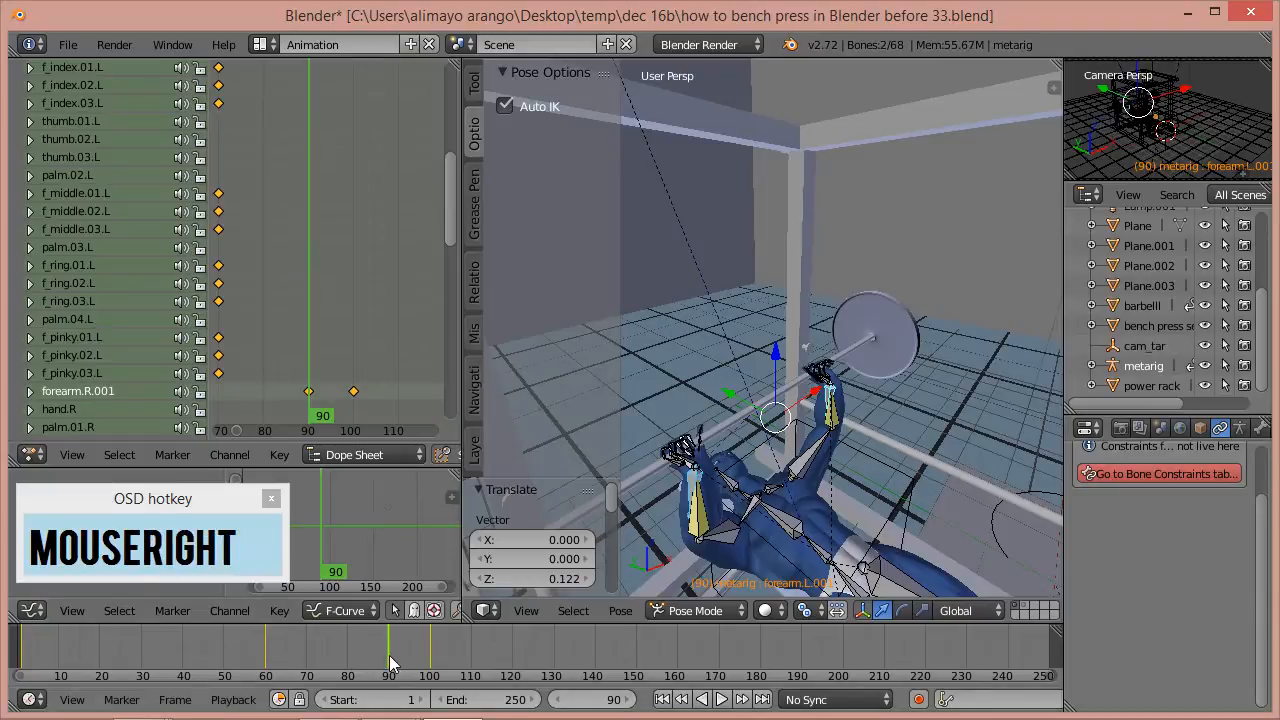
right_drag(394, 658, 512, 651)
middle_drag(396, 371, 349, 360)
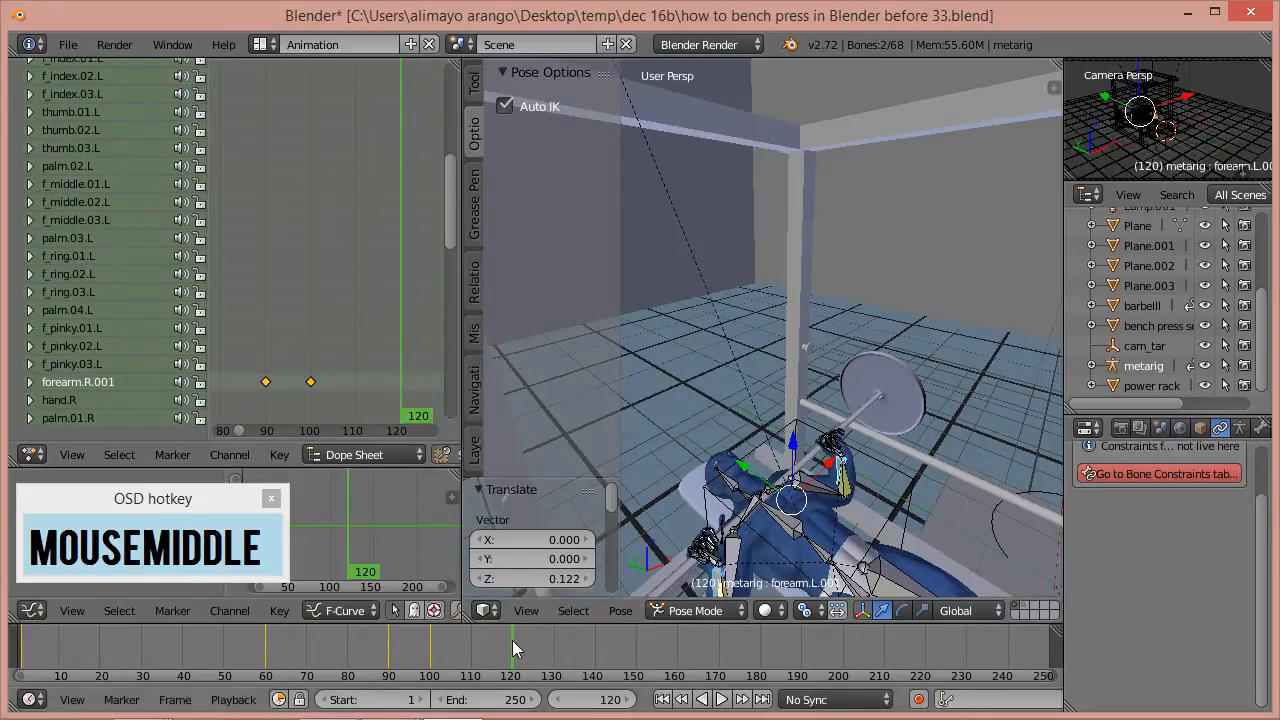
click(266, 382)
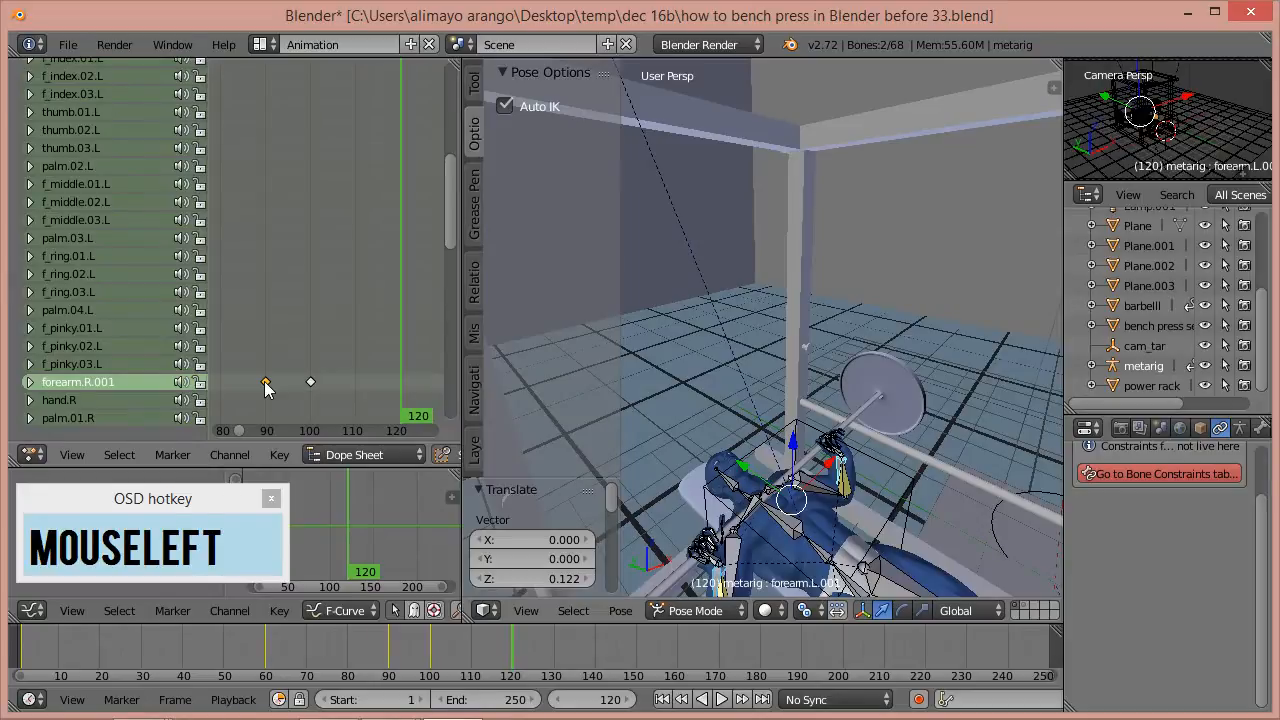
key(shift+d)
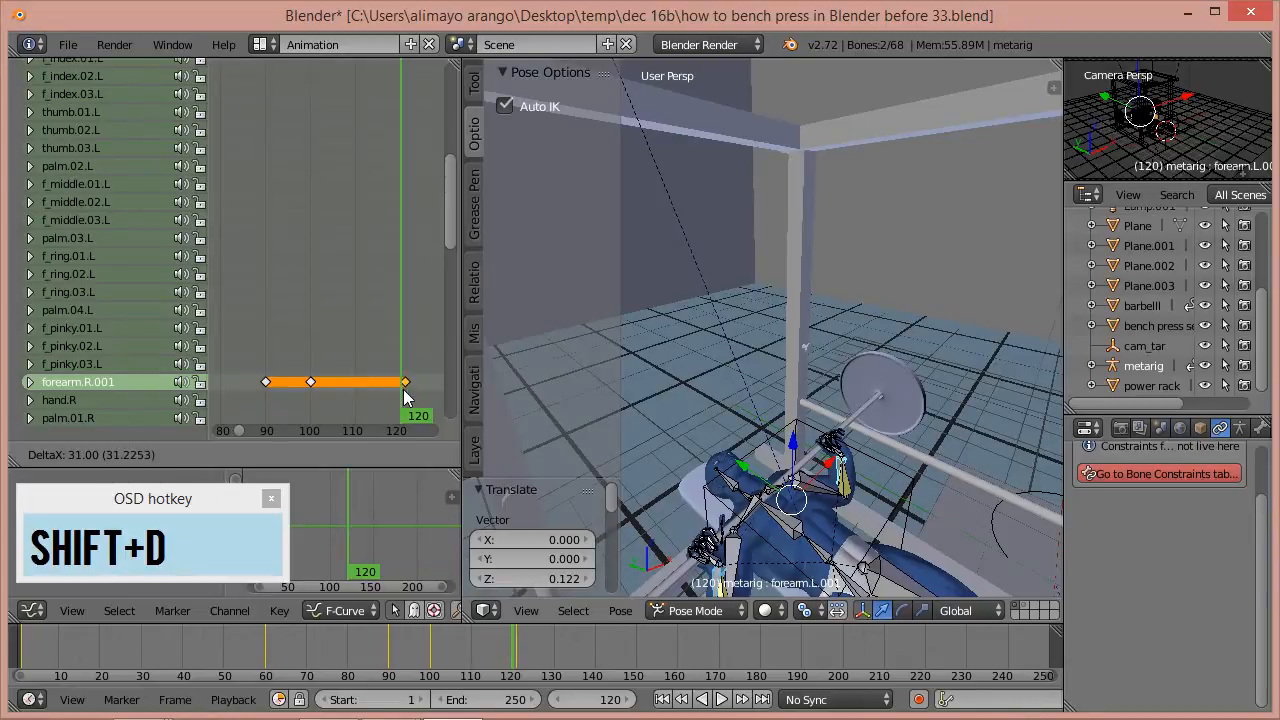
click(400, 398)
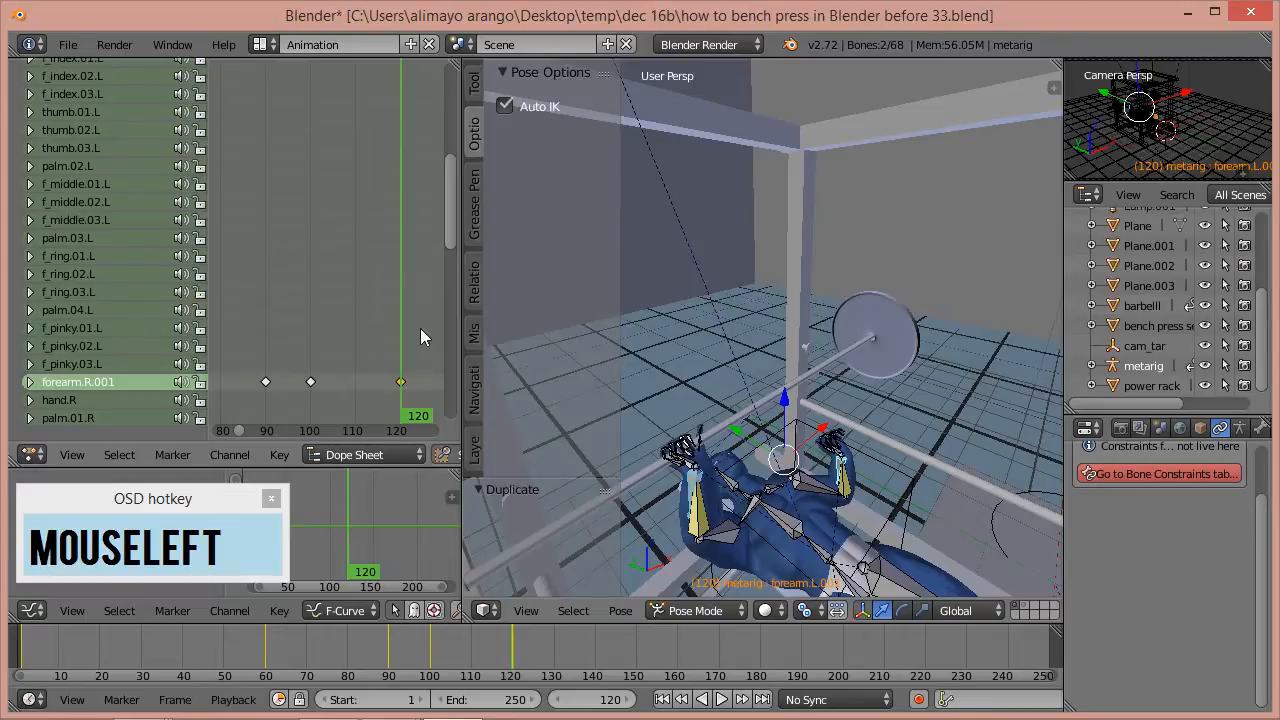
- Duplicate the forearm.L.001 keyframe at frame 90 to frame 120 in the Dope Sheet
mouse_move(455, 231)
mouse_down()
mouse_move(465, 305)
mouse_move(454, 227)
mouse_up()
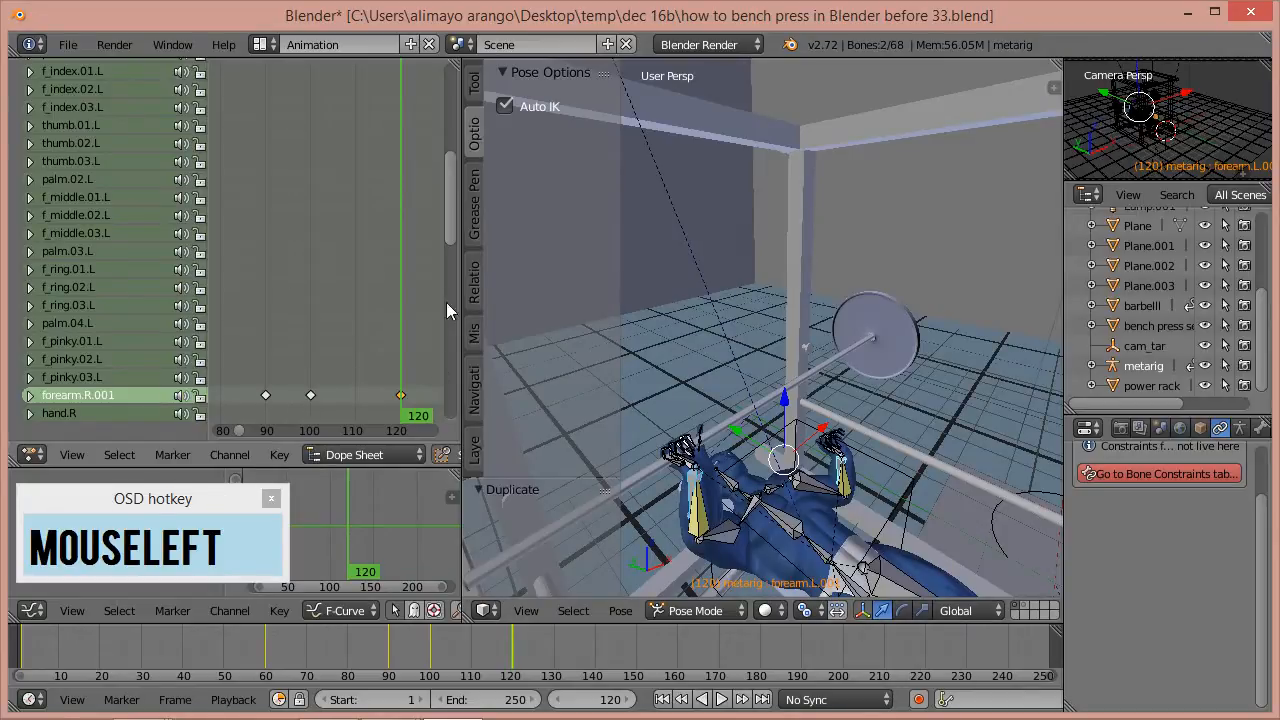
drag(456, 221, 432, 189)
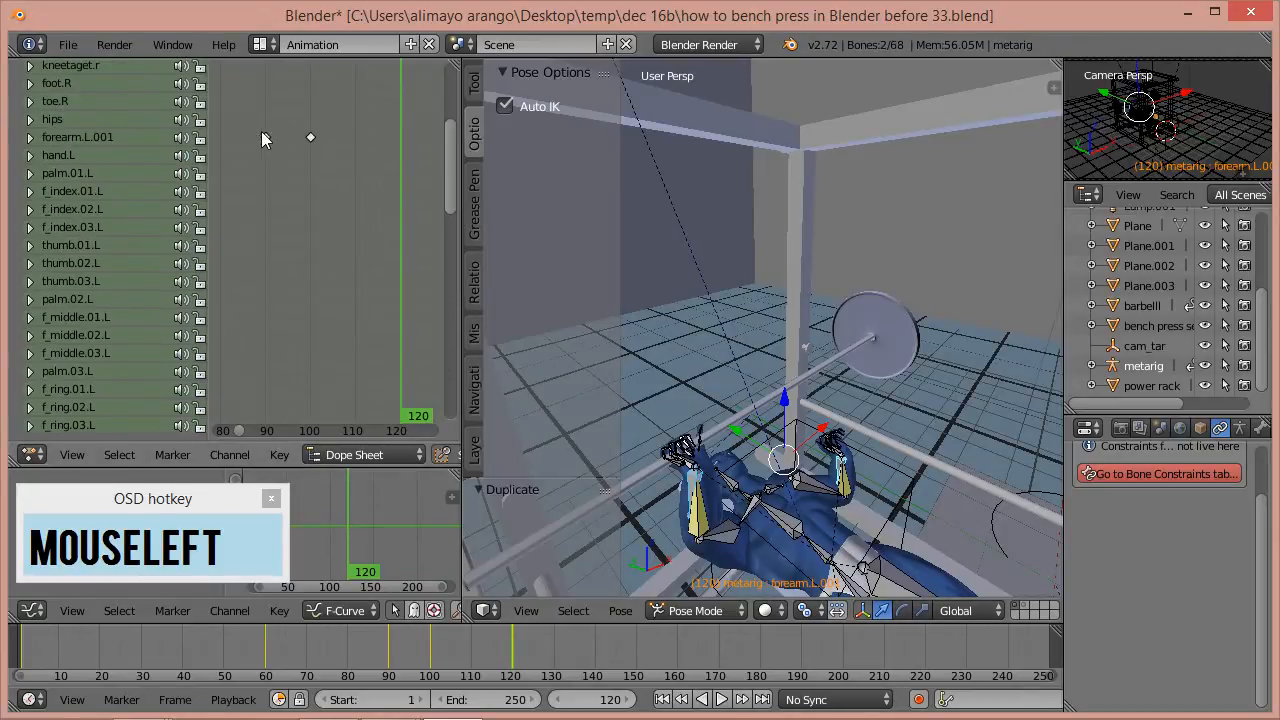
click(266, 138)
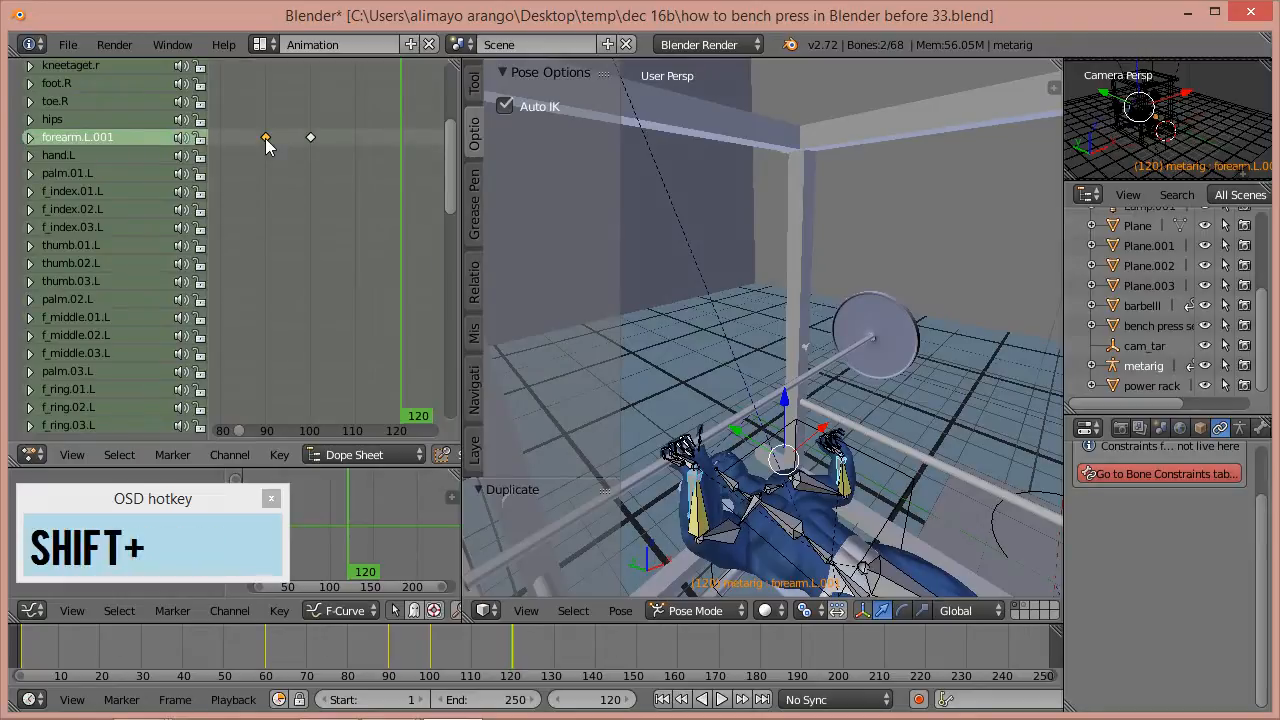
key(shift+d)
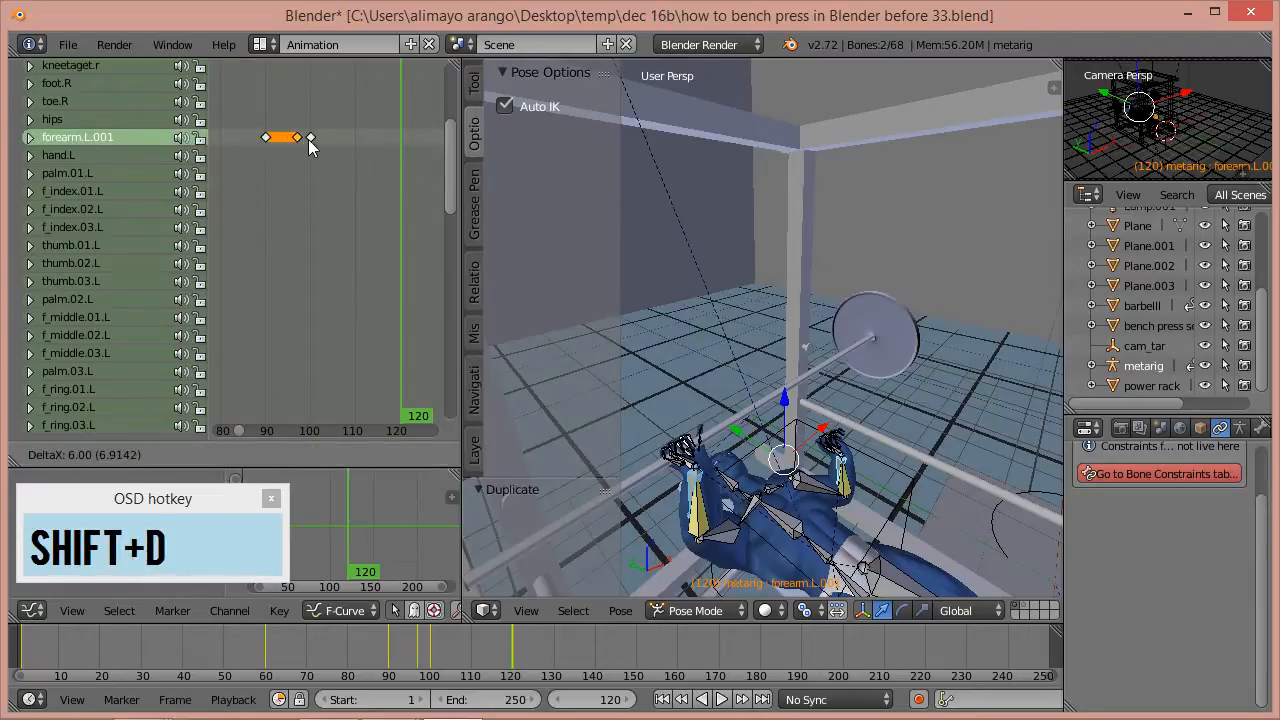
click(400, 142)
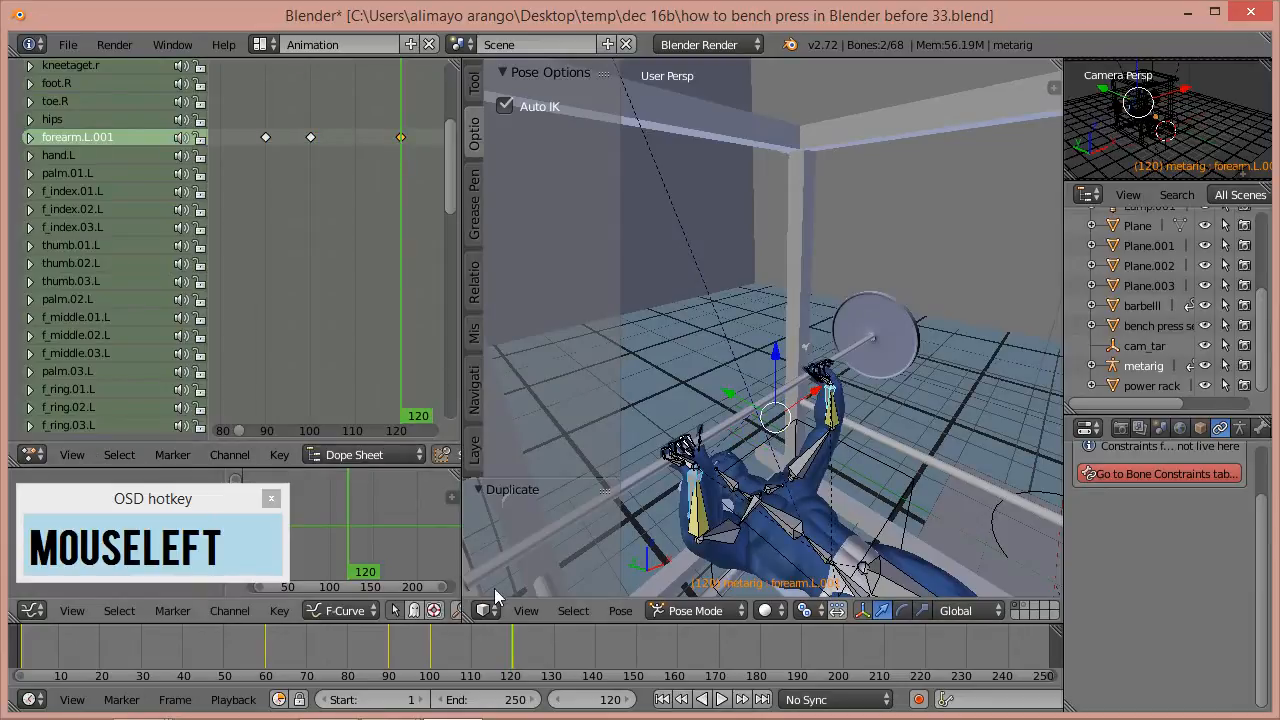
- Duplicate all metarig keyframes at frame 100 to frame 140 through the Dope Sheet Summary row
right_drag(511, 636, 429, 647)
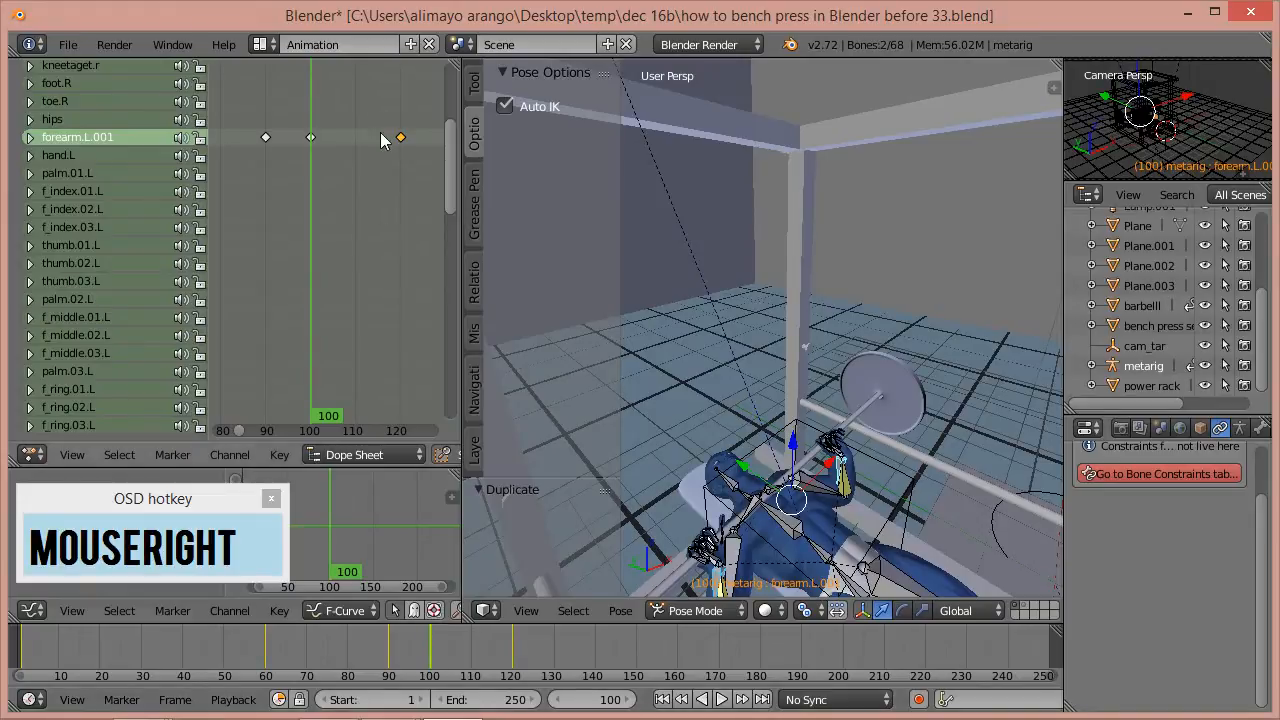
drag(451, 151, 448, 188)
drag(384, 460, 382, 560)
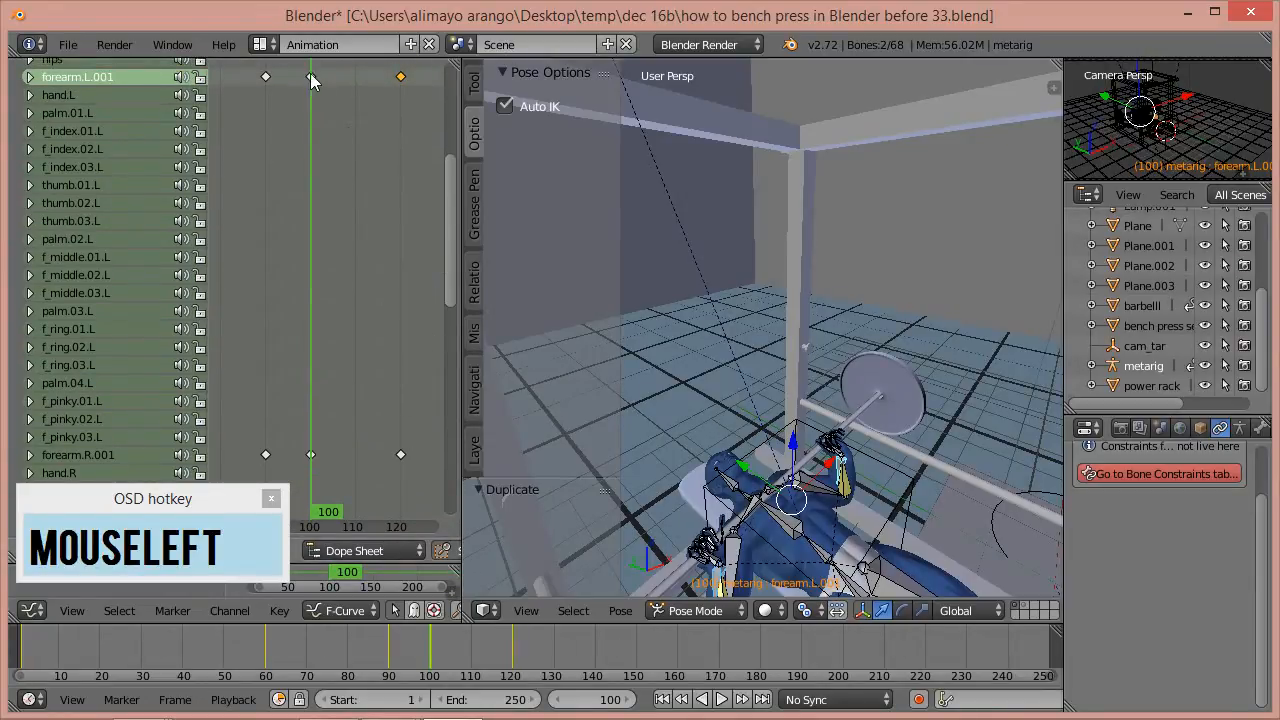
drag(449, 170, 463, 68)
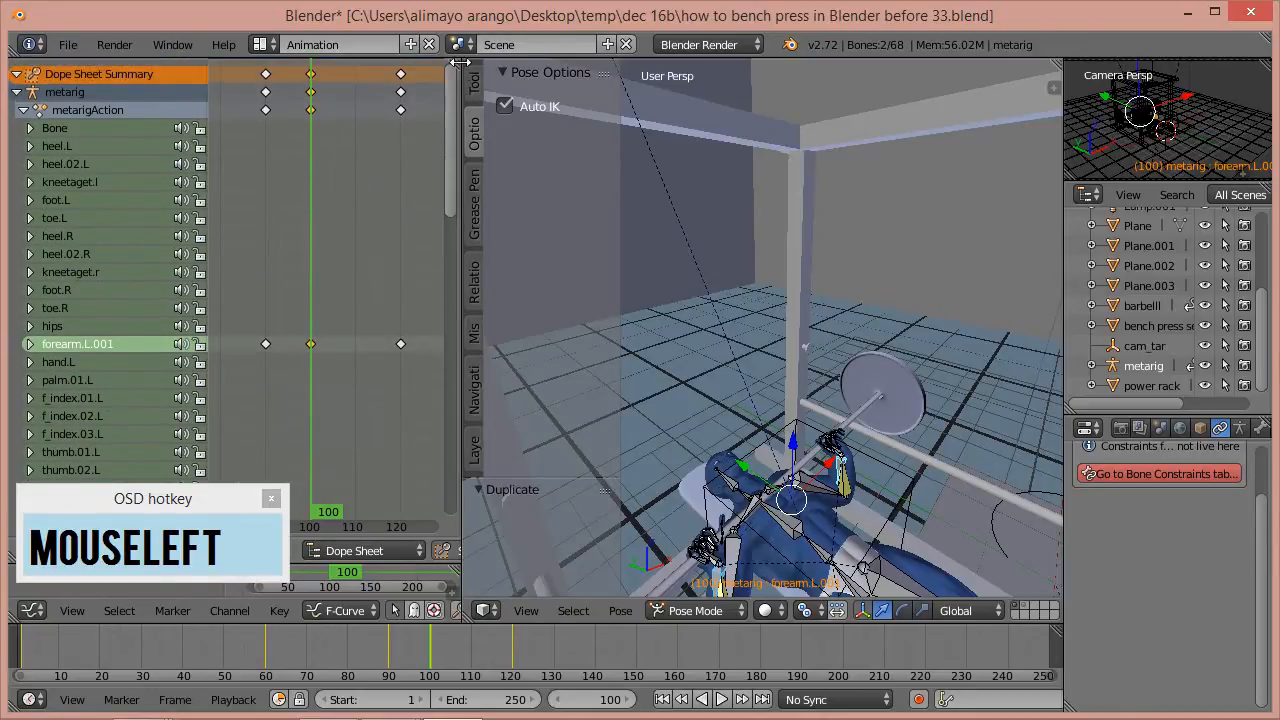
click(317, 74)
drag(455, 112, 329, 76)
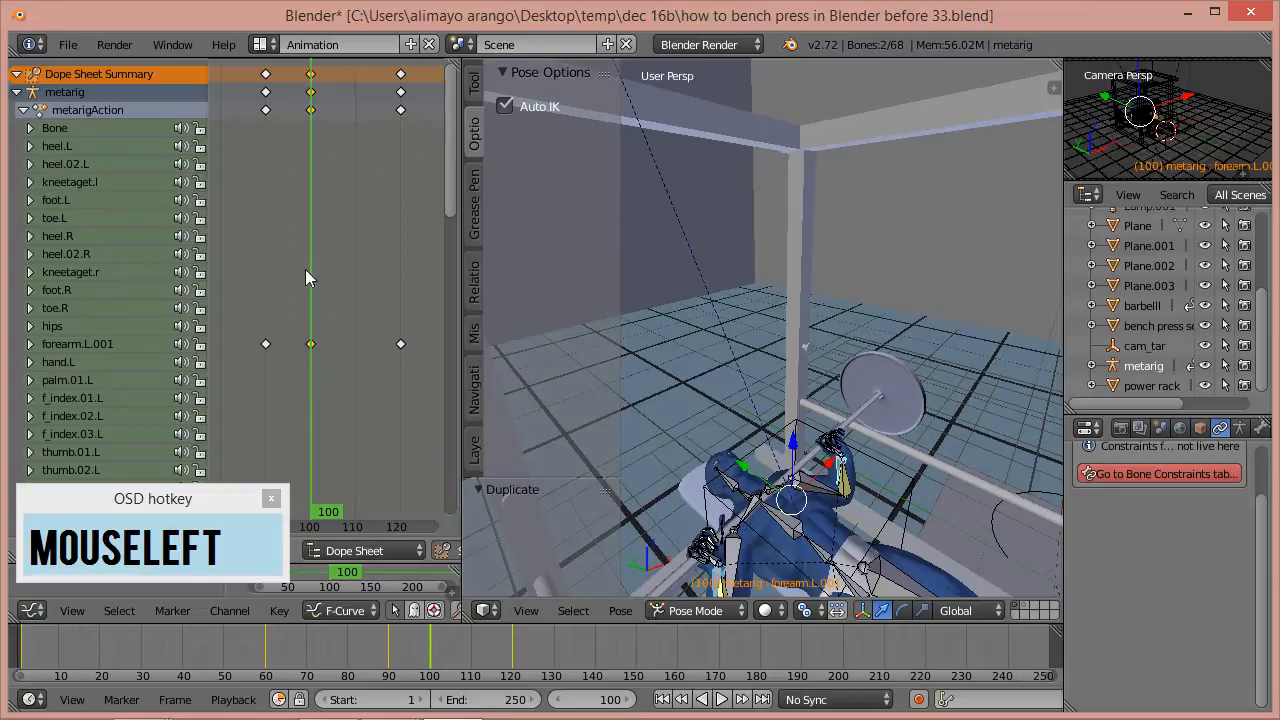
right_click(450, 652)
right_drag(460, 651, 596, 668)
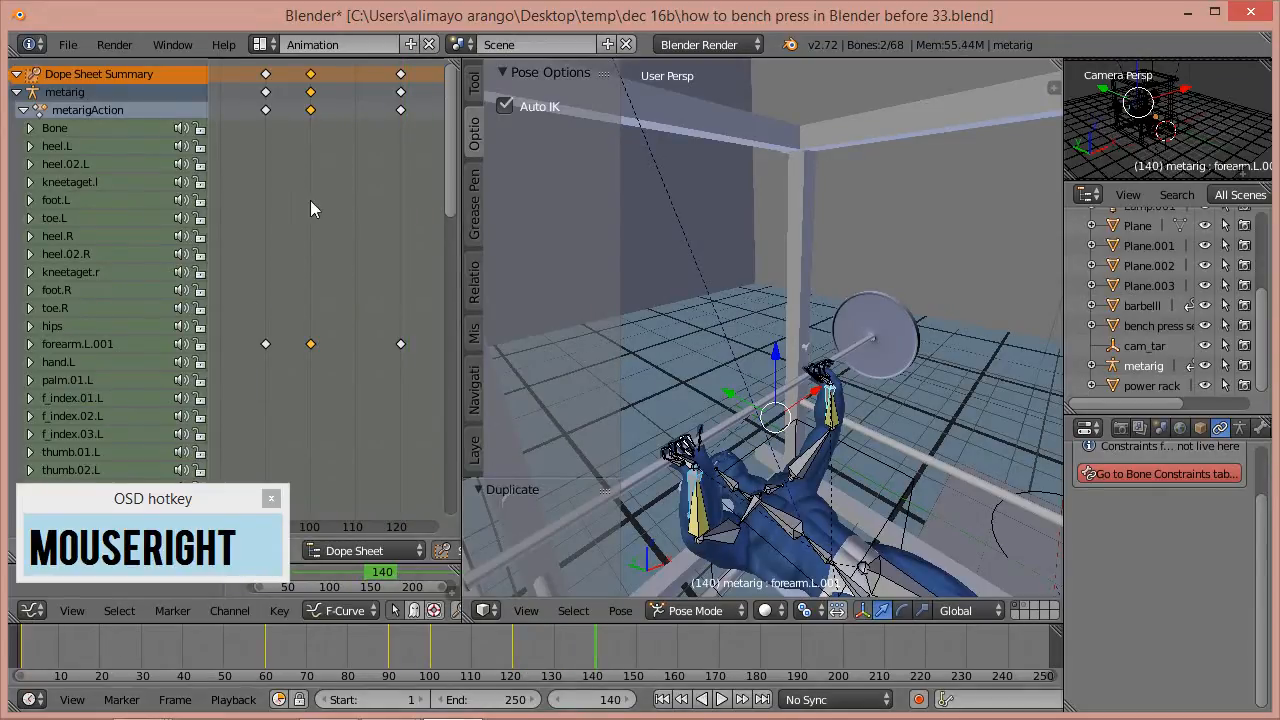
scroll(370, 255, down, 3)
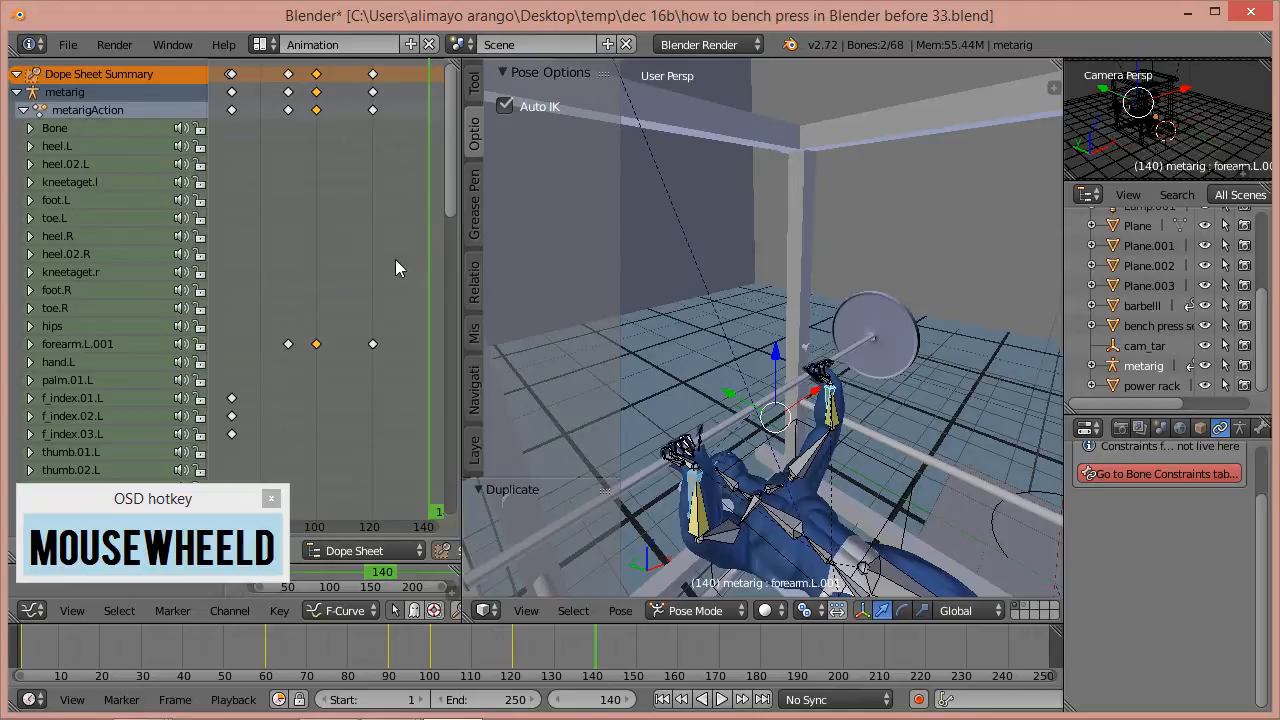
key(shift+d)
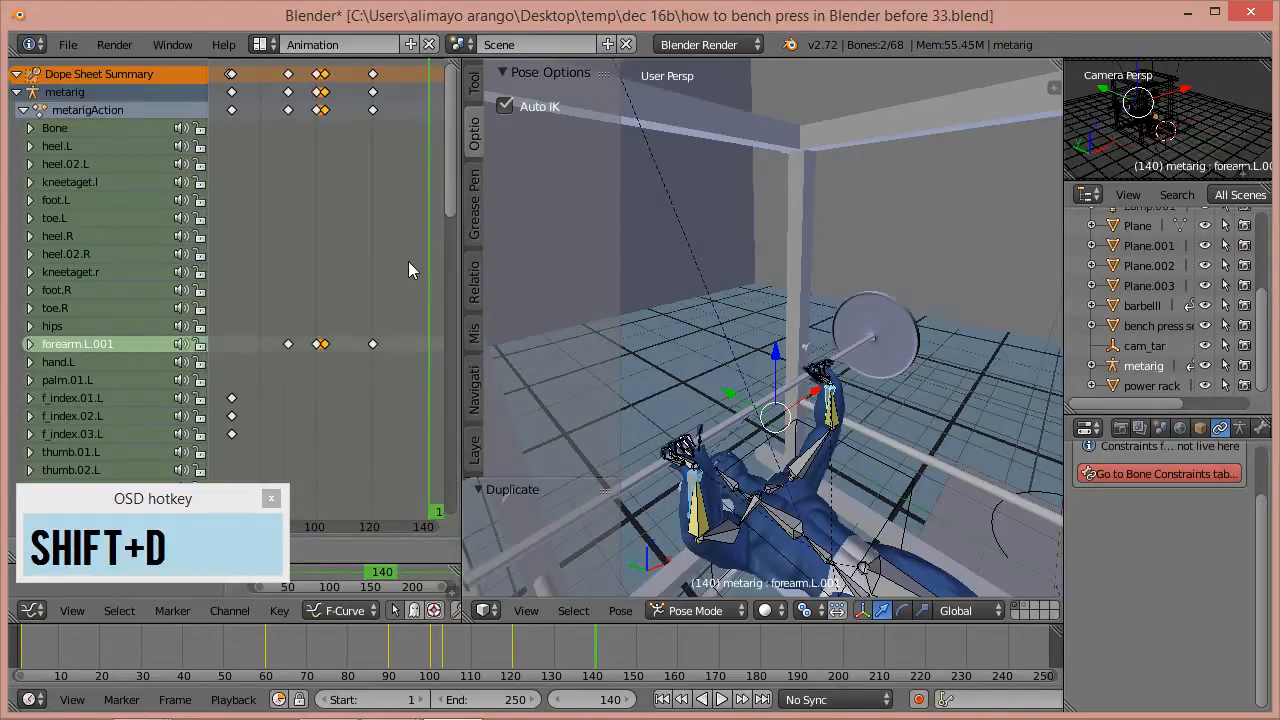
click(258, 268)
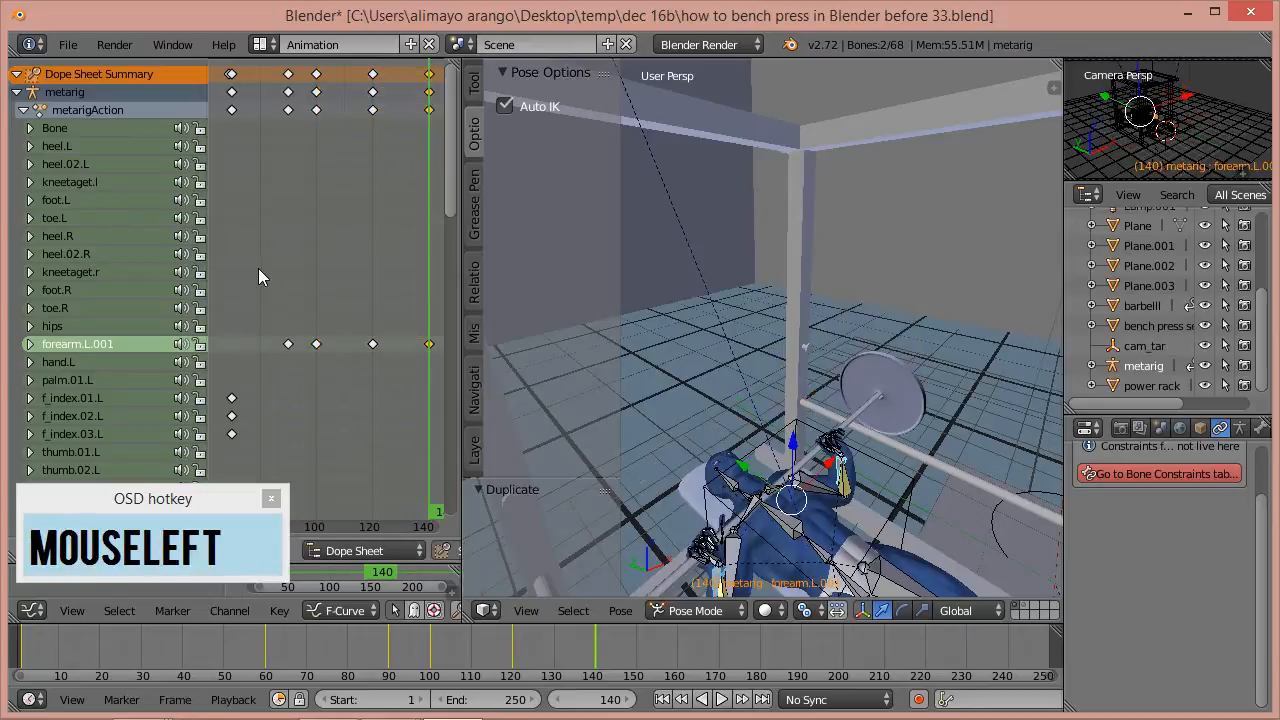
- Scrub through the press motion, hide the viewport tool shelf, and save as "how to bench press in Blender before 34.blend"
right_click(498, 645)
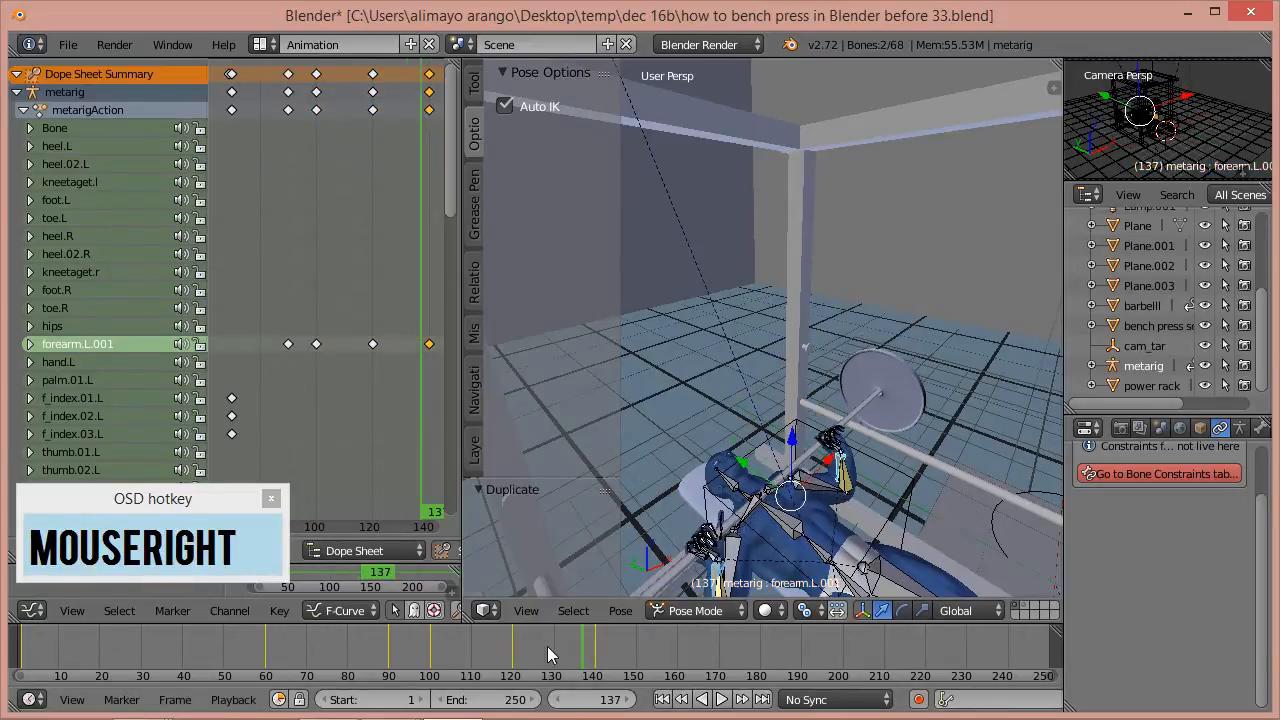
right_drag(455, 641, 511, 655)
scroll(752, 470, down, 2)
scroll(748, 467, down, 3)
scroll(748, 467, up, 3)
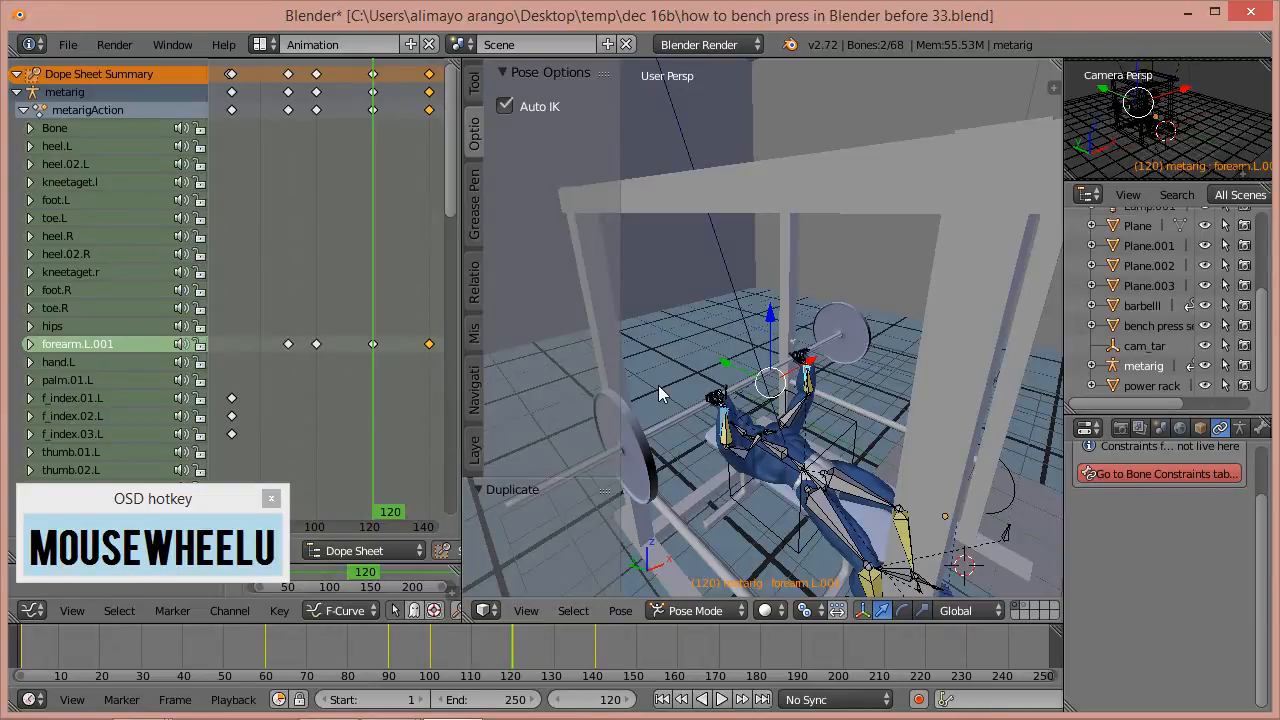
key(t)
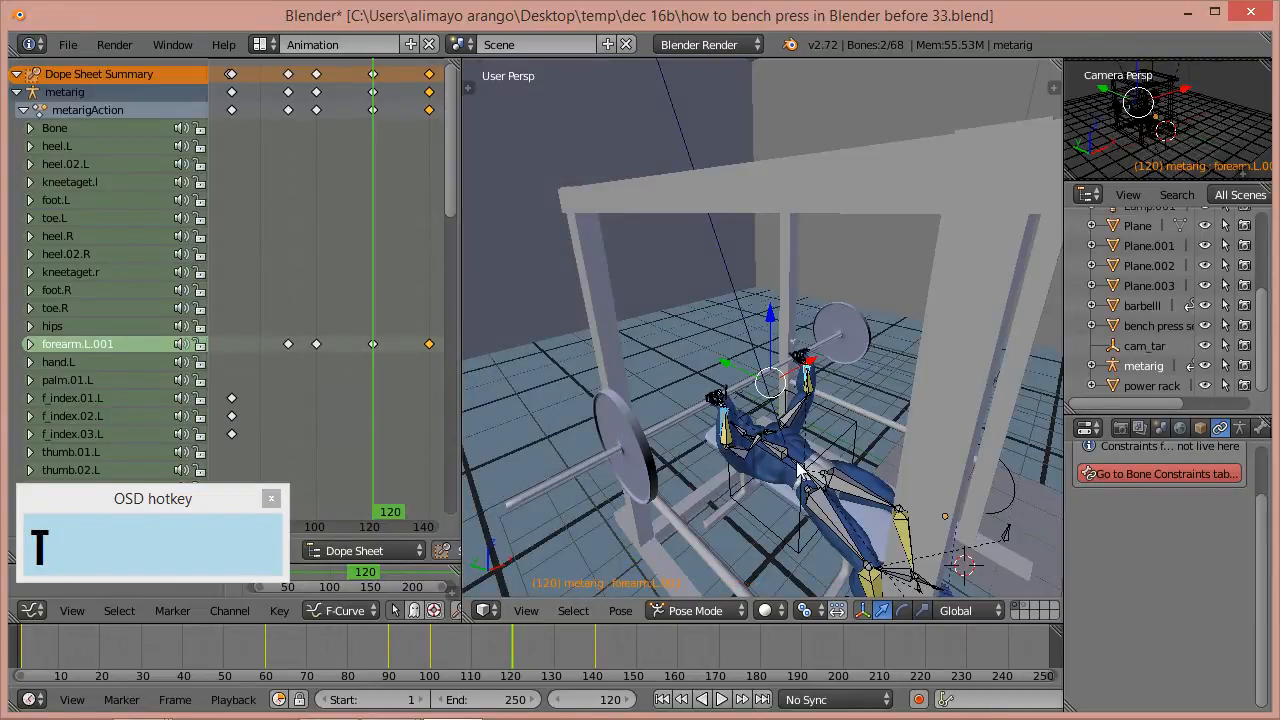
right_drag(524, 639, 381, 636)
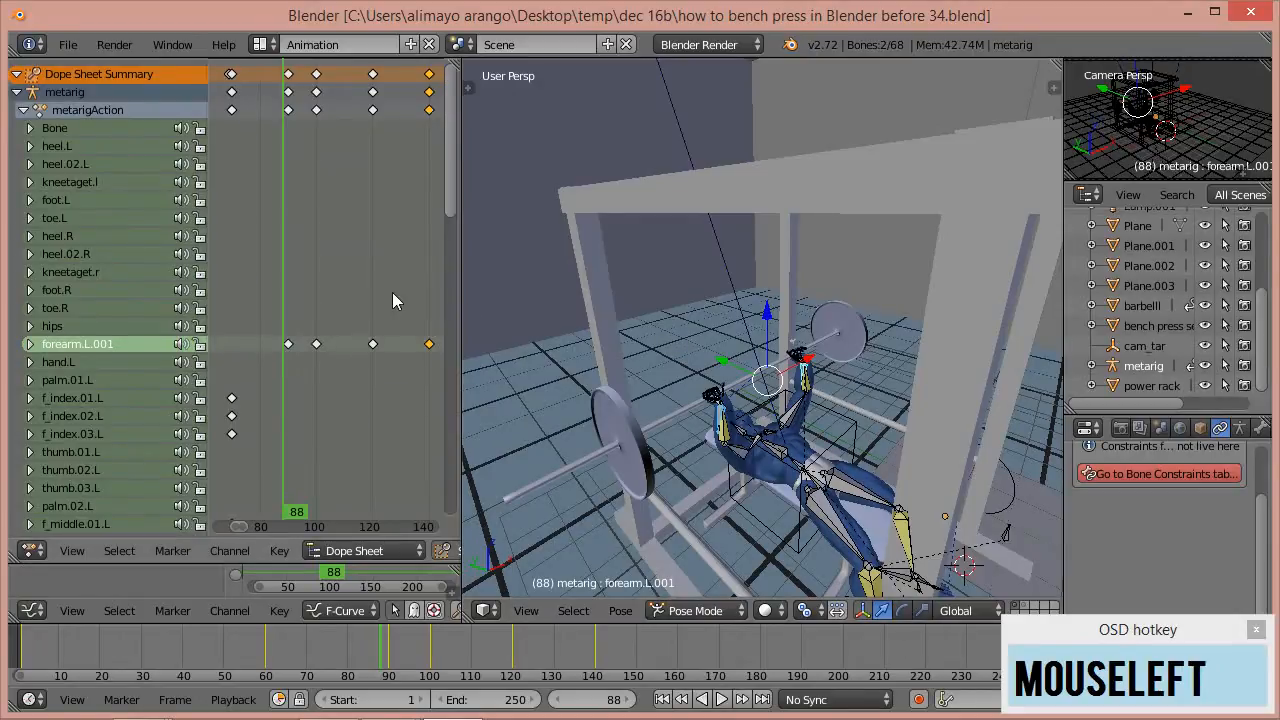
- Examine the grip on the bar around frame 90 and the spread of keyframes across the Dope Sheet
scroll(391, 247, down, 4)
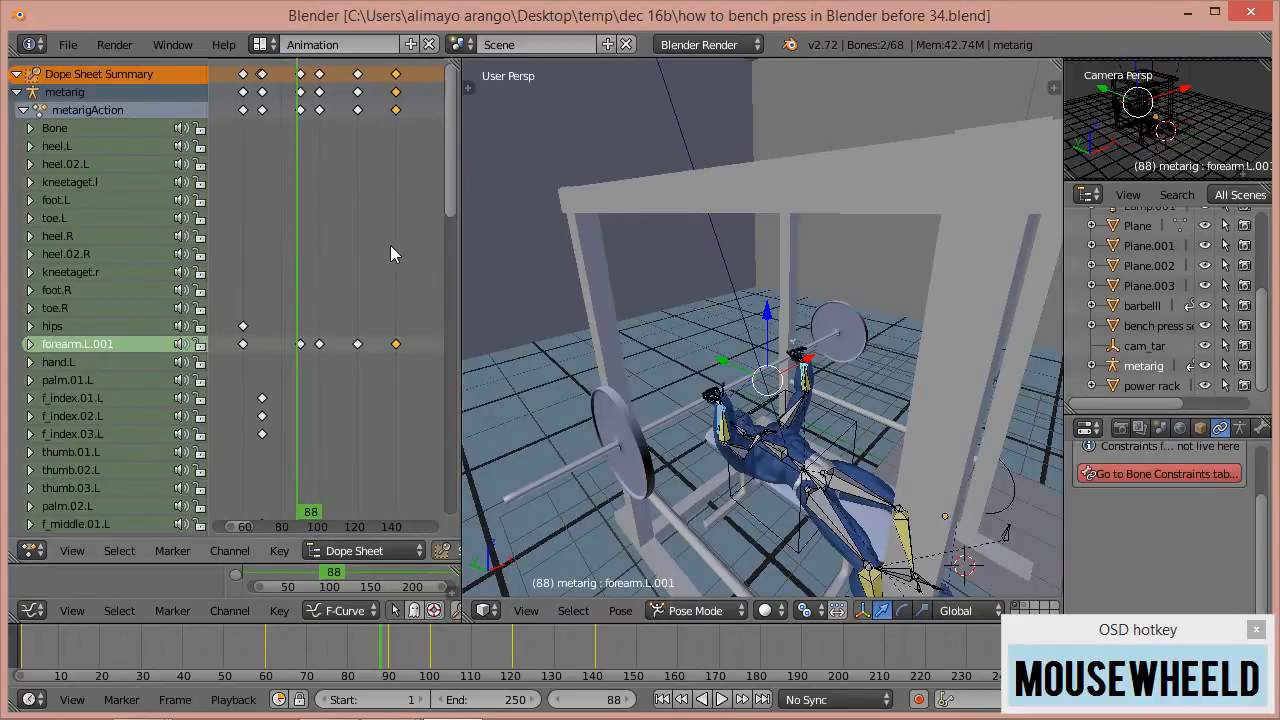
right_drag(310, 237, 318, 131)
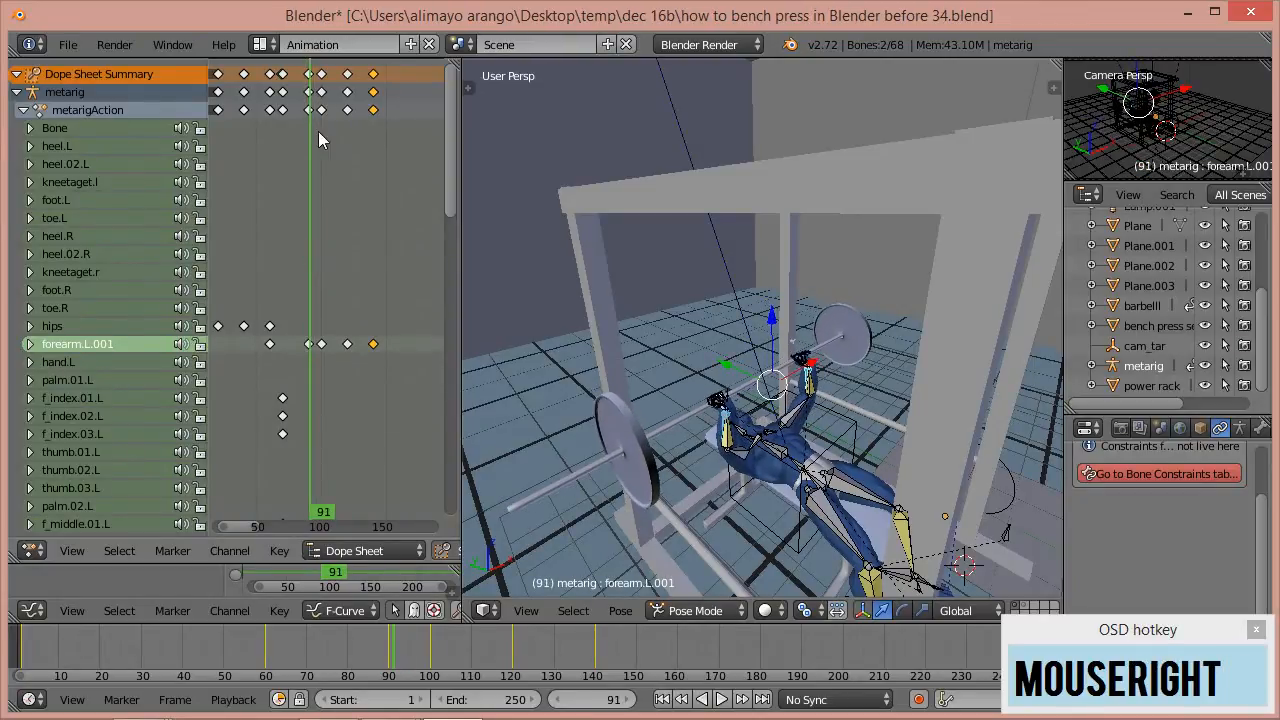
mouse_move(317, 195)
right_down()
mouse_move(294, 200)
mouse_move(308, 199)
right_up()
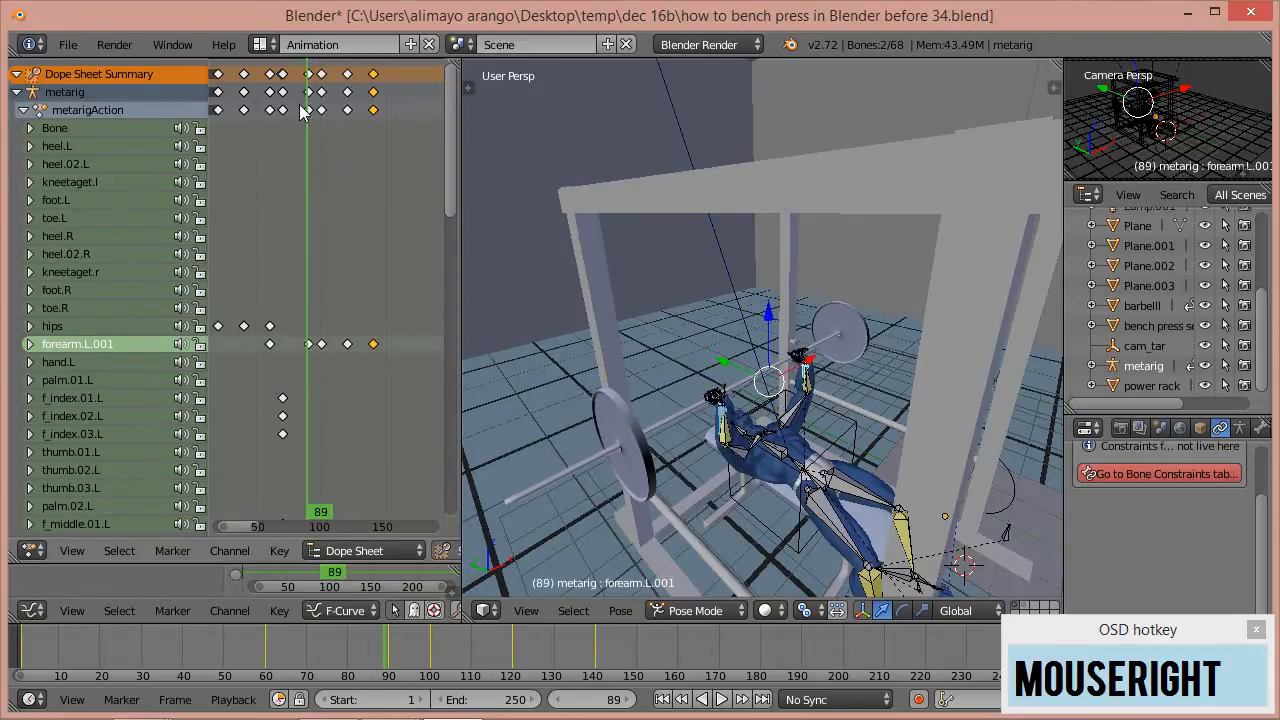
scroll(787, 492, up, 2)
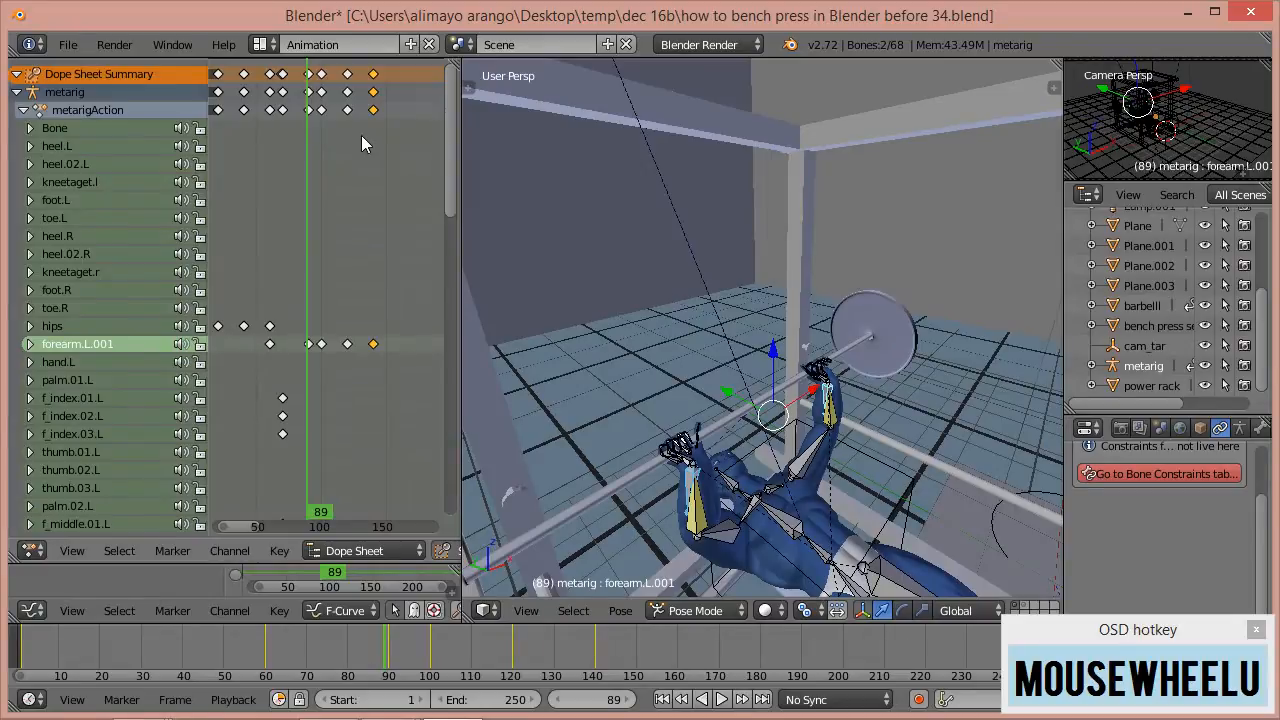
mouse_move(315, 179)
right_down()
mouse_move(376, 175)
mouse_move(307, 184)
right_up()
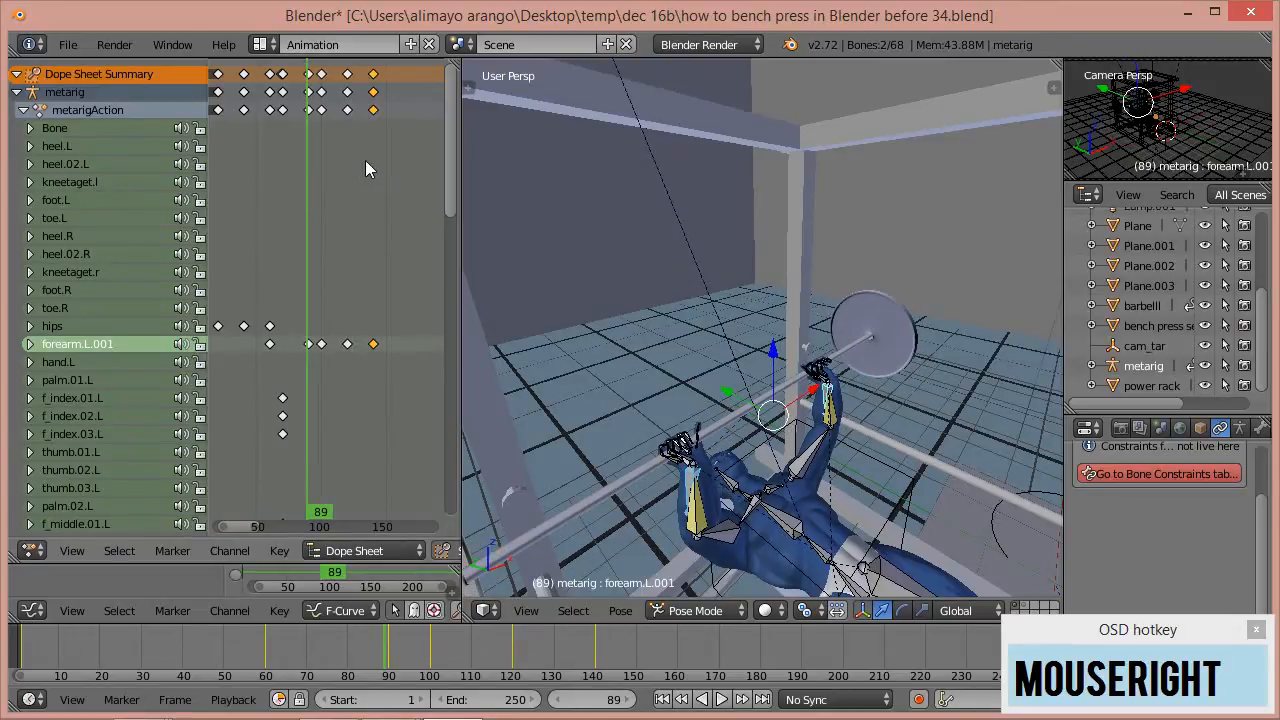
scroll(365, 160, down, 4)
scroll(366, 161, down, 1)
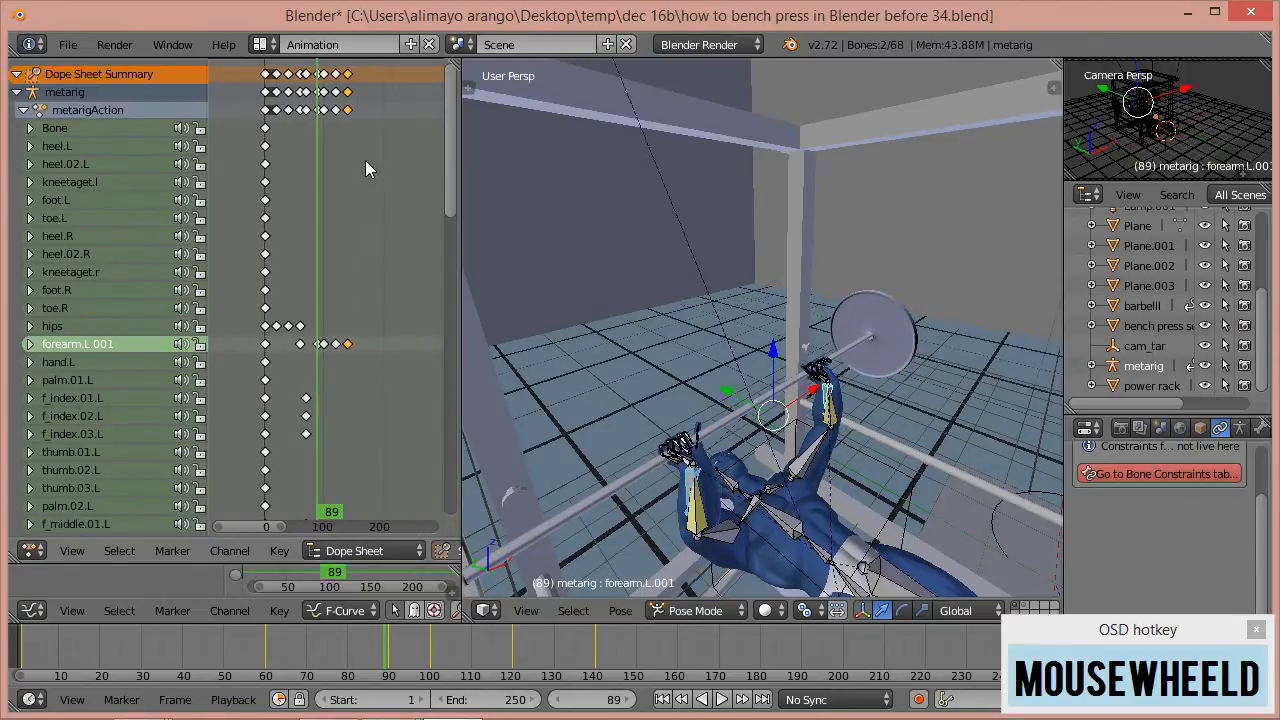
middle_drag(368, 184, 324, 191)
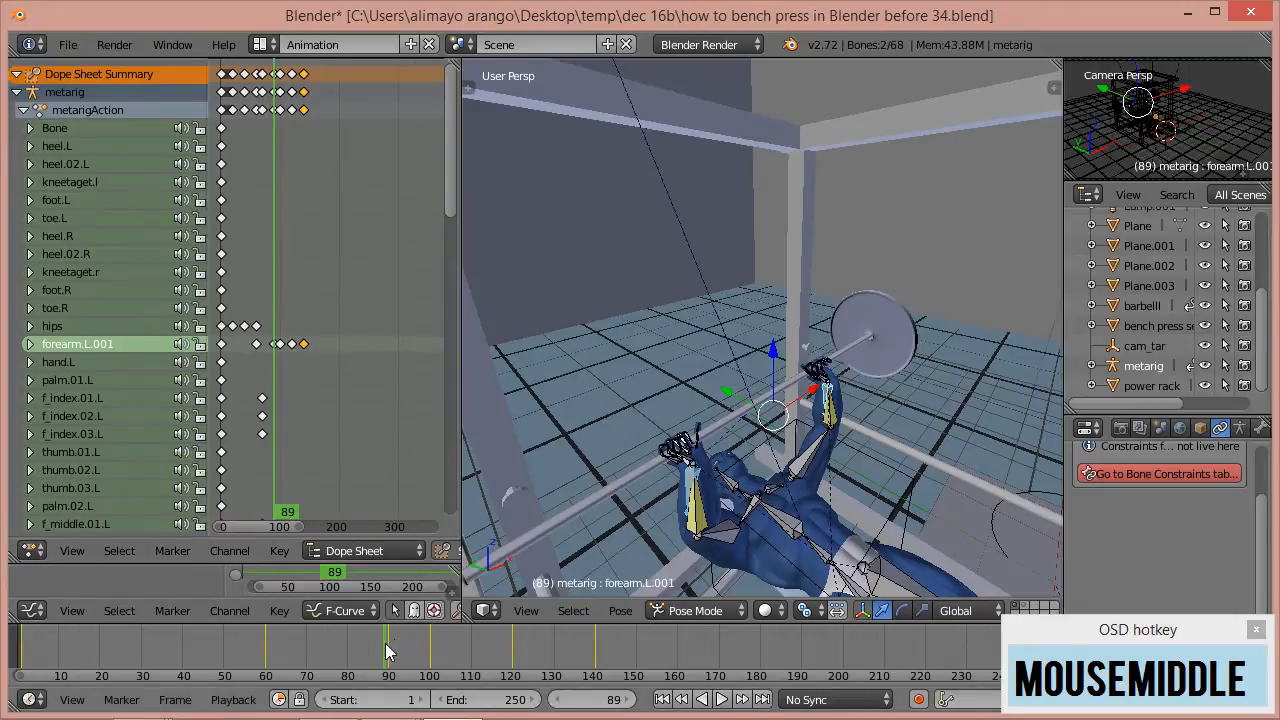
- Duplicate the metarig keyframes from frames 90 to 140 and place the copies so they start at frame 160
right_drag(389, 644, 597, 654)
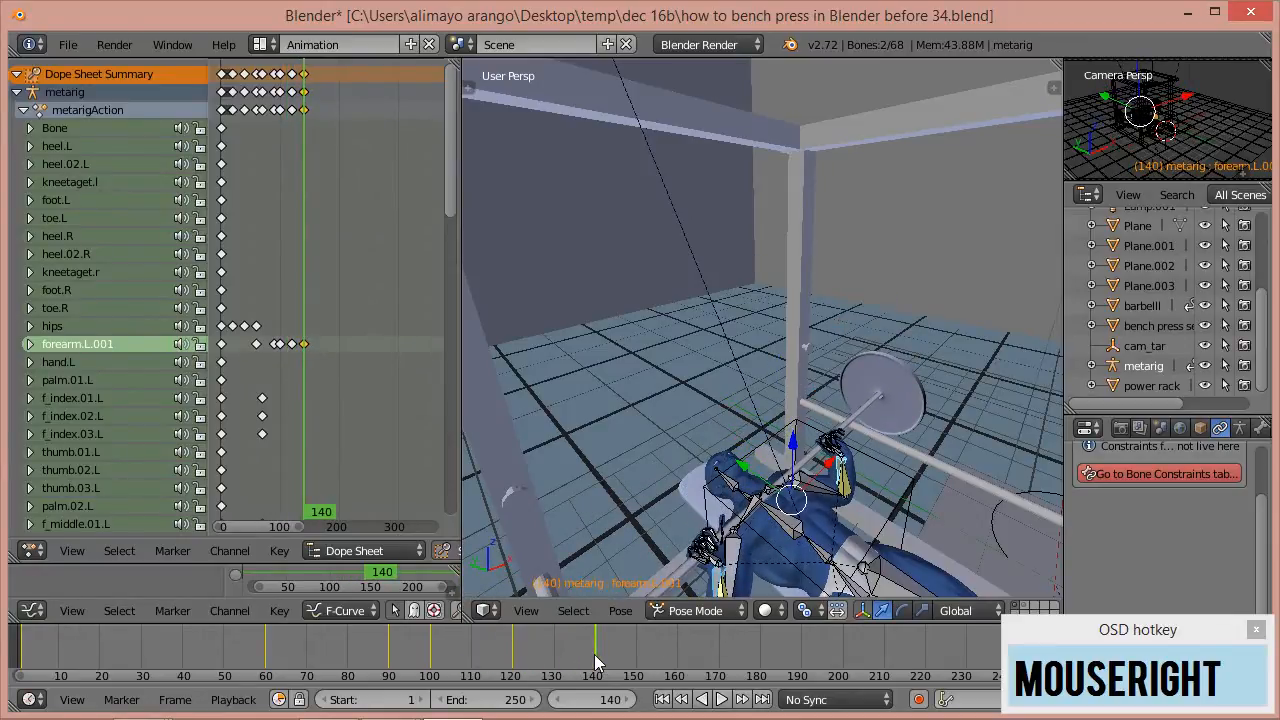
right_drag(605, 654, 678, 672)
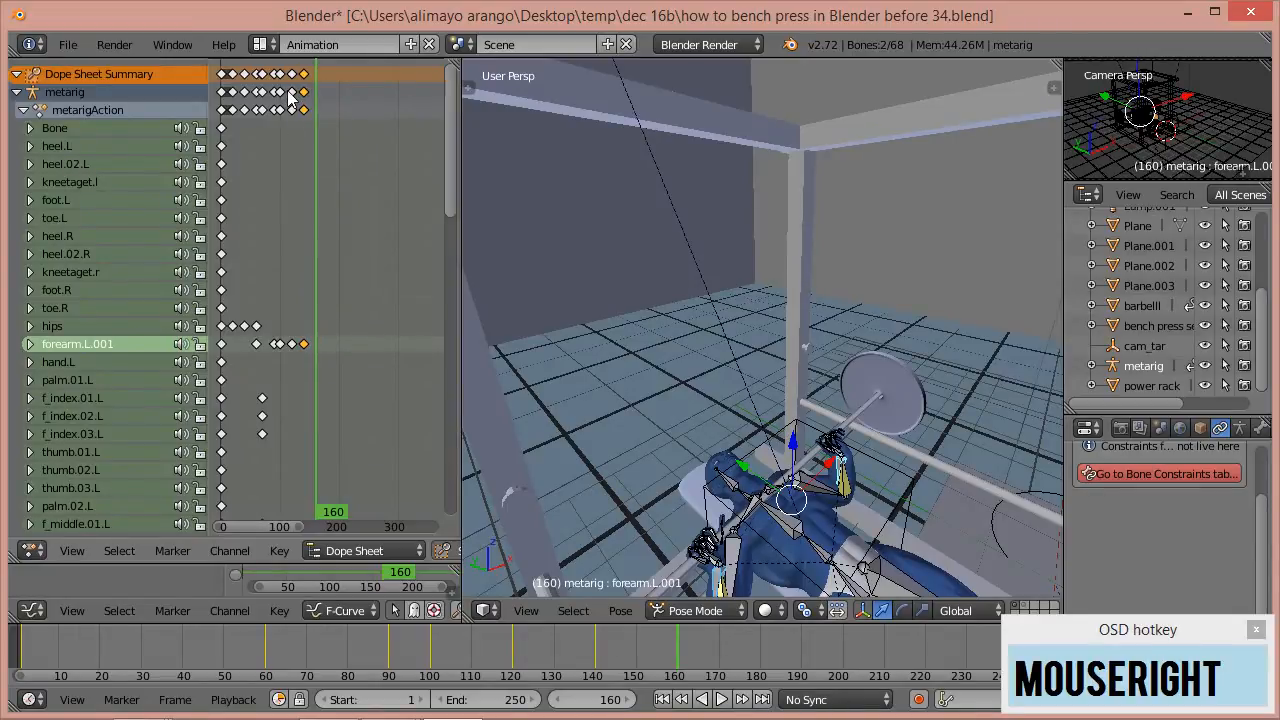
key(b)
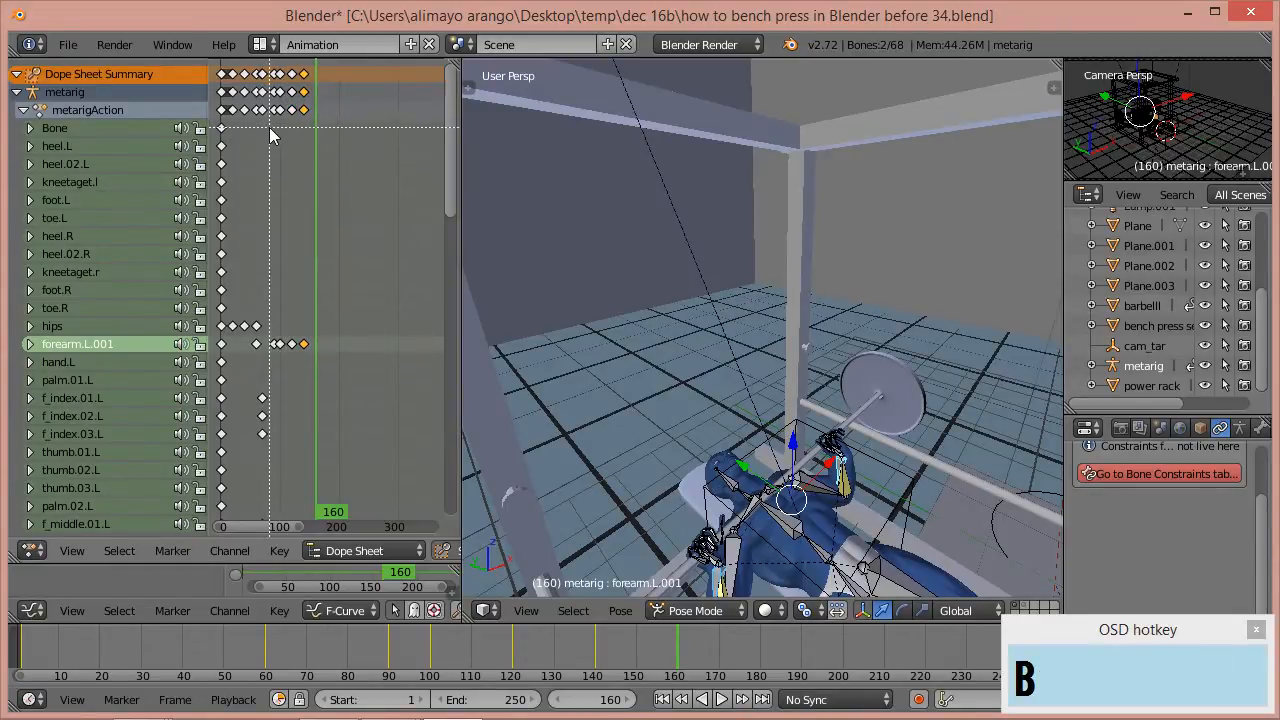
drag(268, 64, 320, 127)
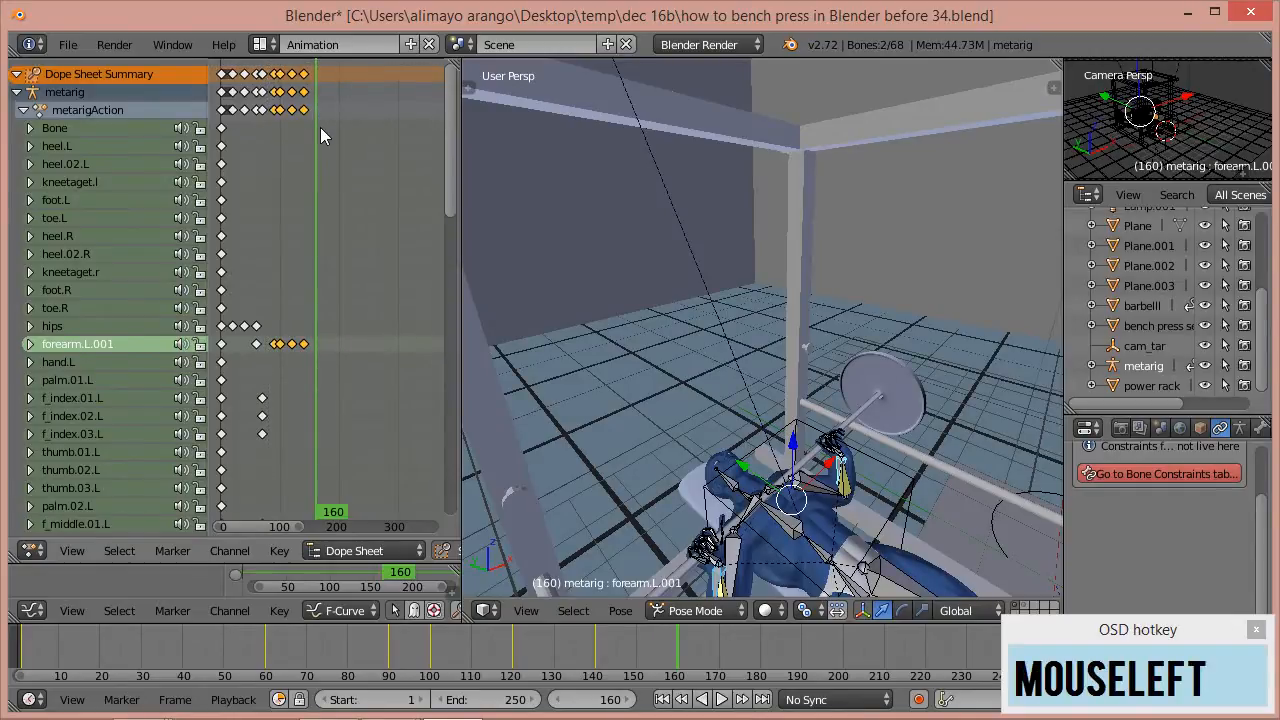
key(shift+d)
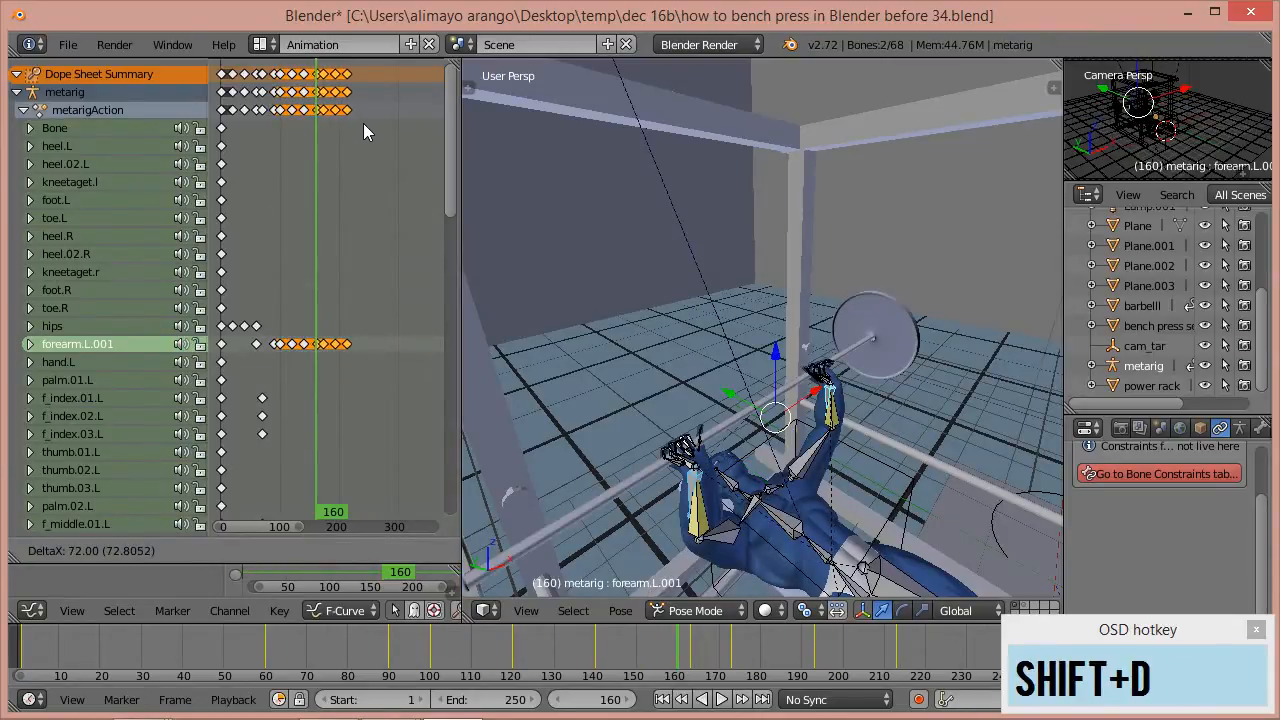
click(330, 100)
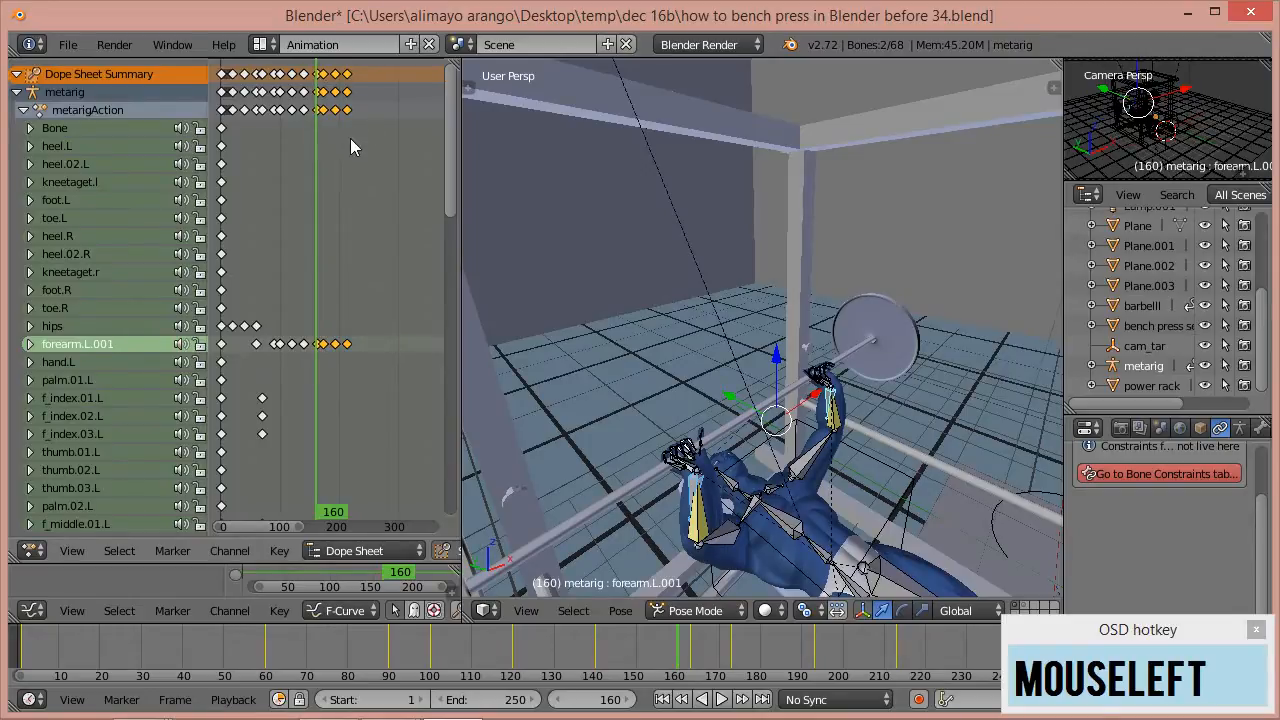
scroll(350, 138, up, 4)
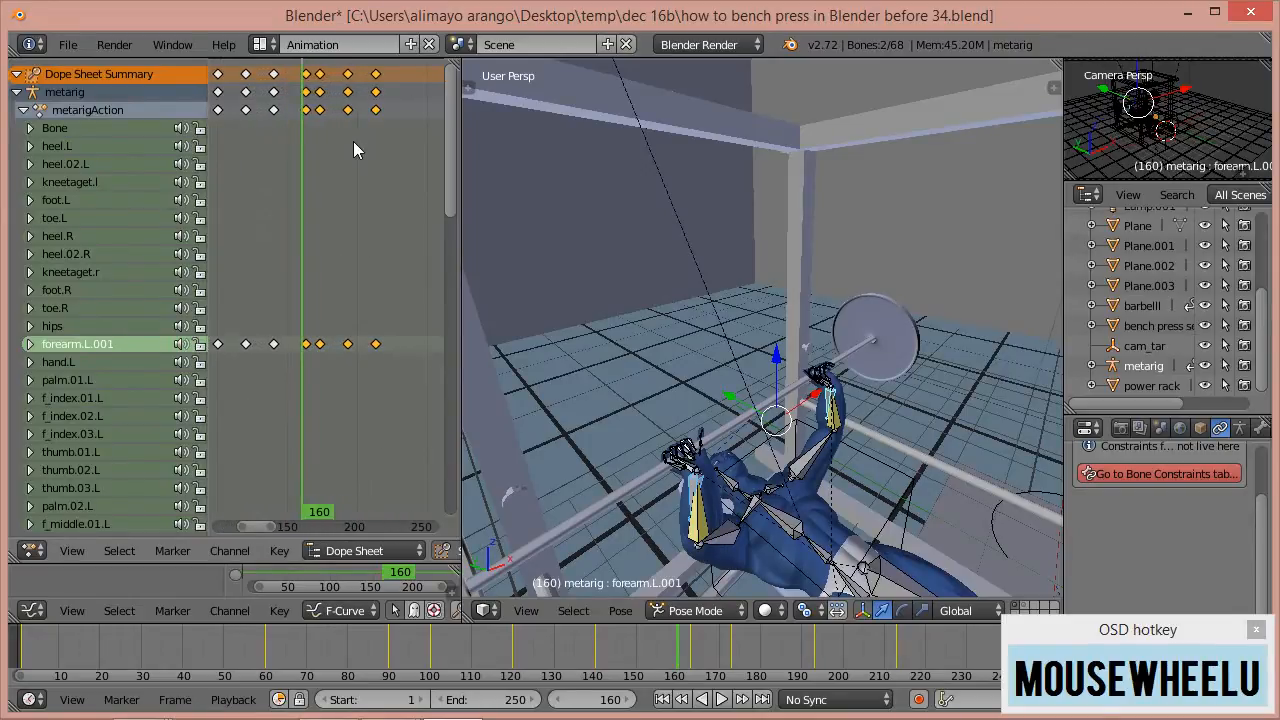
key(g)
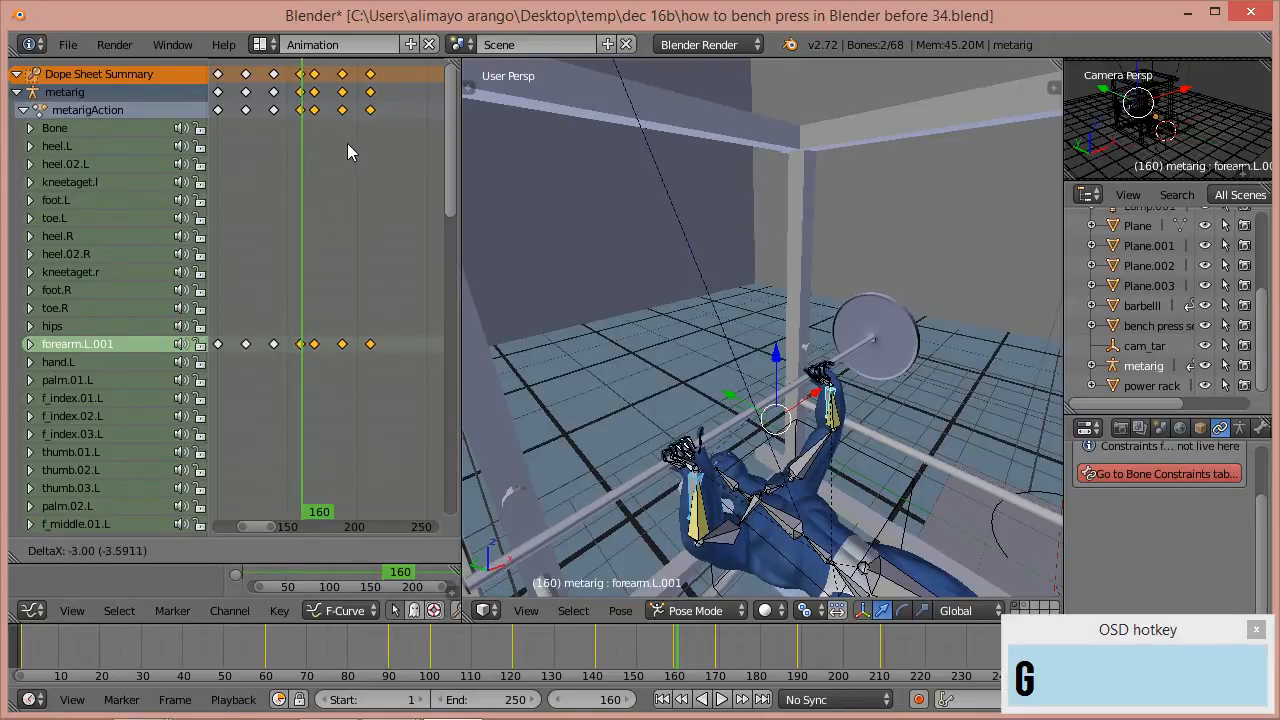
click(350, 145)
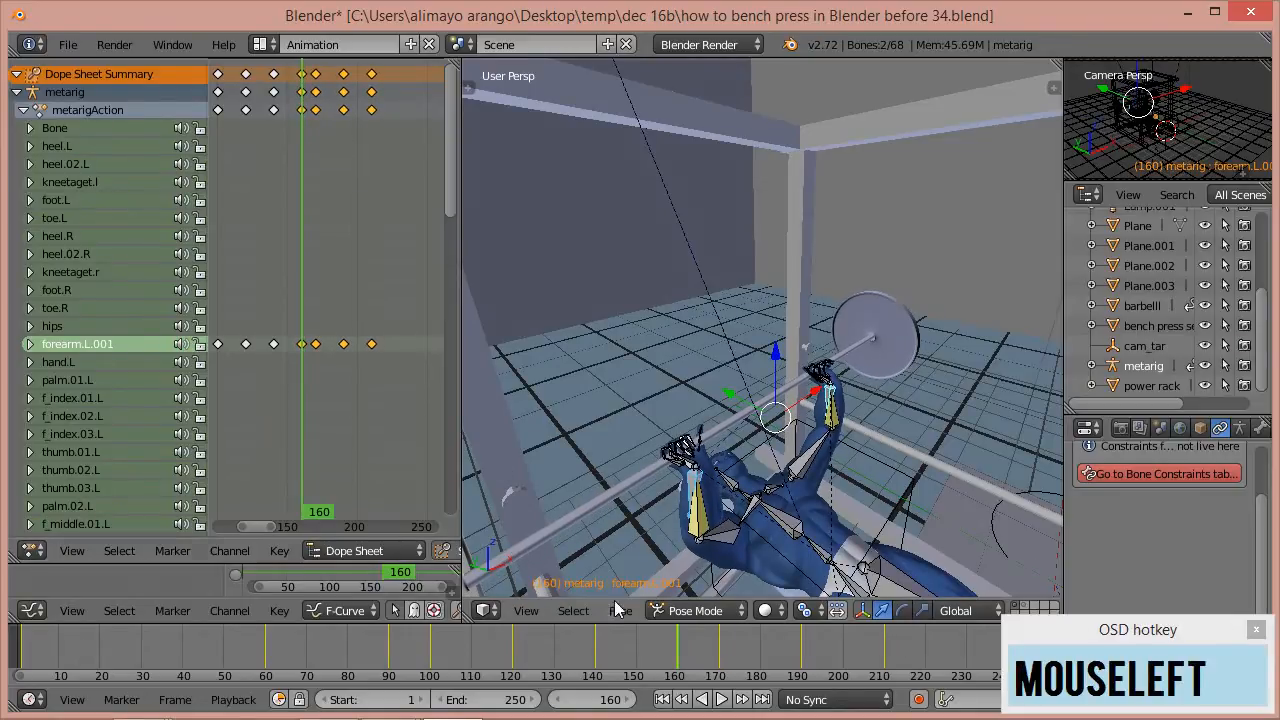
- Delete all metarig keyframes at frame 210 and save the file as "how to bench press in Blender before 35.blend"
right_drag(250, 638, 884, 650)
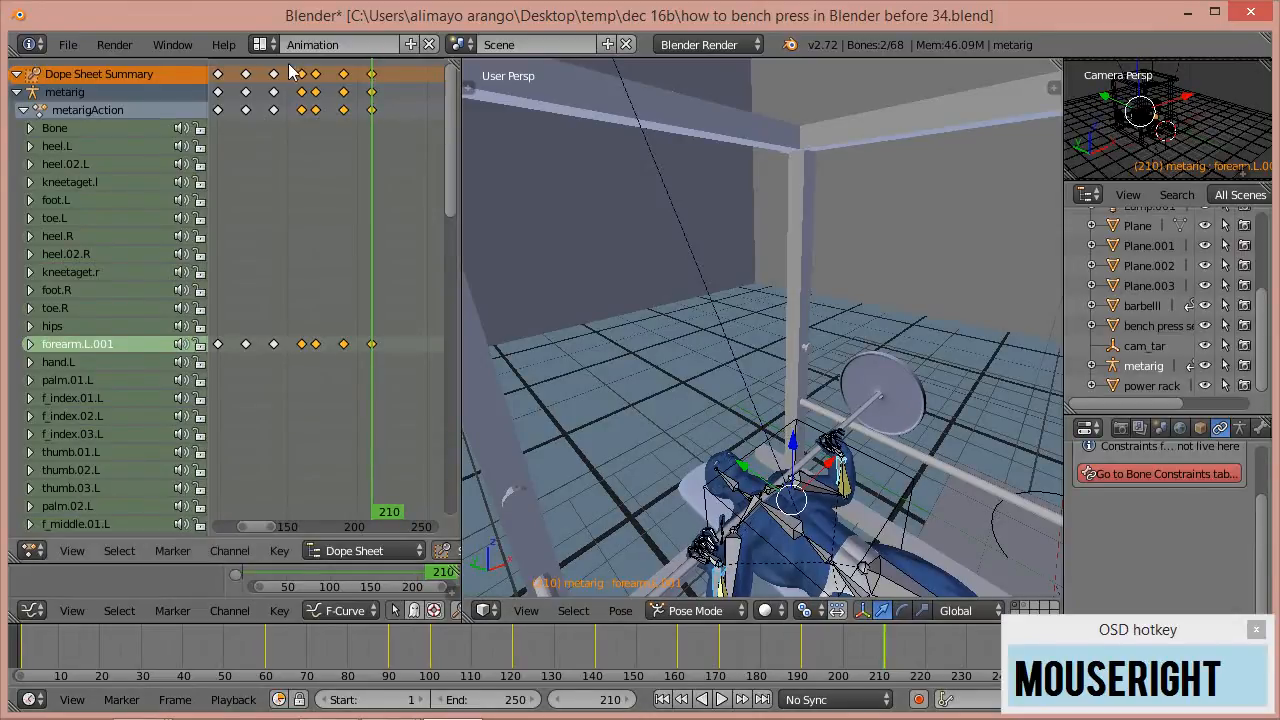
click(372, 76)
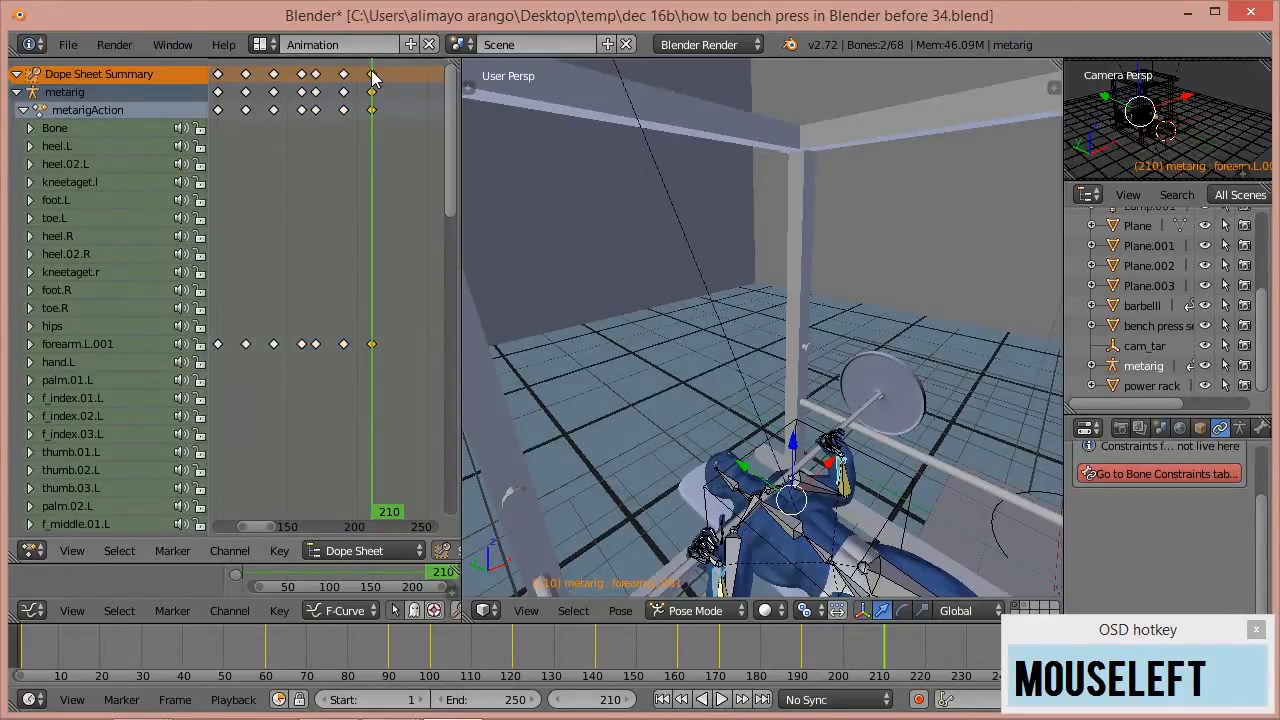
key(x)
click(368, 88)
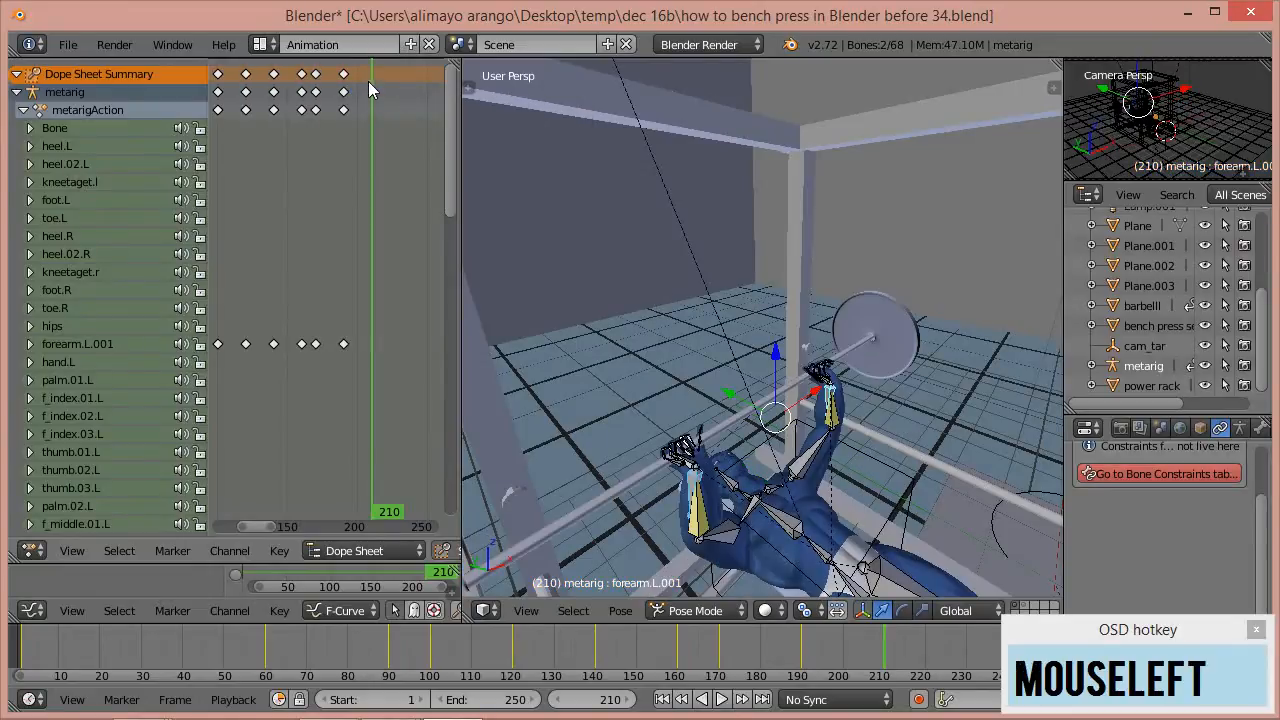
right_drag(880, 639, 803, 650)
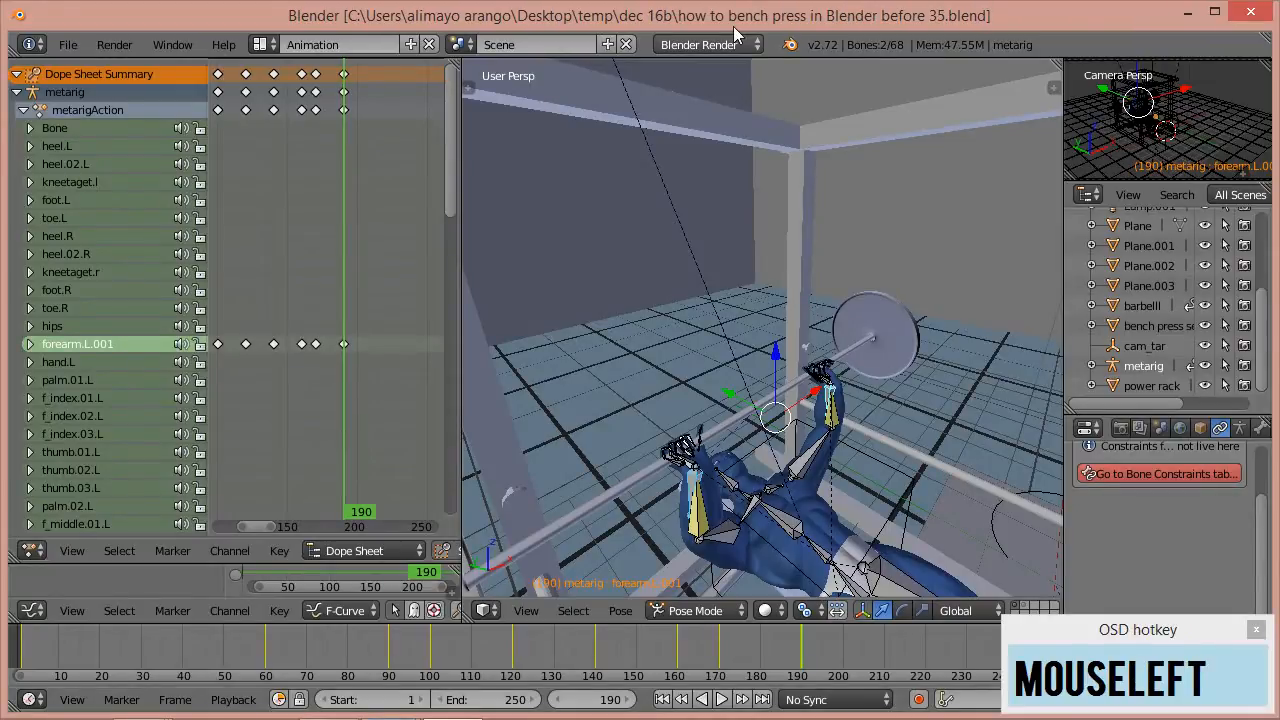
- Duplicate the metarig's frame 60 keyframes through the Dope Sheet Summary row and place the copies near frame 210
right_drag(790, 636, 268, 678)
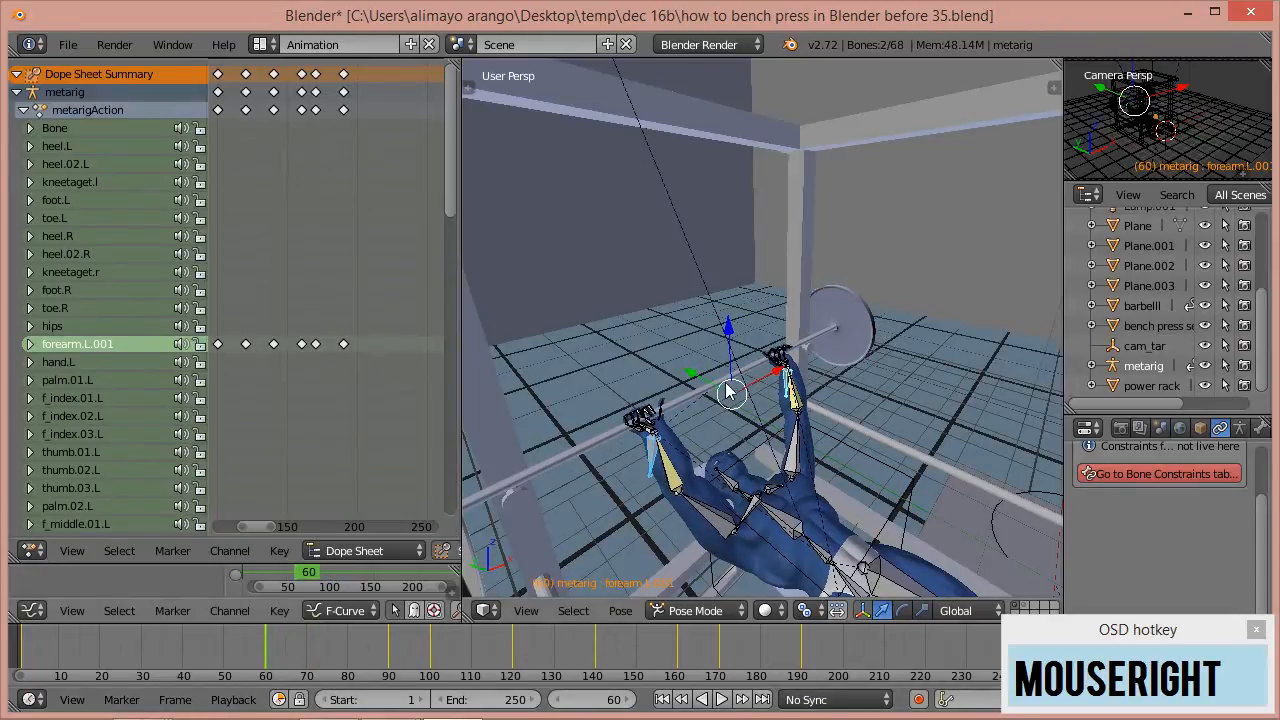
scroll(356, 260, down, 3)
middle_drag(254, 218, 289, 219)
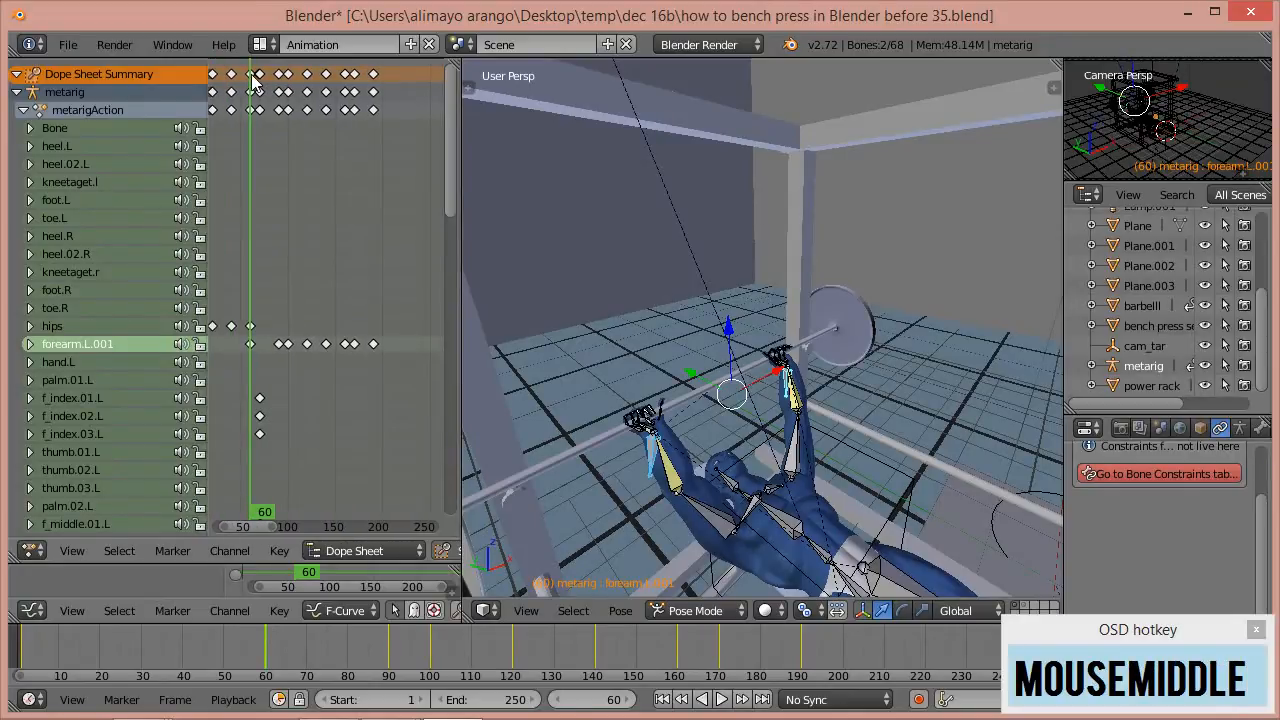
click(251, 75)
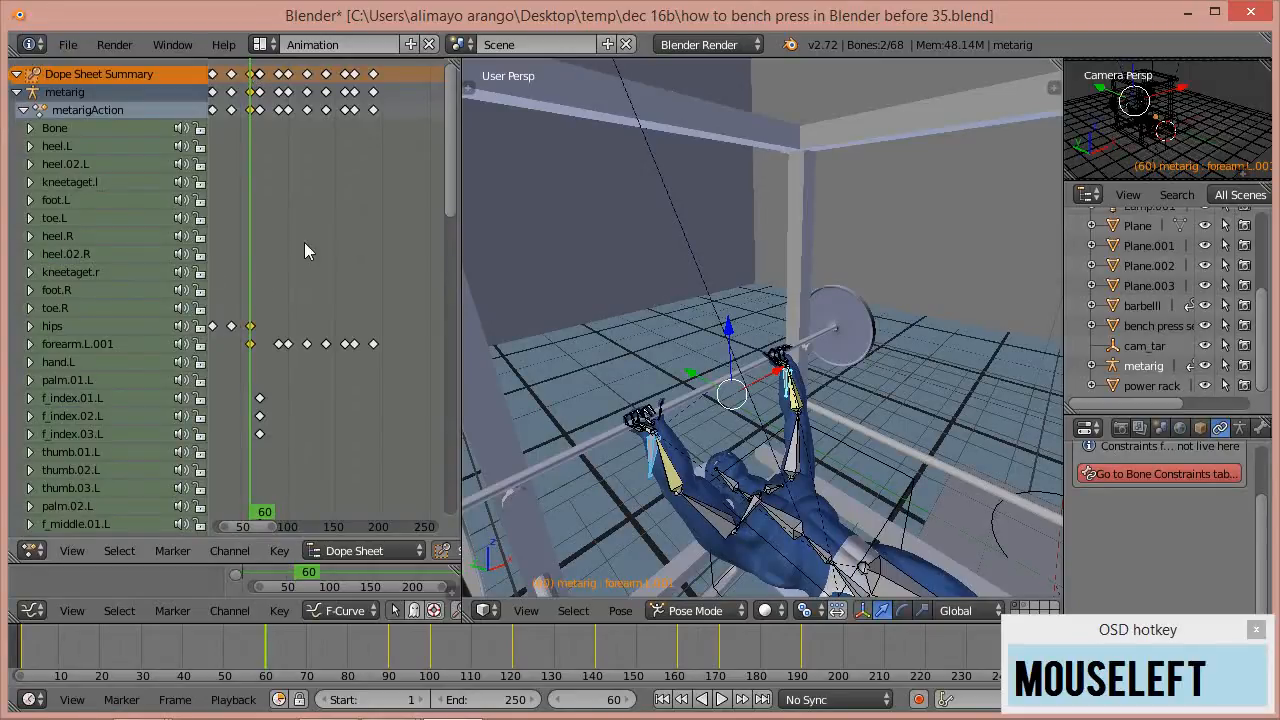
middle_drag(340, 240, 329, 240)
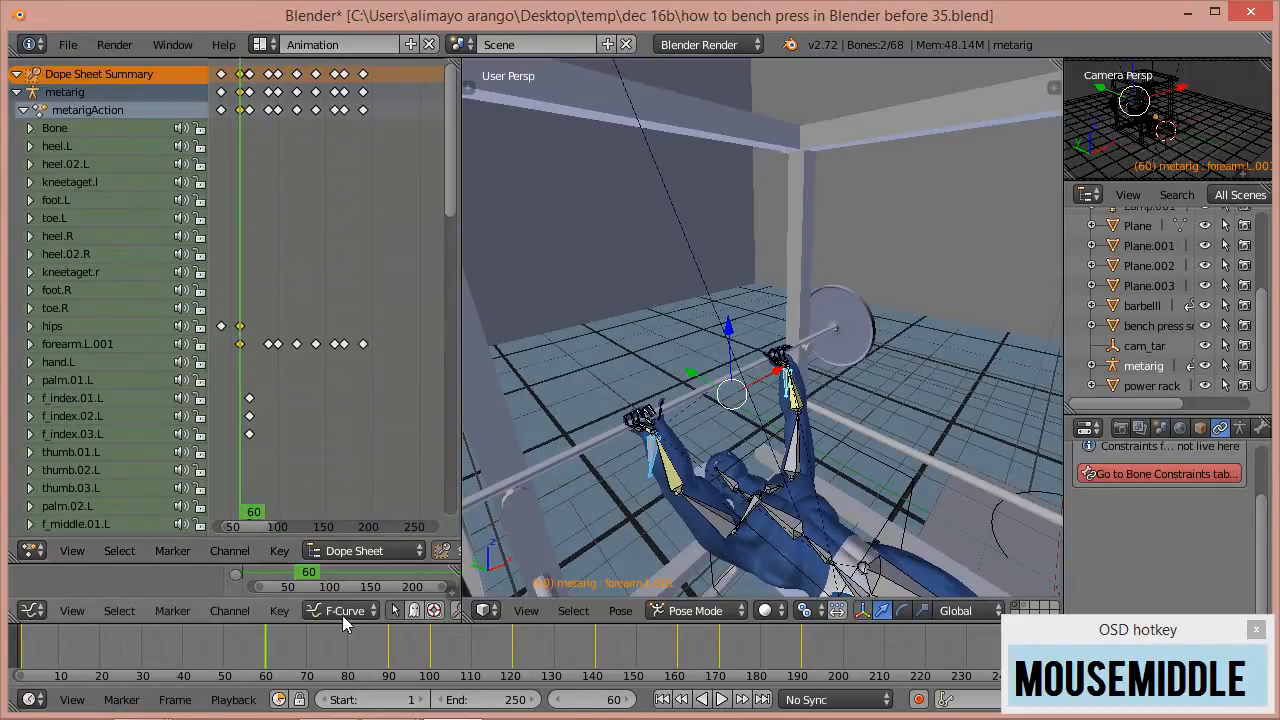
right_drag(265, 655, 765, 677)
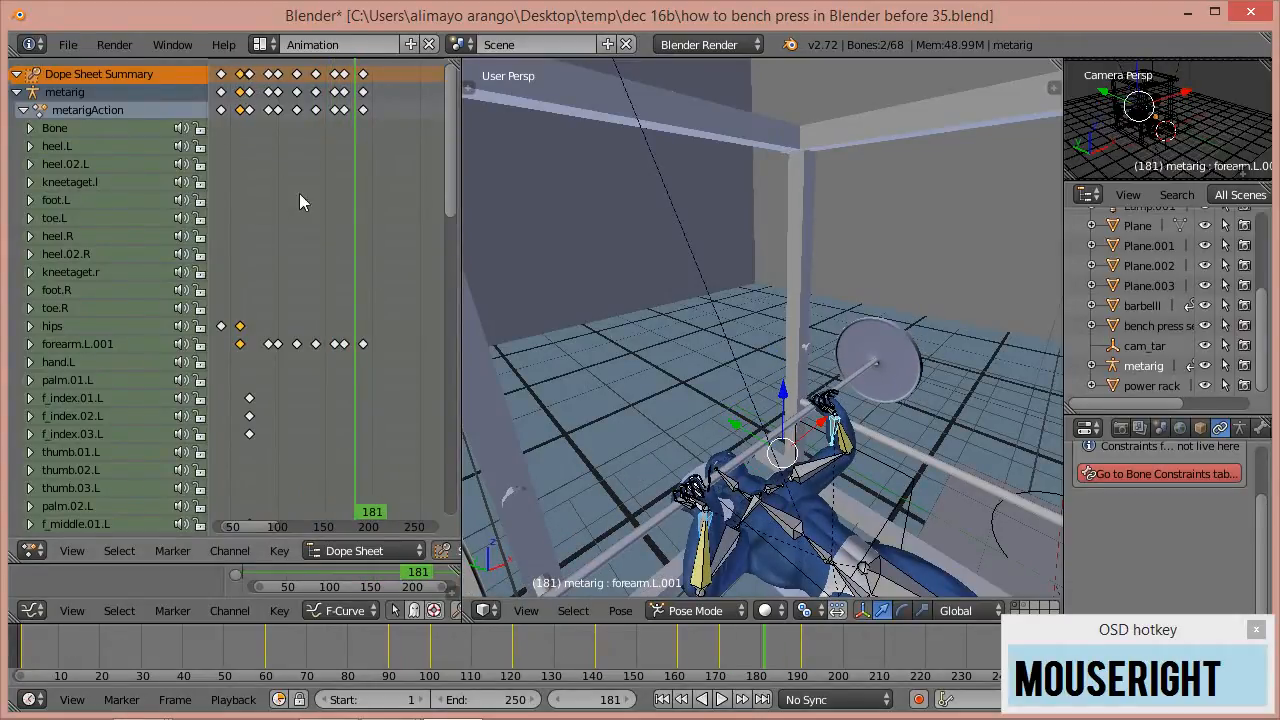
right_drag(757, 676, 806, 656)
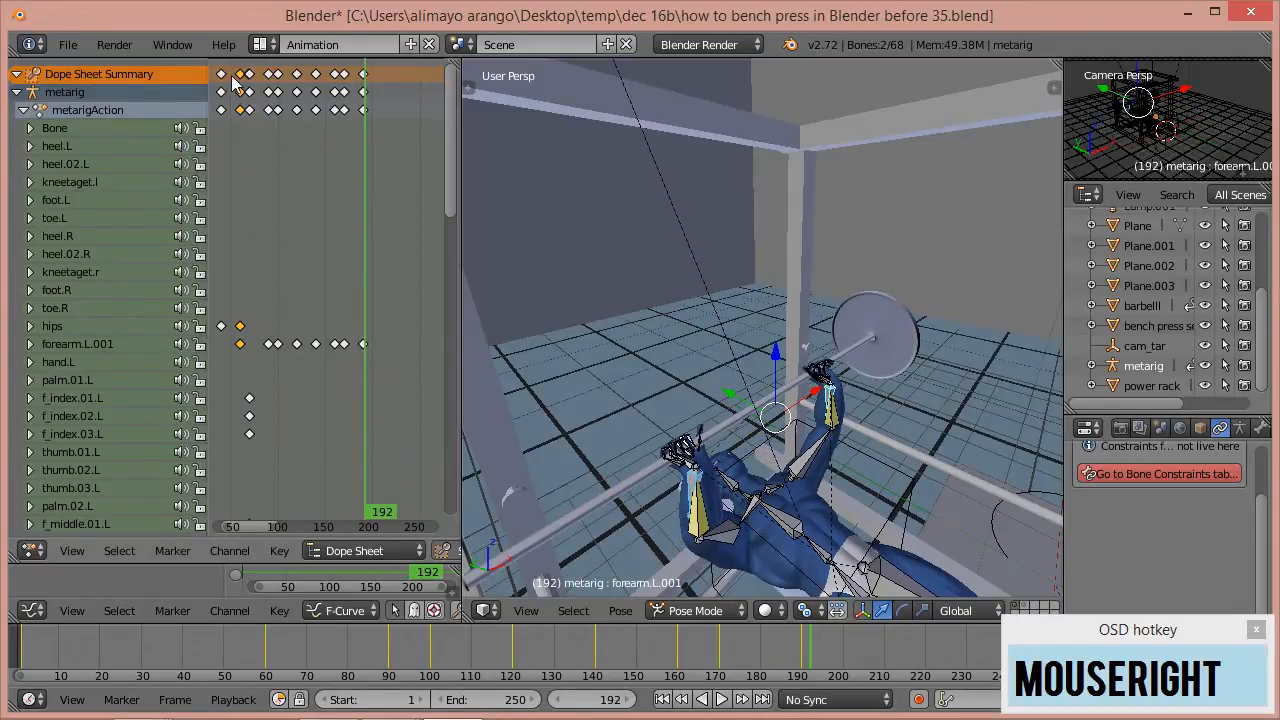
right_drag(815, 638, 884, 628)
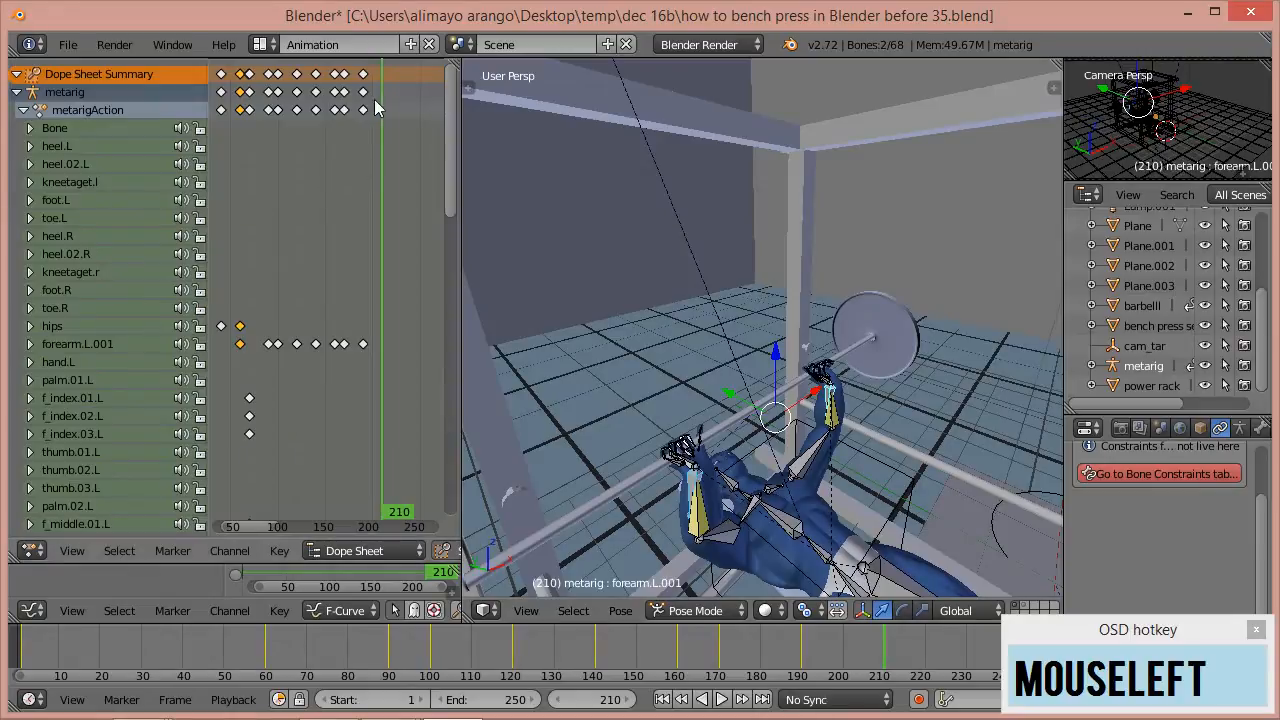
click(246, 91)
key(shift+d)
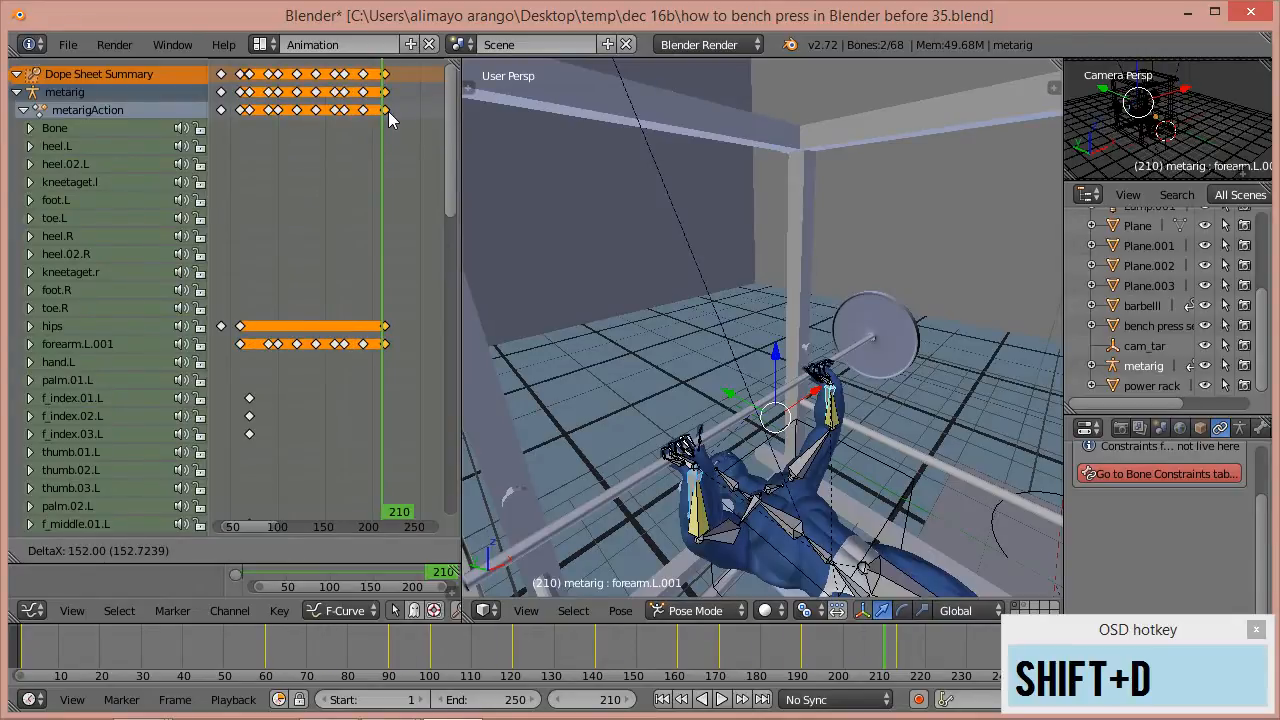
click(386, 111)
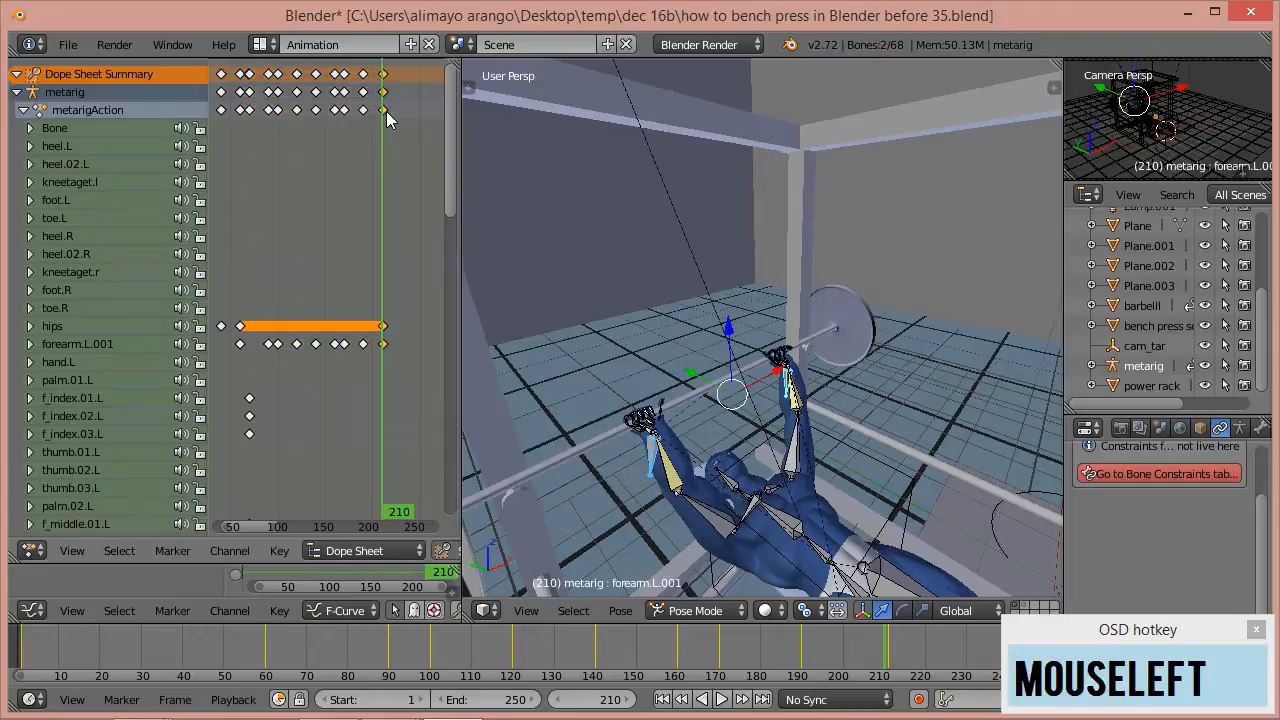
- Align the duplicated keyframes exactly with frame 210 and save as "how to bench press in Blender before 36.blend"
scroll(382, 140, up, 4)
middle_drag(361, 165, 319, 170)
scroll(333, 170, up, 4)
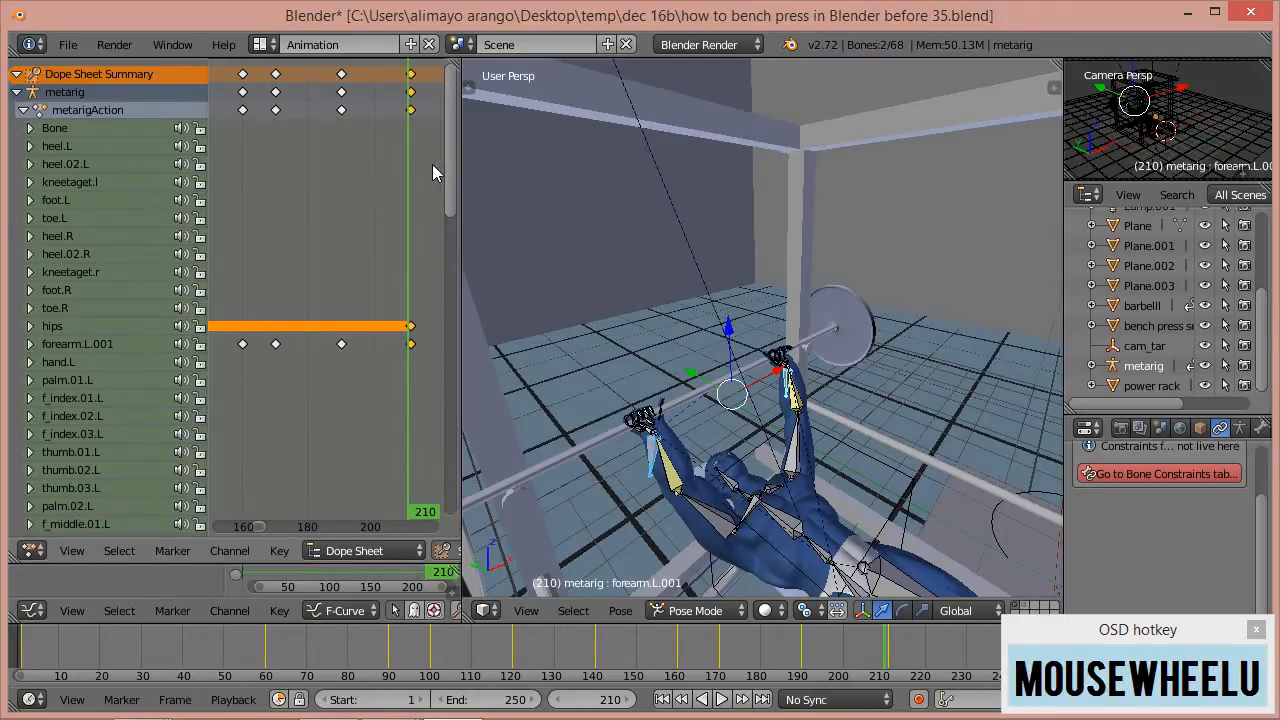
key(g)
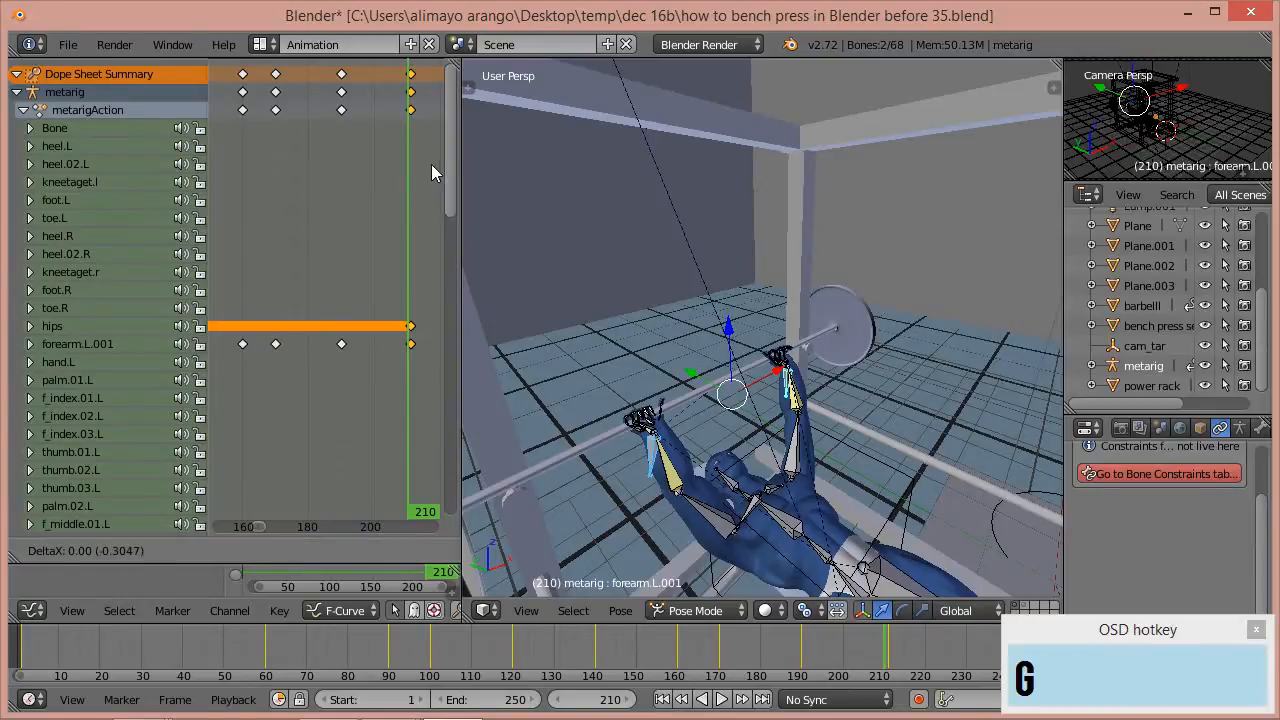
click(428, 166)
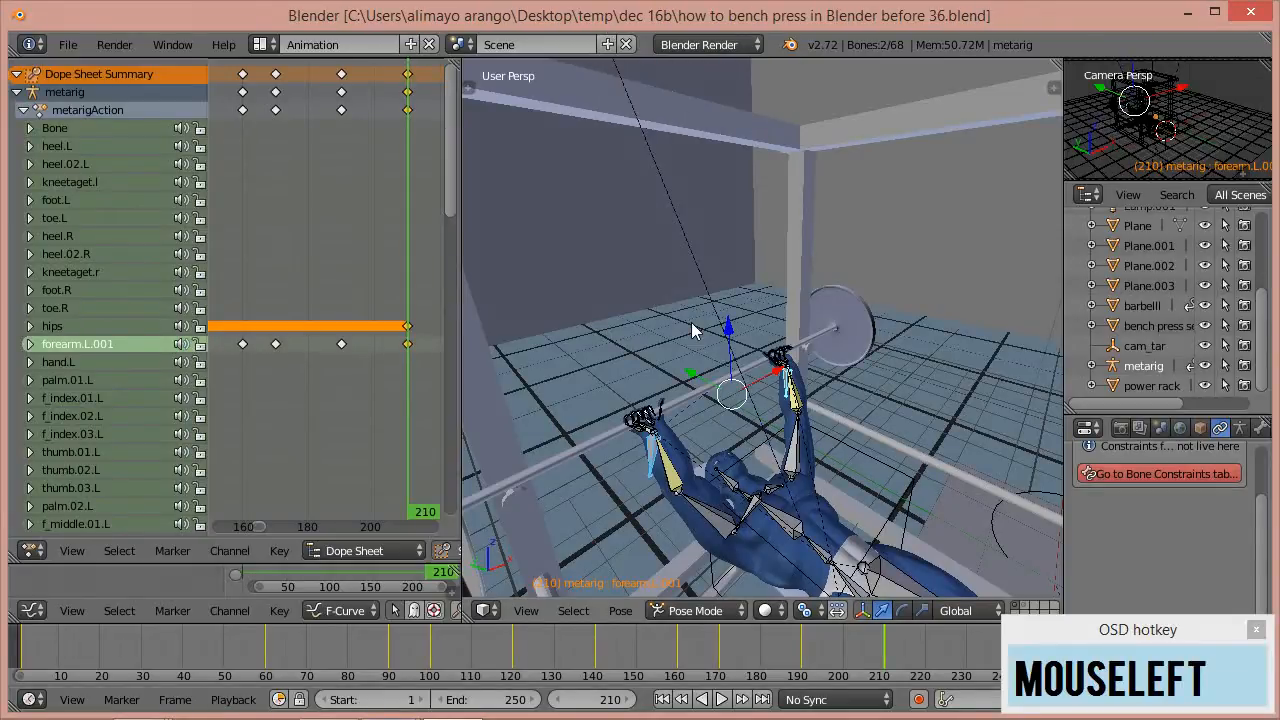
- Scrub through the final motion up to frame 210 and change the Dope Sheet to Action Editor mode
right_click(852, 647)
right_drag(846, 646, 885, 677)
click(413, 551)
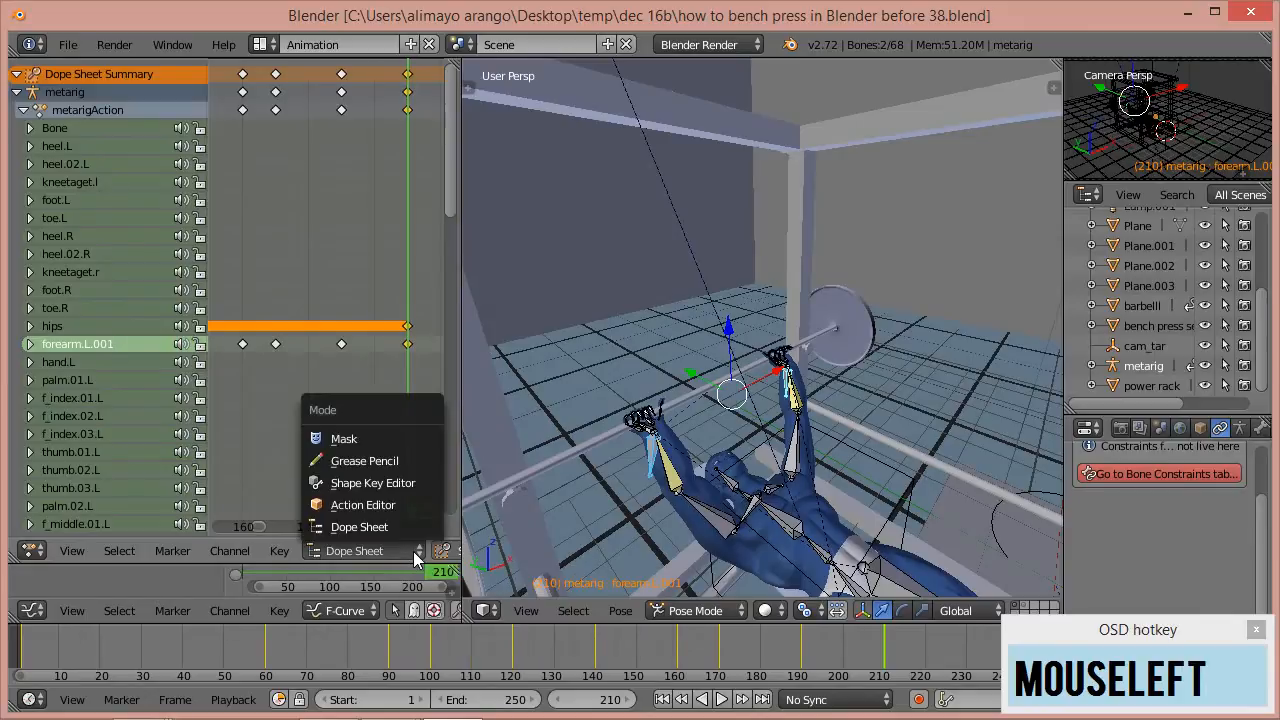
click(385, 506)
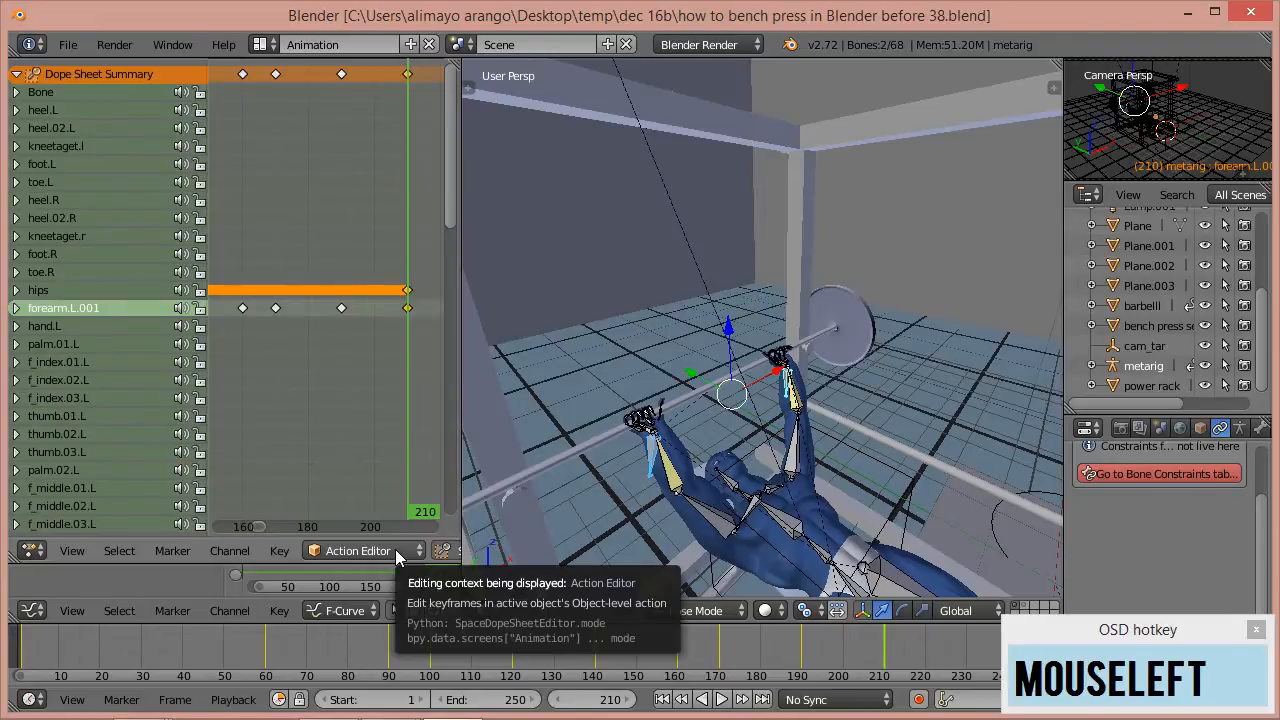
scroll(395, 549, down, 2)
middle_drag(395, 549, 272, 537)
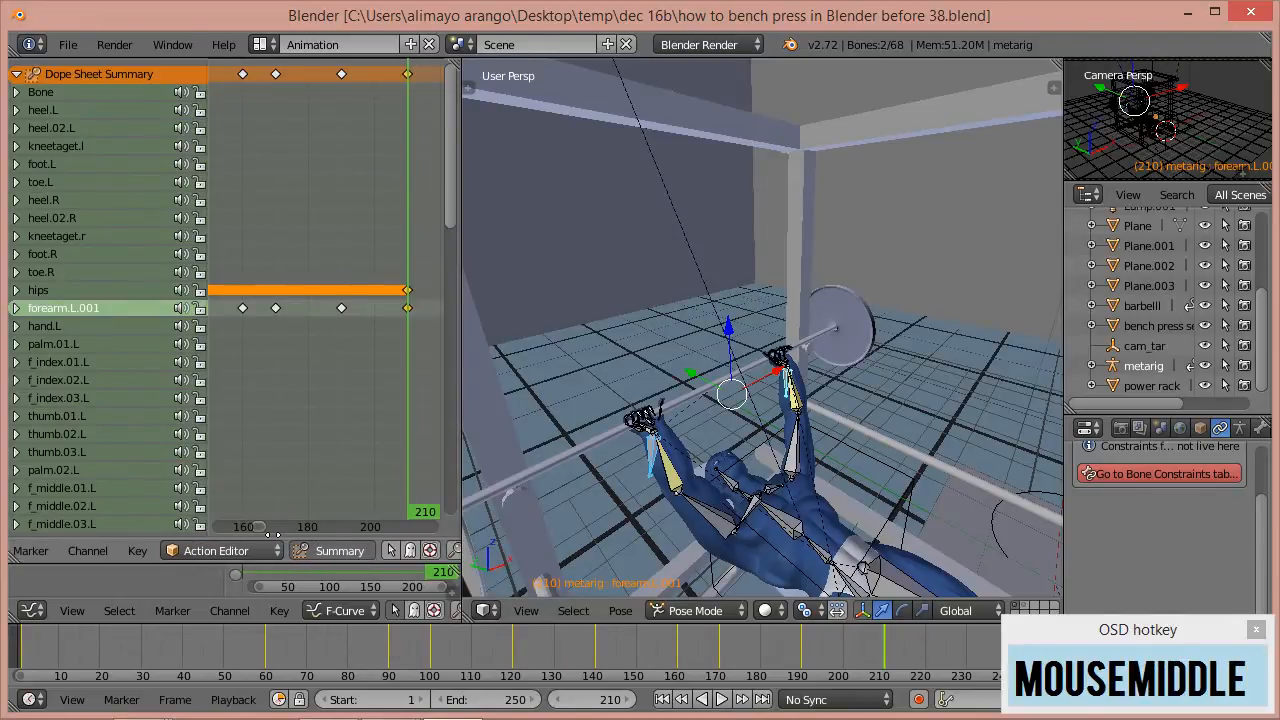
scroll(282, 553, down, 1)
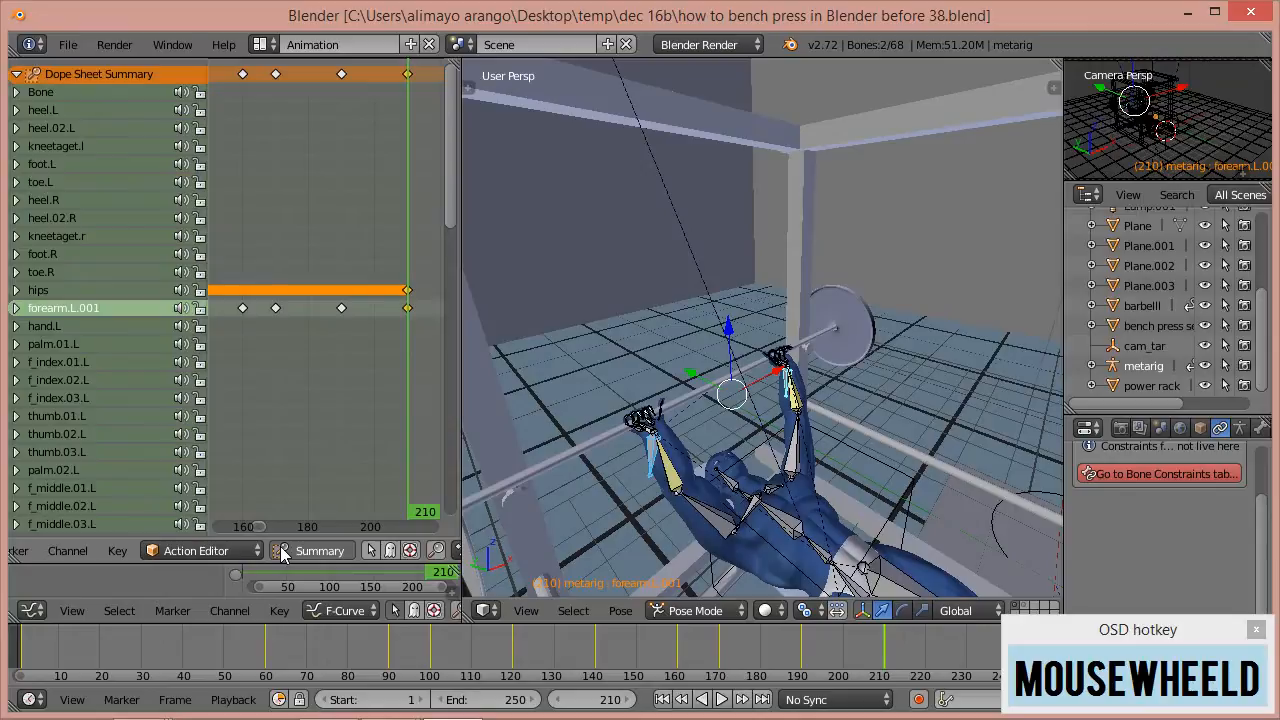
middle_drag(282, 553, 116, 553)
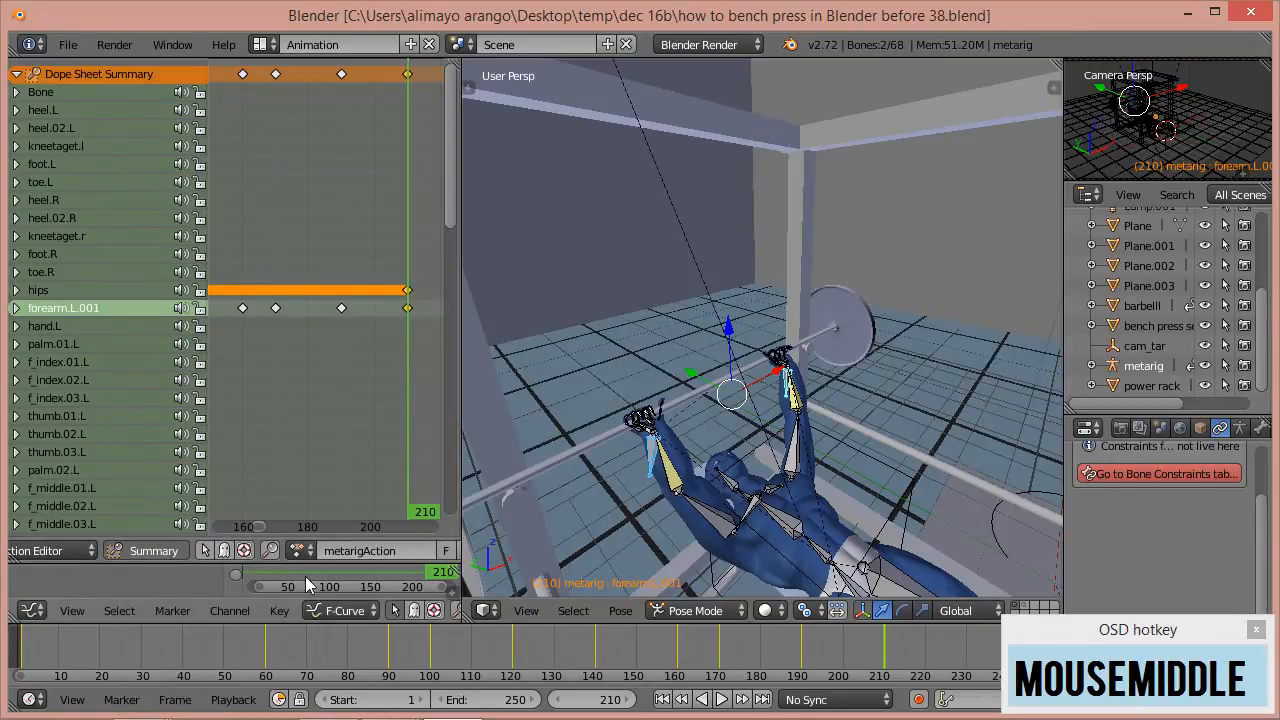
- Rename the metarig's action to "Bench Press" and give it a fake user so it is kept
click(370, 551)
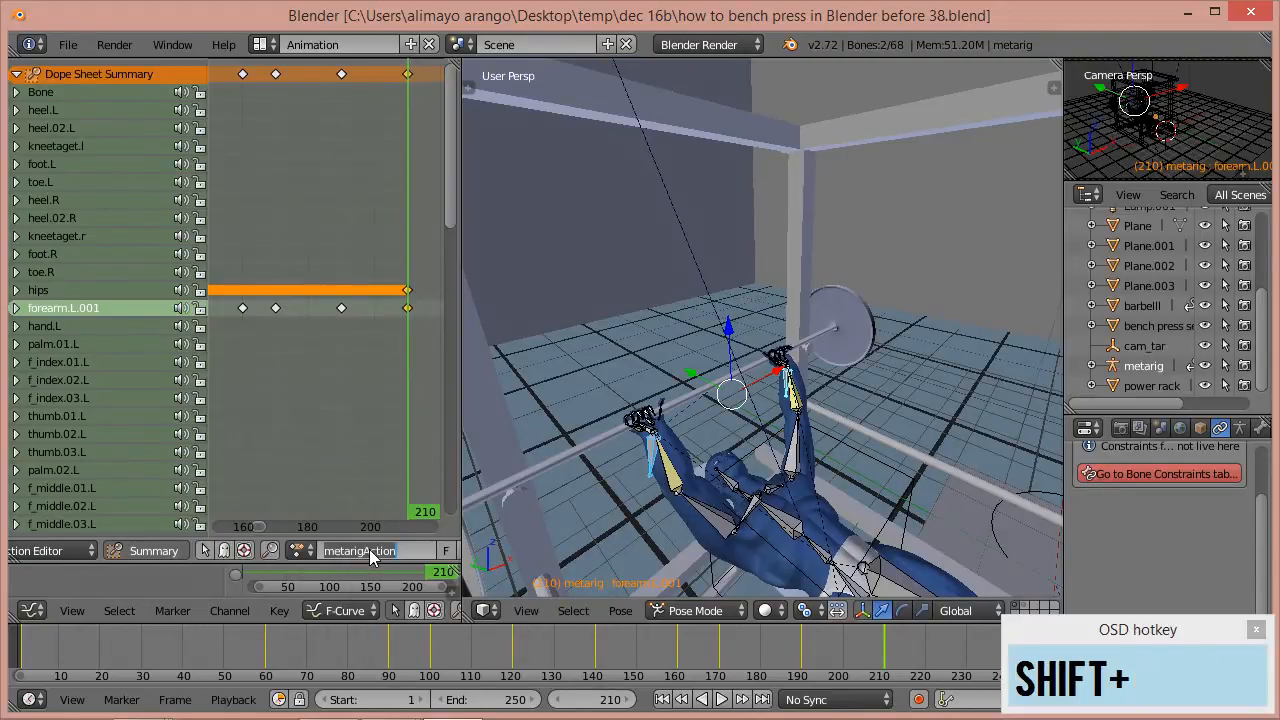
text(Bench Press)
key(Return)
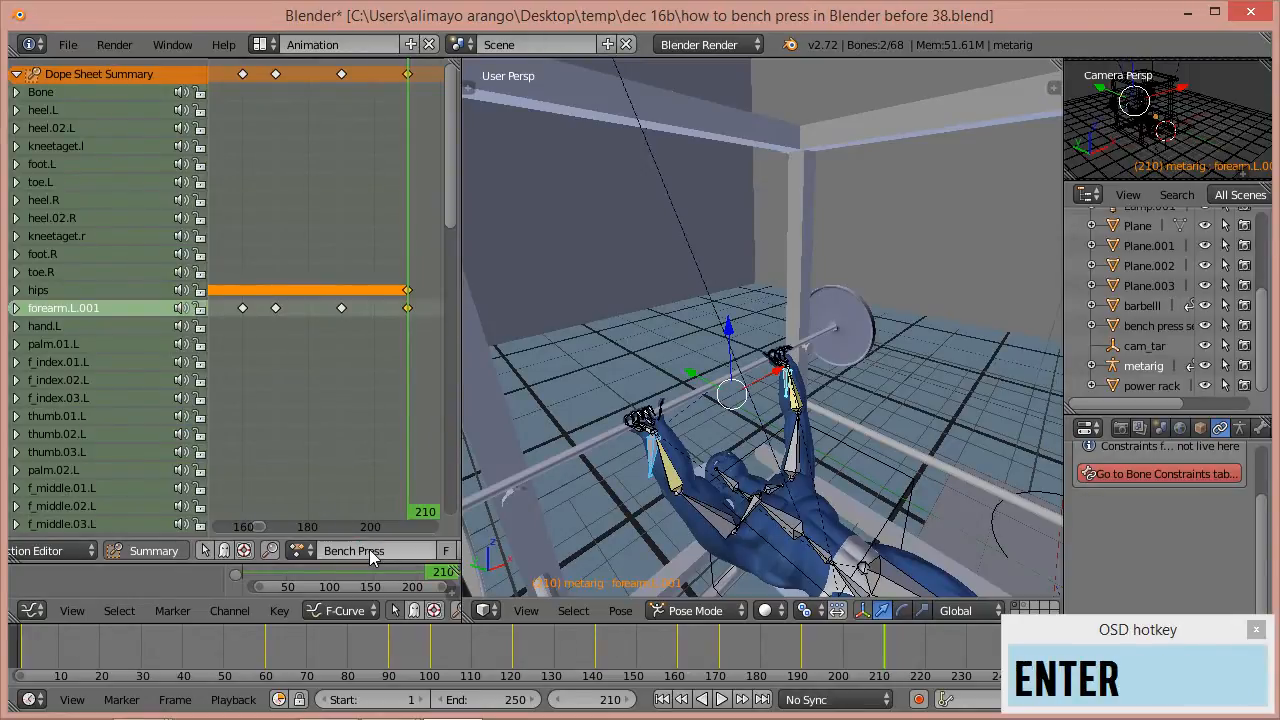
click(446, 551)
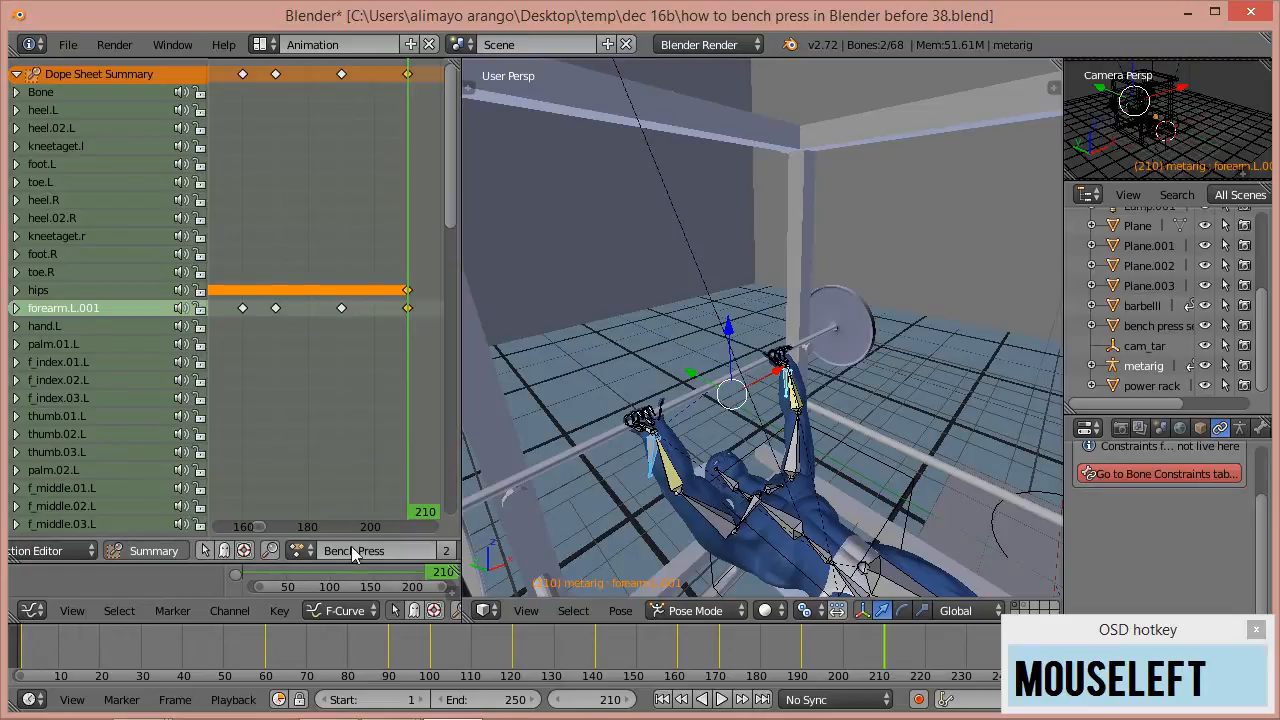
- Unlink the "Bench Press" action from the metarig and assign the existing lowercase "bench press" action instead
middle_drag(398, 550, 307, 549)
click(415, 550)
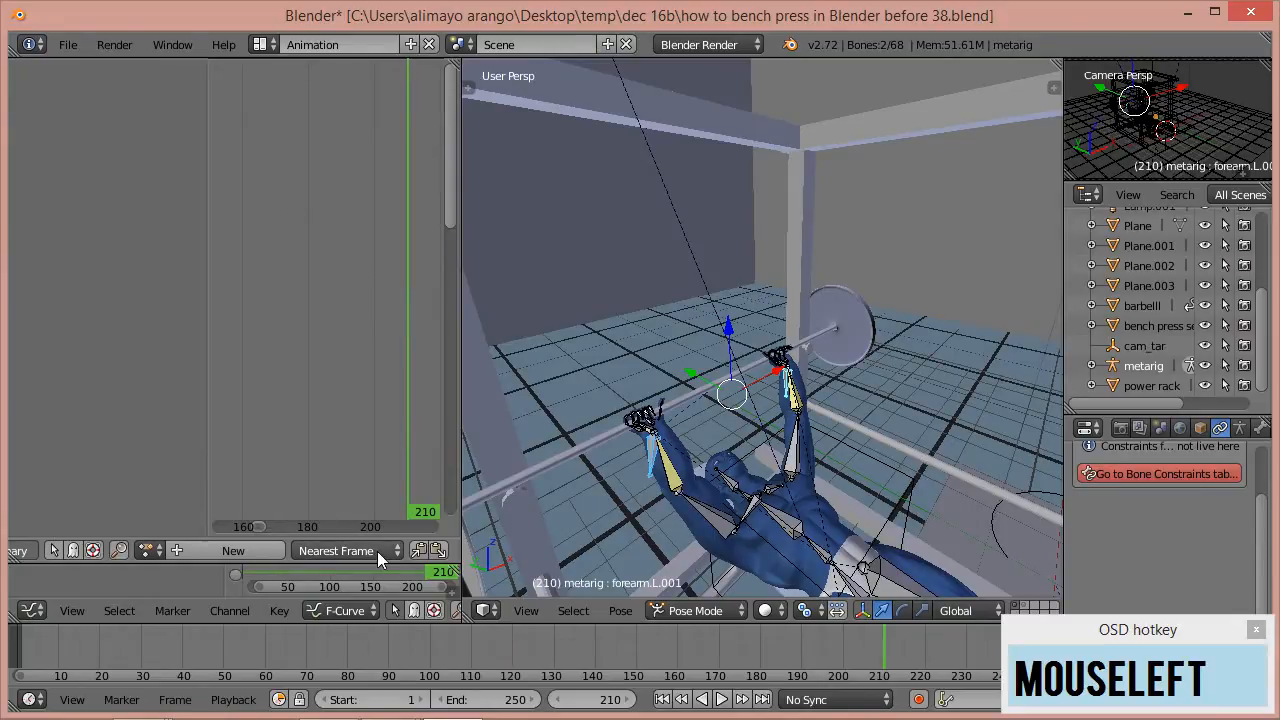
click(149, 550)
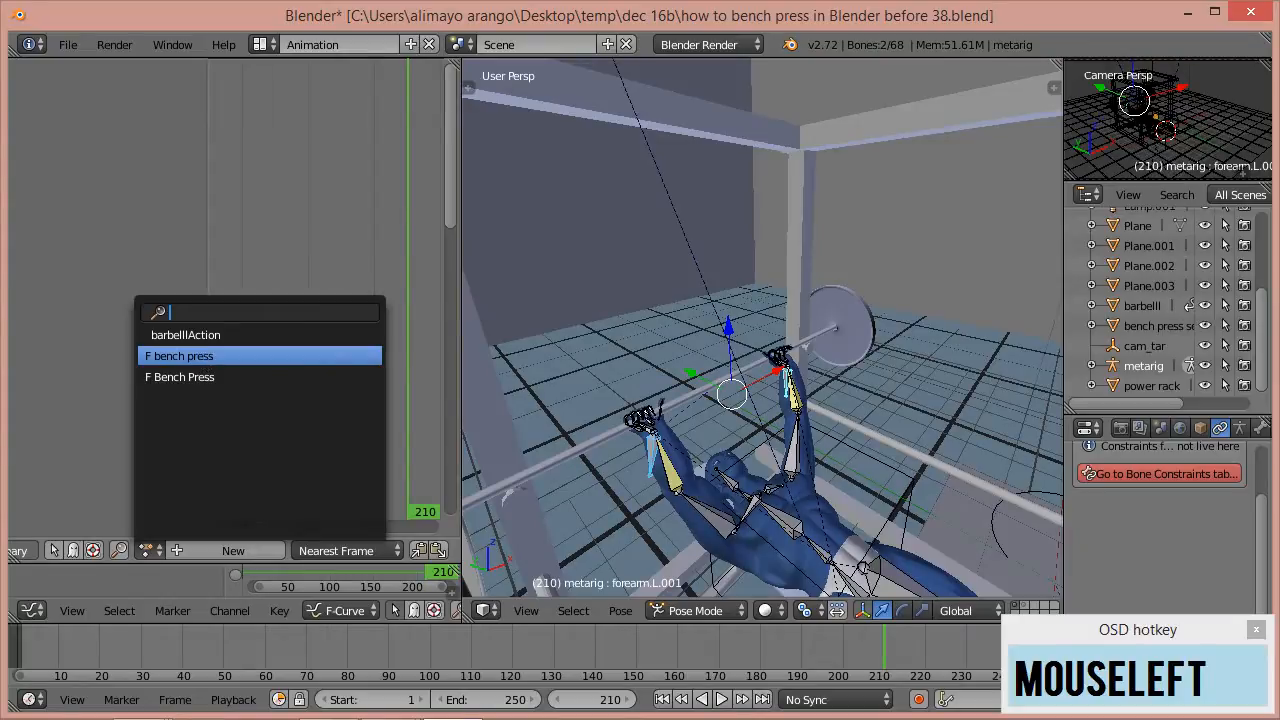
click(206, 358)
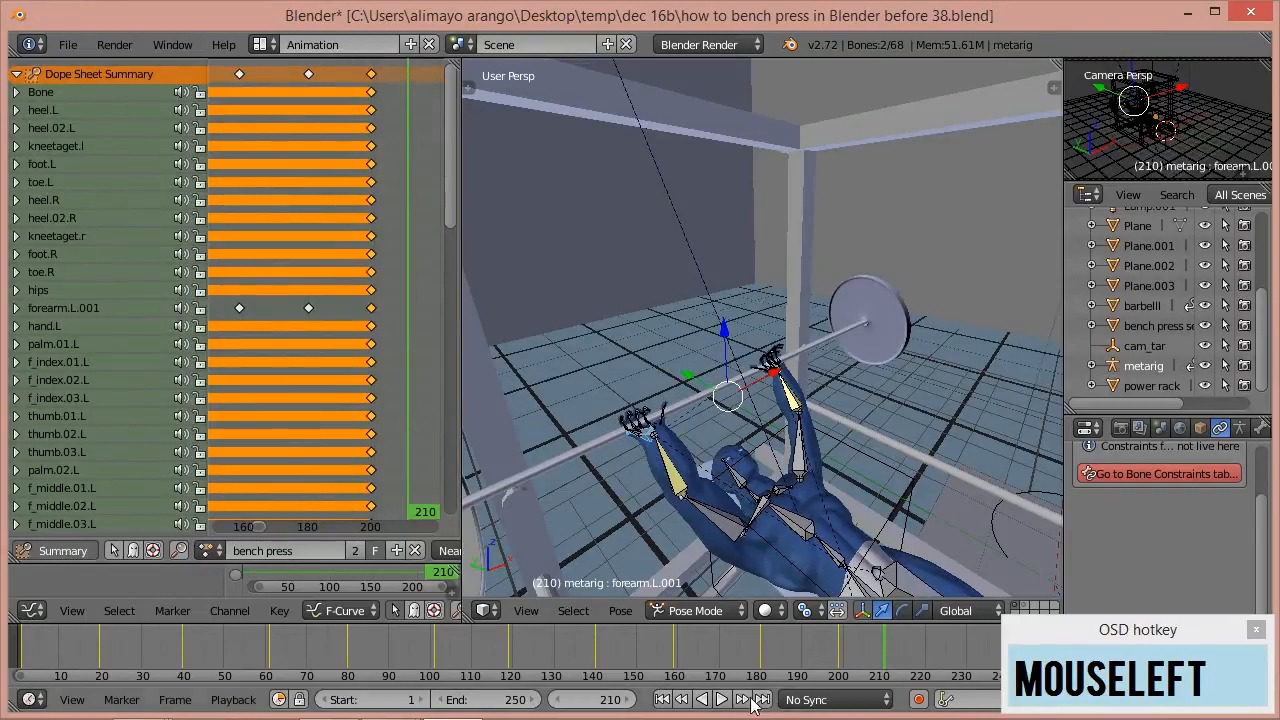
- Scrub the lowercase "bench press" action to frame 200 and unlink it from the metarig
right_click(854, 646)
right_drag(900, 652, 842, 642)
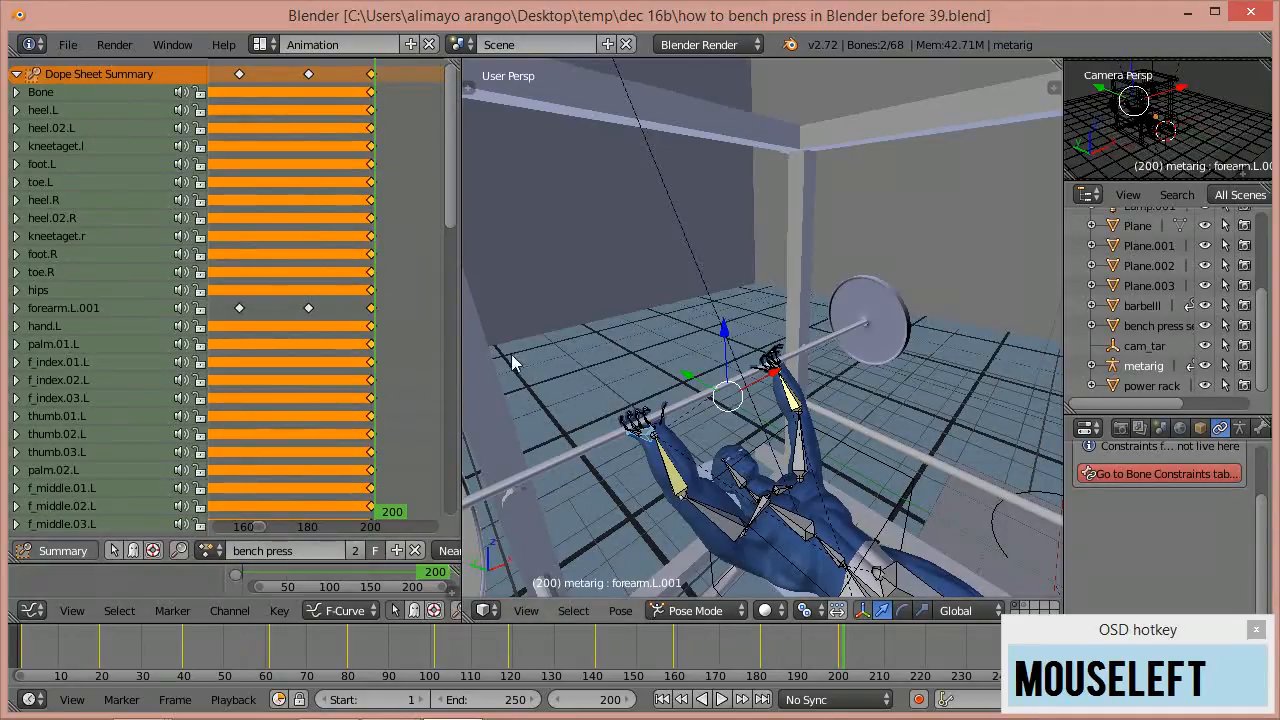
click(415, 550)
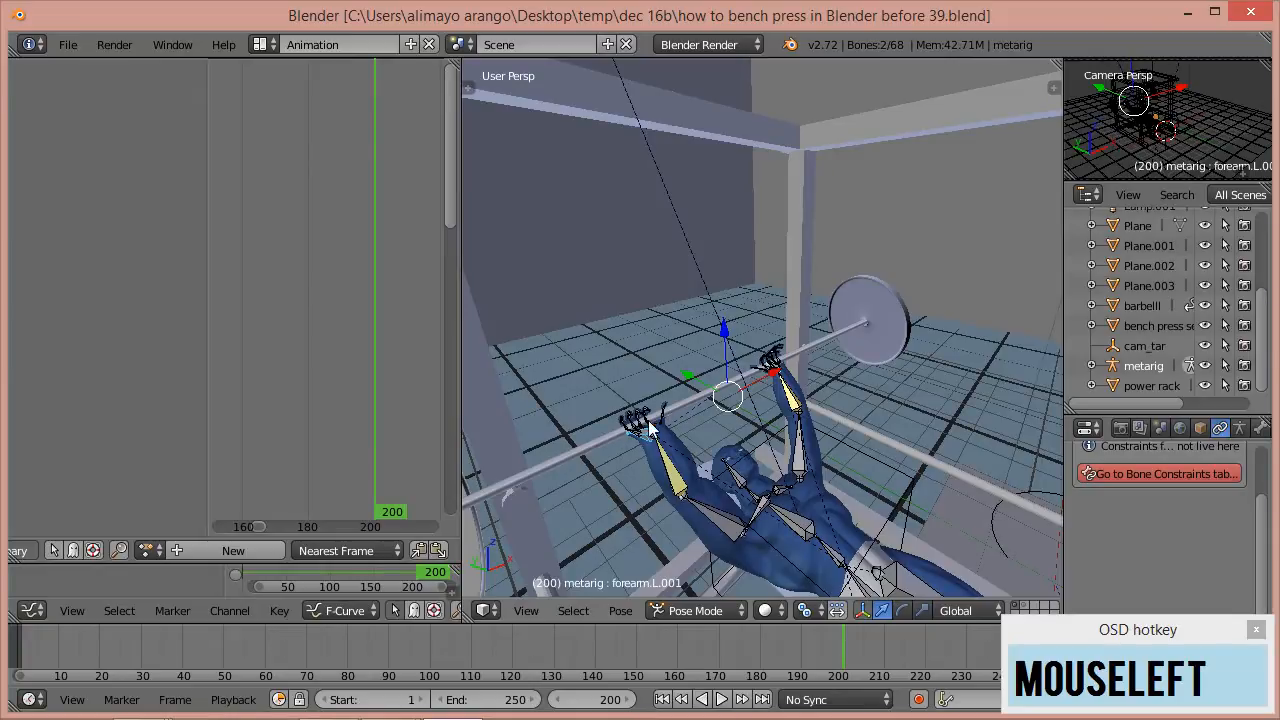
middle_drag(711, 390, 714, 394)
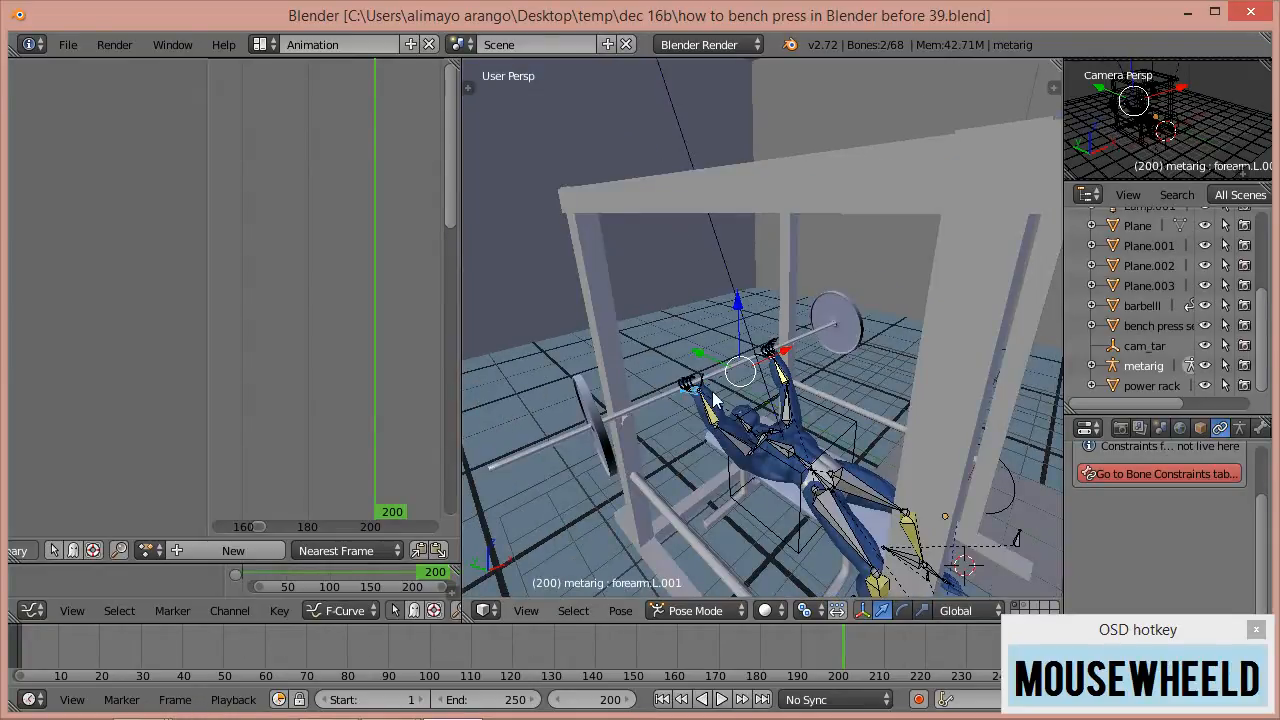
- Clear the rotation of the metarig's chest bone at frame 200
middle_drag(820, 500, 835, 509)
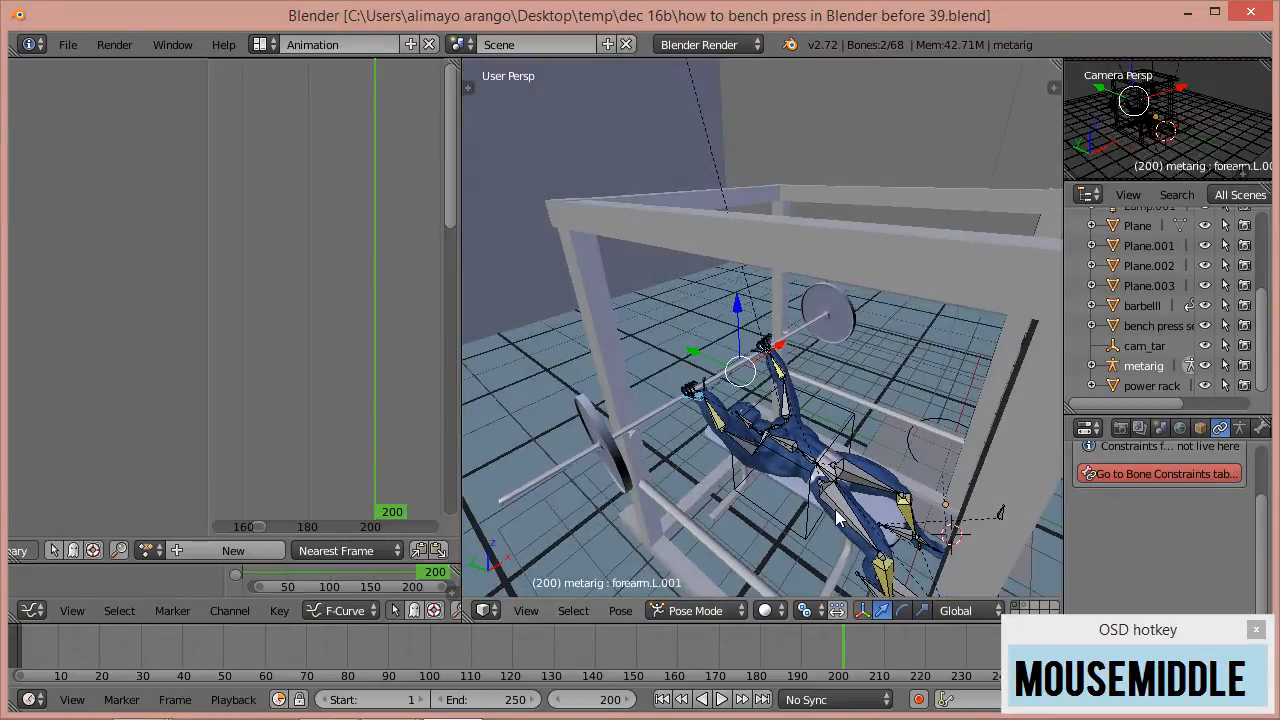
click(785, 452)
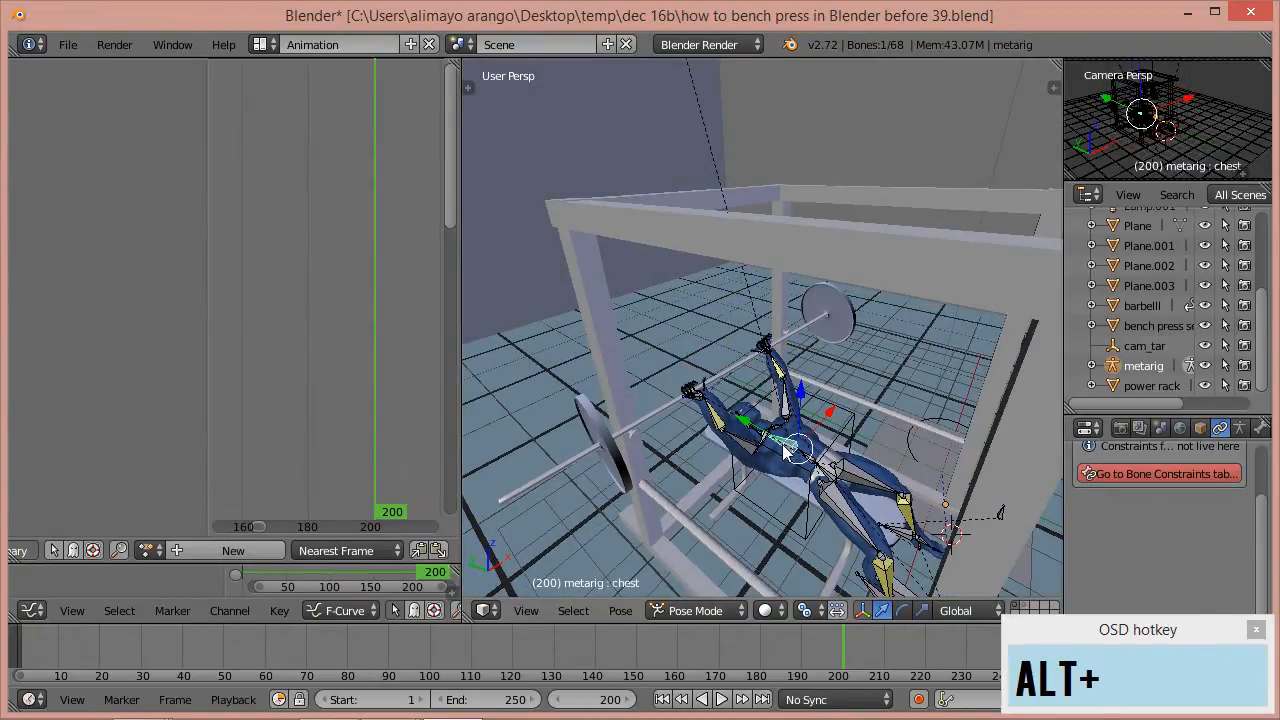
key(alt+r)
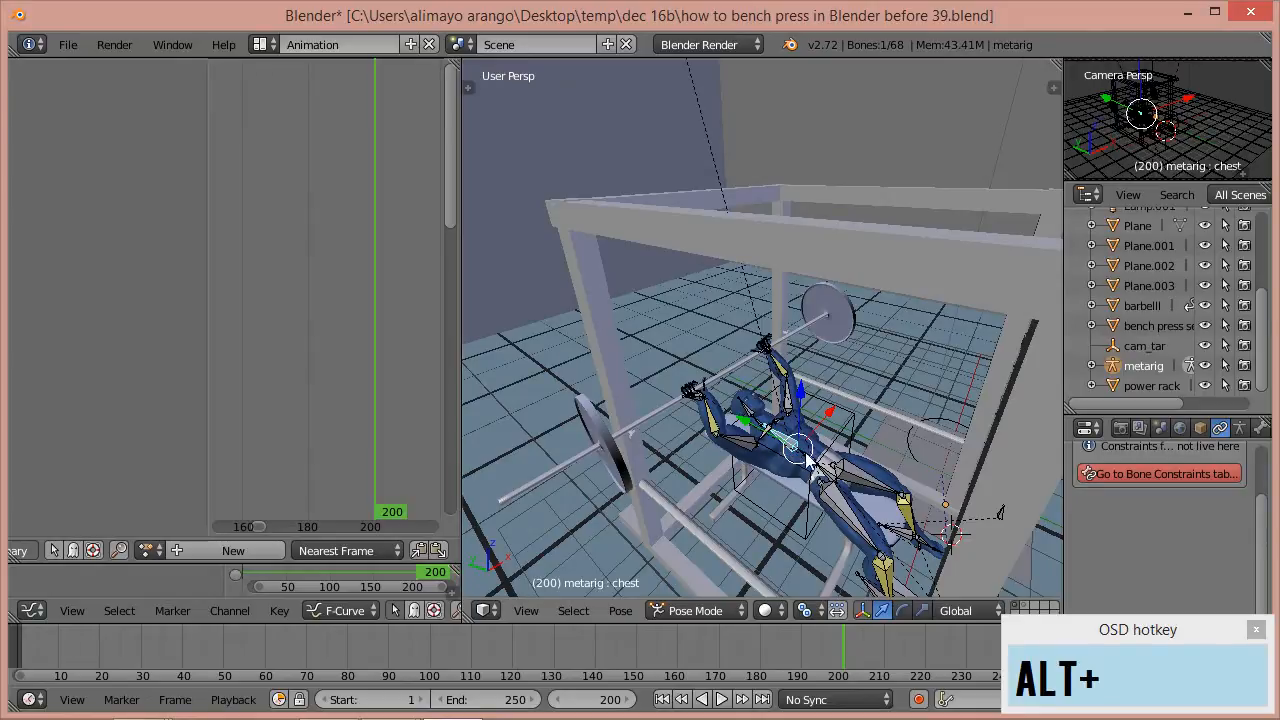
- Clear the rotation of the metarig's hips bone
click(812, 468)
scroll(812, 468, up, 4)
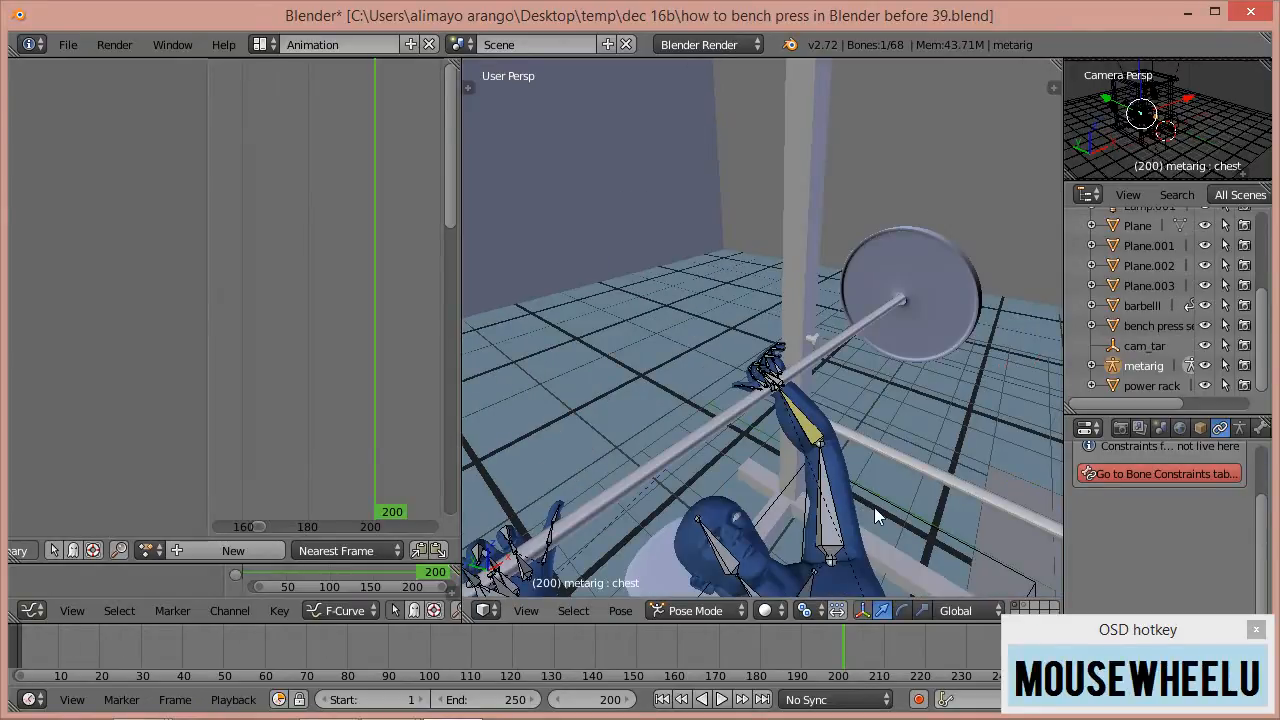
shift+middle_drag(877, 509, 836, 447)
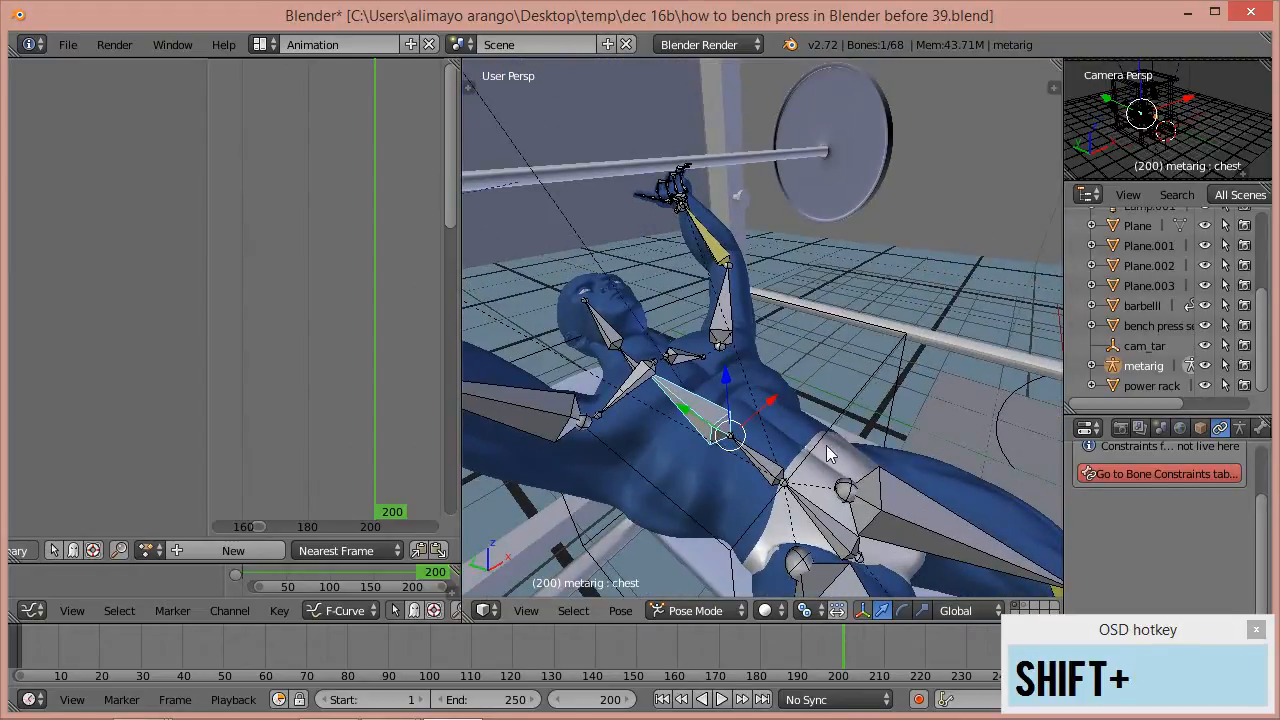
click(843, 484)
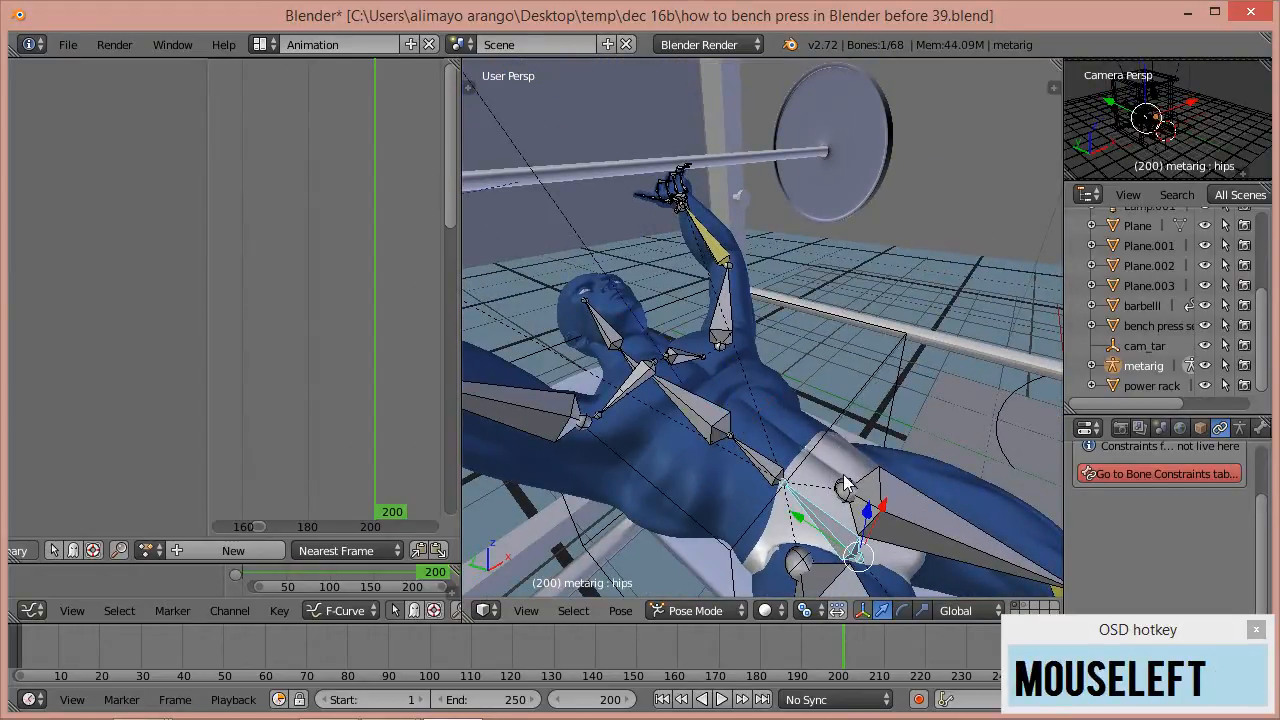
key(alt+r)
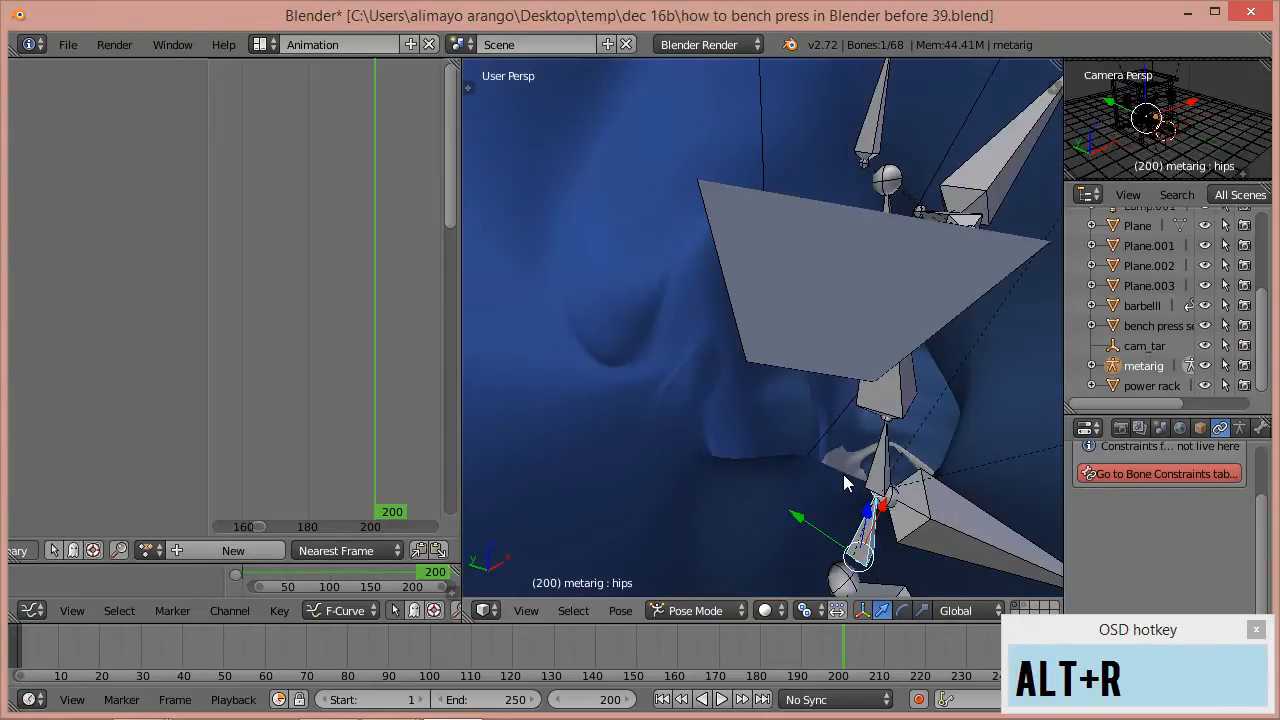
- Examine the figure's pose and the hands' position on the barbell from the front
scroll(868, 432, down, 3)
scroll(868, 432, down, 4)
middle_drag(868, 432, 765, 446)
scroll(764, 438, up, 8)
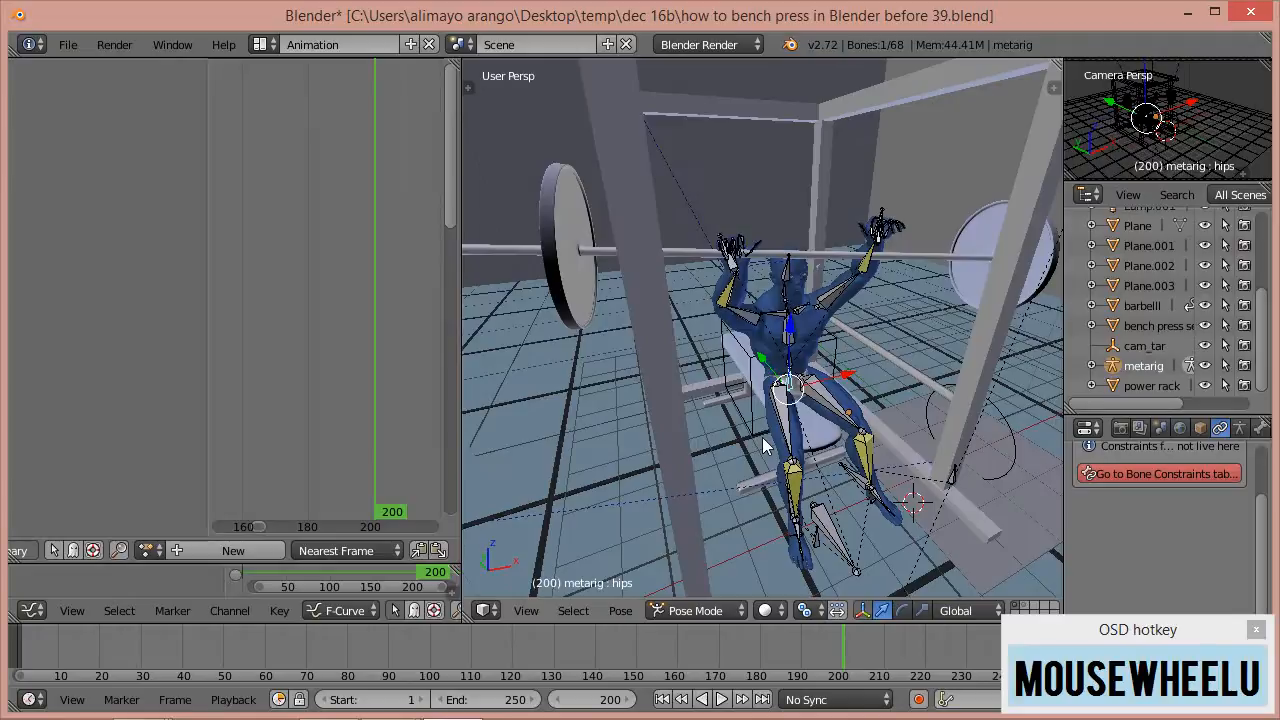
scroll(762, 437, down, 7)
middle_drag(814, 434, 760, 395)
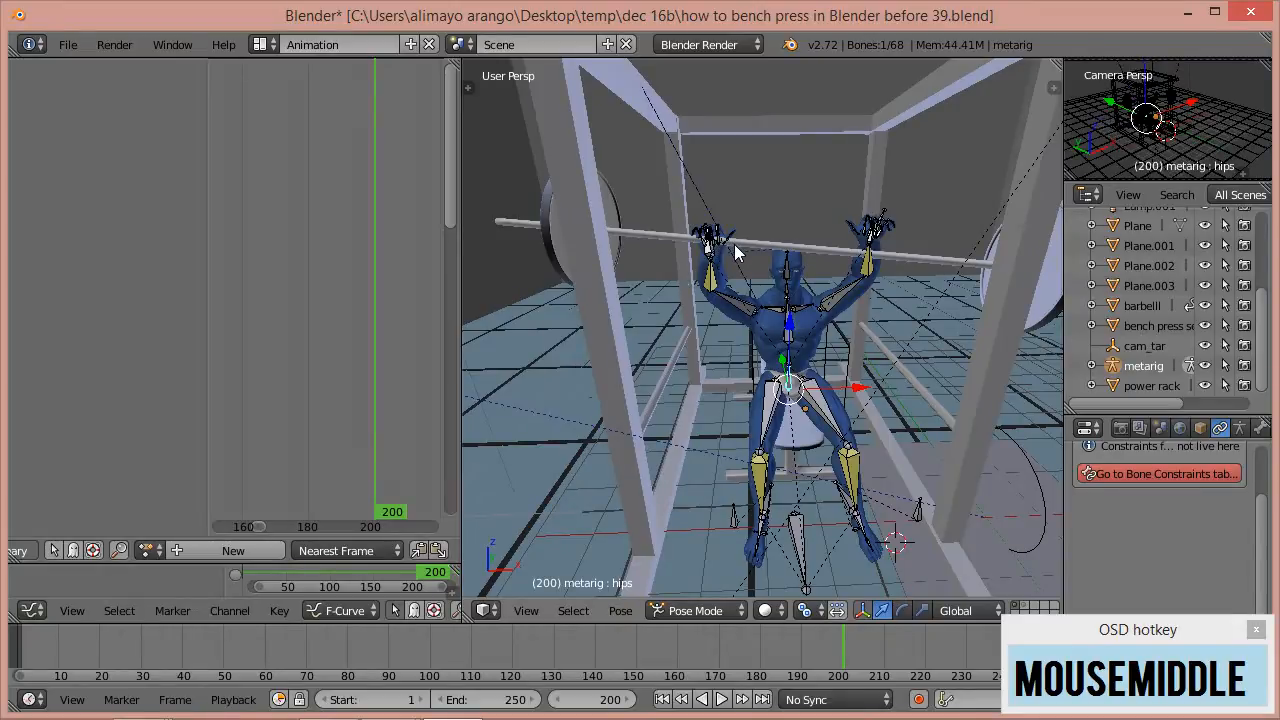
scroll(724, 316, down, 4)
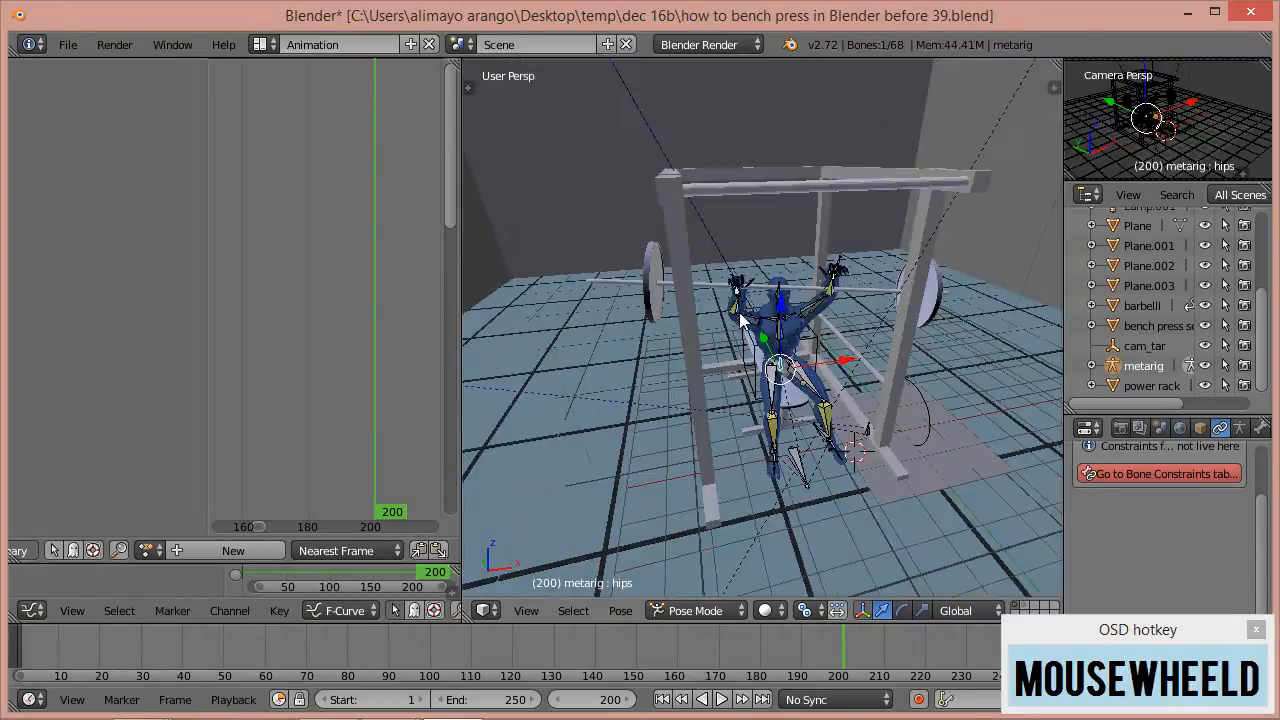
scroll(788, 318, up, 6)
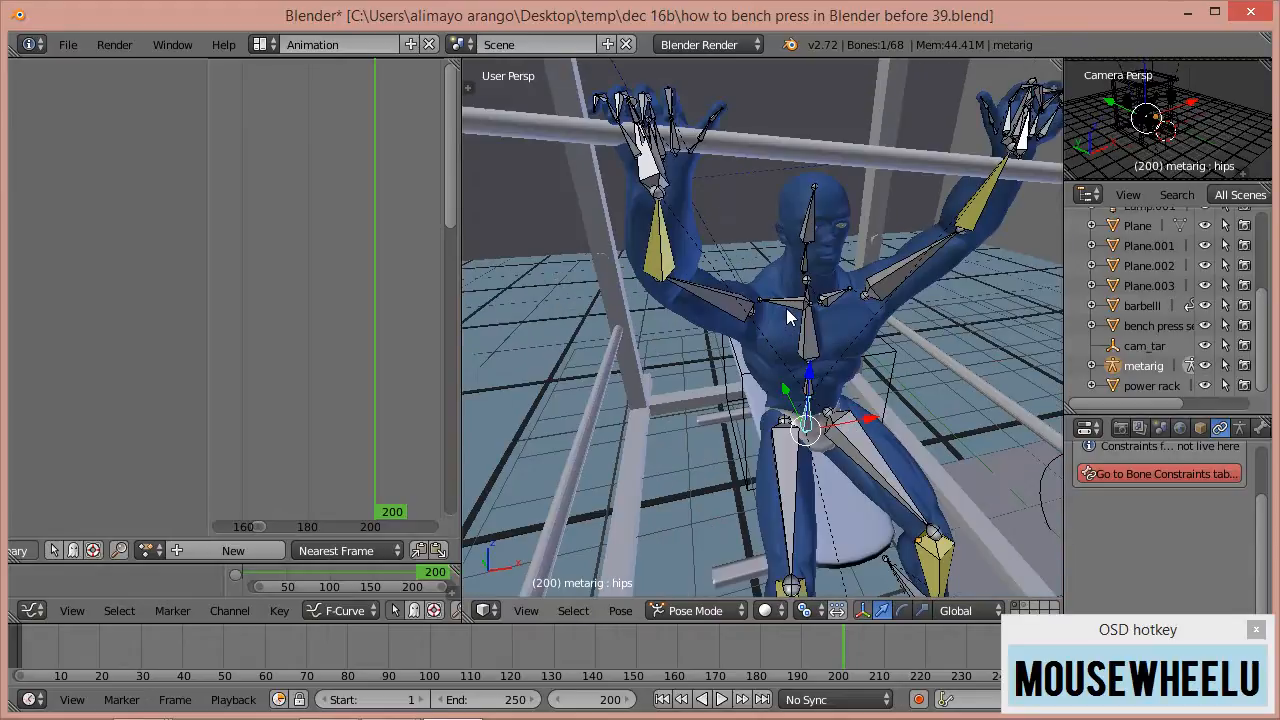
- Rotate the right hand's control bone forearm.R.001 slightly with the rotation manipulator
click(650, 172)
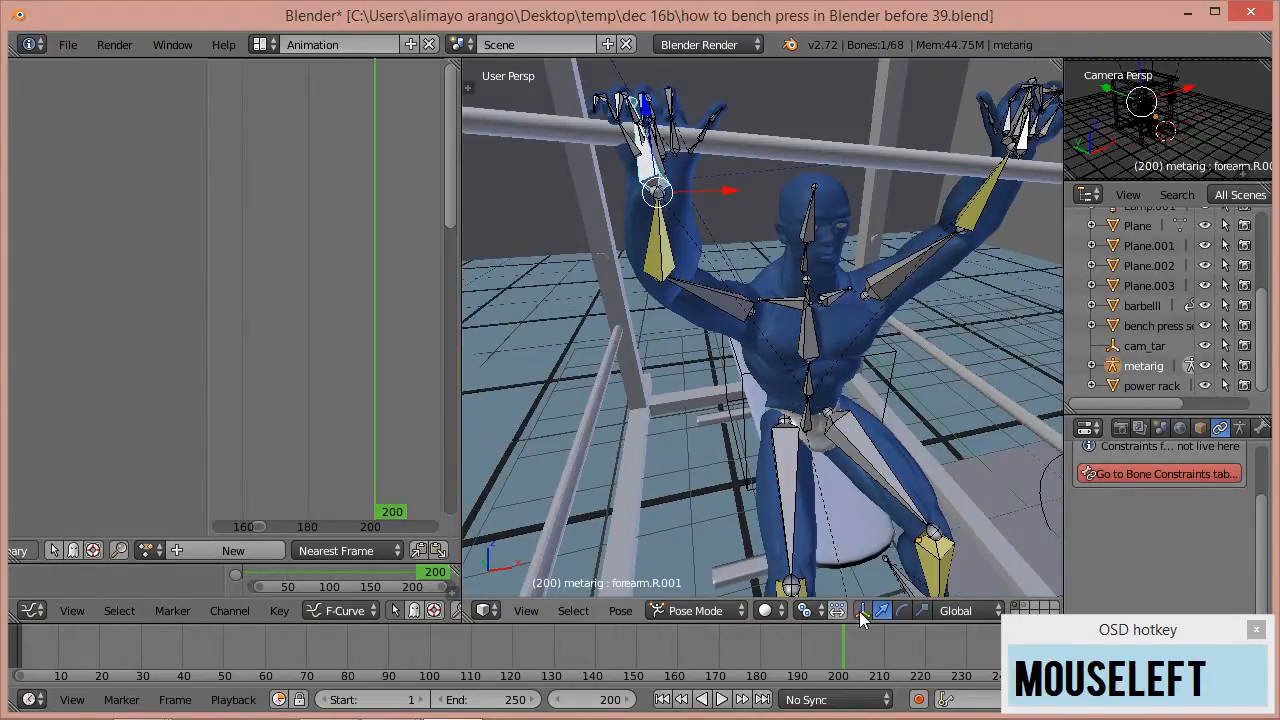
click(901, 612)
scroll(869, 416, down, 3)
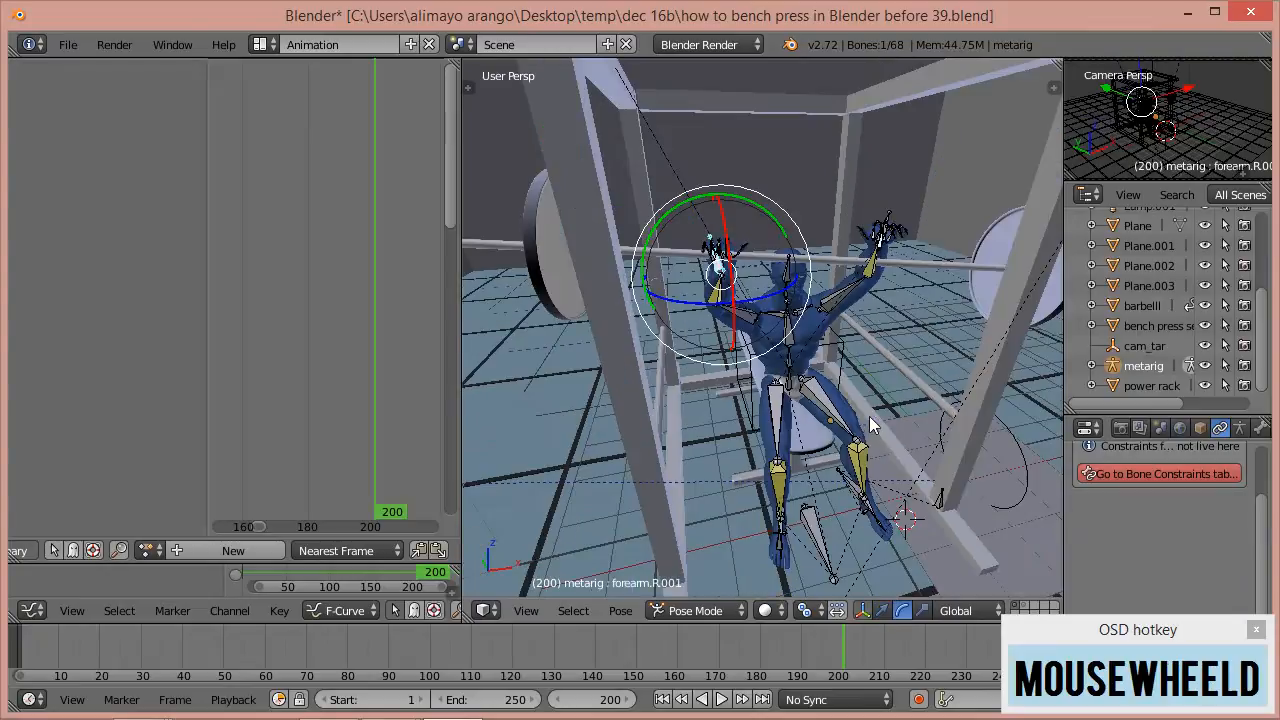
scroll(870, 418, down, 3)
scroll(866, 405, up, 3)
click(728, 205)
drag(728, 205, 718, 201)
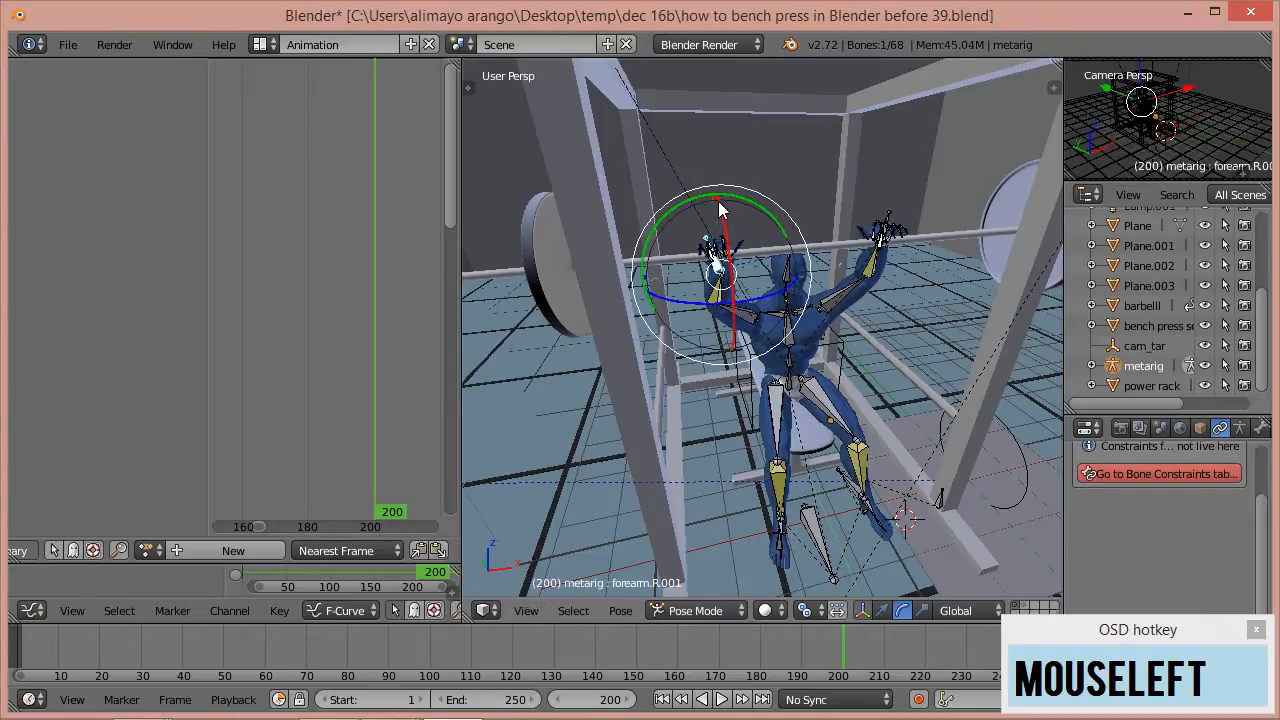
- Select the hand control bones forearm.L.001 and forearm.R.001 and rotate them together about the X axis
middle_drag(921, 378, 690, 360)
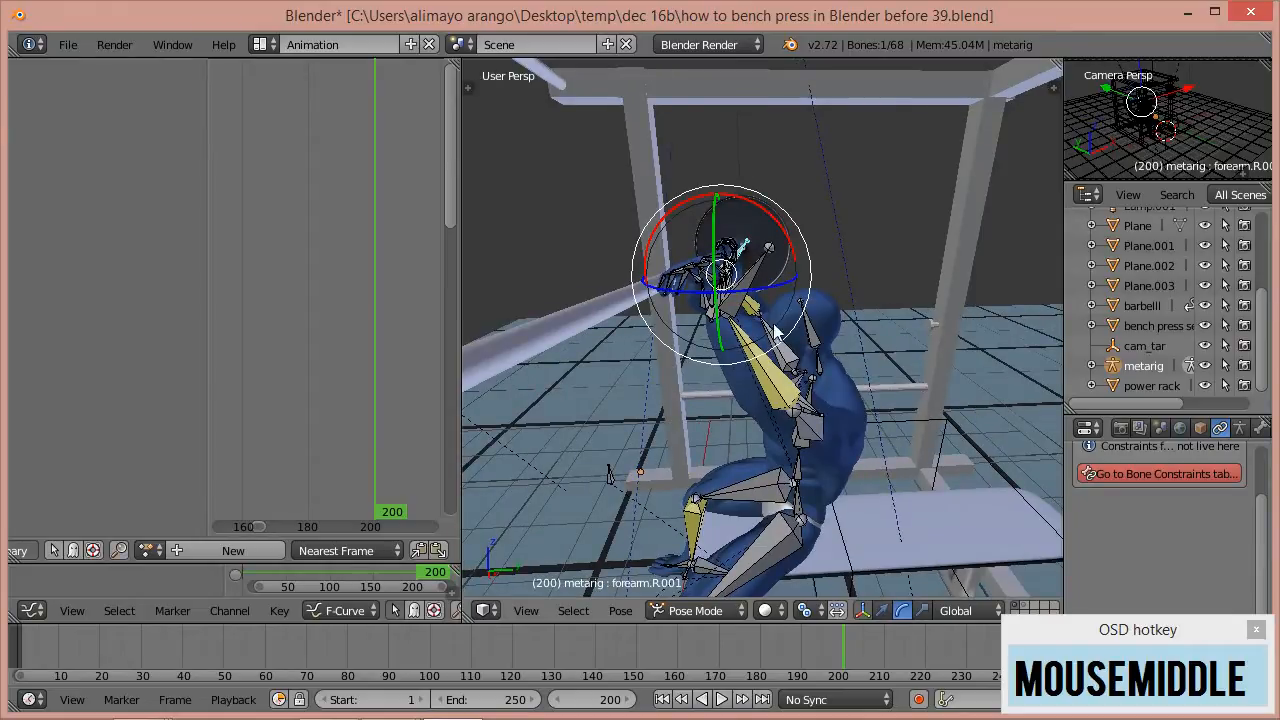
click(755, 280)
middle_drag(873, 317, 846, 370)
scroll(846, 370, up, 5)
scroll(846, 370, down, 5)
ctrl+middle_drag(826, 249, 816, 207)
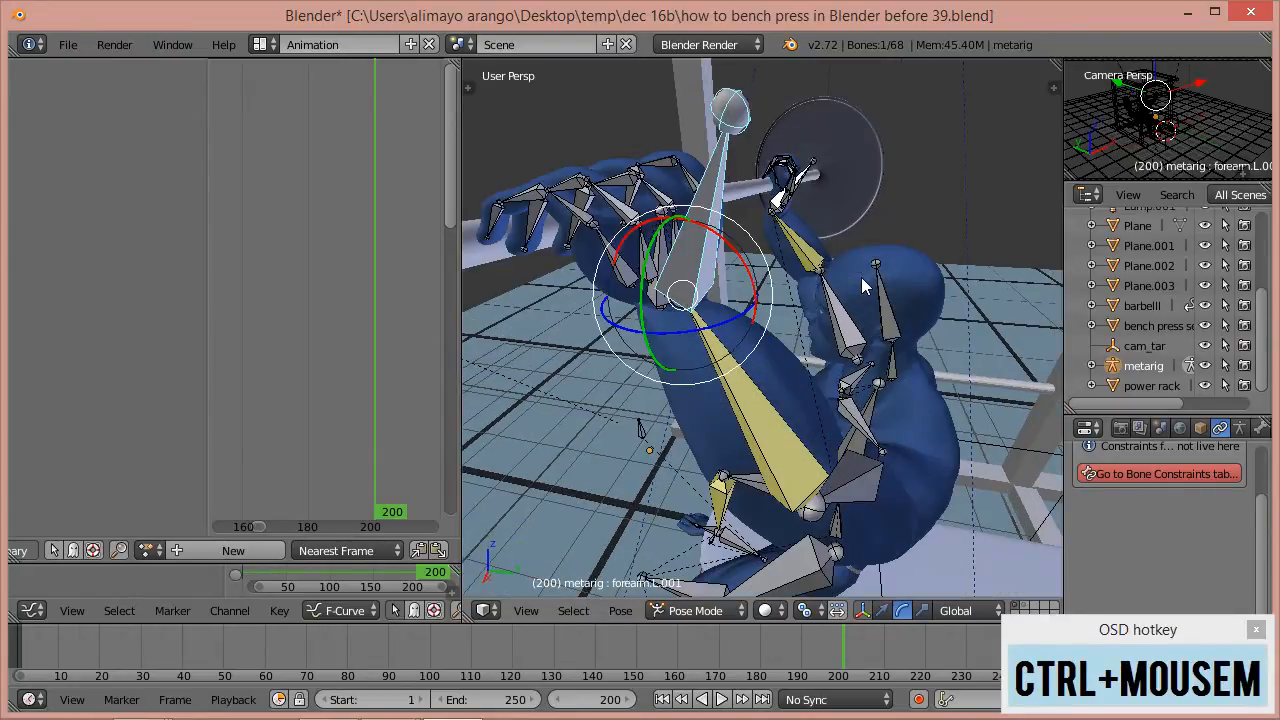
shift+right_click(810, 182)
middle_drag(800, 327, 873, 313)
key(r)
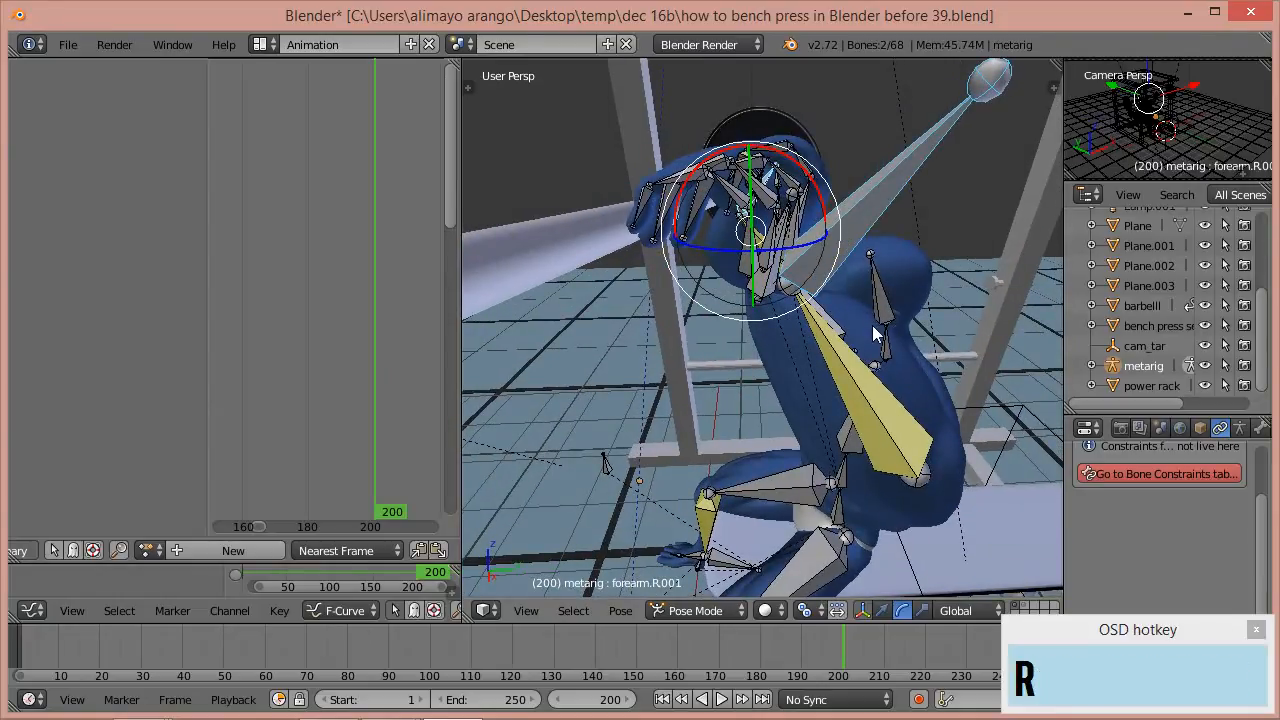
right_click(872, 333)
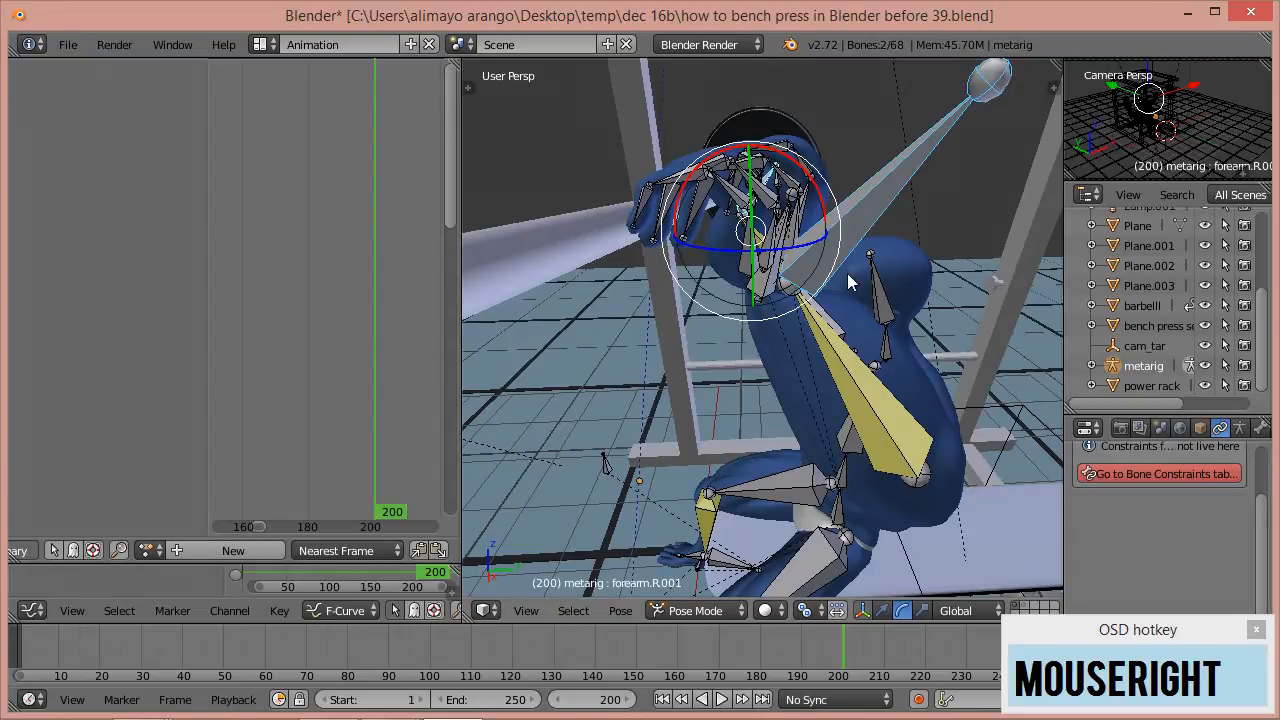
drag(807, 180, 826, 208)
- Rotate both hand control bones together slightly further to adjust the grip on the barbell
middle_drag(786, 203, 858, 260)
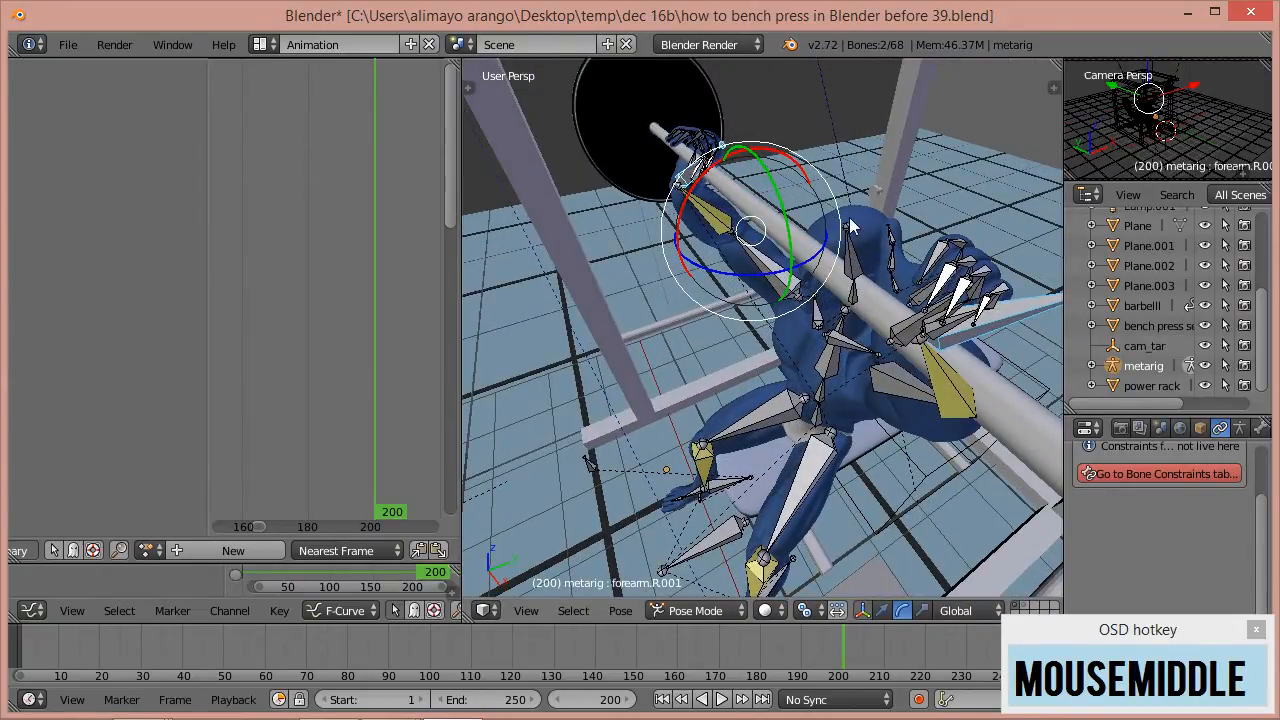
middle_drag(903, 333, 714, 190)
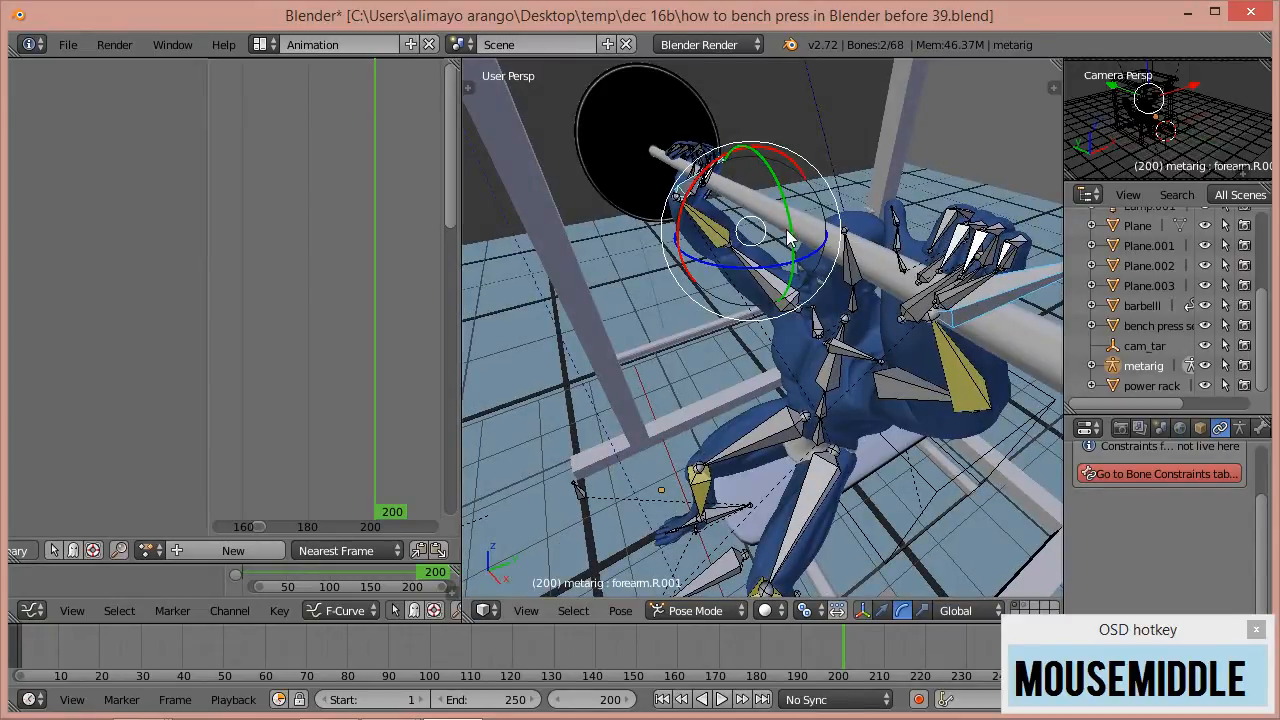
middle_drag(881, 327, 968, 279)
scroll(906, 281, down, 4)
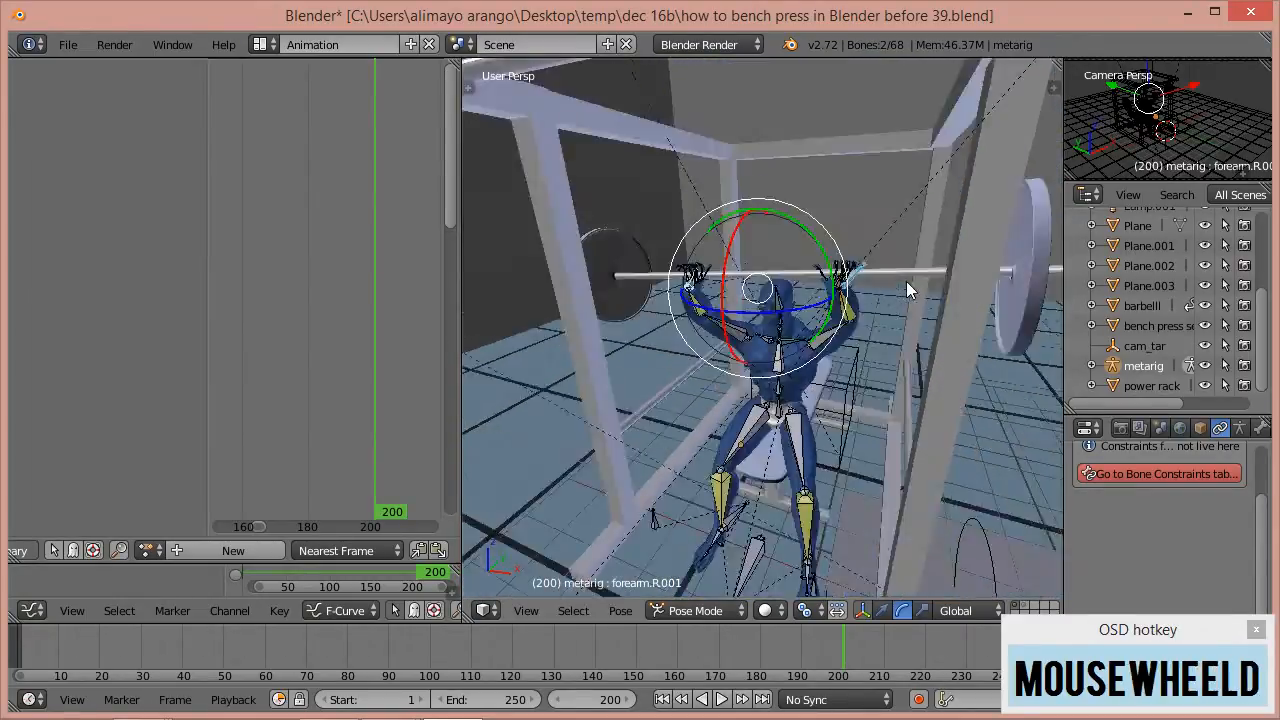
scroll(902, 282, up, 3)
drag(823, 249, 835, 262)
mouse_move(886, 298)
middle_down()
mouse_move(905, 279)
mouse_move(885, 287)
middle_up()
scroll(885, 287, up, 3)
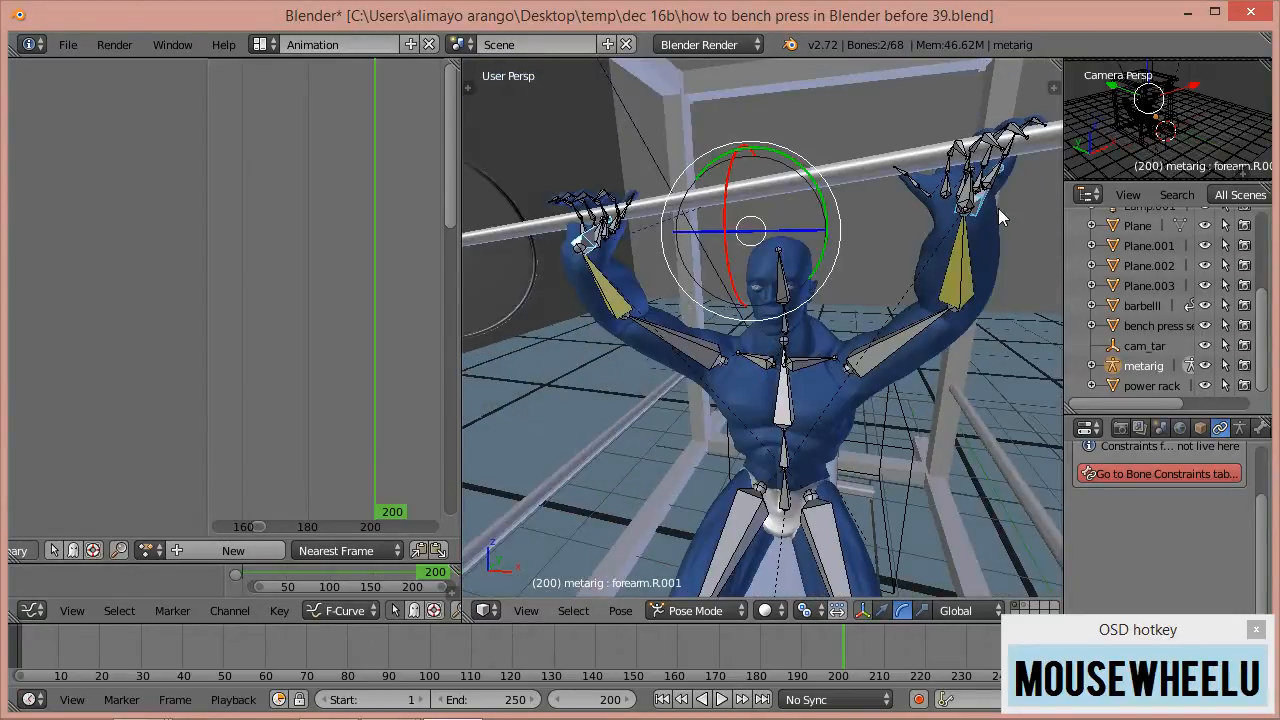
- Move only the left hand's control bone forearm.L.001 down along the Z axis
click(883, 611)
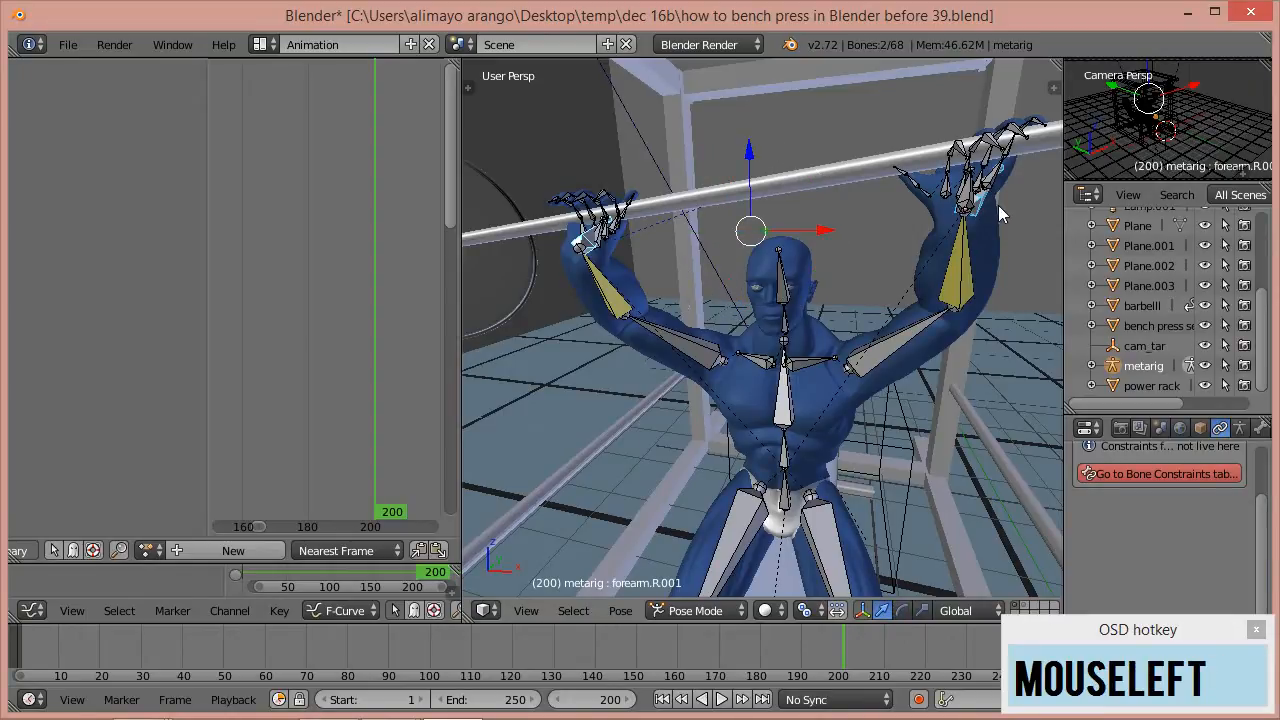
scroll(998, 205, down, 3)
scroll(995, 209, up, 3)
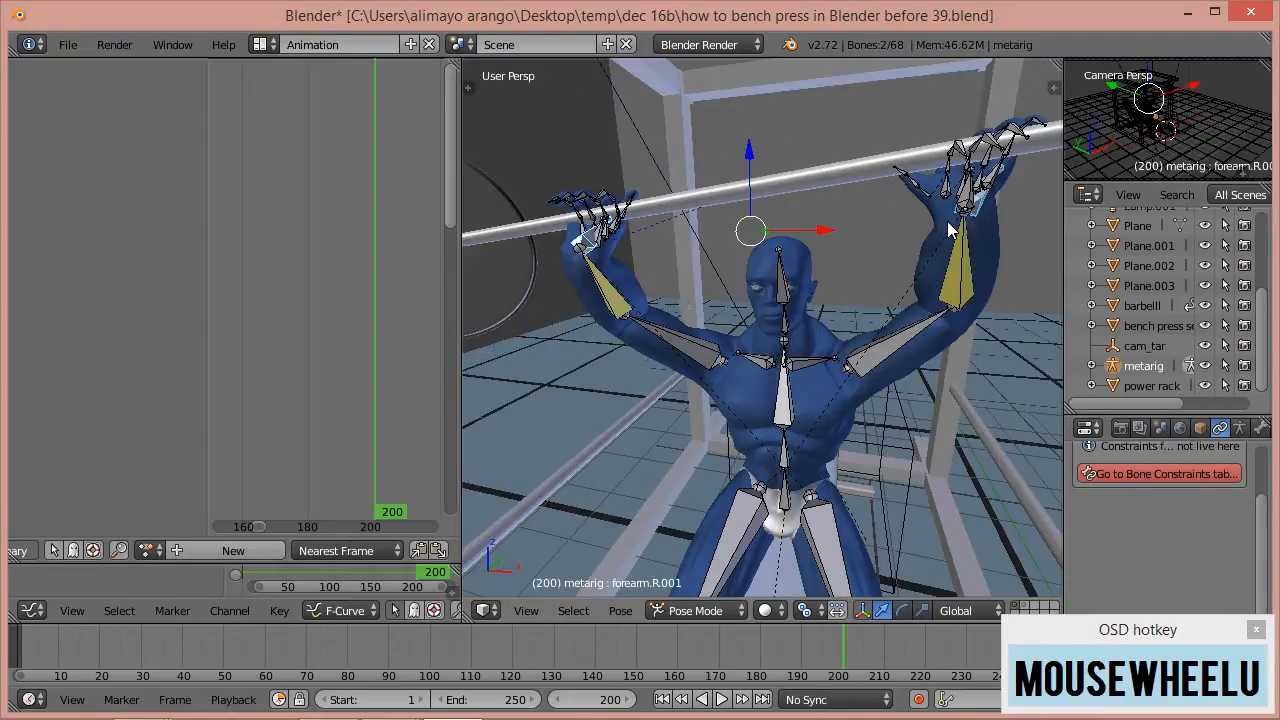
key(a)
click(980, 198)
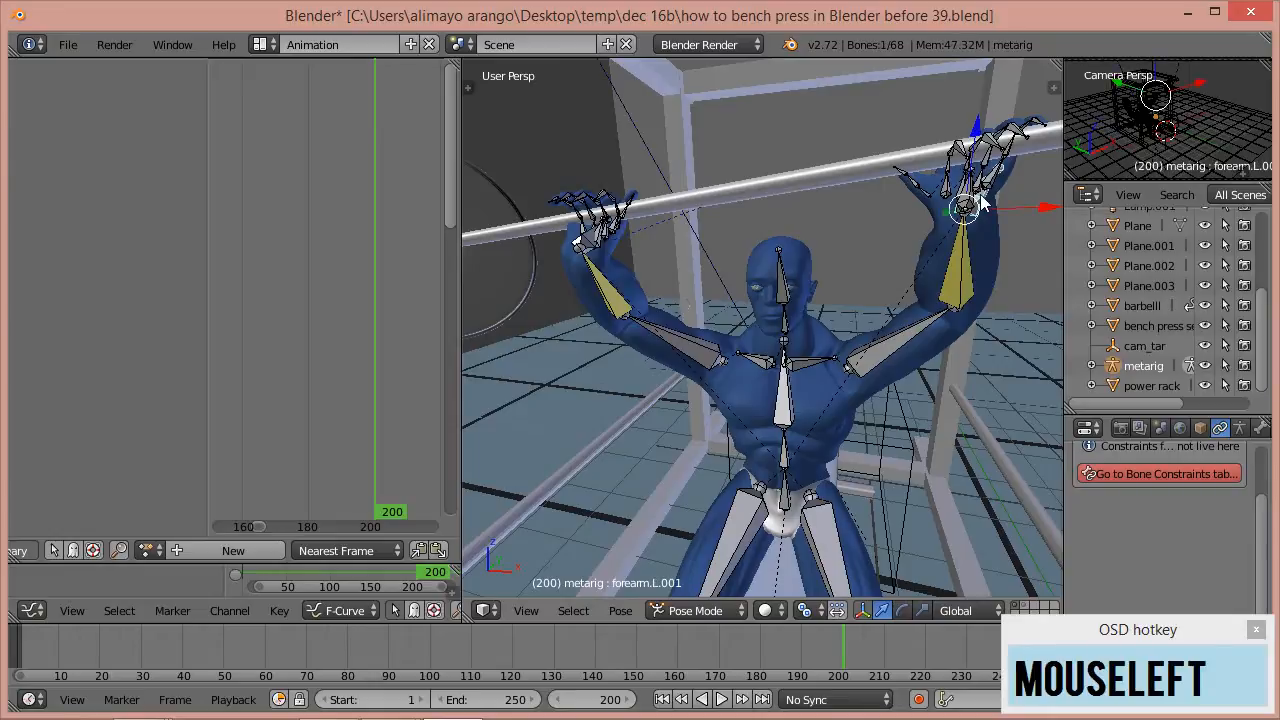
drag(975, 130, 929, 160)
- Rotate the right hand's control bone forearm.R.001 slightly about the Y axis
click(584, 234)
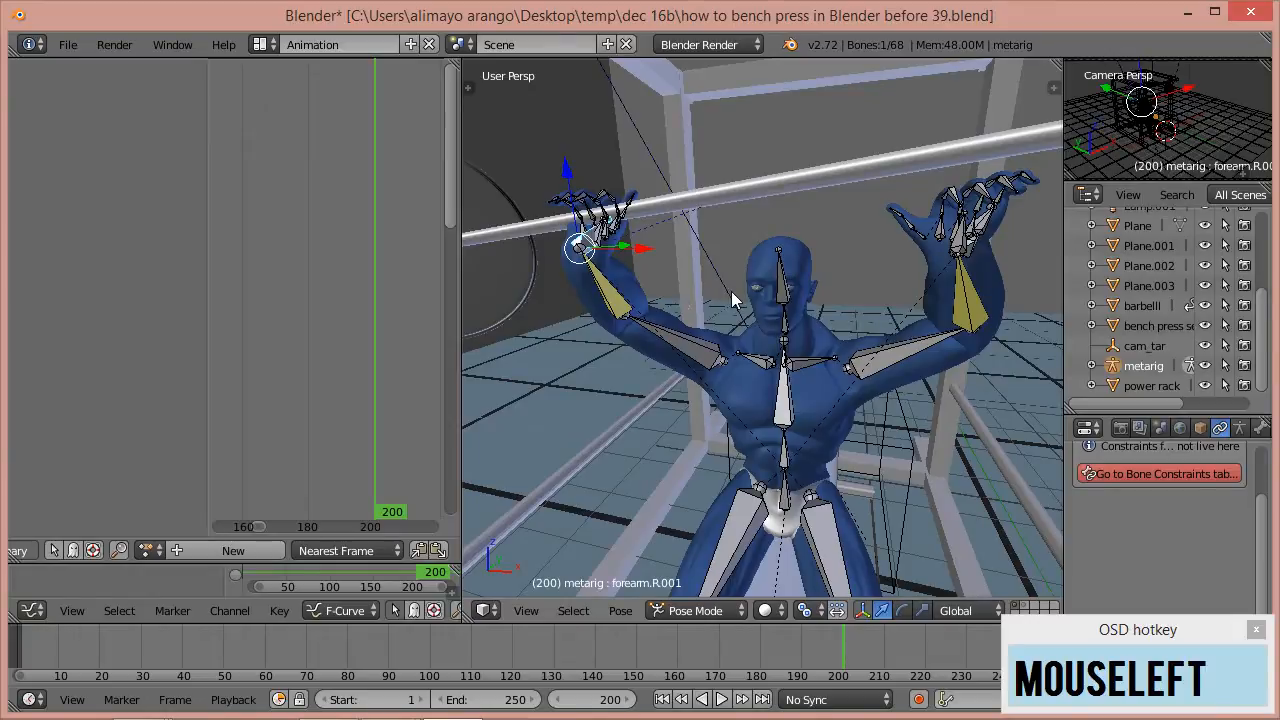
click(902, 610)
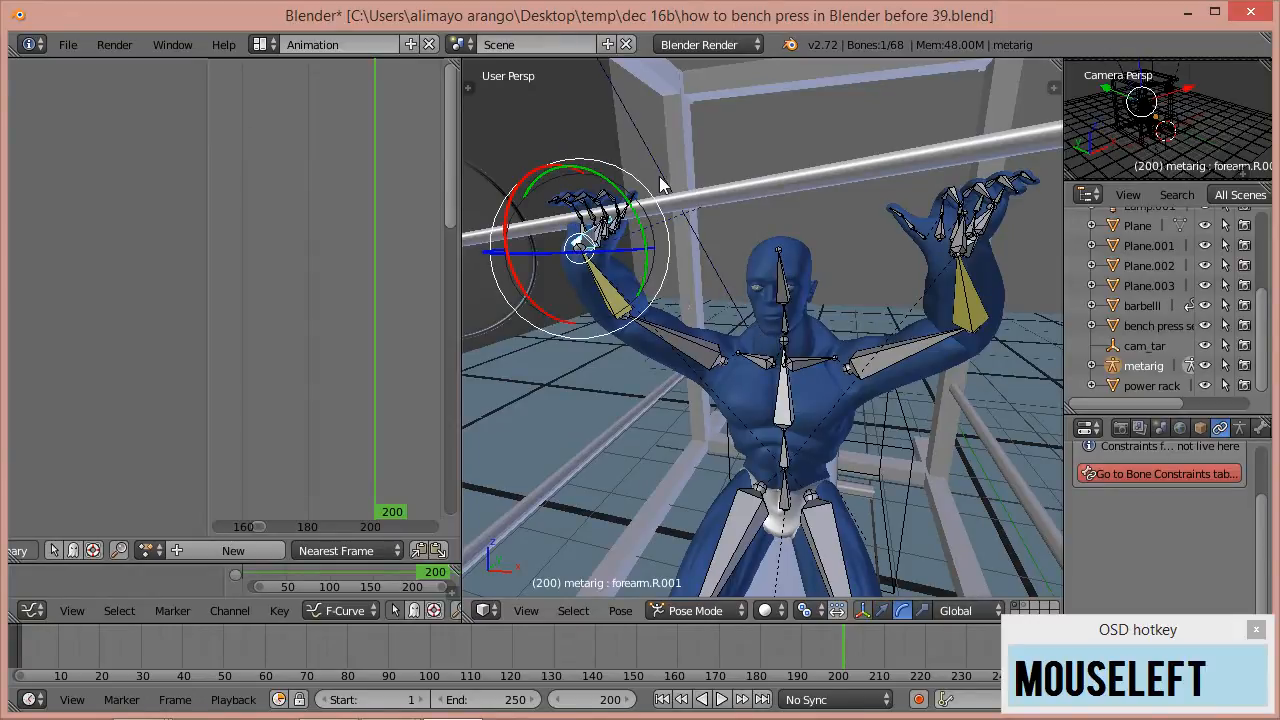
drag(630, 204, 628, 210)
- Examine both hands against the barbell from the figure's left side and up close
middle_drag(920, 252, 877, 314)
scroll(897, 308, down, 2)
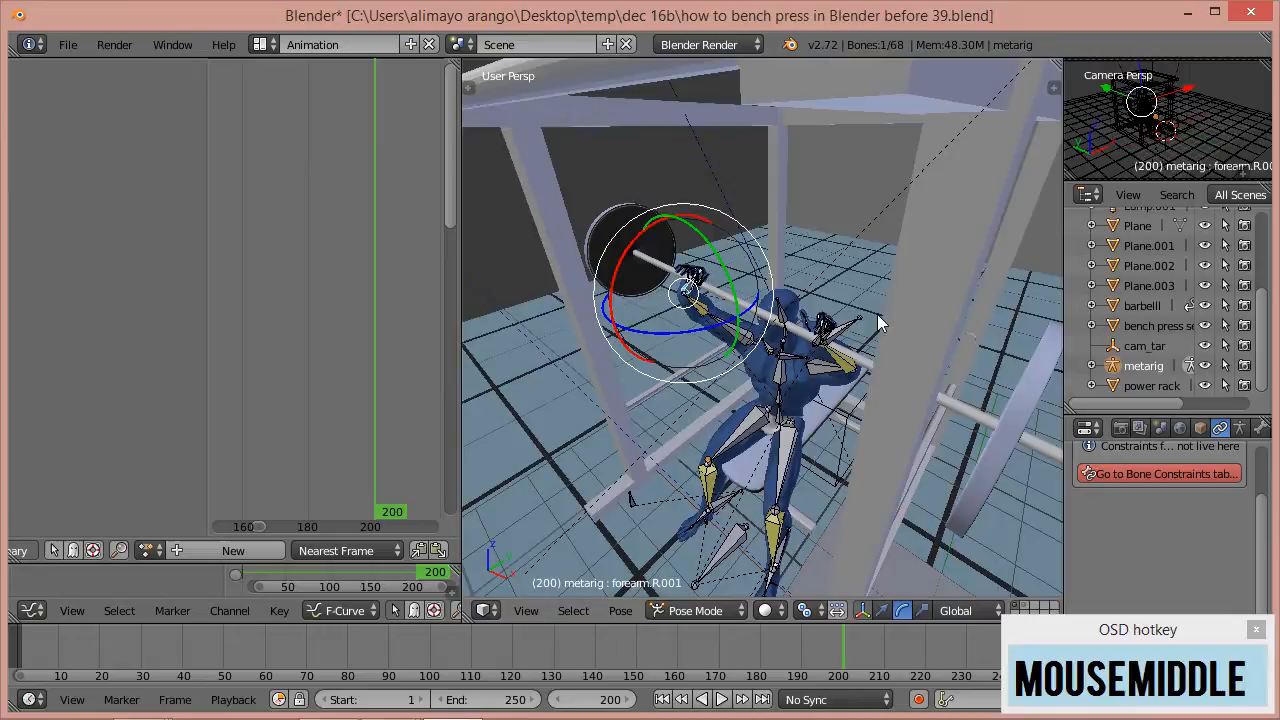
scroll(876, 317, up, 3)
scroll(876, 317, down, 2)
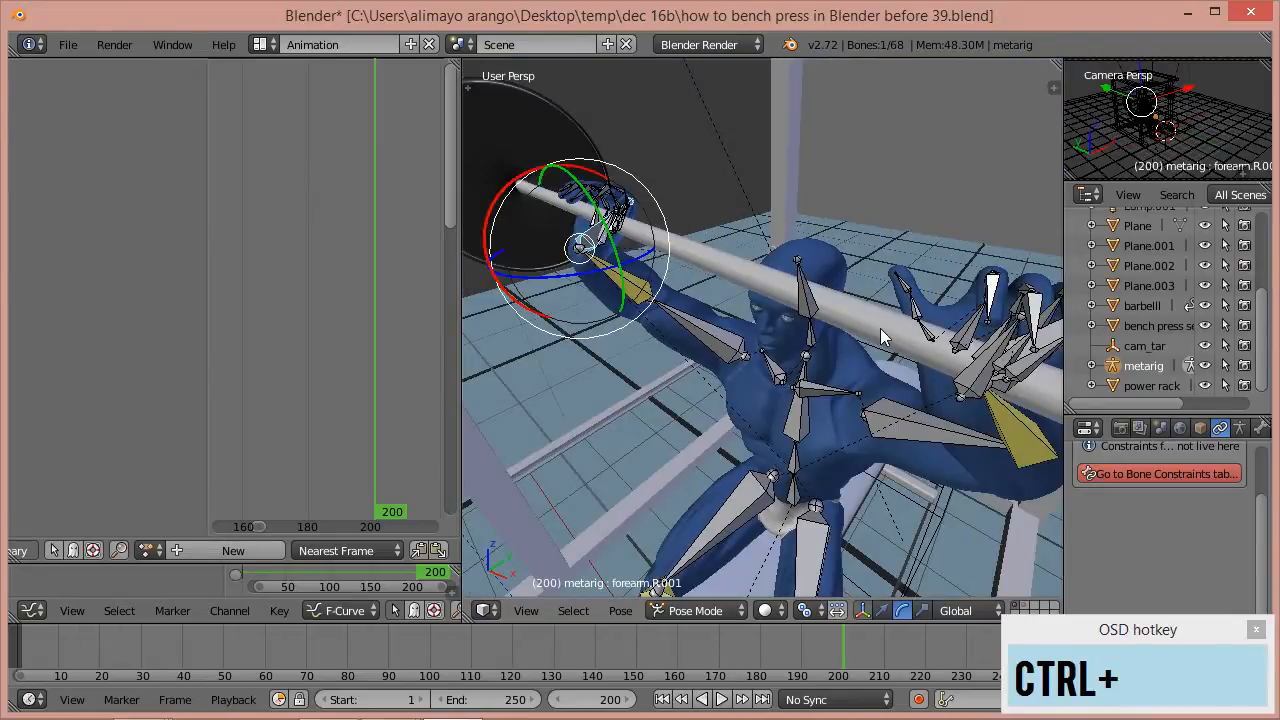
ctrl+scroll(880, 326, down, 3)
shift+scroll(900, 346, down, 3)
shift+middle_drag(888, 346, 895, 344)
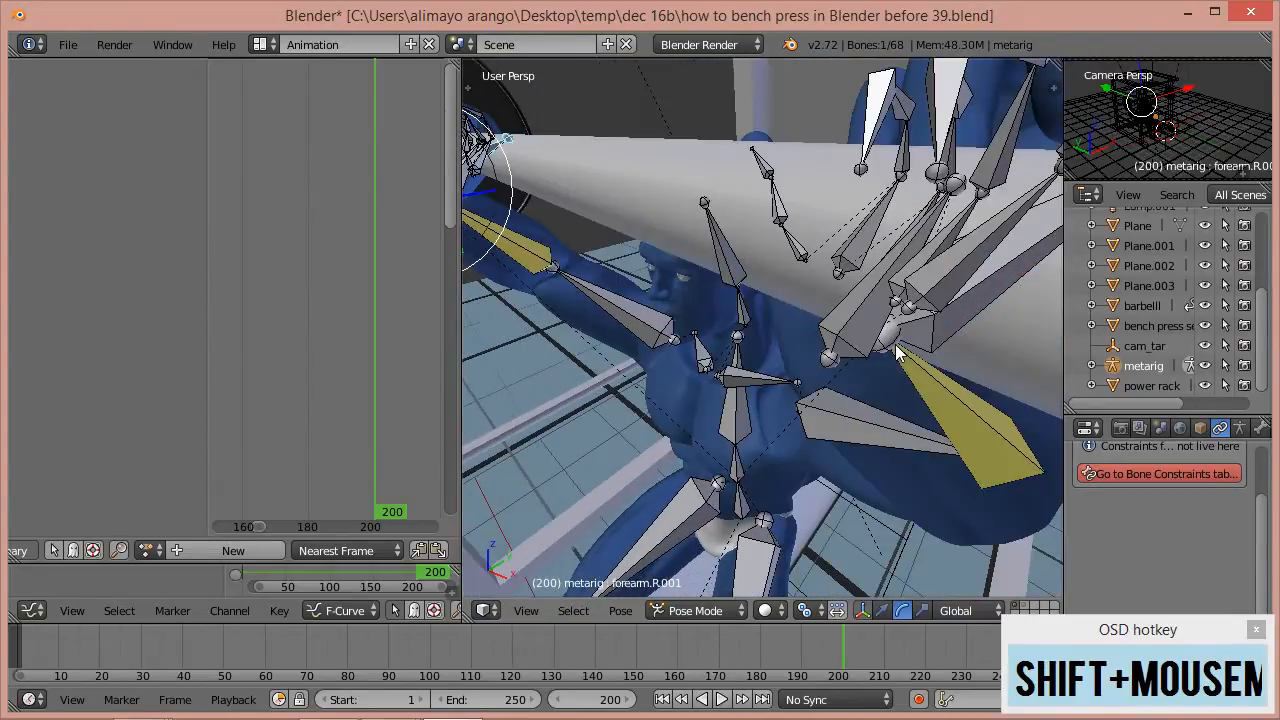
mouse_move(919, 293)
ctrl+middle_down()
mouse_move(911, 313)
mouse_move(928, 312)
ctrl+middle_up()
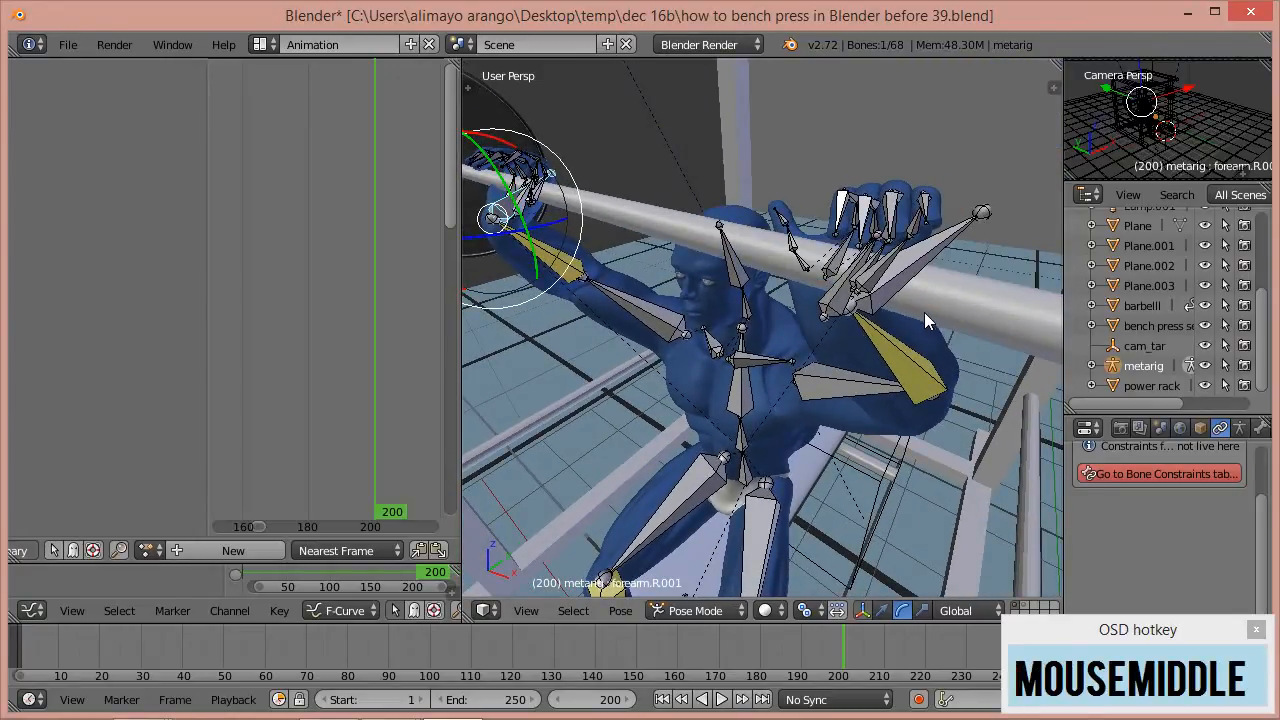
- Rotate the right hand's control bone forearm.R.001 slightly to refine its grip on the barbell
click(839, 211)
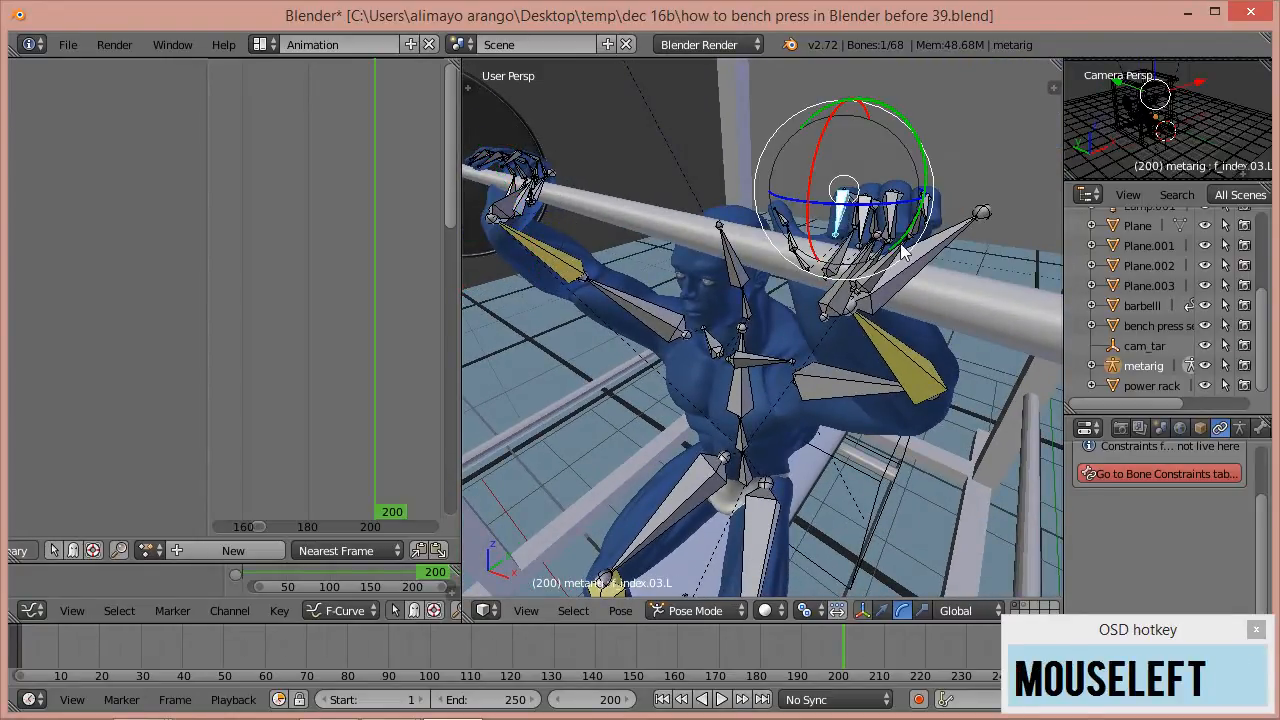
middle_drag(886, 301, 851, 327)
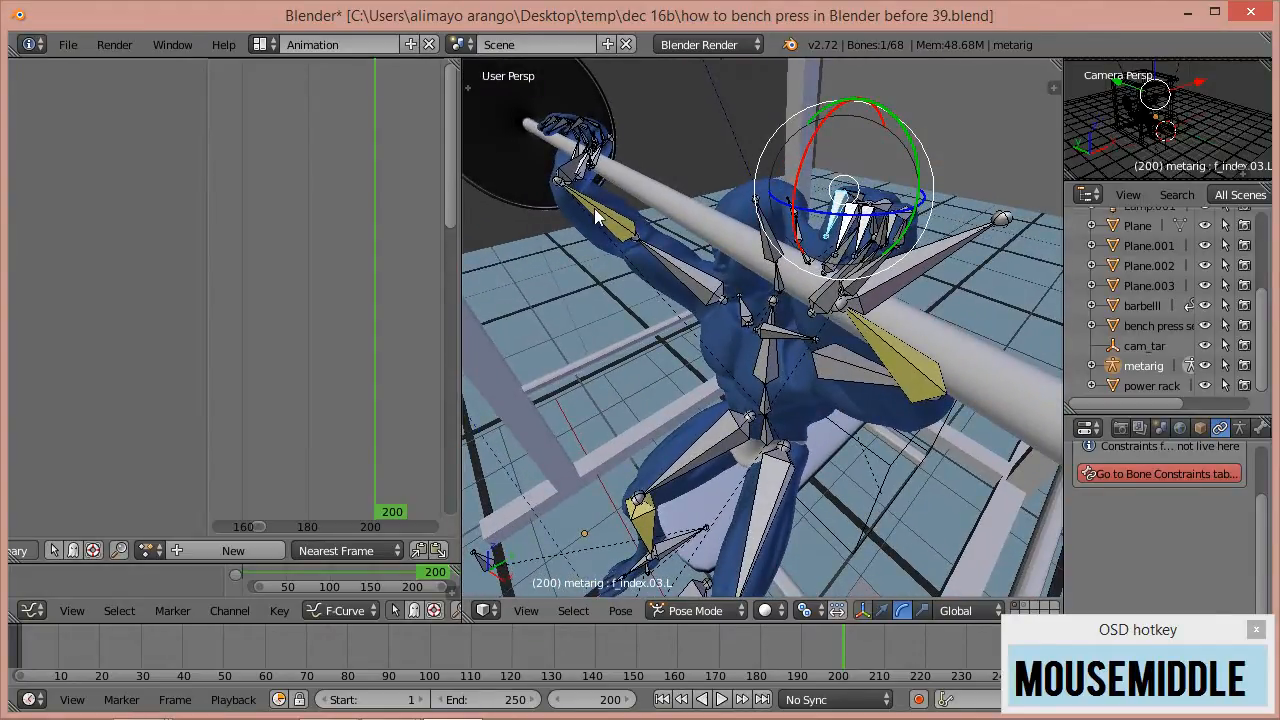
click(558, 172)
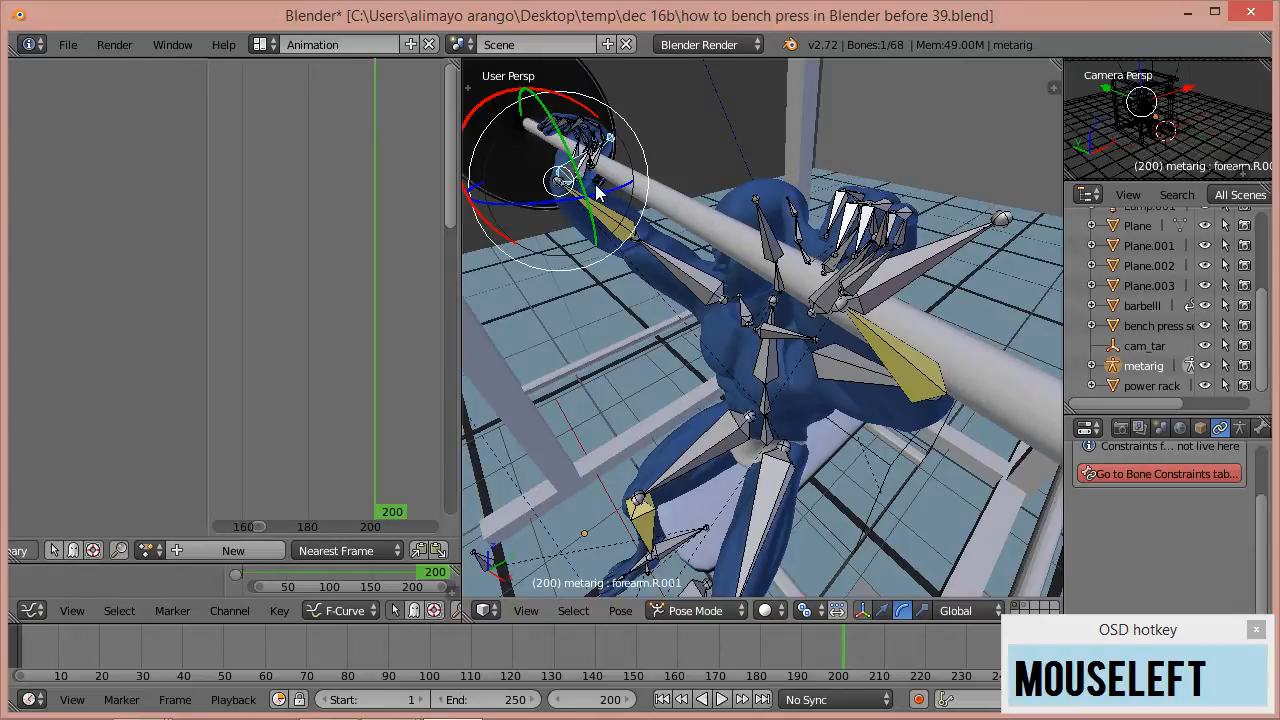
key(r)
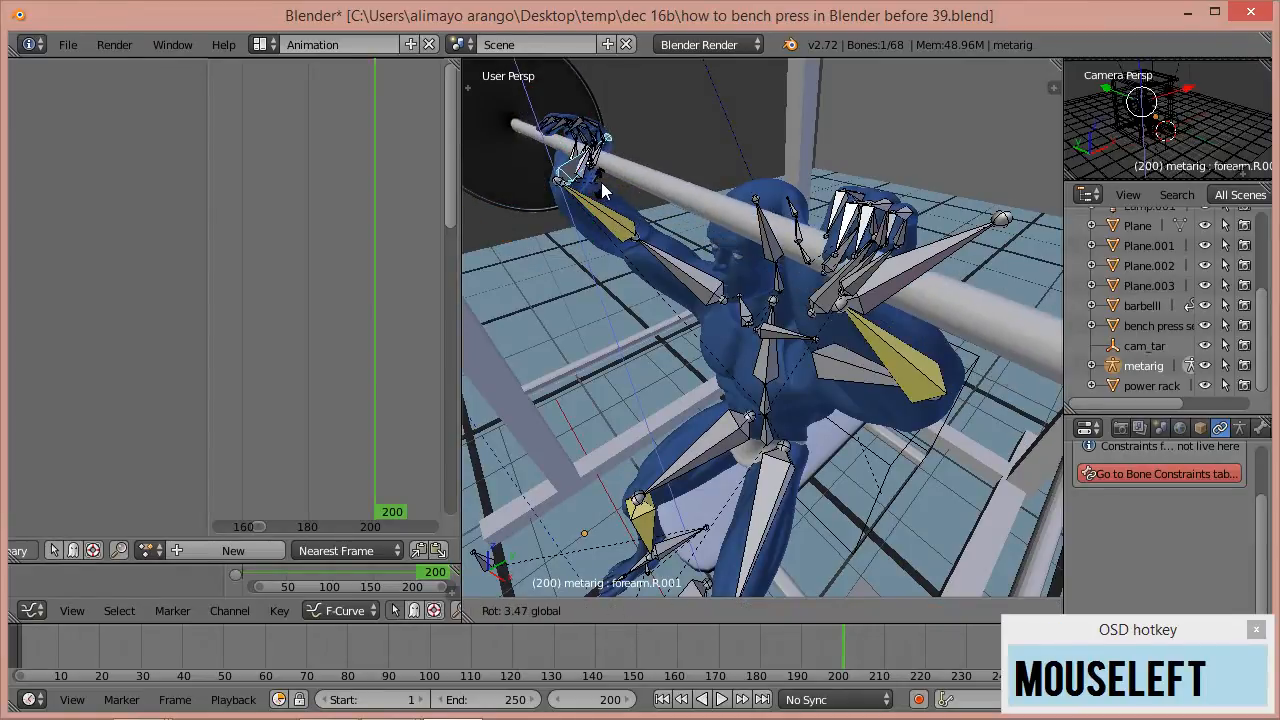
click(601, 182)
- Go to frame 70 in the timeline and set the animation's start frame to 70
middle_drag(748, 358, 888, 292)
scroll(887, 292, down, 1)
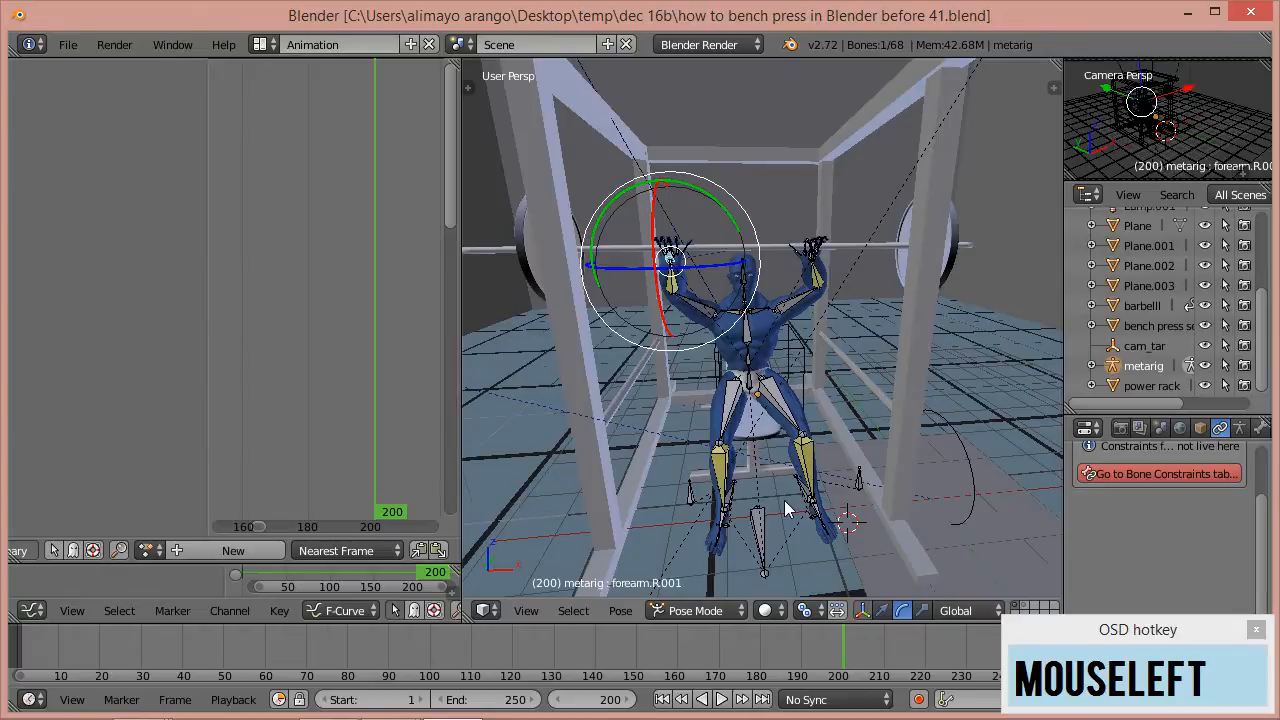
right_click(839, 636)
right_drag(839, 636, 306, 648)
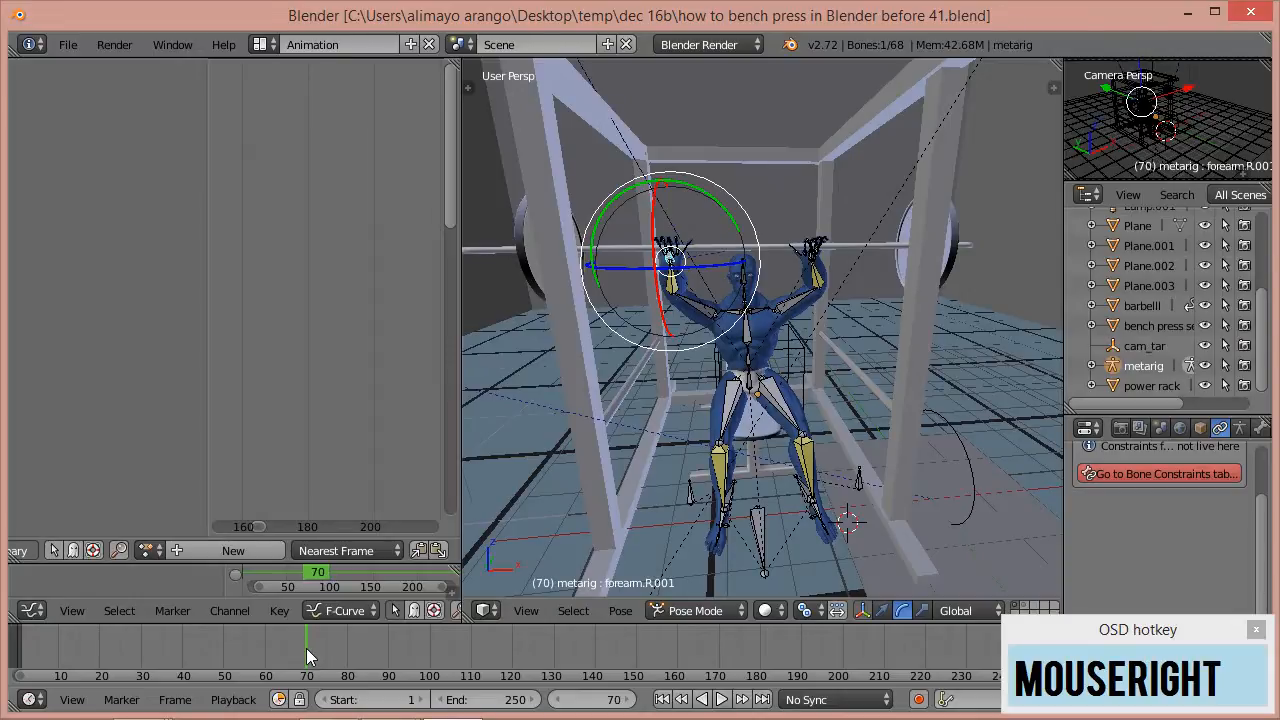
click(394, 702)
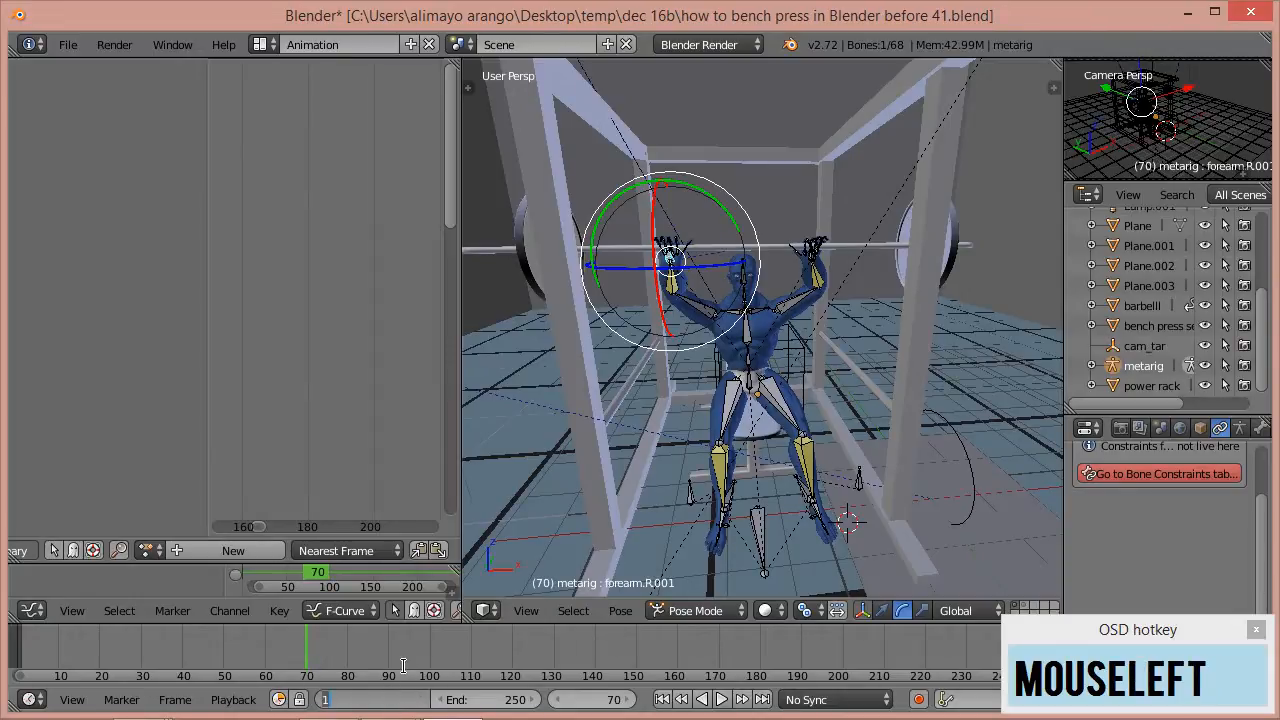
text(70)
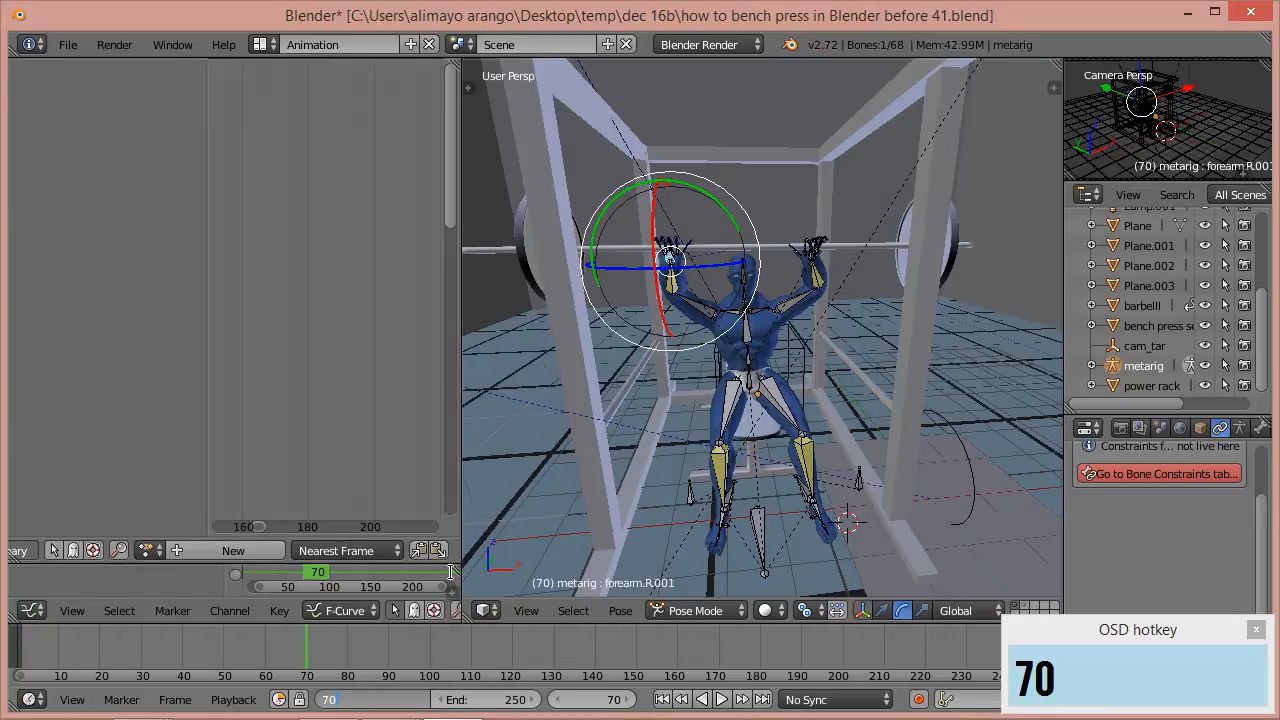
click(494, 634)
- Move the right foot's control bone heel.R outward along the X axis at frame 70
middle_drag(806, 367, 736, 426)
scroll(750, 450, up, 3)
scroll(757, 466, down, 3)
click(730, 470)
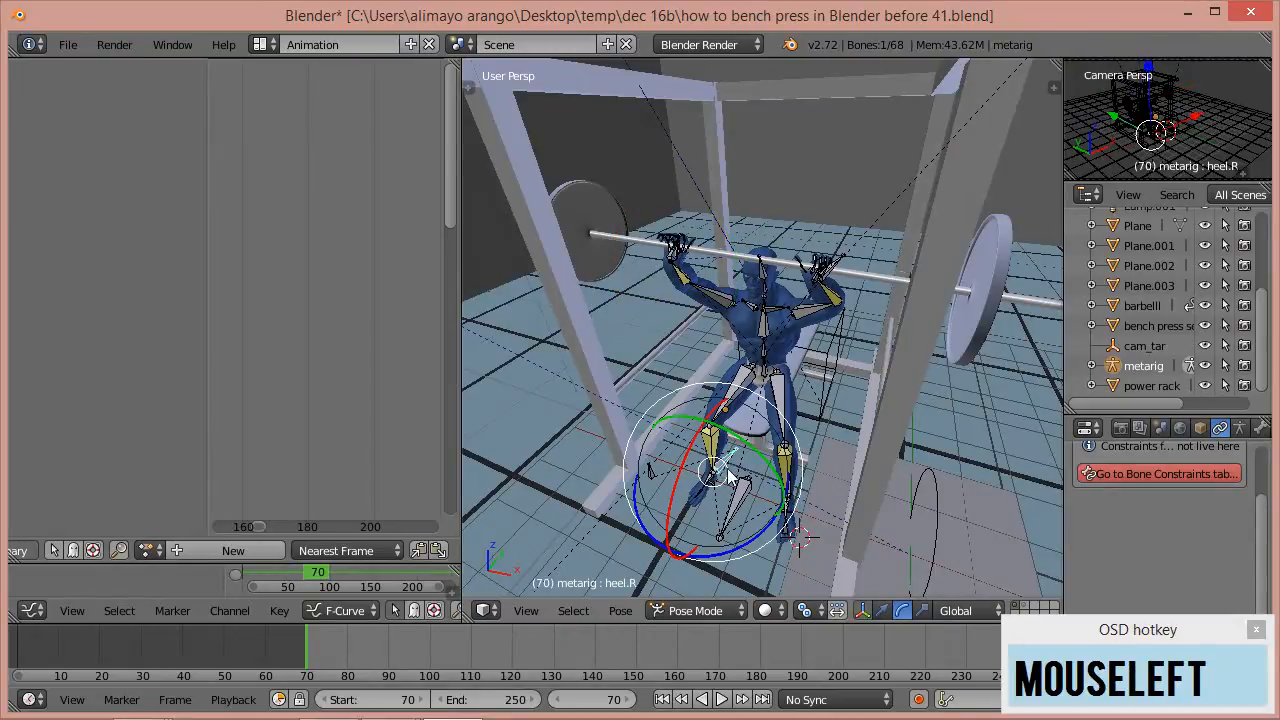
click(882, 610)
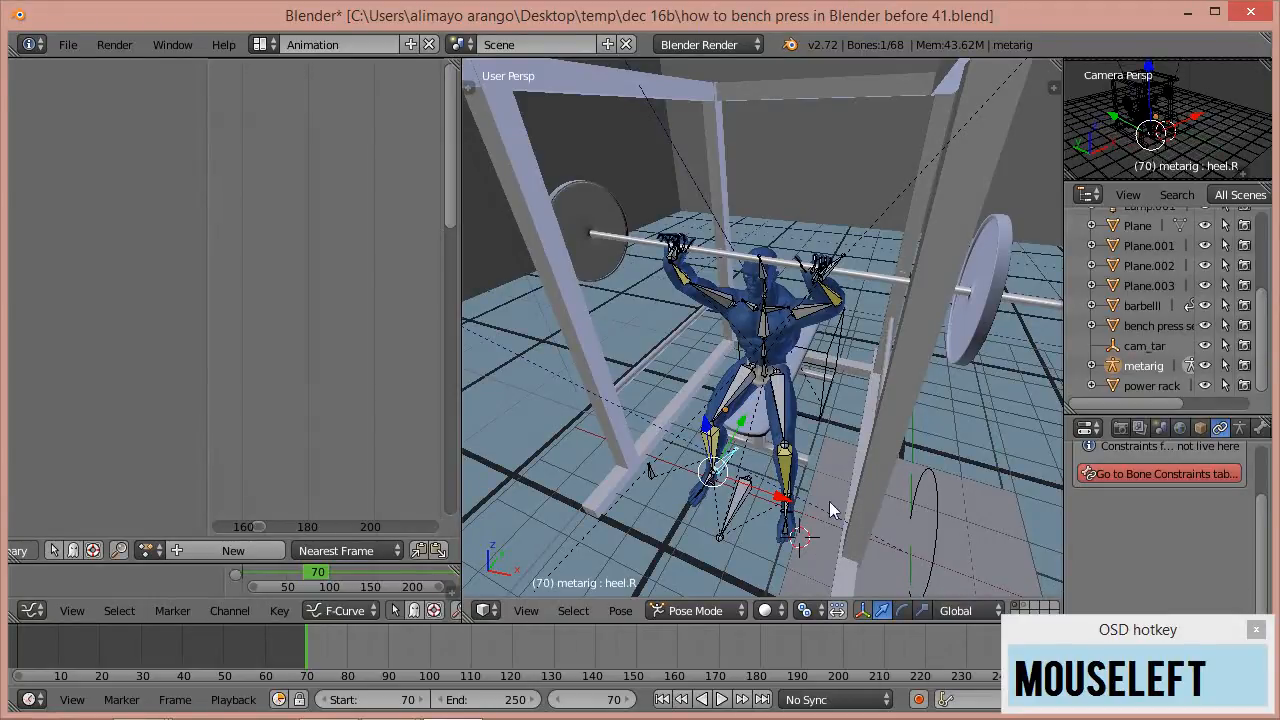
mouse_move(783, 502)
mouse_down()
mouse_move(746, 500)
mouse_move(762, 489)
mouse_up()
- Move the left foot's control bone heel.L slightly along the X axis
middle_drag(840, 496, 730, 475)
click(741, 543)
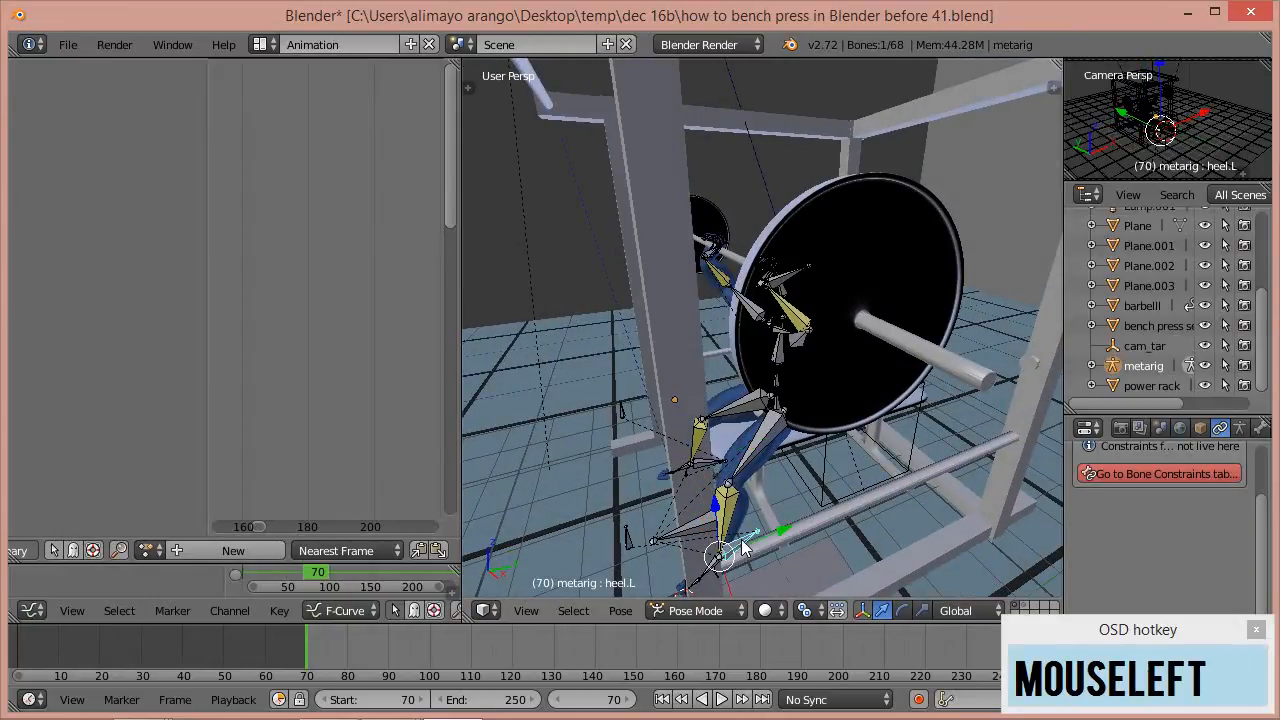
middle_drag(737, 557, 817, 538)
drag(794, 566, 797, 560)
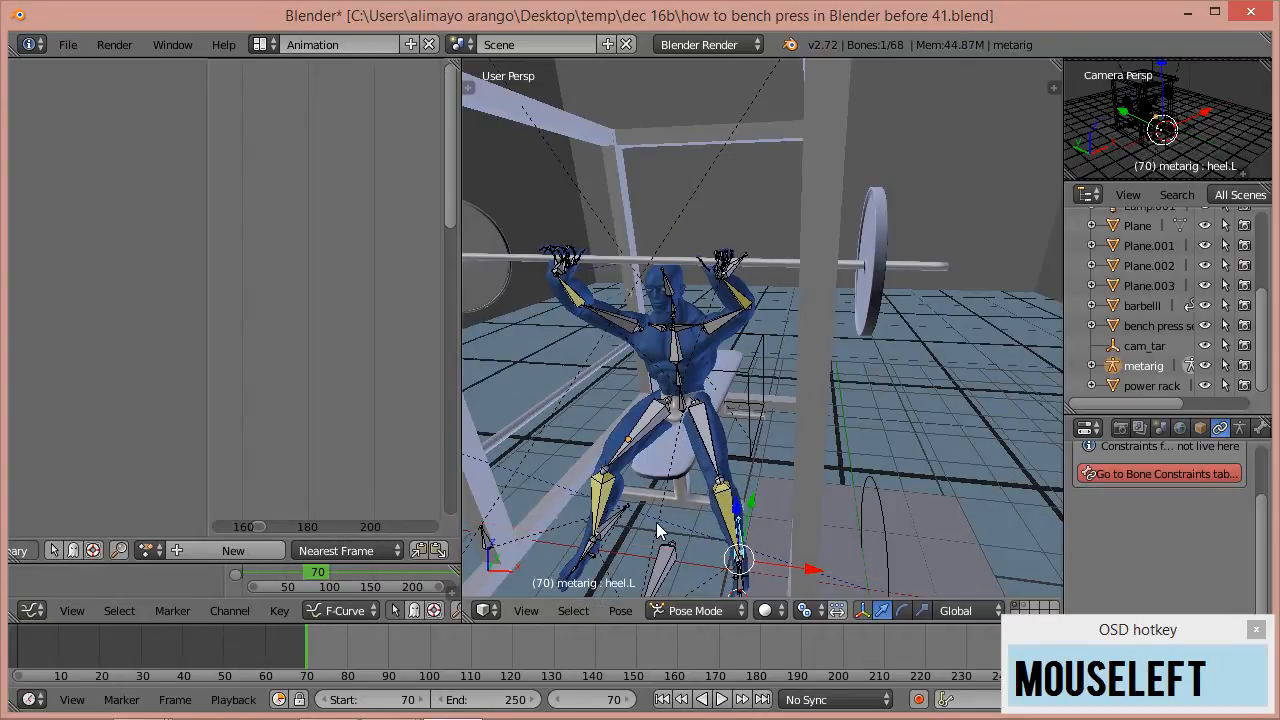
- Shift the spine bone slightly along the Y axis
scroll(770, 481, up, 2)
middle_drag(770, 481, 504, 443)
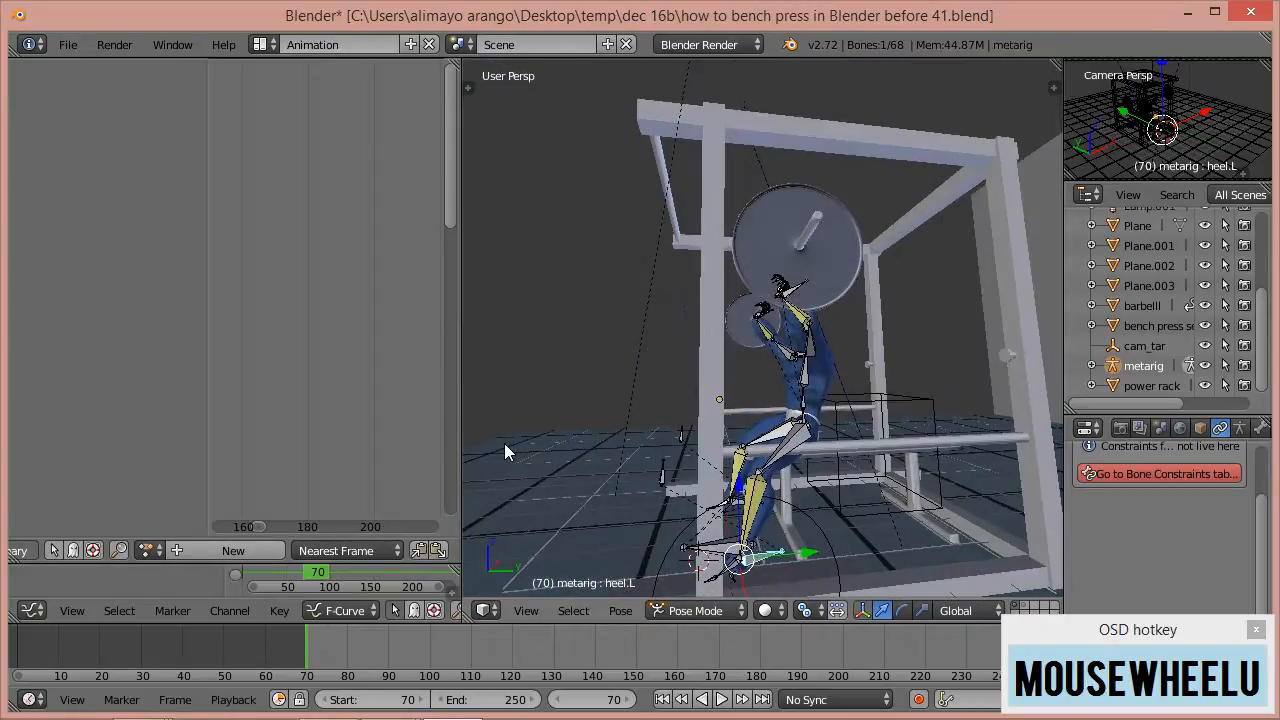
click(804, 406)
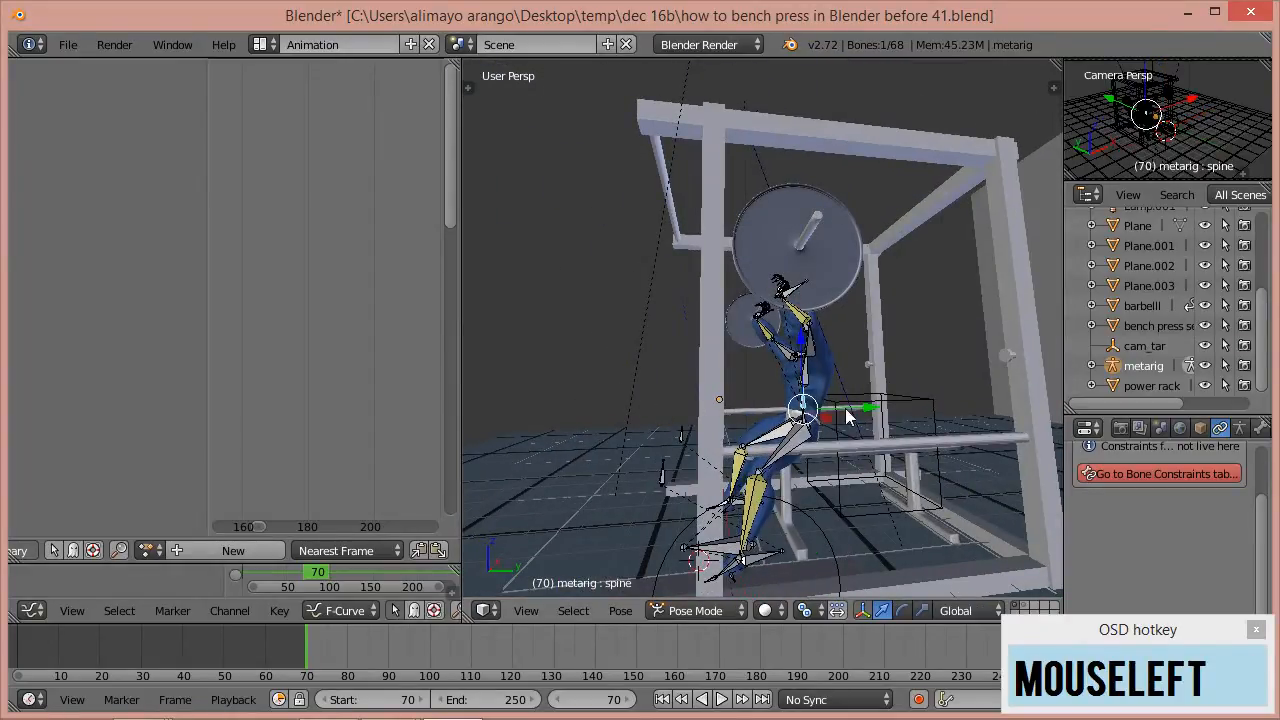
drag(858, 410, 850, 406)
- Rotate the chest bone about the X axis so the upper torso leans back away from the barbell
scroll(850, 406, up, 3)
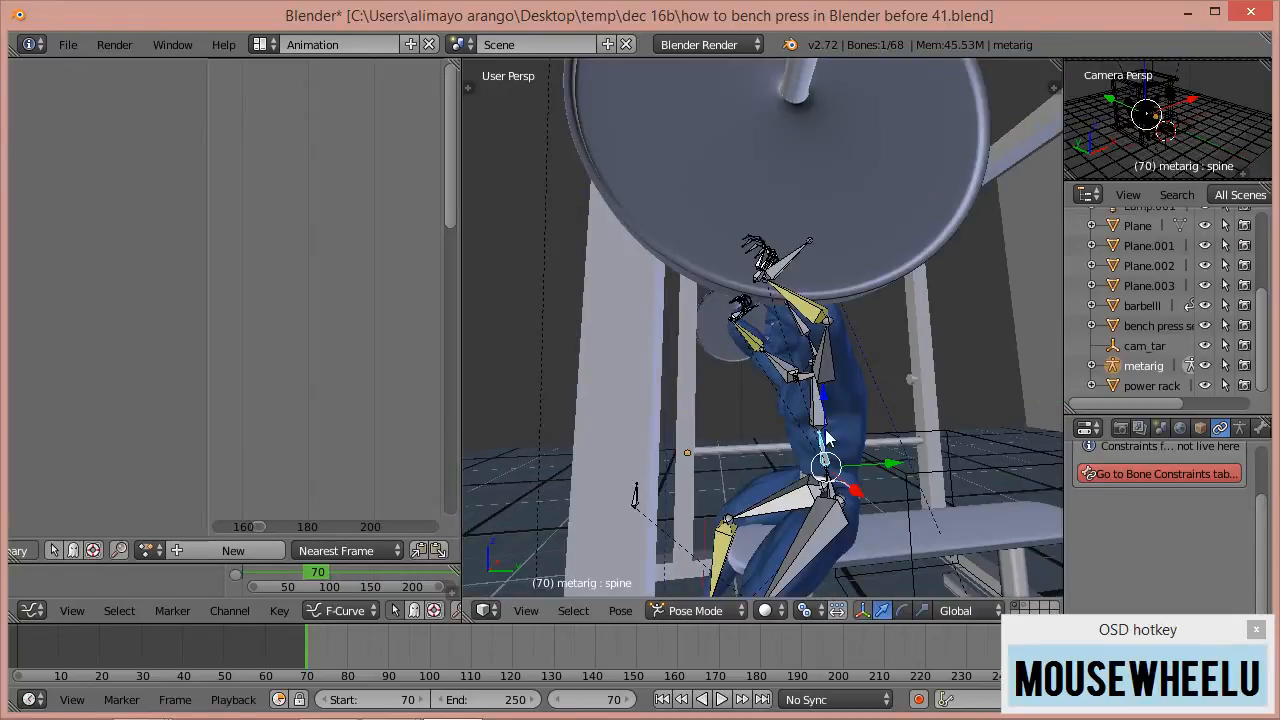
click(813, 420)
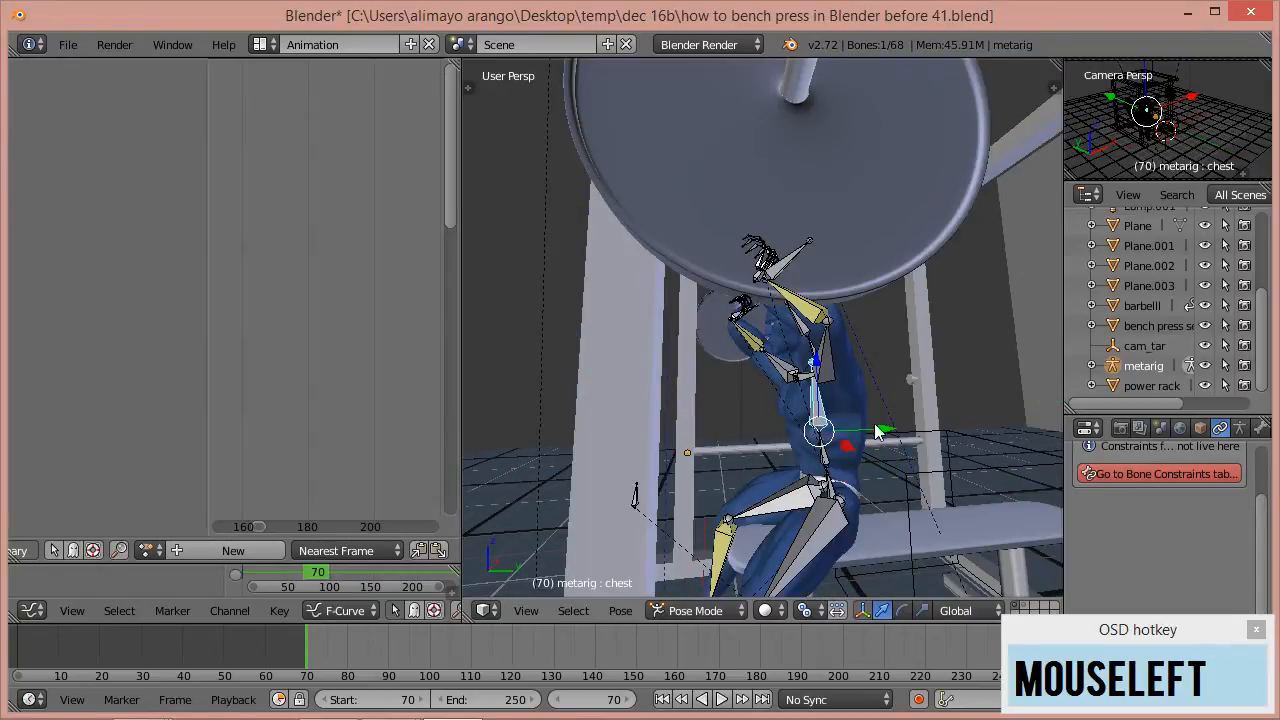
click(901, 610)
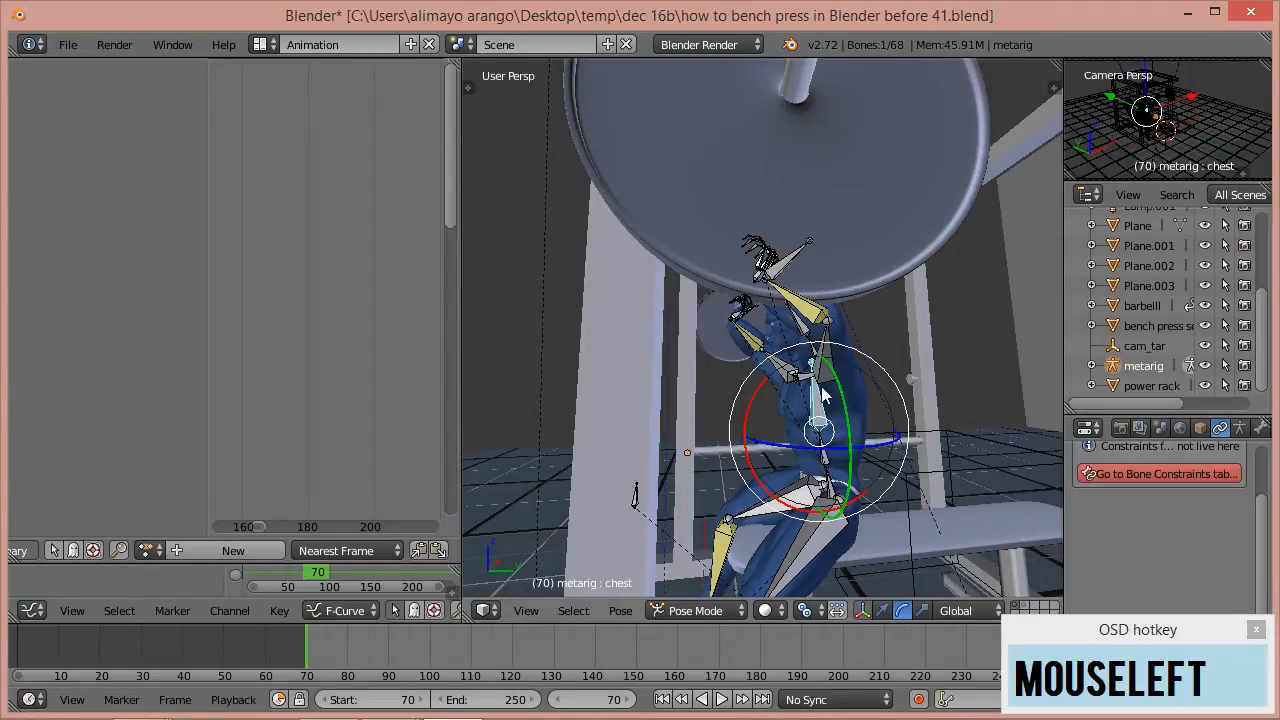
drag(765, 394, 795, 394)
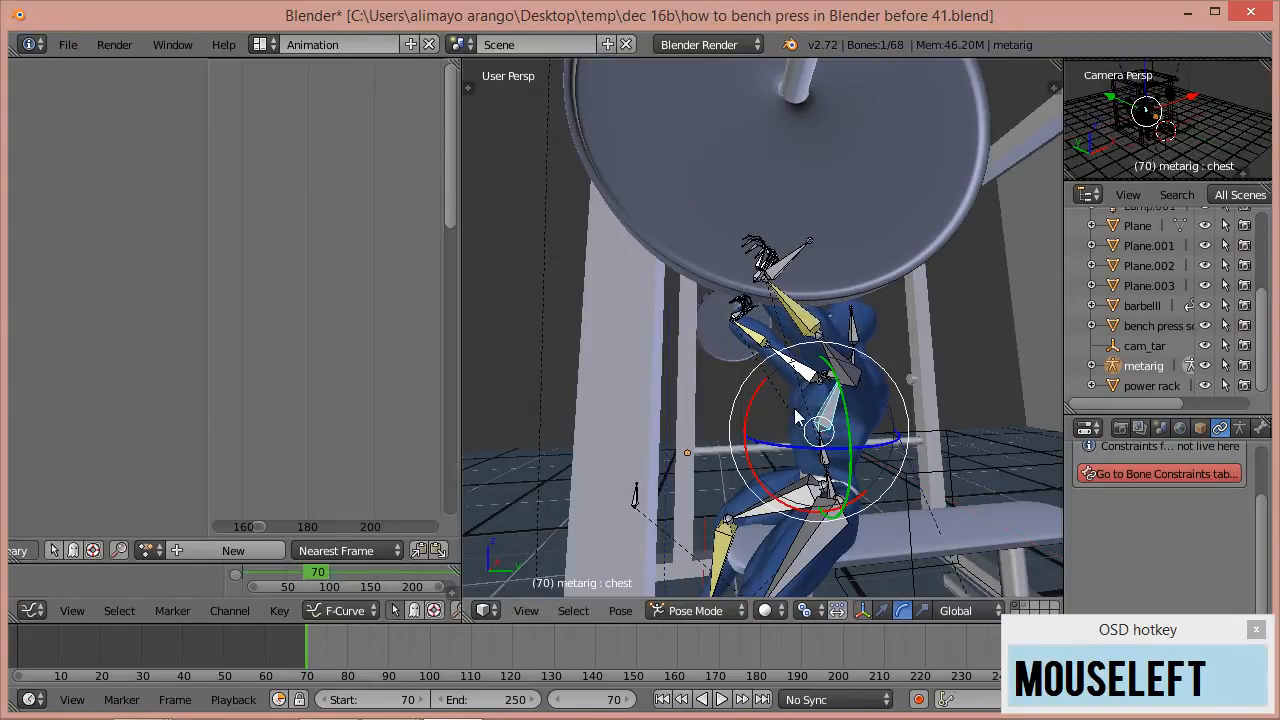
- Rotate the hips bone about 0.24° around the X axis
click(830, 492)
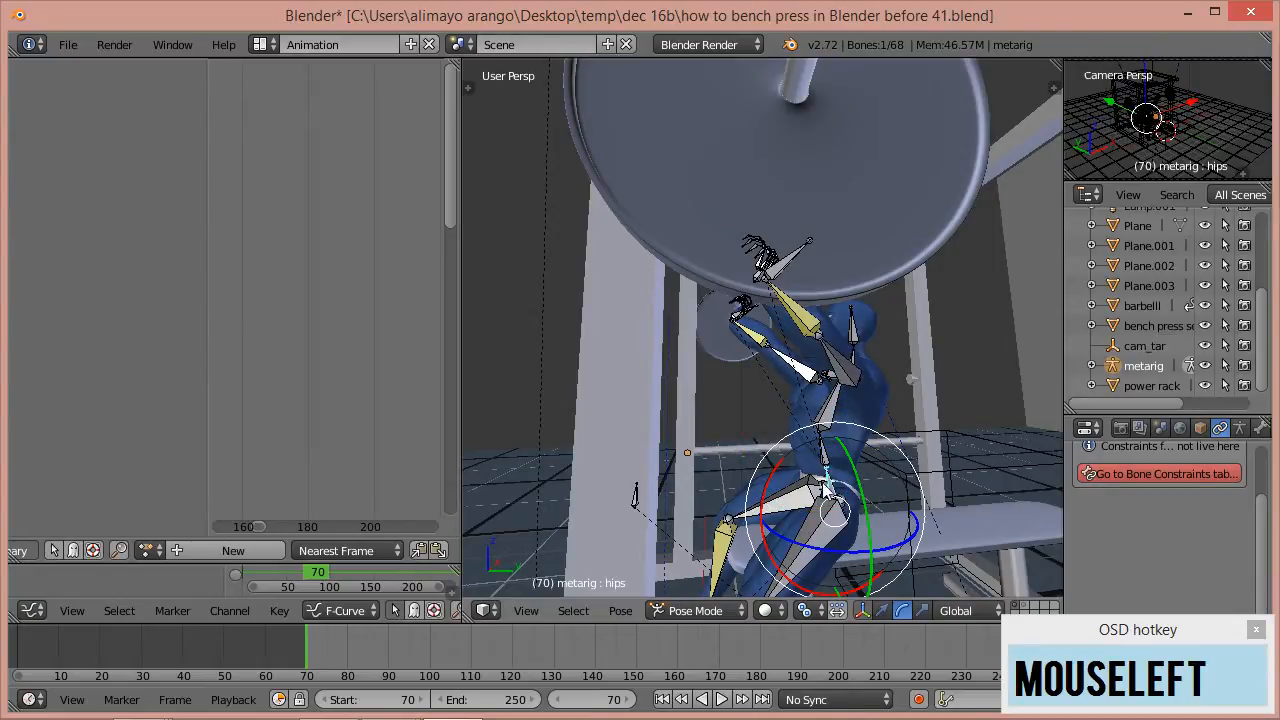
drag(778, 481, 772, 483)
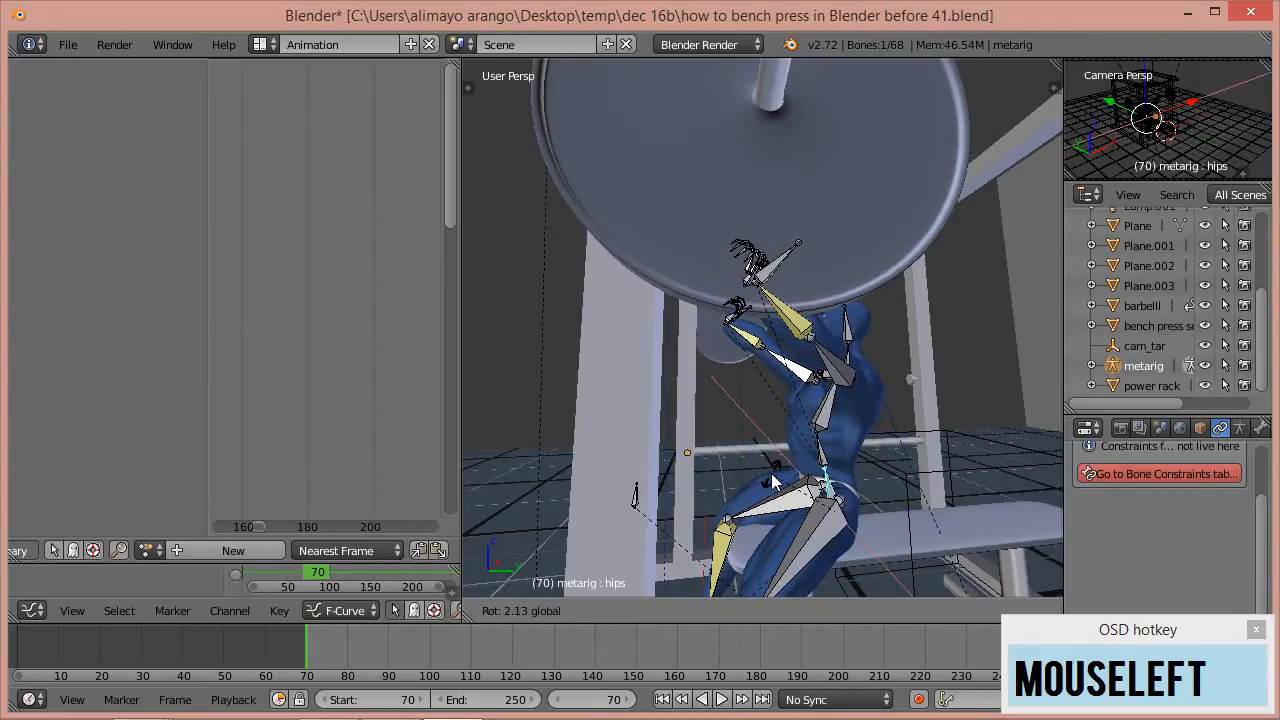
drag(772, 483, 776, 480)
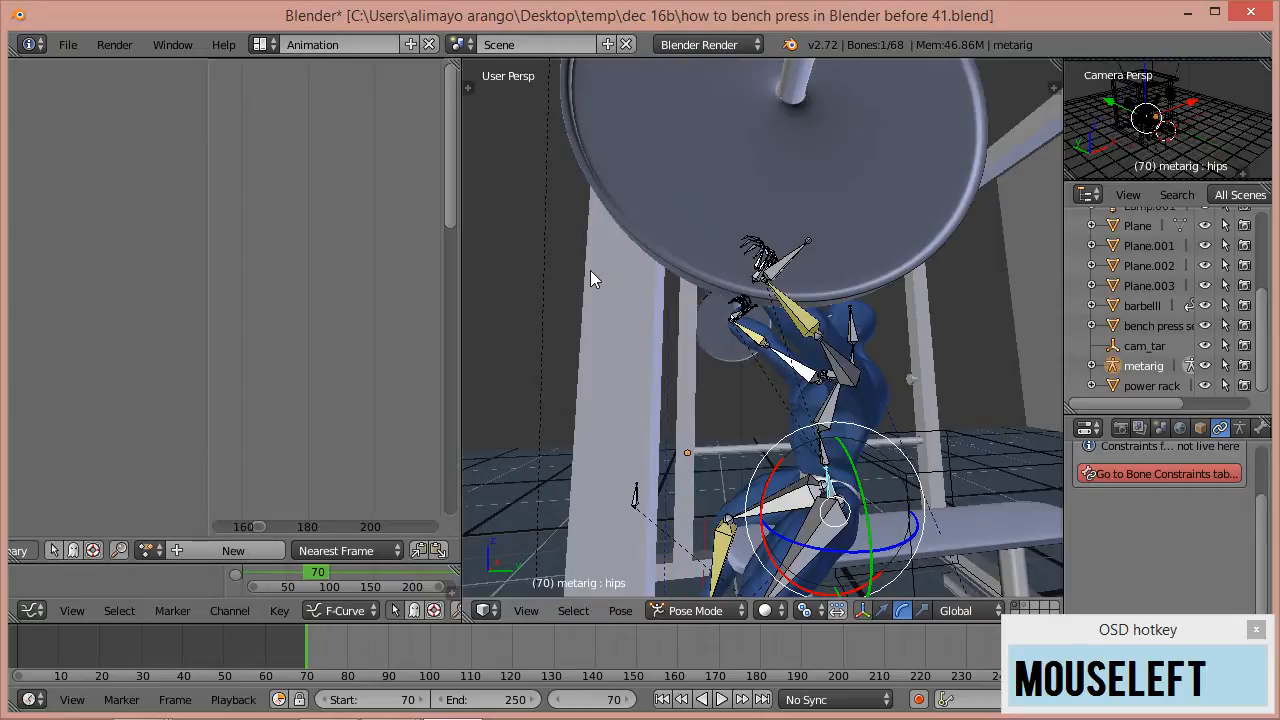
- Turn off Auto IK in the pose options and rotate the hips bone about 5.1° around the X axis
key(Tab)
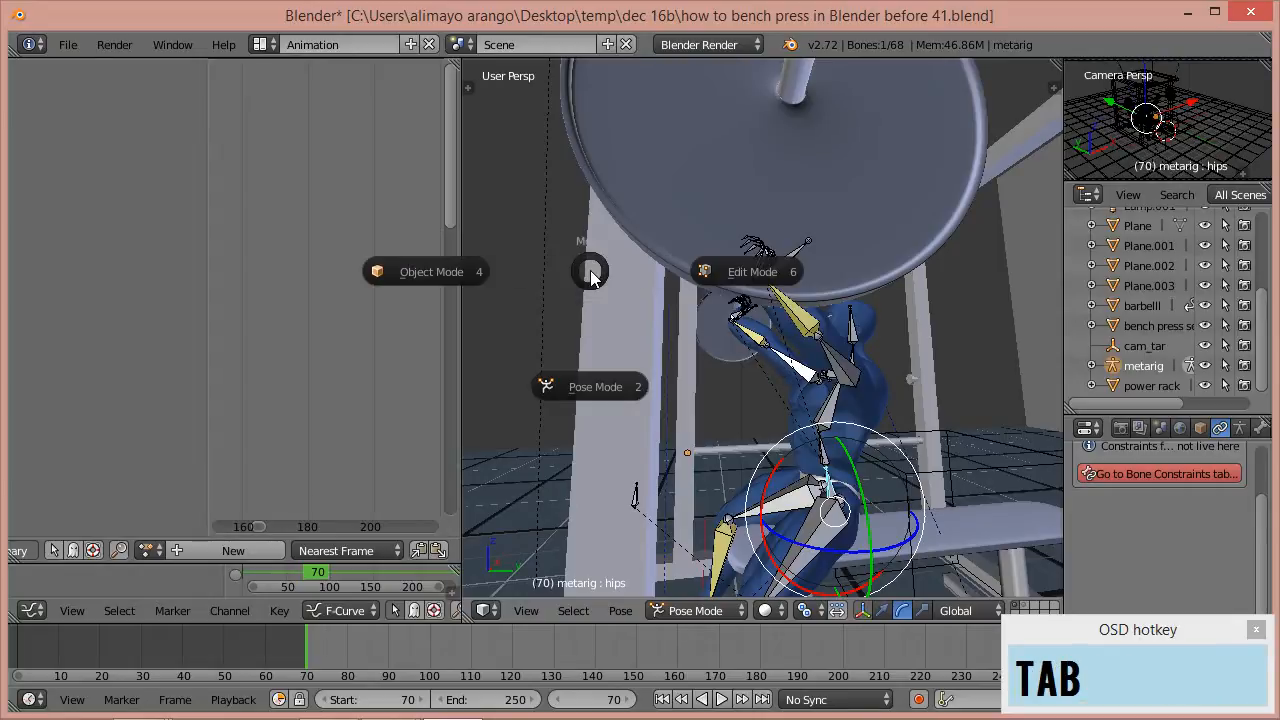
click(604, 132)
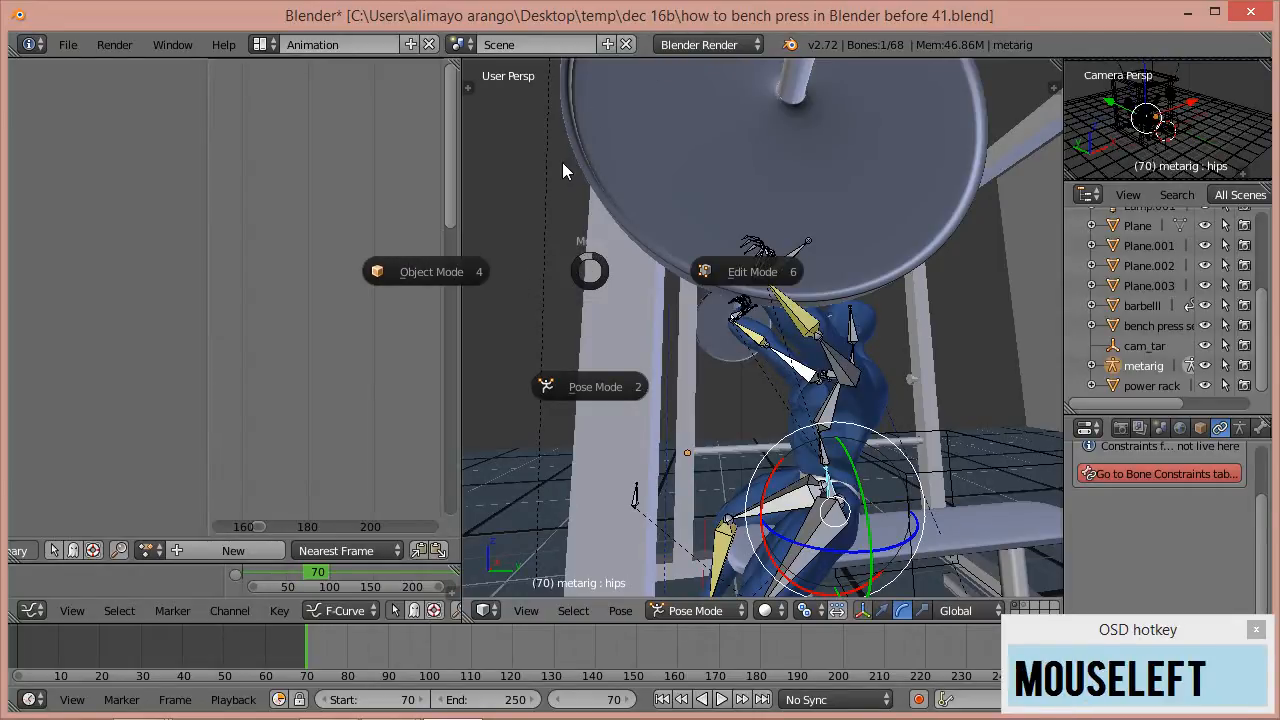
key(t)
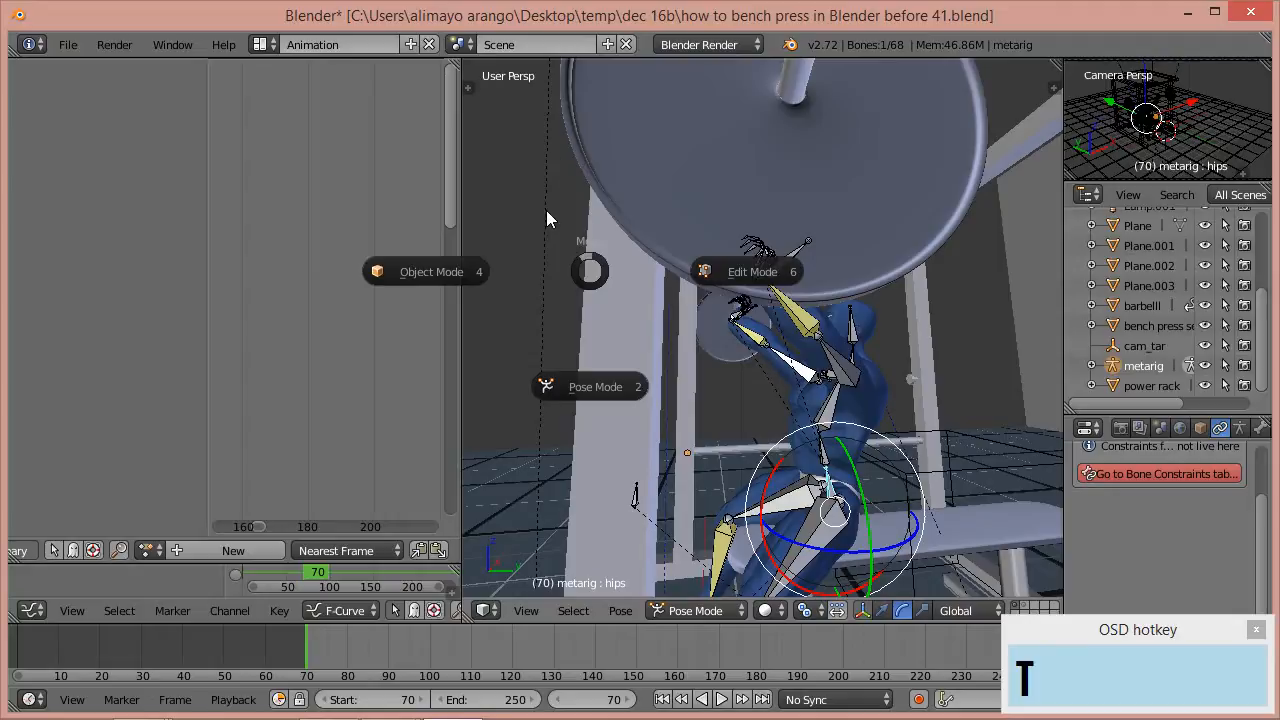
click(616, 359)
key(t)
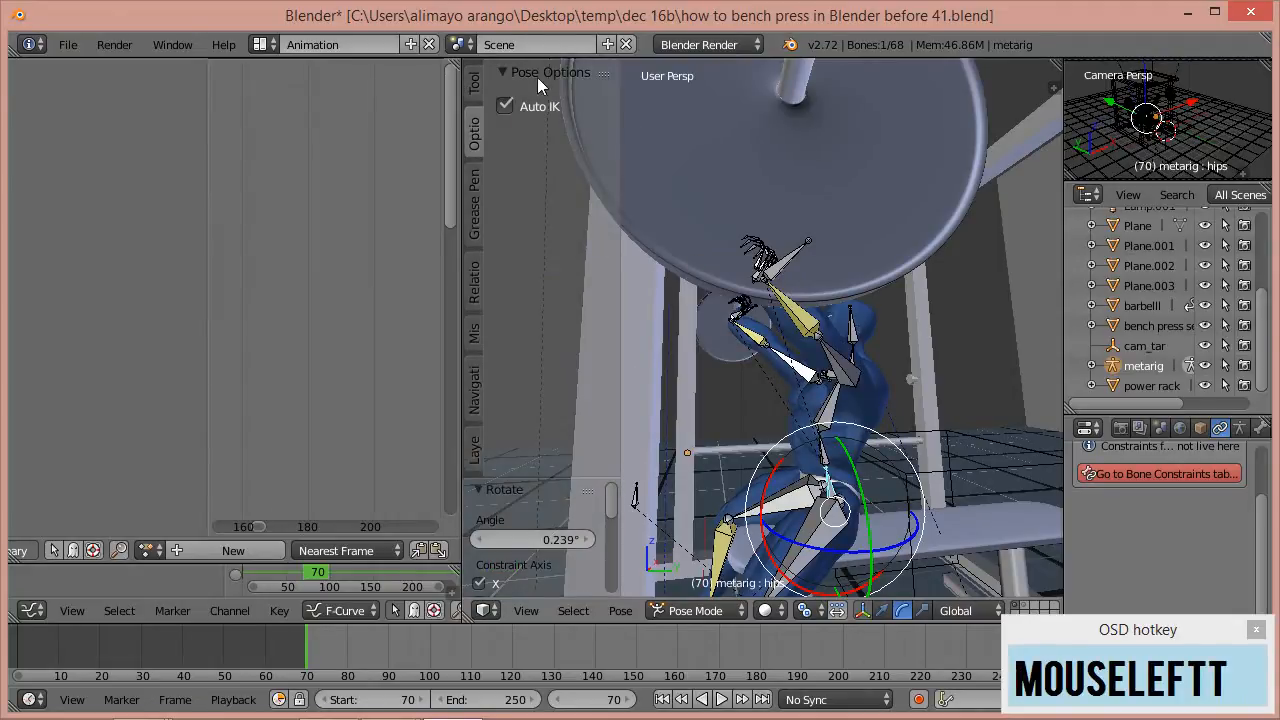
click(505, 104)
drag(787, 477, 773, 478)
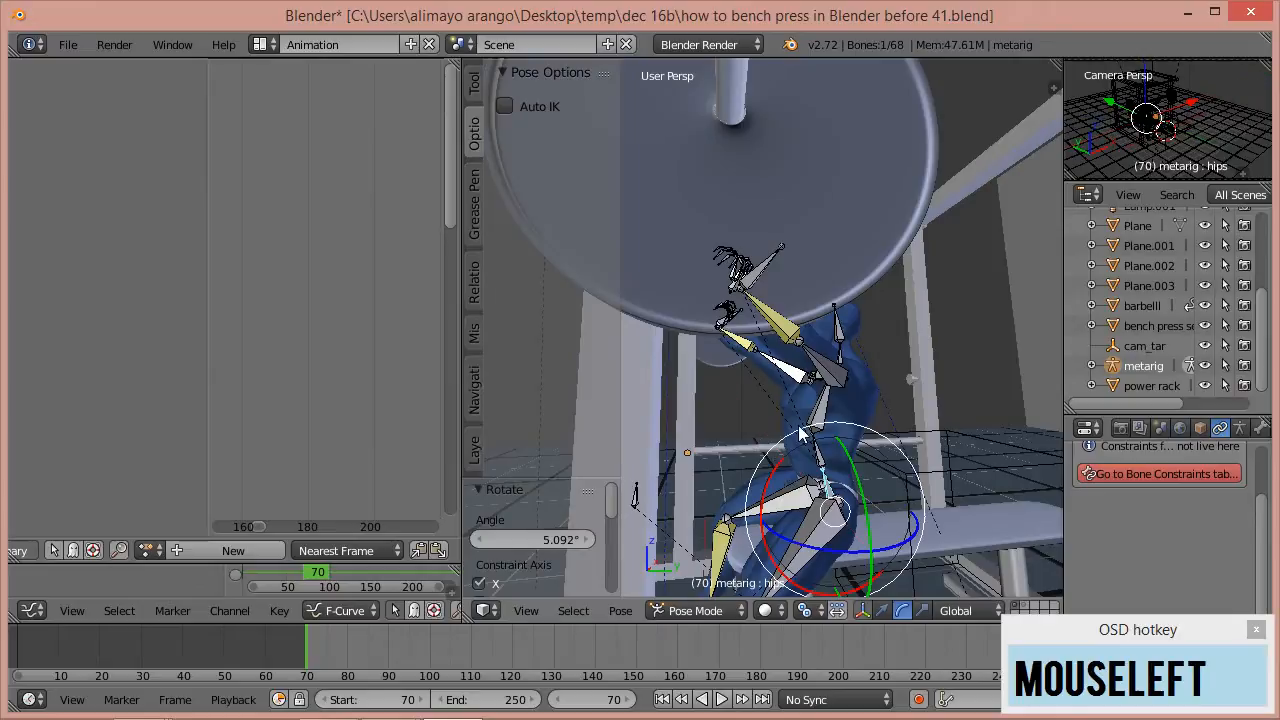
- Select both hand control bones, forearm.L.001 and forearm.R.001, and move them together along the Y axis toward the bench
click(776, 268)
middle_drag(877, 396, 848, 290)
scroll(844, 272, up, 4)
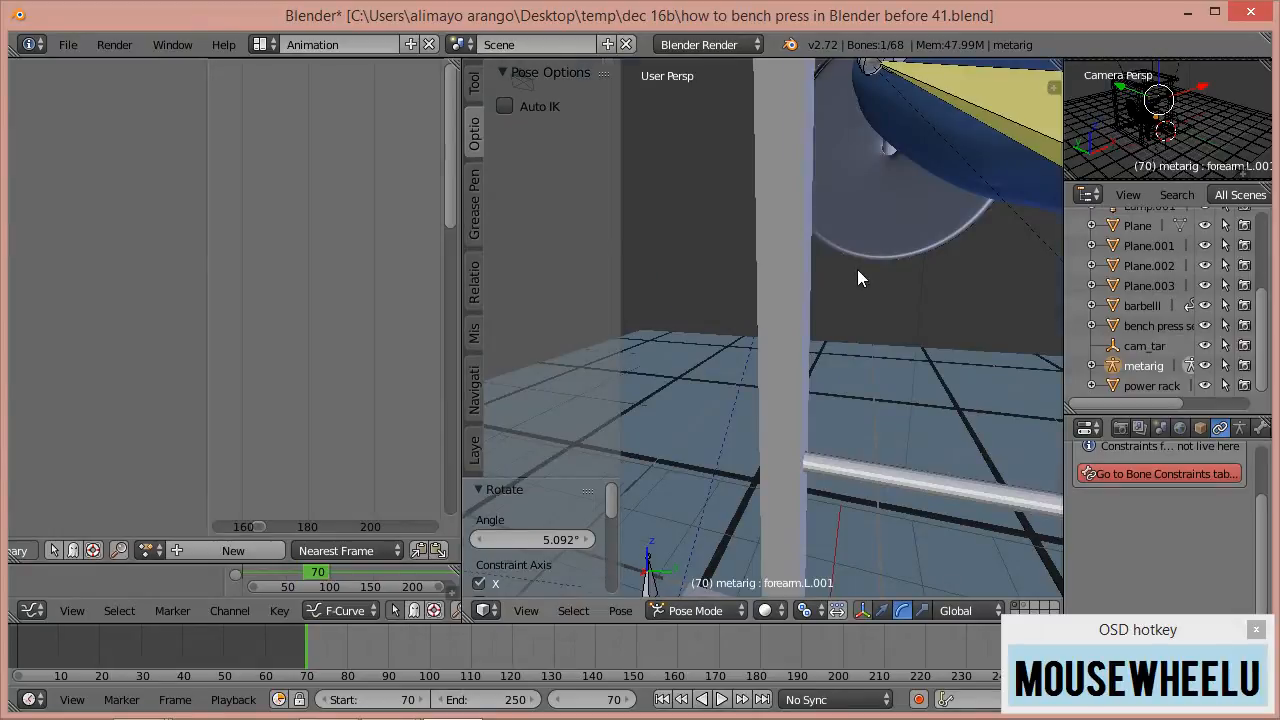
scroll(857, 275, down, 2)
scroll(921, 304, up, 3)
scroll(921, 304, down, 3)
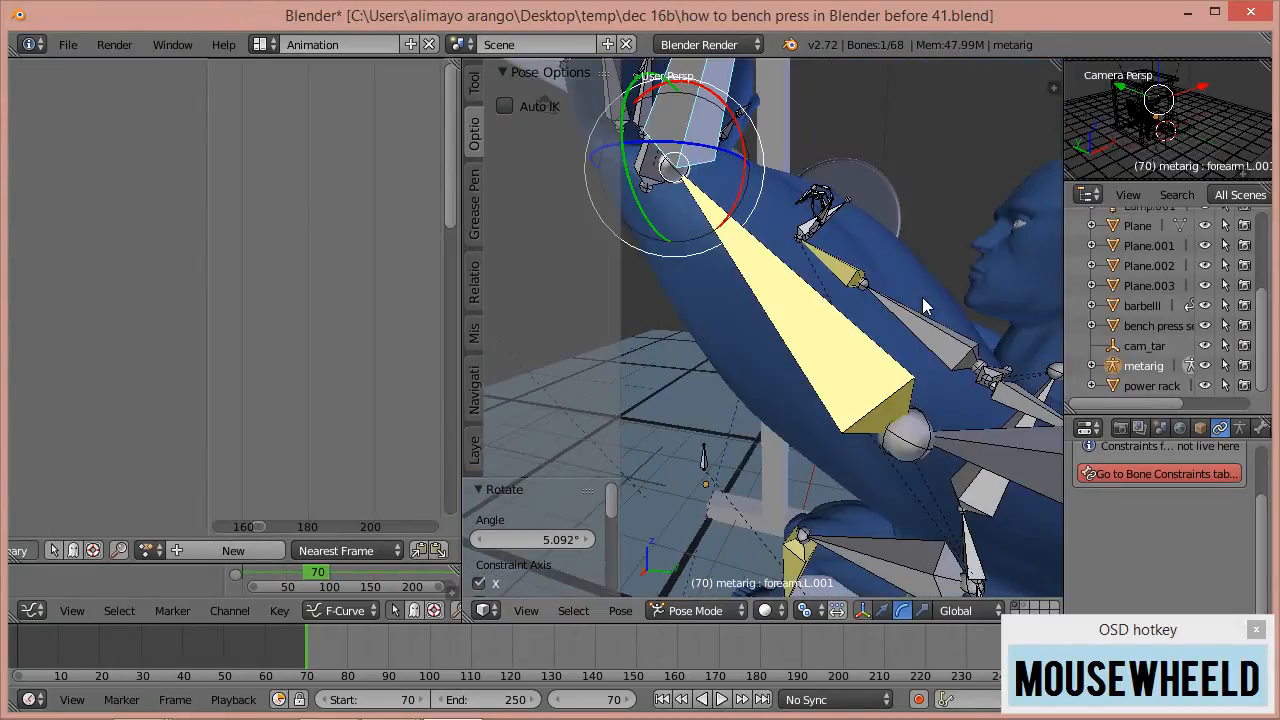
ctrl+middle_drag(958, 340, 957, 332)
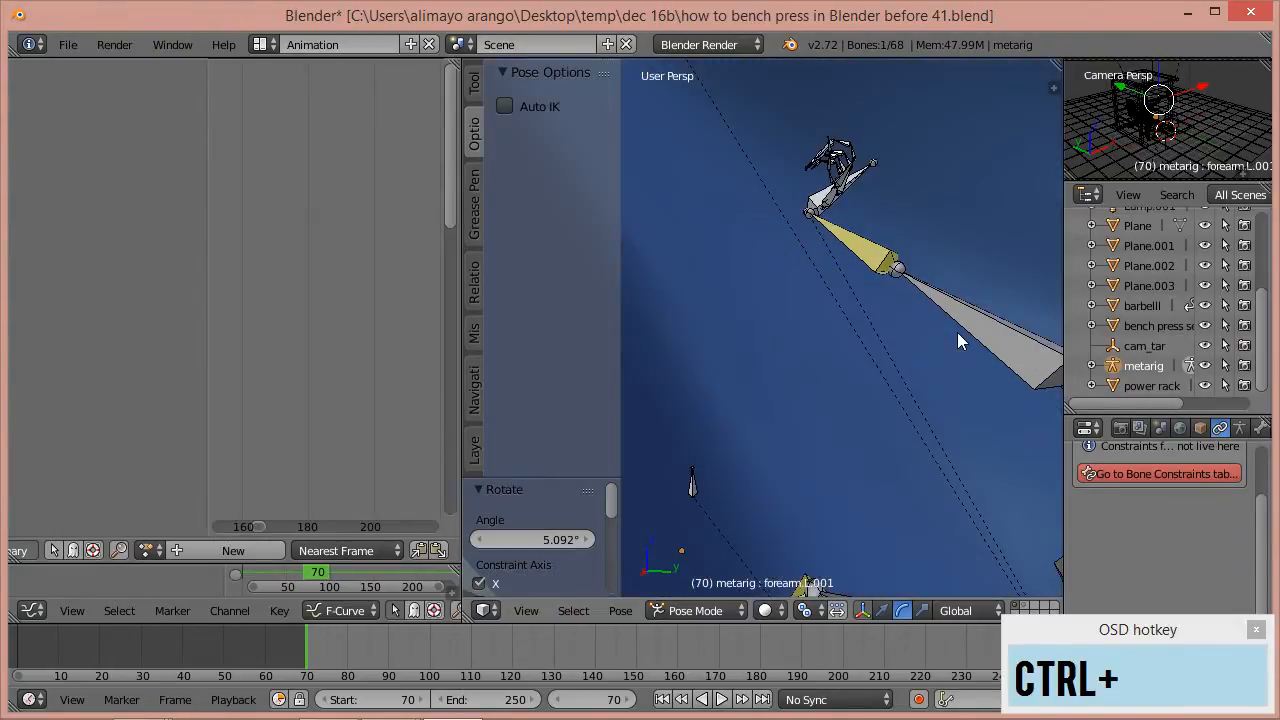
middle_drag(950, 285, 891, 264)
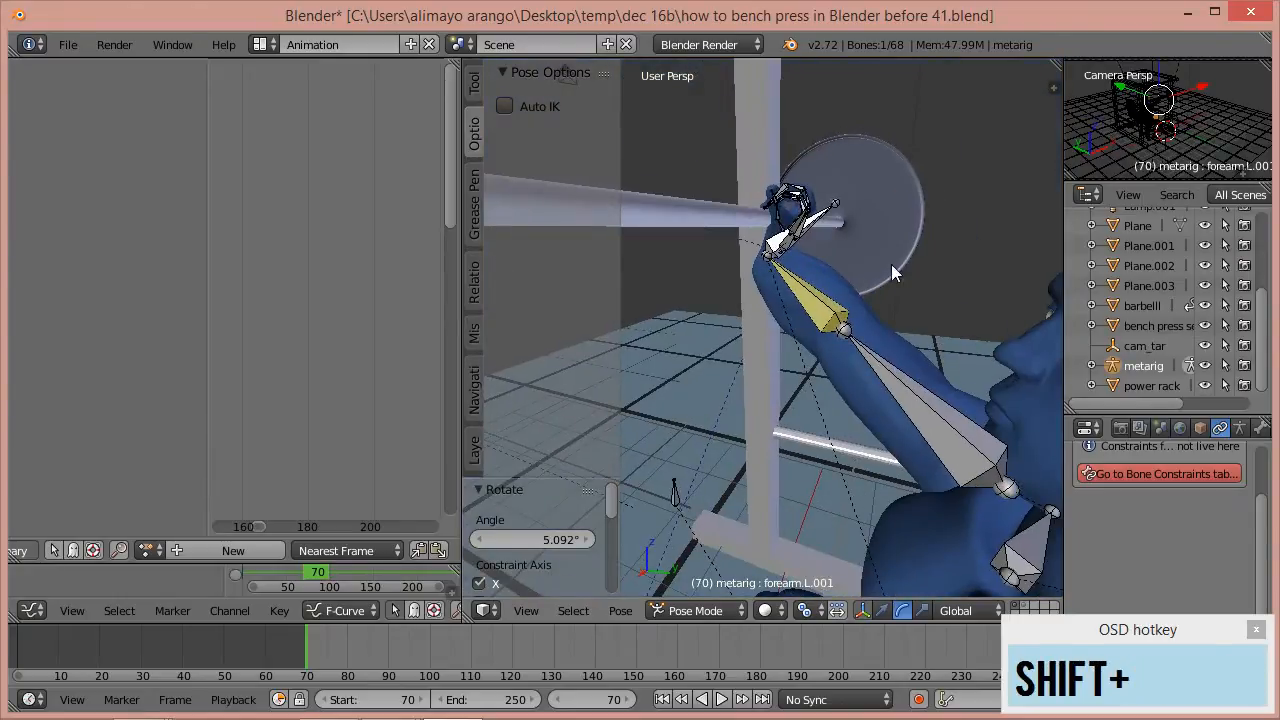
shift+right_click(821, 221)
scroll(816, 230, down, 3)
middle_drag(650, 395, 703, 435)
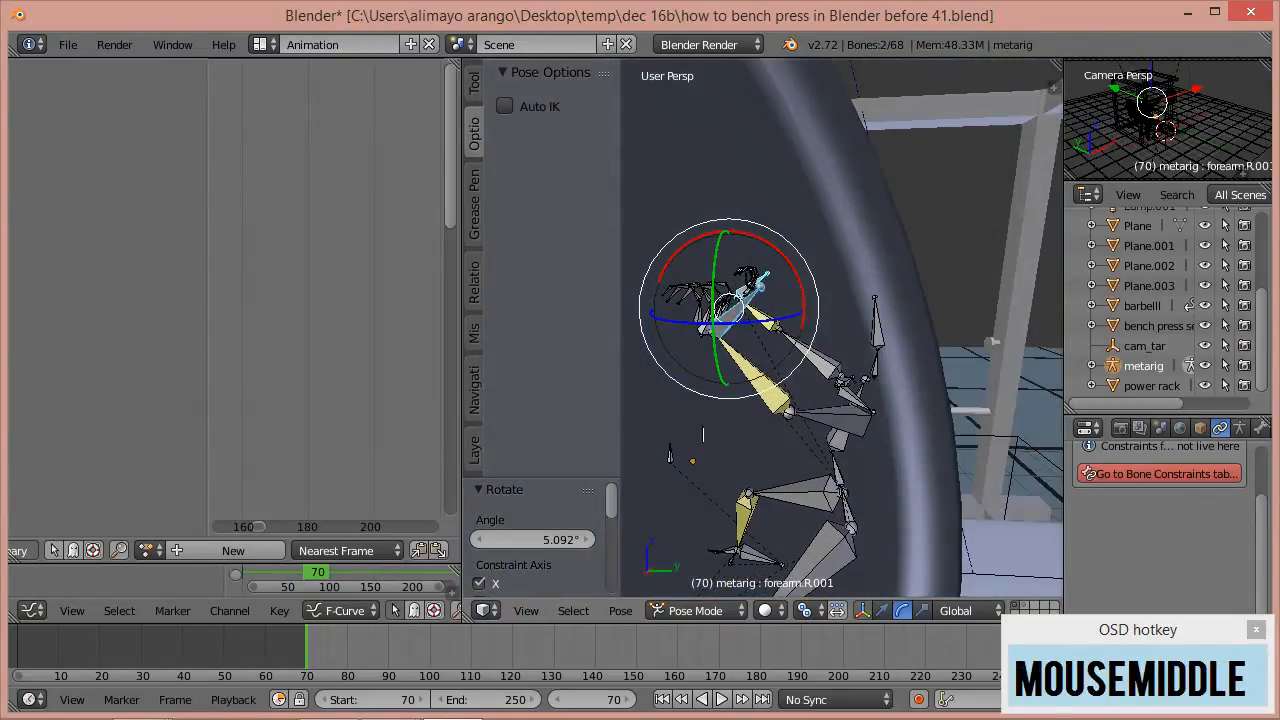
click(882, 610)
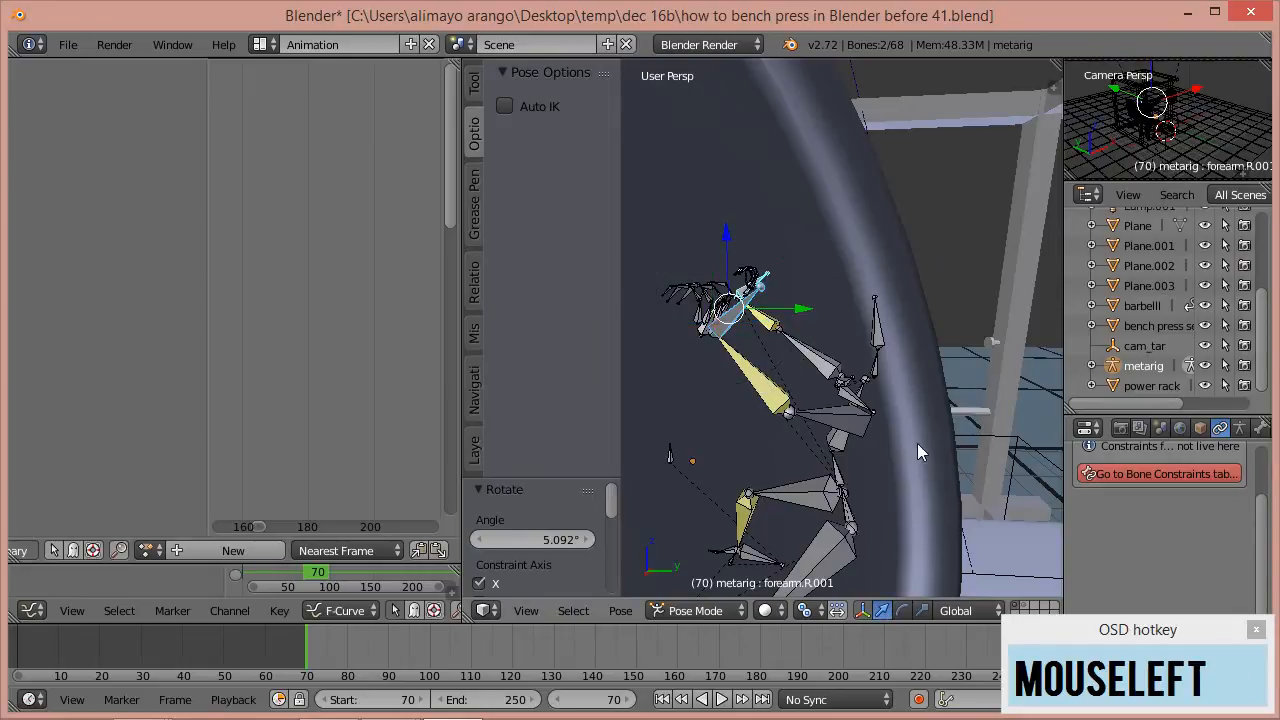
scroll(917, 443, down, 3)
middle_drag(921, 414, 888, 446)
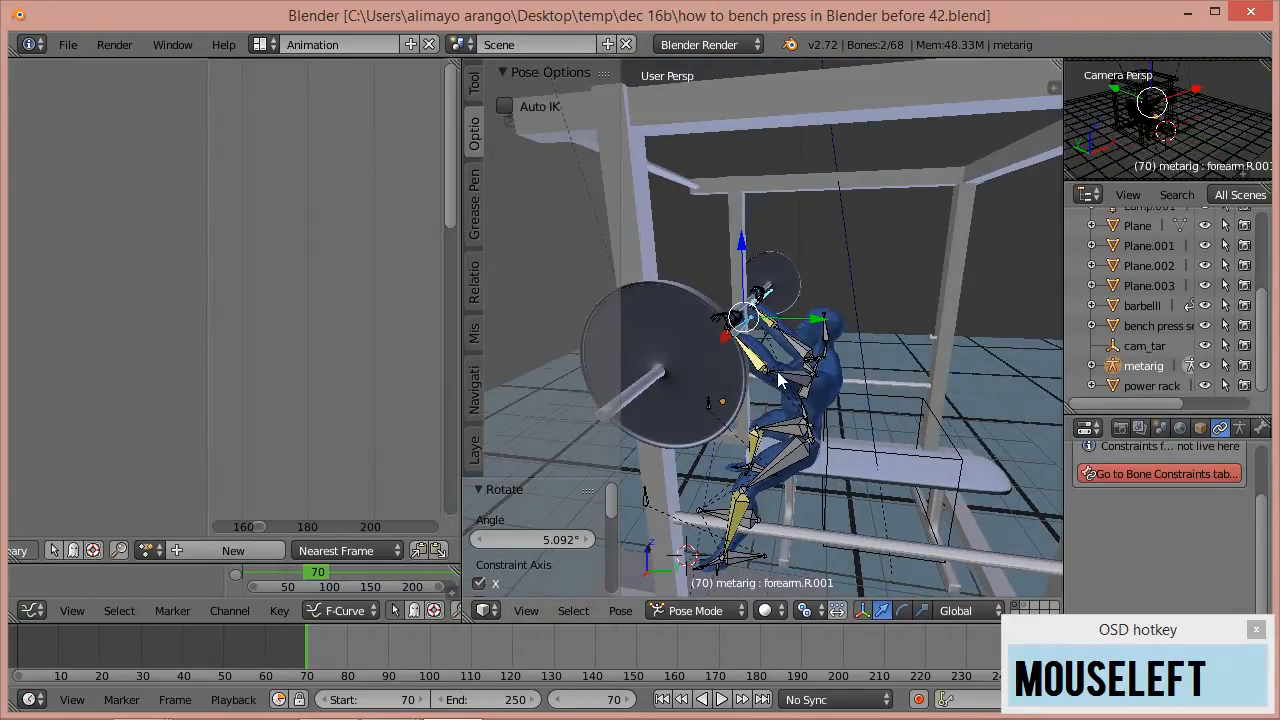
scroll(777, 371, up, 3)
drag(795, 318, 857, 324)
- Lower both hand control bones together by about 0.554 along the Z axis
middle_drag(856, 387, 1033, 360)
scroll(940, 400, up, 1)
scroll(1033, 360, down, 3)
drag(781, 248, 783, 268)
- Nudge both hand control bones together slightly along the Y axis
middle_drag(891, 303, 780, 345)
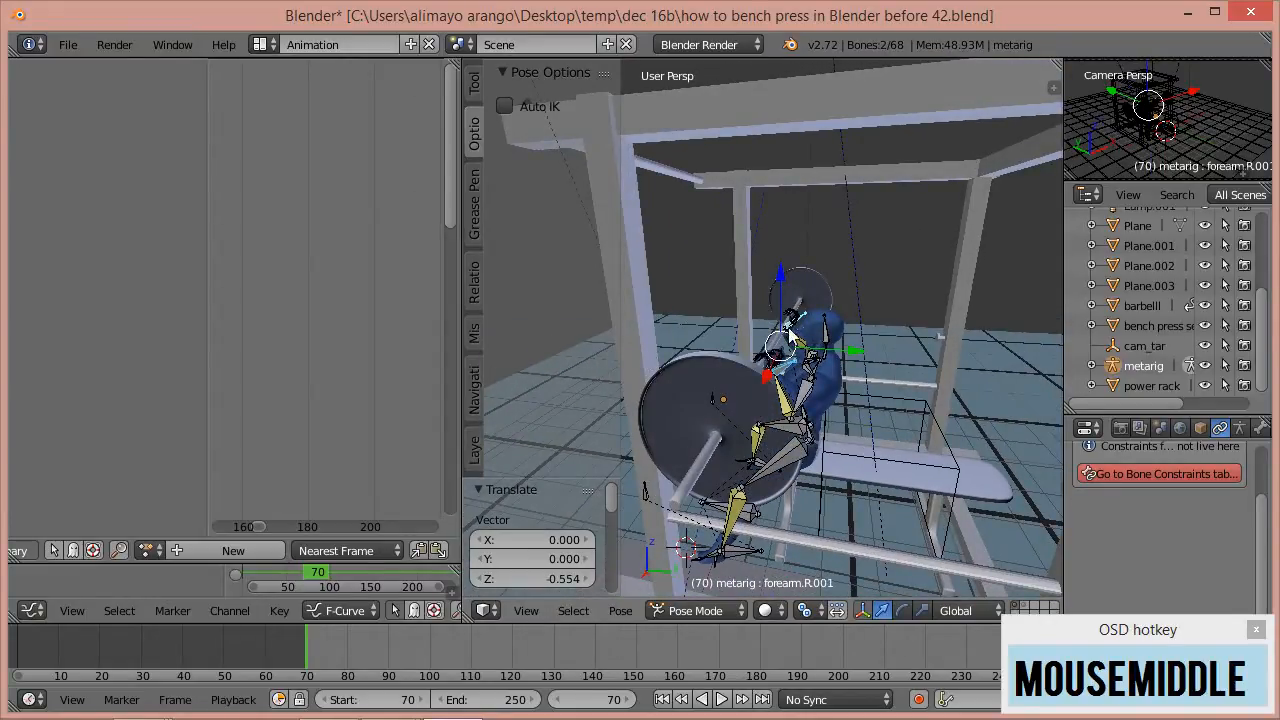
drag(841, 346, 843, 352)
middle_drag(843, 352, 745, 345)
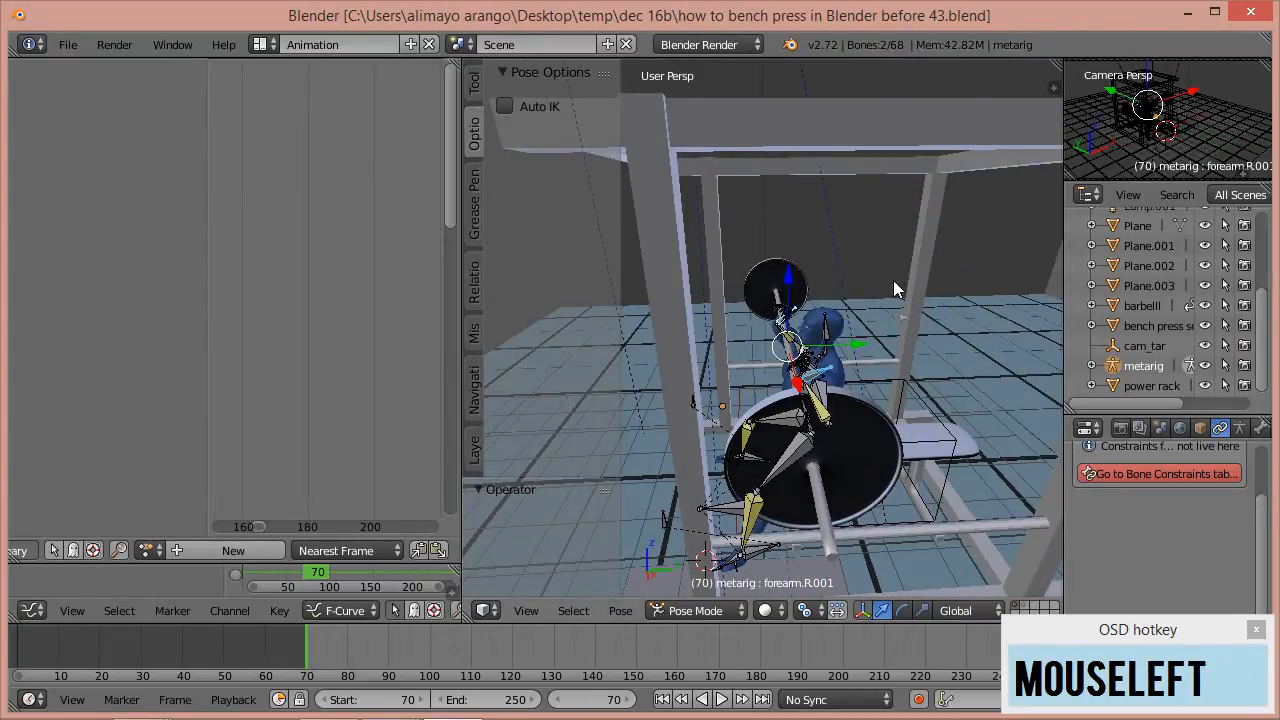
- Turn off the armature's X-Ray display, inspect the hands on the barbell without the bones, and turn X-Ray back on
mouse_move(893, 280)
middle_down()
mouse_move(860, 285)
mouse_move(891, 273)
middle_up()
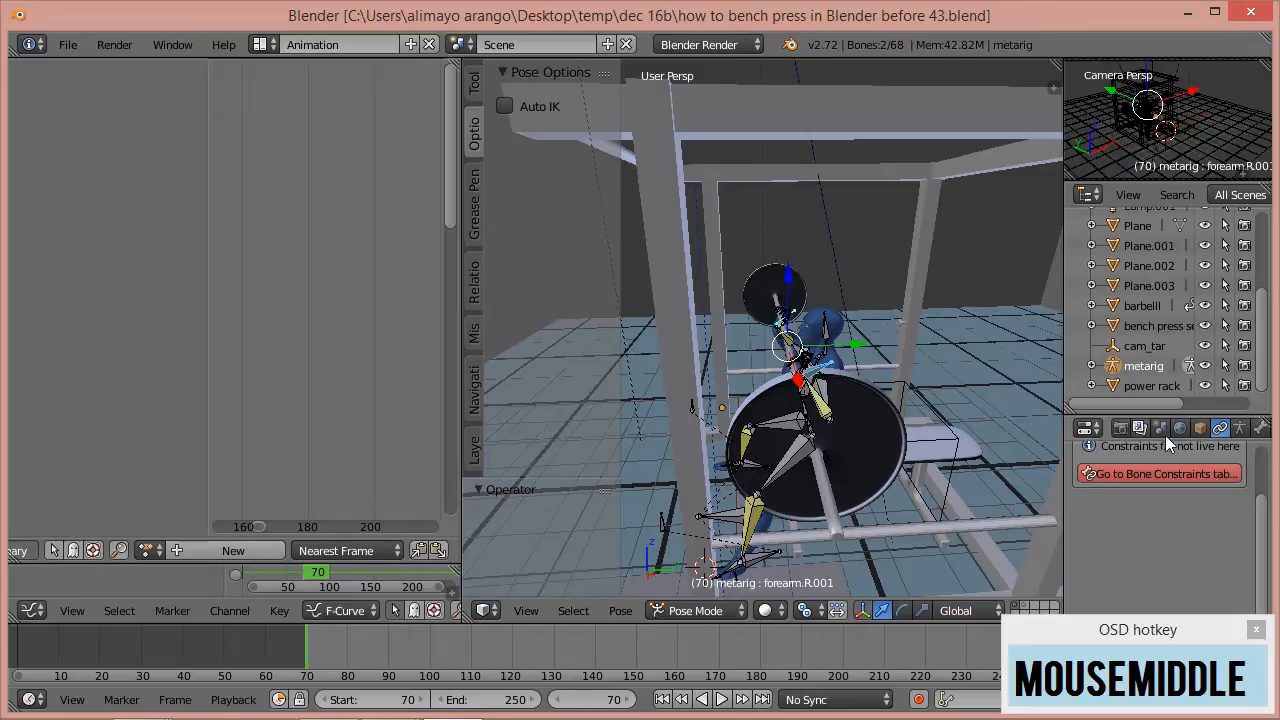
click(1239, 428)
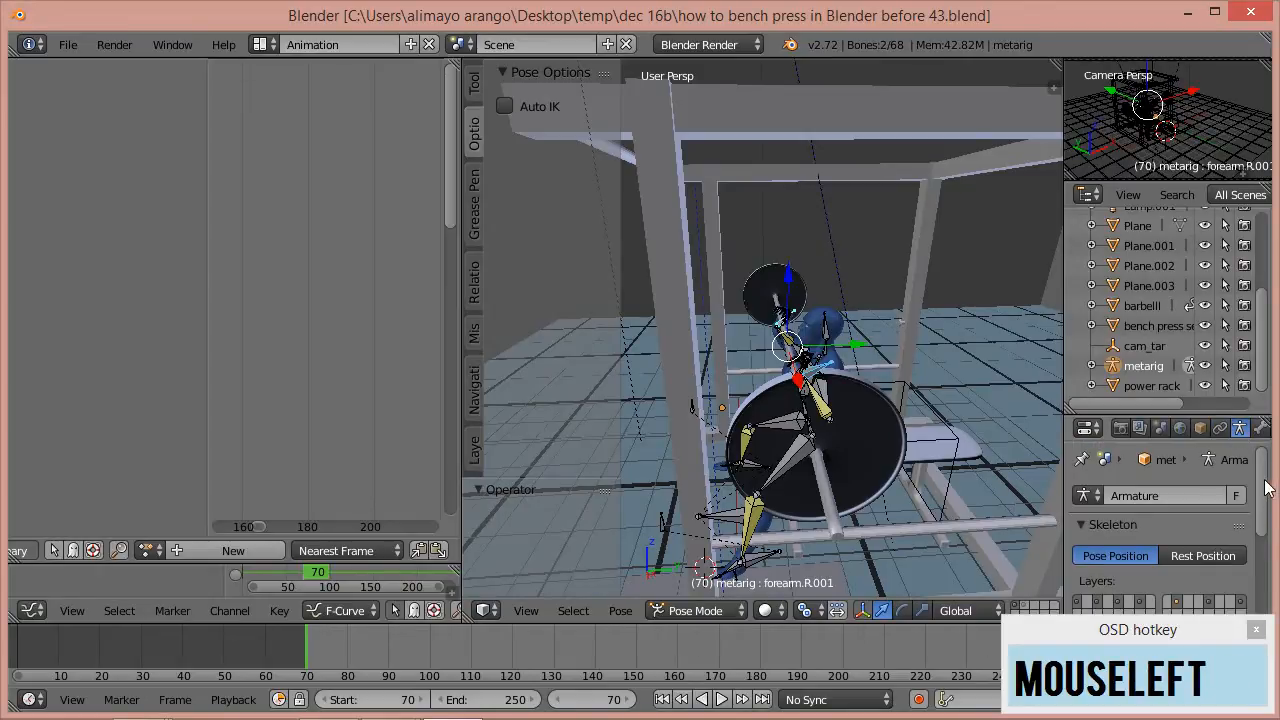
scroll(1159, 558, down, 4)
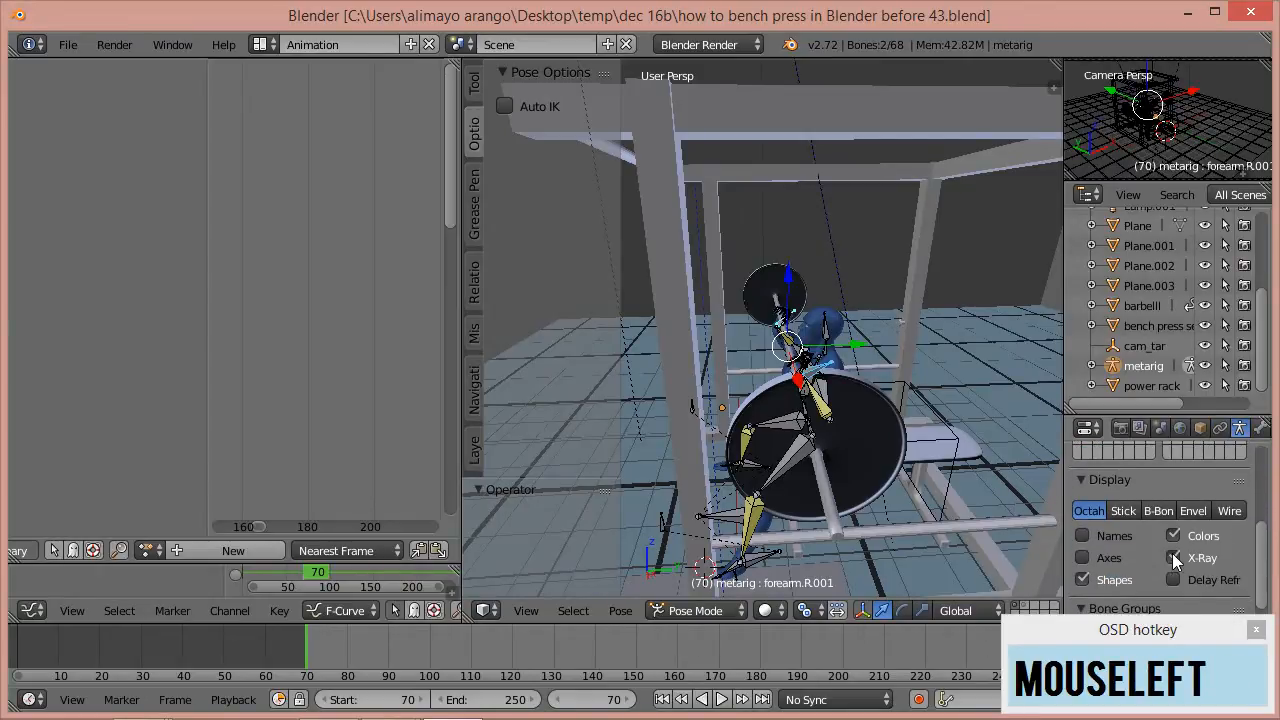
click(1172, 556)
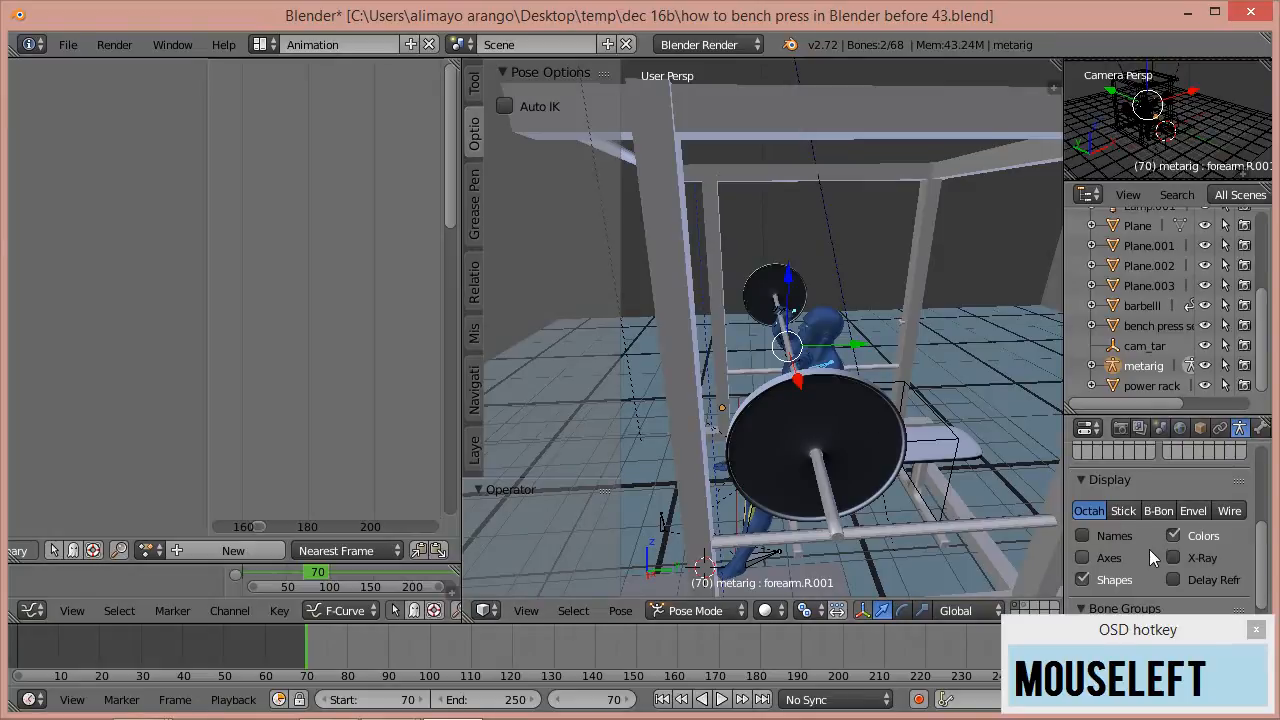
middle_drag(847, 372, 837, 392)
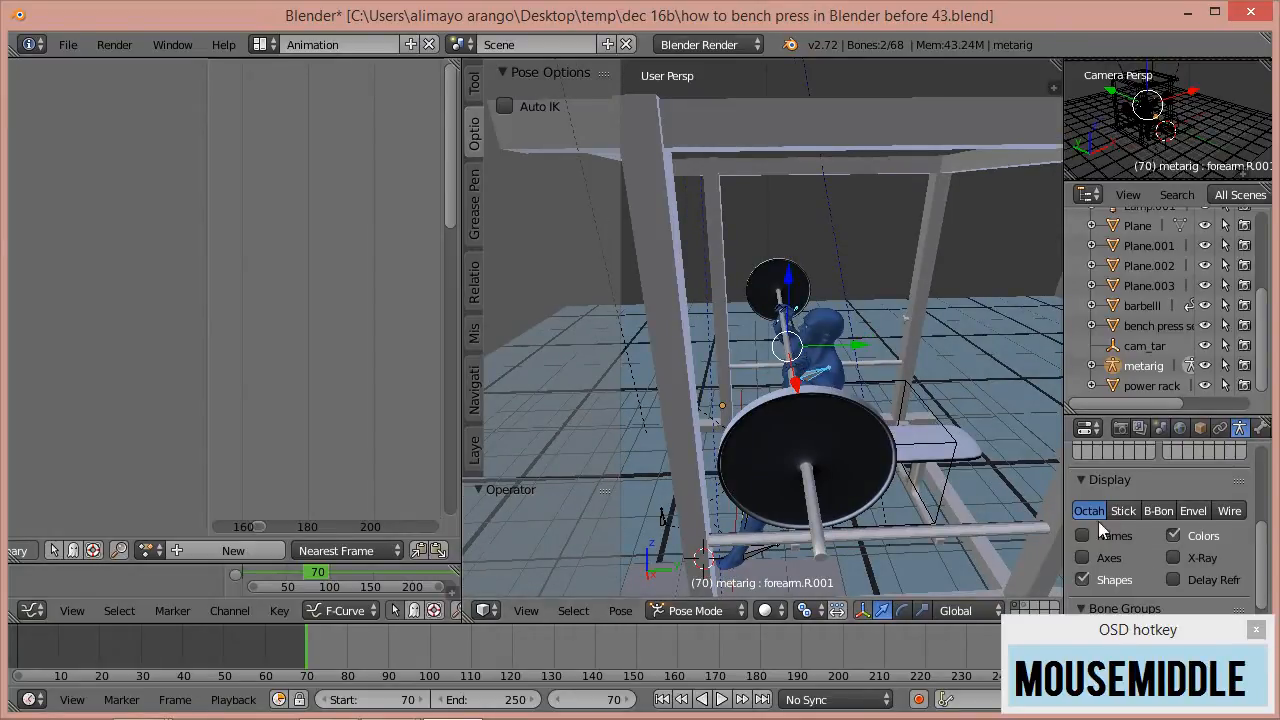
click(1173, 557)
middle_drag(847, 438, 862, 442)
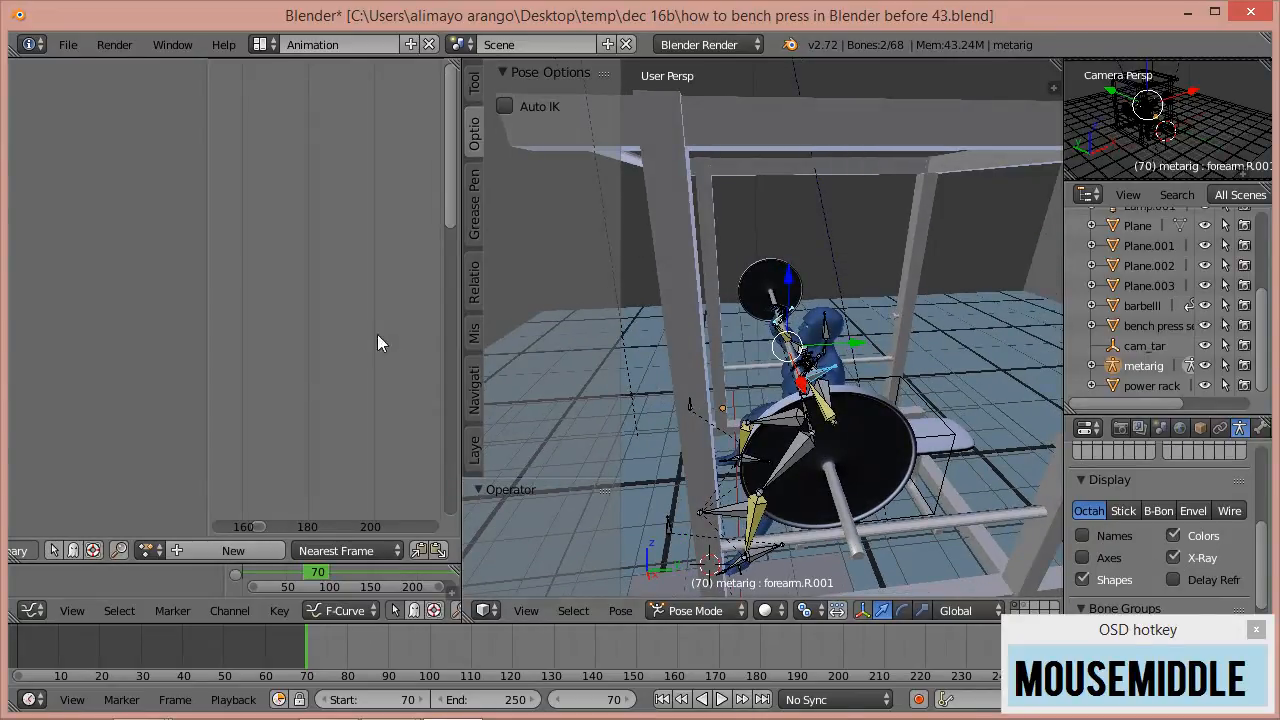
- Select all bones of the rig and insert a LocRot keyframe for them at frame 70
middle_drag(262, 296, 384, 300)
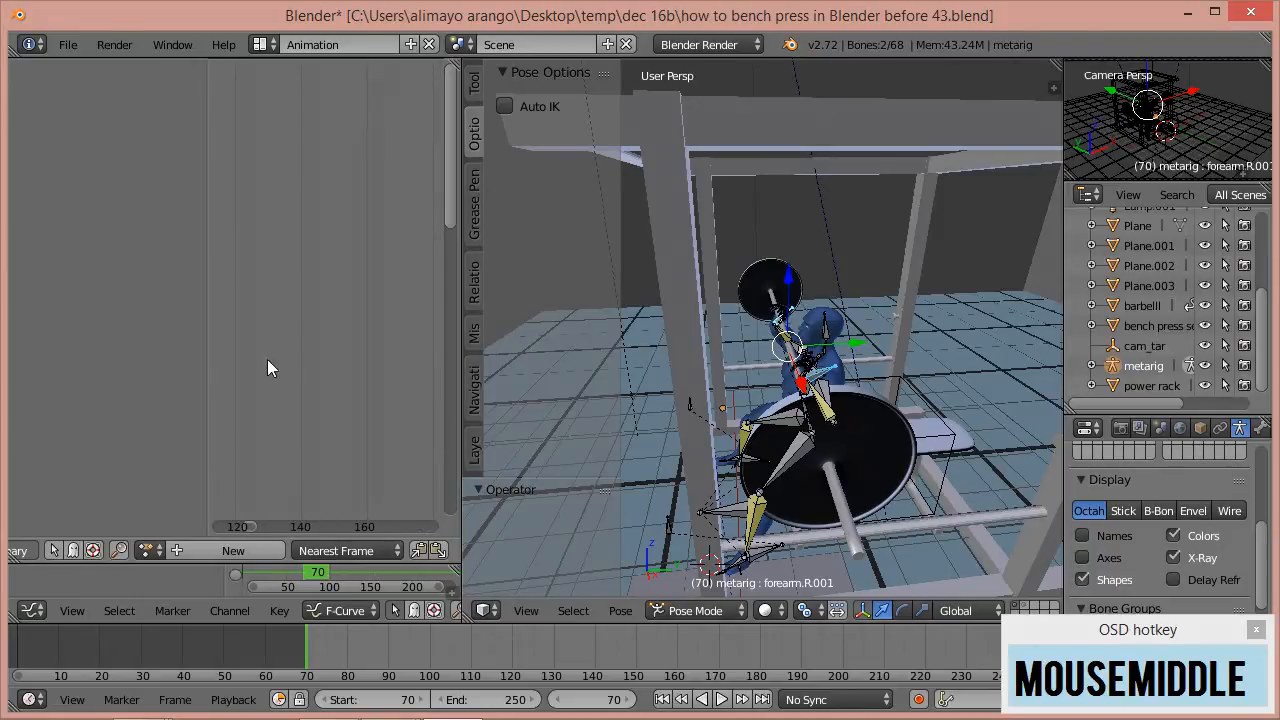
middle_drag(272, 350, 398, 359)
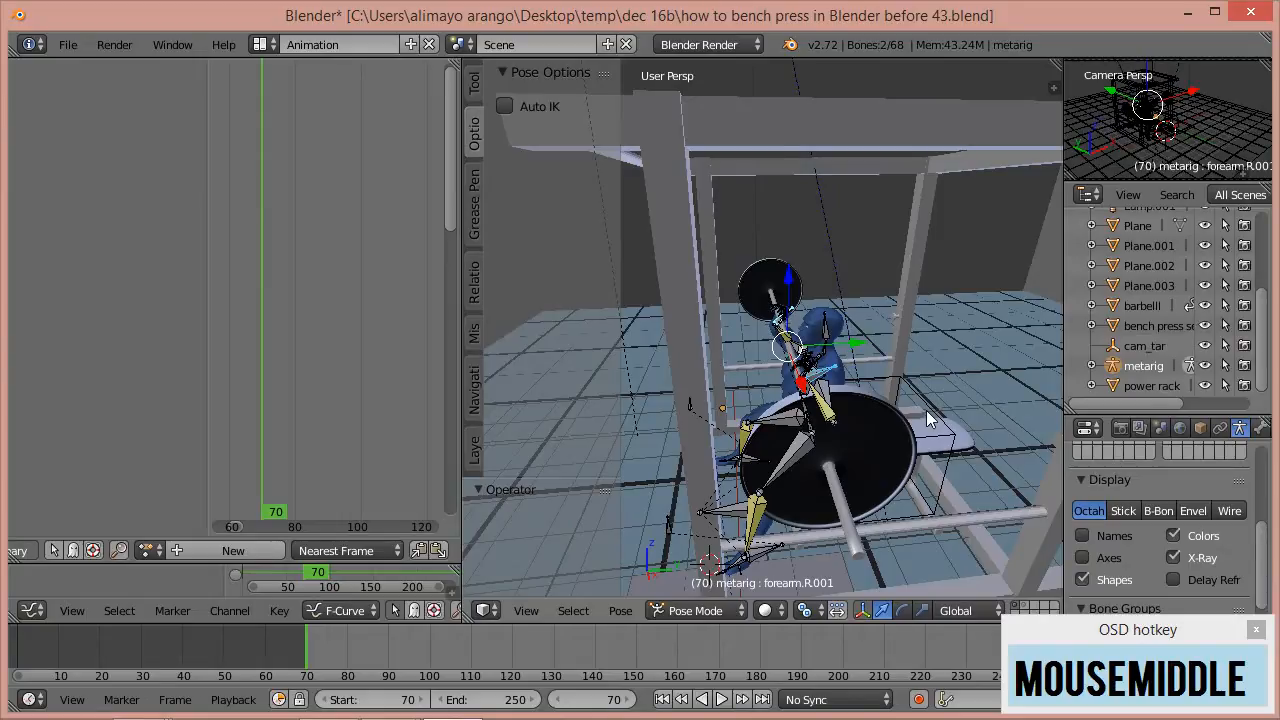
key(a)
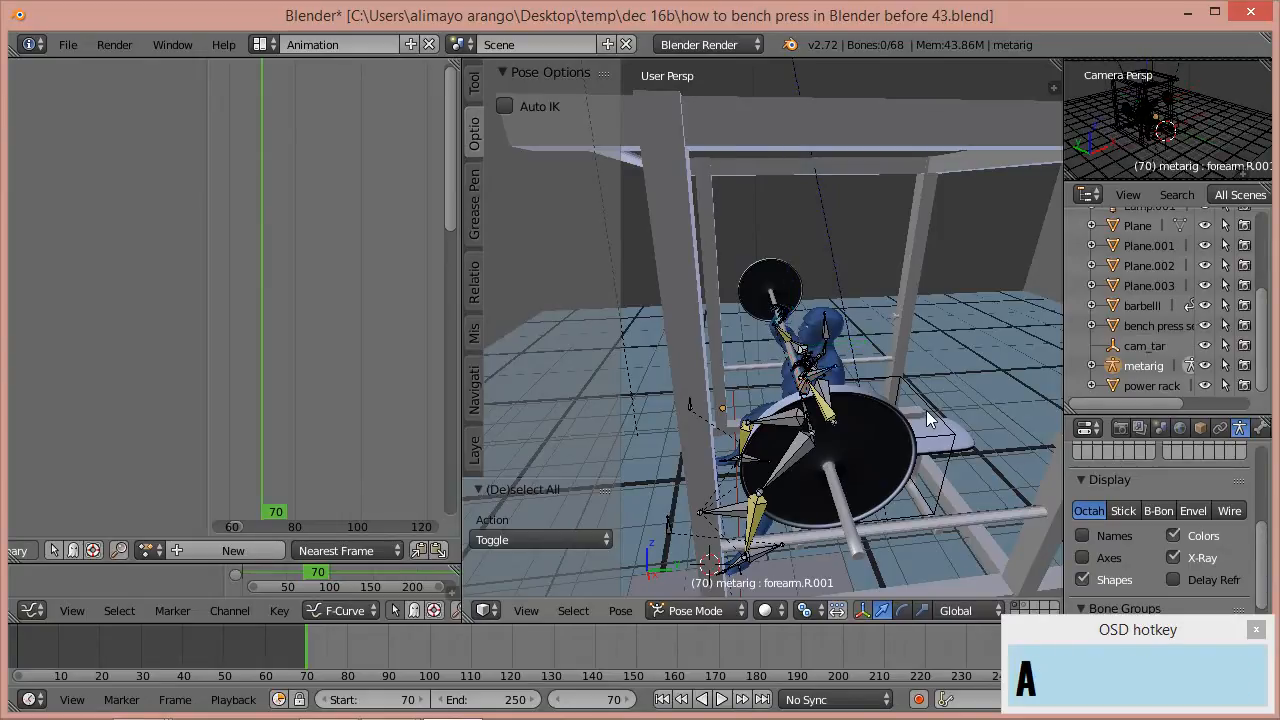
key(a)
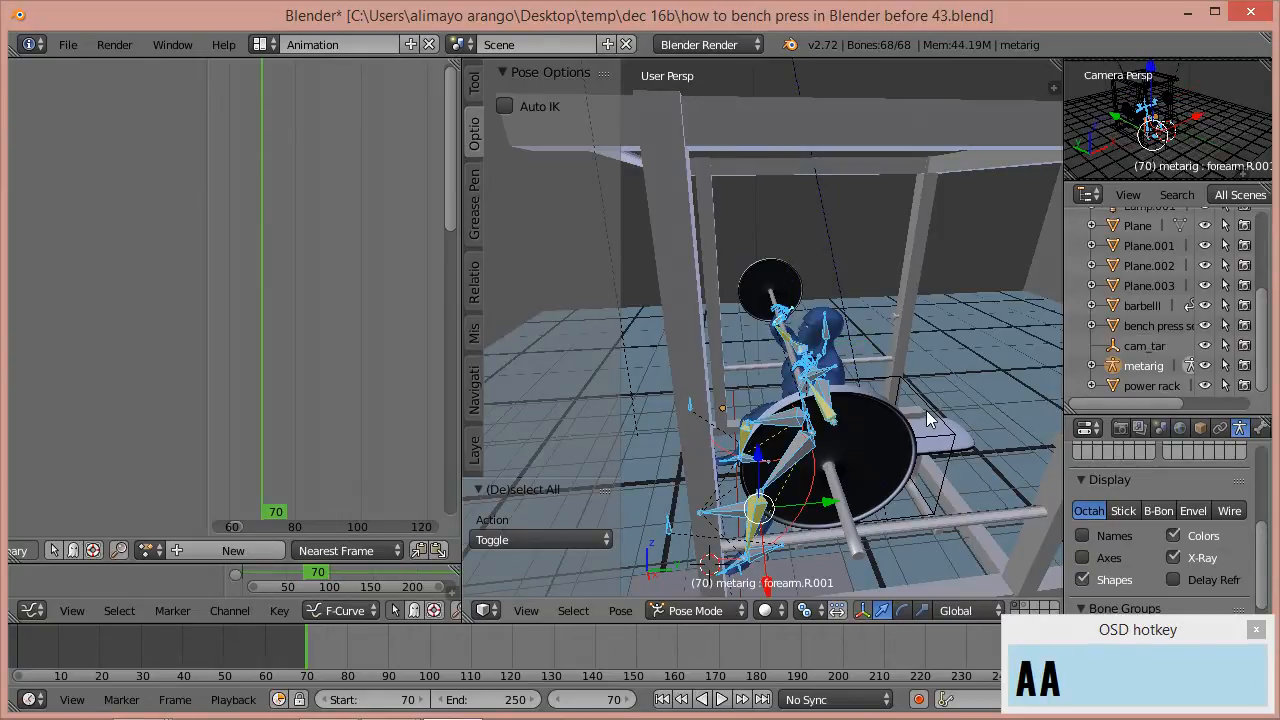
key(i)
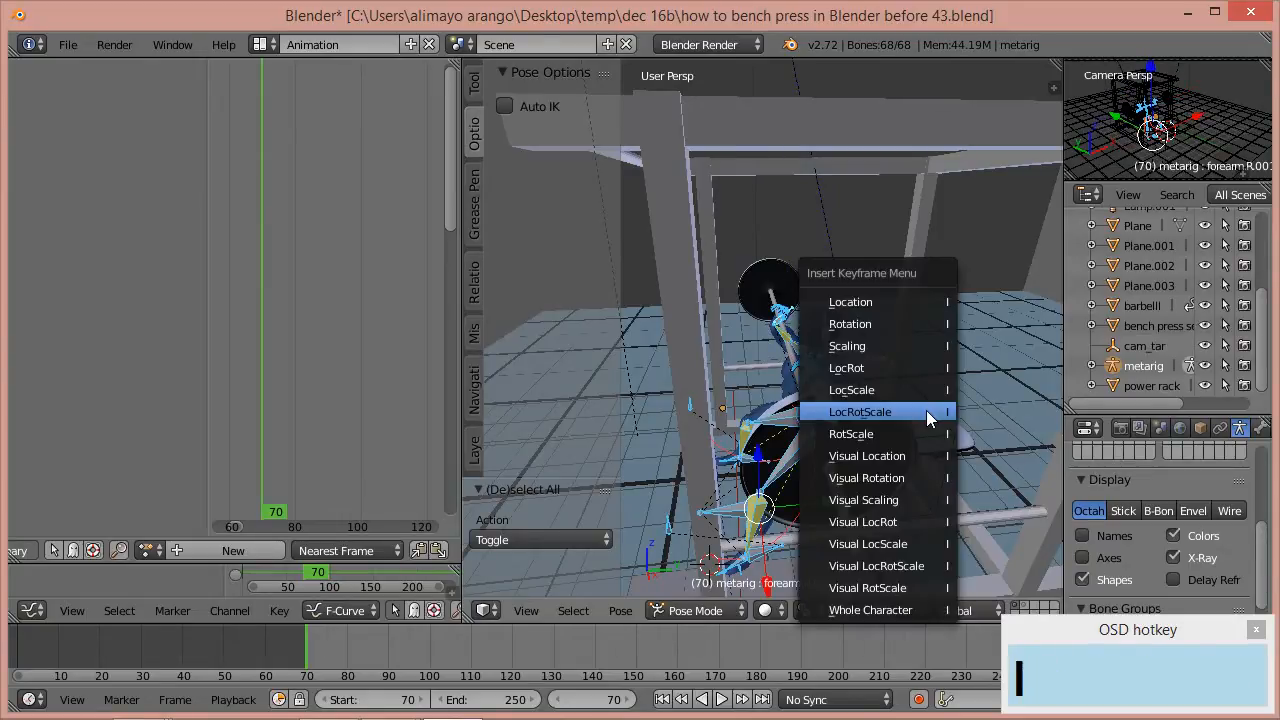
click(888, 366)
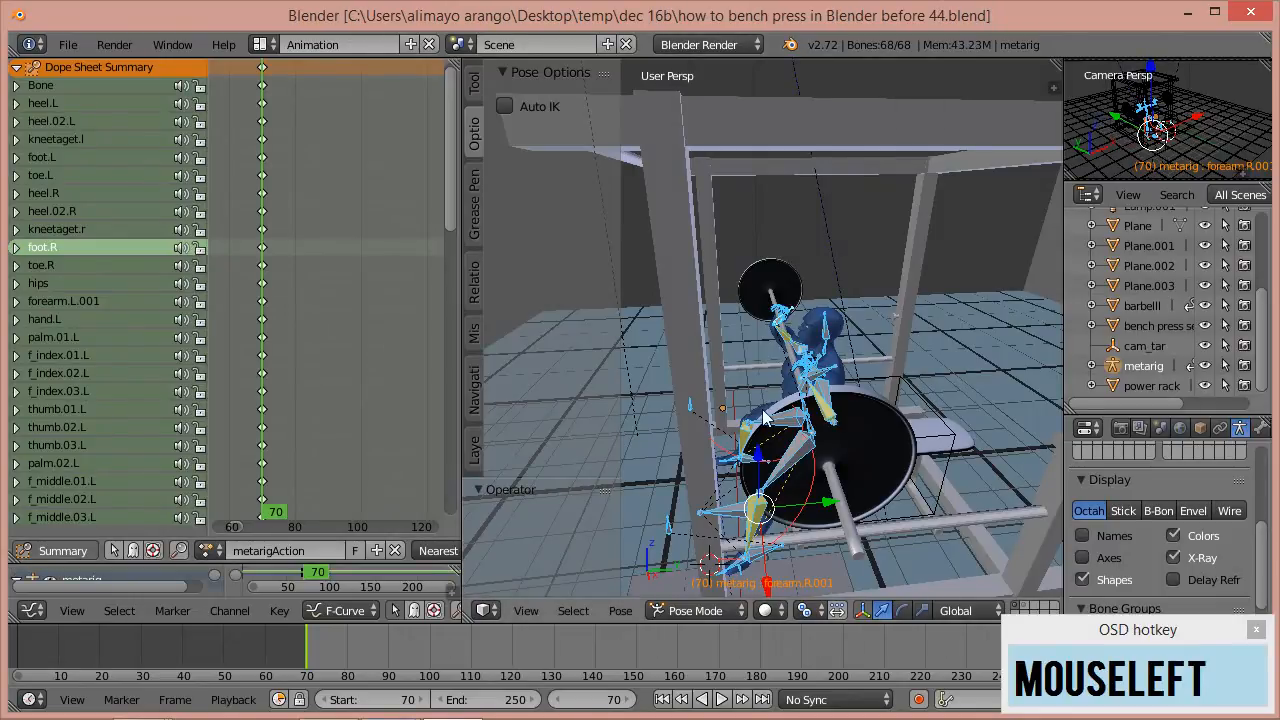
- Advance the animation to frame 90 and enable automatic keyframe insertion
key(shift)
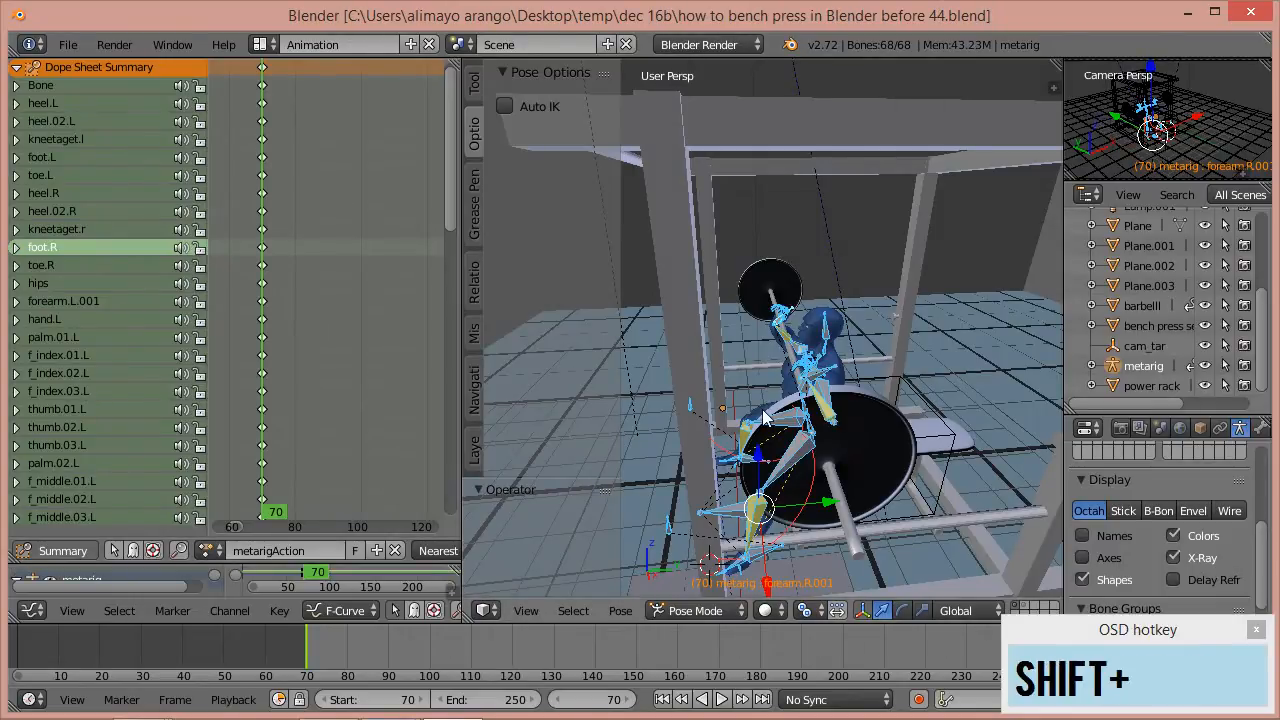
key(shift+Up)
key(shift+Up)
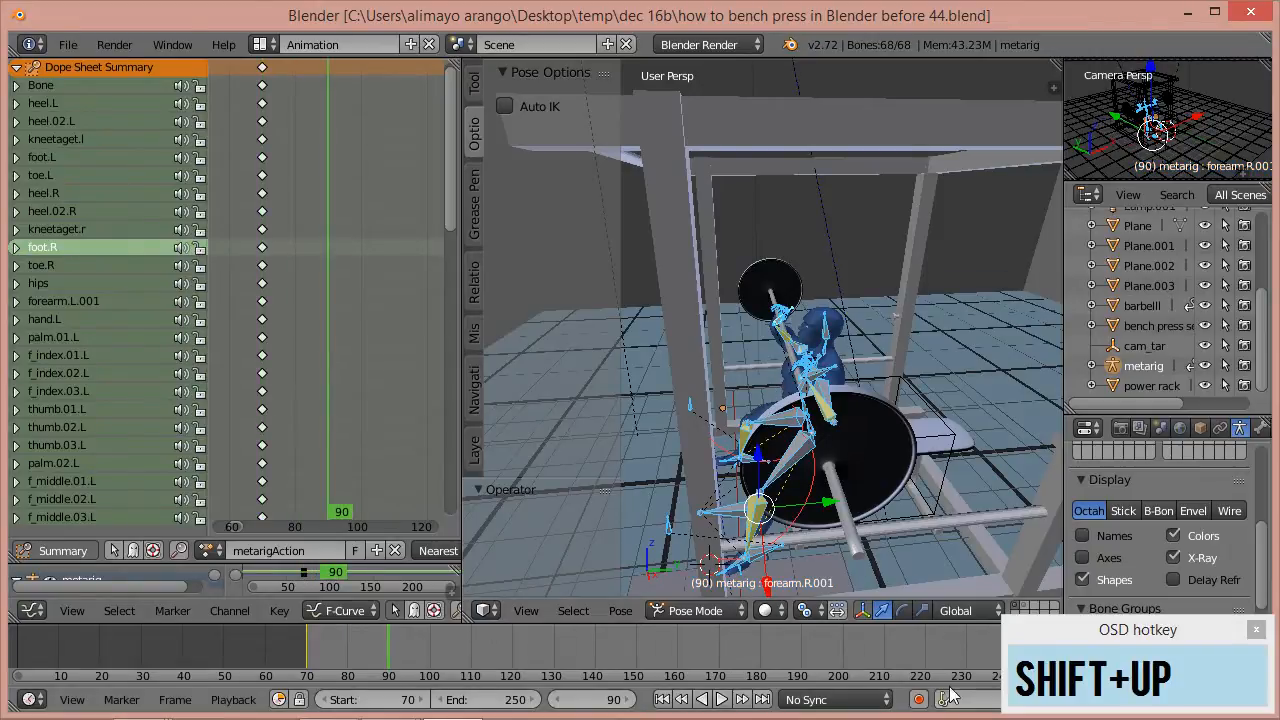
click(920, 702)
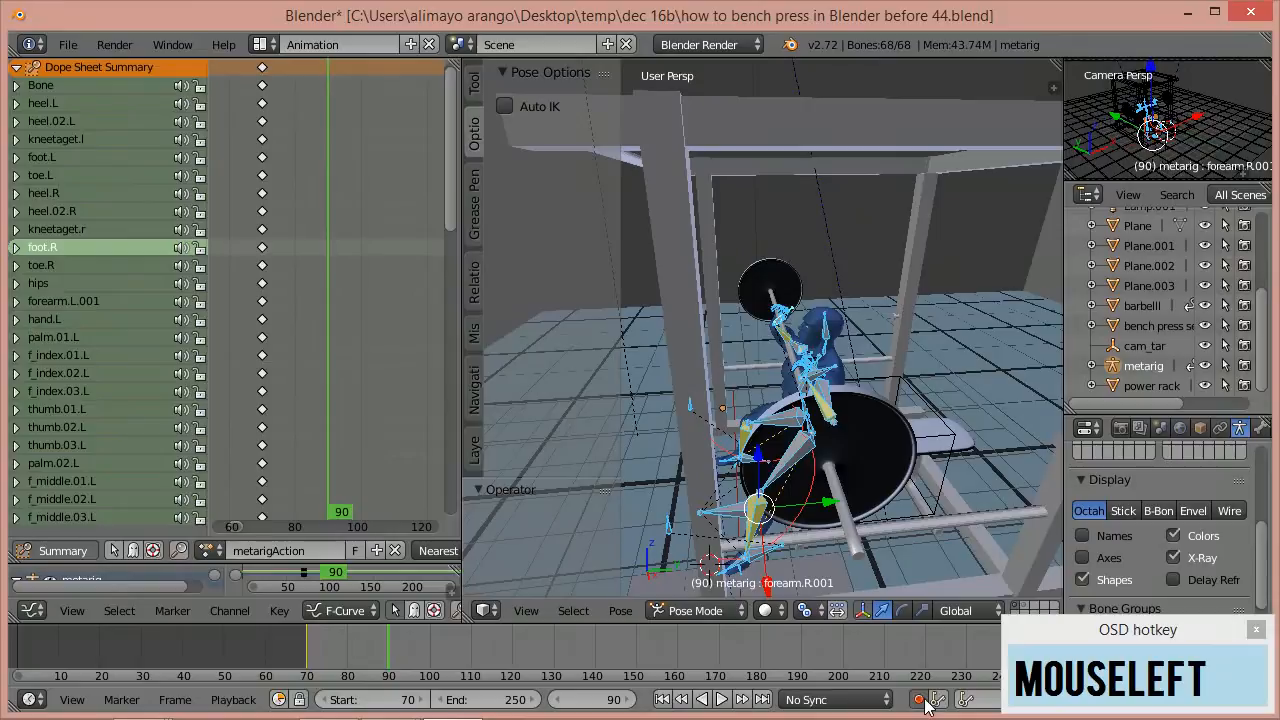
- Select both hand control bones, forearm.L.001 and forearm.R.001, and raise them together by about 1.294 along the Z axis at frame 90
scroll(896, 521, up, 3)
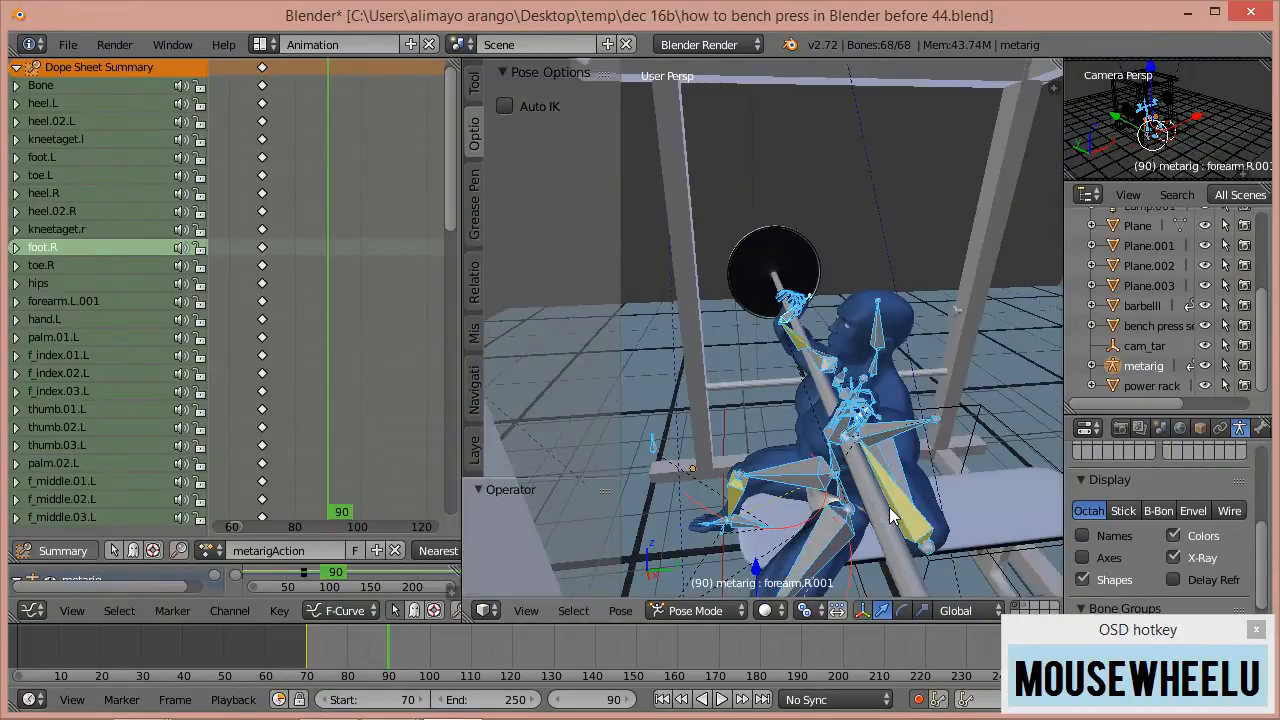
click(885, 432)
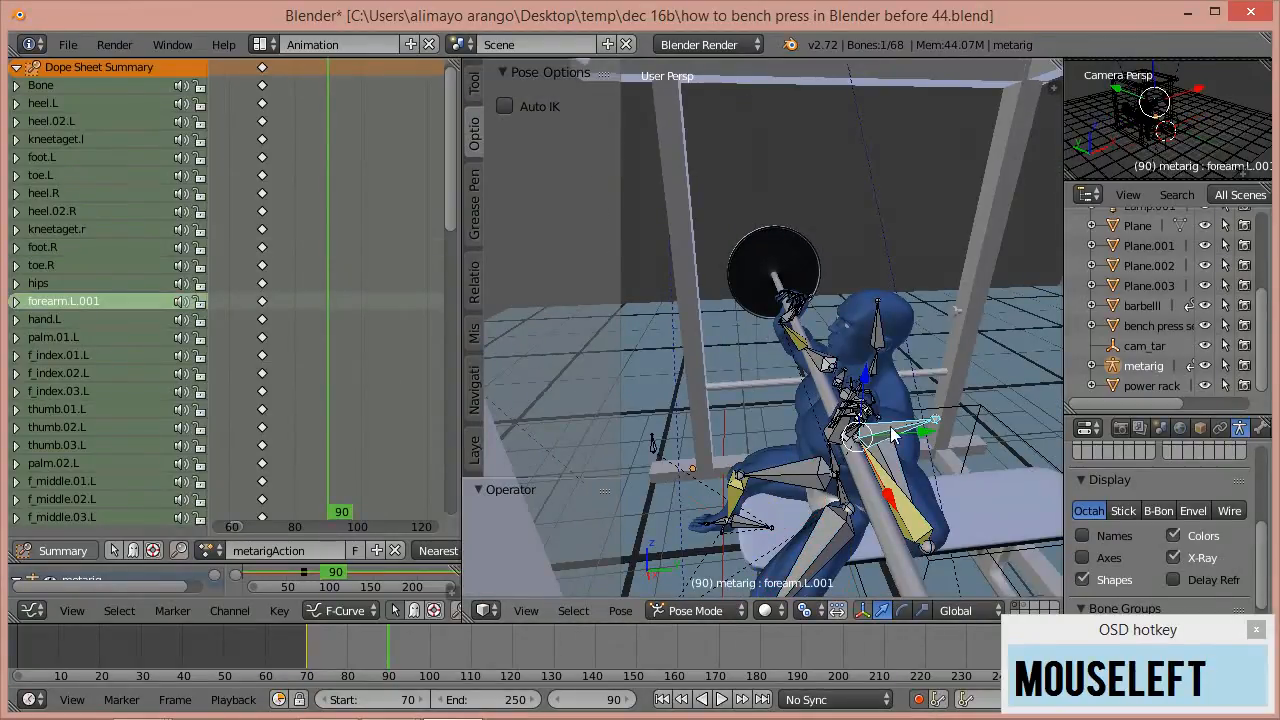
key(ctrl)
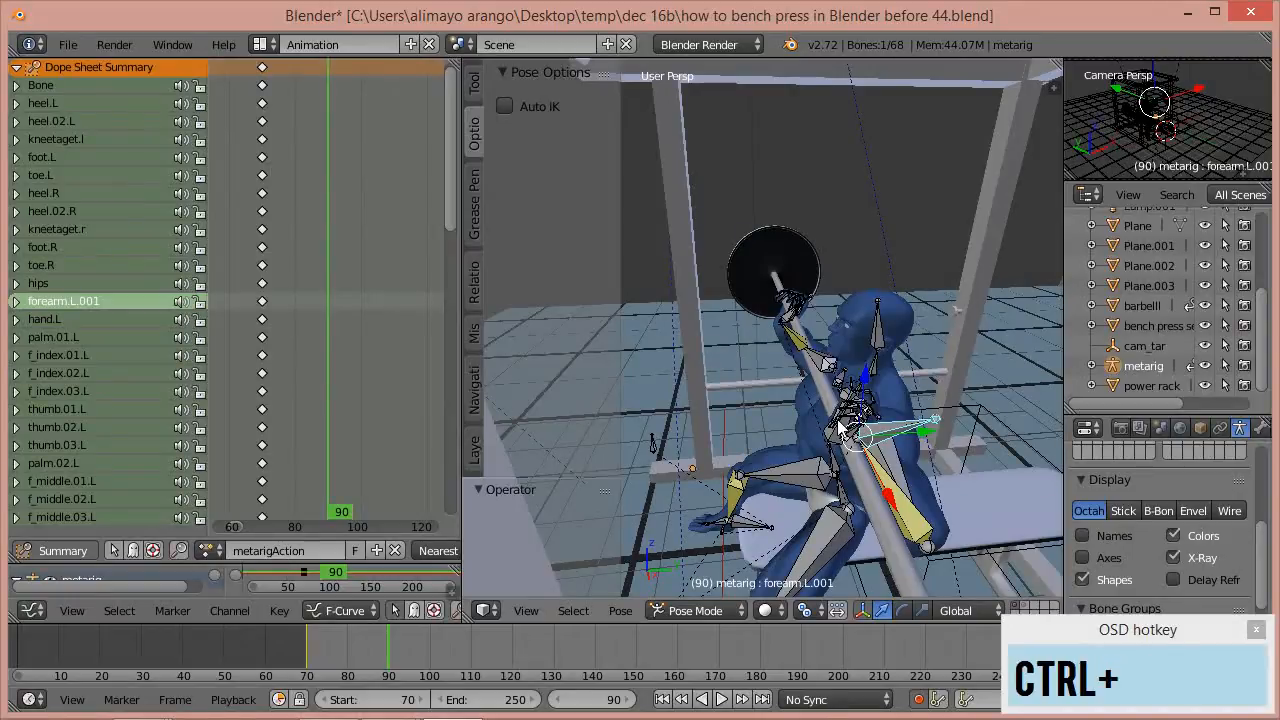
ctrl+middle_drag(837, 421, 835, 388)
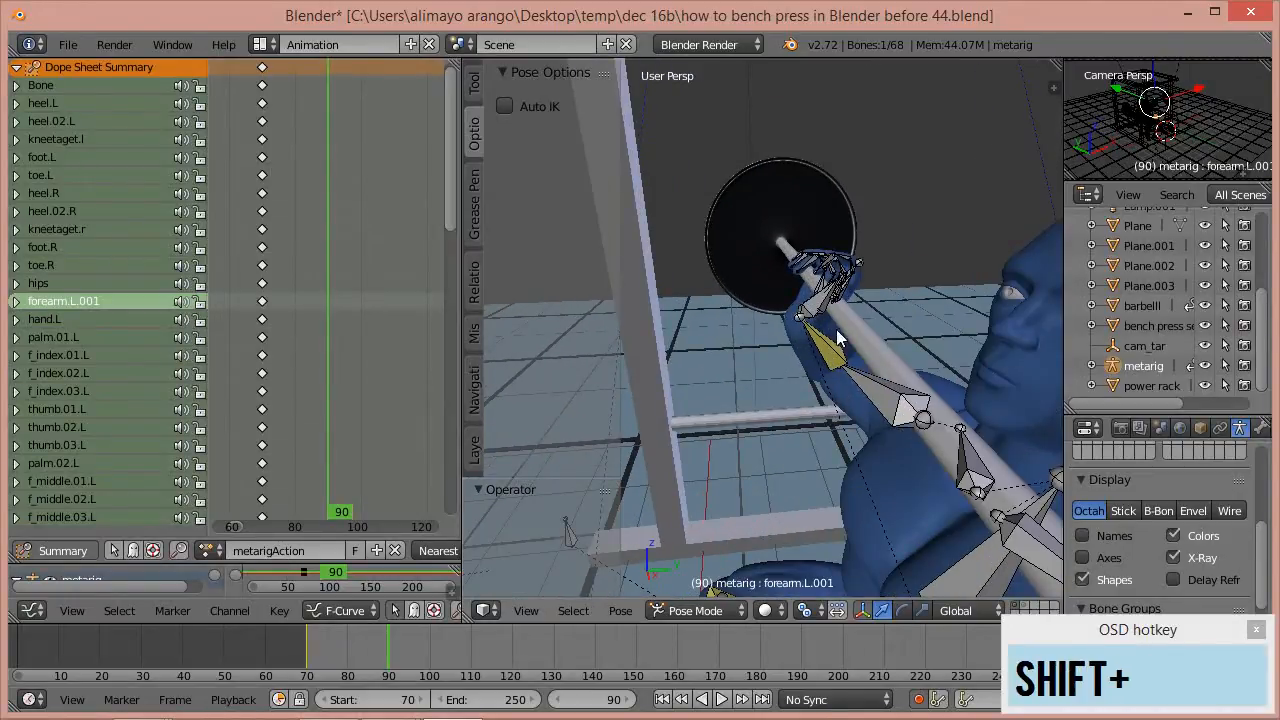
shift+right_click(910, 405)
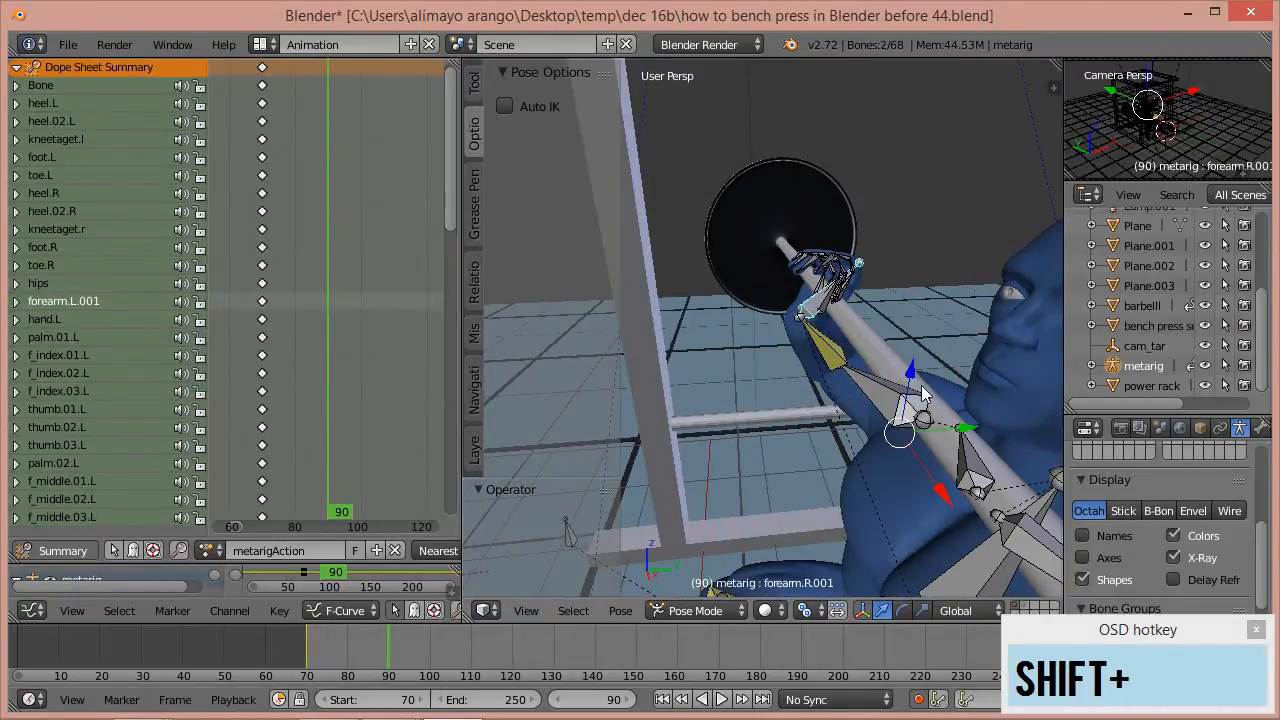
scroll(922, 393, down, 3)
drag(812, 298, 841, 166)
- Select the head bone and rotate it around the X axis so the face tilts upward at frame 90
middle_drag(762, 365, 852, 333)
click(857, 325)
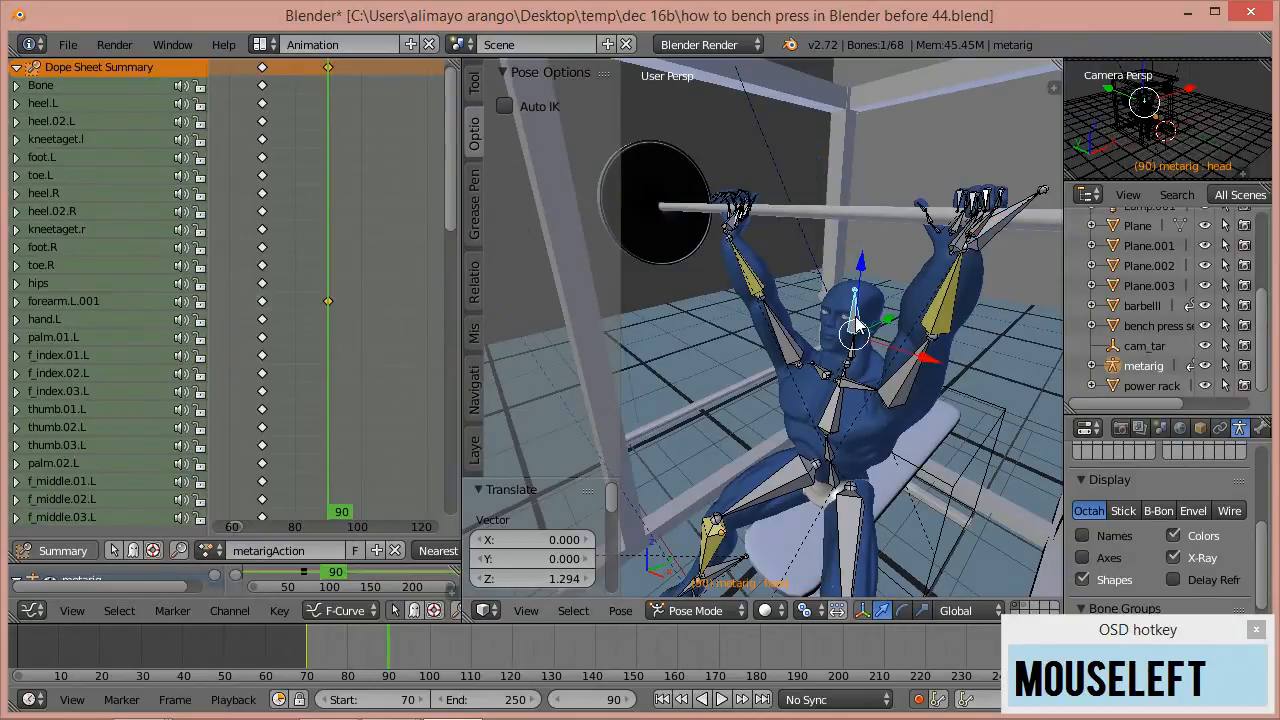
click(902, 610)
drag(818, 316, 828, 312)
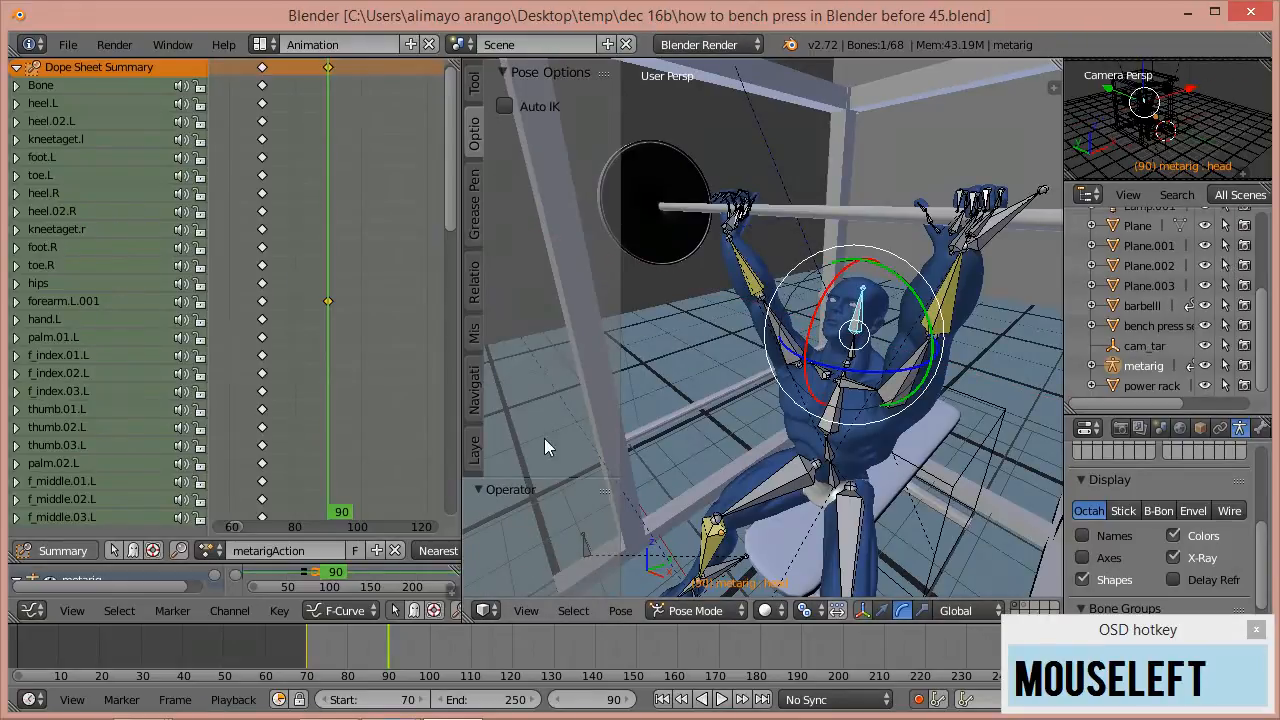
- Move to frame 110 and duplicate all of the frame 70 keyframes there in the Dope Sheet
right_drag(392, 649, 471, 649)
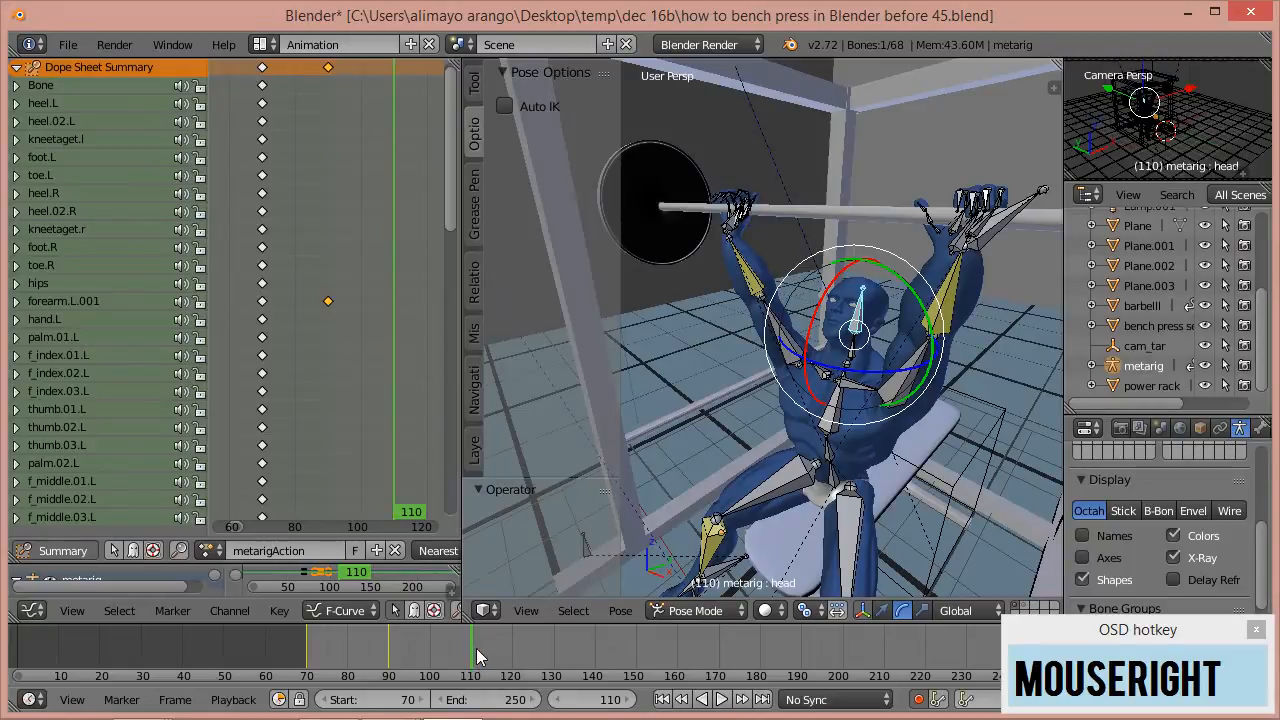
click(262, 68)
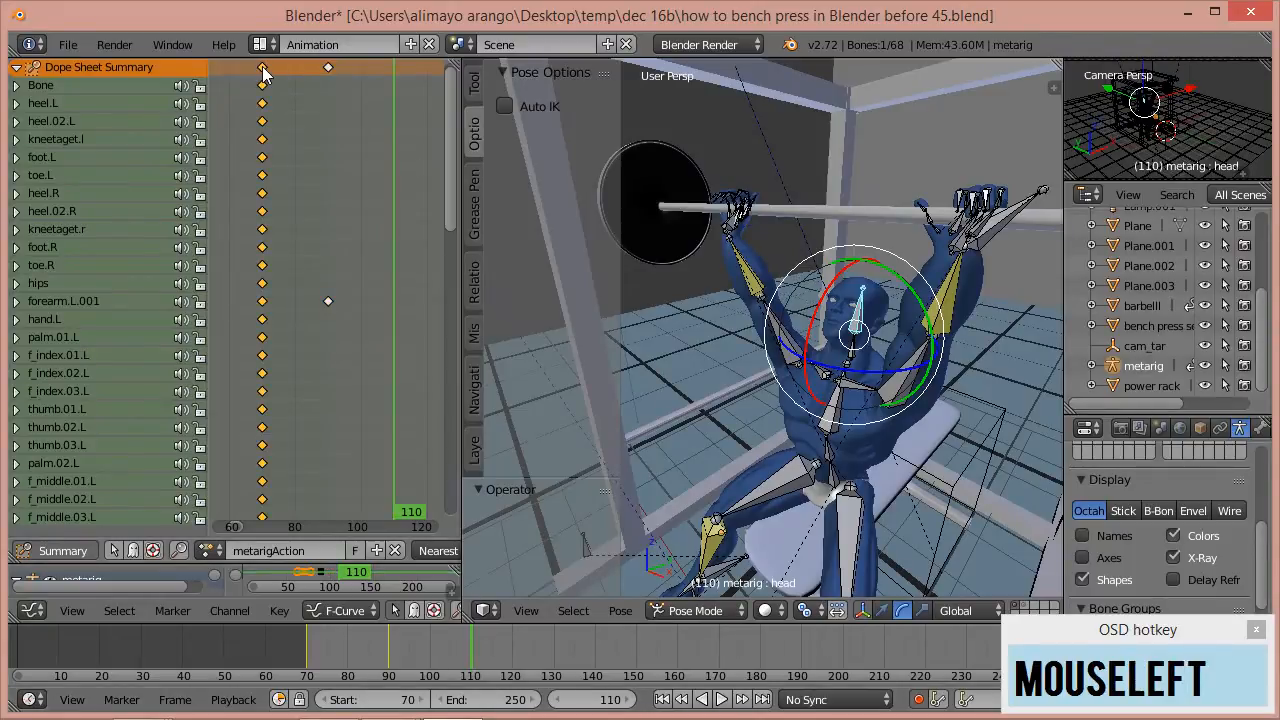
key(shift+d)
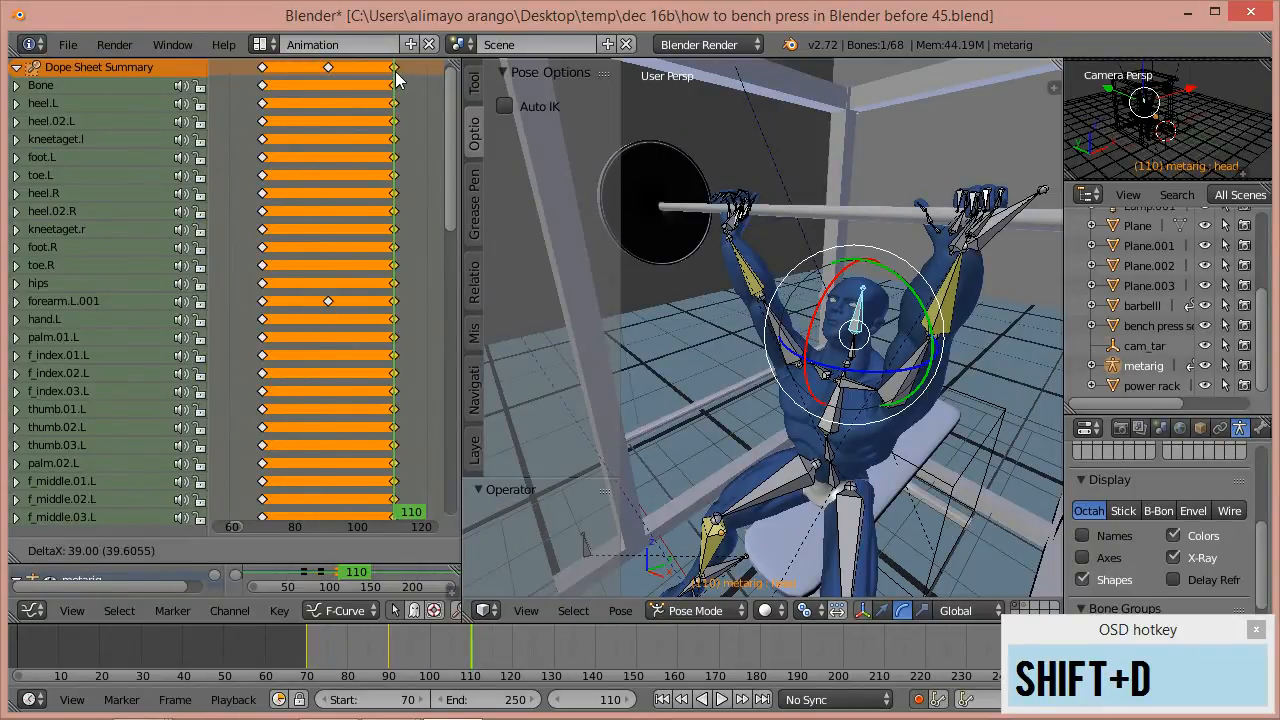
click(396, 76)
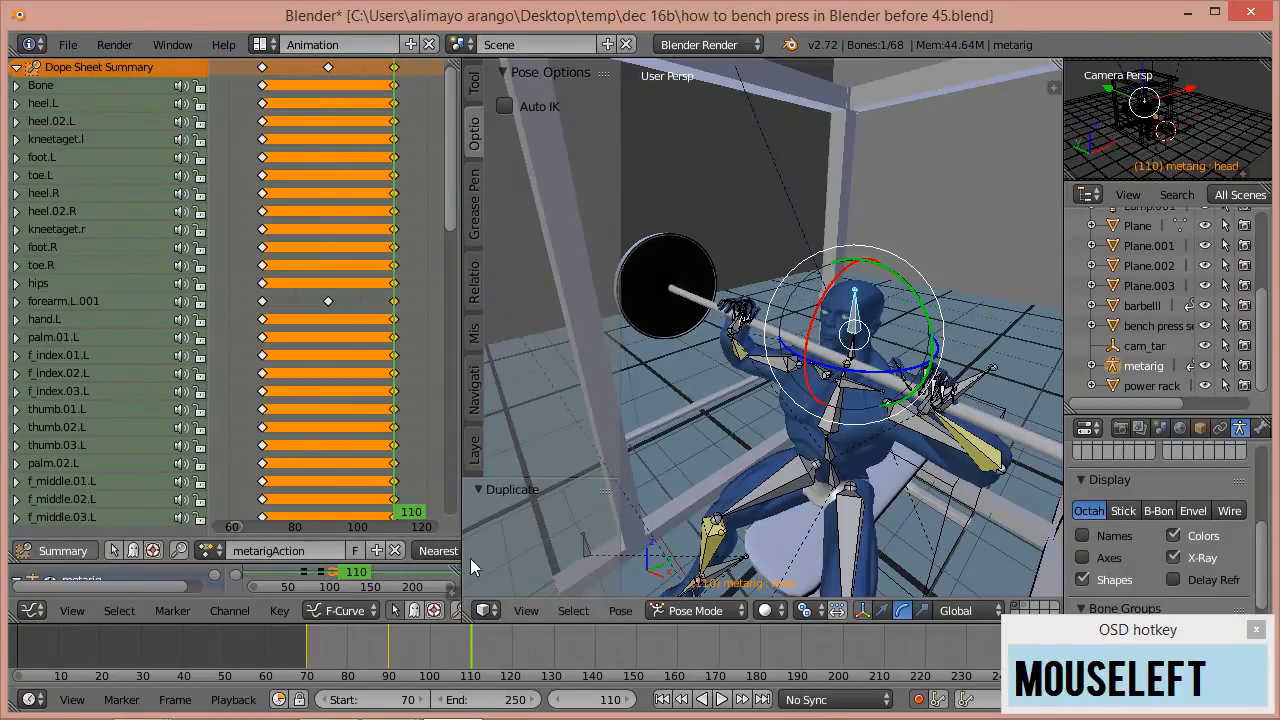
- Return to frame 70 and scrub through the timeline to frame 110 to review the press movement
click(603, 700)
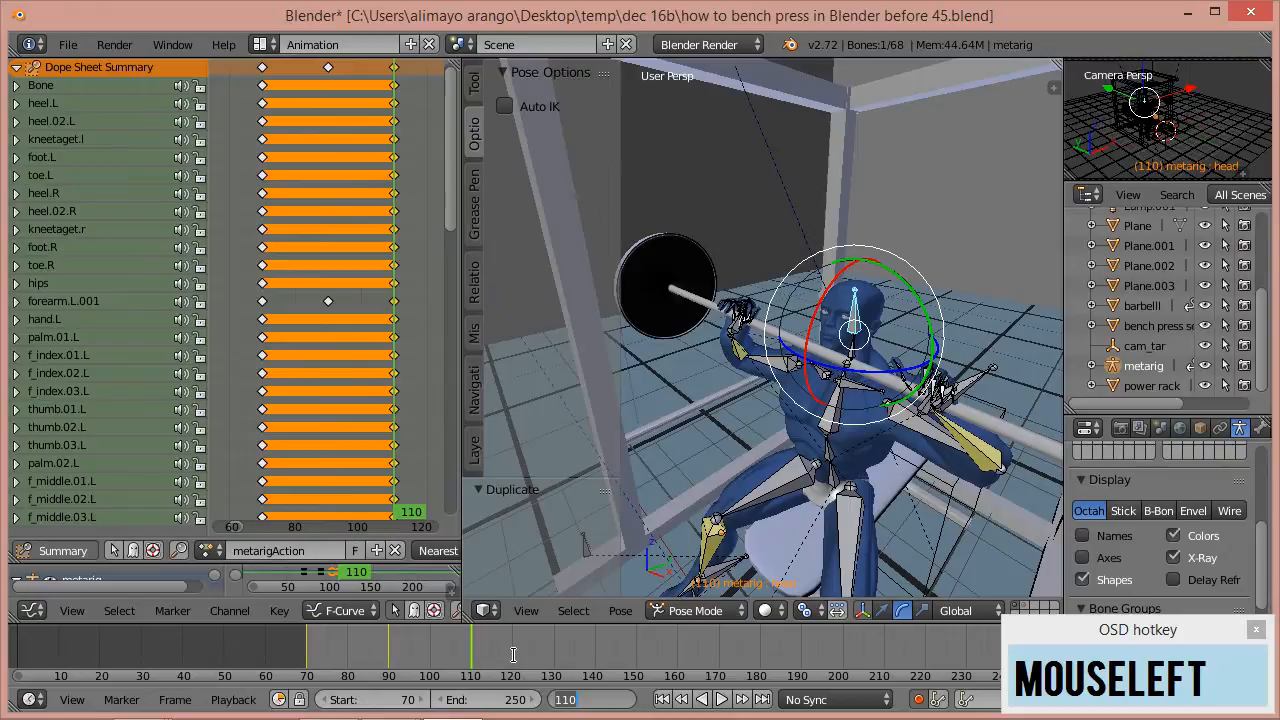
text(70)
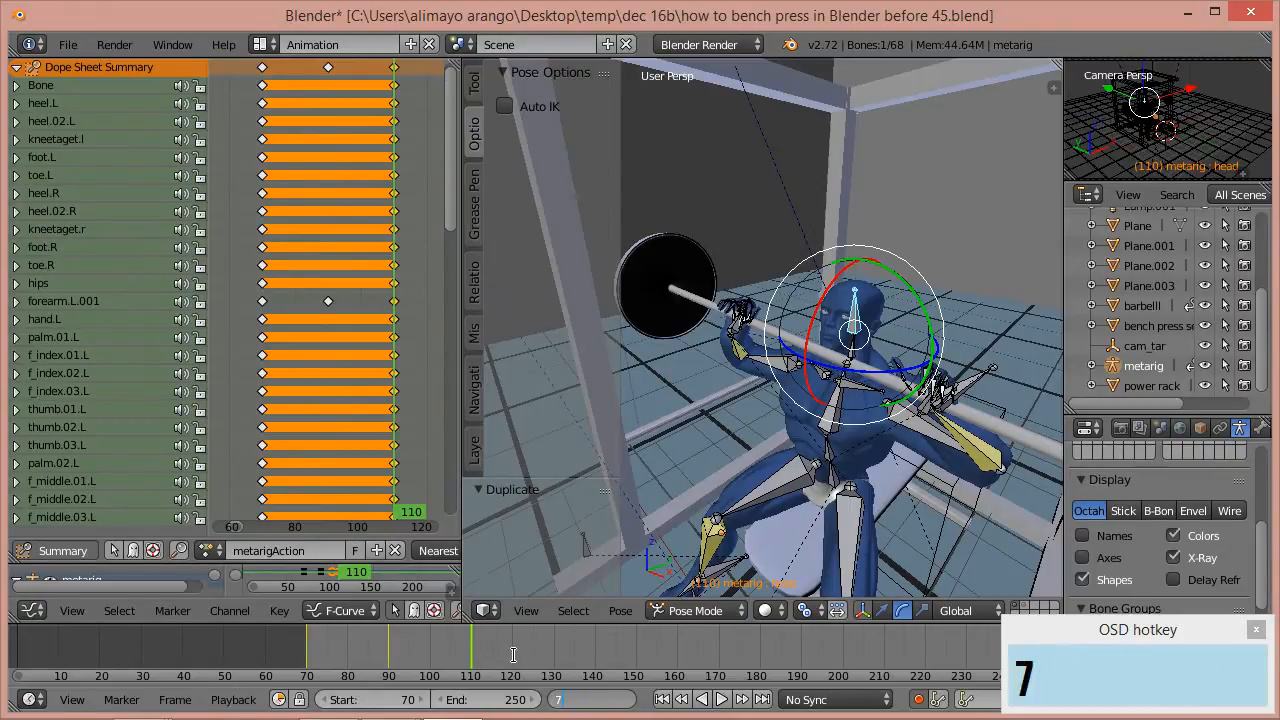
click(540, 640)
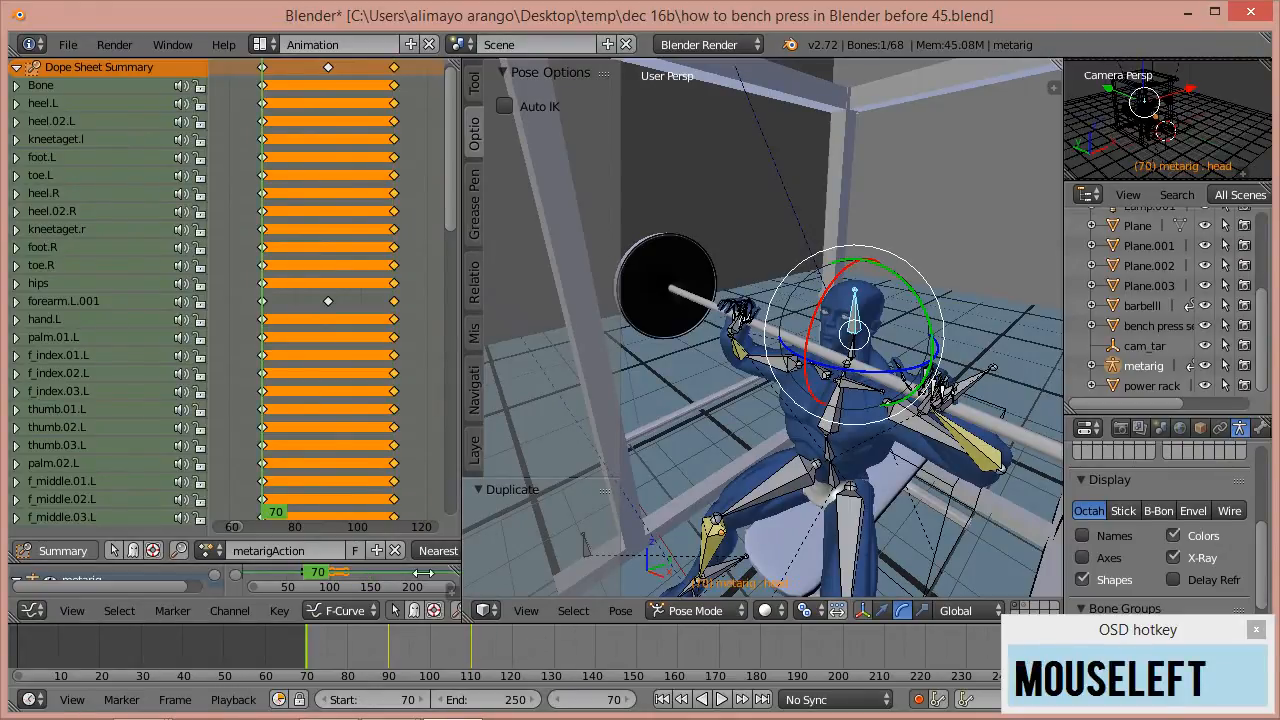
right_drag(310, 645, 472, 684)
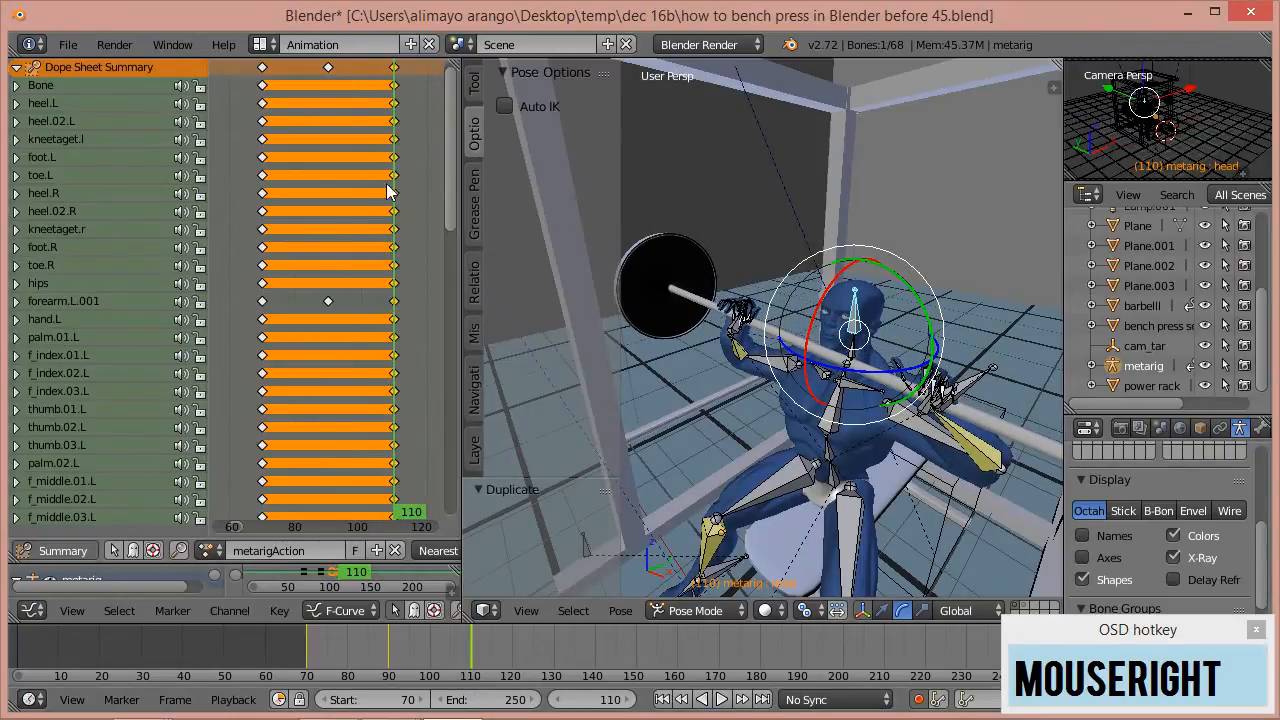
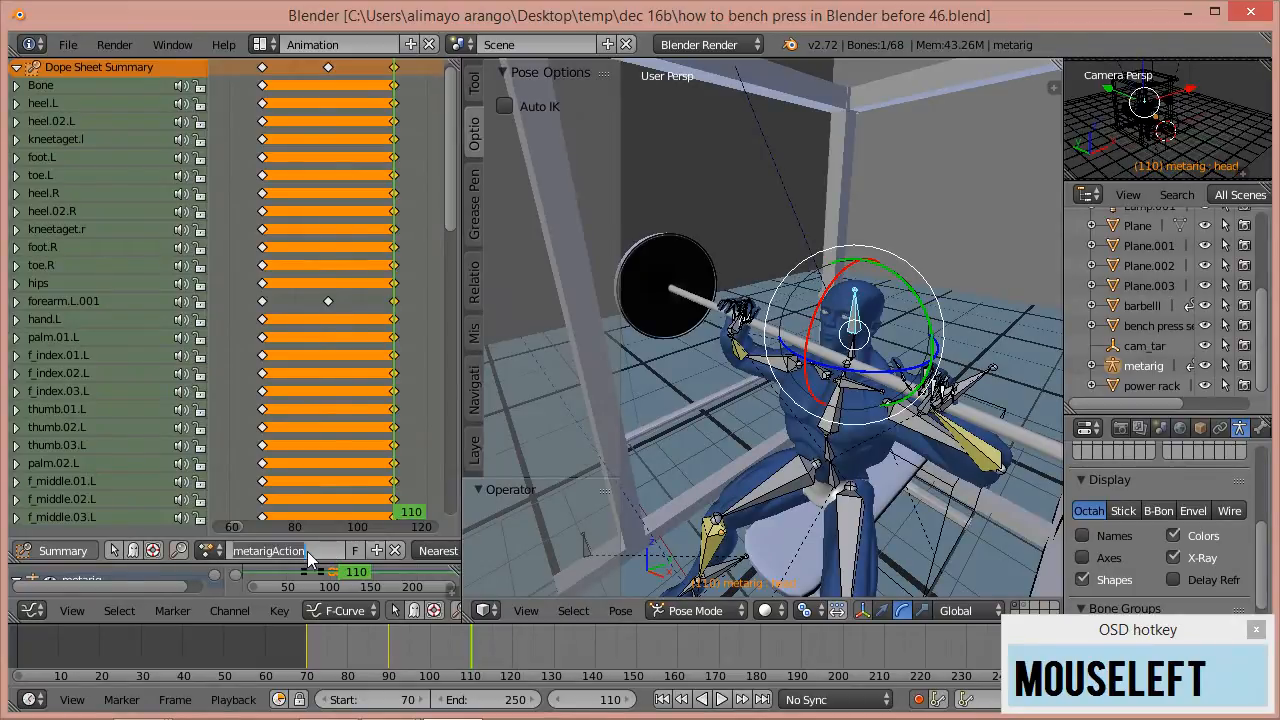
- Rename the rig's action to "military press" and give it a fake user so it is kept with the file
text(mil)
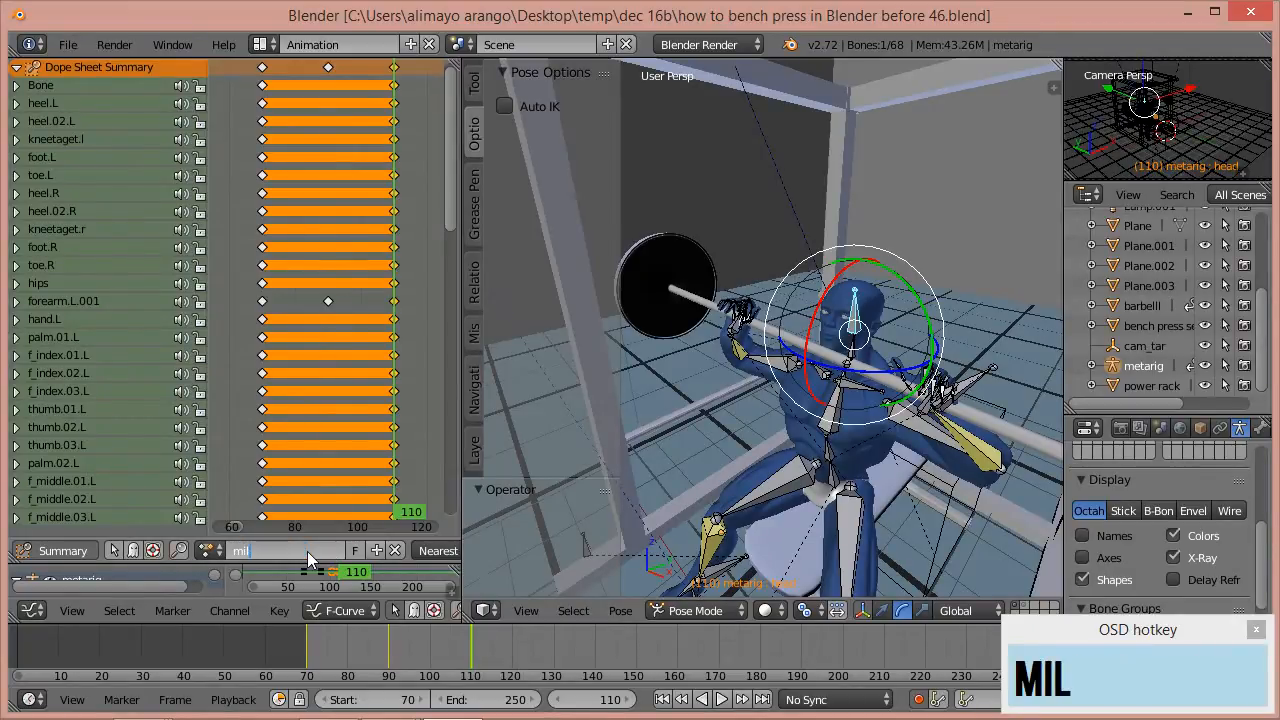
text(itary press)
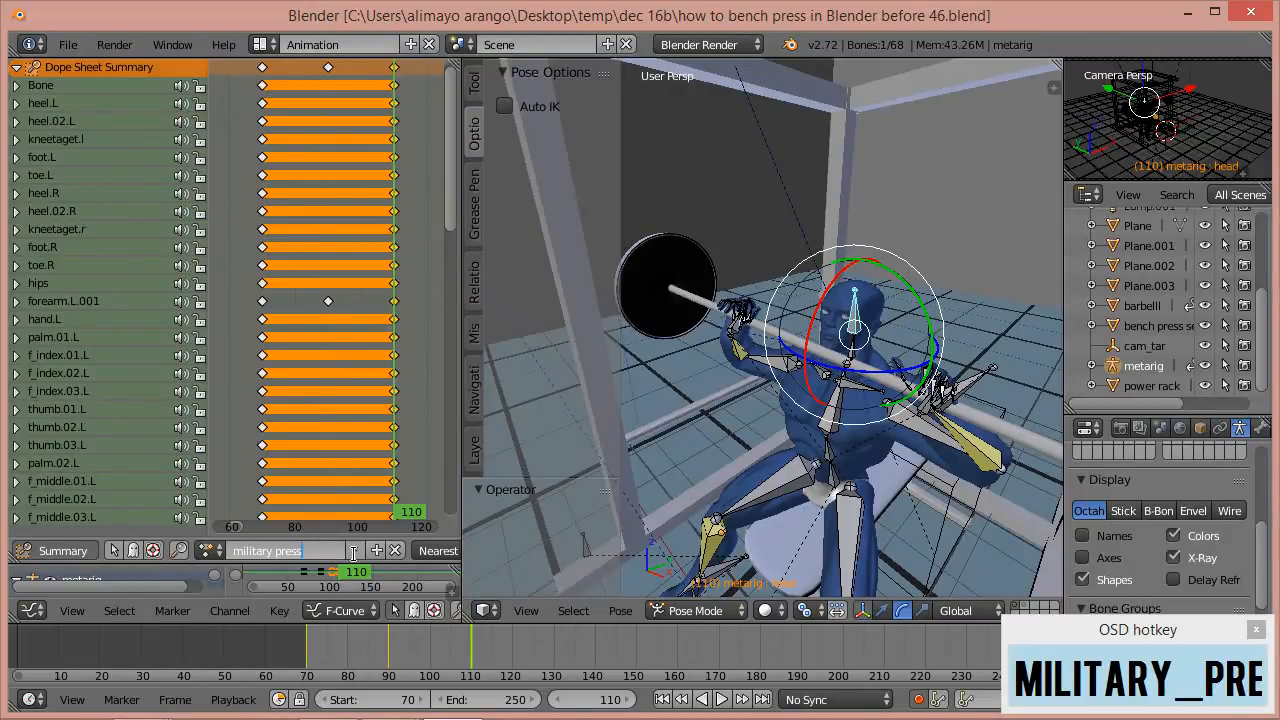
click(262, 615)
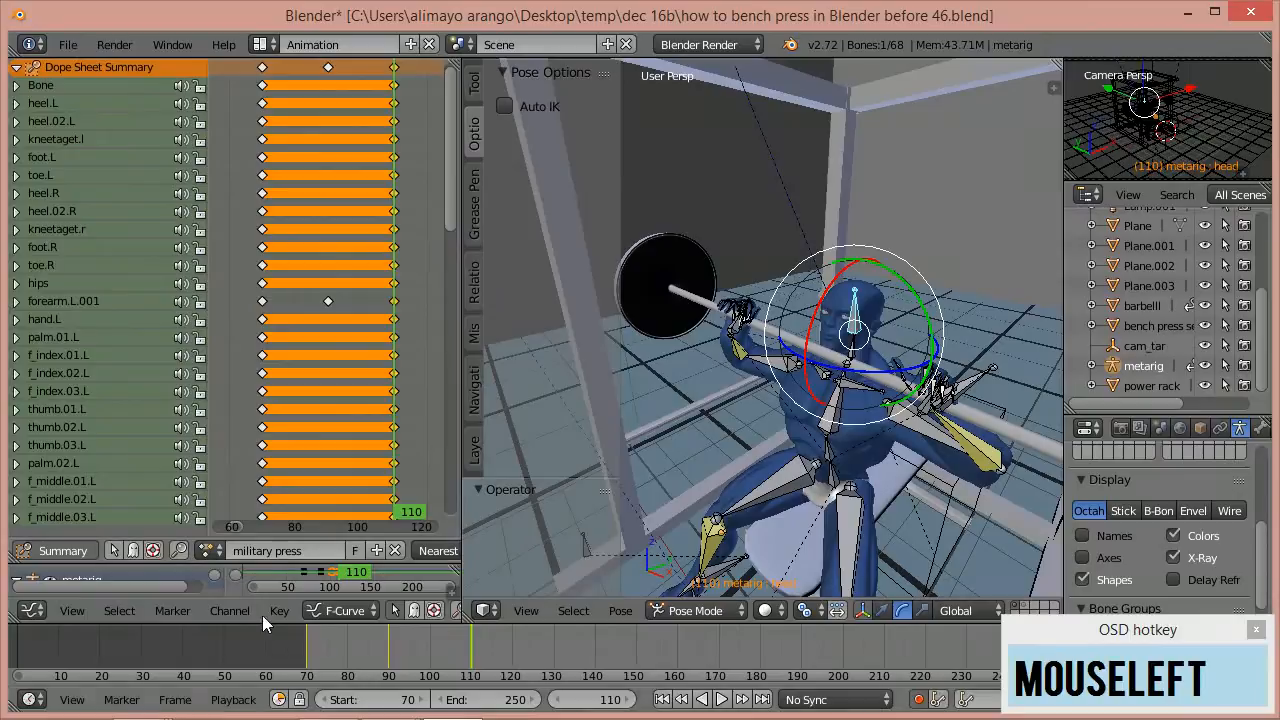
click(356, 551)
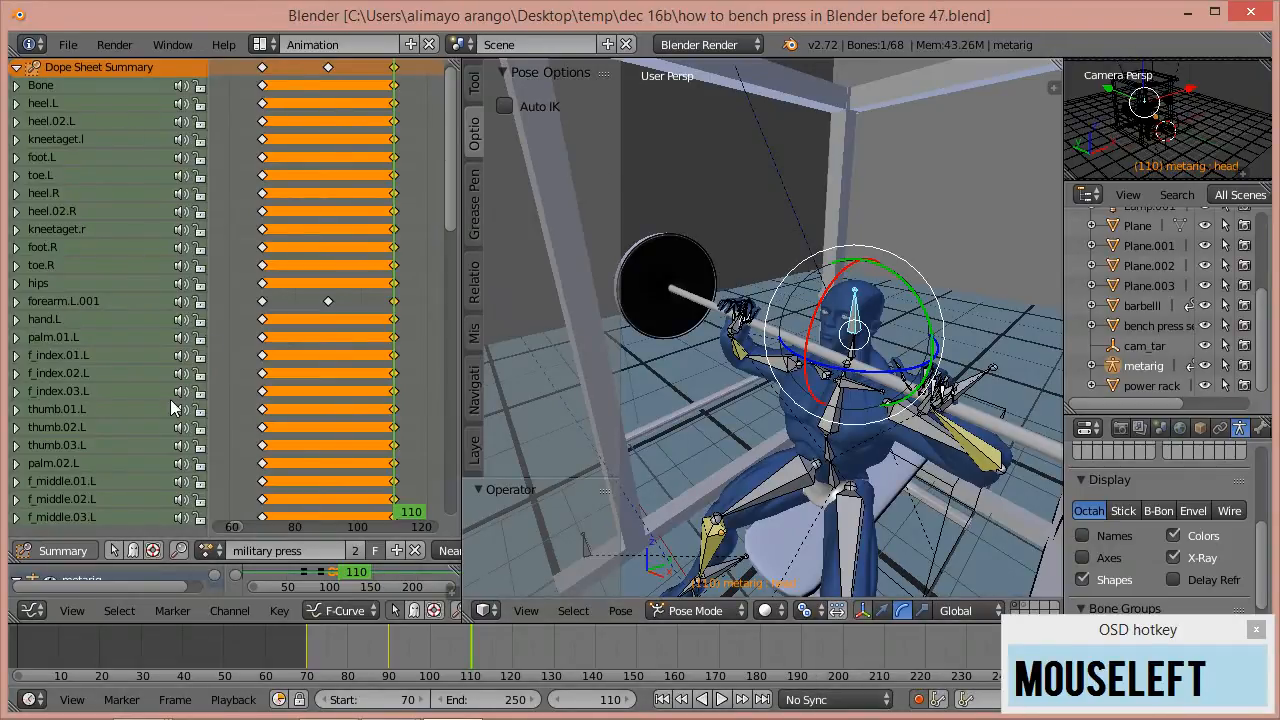
- Unlink the military press action, assign the stored bench press action to the rig and scrub through the motion to frame 195
click(414, 548)
click(155, 551)
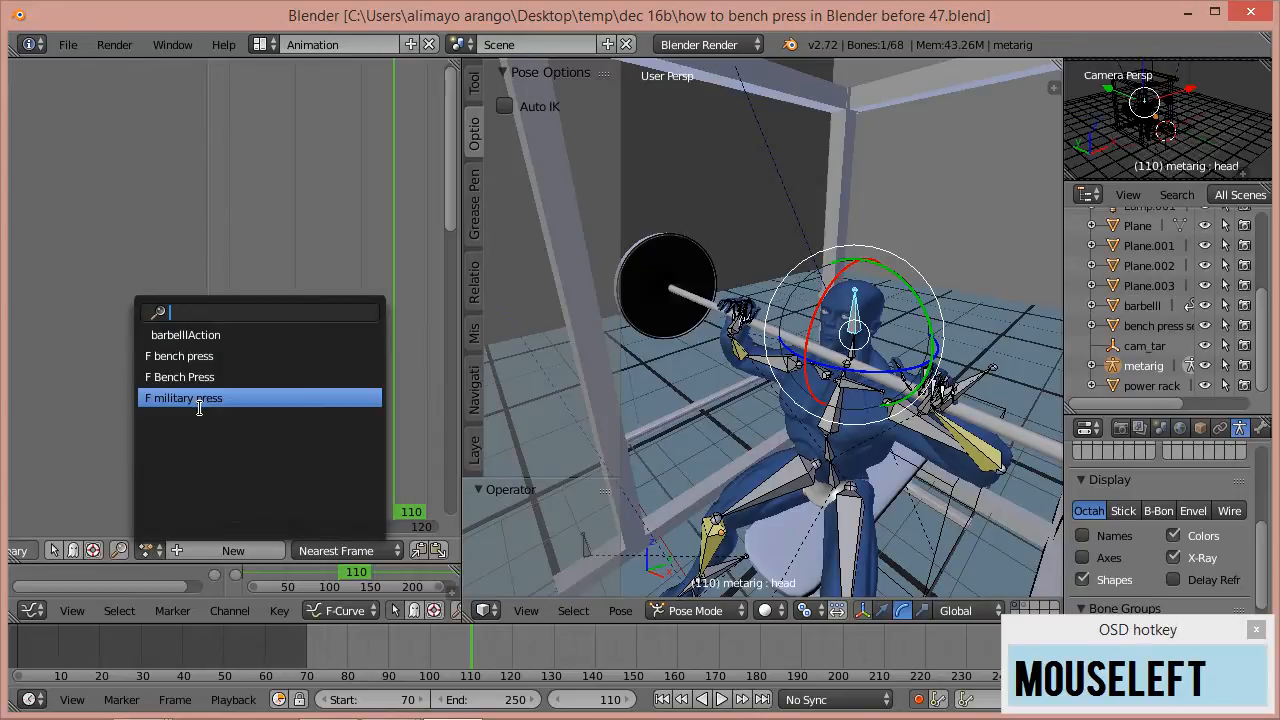
click(207, 356)
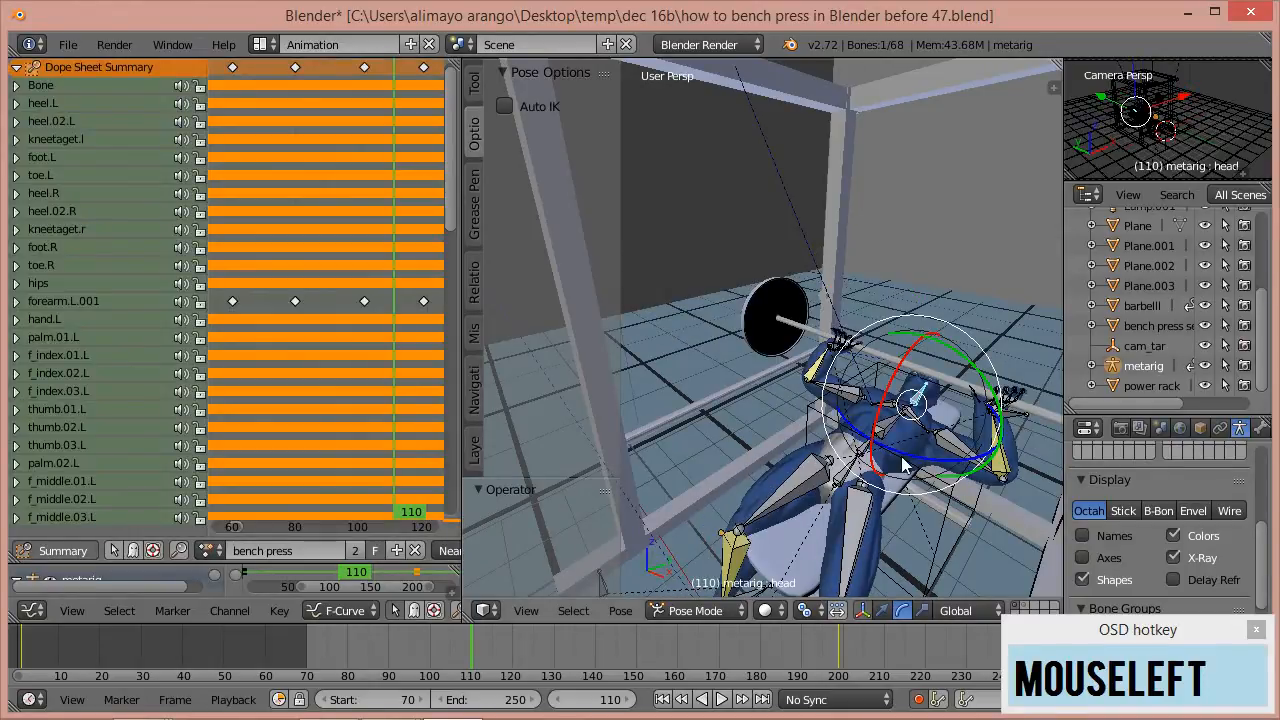
right_drag(378, 645, 830, 648)
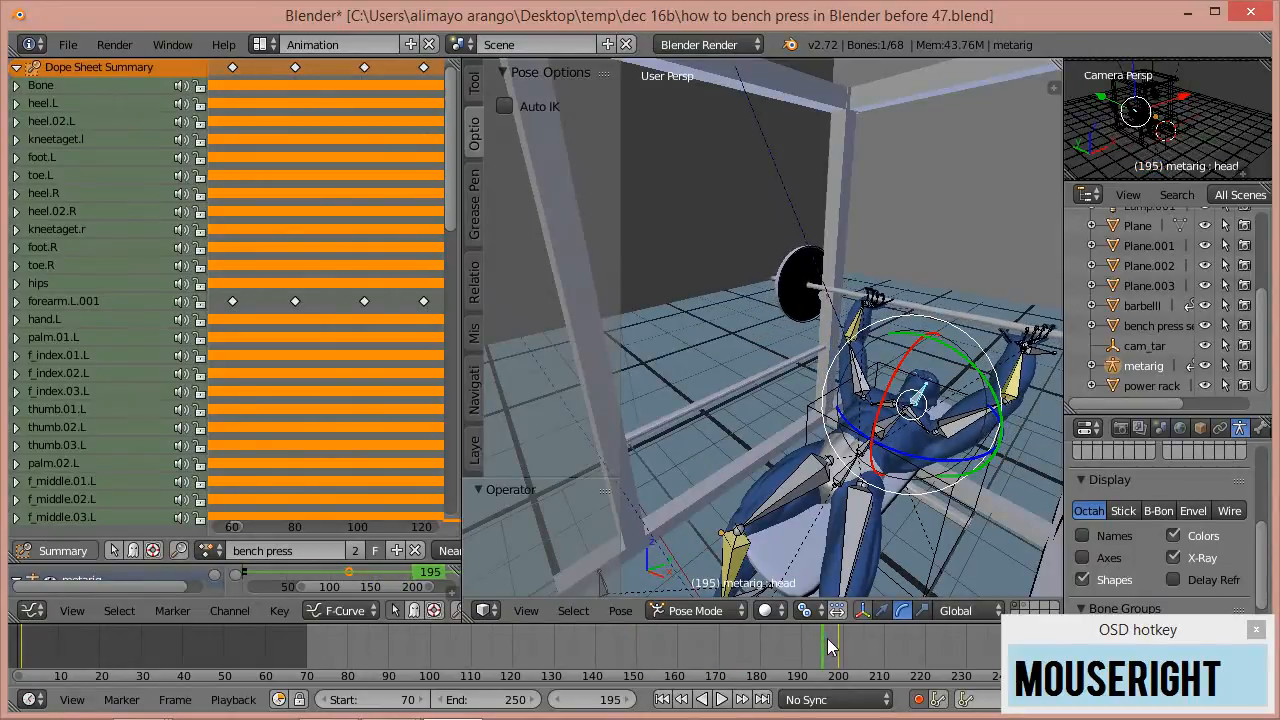
- Turn off automatic keyframing and set the animation's start frame to 1, returning the playhead to that frame
click(918, 700)
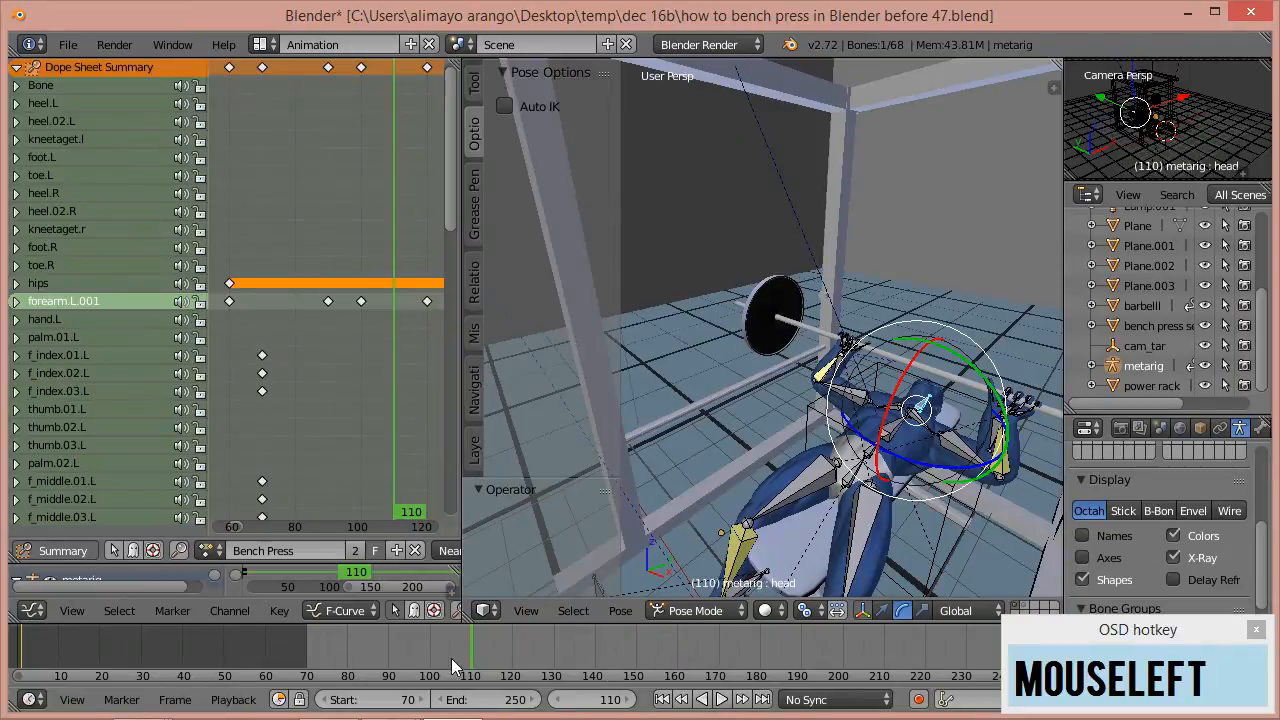
click(401, 703)
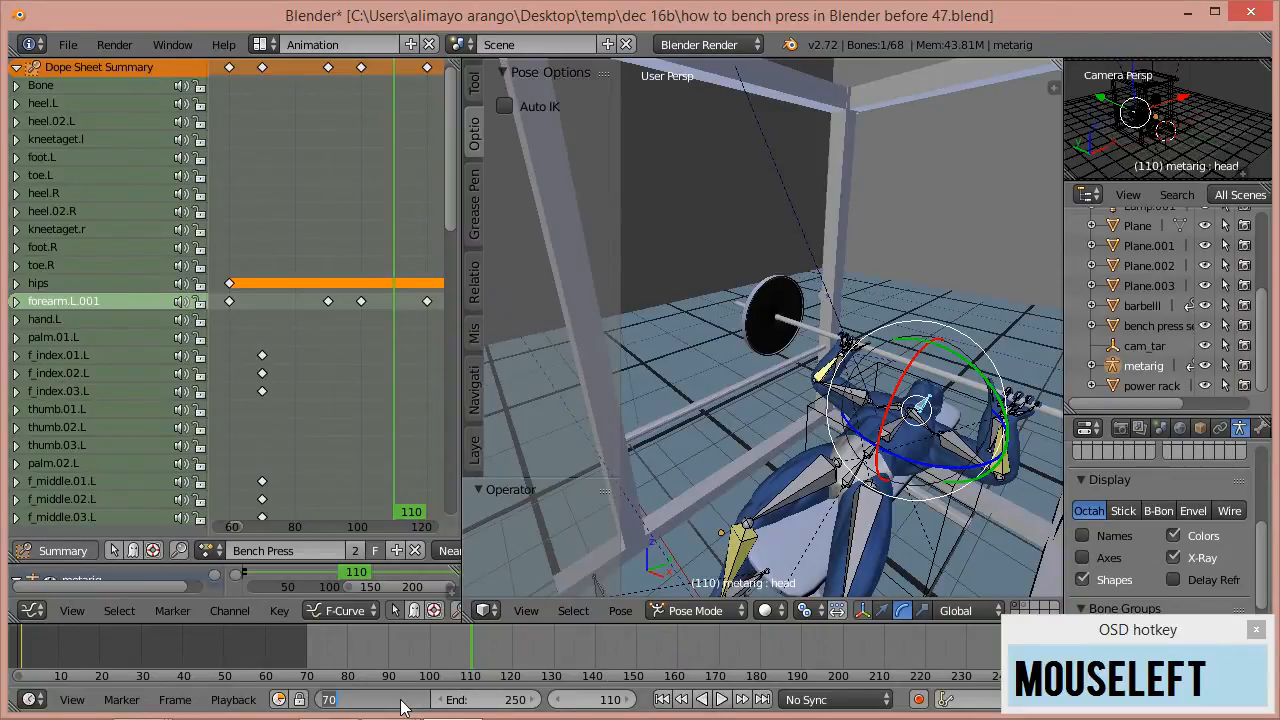
text(1)
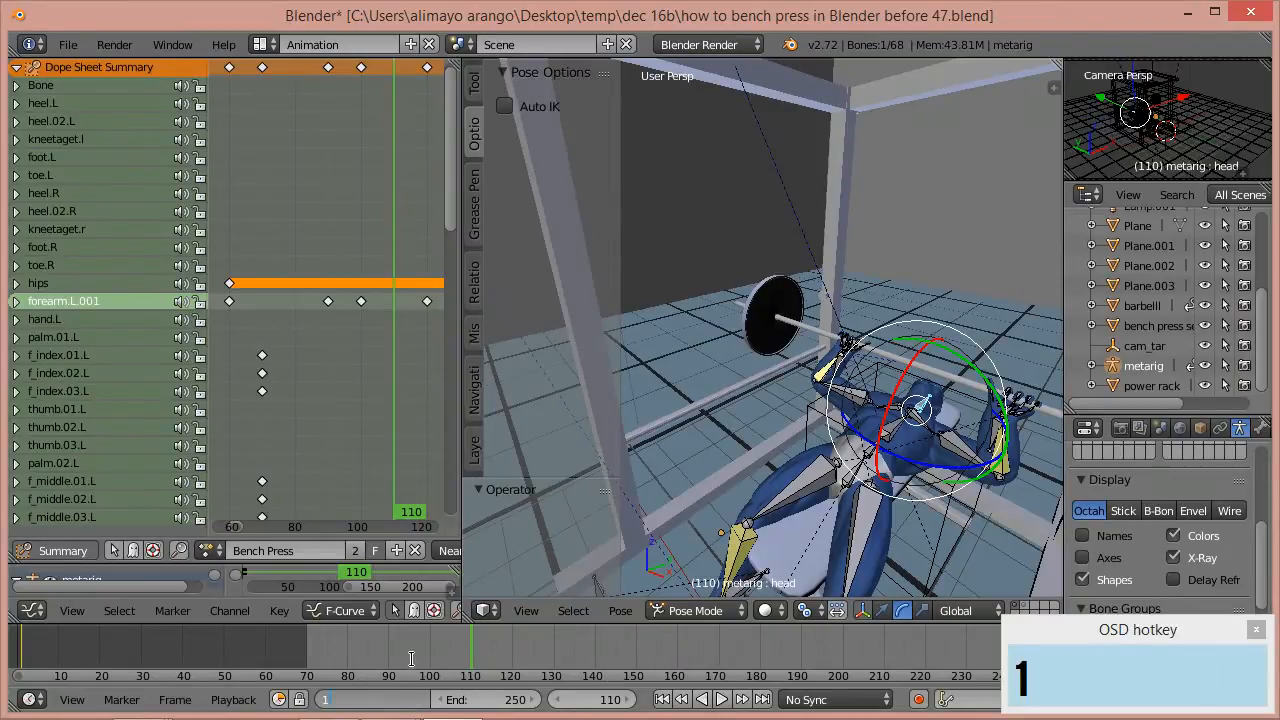
click(408, 662)
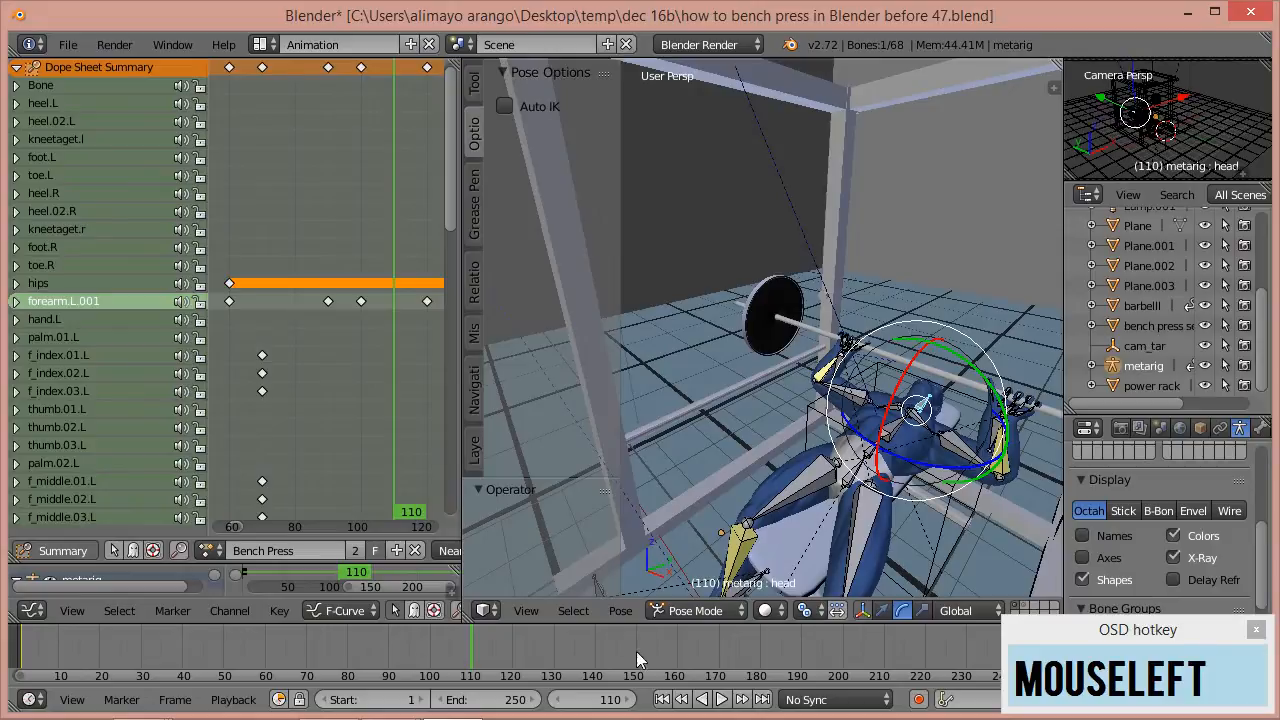
click(661, 699)
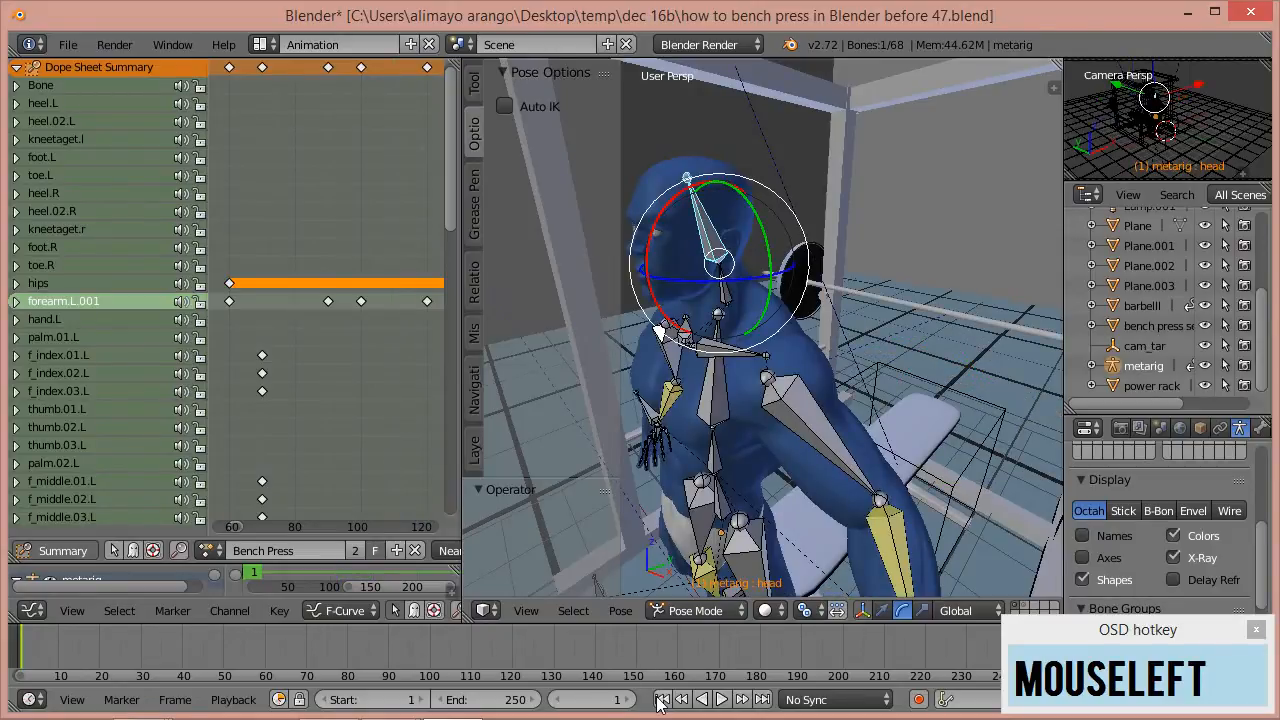
- Examine the figure's standing pose at frame 1 relative to the power rack, bench and barbell
scroll(719, 499, down, 3)
middle_drag(700, 493, 866, 502)
scroll(870, 501, up, 2)
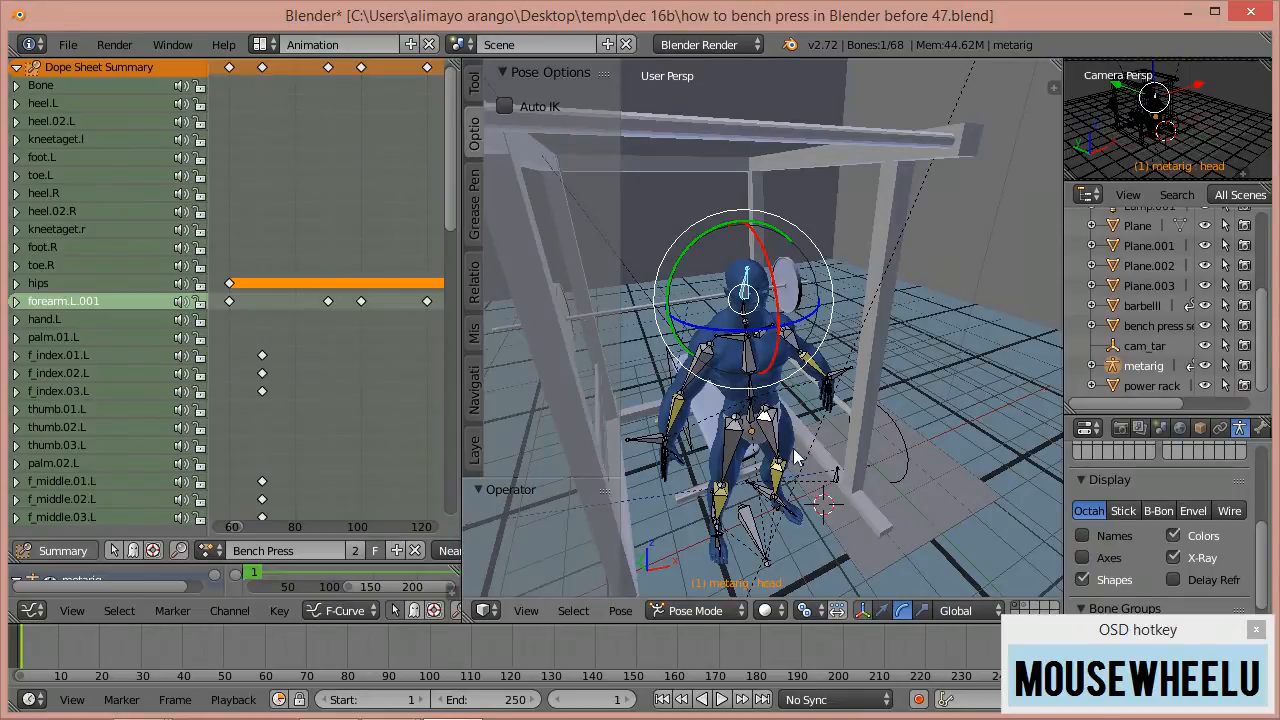
shift+middle_drag(785, 460, 818, 451)
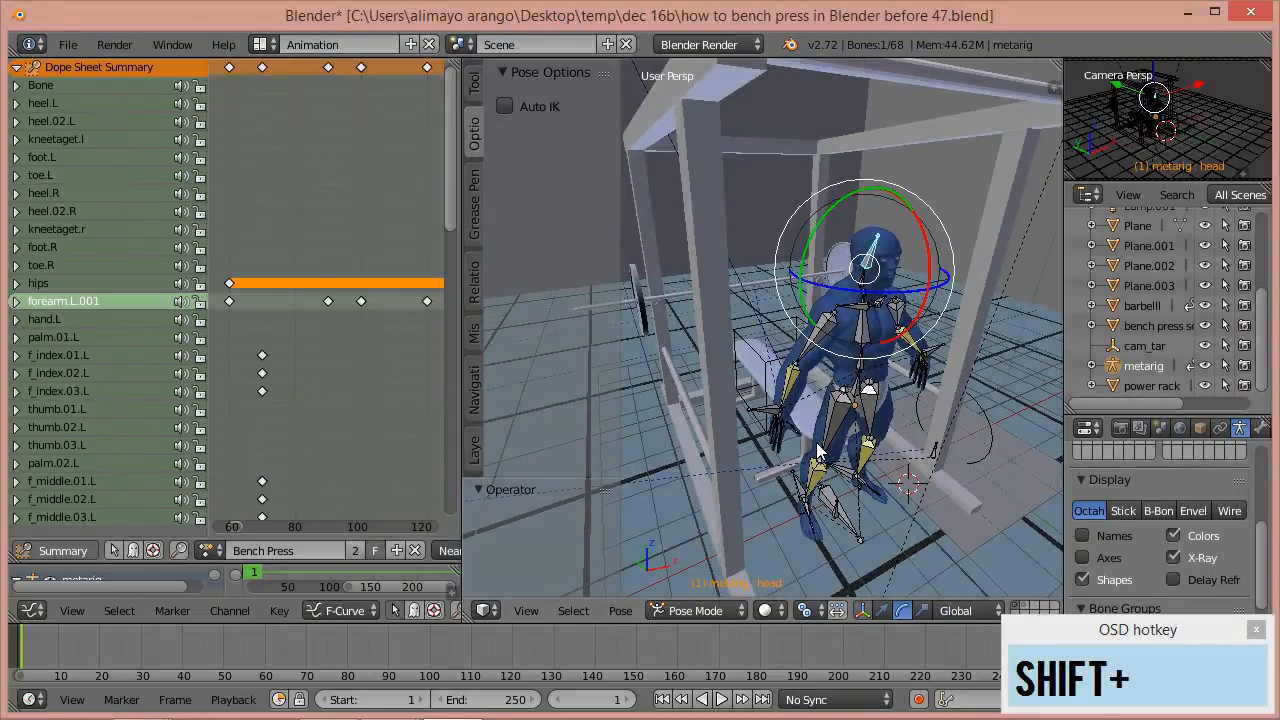
scroll(502, 121, up, 1)
scroll(440, 85, down, 1)
scroll(385, 42, up, 1)
scroll(385, 43, down, 1)
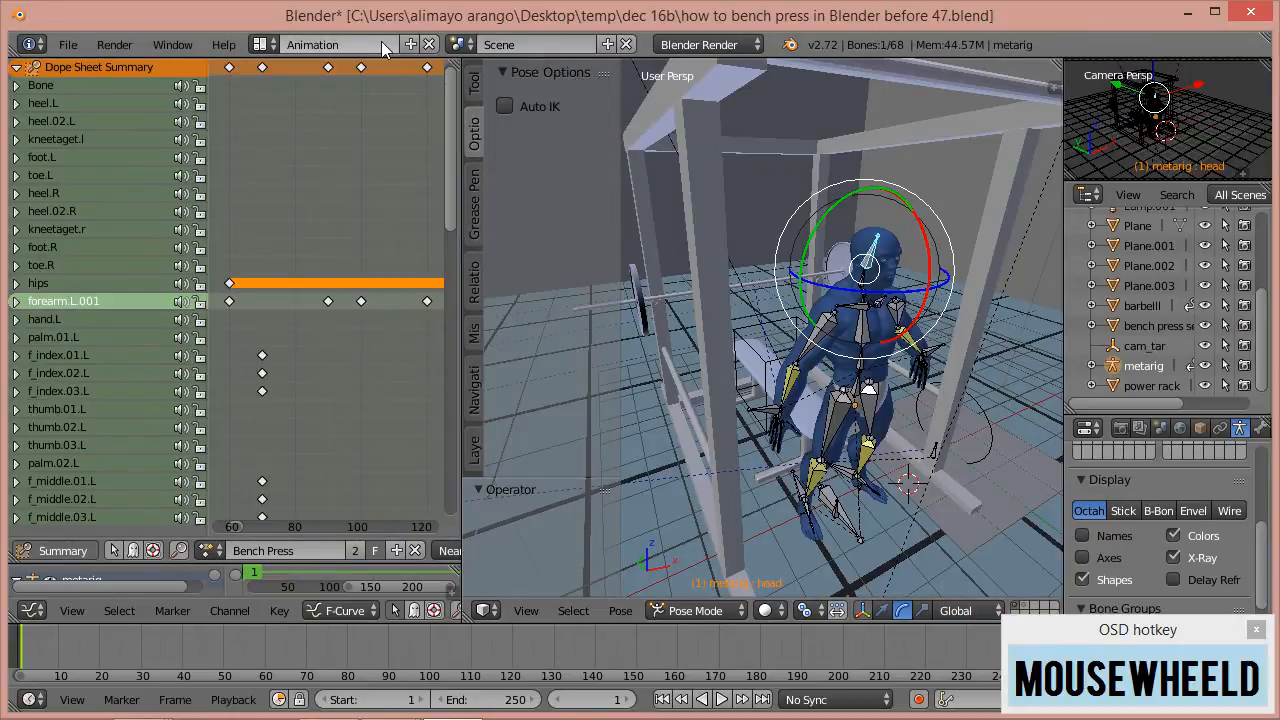
scroll(274, 50, up, 1)
- Switch the screen layout from Animation to Default, keeping the figure and the power rack in view
click(272, 50)
scroll(278, 72, down, 1)
scroll(278, 74, up, 1)
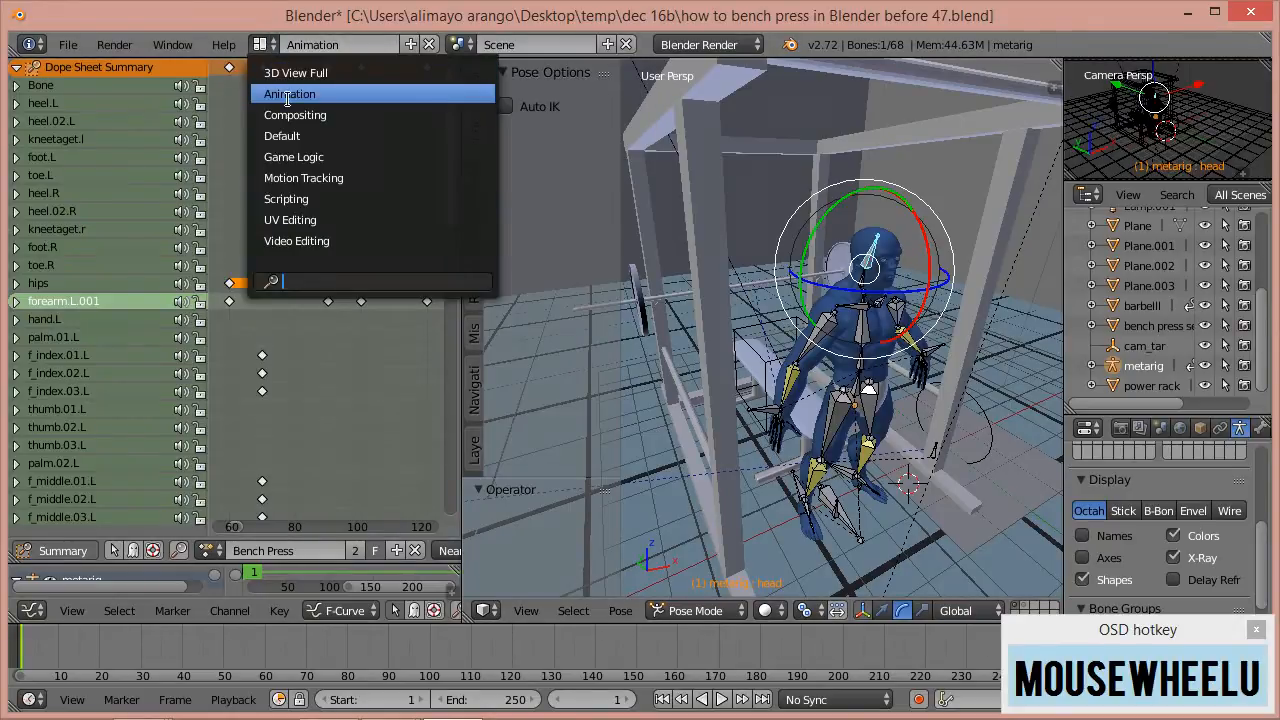
click(282, 136)
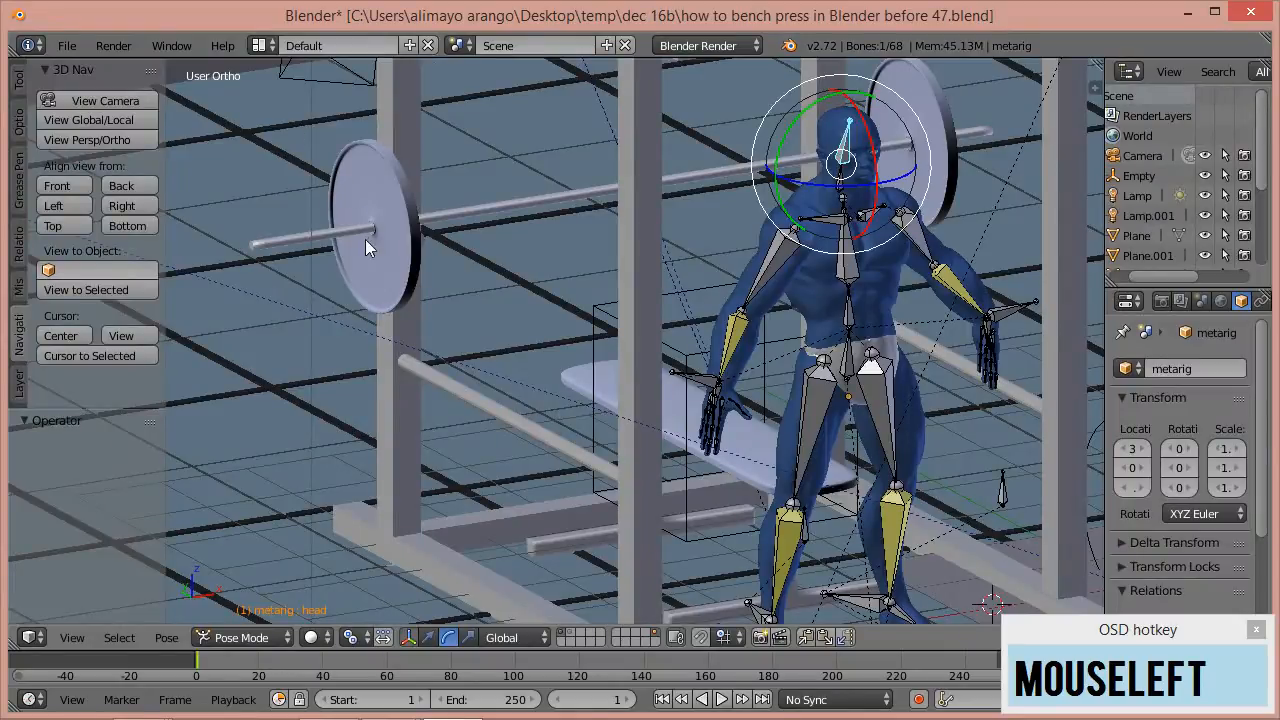
scroll(430, 298, down, 1)
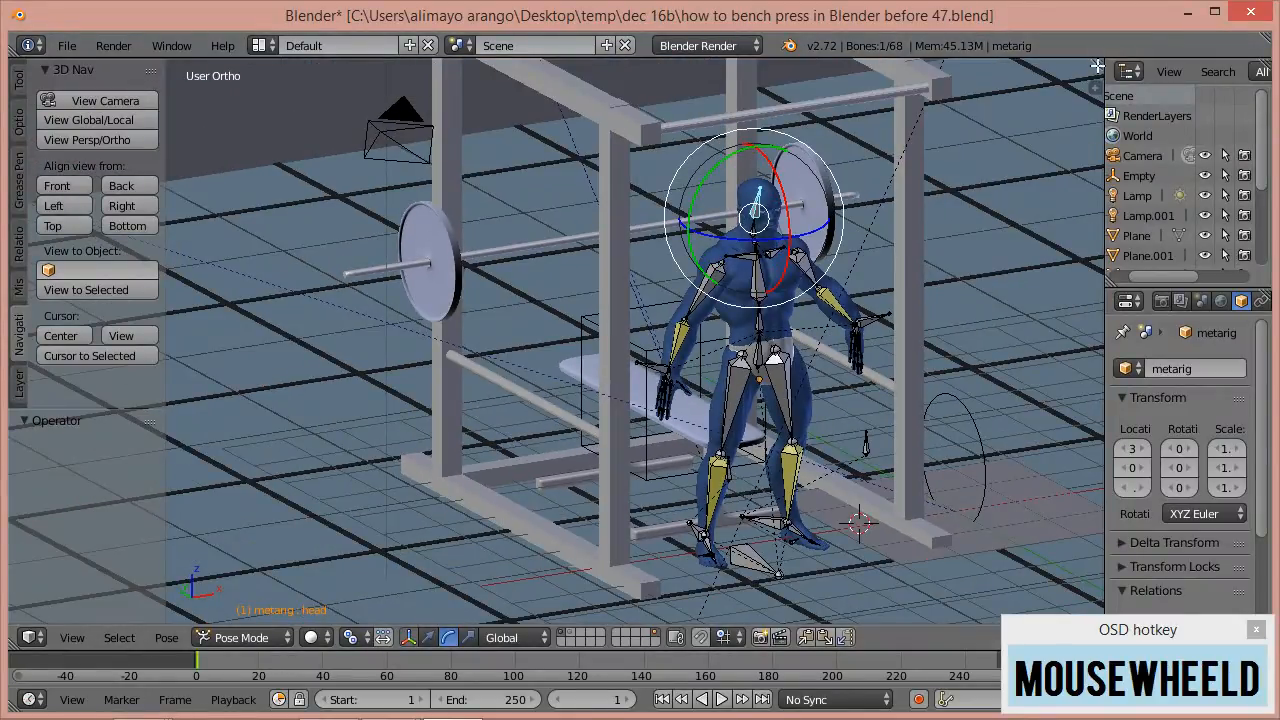
- Split the 3D view into two side-by-side viewports, showing the camera view with its tool shelf hidden in one of them
drag(1098, 66, 485, 110)
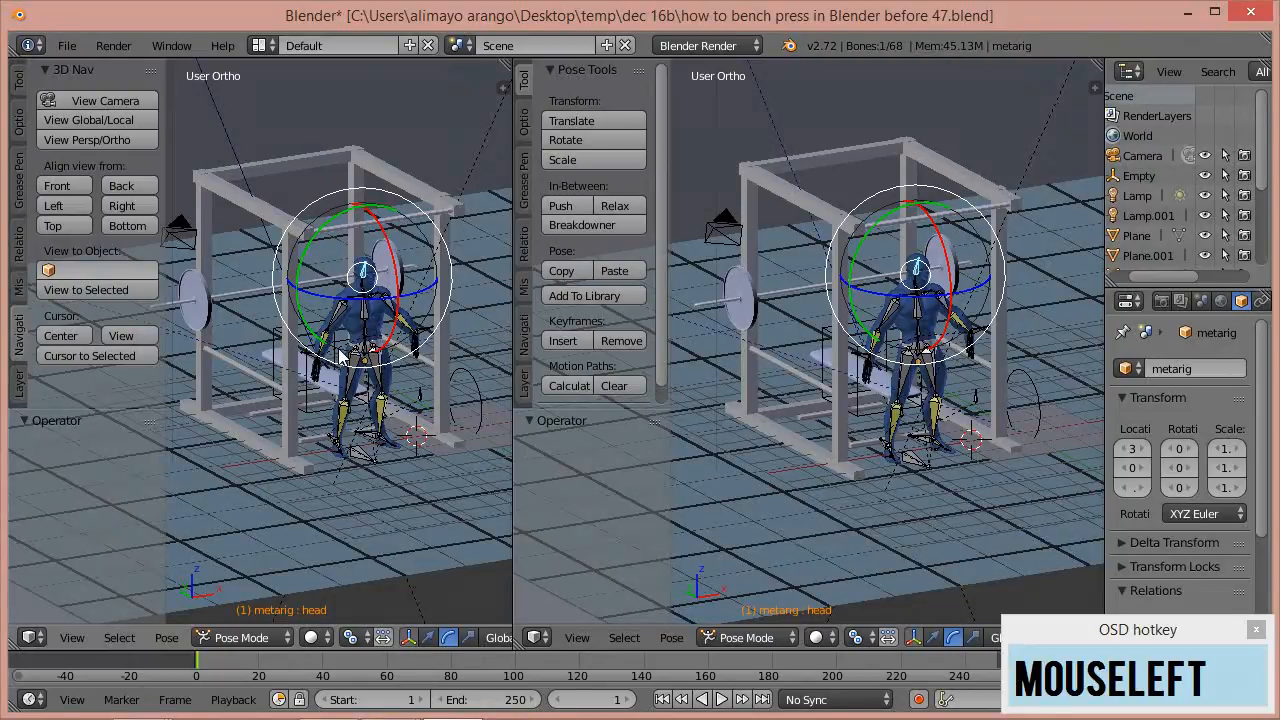
key(KP_0)
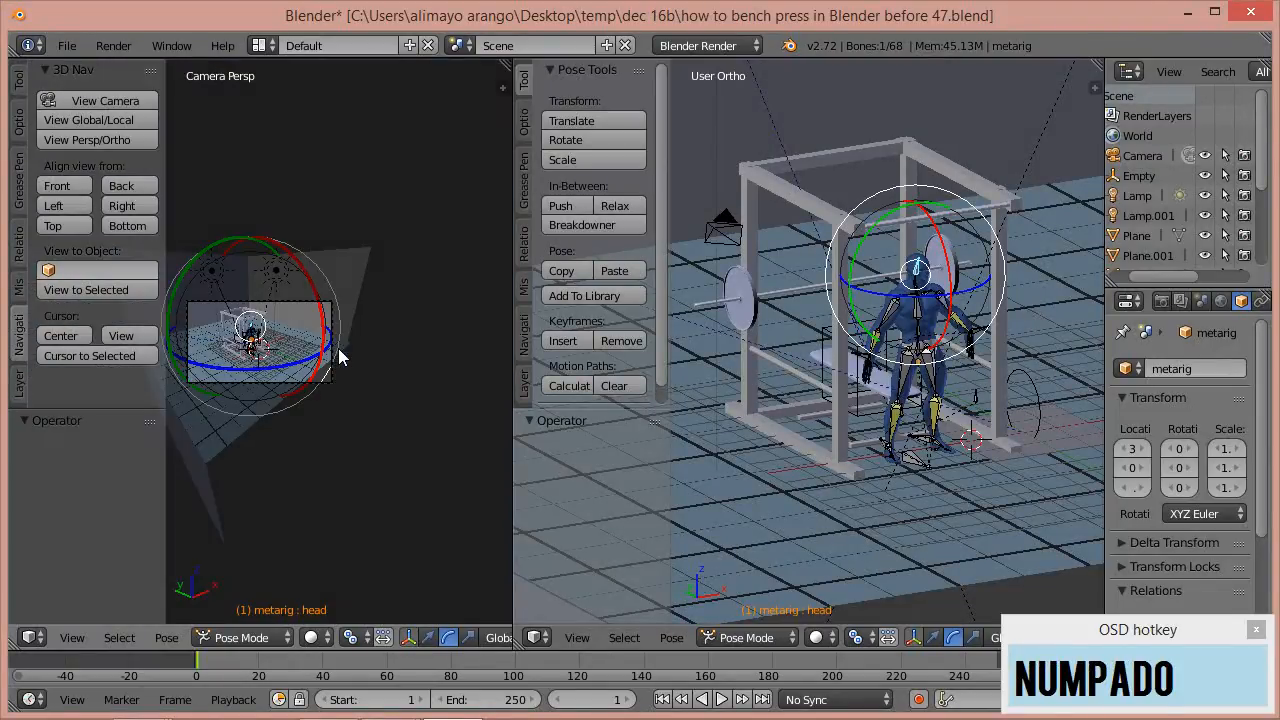
scroll(339, 356, up, 3)
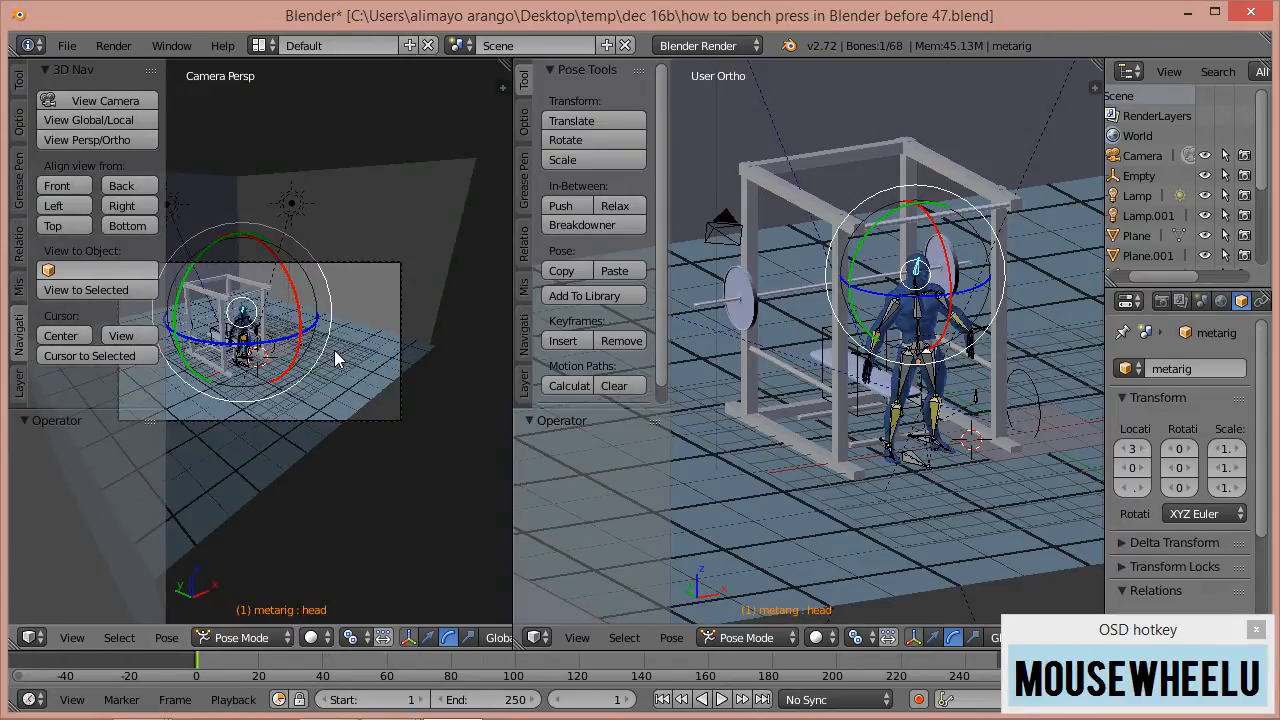
key(t)
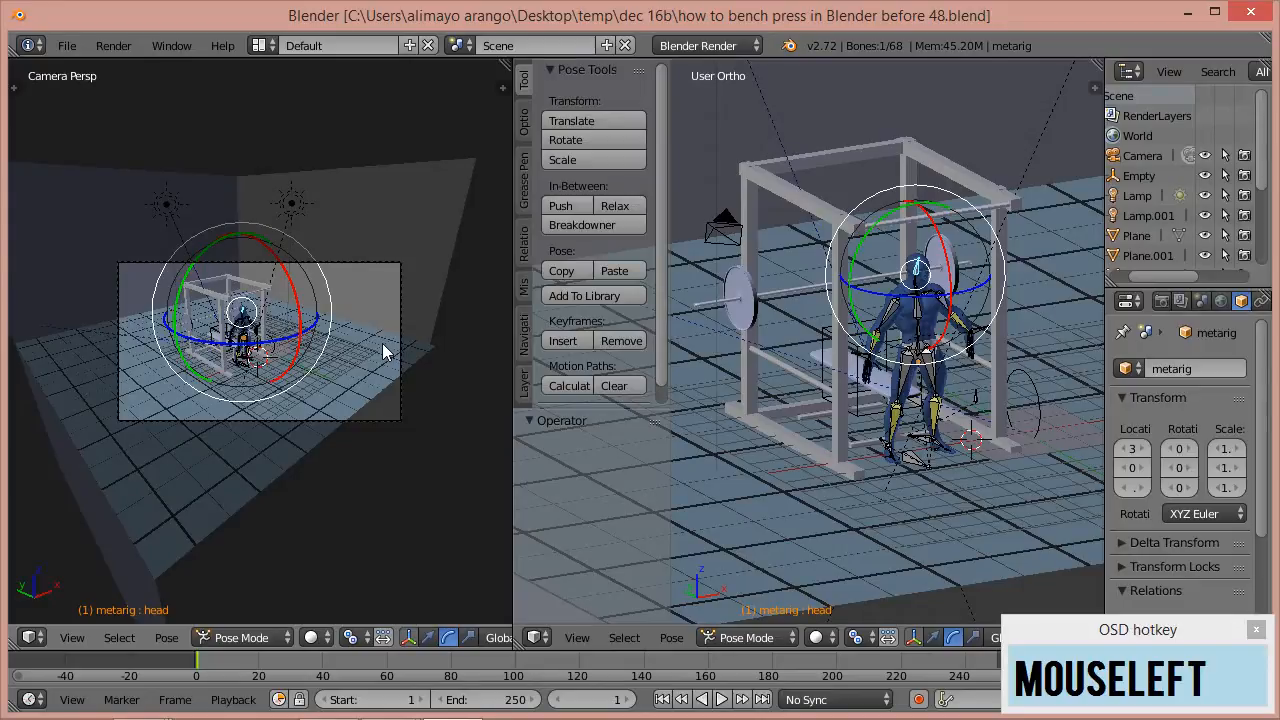
- Enable Lock Camera to View, reframe the camera closer on the figure and power rack, and disable the lock again
key(n)
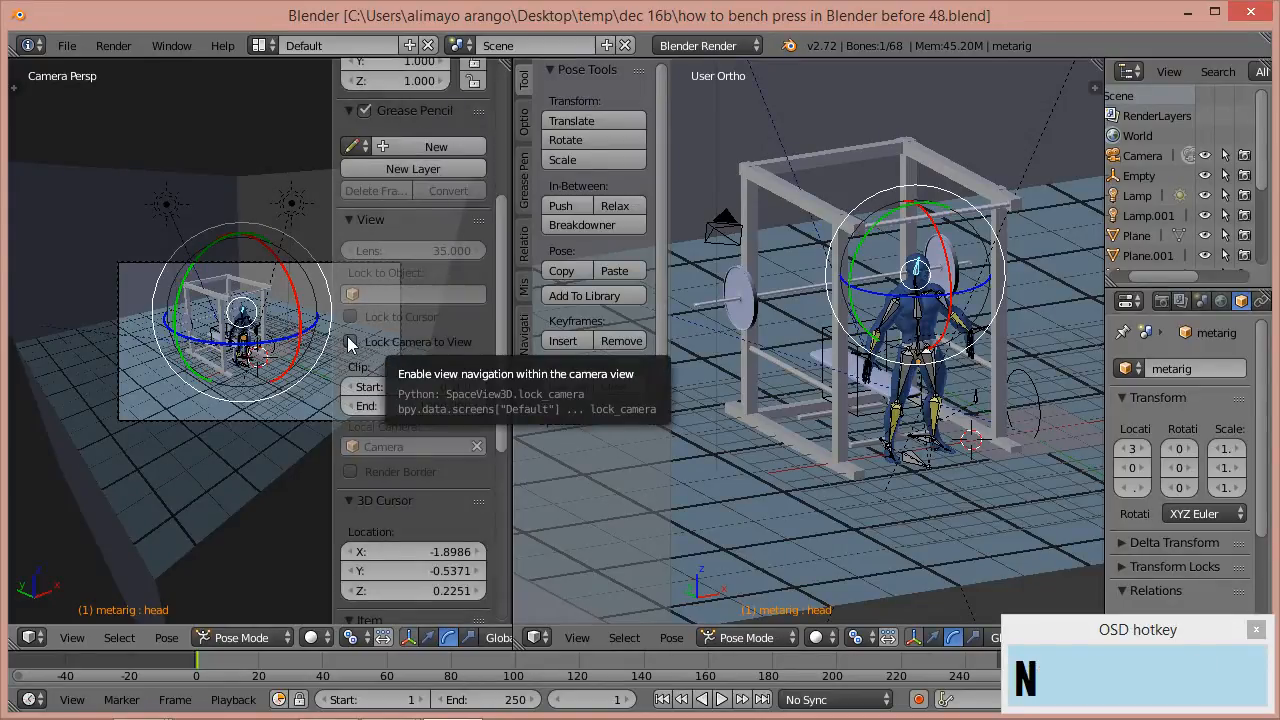
click(350, 342)
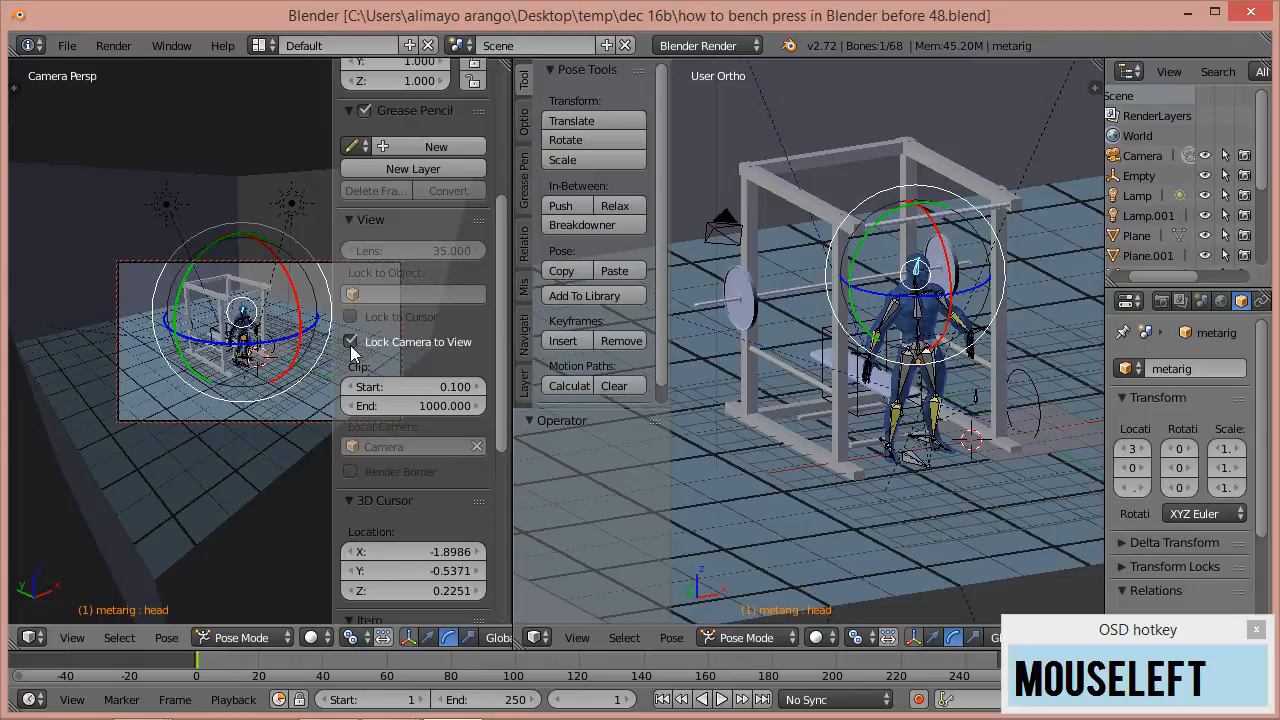
scroll(255, 343, up, 4)
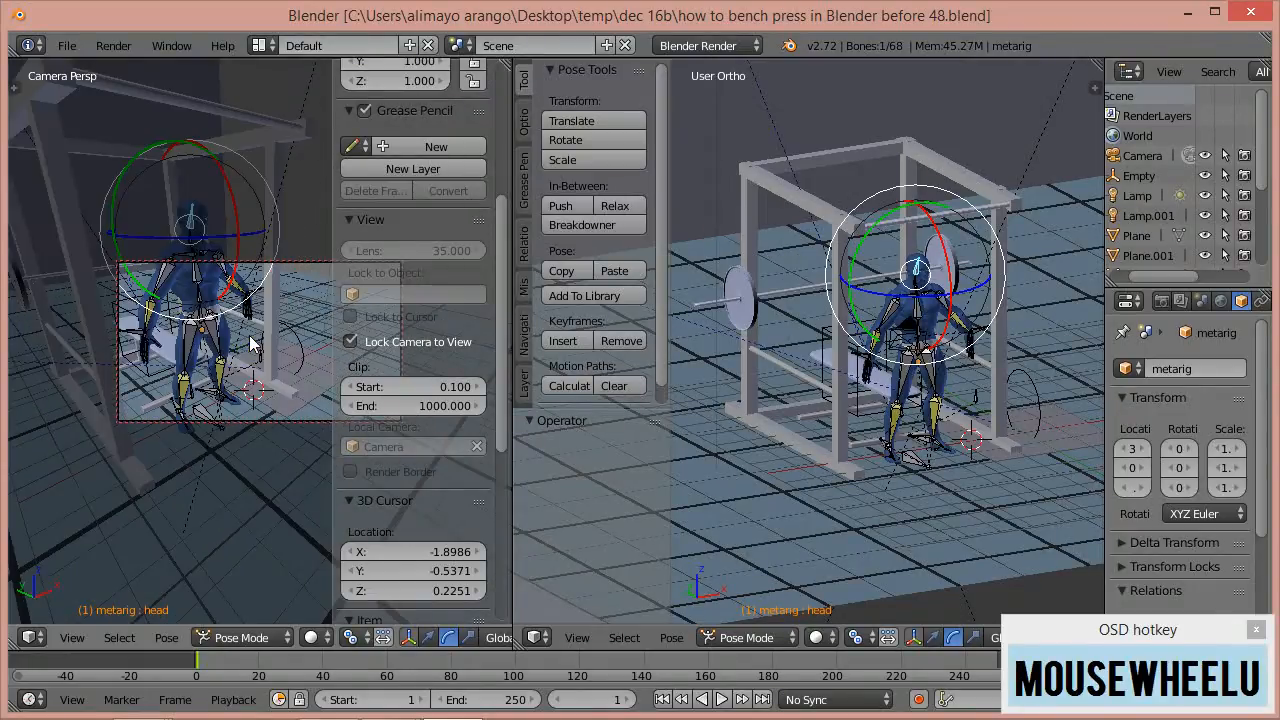
scroll(255, 343, down, 2)
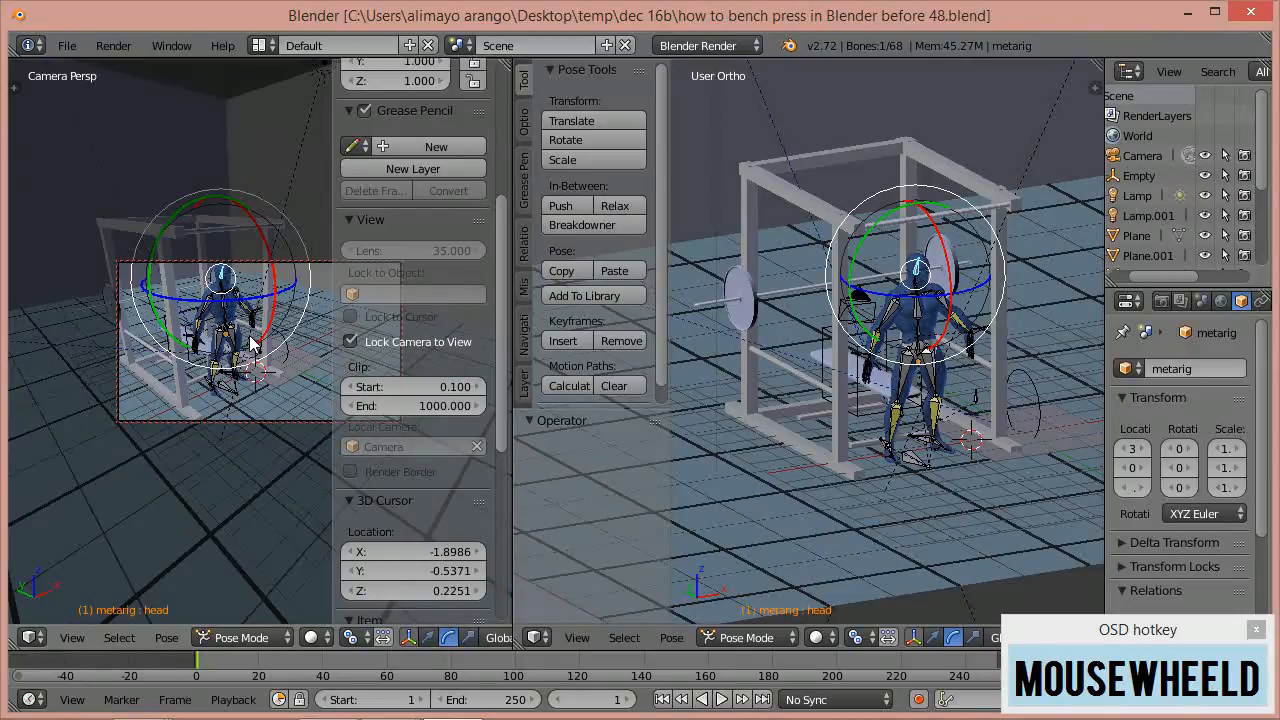
shift+scroll(258, 346, up, 1)
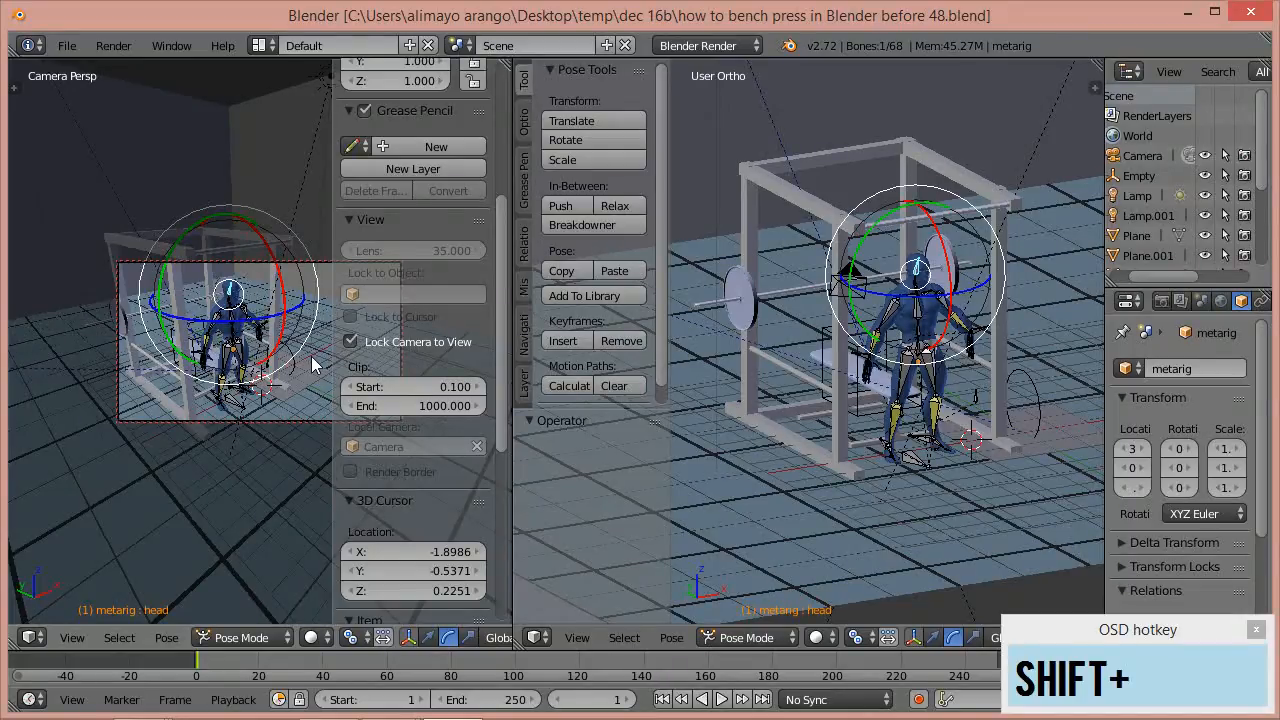
middle_drag(250, 365, 265, 365)
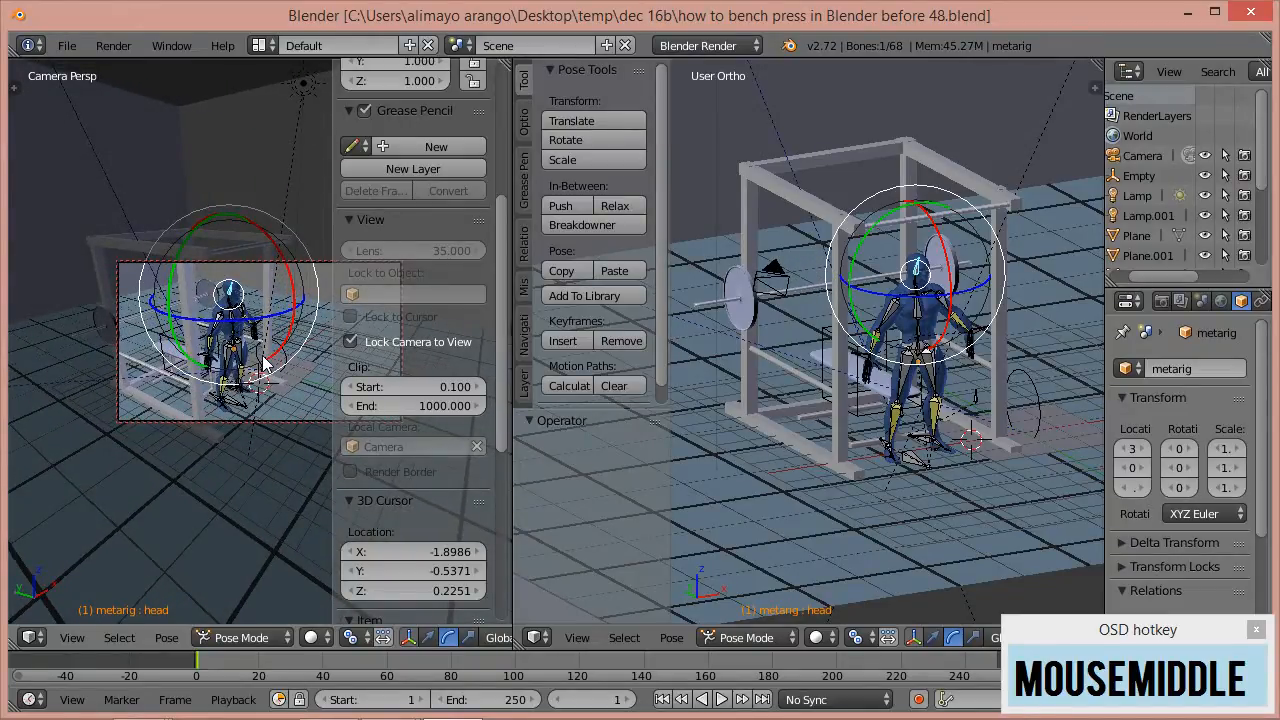
mouse_move(247, 350)
shift+middle_down()
mouse_move(268, 354)
mouse_move(253, 350)
shift+middle_up()
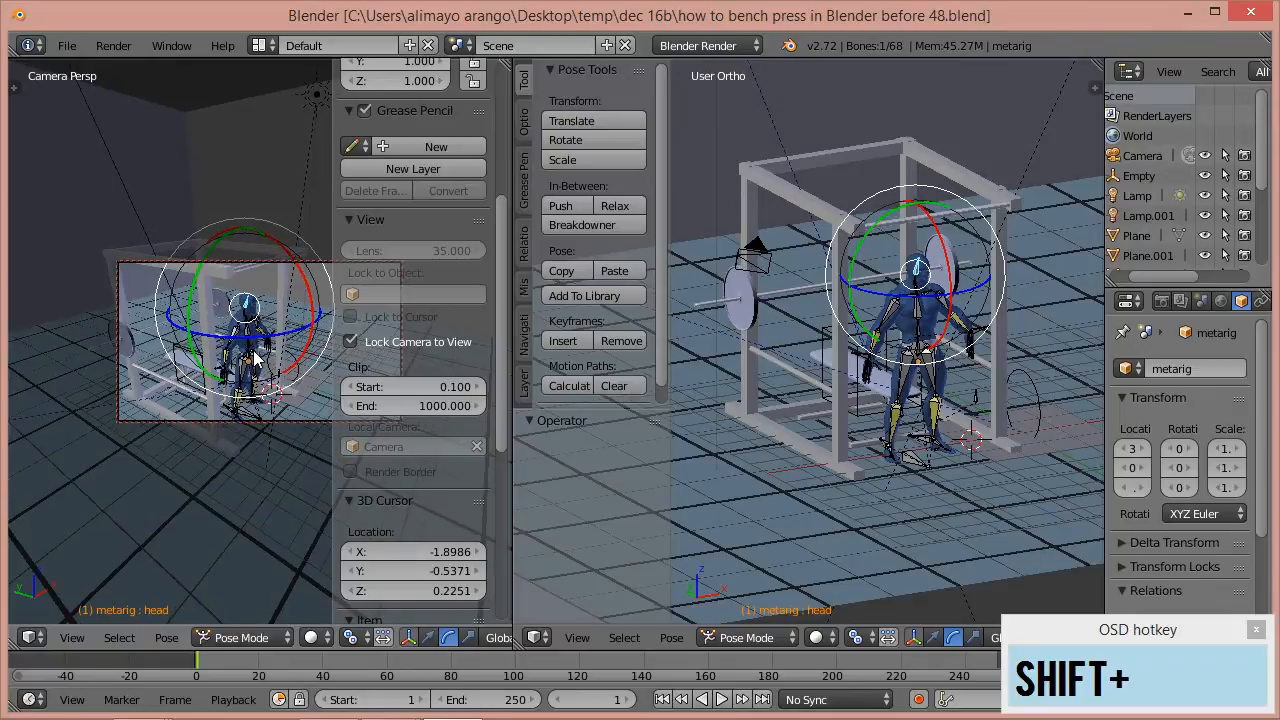
click(350, 340)
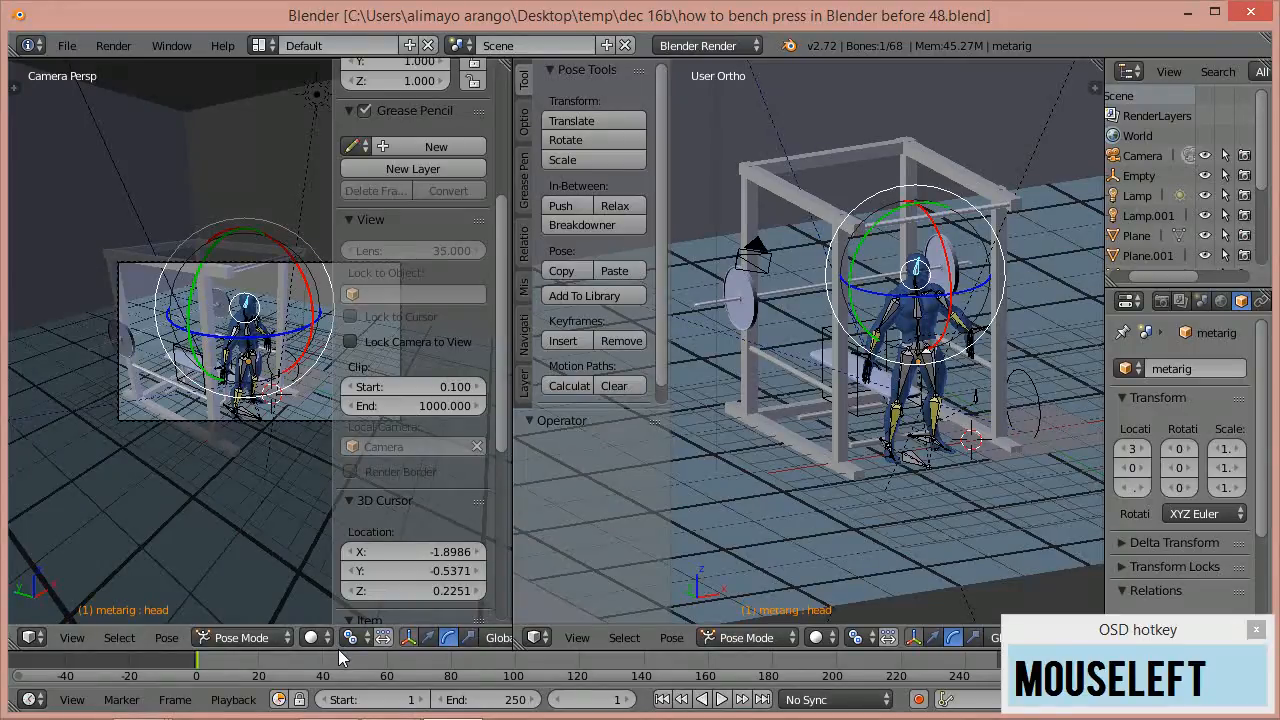
- Enlarge the timeline area and add a marker at frame 1 named "standing"
drag(338, 649, 346, 618)
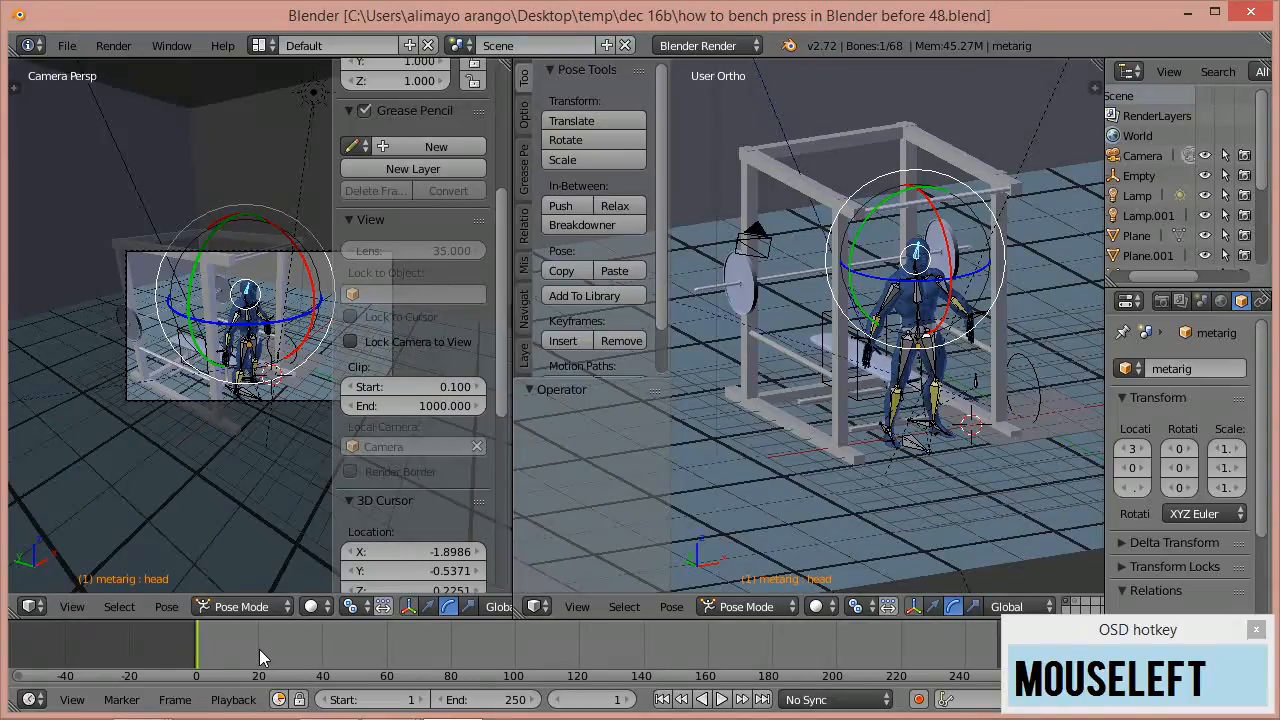
key(m)
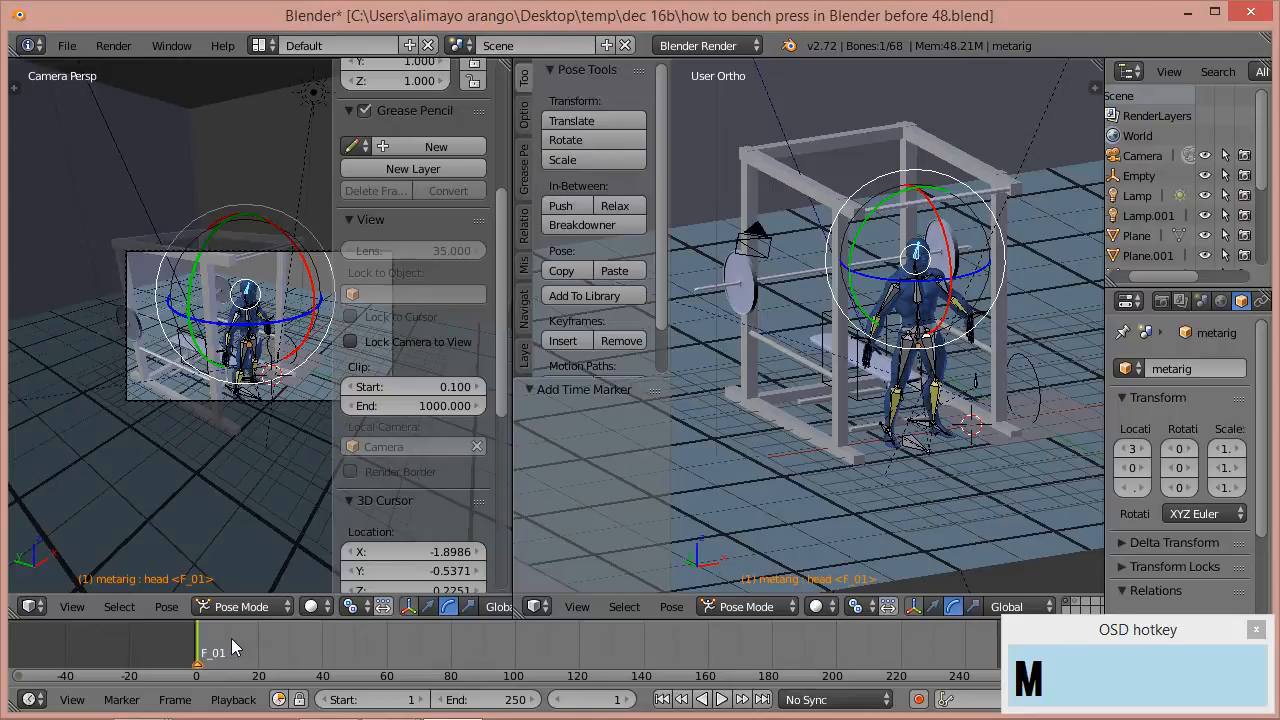
click(124, 699)
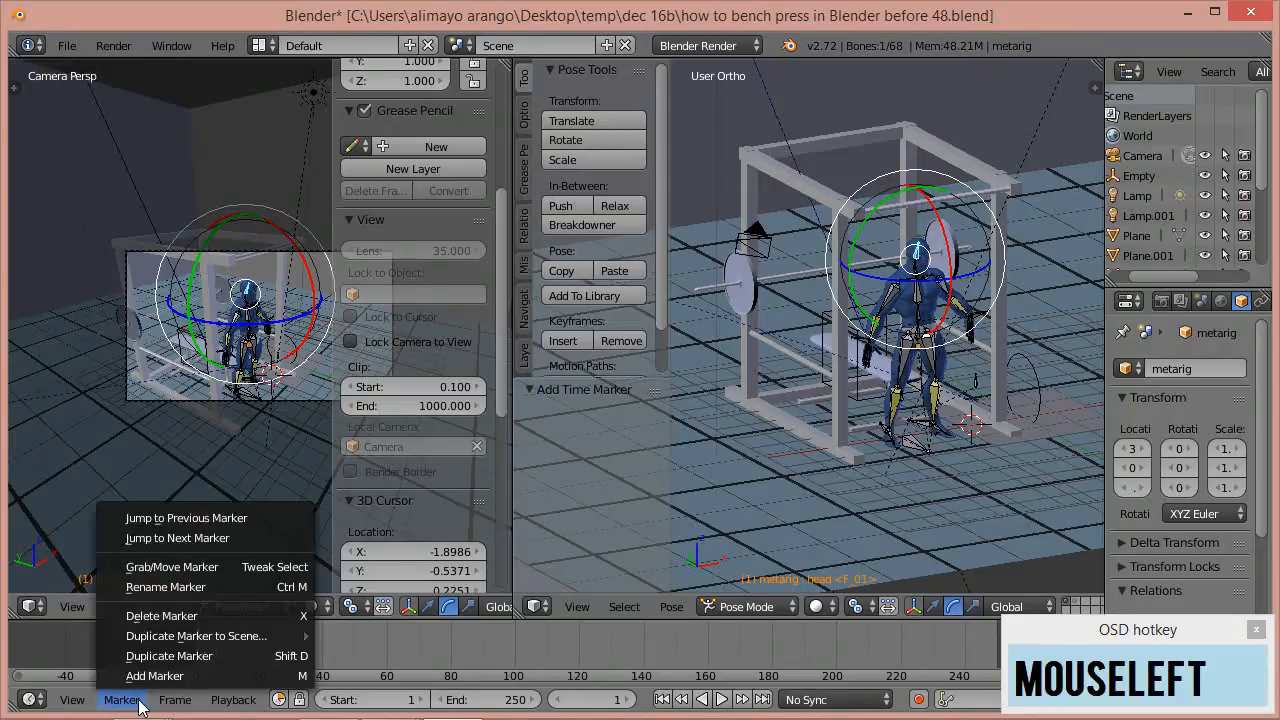
click(180, 588)
click(219, 610)
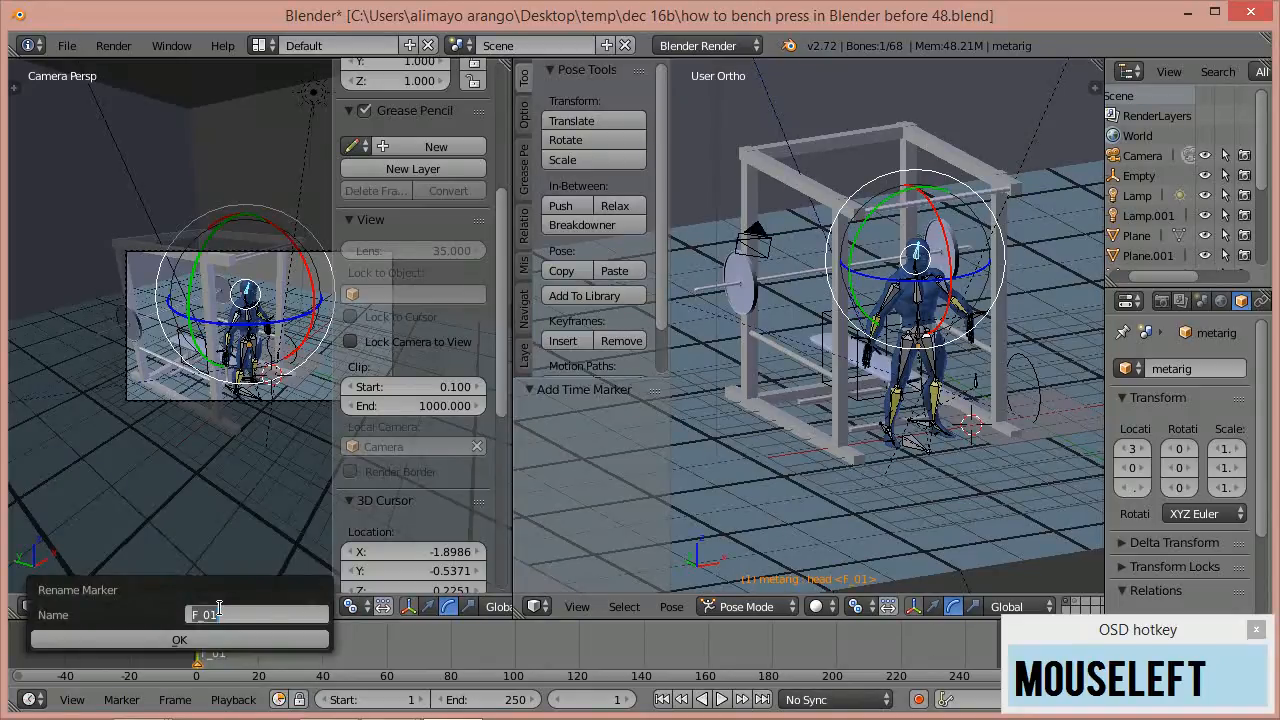
text(standing)
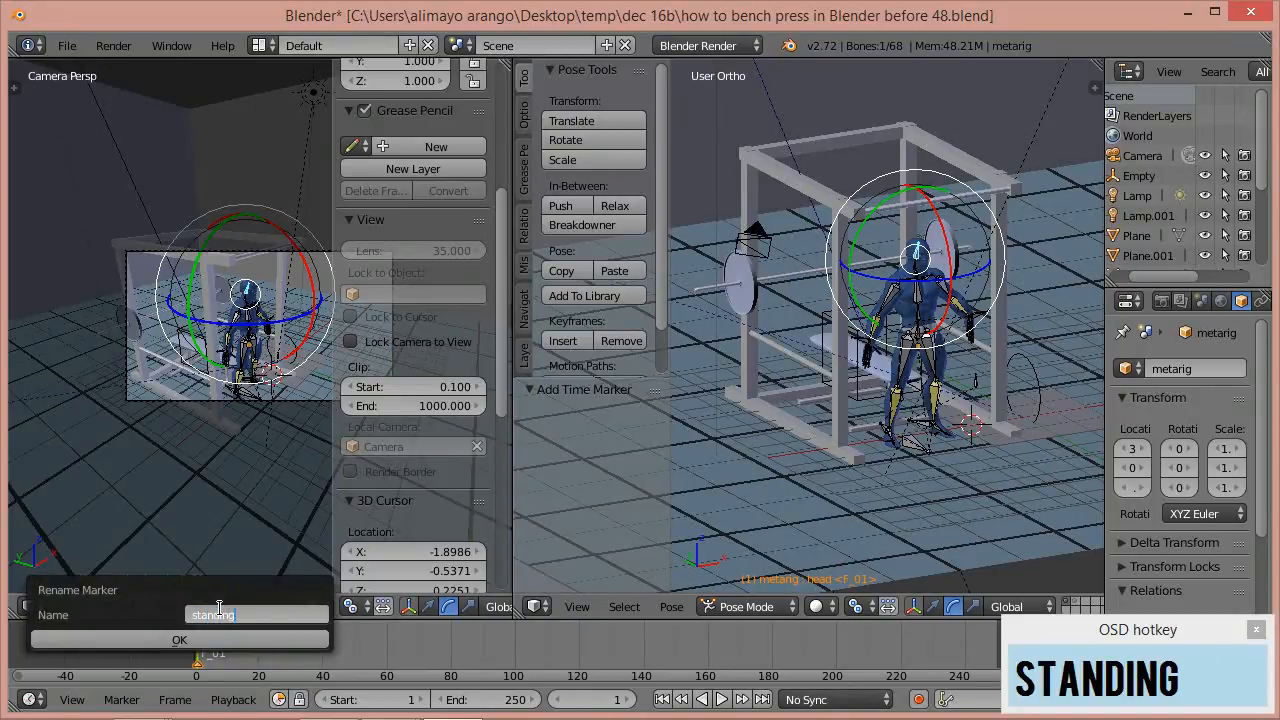
key(Return)
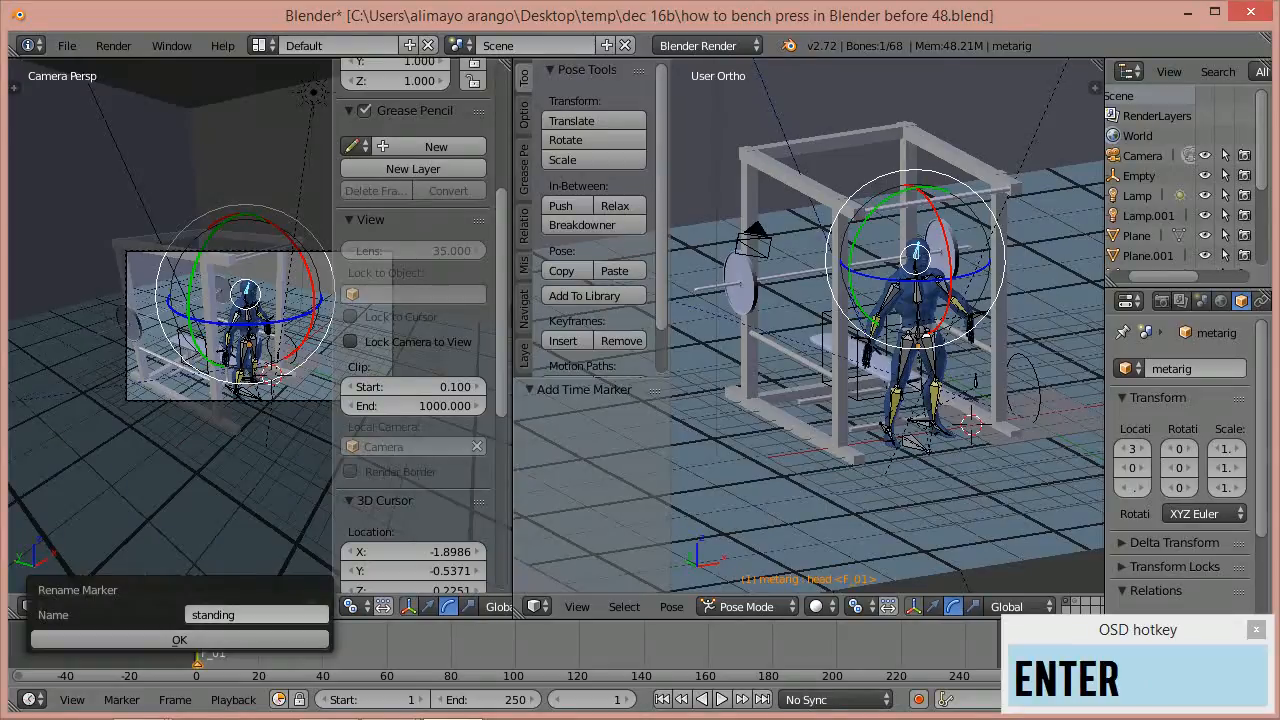
click(218, 637)
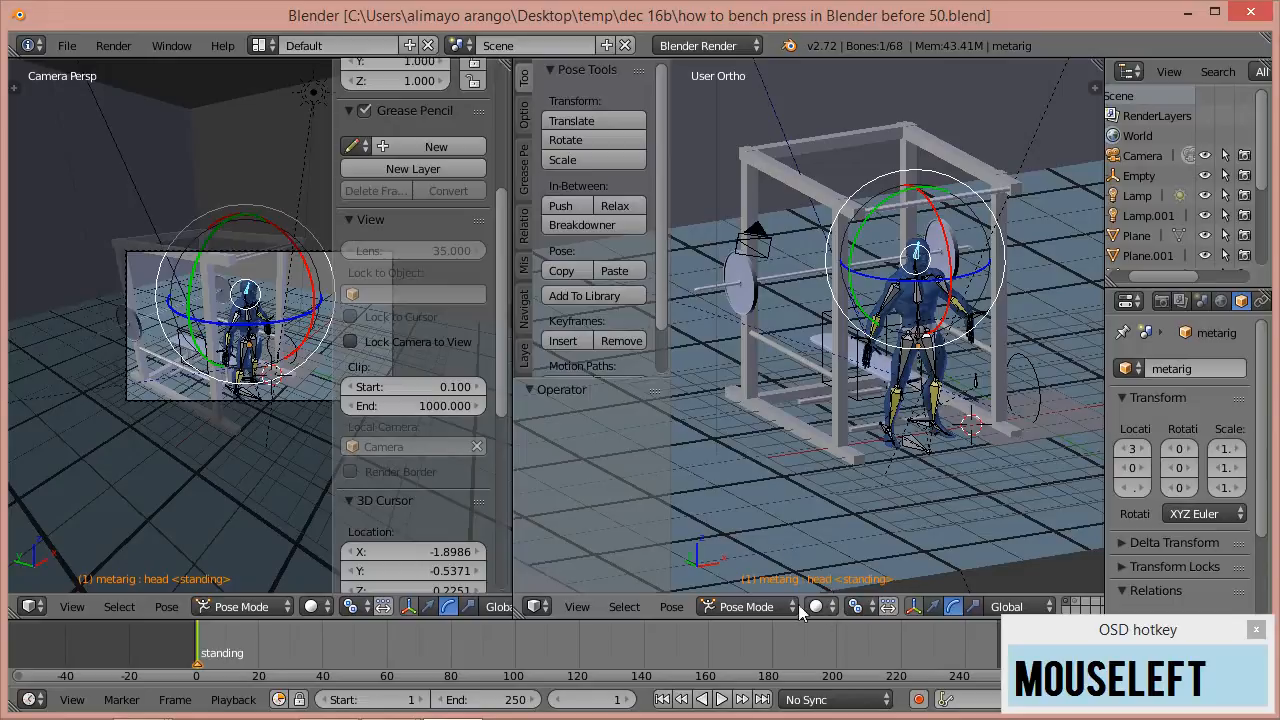
- Switch the metarig from Pose Mode to Object Mode
click(748, 606)
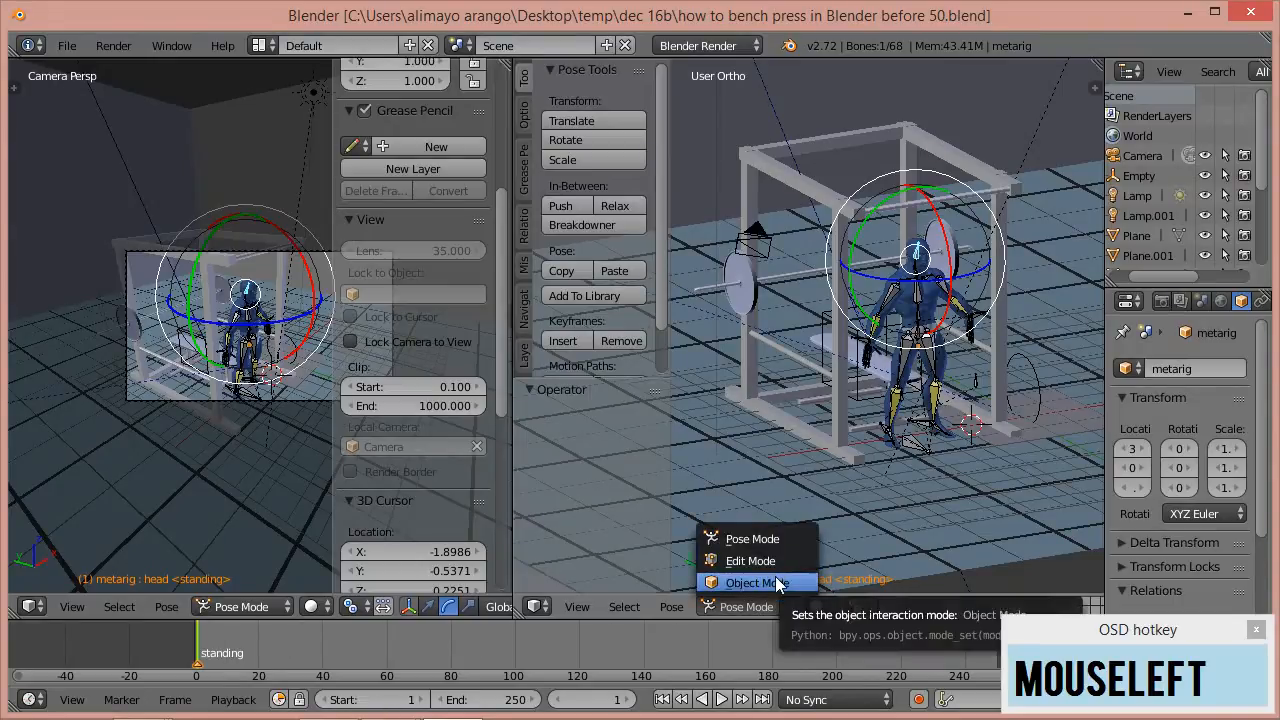
click(776, 582)
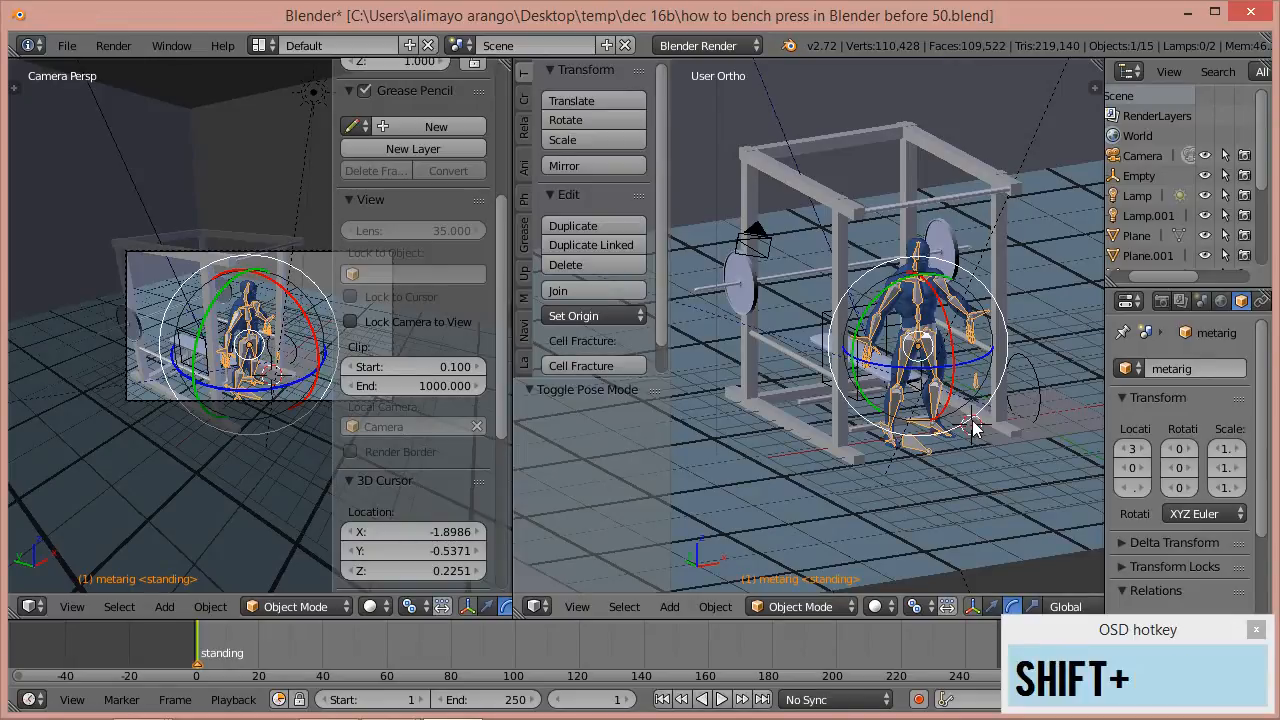
- Add a cube-shaped empty at the 3D cursor and scale it down to about 0.53
key(shift+a)
mouse_move(972, 423)
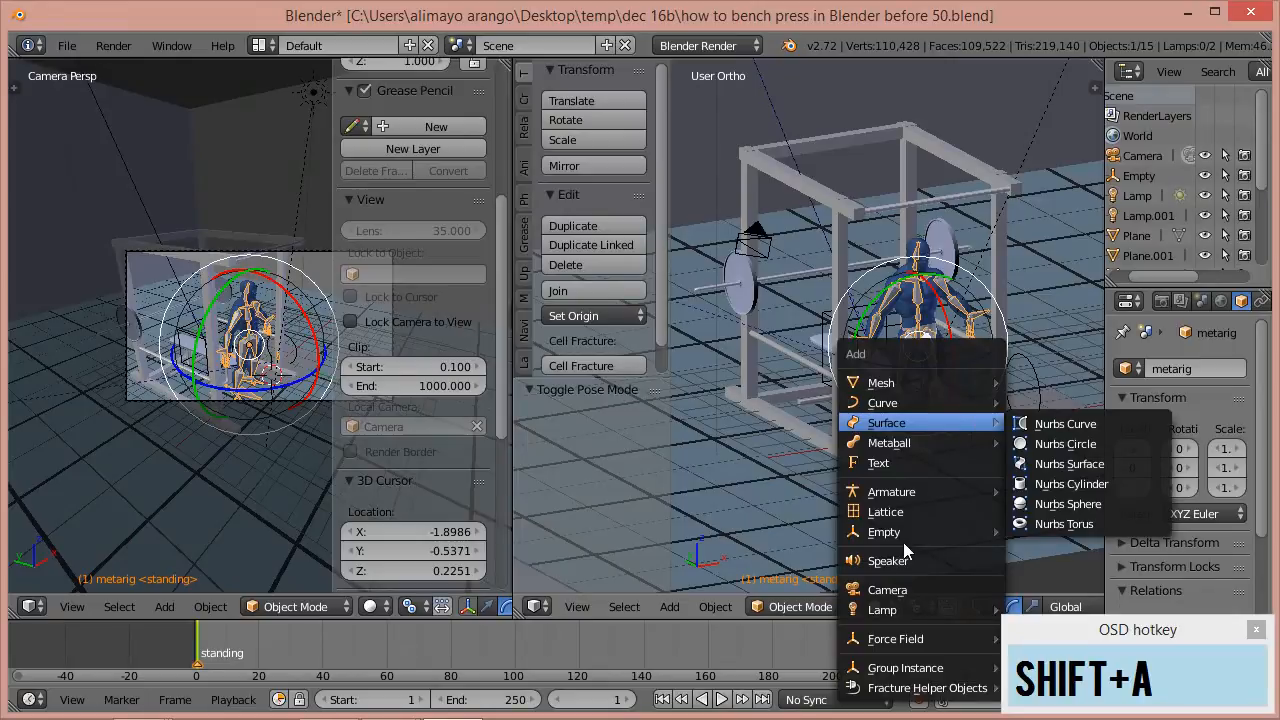
mouse_move(889, 531)
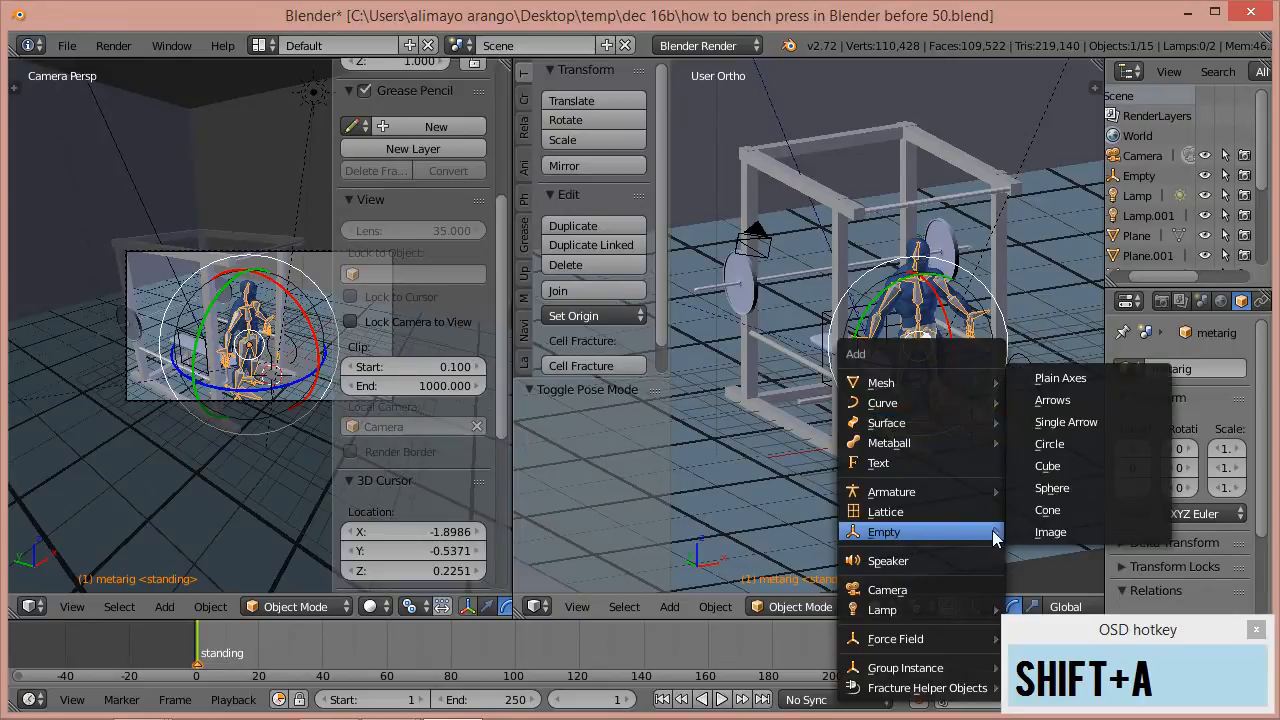
click(1053, 468)
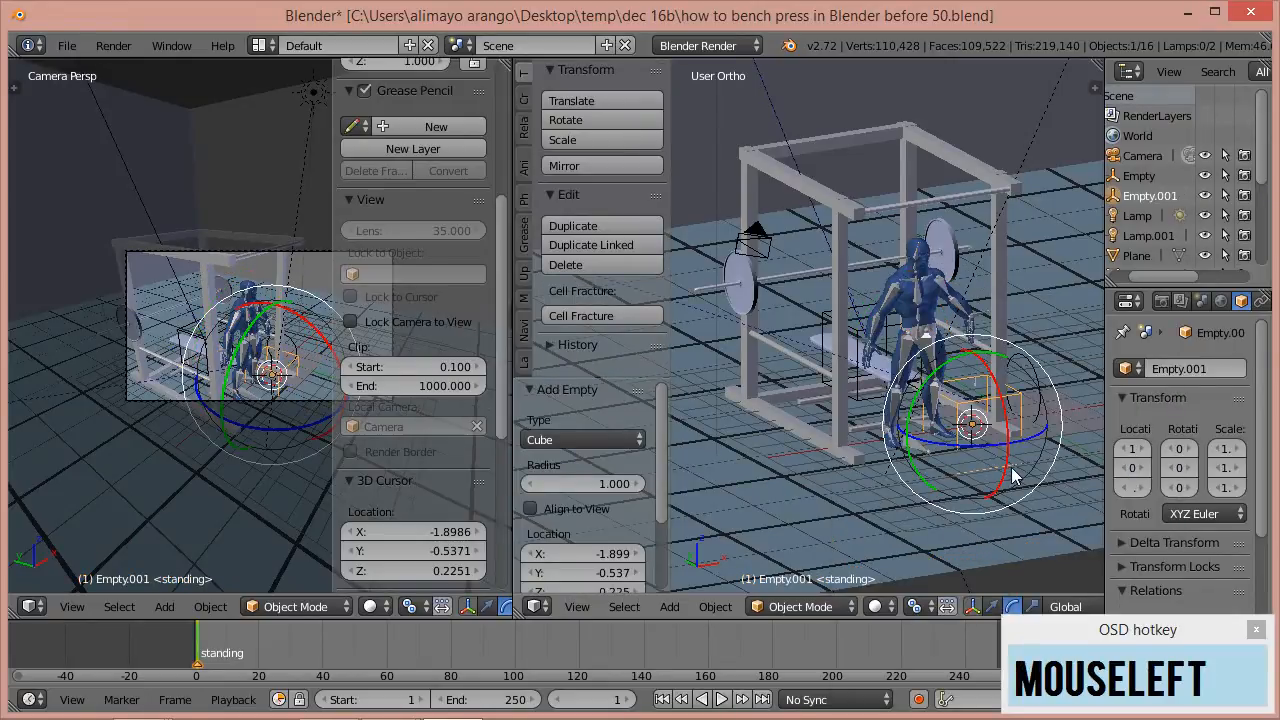
key(s)
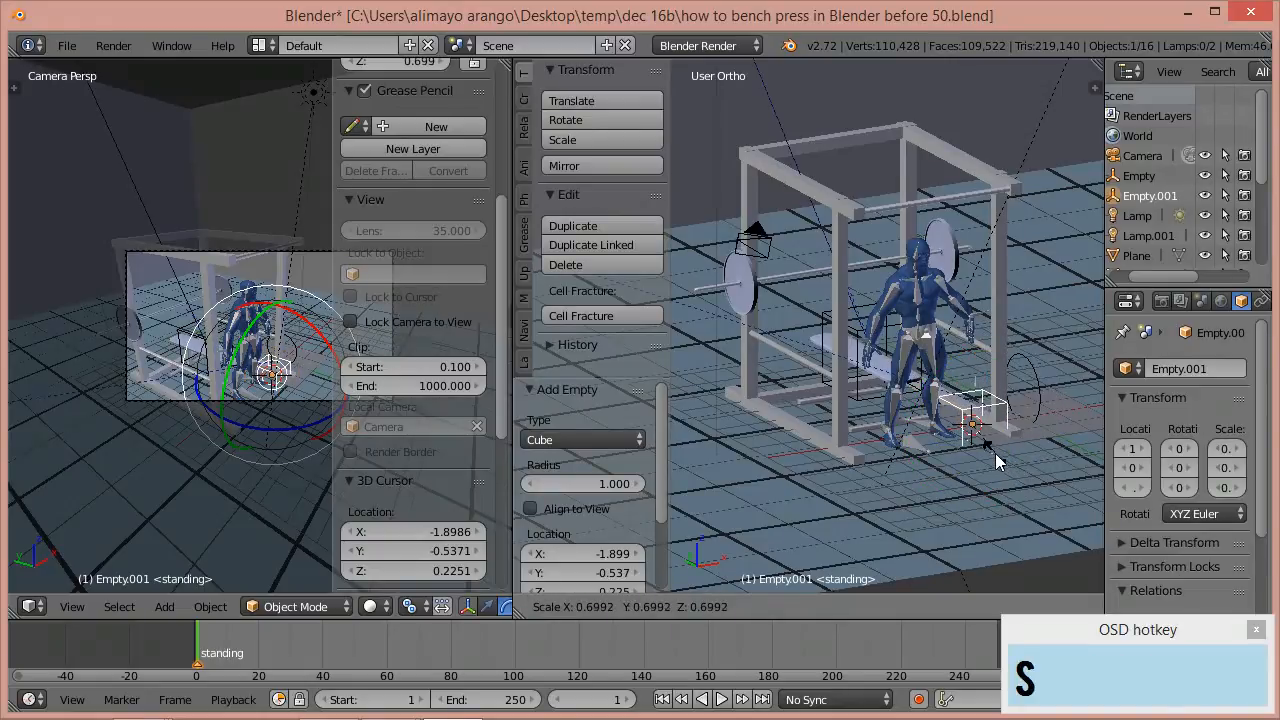
click(989, 450)
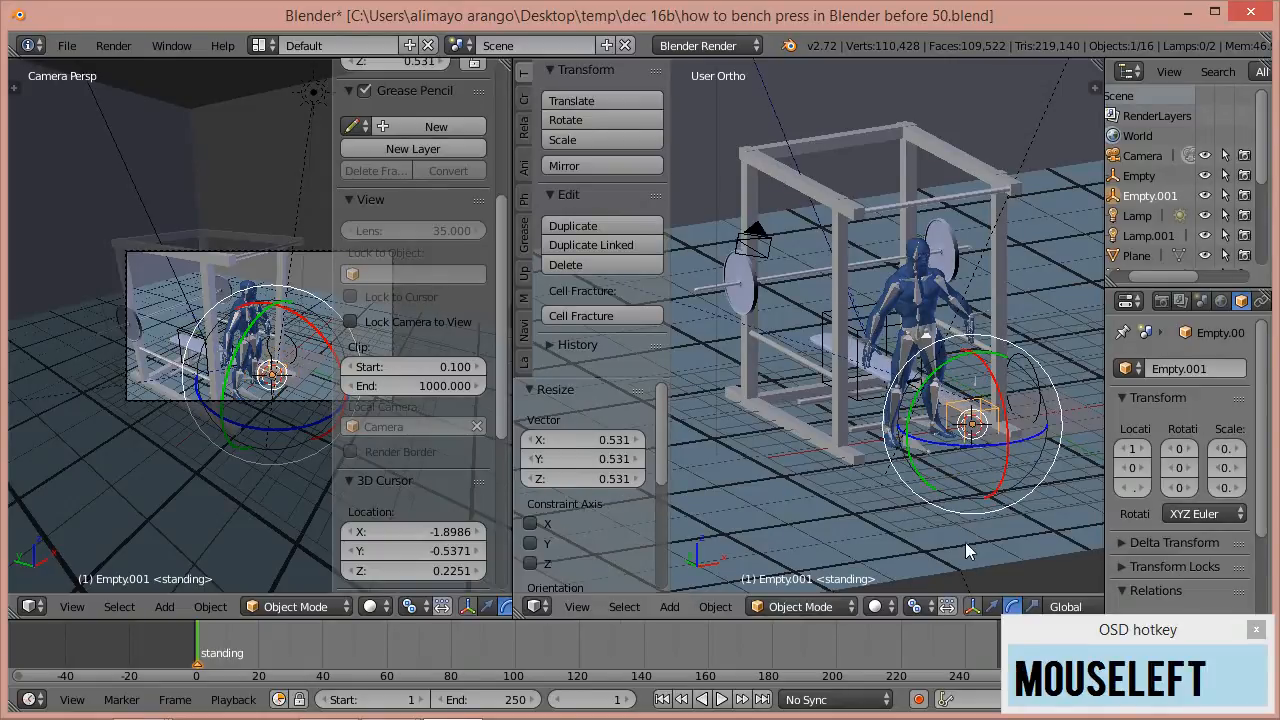
- Switch to the translate manipulator and move the cube empty up and back over the bench, shifting it about -1.37 along X
click(992, 606)
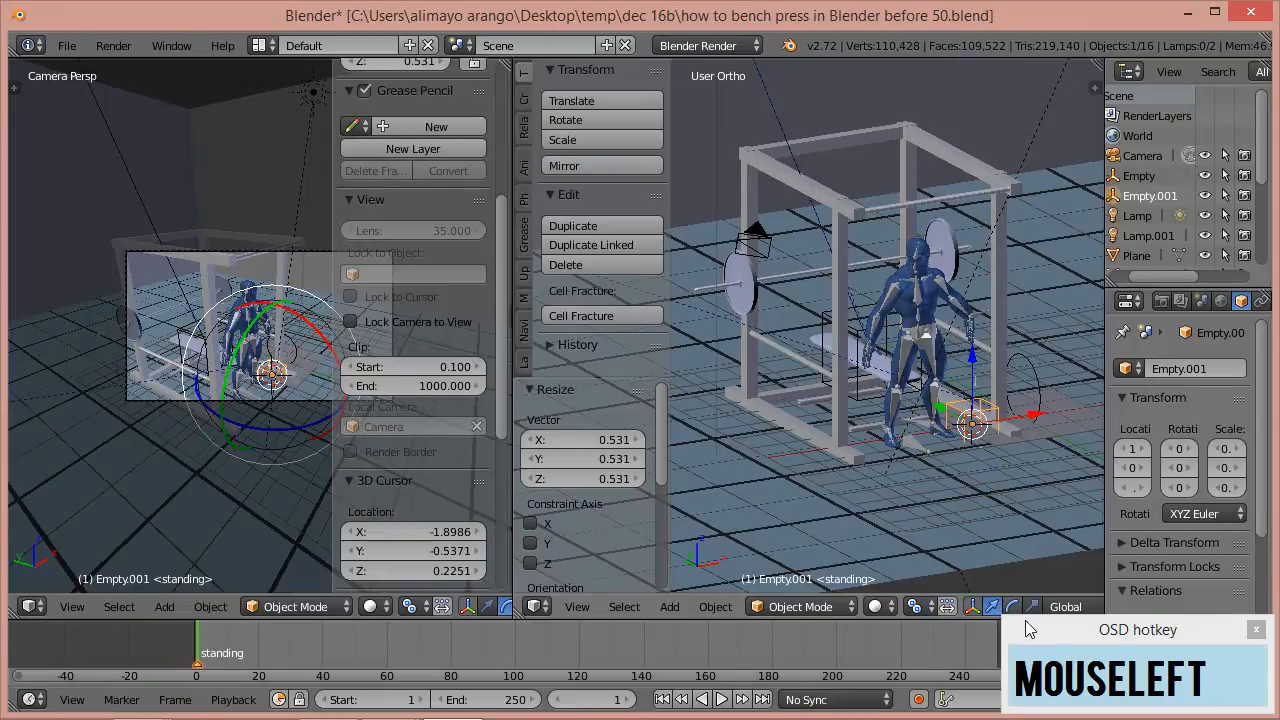
drag(1029, 627, 1030, 640)
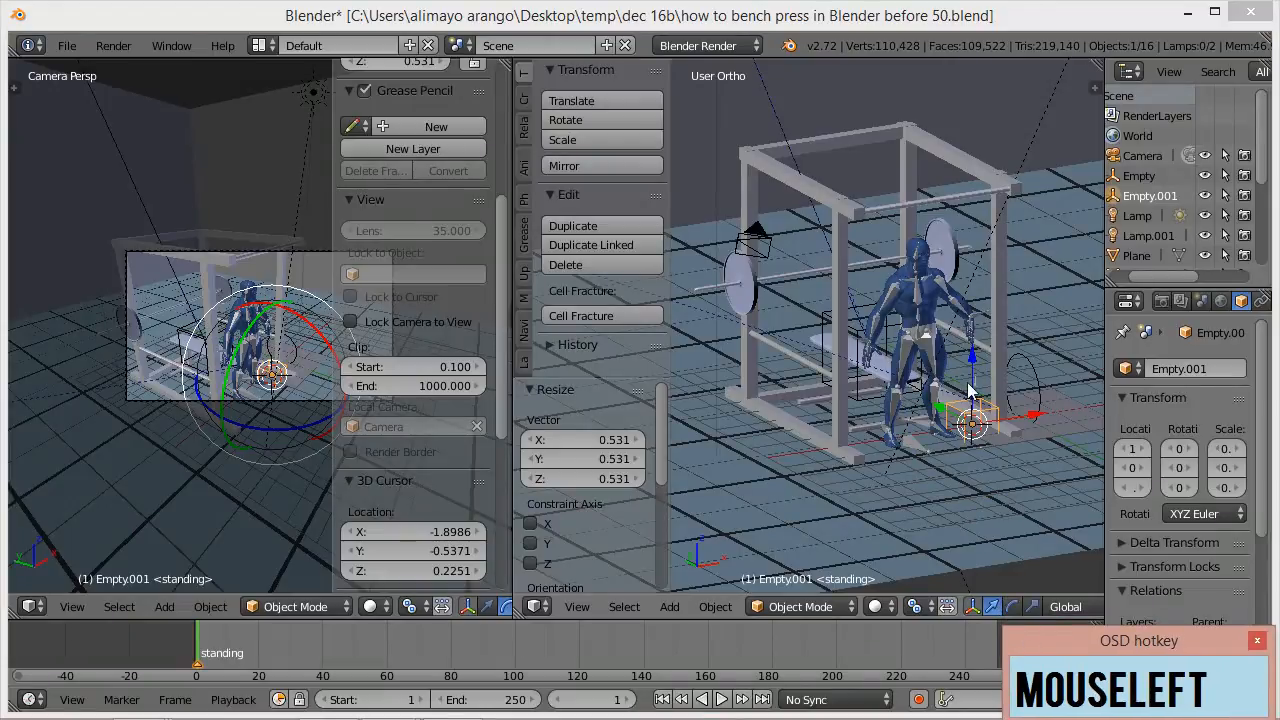
drag(971, 372, 971, 320)
drag(952, 366, 872, 340)
drag(966, 329, 925, 340)
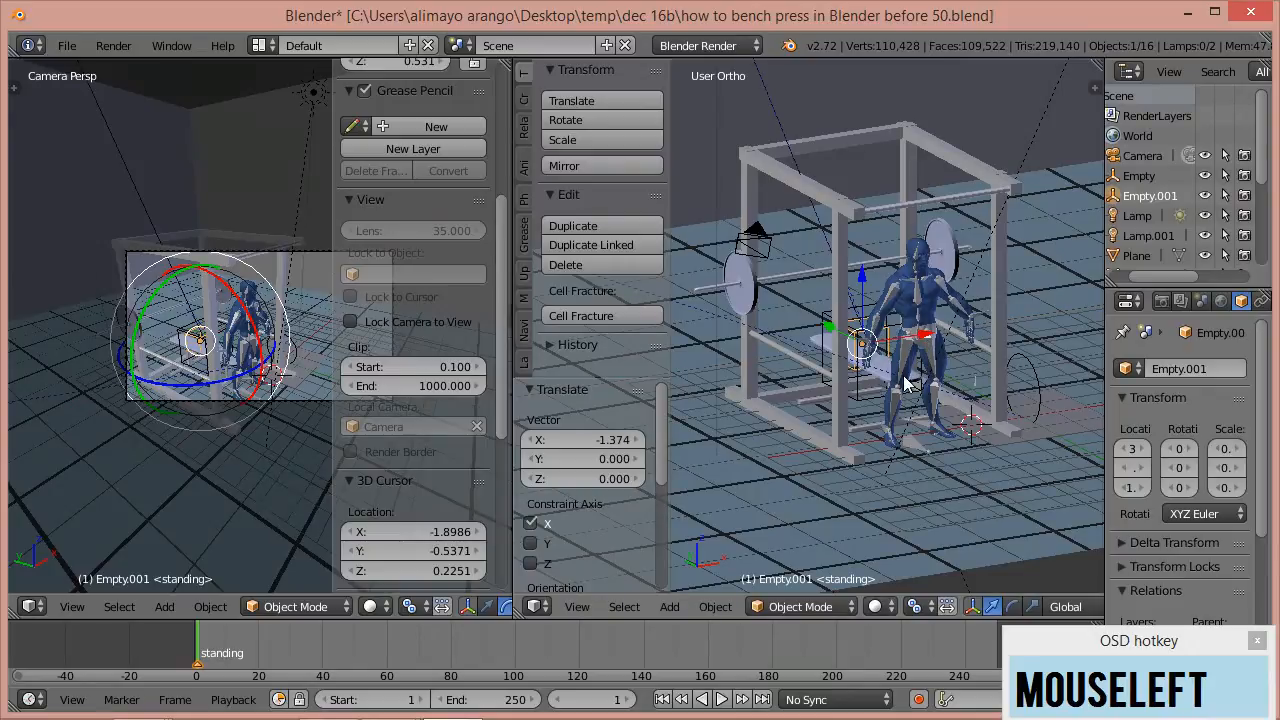
- Make the camera aim at the cube empty with a Track To Constraint
middle_drag(822, 421, 868, 368)
click(841, 298)
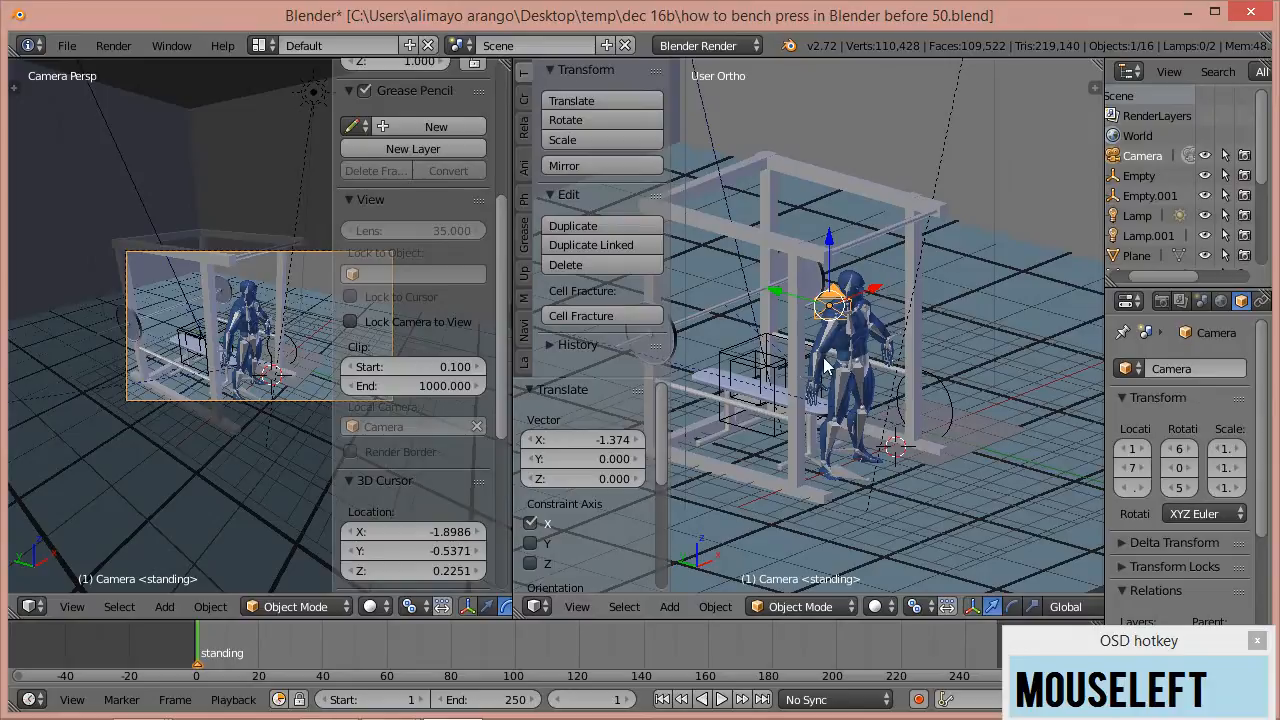
scroll(790, 385, up, 1)
scroll(795, 381, down, 1)
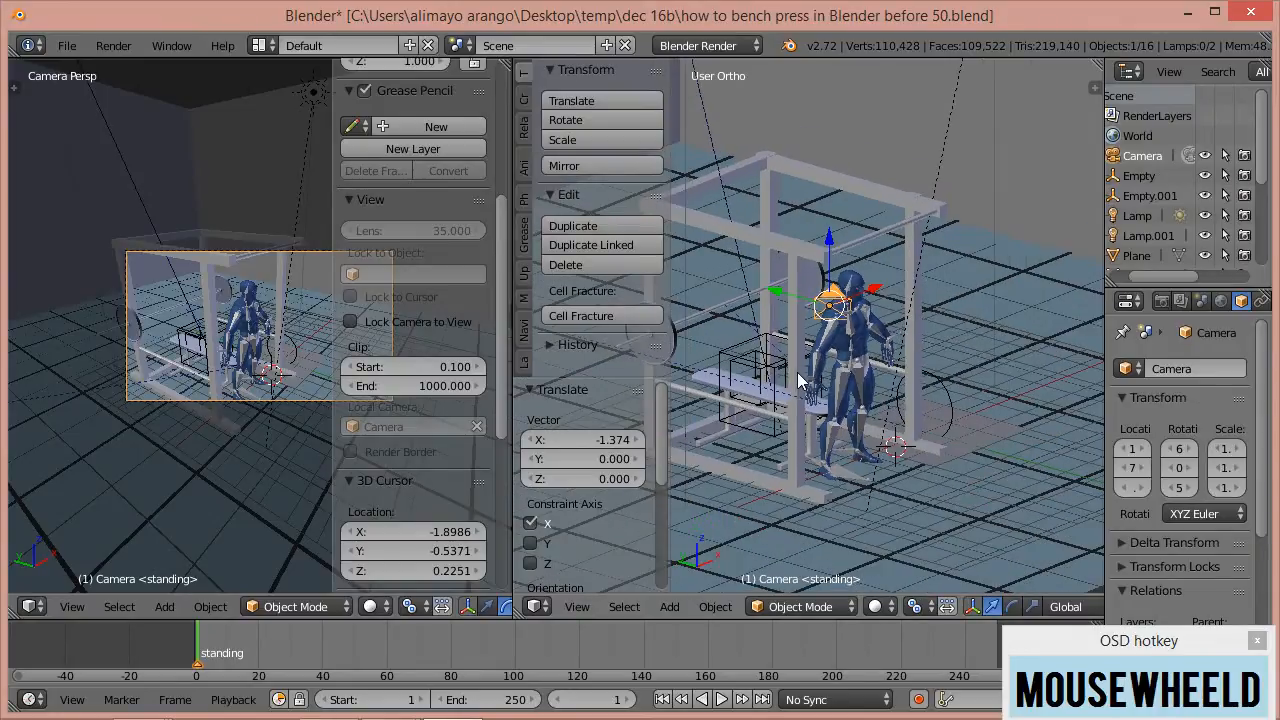
middle_drag(785, 415, 932, 397)
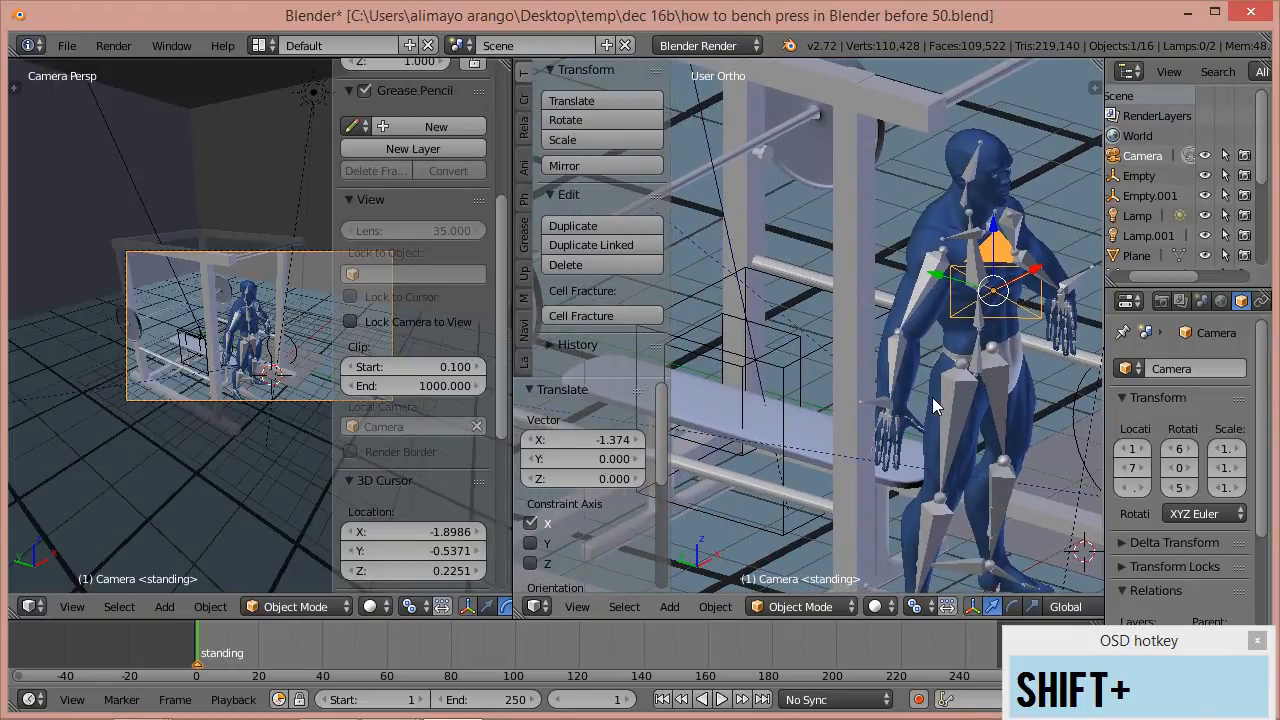
shift+right_click(743, 393)
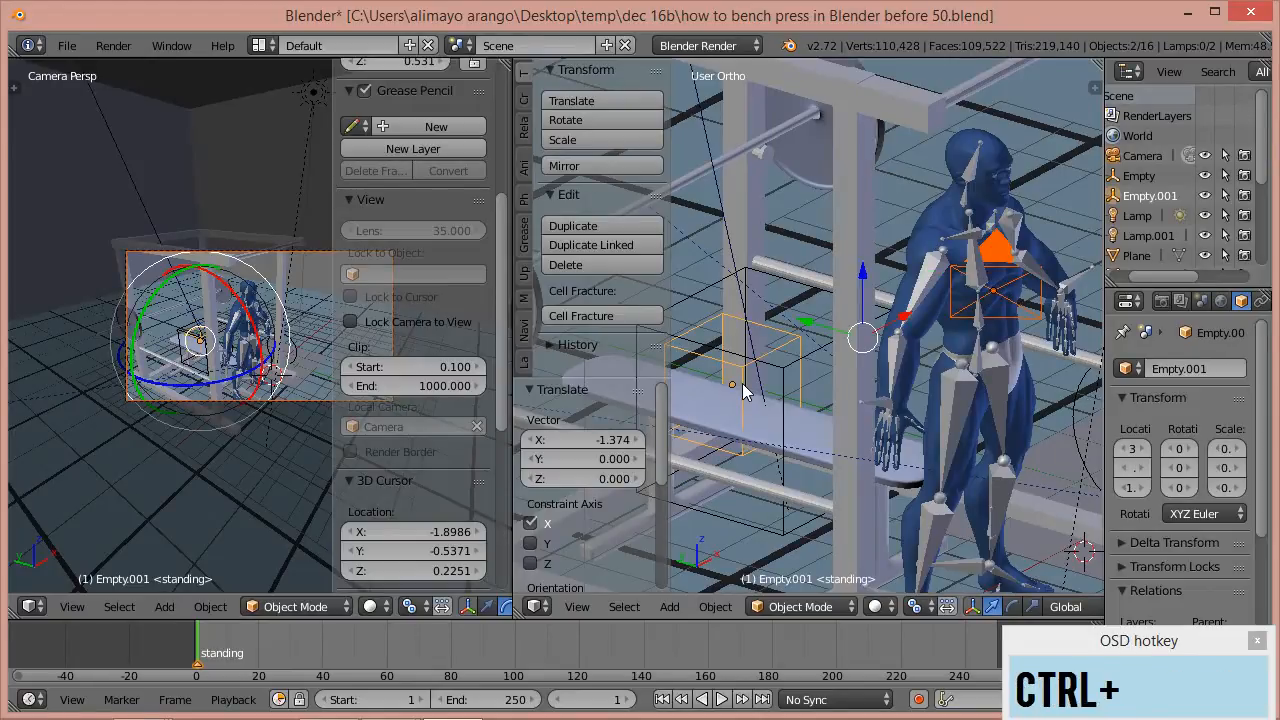
key(ctrl+t)
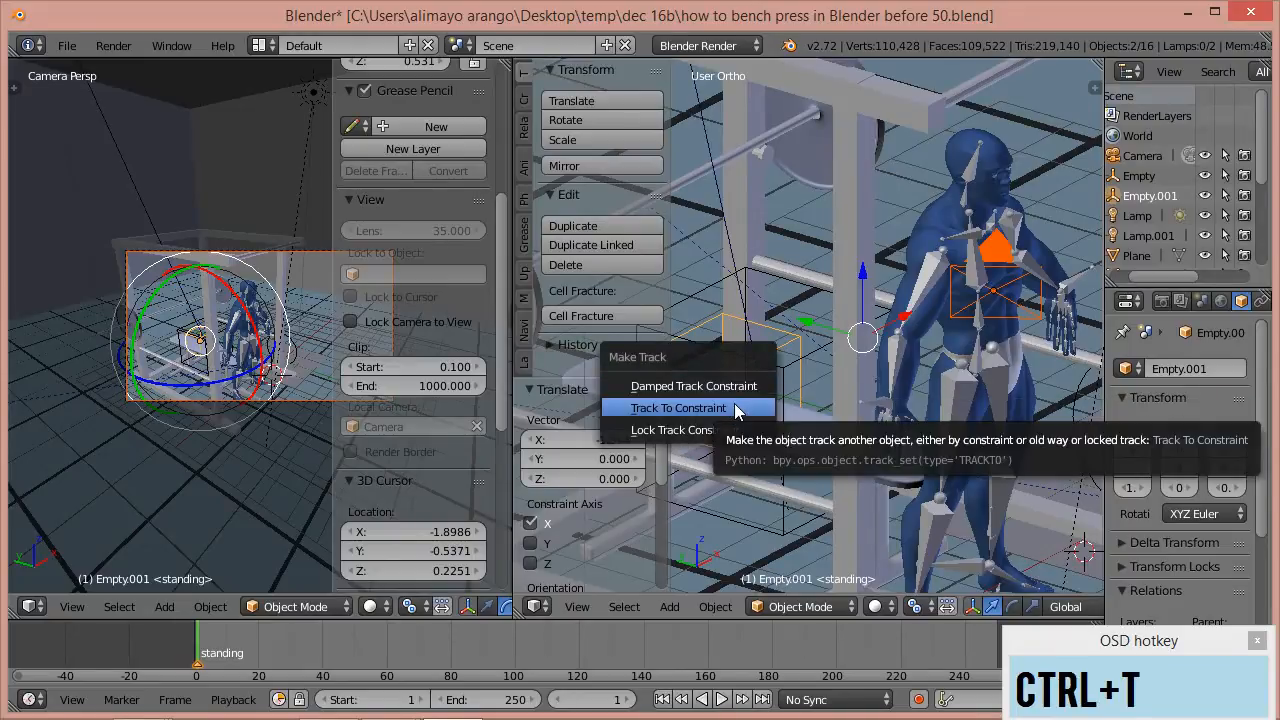
click(737, 409)
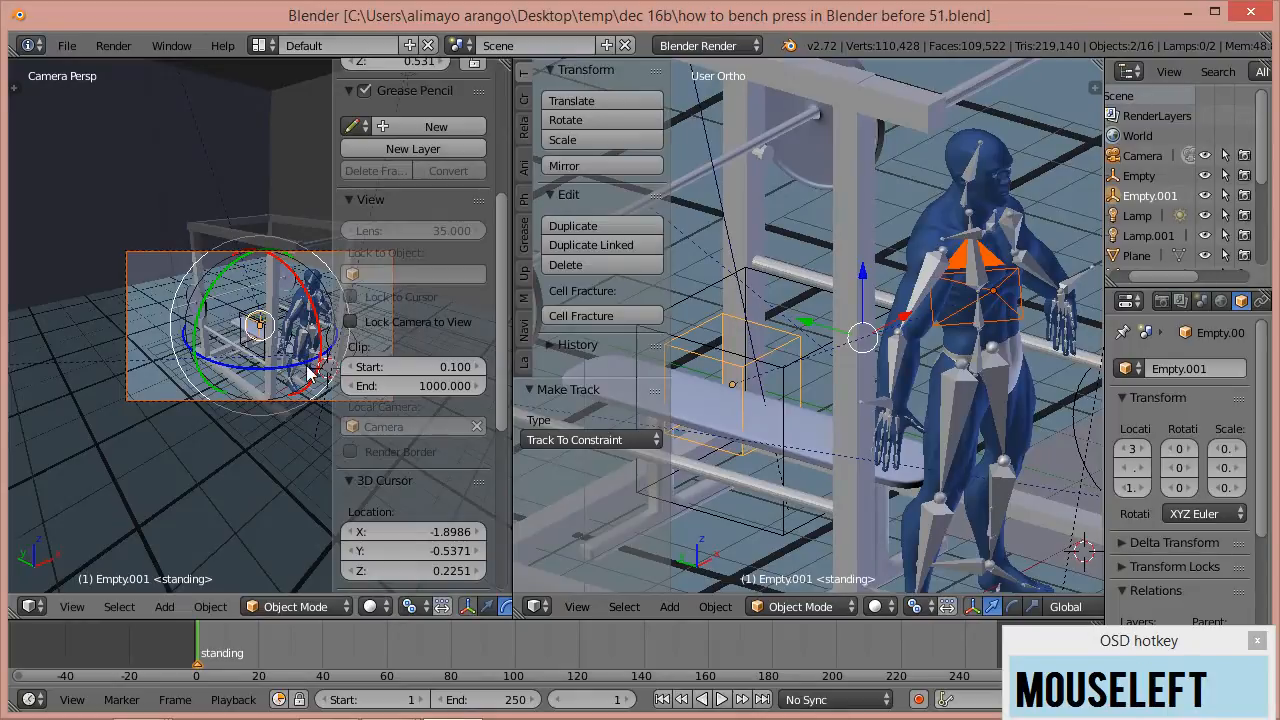
- Delete the circle empty beside the power rack and the small plane on the floor near it
key(KP_Decimal)
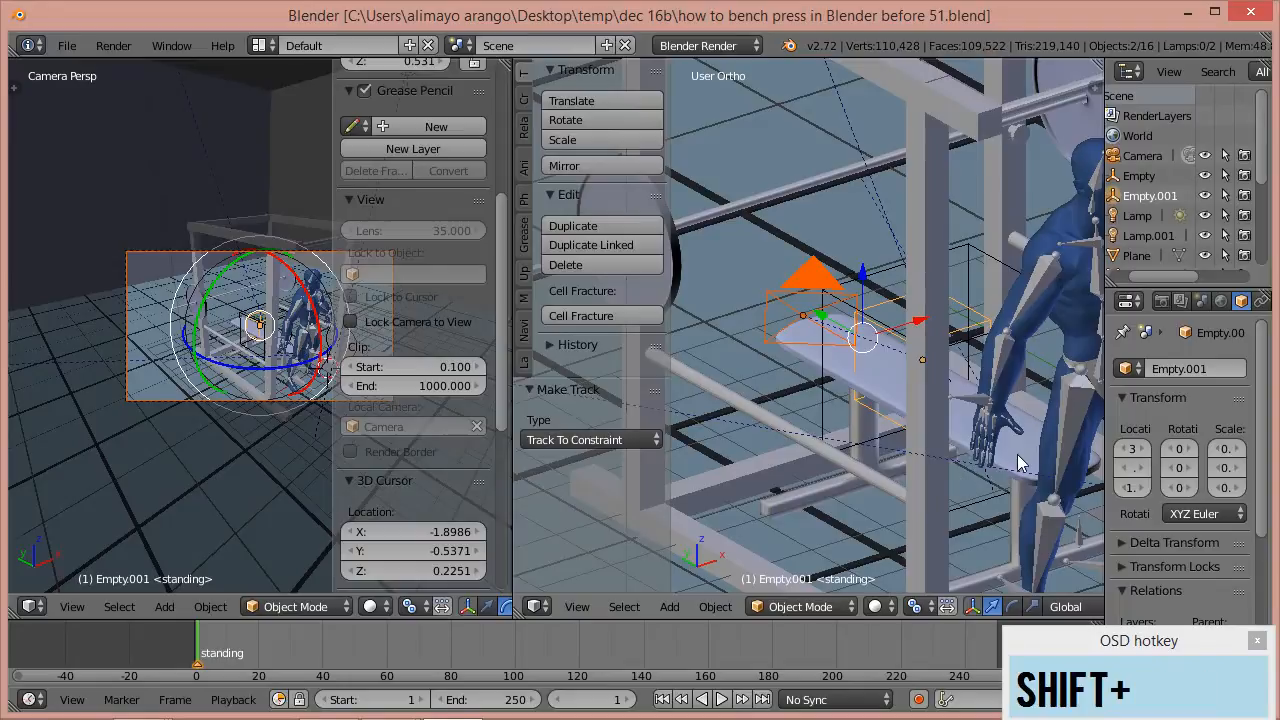
shift+middle_drag(1001, 460, 706, 433)
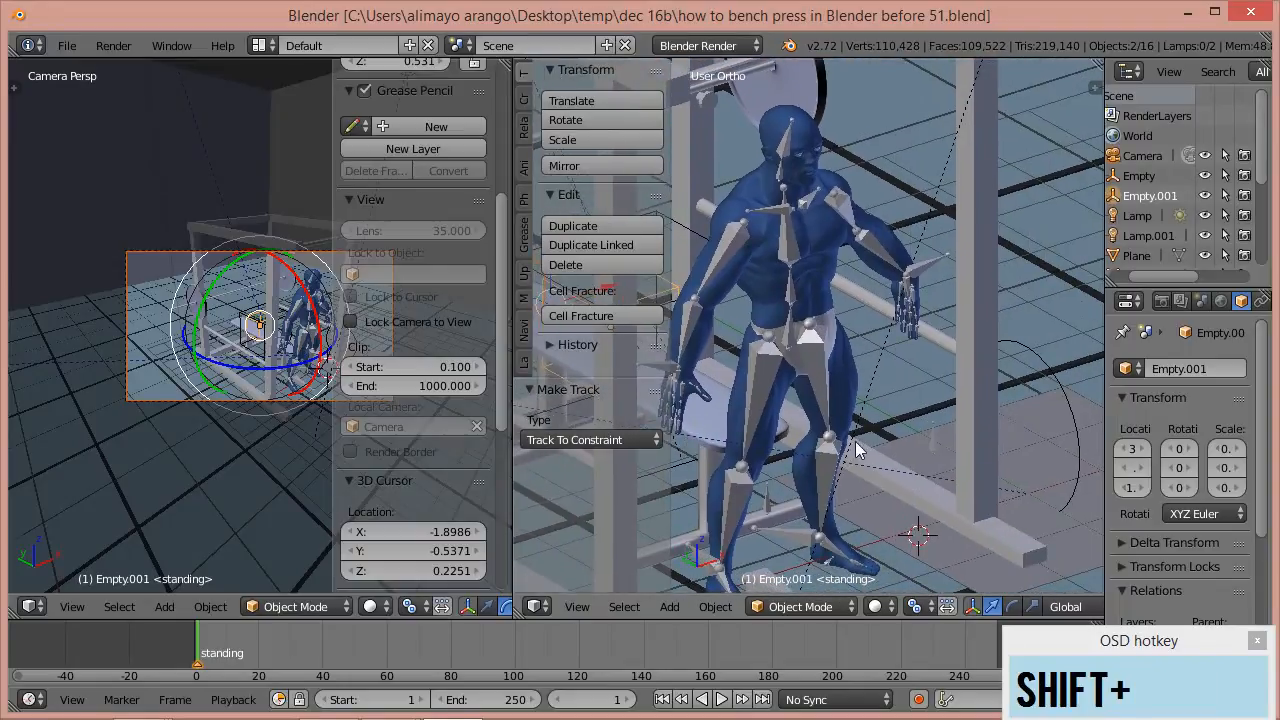
click(1073, 433)
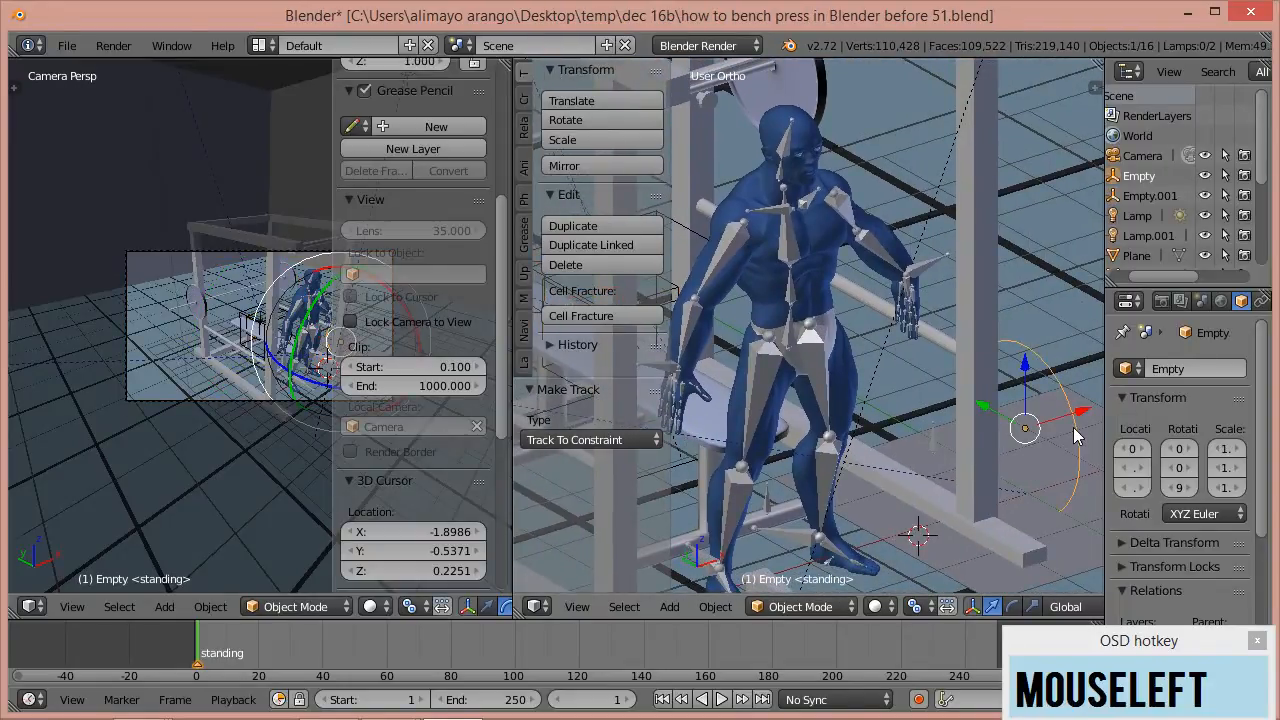
key(x)
click(1071, 430)
click(1070, 467)
key(x)
click(1069, 465)
- Hide the tool shelf in the User Ortho view and insert a LocRot keyframe for the camera at frame 1
scroll(941, 432, down, 1)
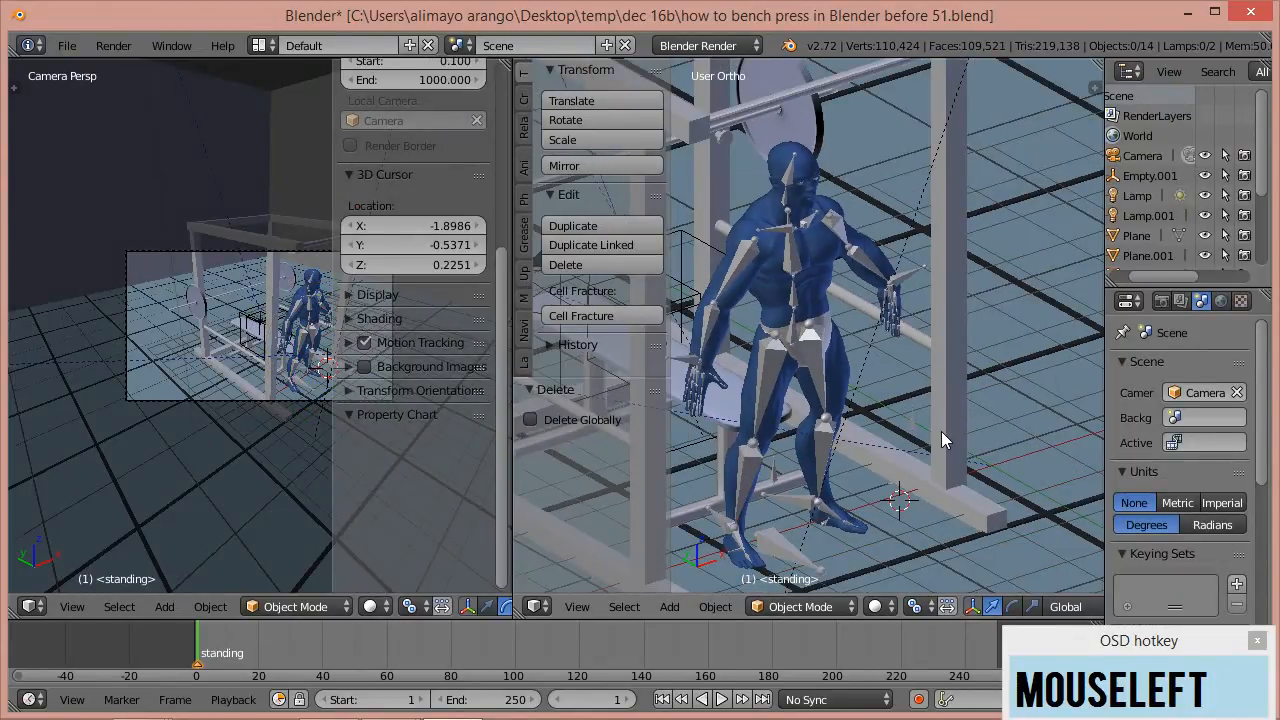
scroll(941, 431, down, 1)
scroll(898, 367, down, 2)
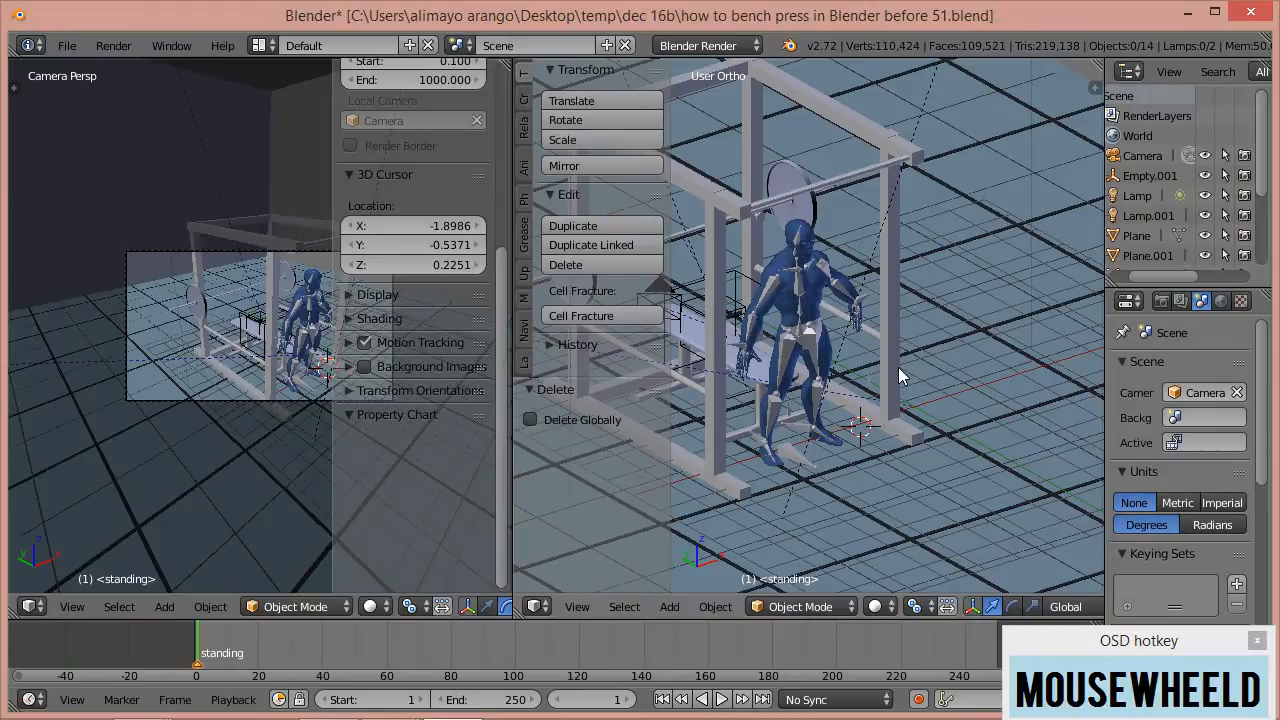
scroll(898, 367, down, 1)
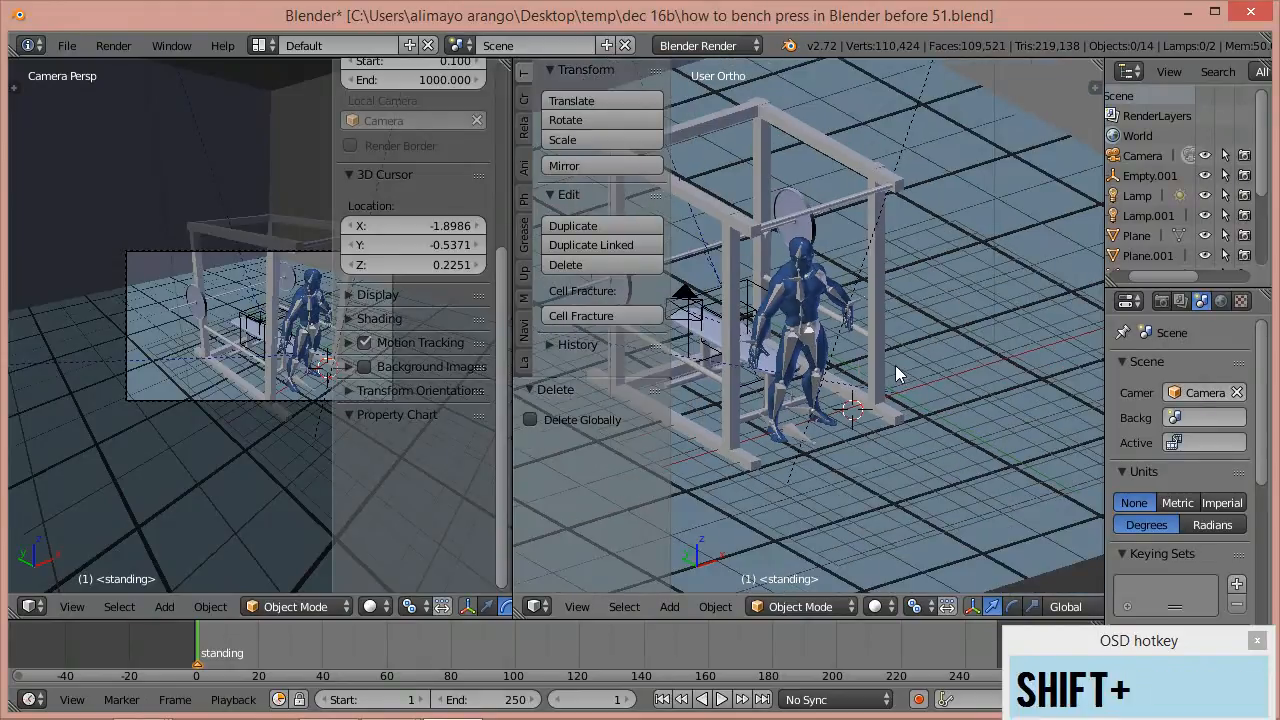
shift+middle_drag(829, 352, 921, 386)
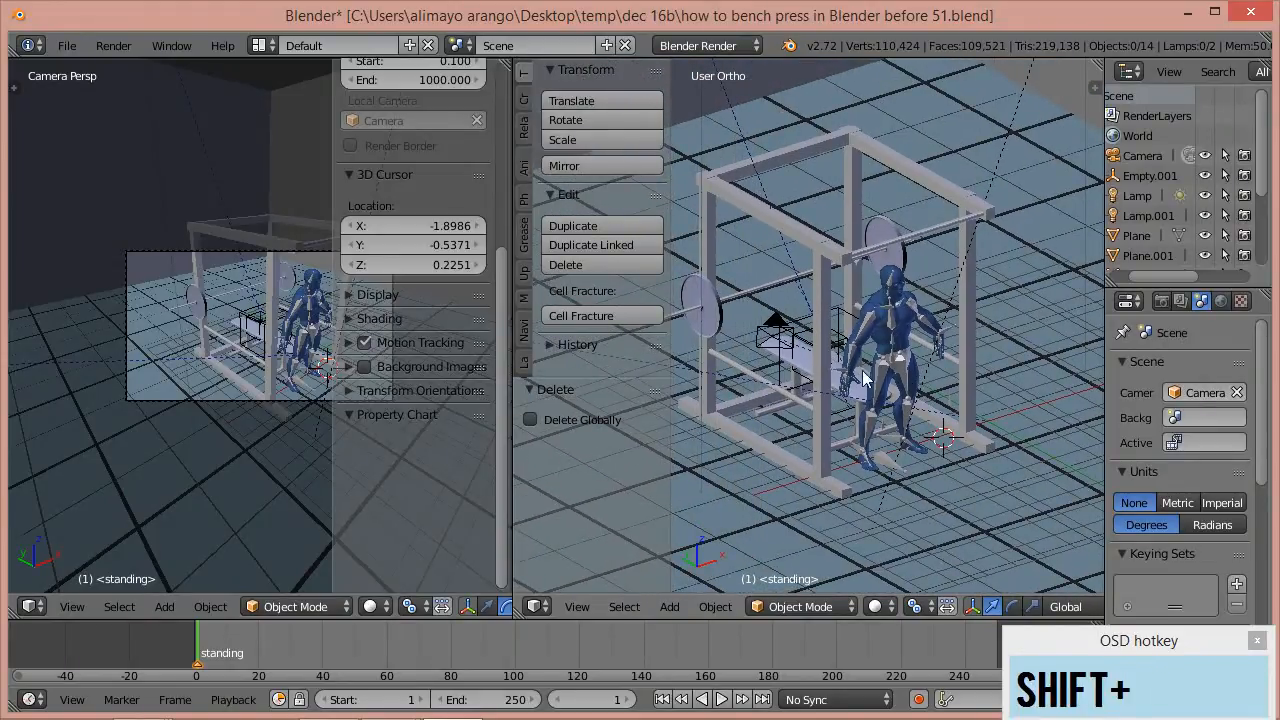
key(t)
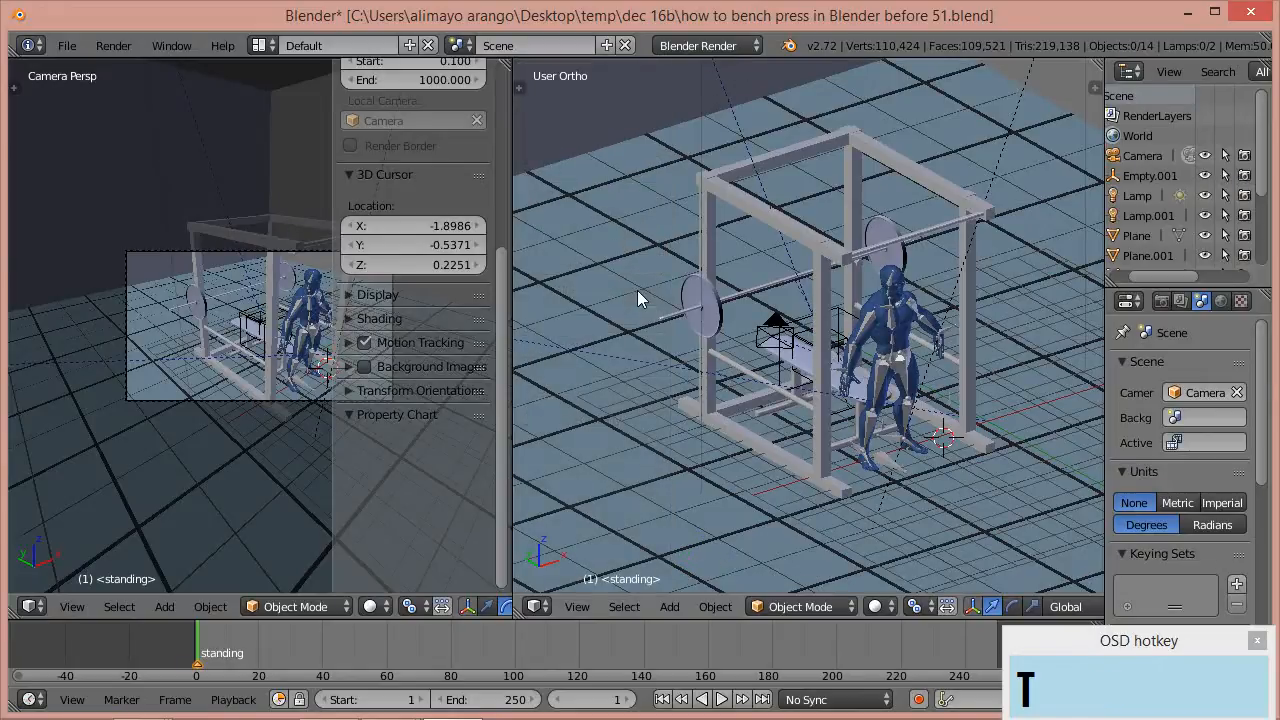
click(757, 343)
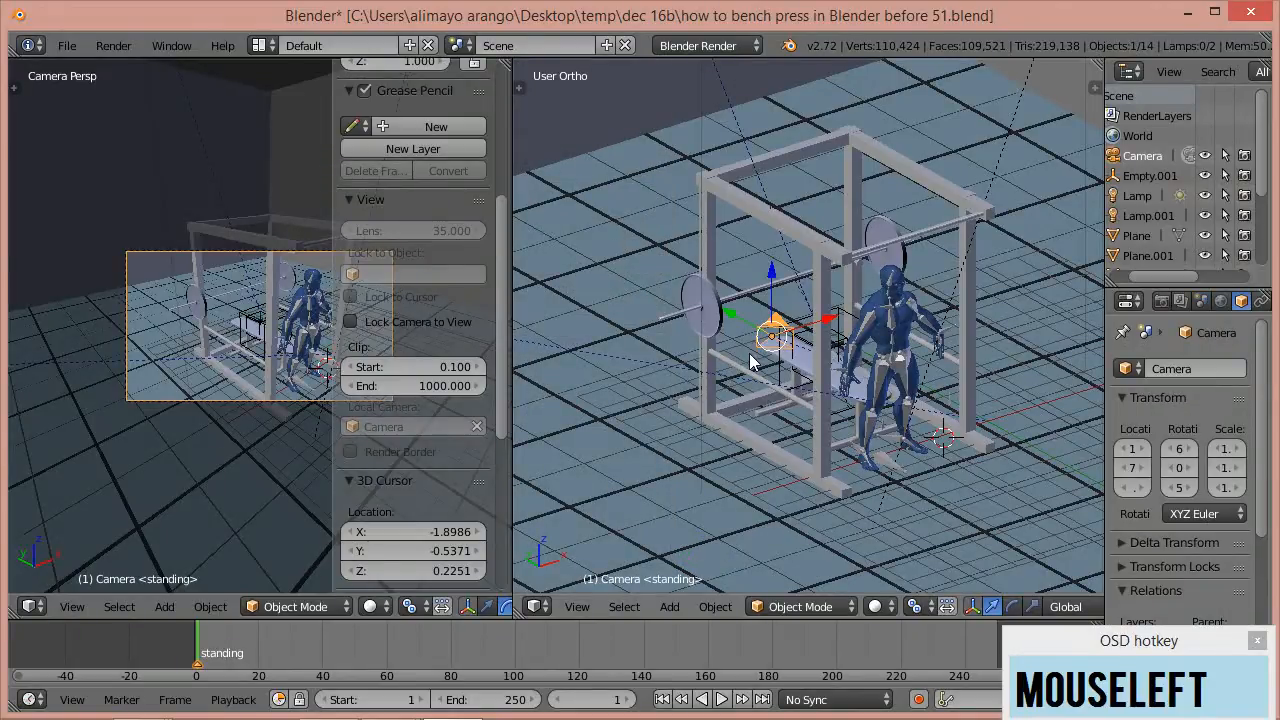
key(i)
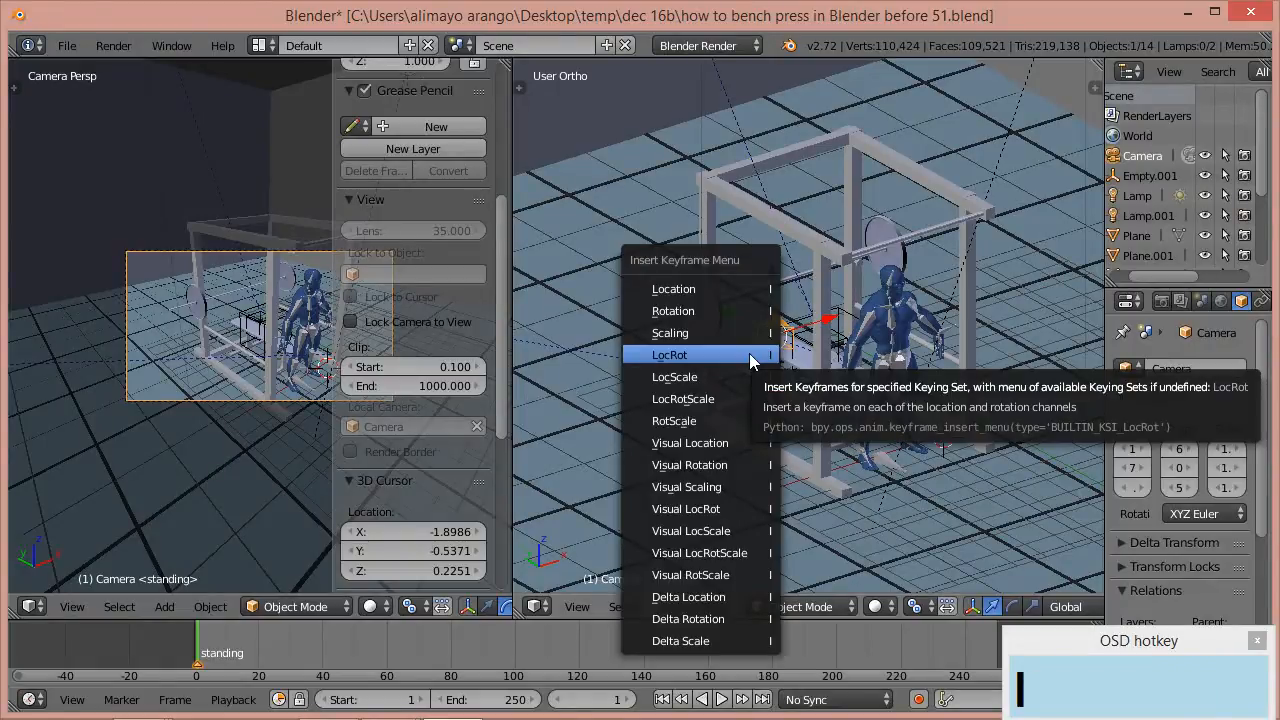
click(750, 357)
- Go to frame 52, move the camera along the X axis for a new angle, and insert a LocRot keyframe
right_drag(203, 655, 362, 643)
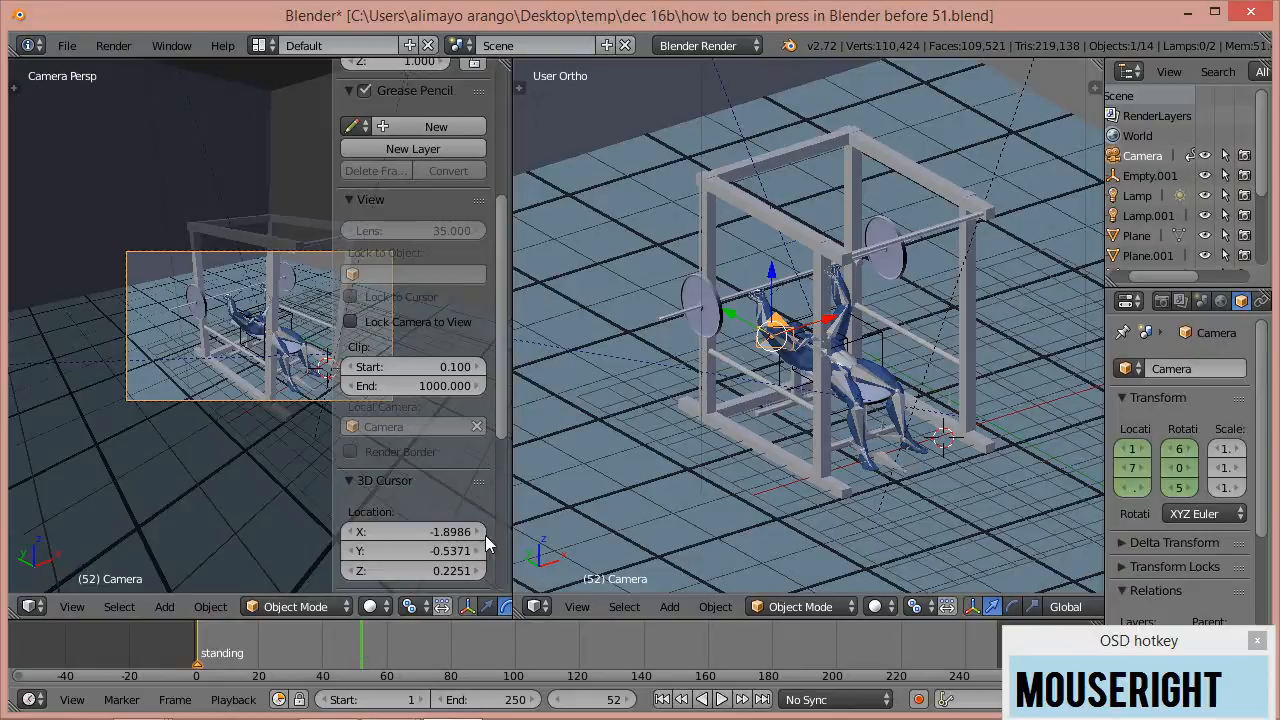
middle_drag(886, 428, 864, 439)
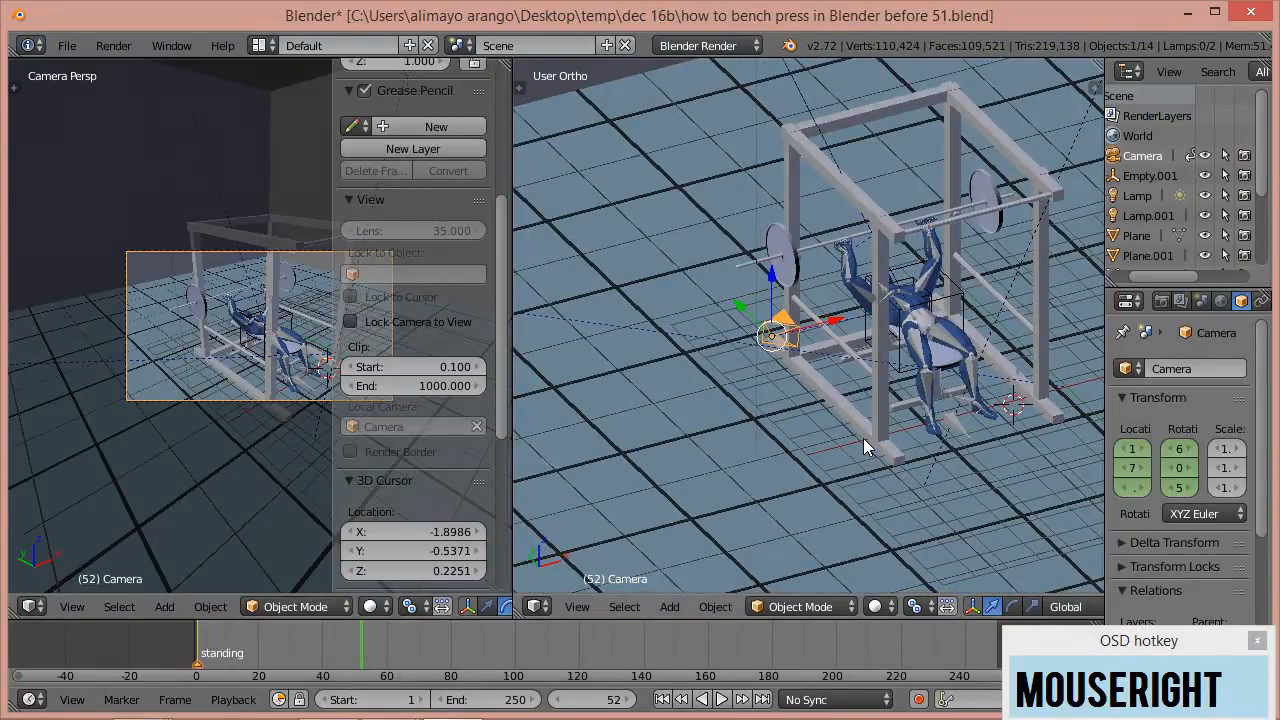
drag(835, 322, 946, 327)
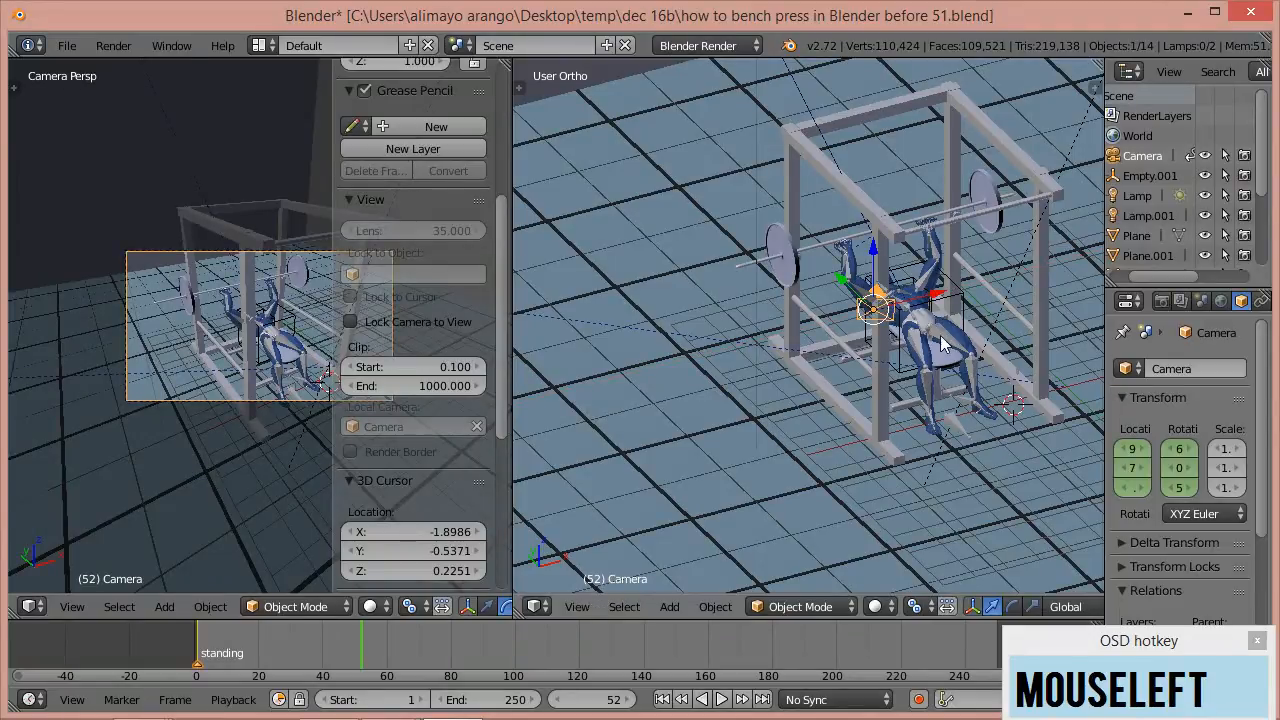
key(i)
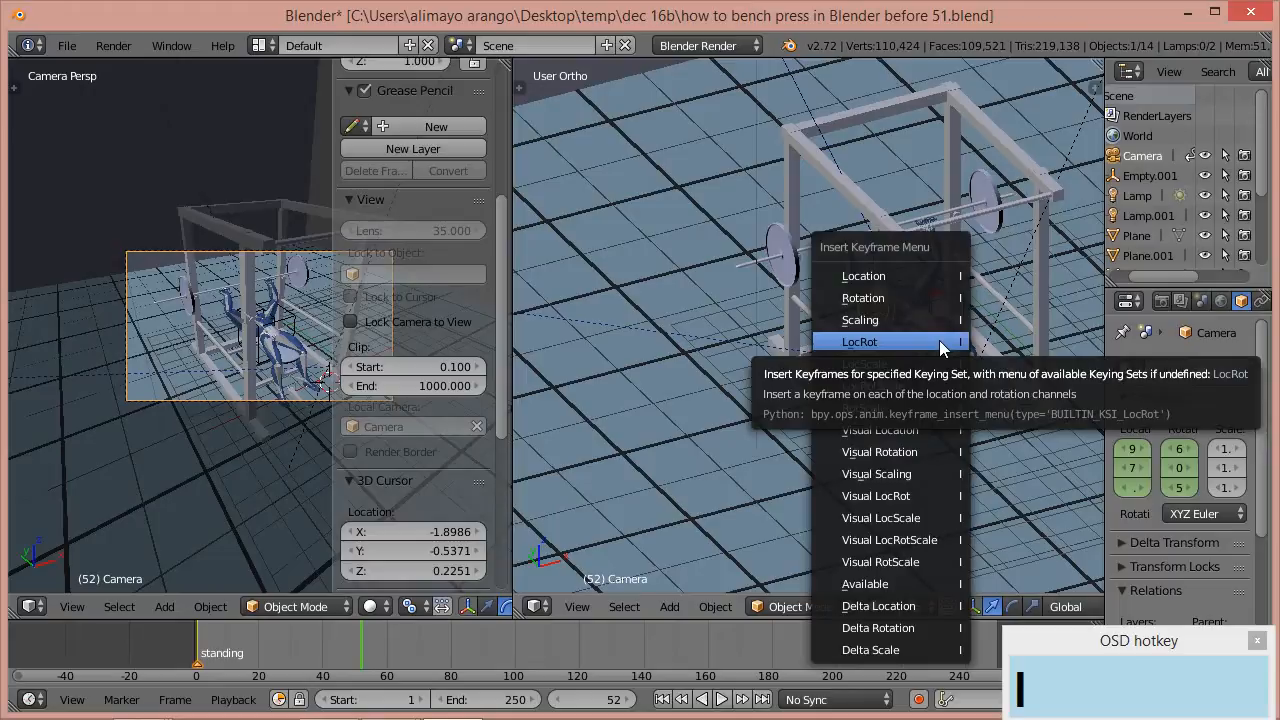
click(939, 342)
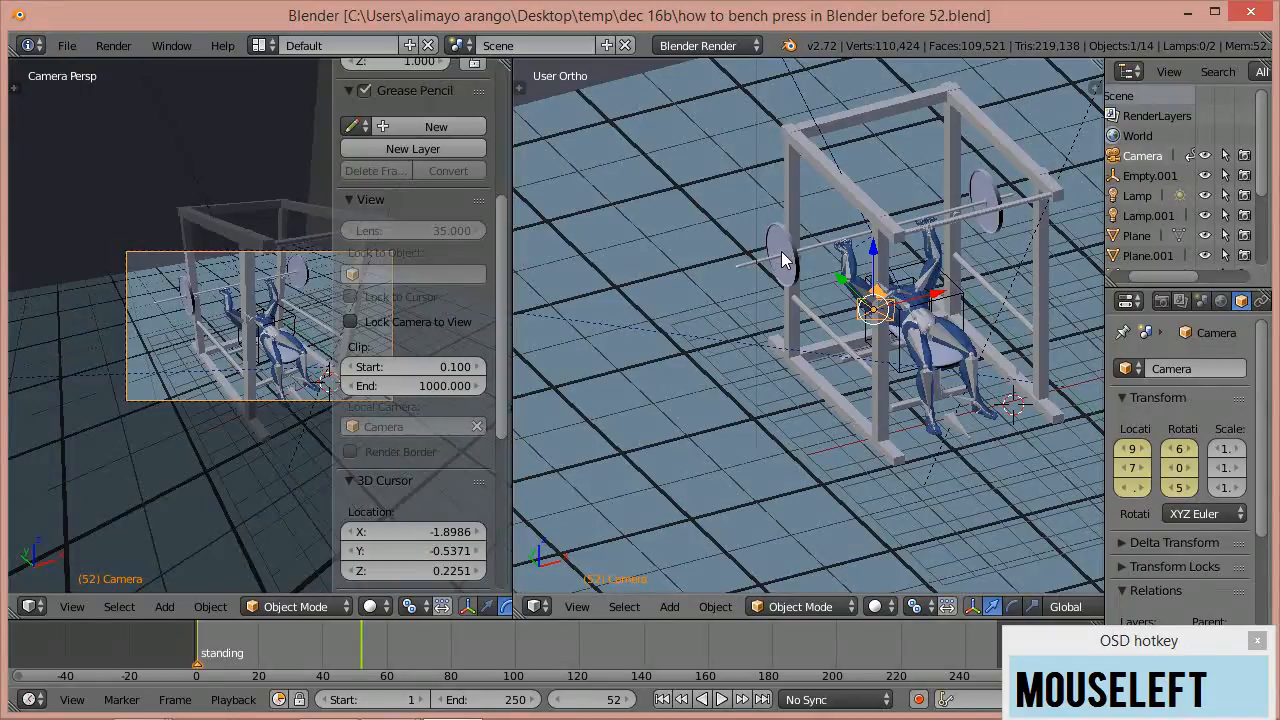
- Add a second camera at the 3D cursor and place a timeline marker at frame 52
key(shift+a)
mouse_move(783, 260)
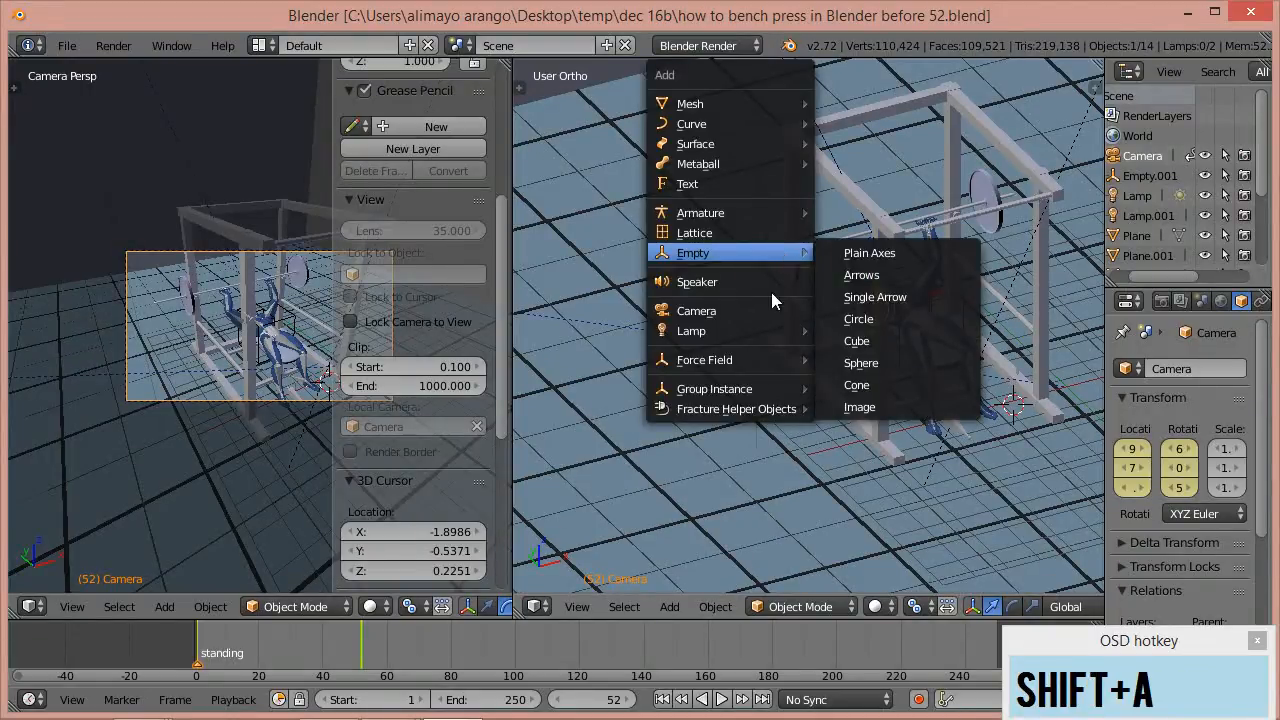
click(722, 310)
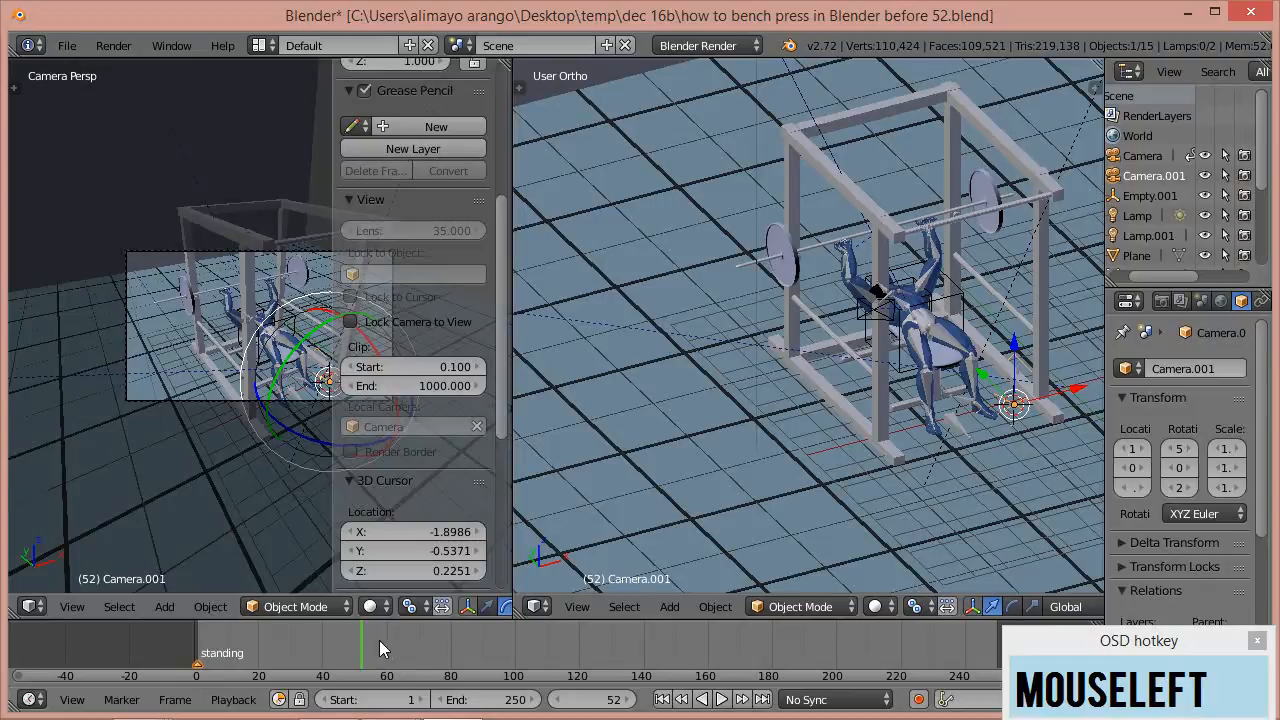
key(m)
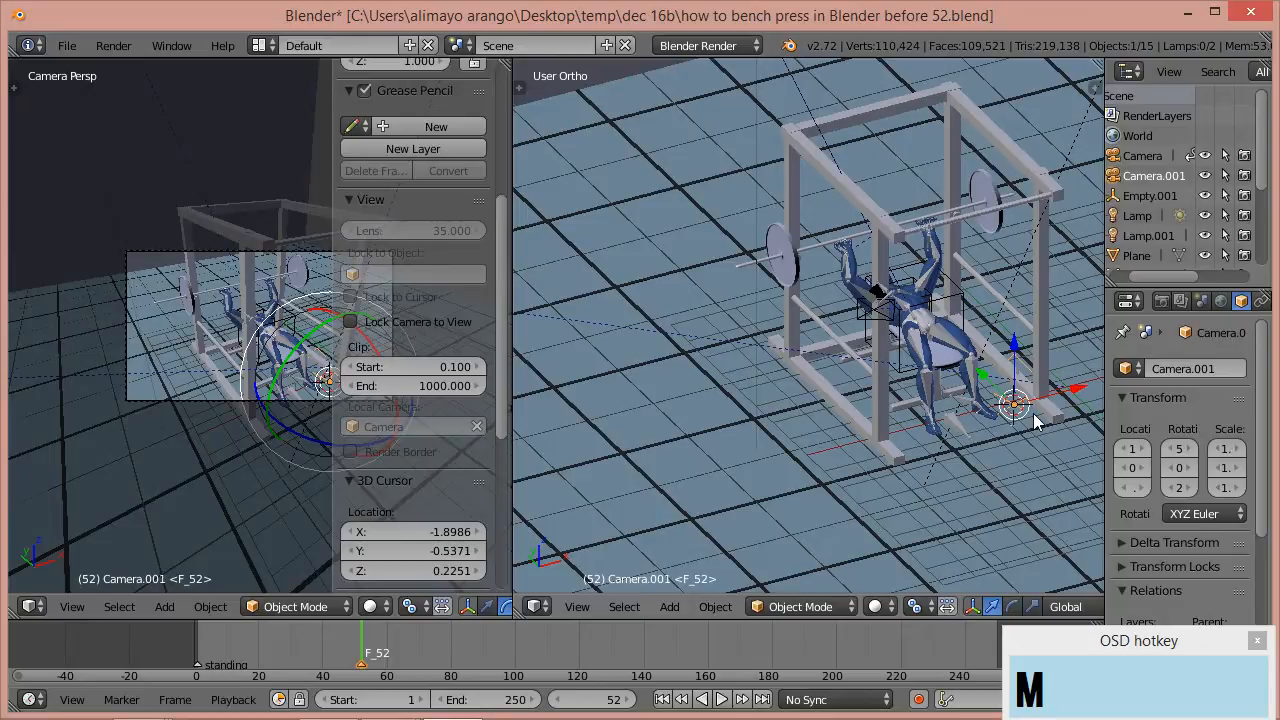
- Make the second camera the active view and save the file as "how to bench press in Blender before 53.blend"
key(ctrl+KP_0)
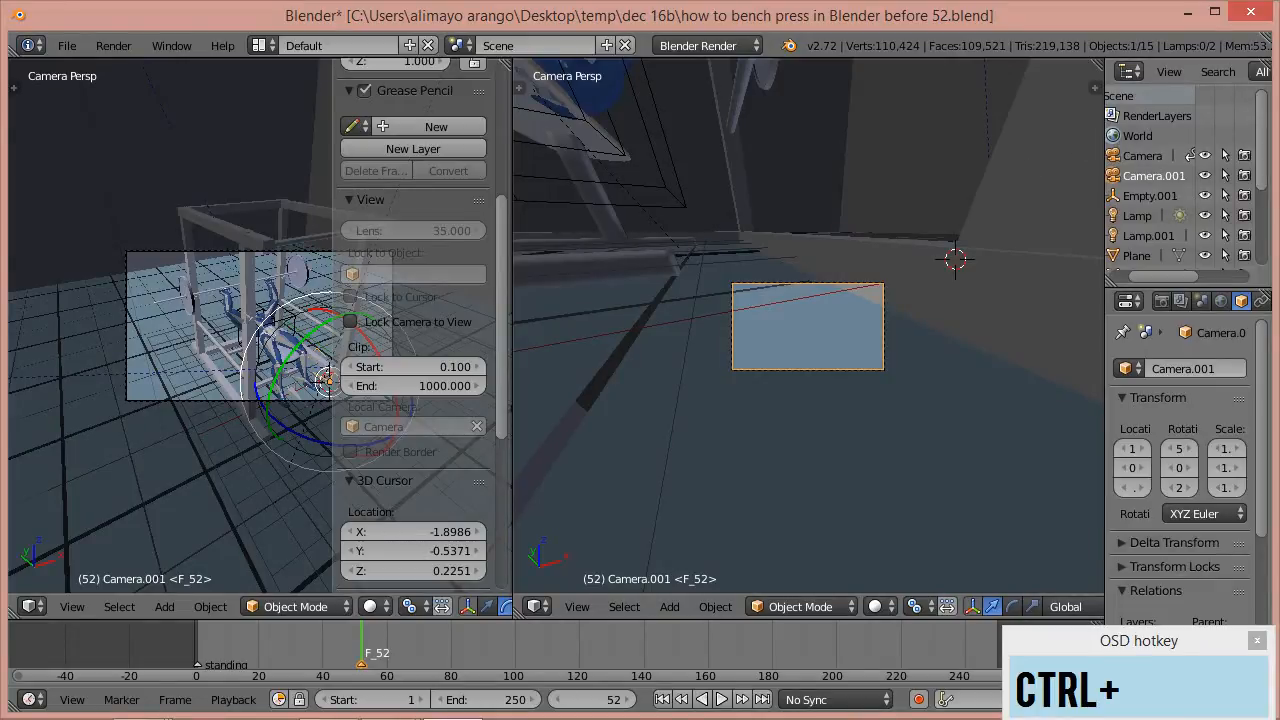
key(ctrl+alt+s)
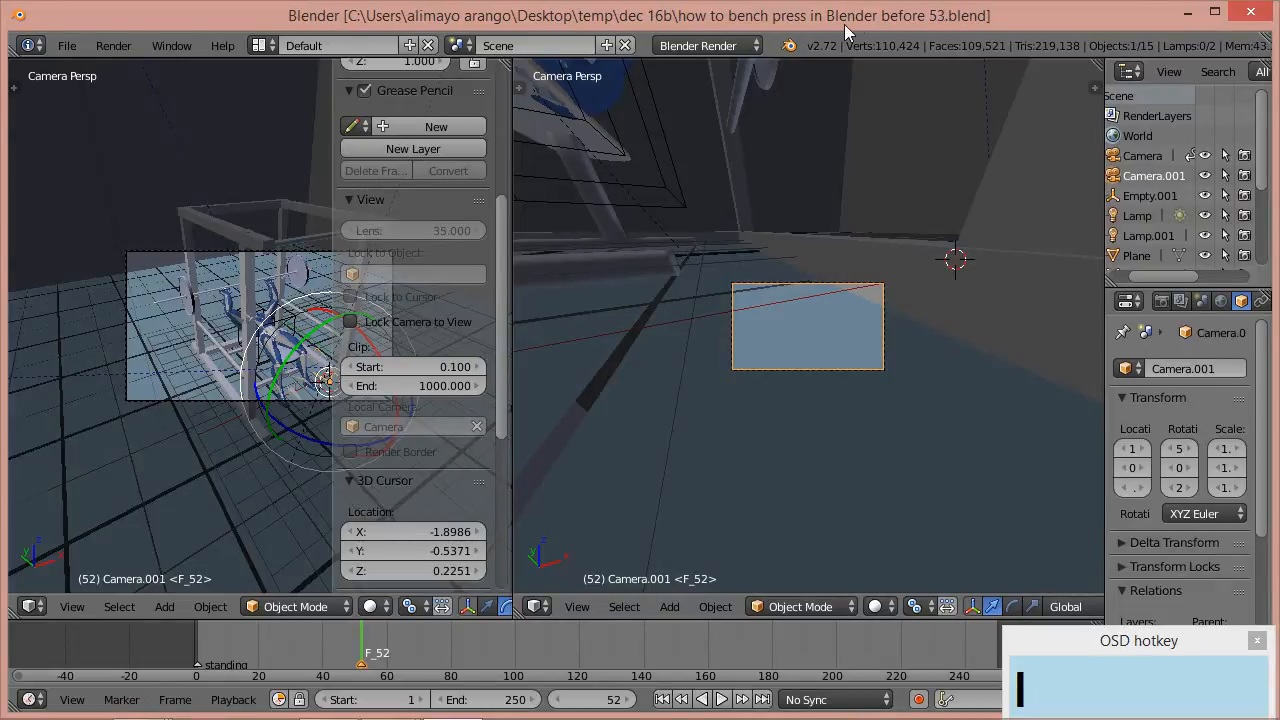
- Show the view properties for the second camera's viewport and enable Lock Camera to View
key(n)
click(942, 322)
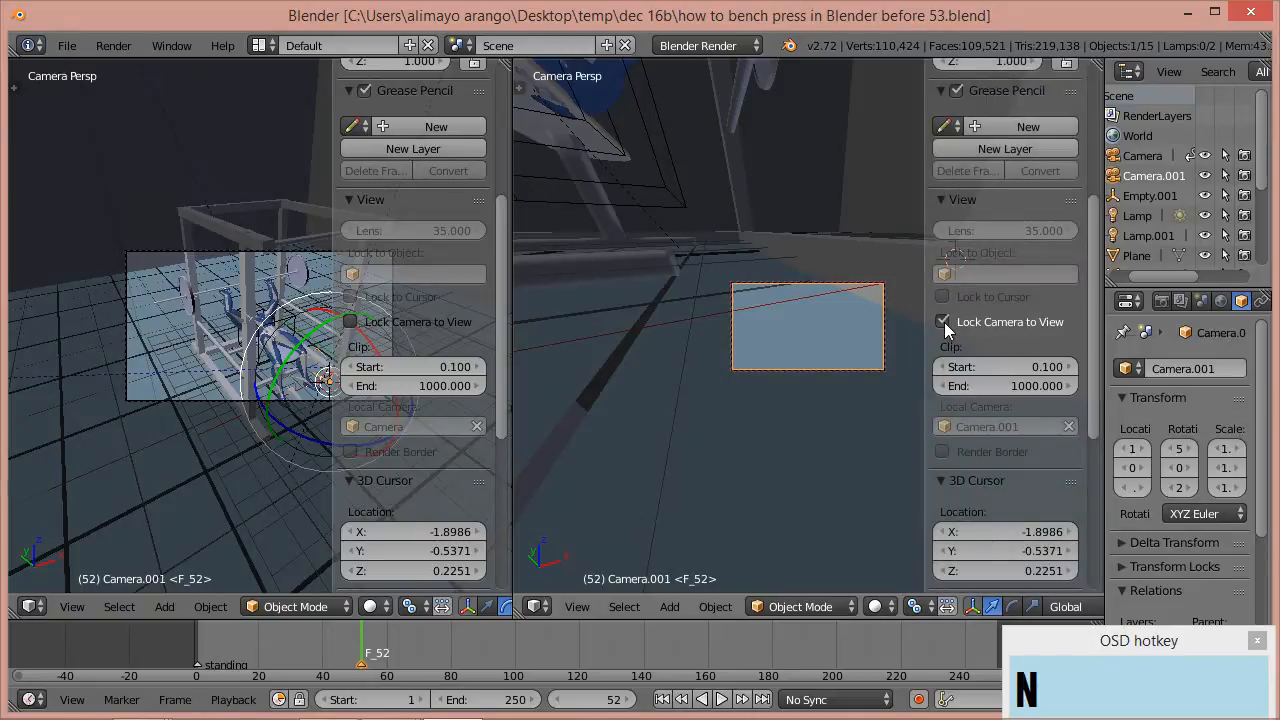
- Reposition the second camera through its locked view, pulling it back until the lying figure and bench sit inside the frame
scroll(843, 322, down, 4)
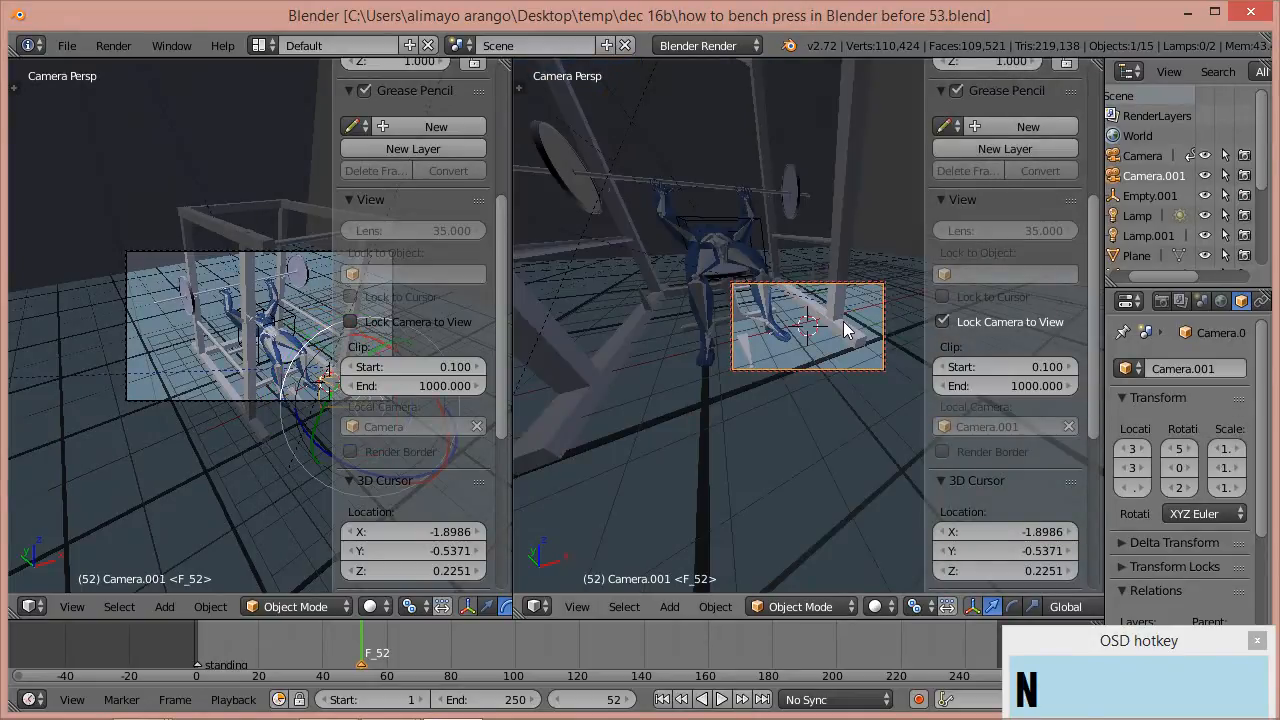
scroll(843, 322, down, 4)
mouse_move(846, 322)
shift+middle_down()
mouse_move(831, 318)
mouse_move(849, 334)
shift+middle_up()
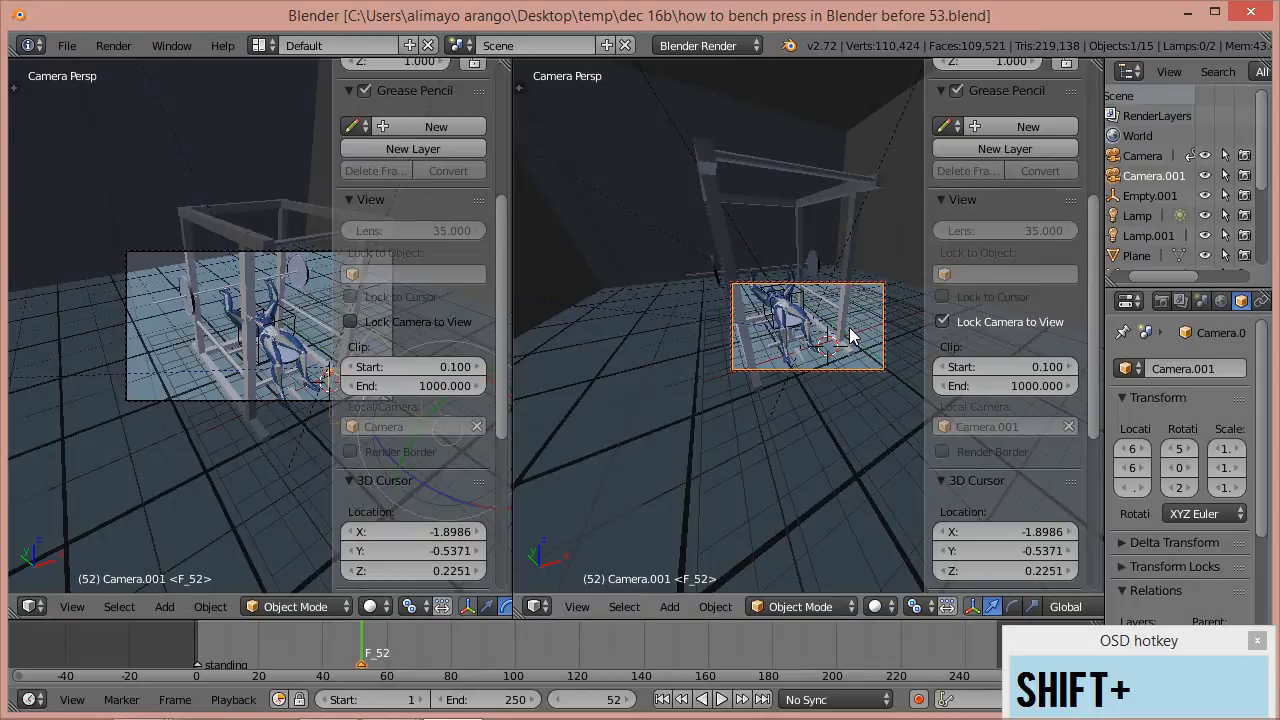
shift+middle_drag(851, 337, 856, 341)
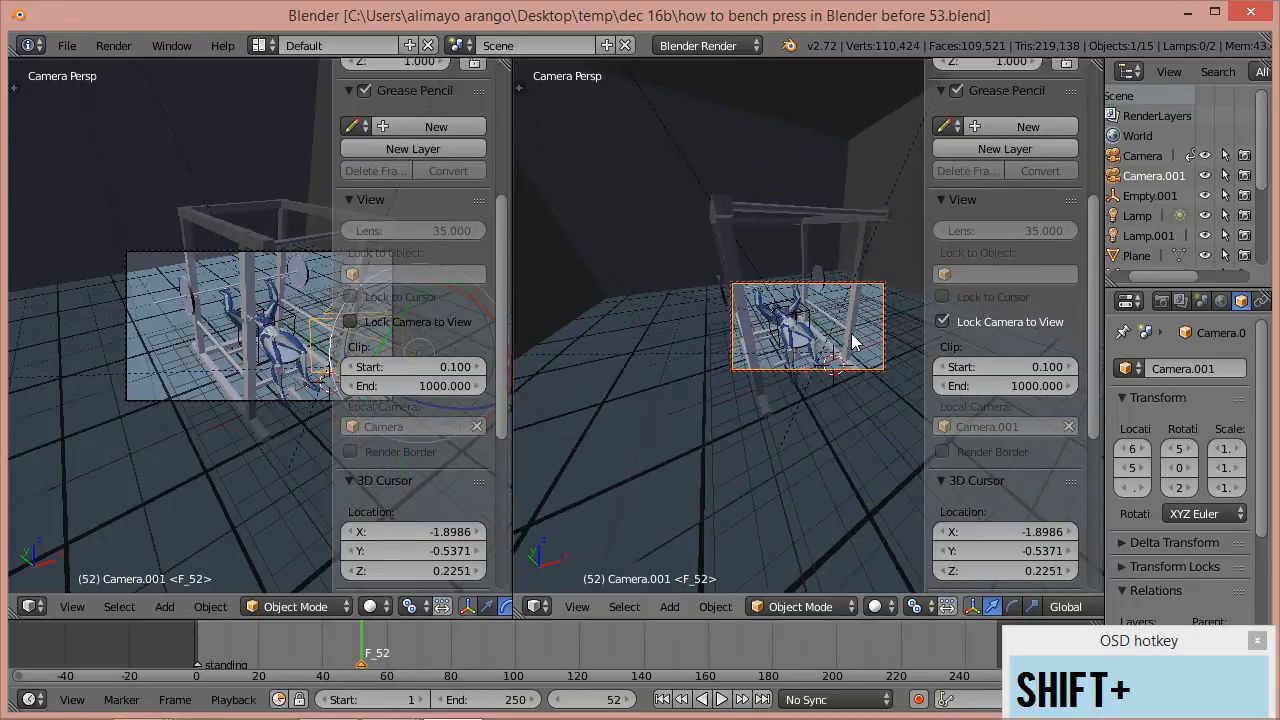
scroll(860, 342, up, 2)
scroll(861, 337, down, 1)
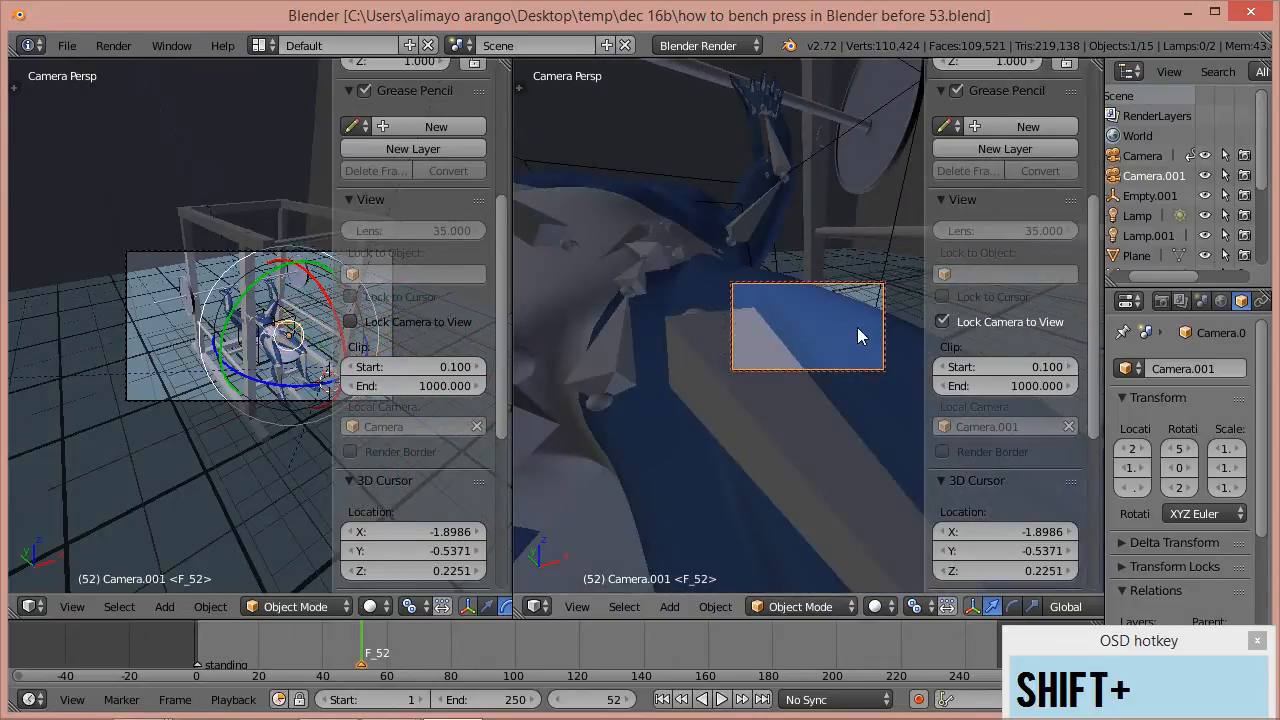
scroll(858, 335, up, 2)
scroll(858, 335, down, 2)
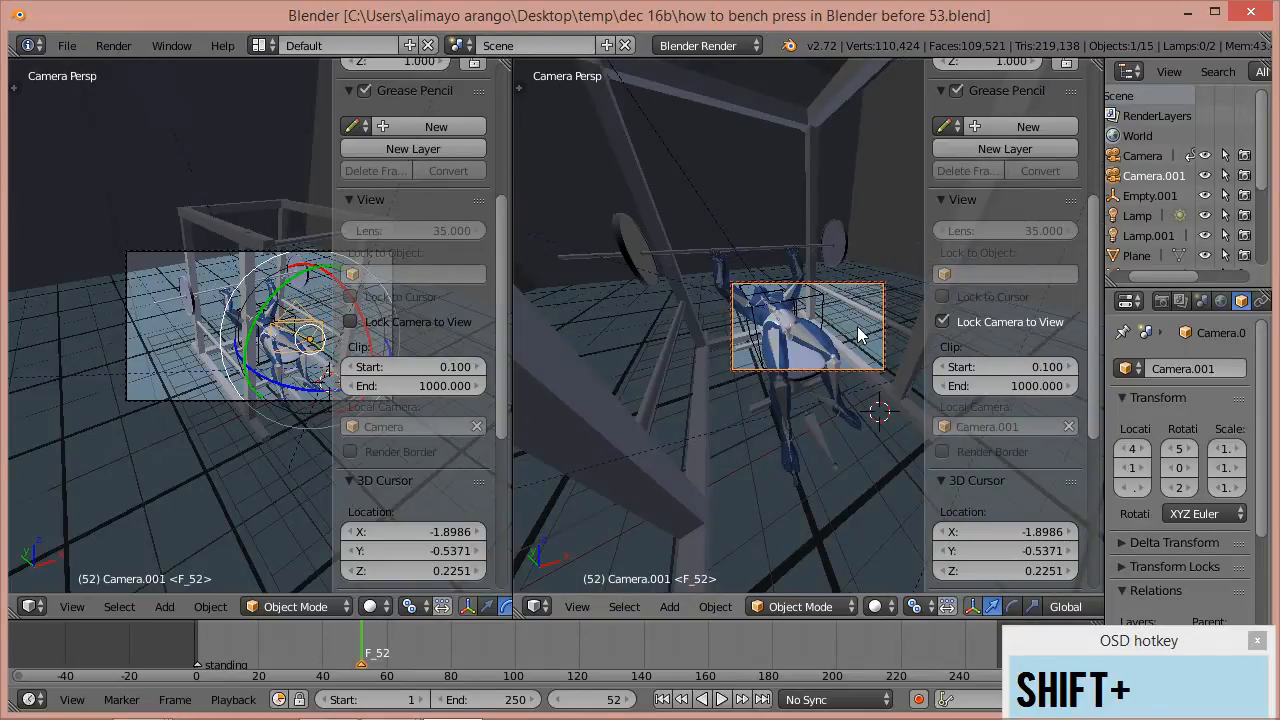
scroll(854, 338, up, 1)
scroll(853, 339, down, 2)
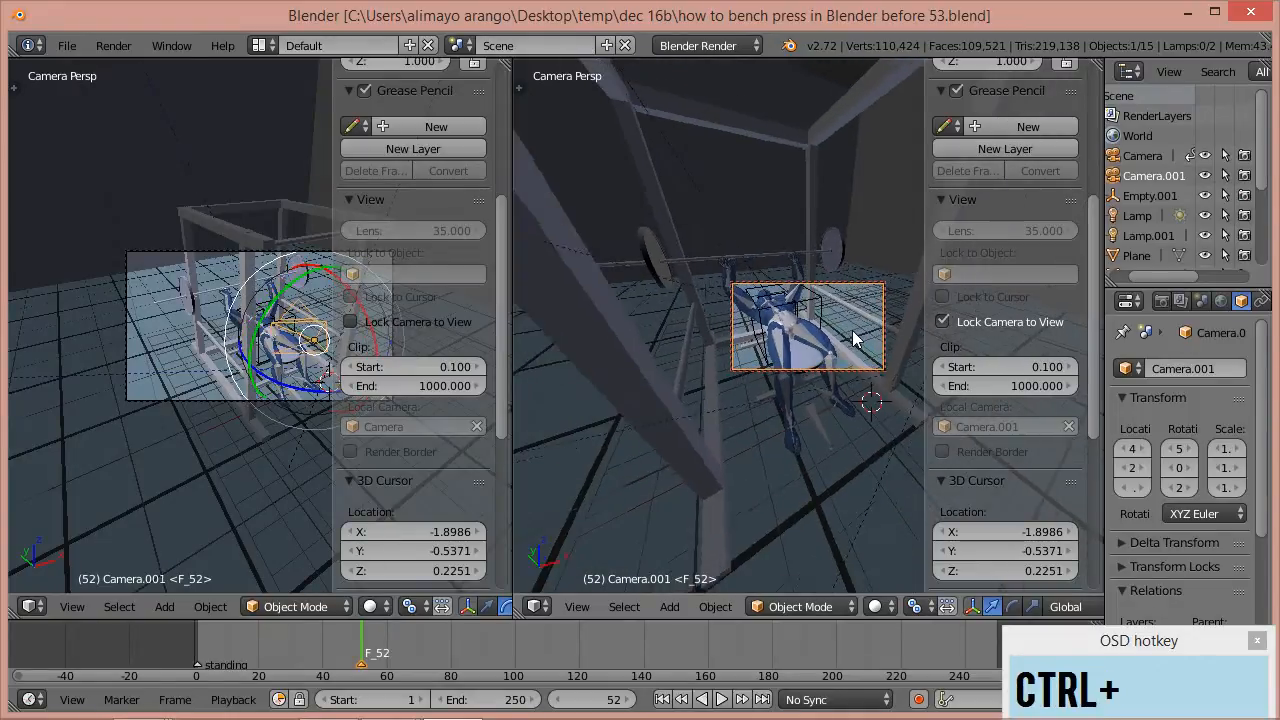
ctrl+scroll(854, 338, down, 1)
ctrl+scroll(856, 340, down, 2)
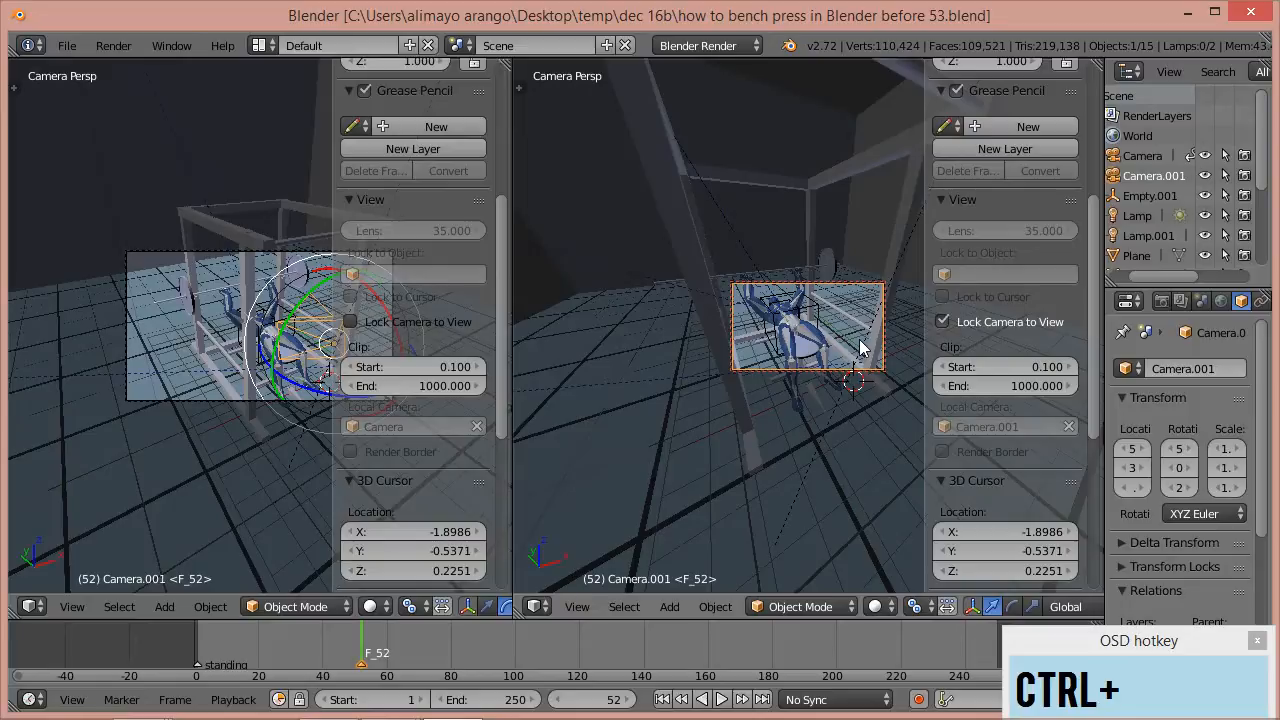
scroll(860, 346, up, 1)
scroll(789, 297, down, 1)
- Select the cam_tar target object and snap the 3D cursor to it
right_click(811, 313)
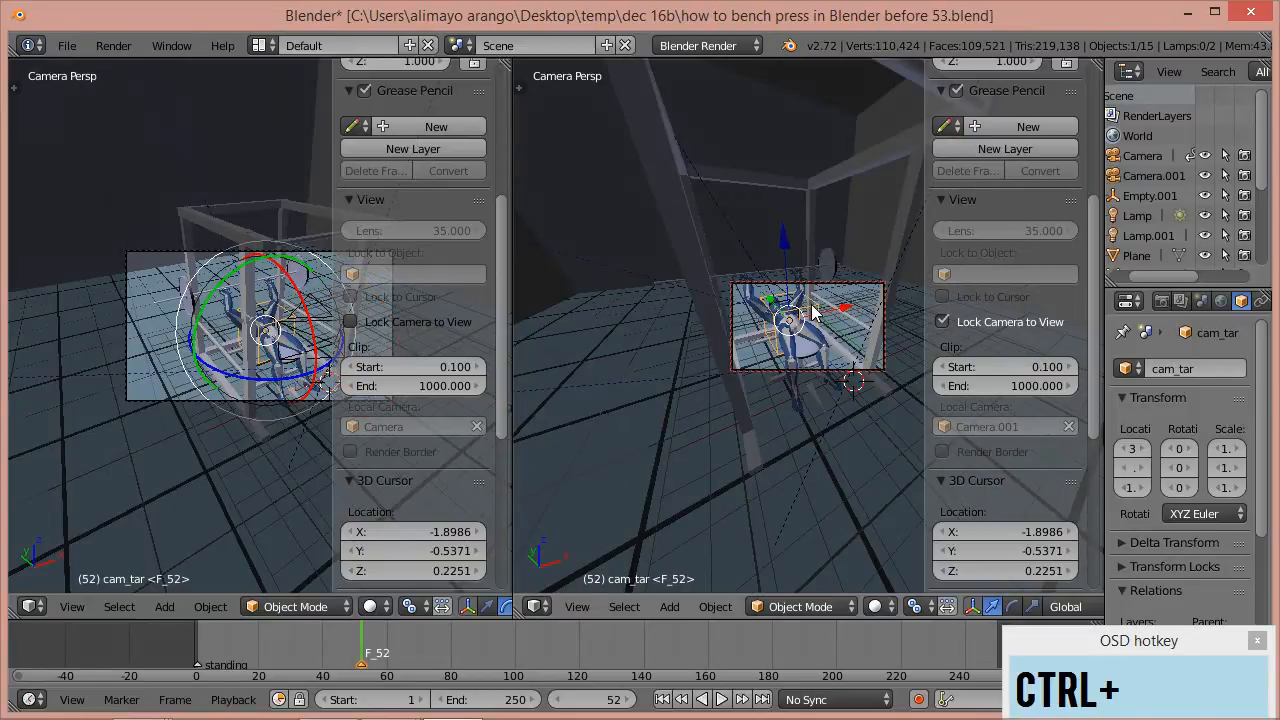
key(shift)
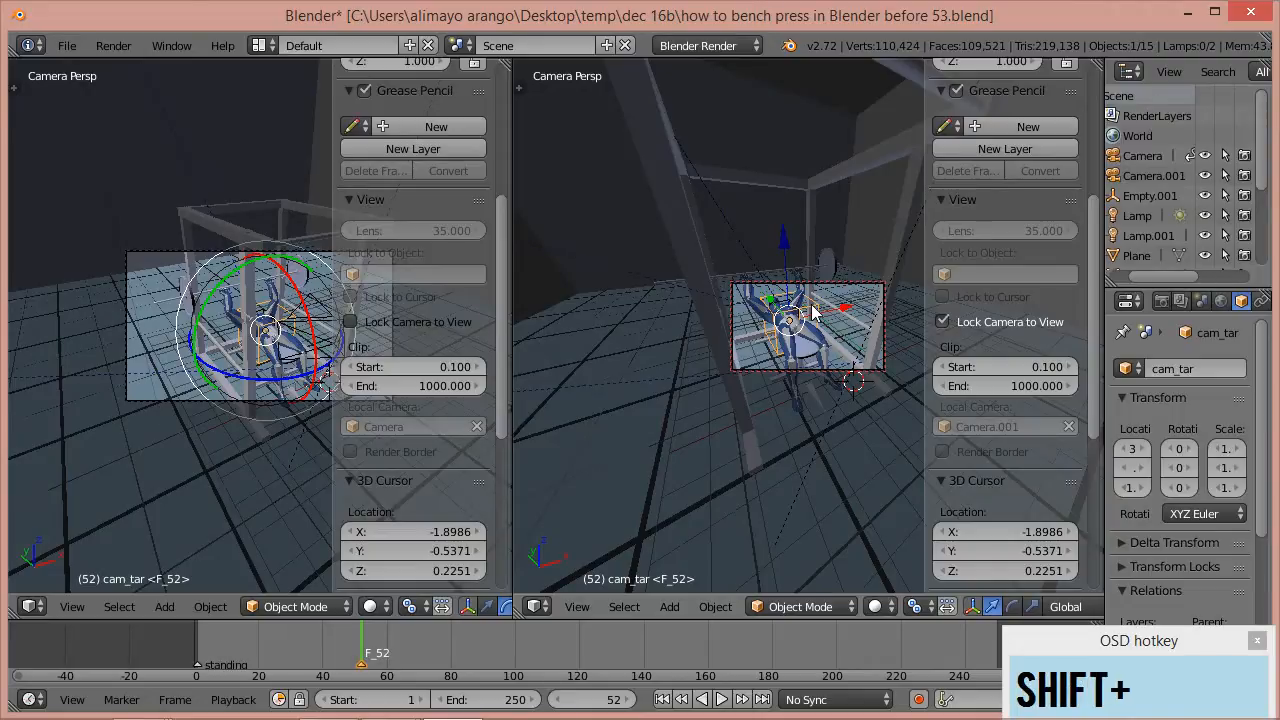
key(shift+s)
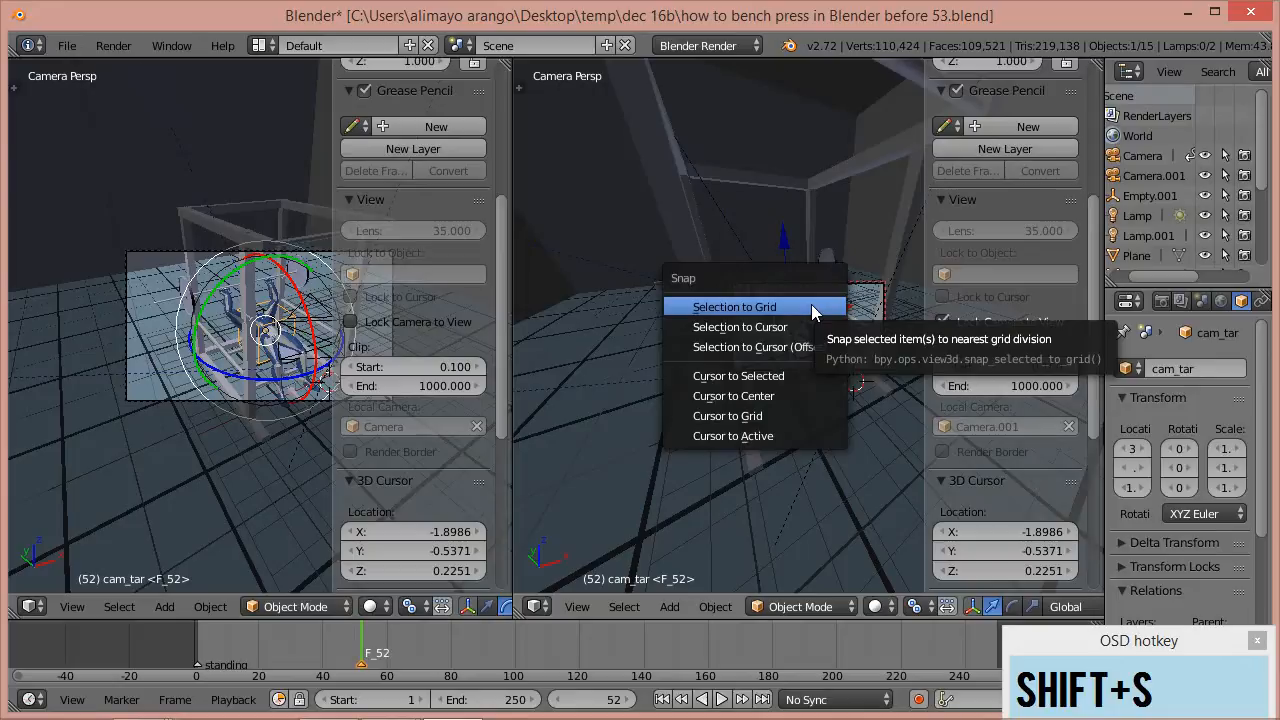
click(776, 376)
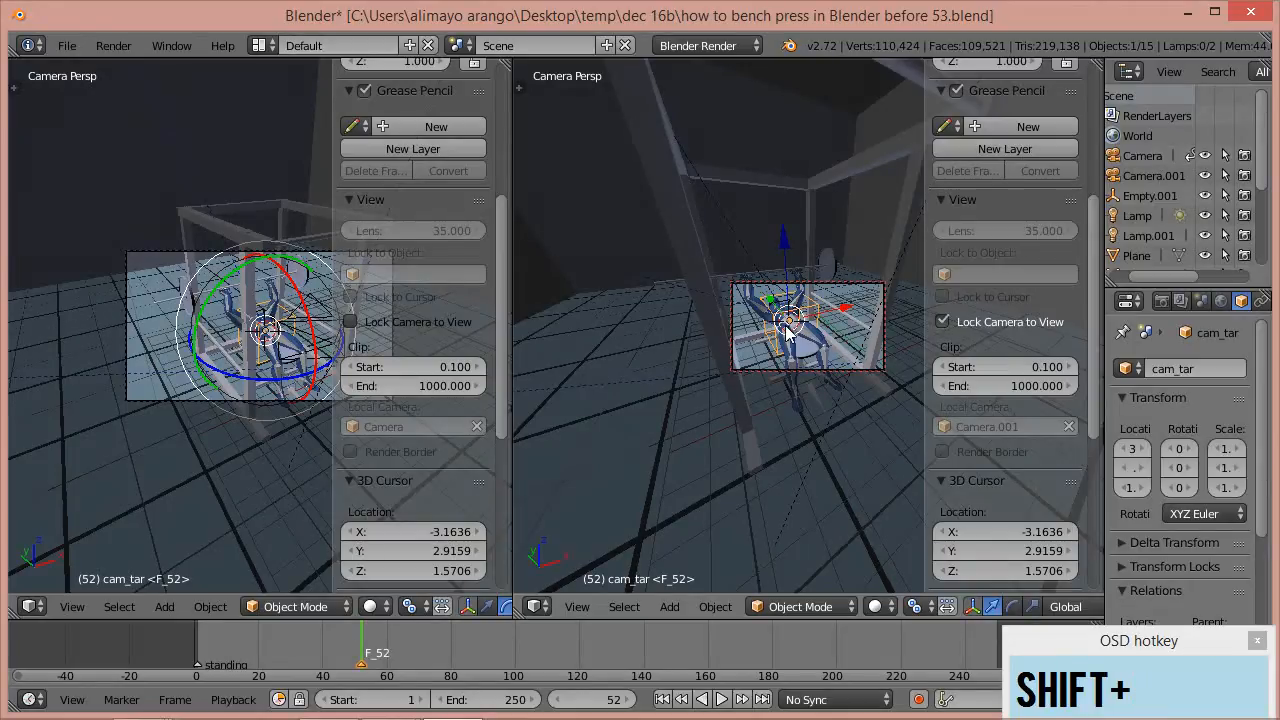
- Add a Circle empty at the 3D cursor
key(shift+a)
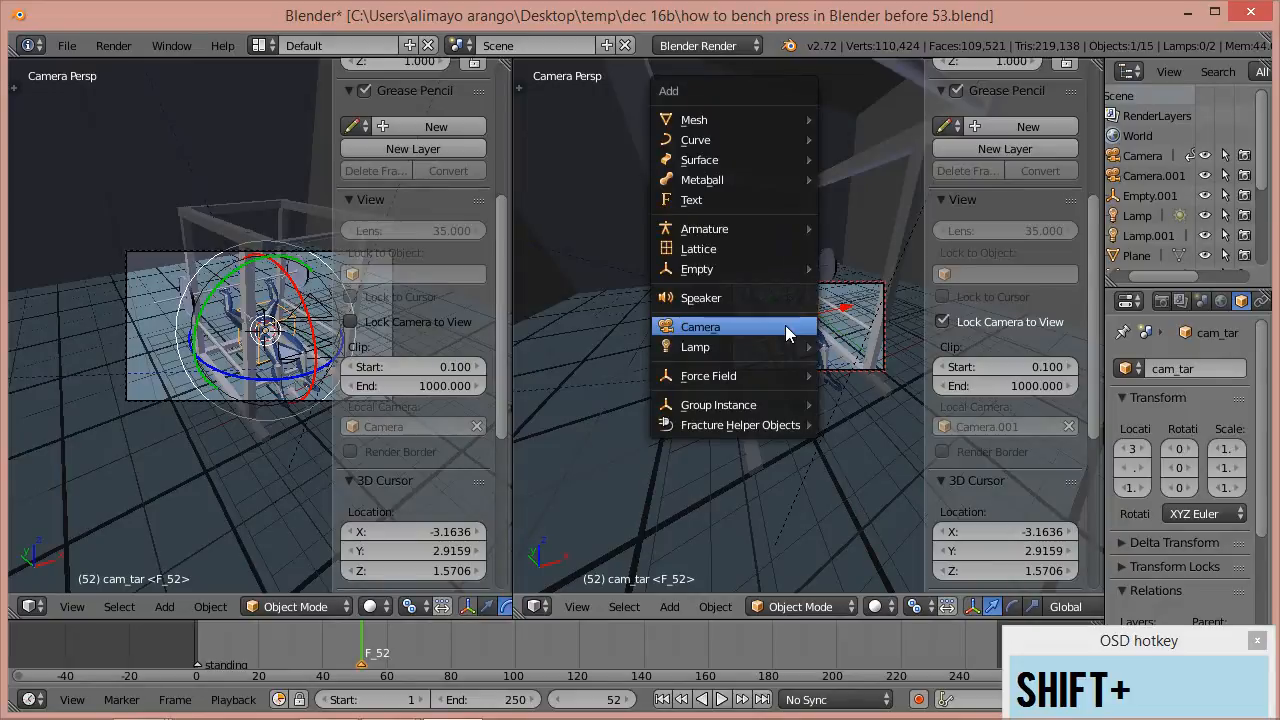
mouse_move(748, 266)
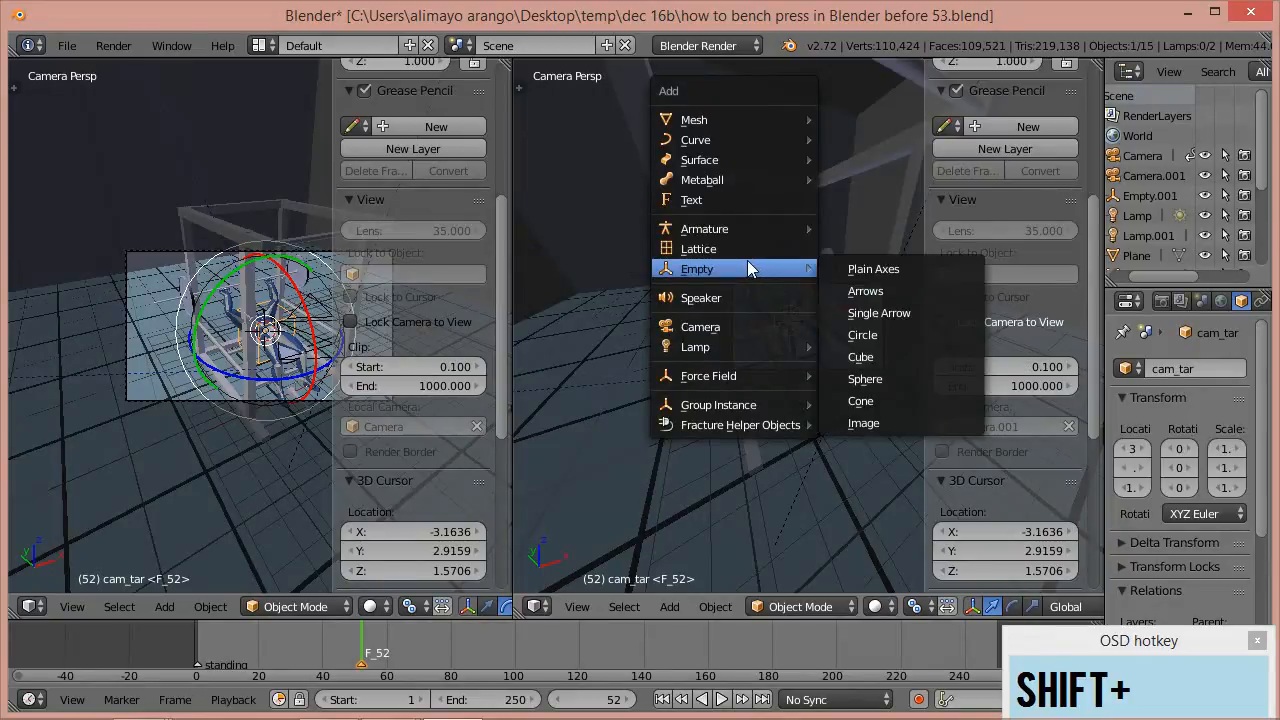
click(855, 334)
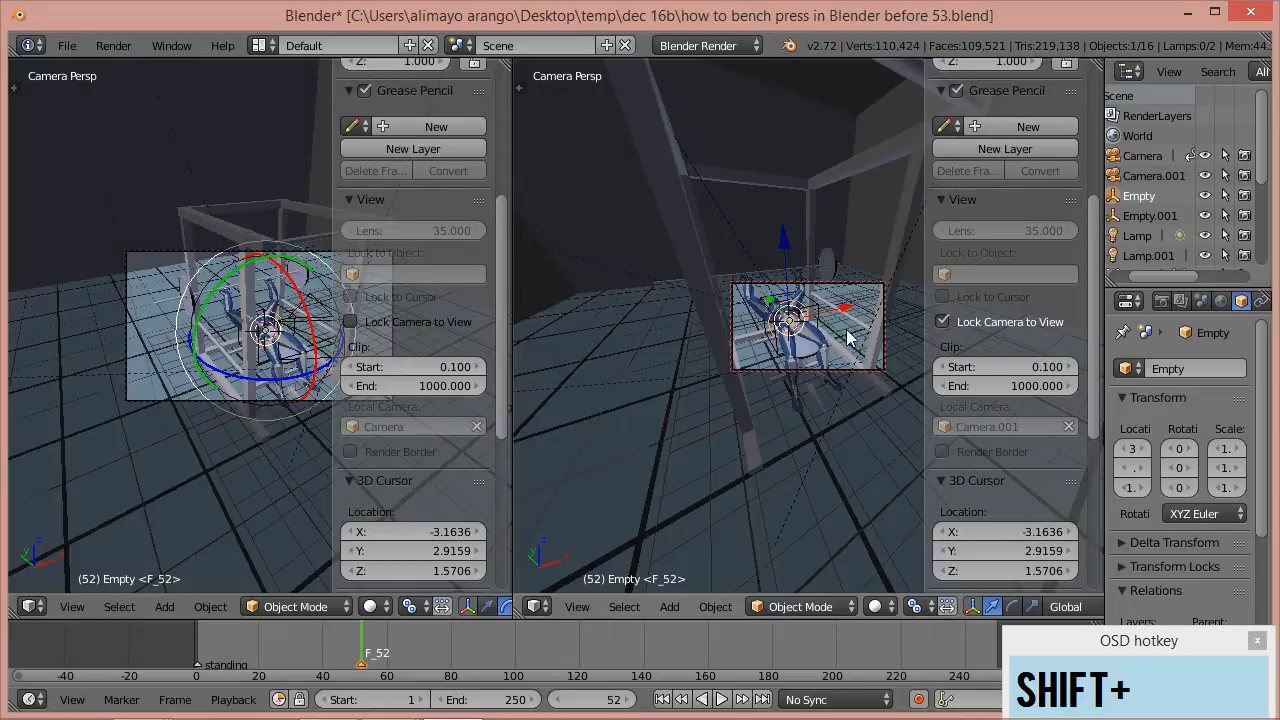
- Select Camera.001 and disable Lock Camera to View in its viewport
click(1152, 176)
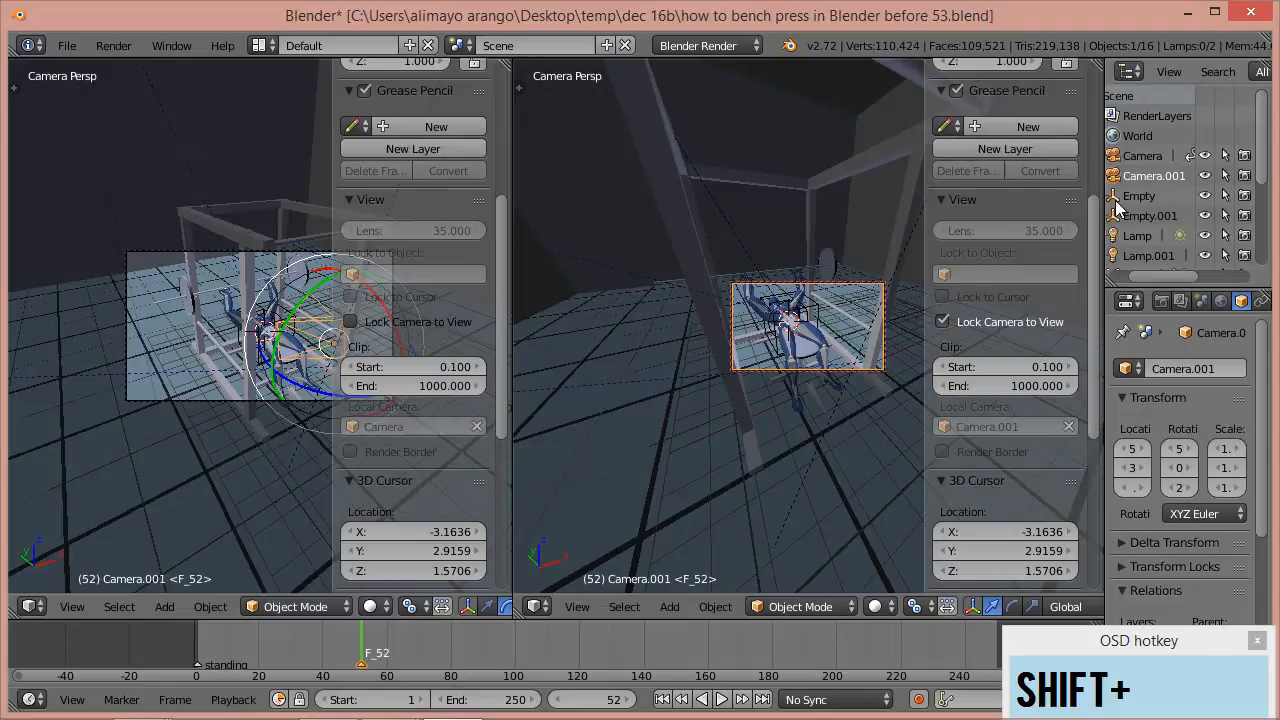
scroll(870, 358, up, 4)
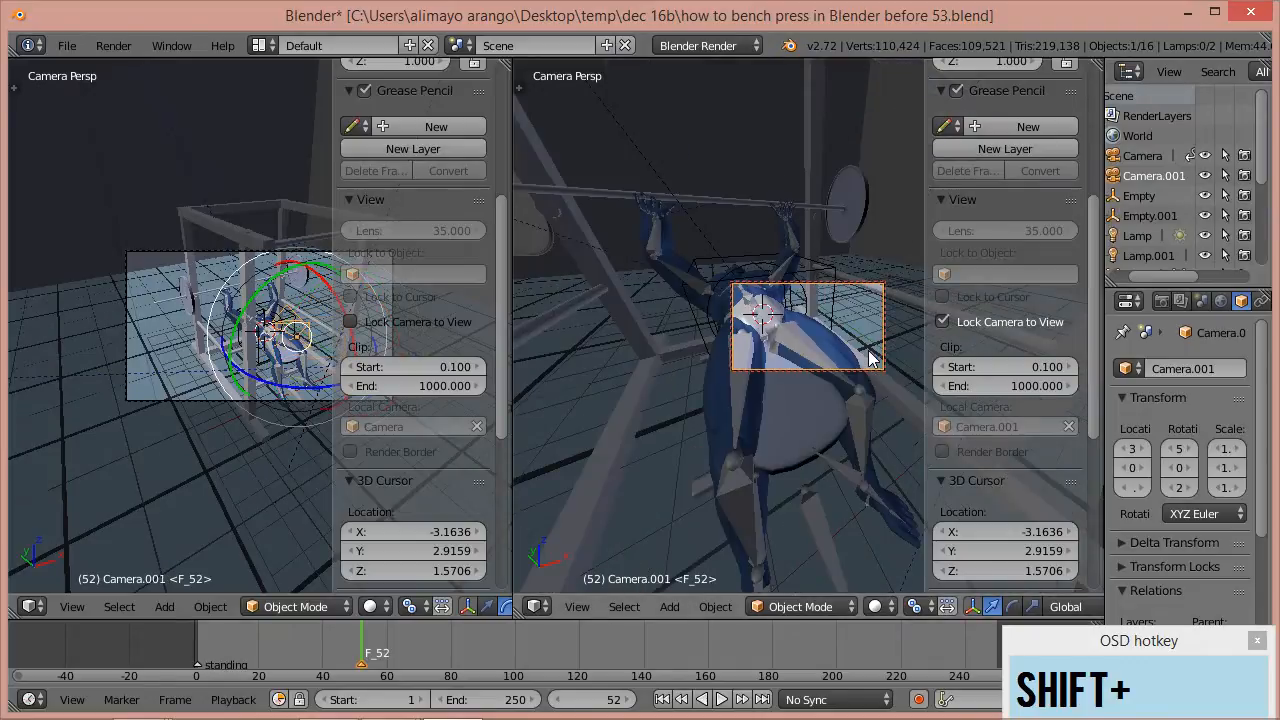
scroll(870, 358, down, 4)
click(943, 322)
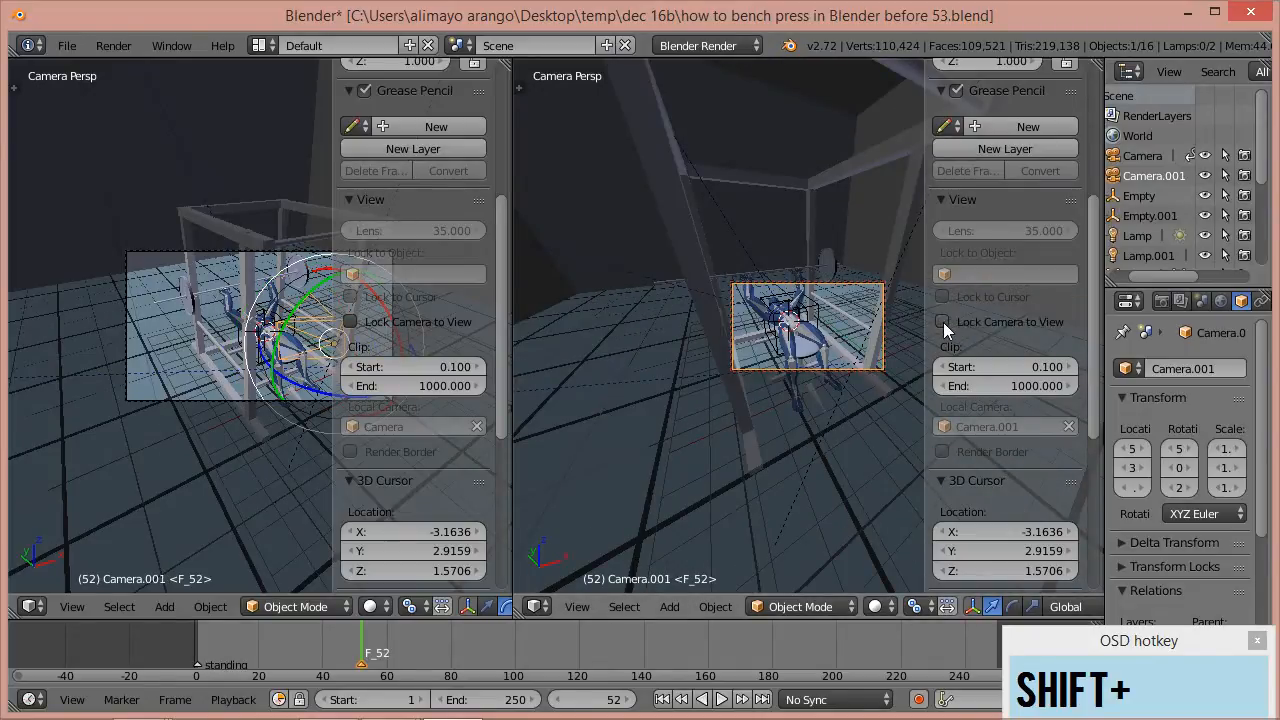
click(943, 322)
scroll(886, 331, up, 3)
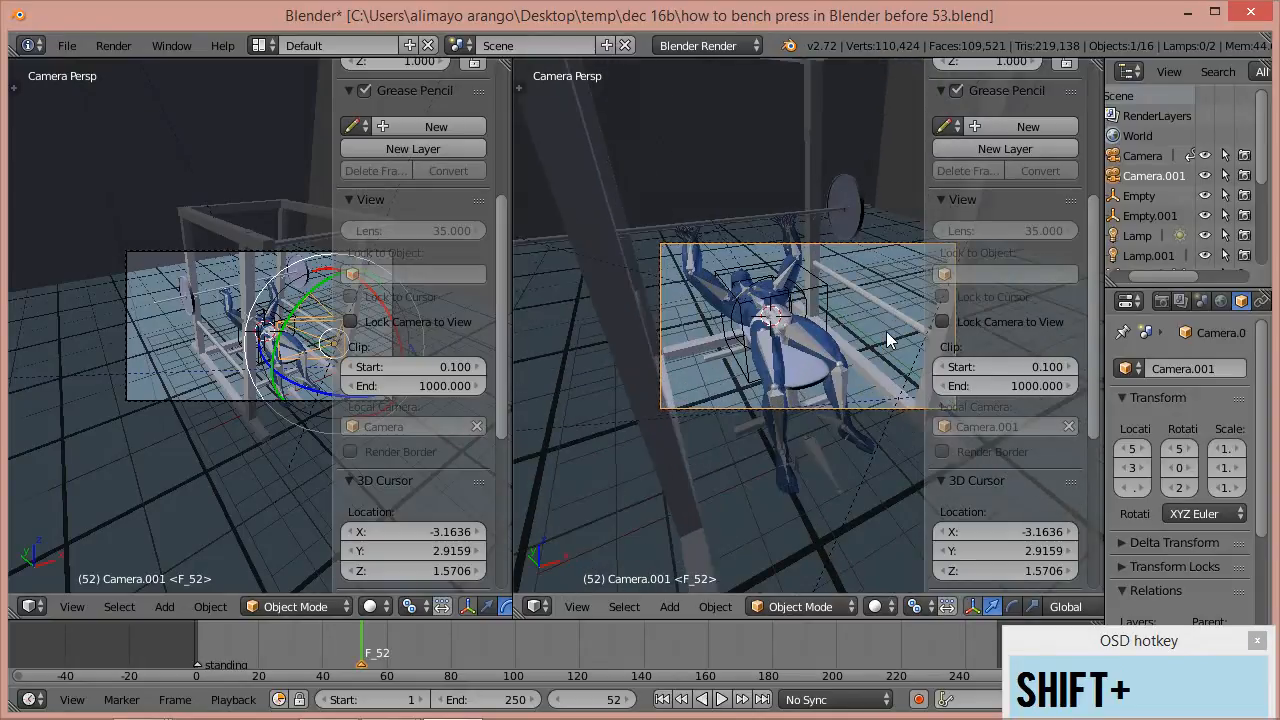
scroll(886, 331, up, 2)
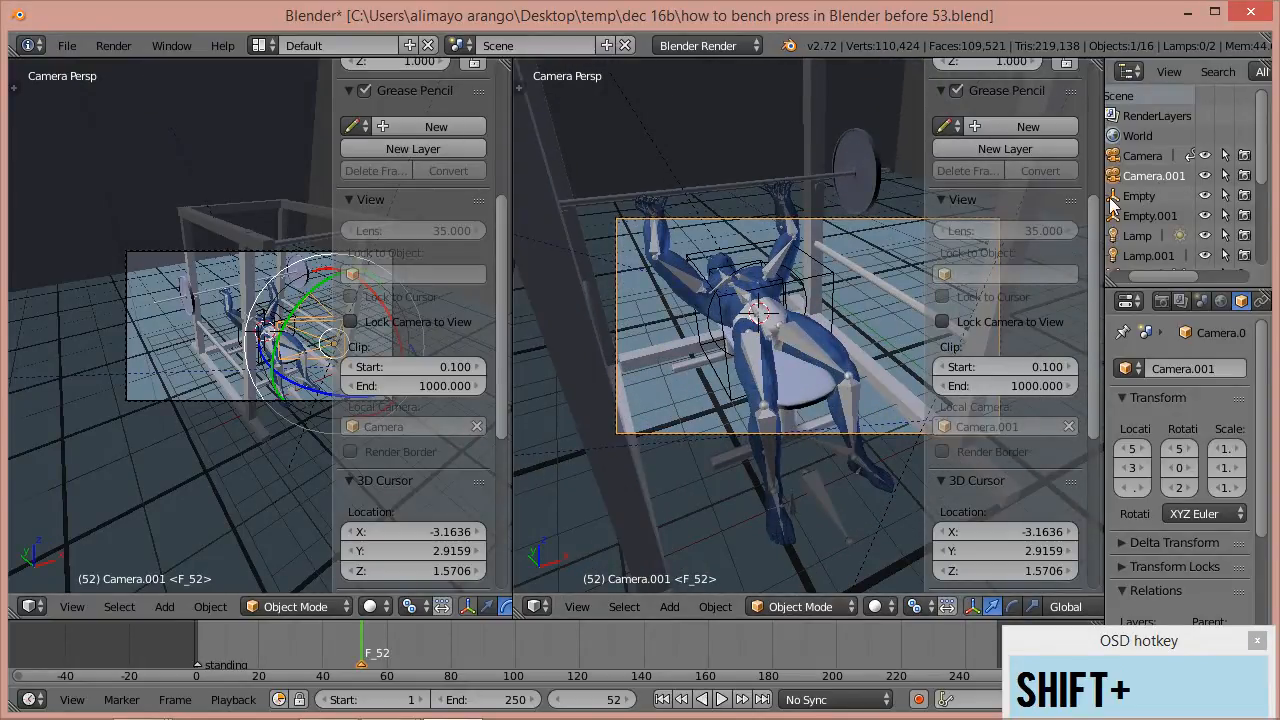
- Add the new circle empty to the selection as the active object and make Camera.001 follow it with a Track To constraint
shift+right_click(709, 337)
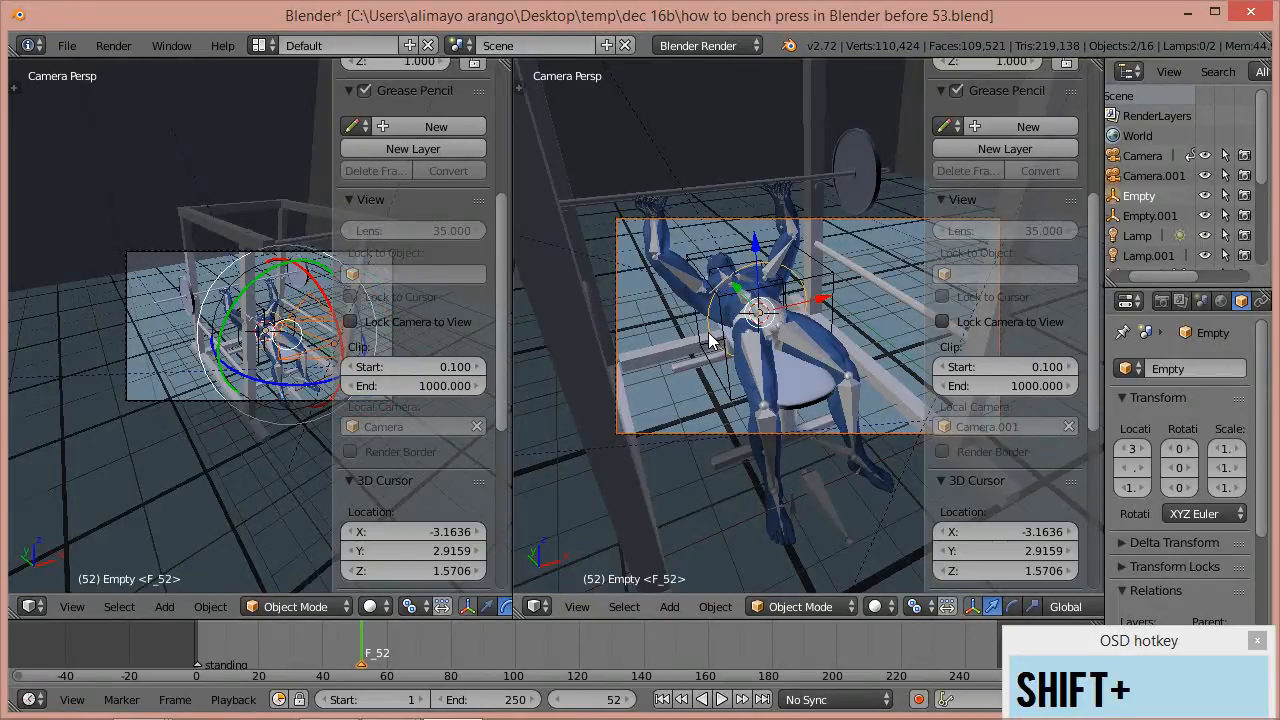
key(ctrl+t)
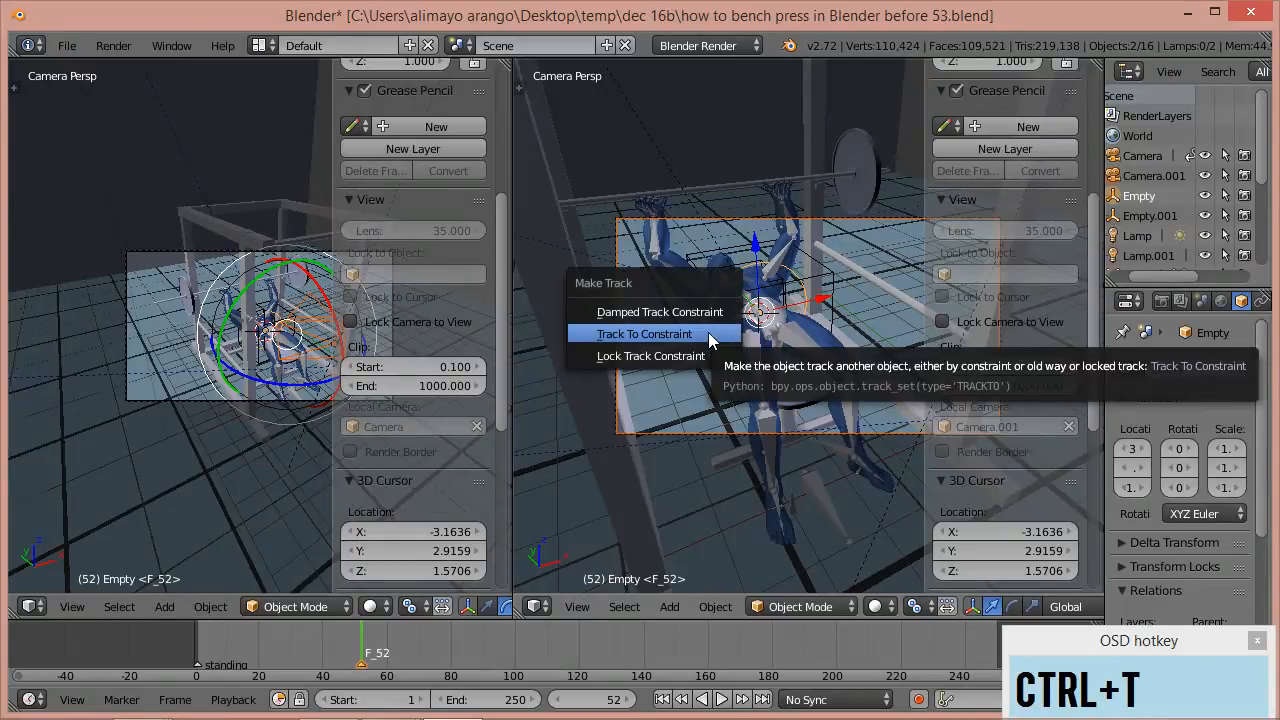
click(709, 335)
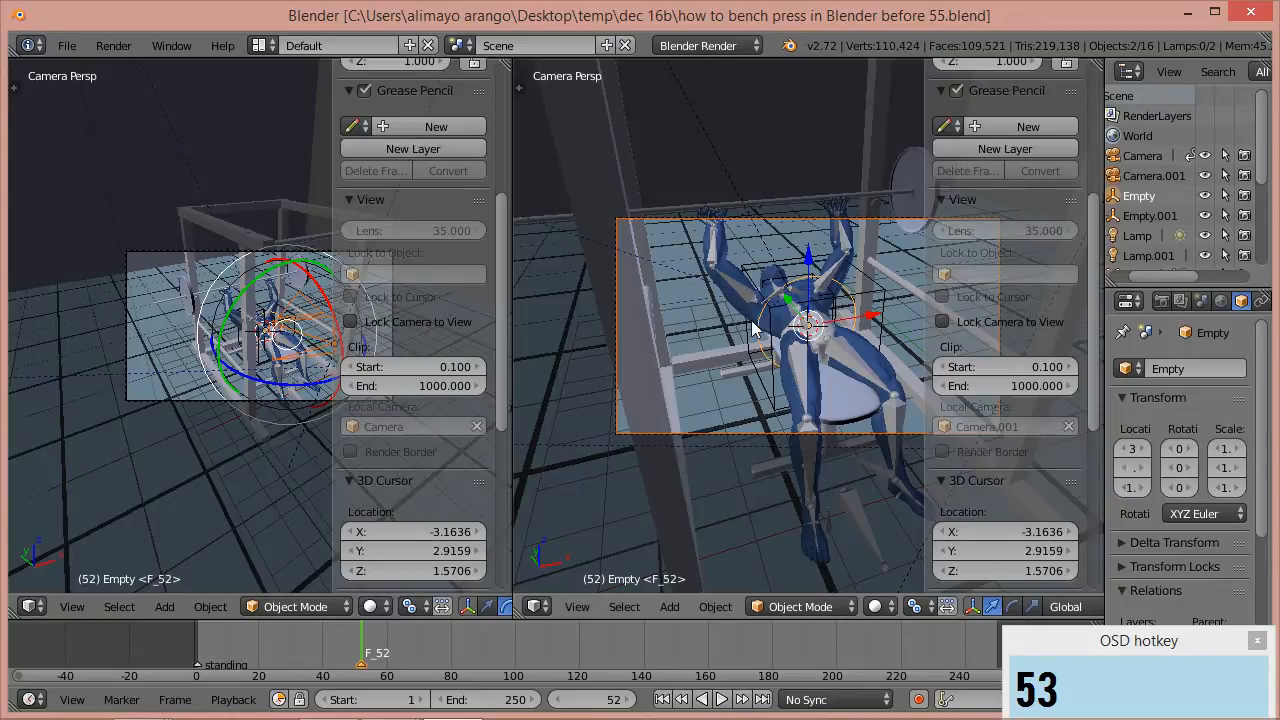
- Select only Camera.001 and bind it to the F_52 timeline marker
click(1156, 177)
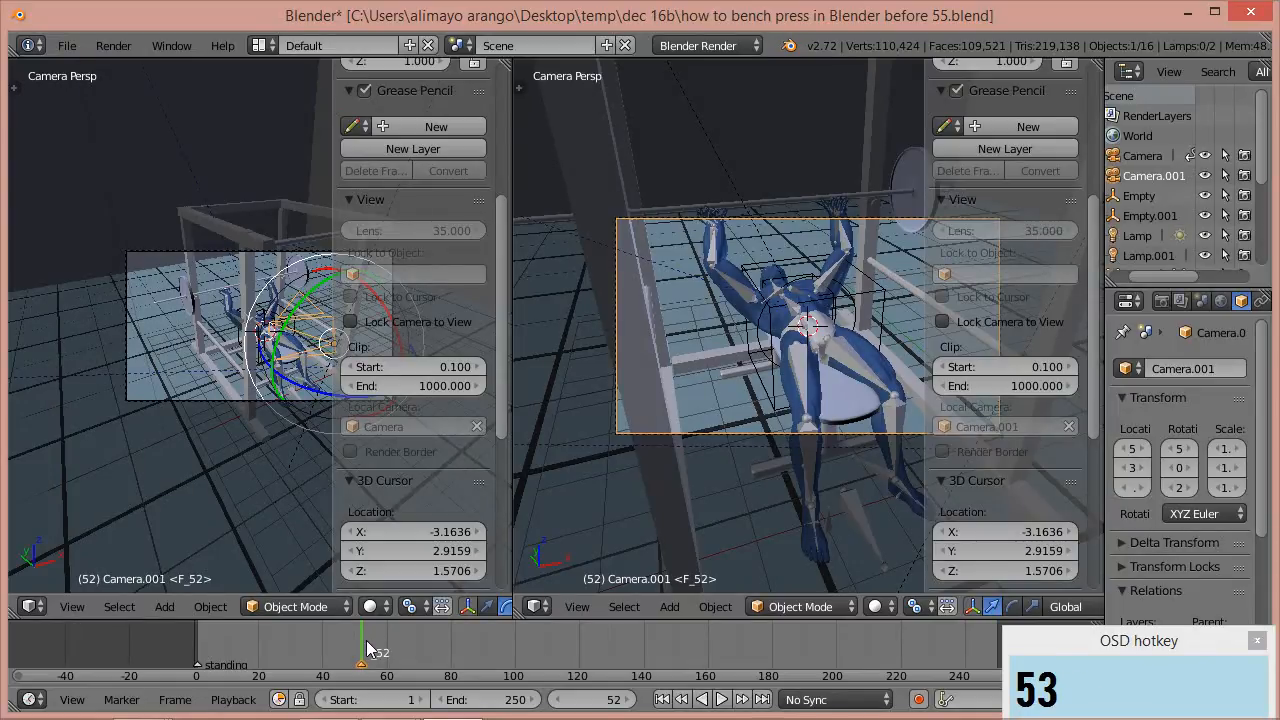
key(ctrl)
key(ctrl+b)
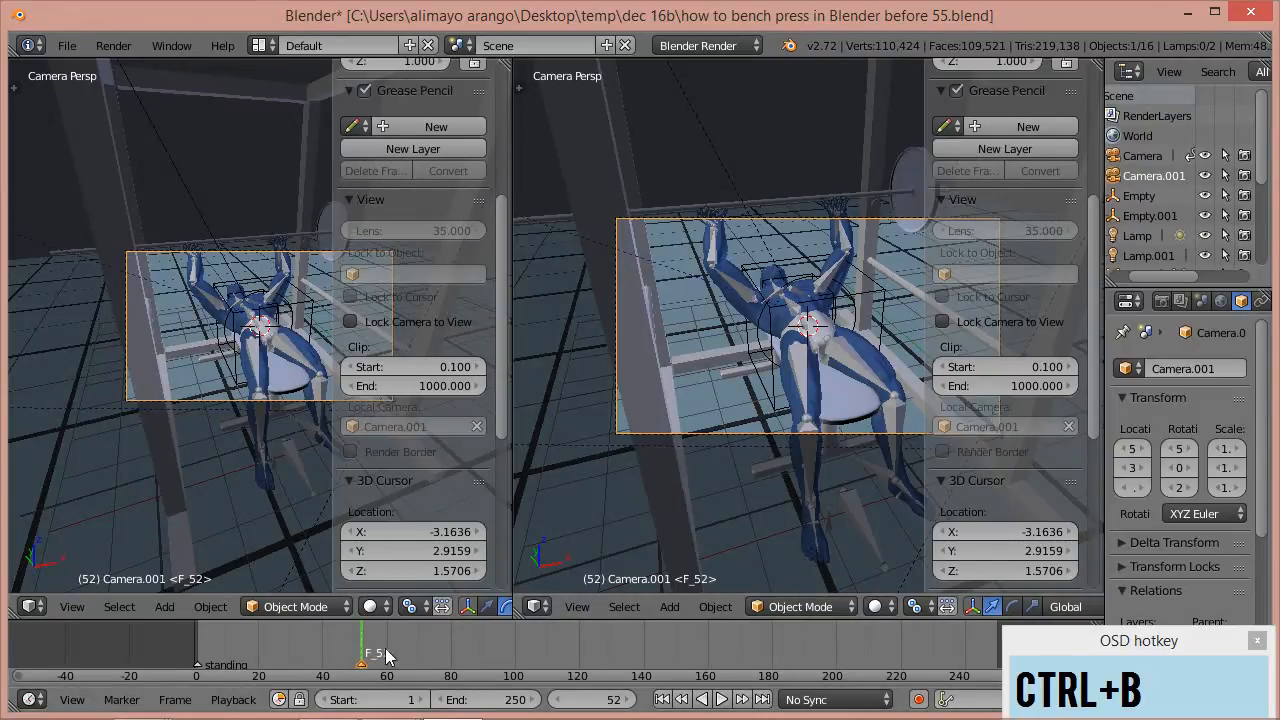
- Go back to frame 1, select the original Camera, and bind it to the "standing" timeline marker
drag(360, 656, 269, 662)
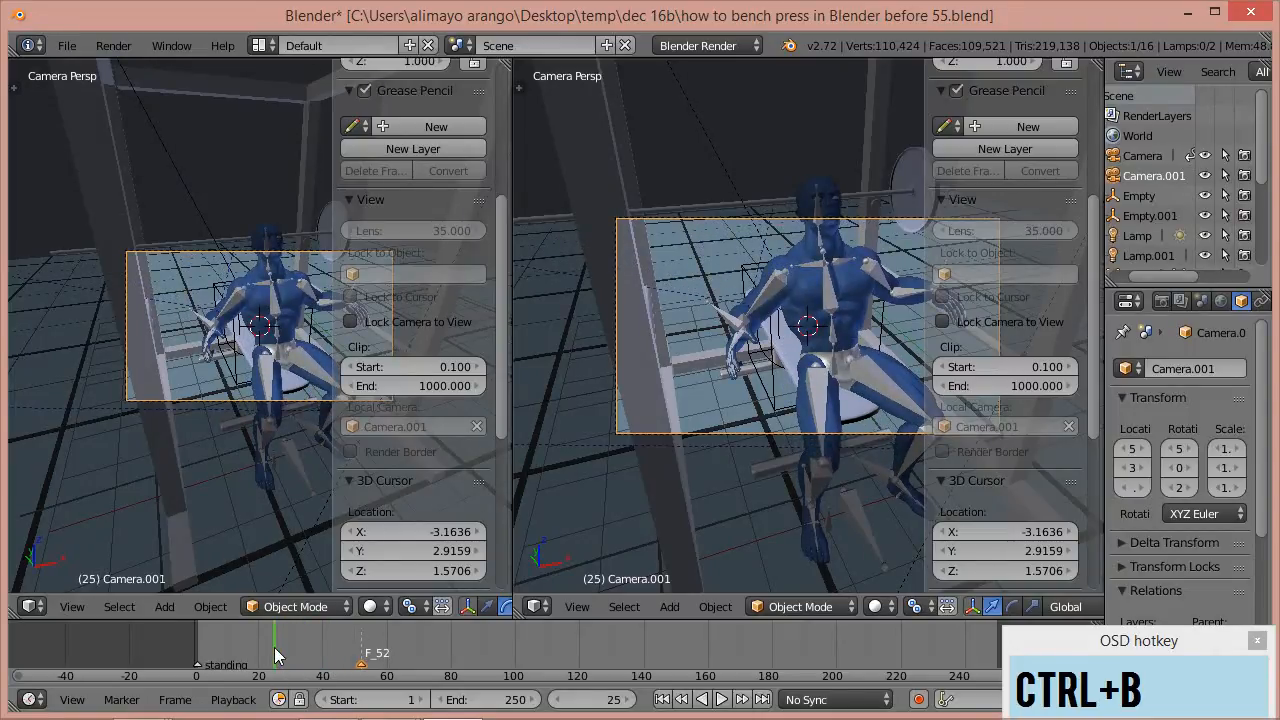
drag(281, 633, 203, 650)
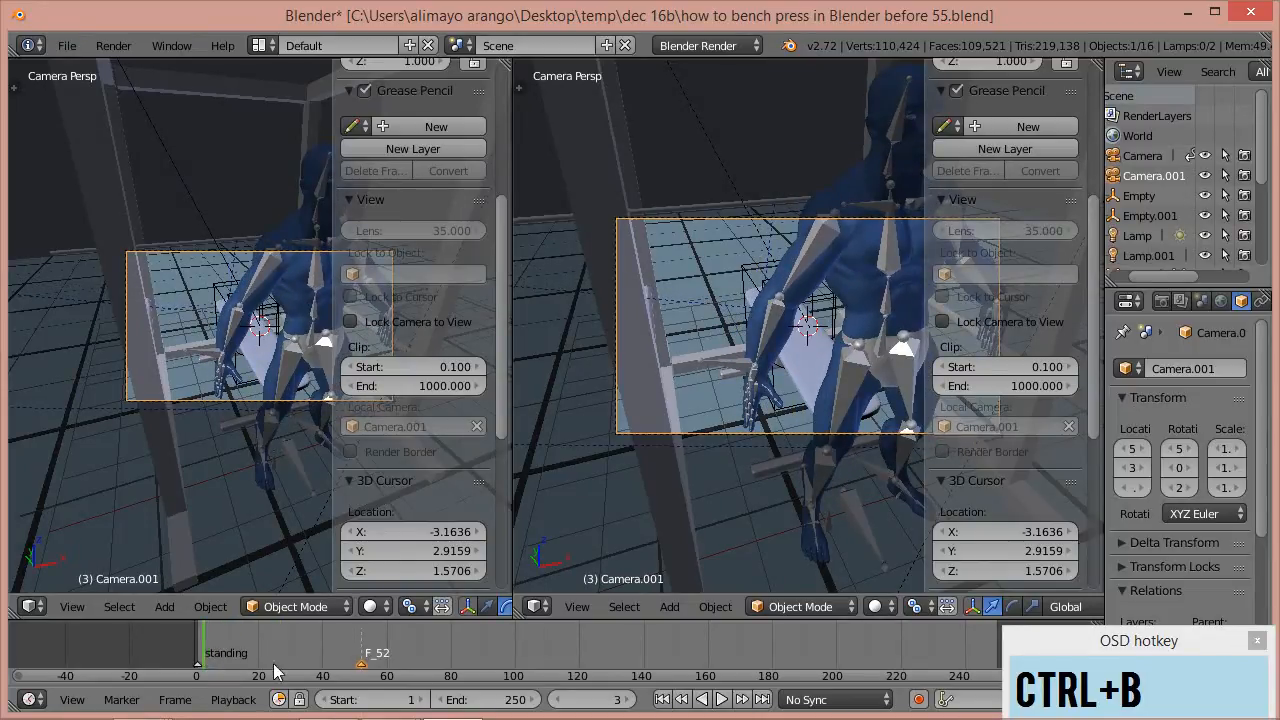
click(198, 656)
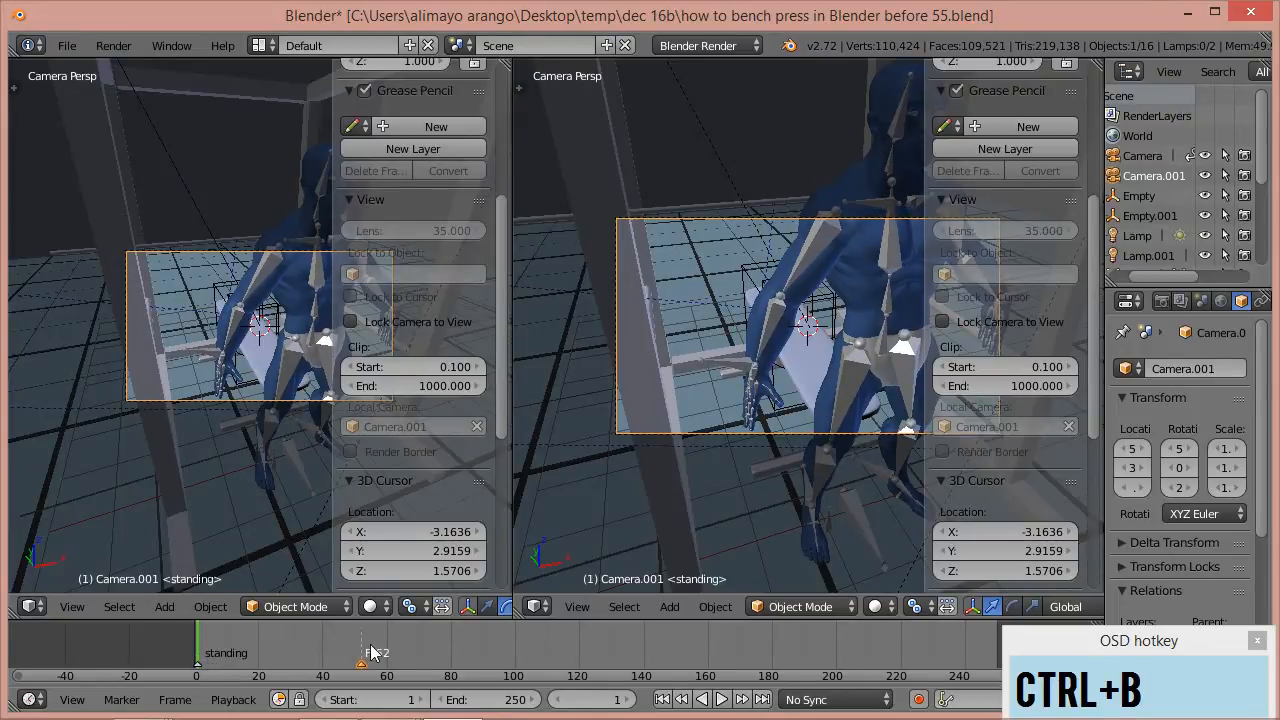
click(1145, 157)
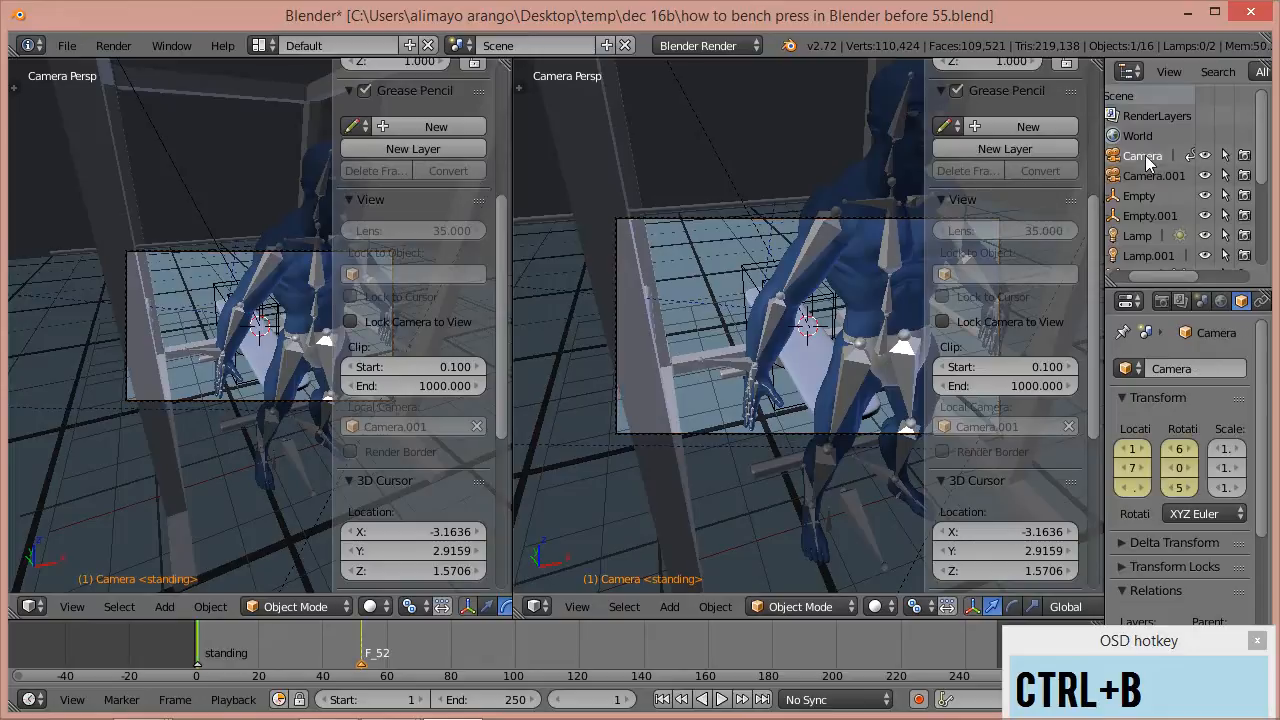
right_click(228, 659)
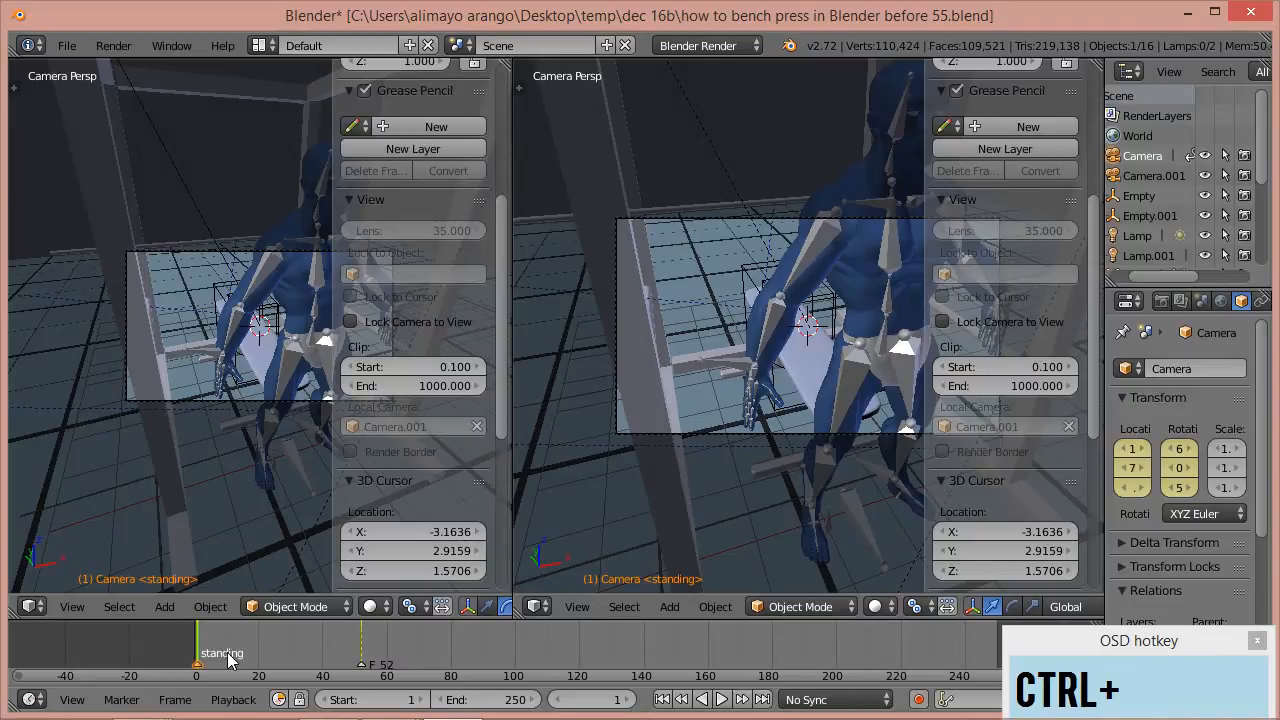
key(ctrl+b)
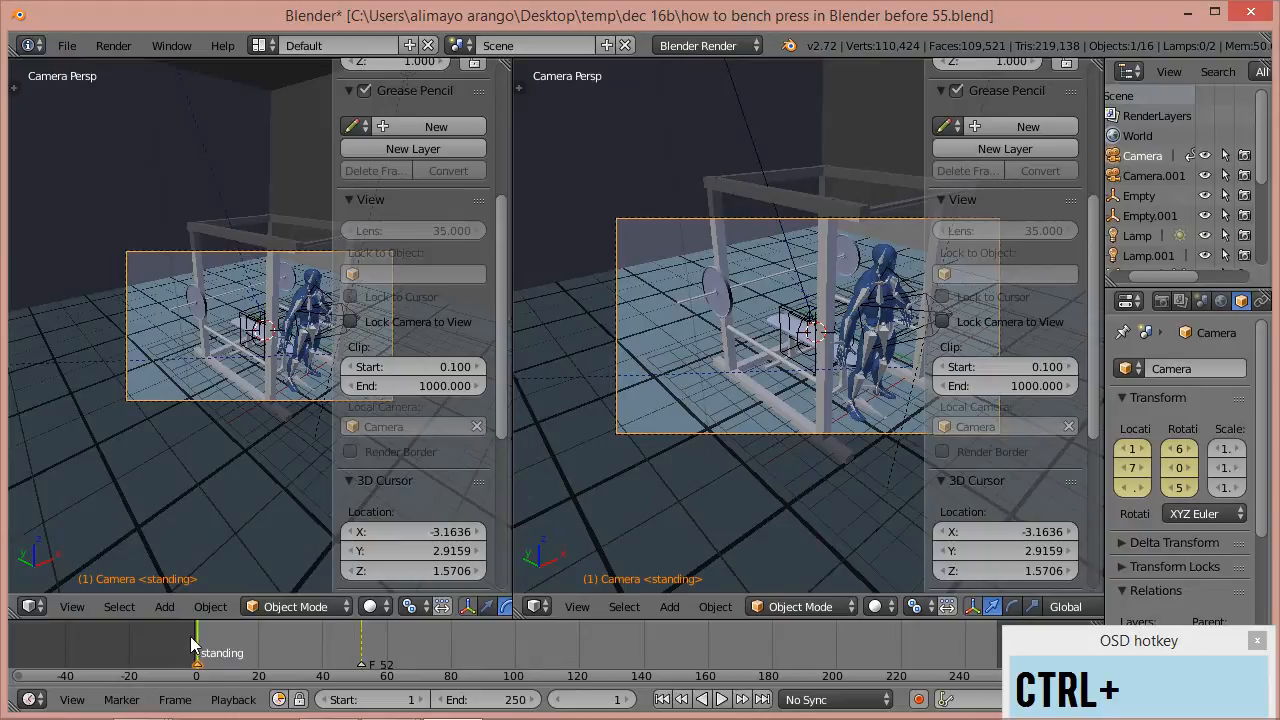
- Scrub the timeline to frame 59 to check the camera switch, and save the file as "how to bench press in Blender before 56.blend"
mouse_move(205, 633)
mouse_down()
mouse_move(315, 630)
mouse_move(392, 664)
mouse_up()
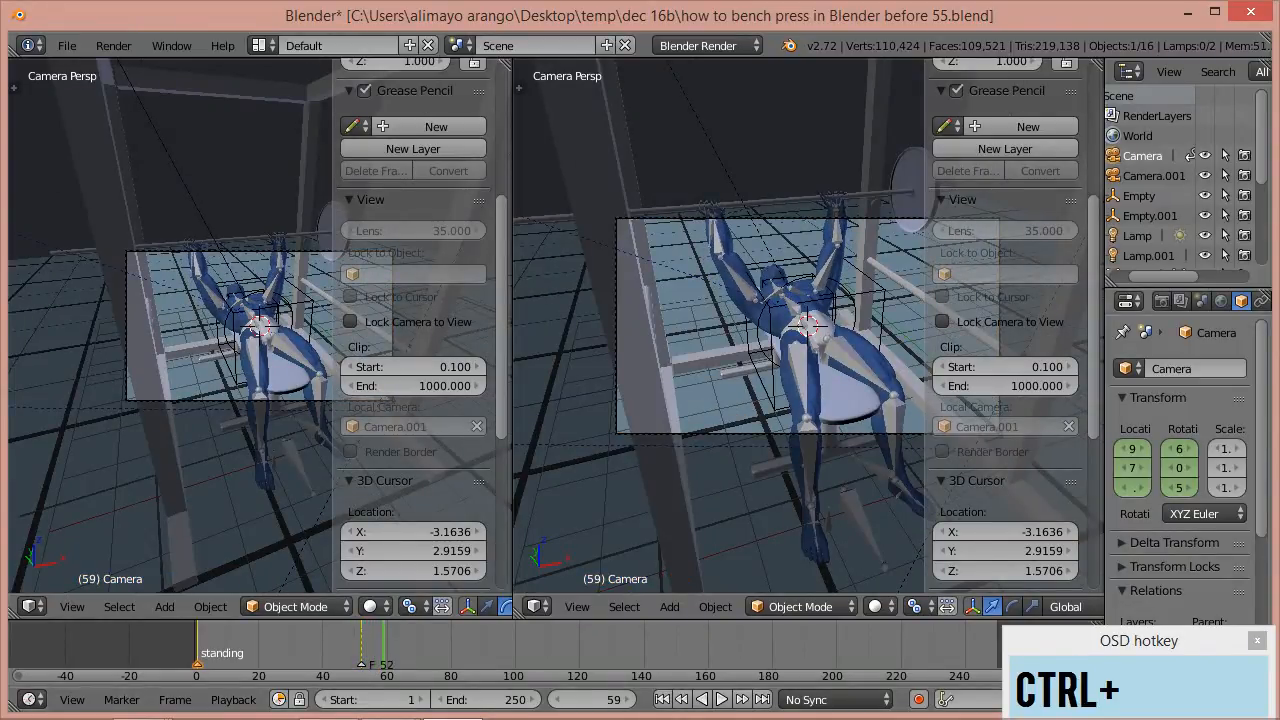
key(ctrl+alt+s)
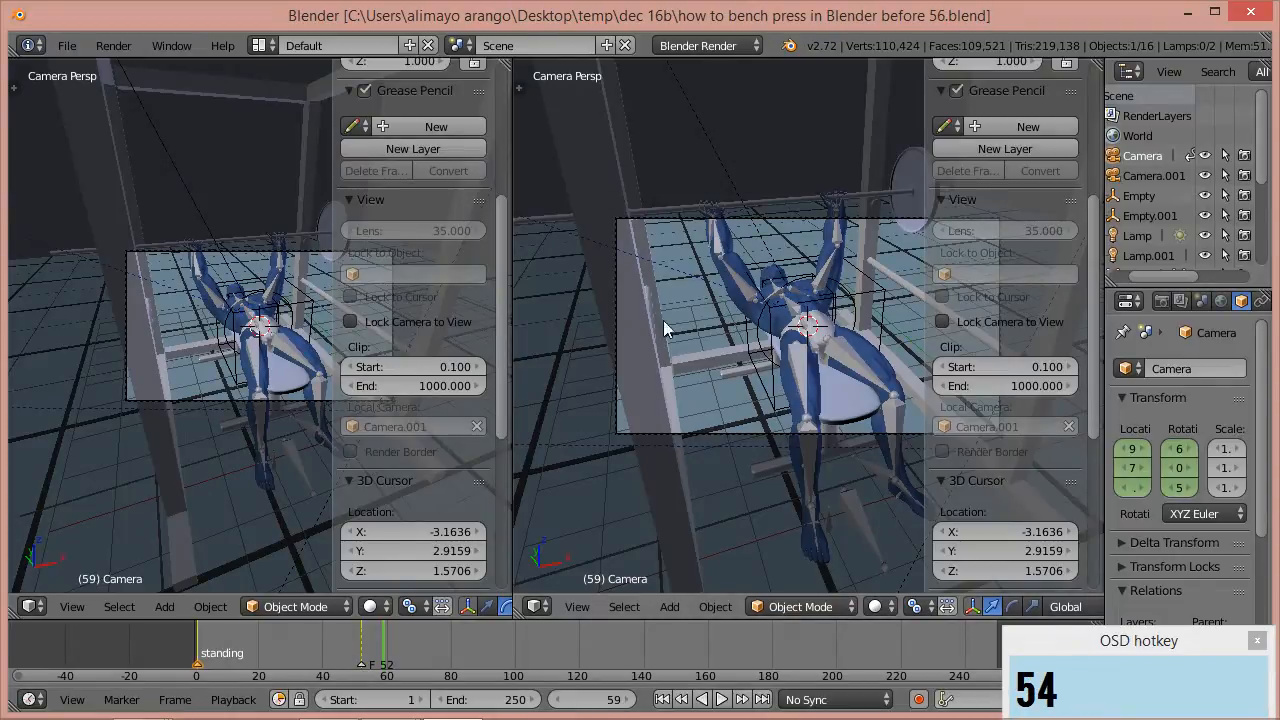
- Go to frame 187, select Camera.001, and move it along the global X axis until it looks head-on at the lying figure
drag(388, 645, 793, 644)
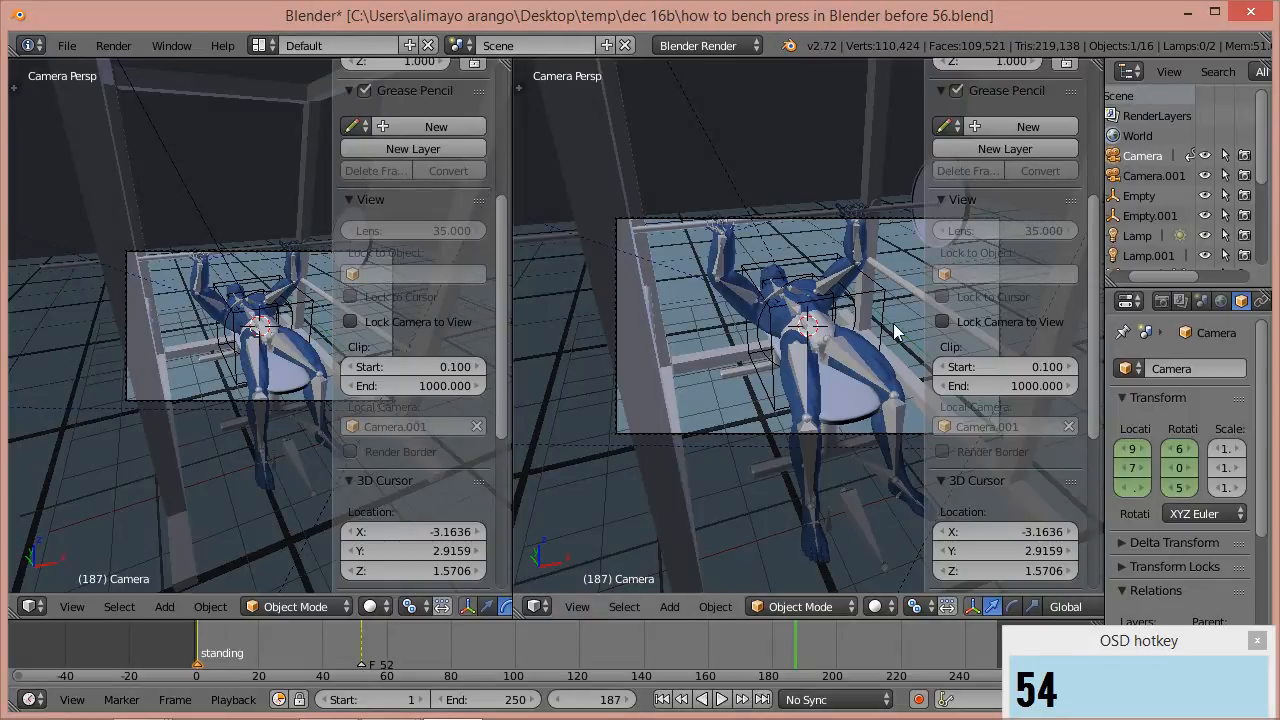
click(1150, 176)
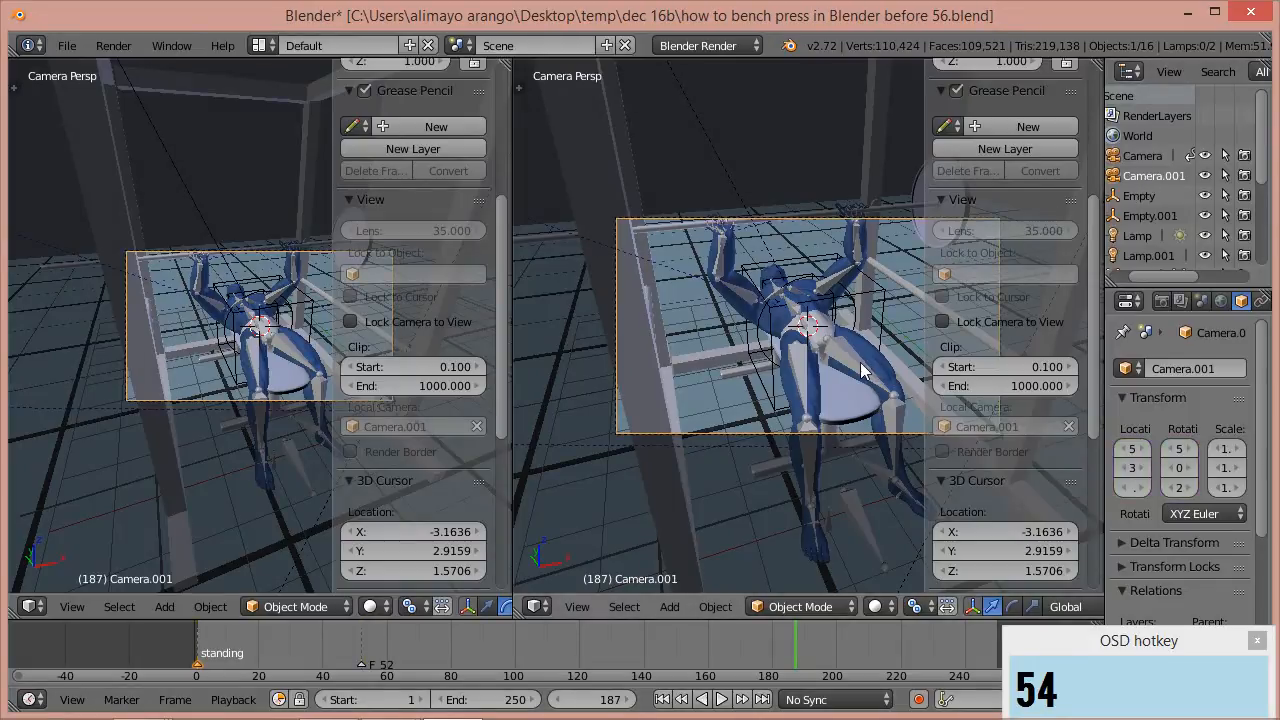
scroll(862, 370, down, 1)
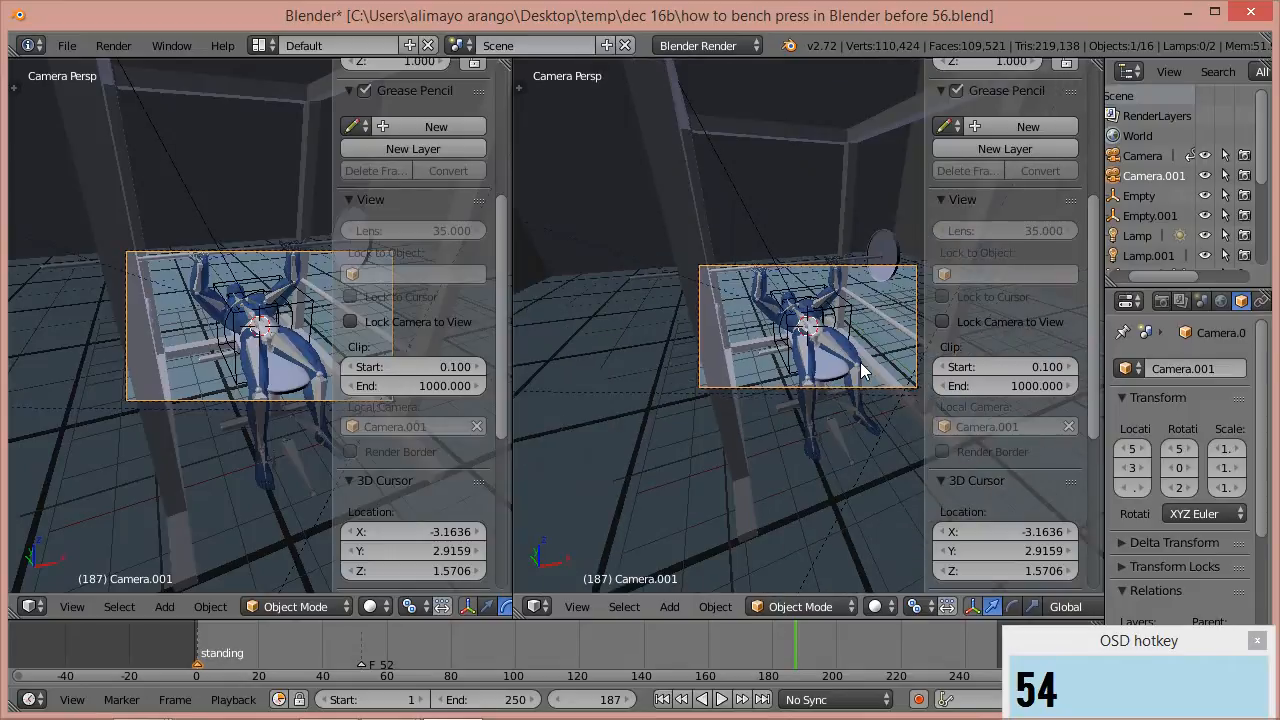
middle_drag(832, 403, 734, 387)
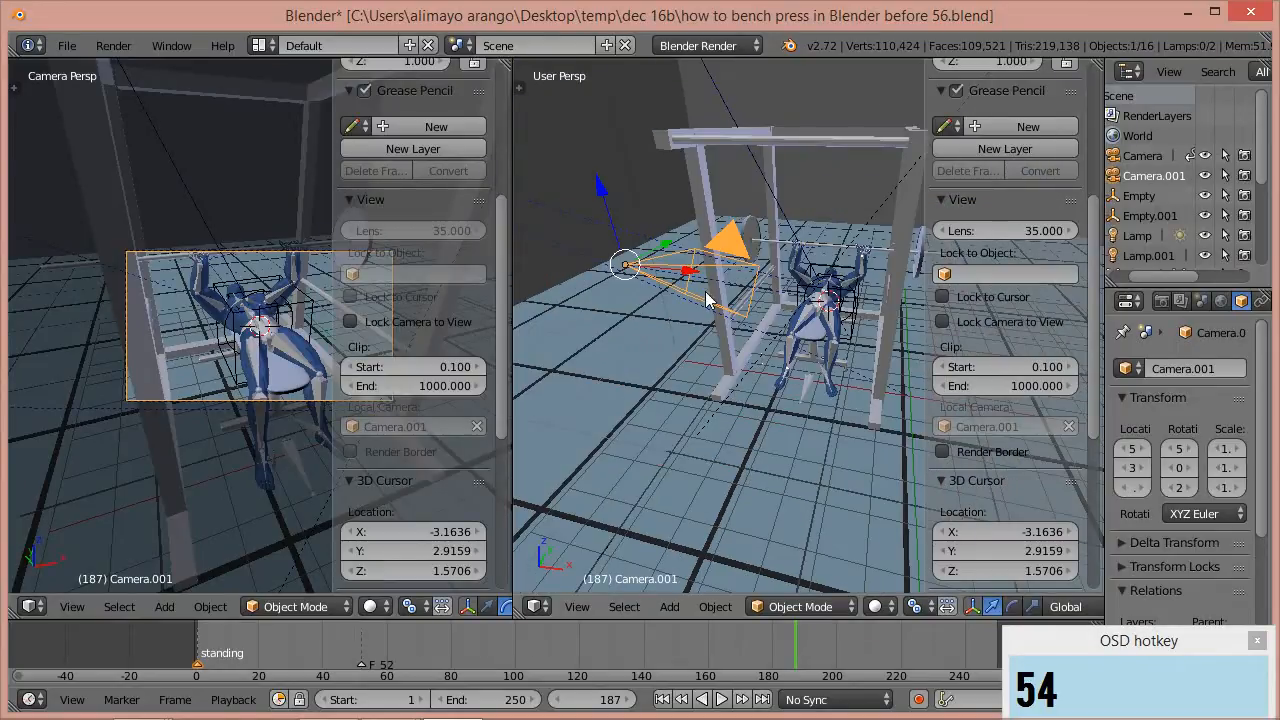
drag(687, 272, 836, 270)
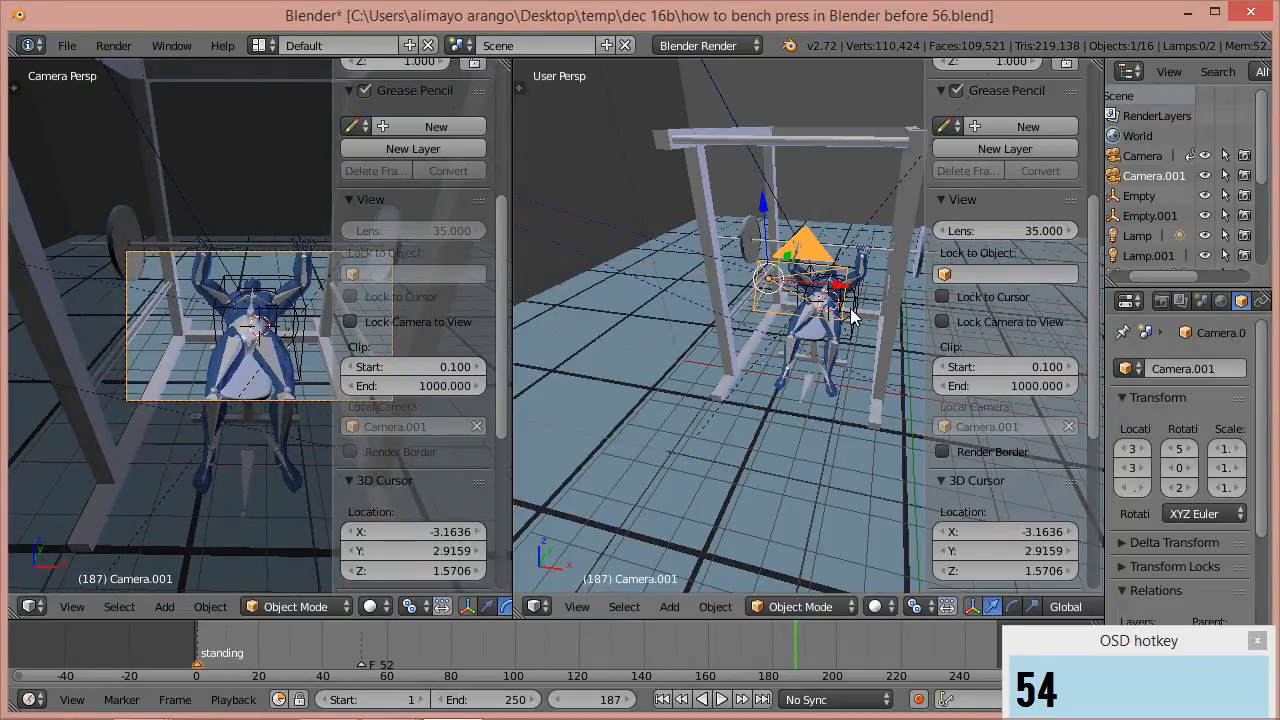
- Select the circle empty at the figure's chest and raise it along Z to barbell height, hiding the sidebars in both 3D views
right_click(855, 315)
key(KP_Decimal)
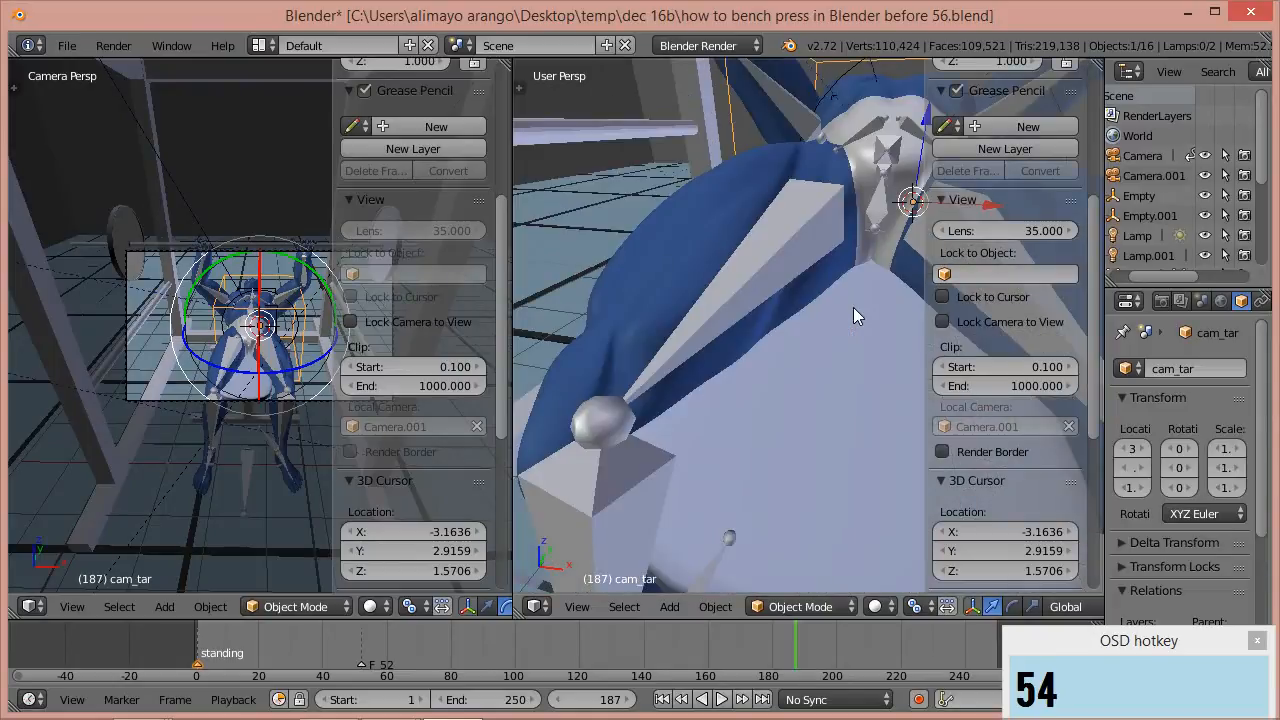
scroll(853, 311, down, 6)
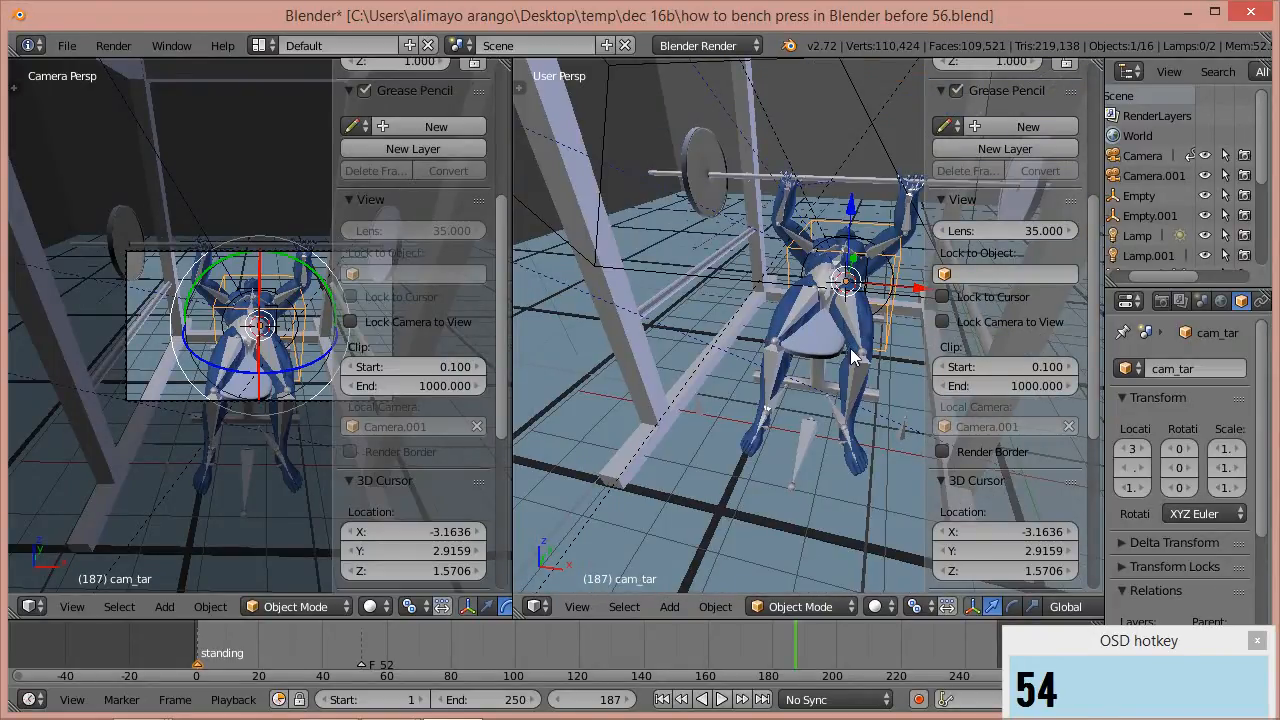
middle_drag(834, 354, 911, 383)
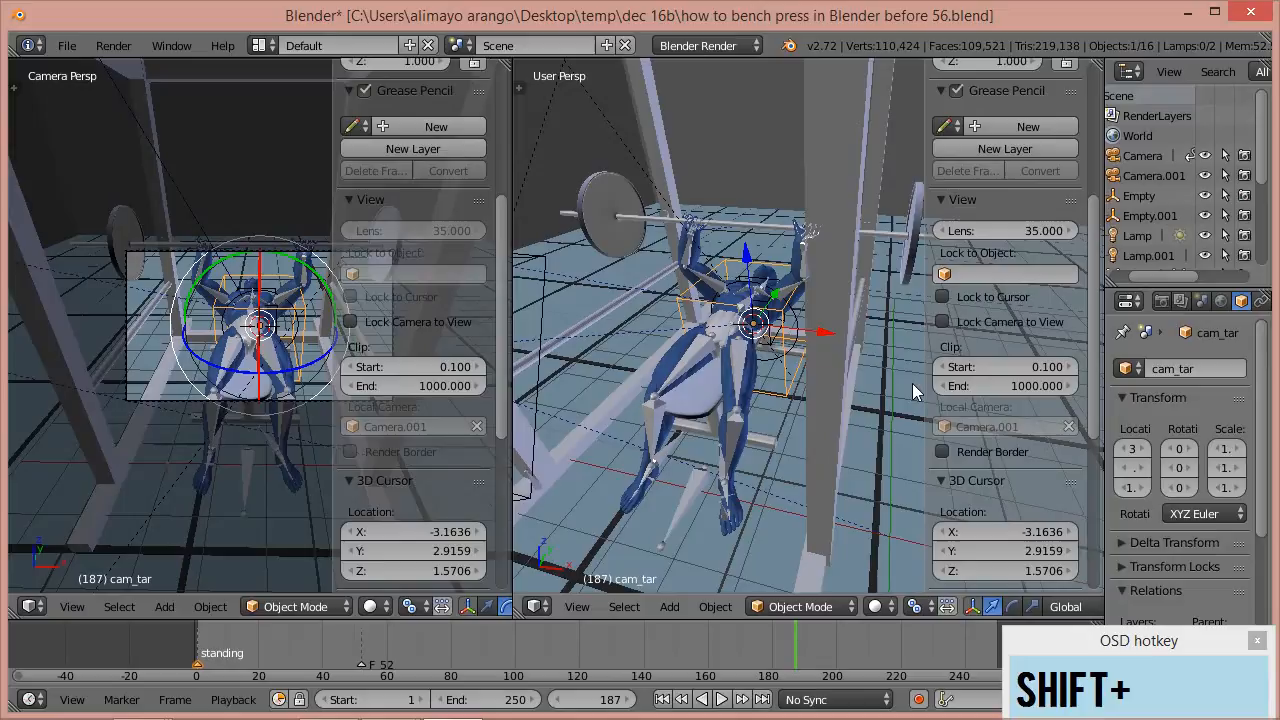
key(n)
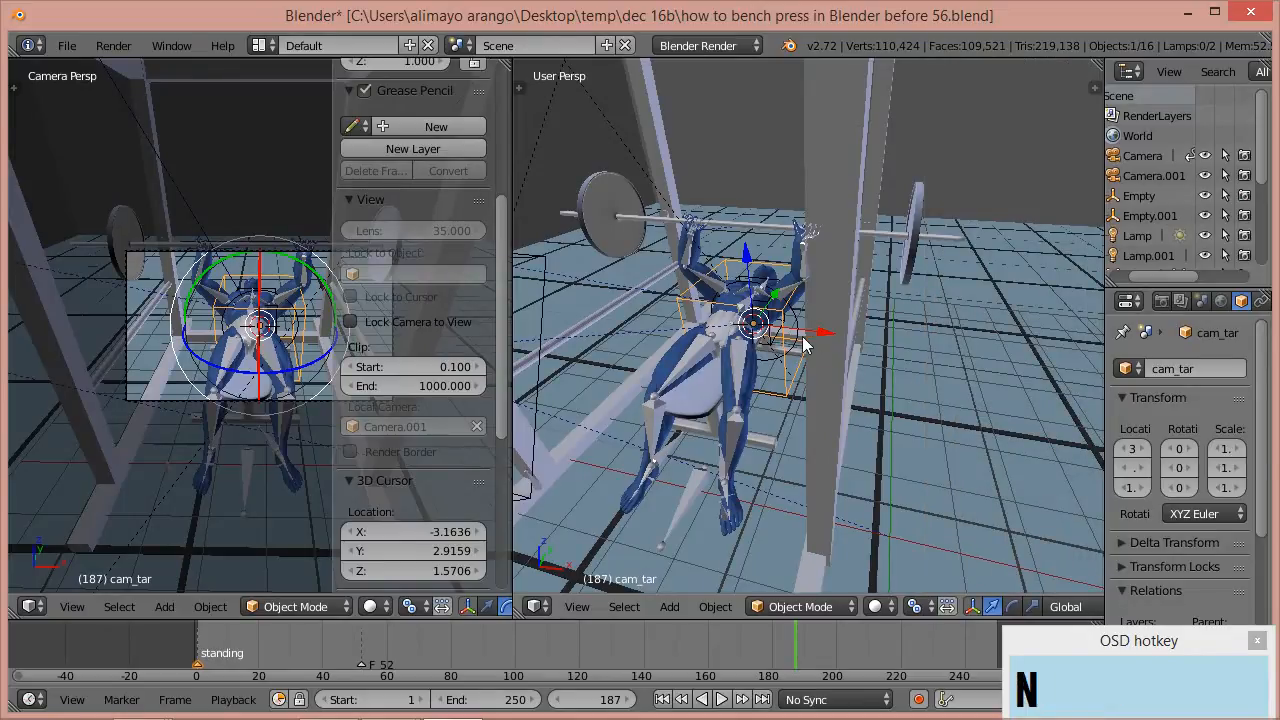
right_click(774, 360)
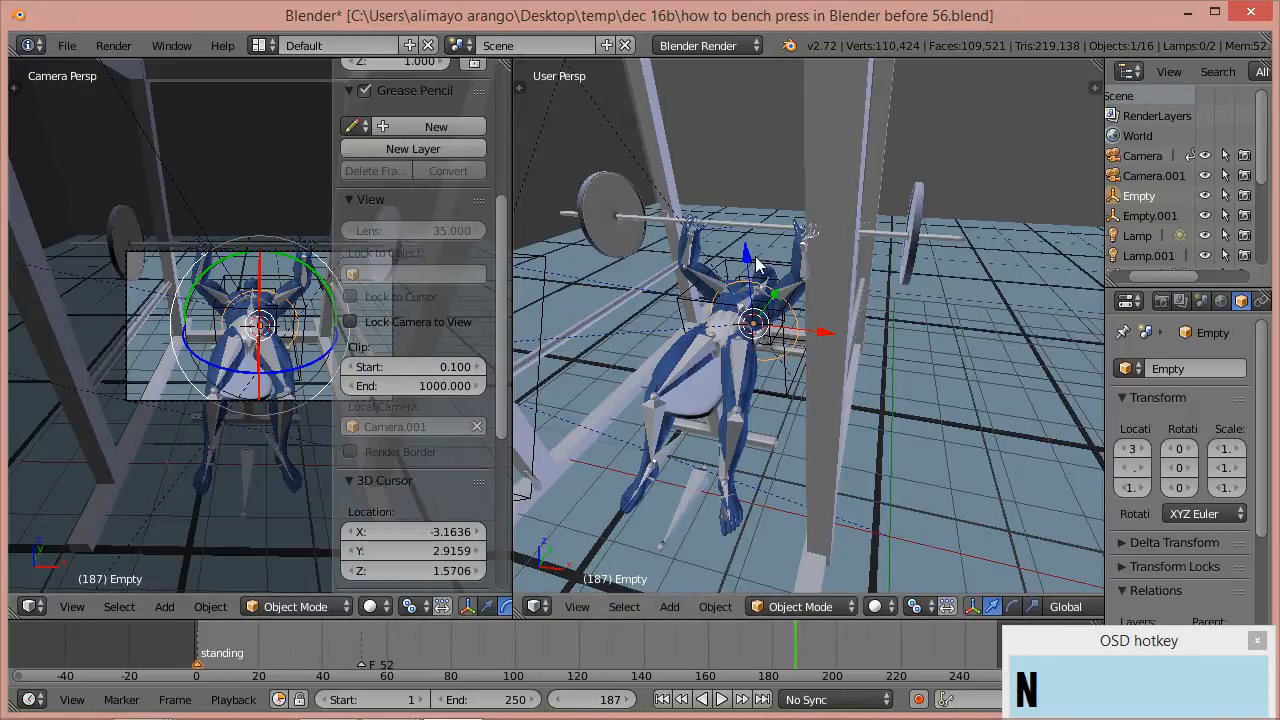
drag(746, 256, 756, 190)
right_click(756, 190)
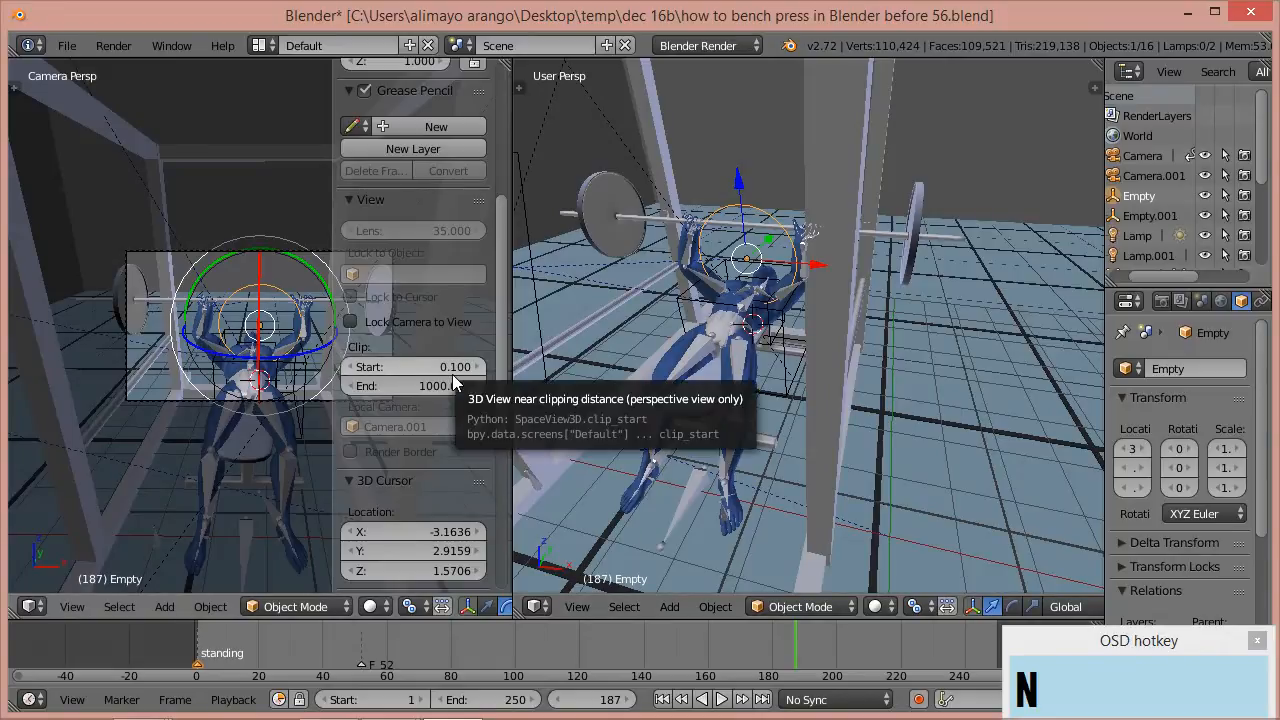
key(n)
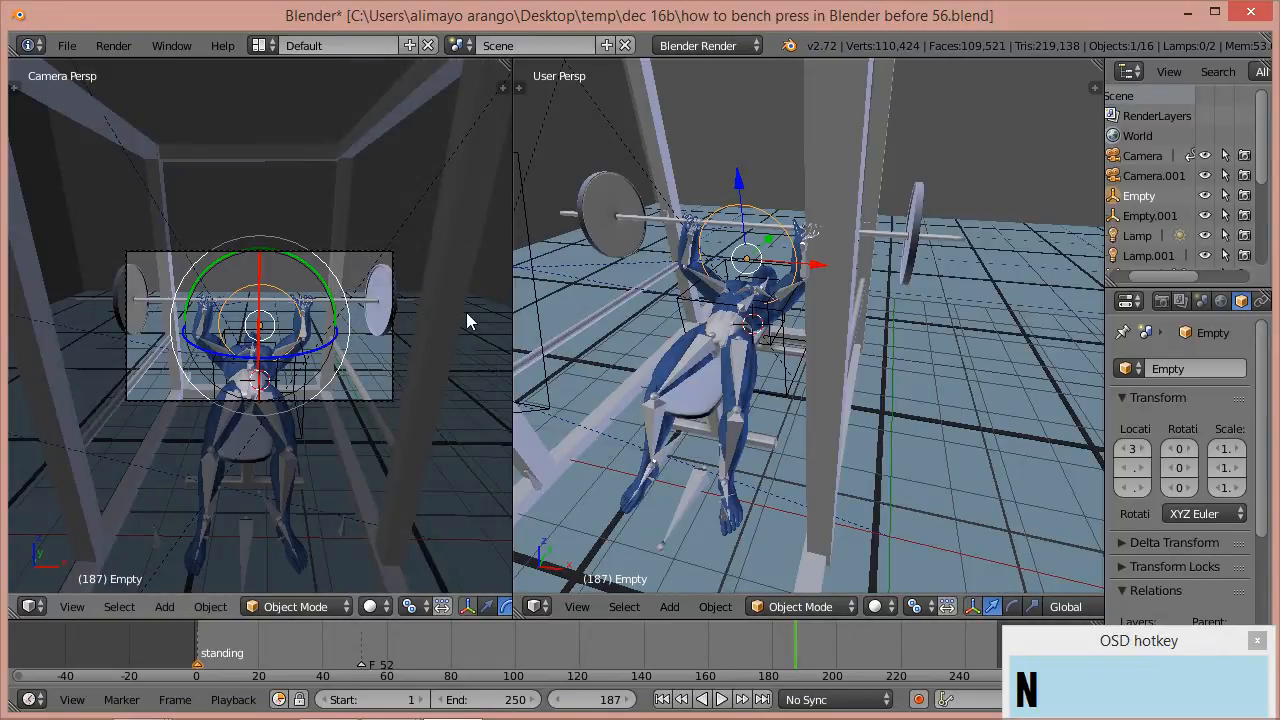
- Select Camera.001, pull it back from the rack along the global Y axis, and shift it along X past the rack's near upright
scroll(663, 350, down, 4)
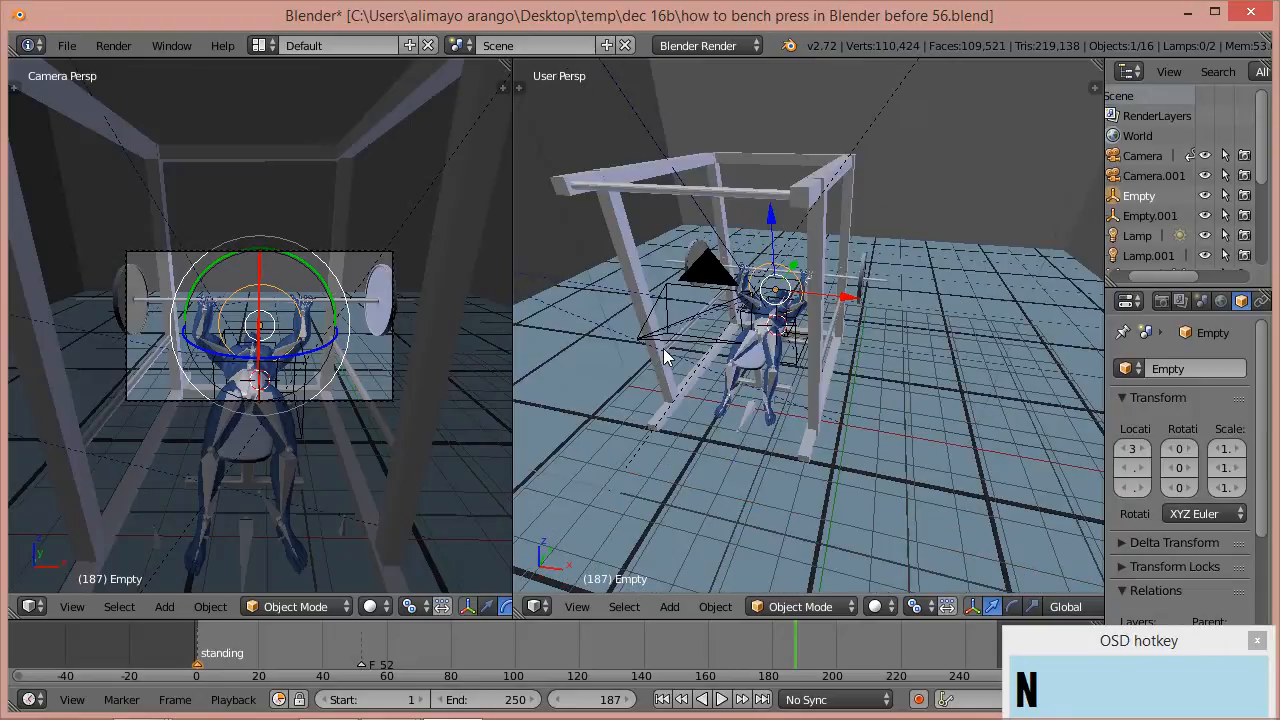
right_click(680, 340)
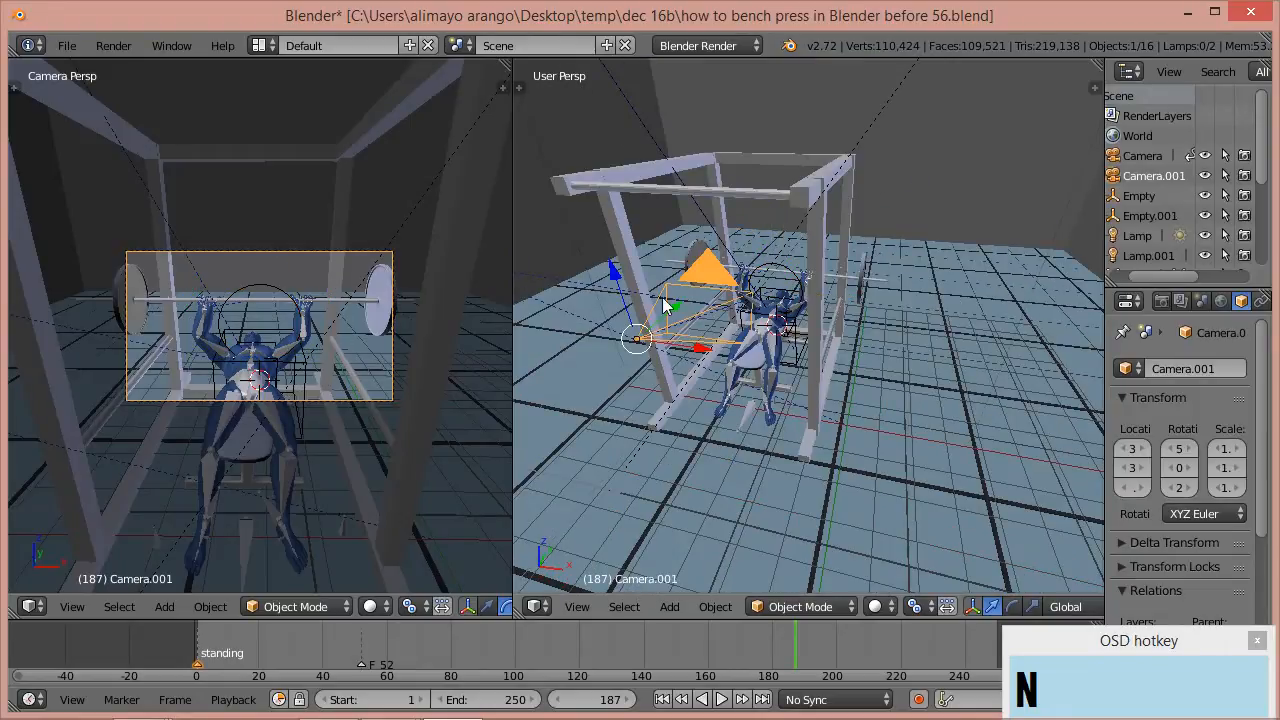
key(g)
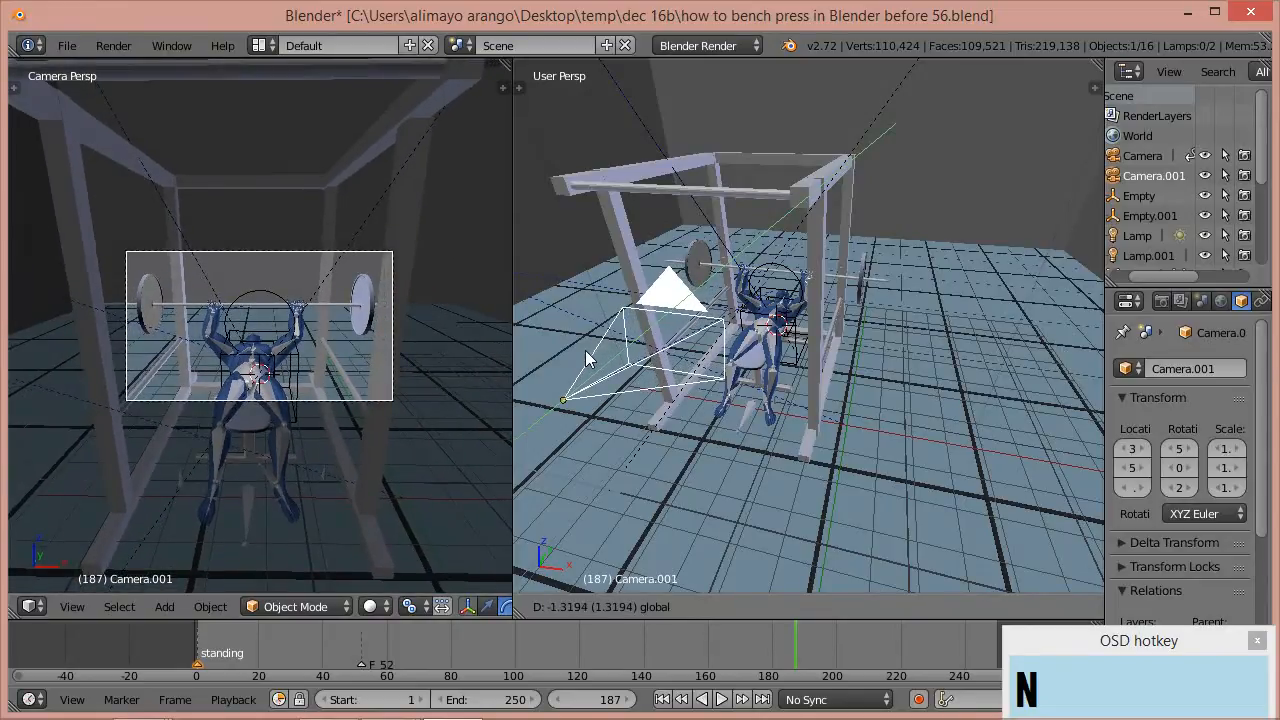
click(590, 364)
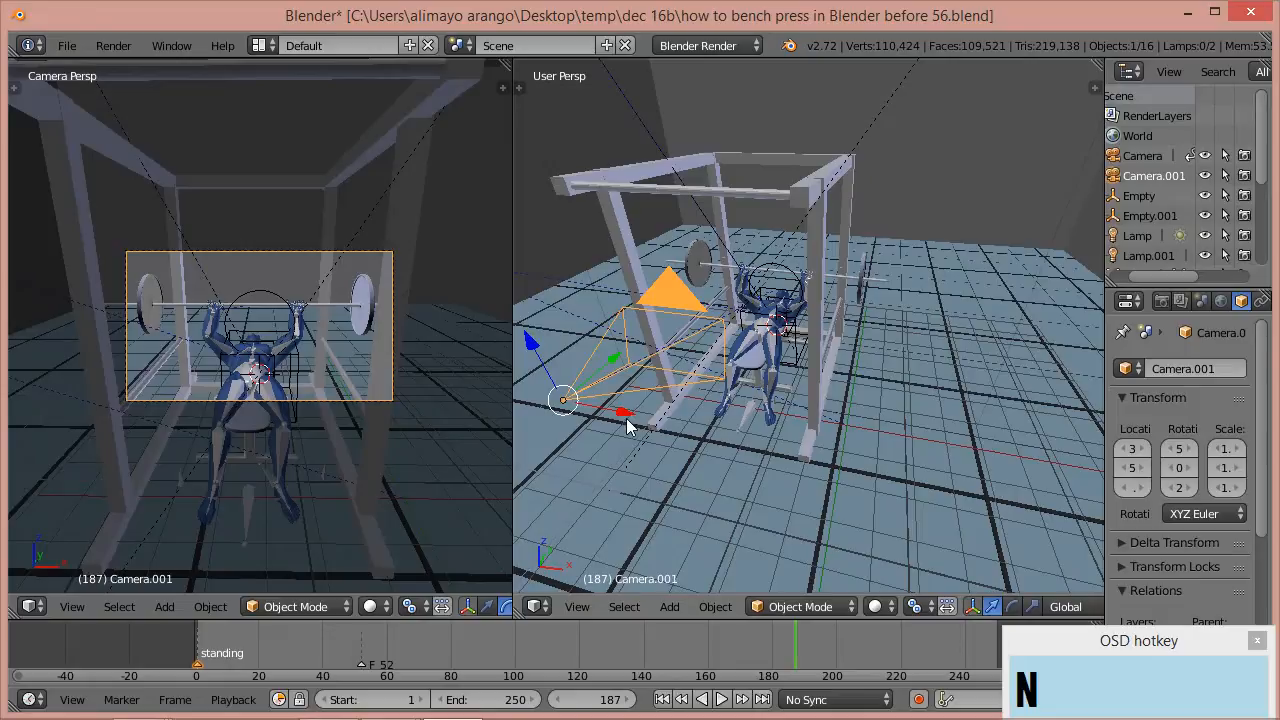
key(g)
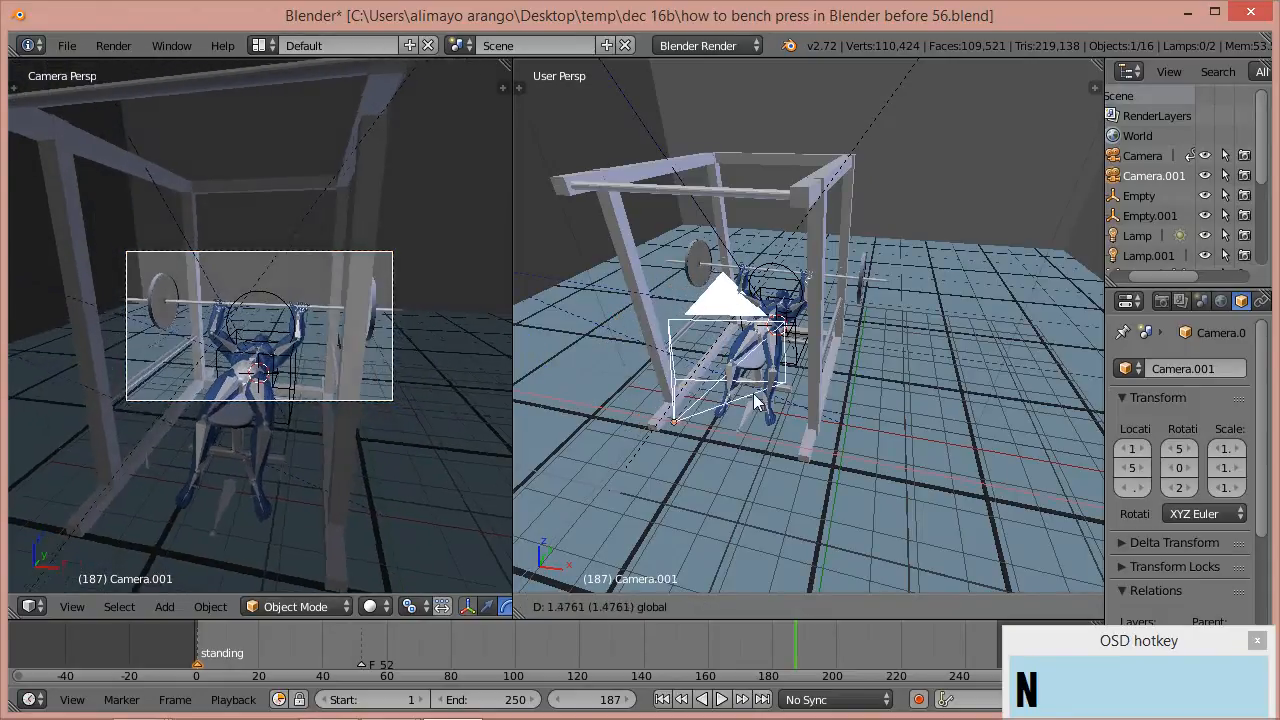
click(932, 409)
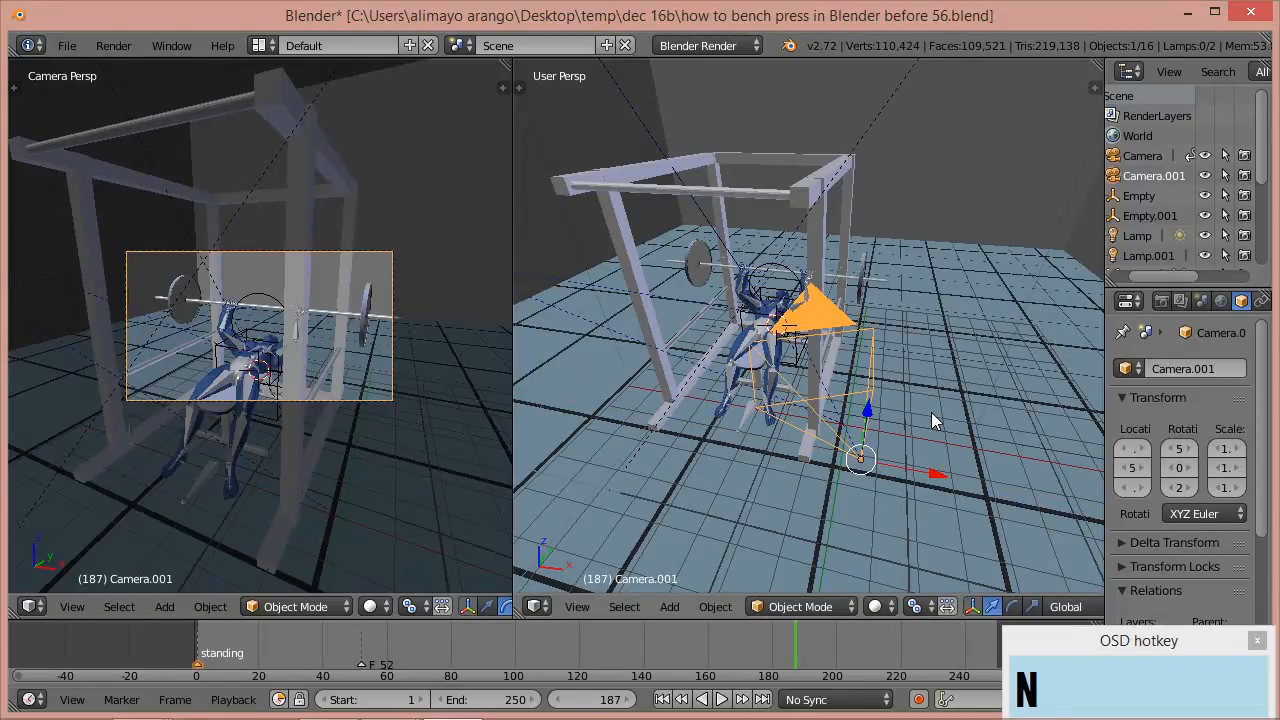
- Insert a LocRot keyframe for Camera.001 at frame 187 and save the file as "how to bench press in Blender before 57.blend"
key(i)
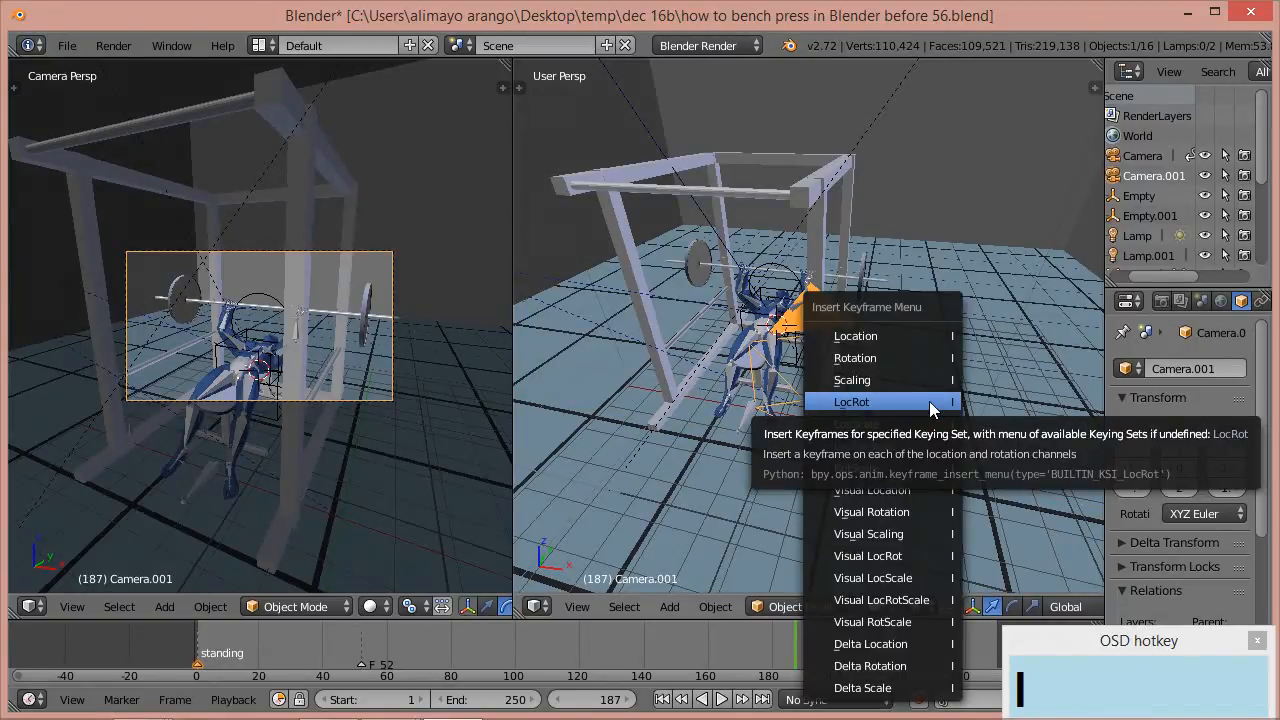
click(929, 401)
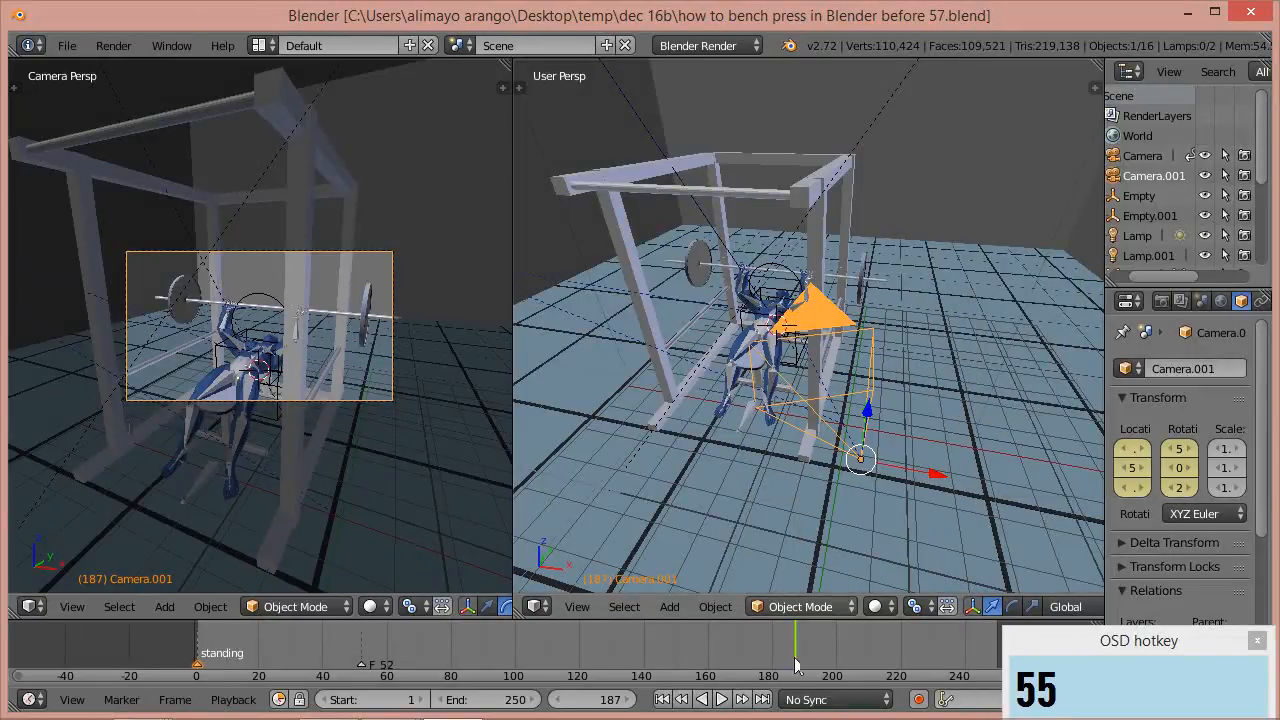
- At frame 53, move Camera.001 close to the figure on the opposite side of the rack and insert a LocRot keyframe
drag(797, 668, 365, 675)
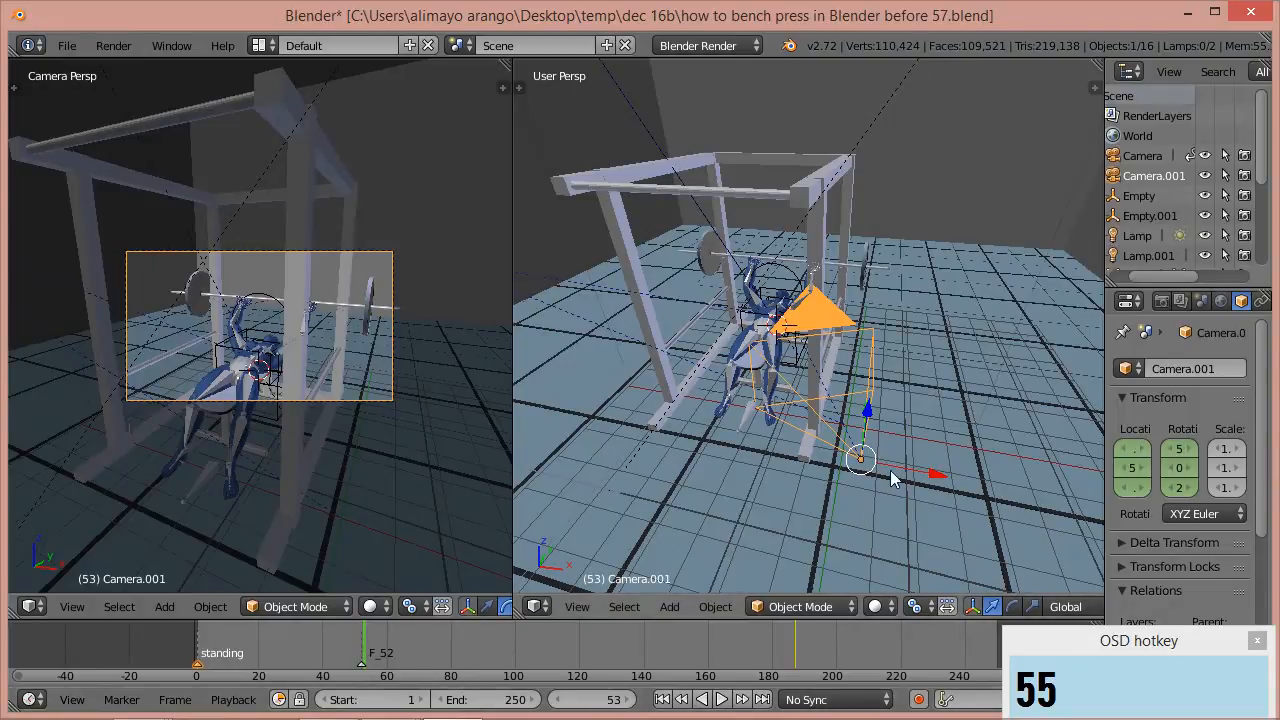
drag(933, 474, 535, 398)
drag(537, 346, 795, 330)
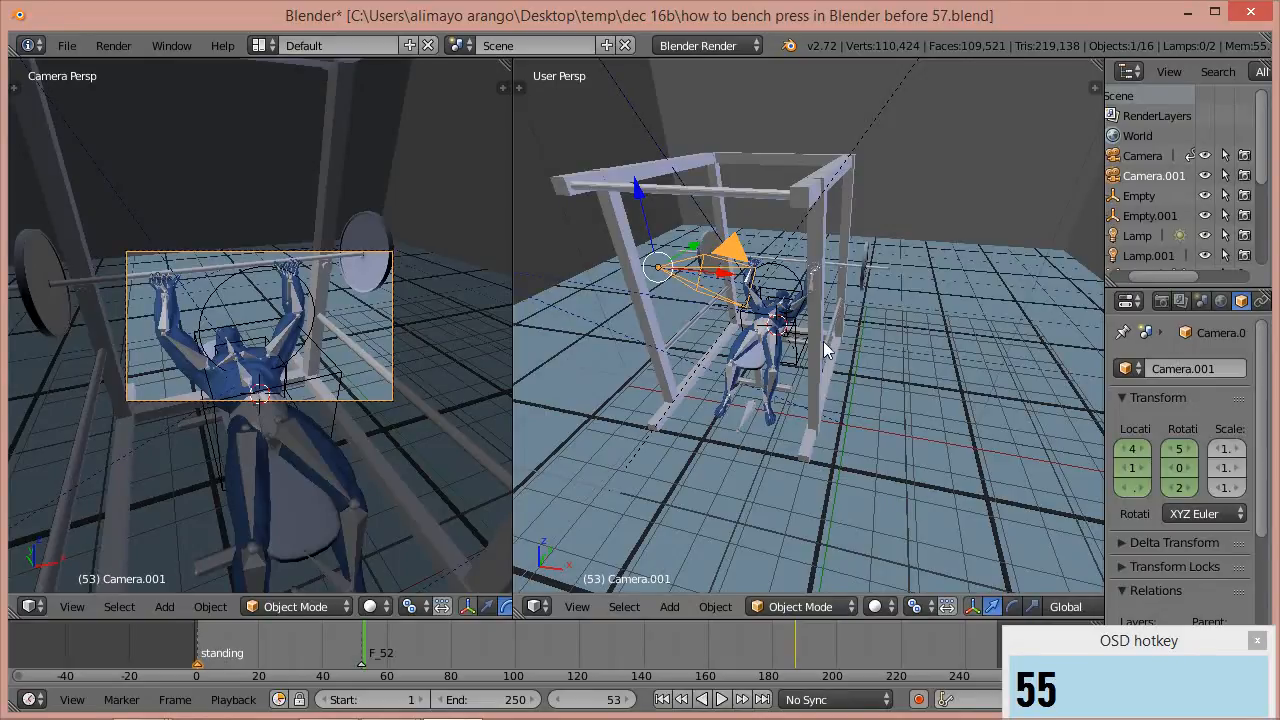
drag(643, 194, 645, 206)
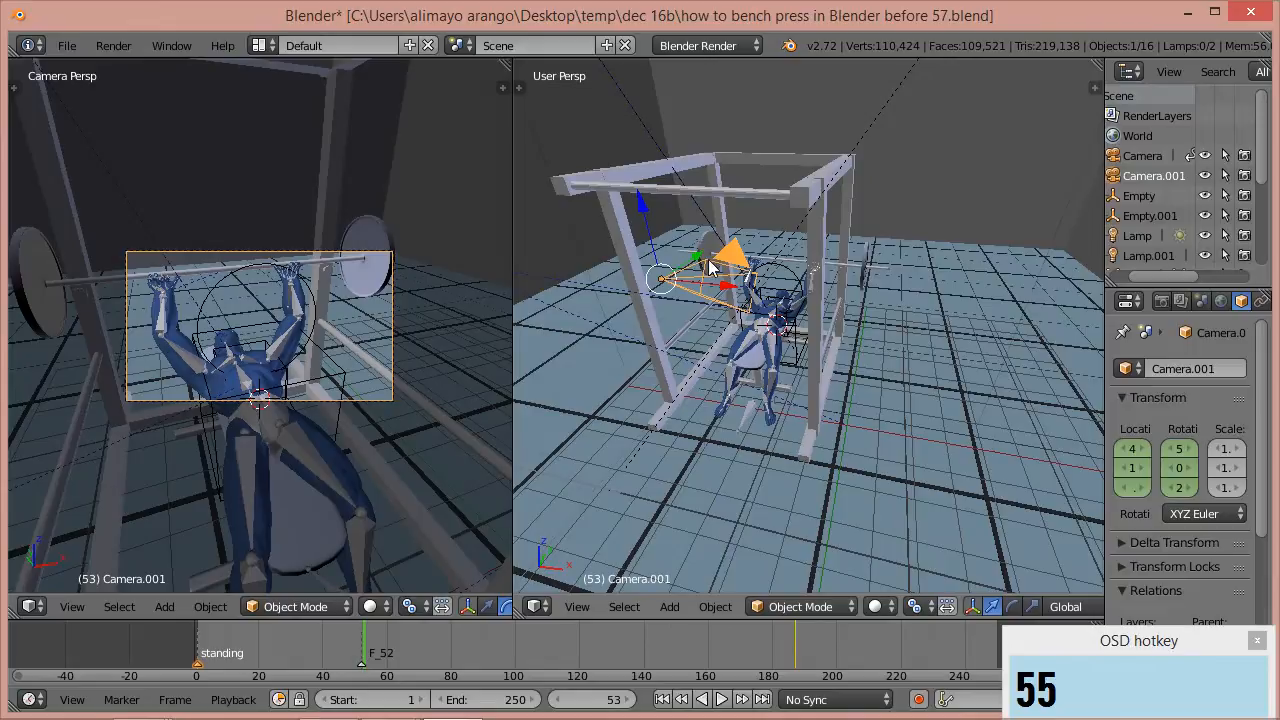
drag(731, 292, 741, 262)
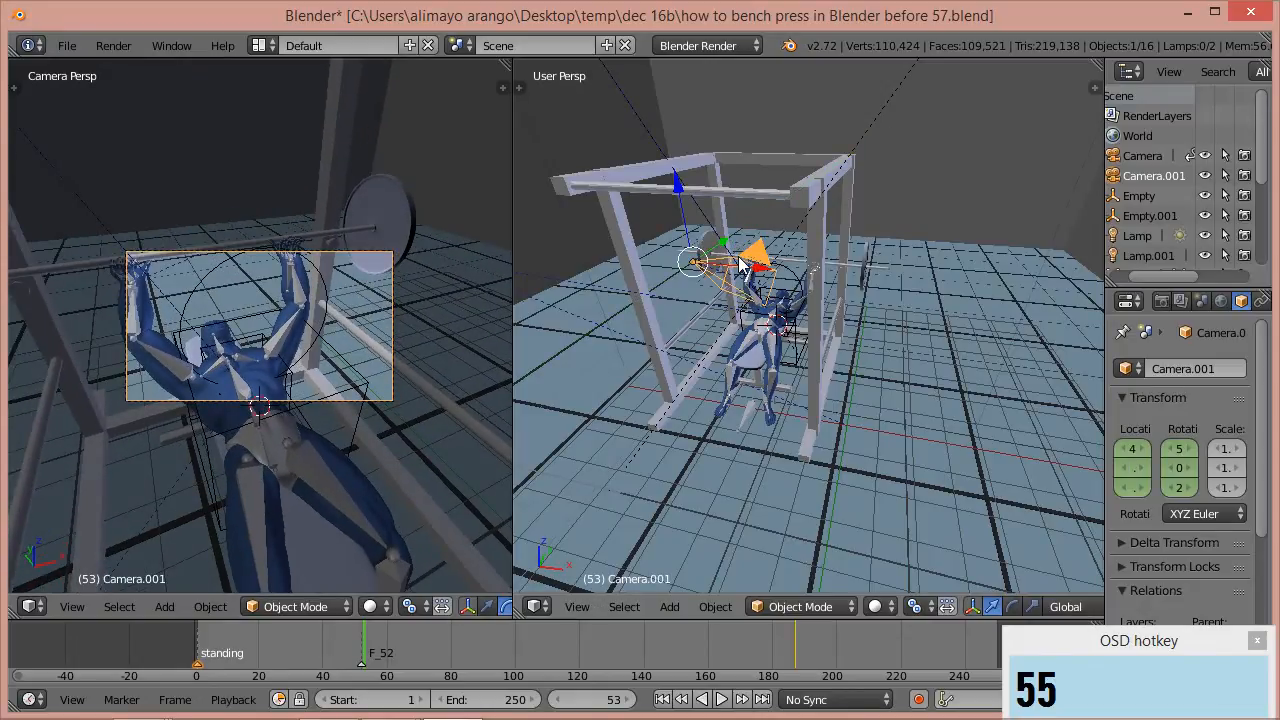
key(i)
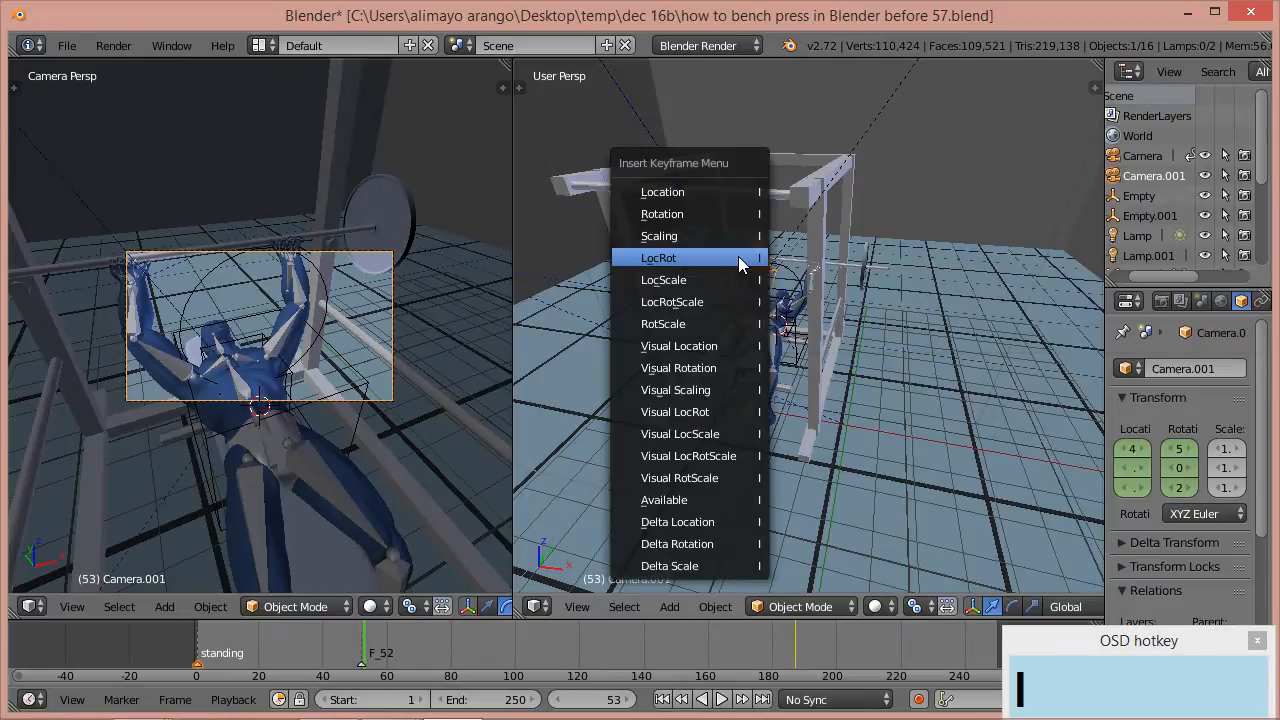
click(741, 260)
- Scrub the timeline to frames 233 and 30 to check the camera animation, and save the file as "how to bench press in Blender before 58.blend"
mouse_move(355, 658)
mouse_down()
mouse_move(272, 645)
mouse_move(224, 654)
mouse_move(372, 651)
mouse_move(460, 682)
mouse_move(517, 631)
mouse_move(690, 676)
mouse_move(797, 673)
mouse_move(839, 655)
mouse_move(922, 670)
mouse_up()
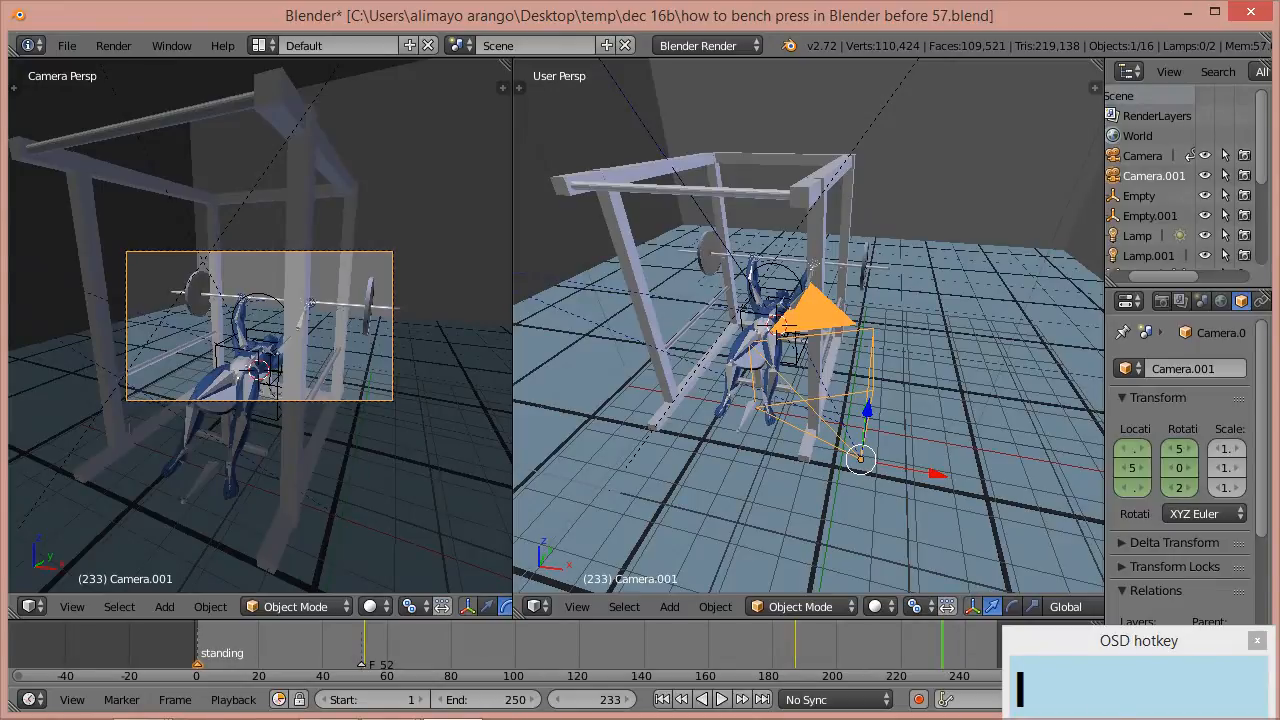
click(320, 22)
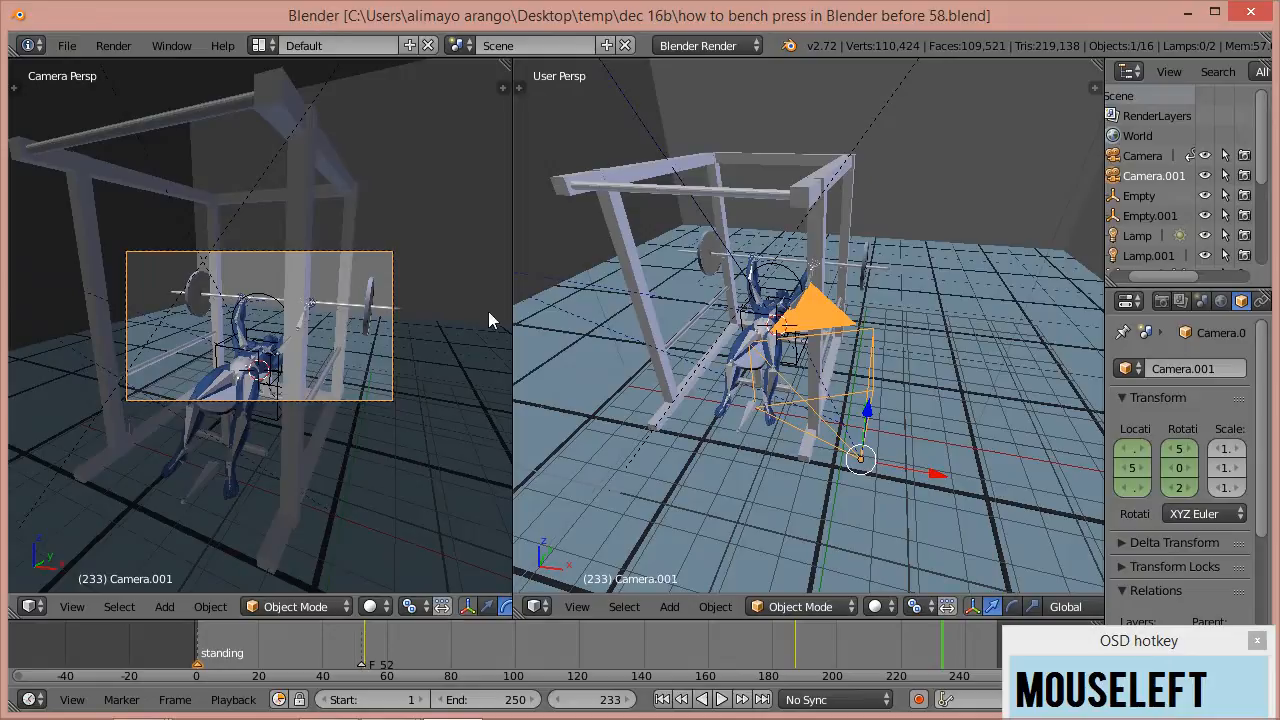
right_drag(934, 642, 290, 664)
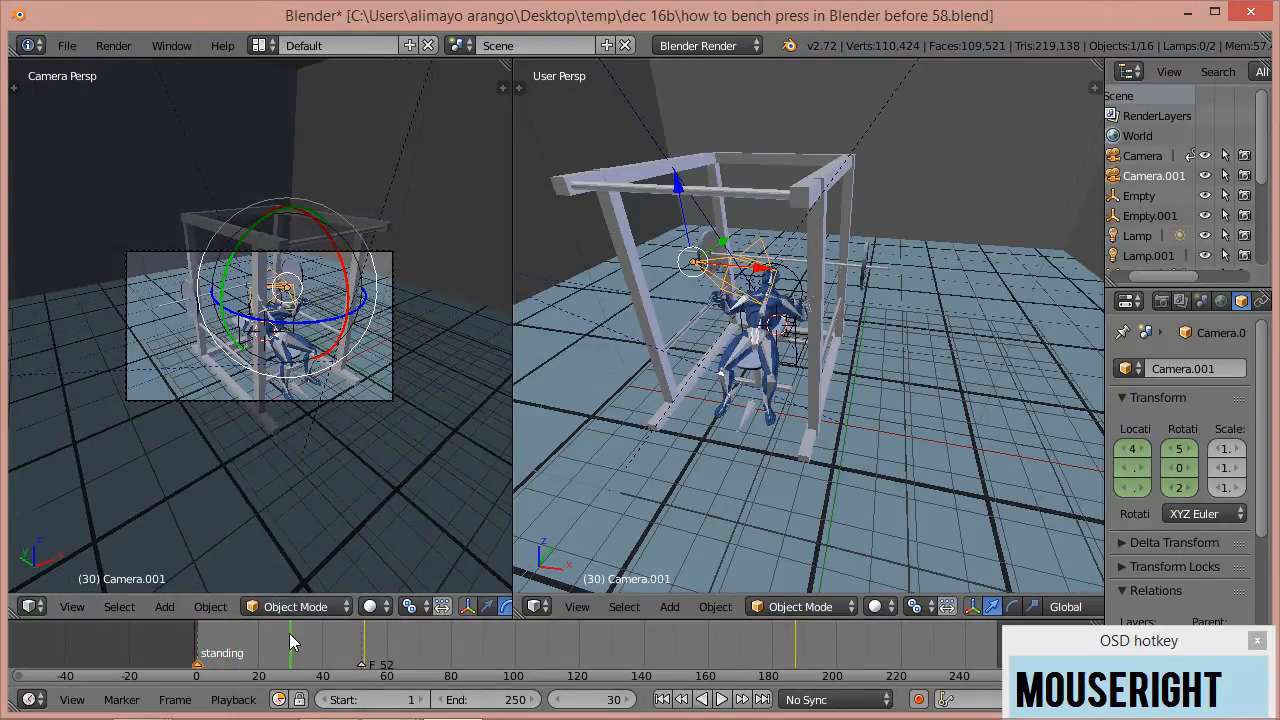
scroll(306, 472, up, 1)
scroll(306, 472, up, 1)
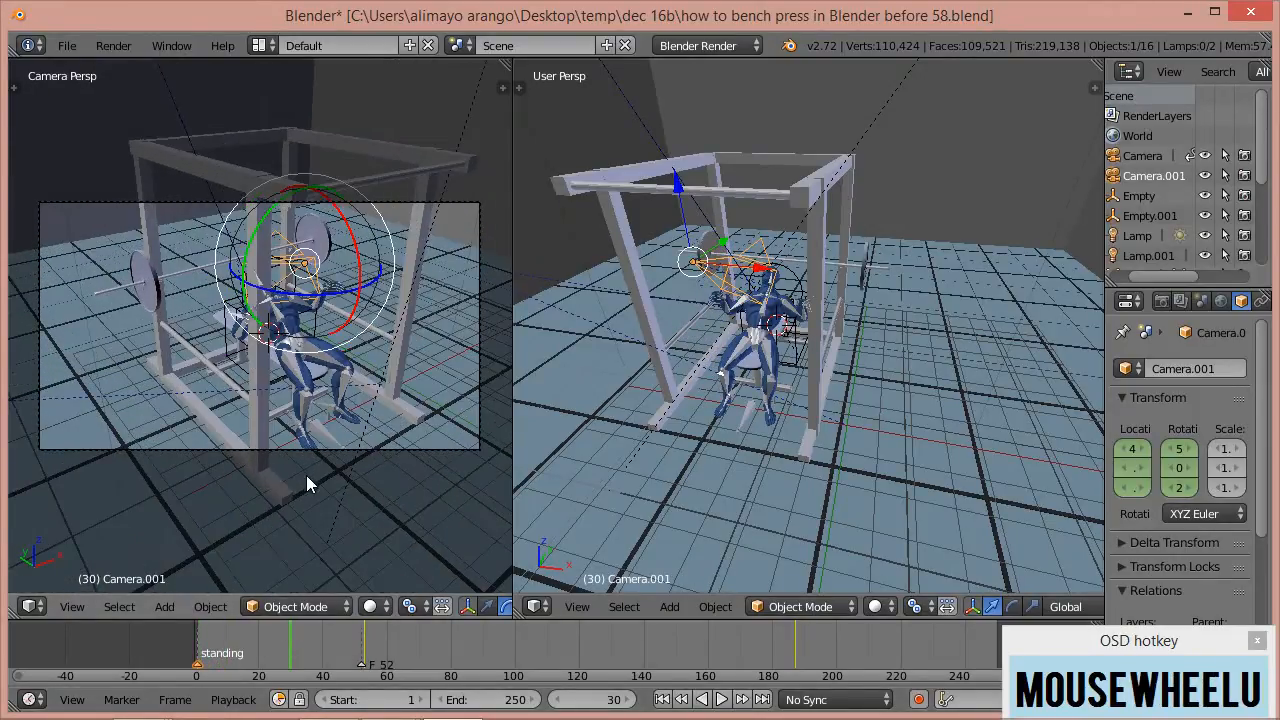
- Go to frame 214 and move Camera.001 farther back from the rack along the global axes to frame more of it
right_drag(300, 645, 874, 635)
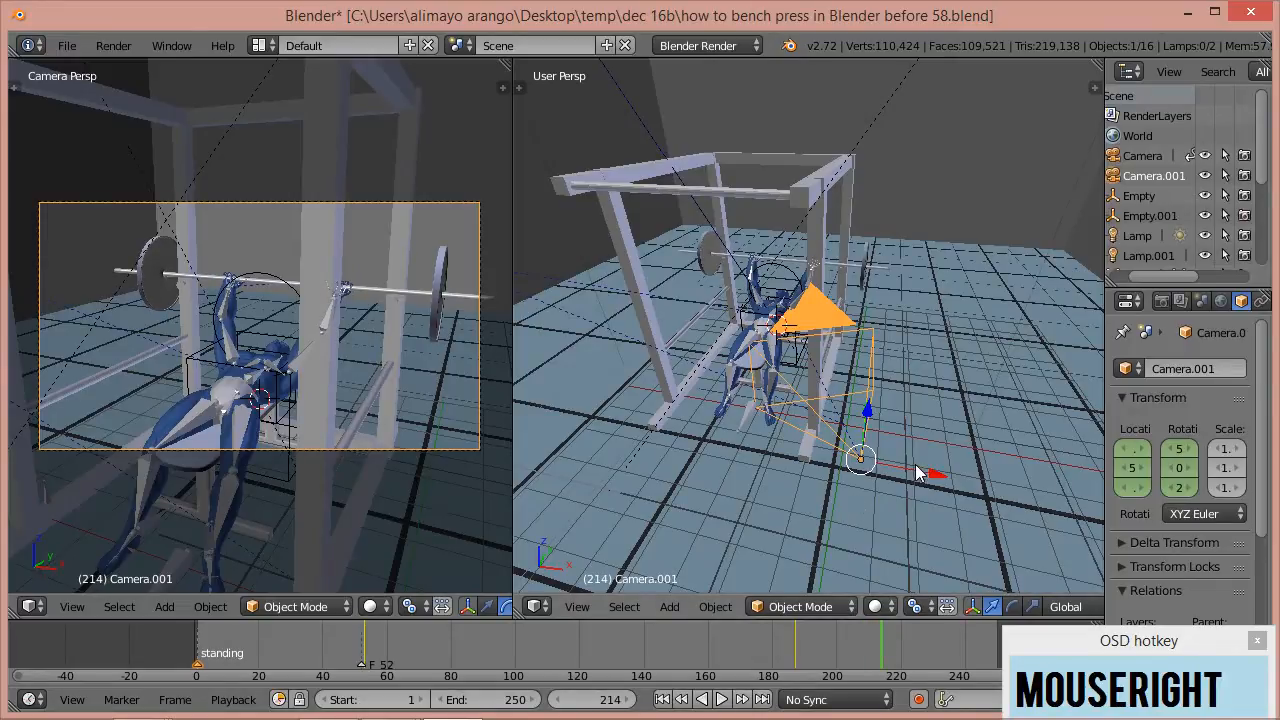
middle_drag(897, 449, 866, 455)
drag(903, 428, 798, 495)
scroll(798, 495, down, 4)
drag(831, 448, 877, 472)
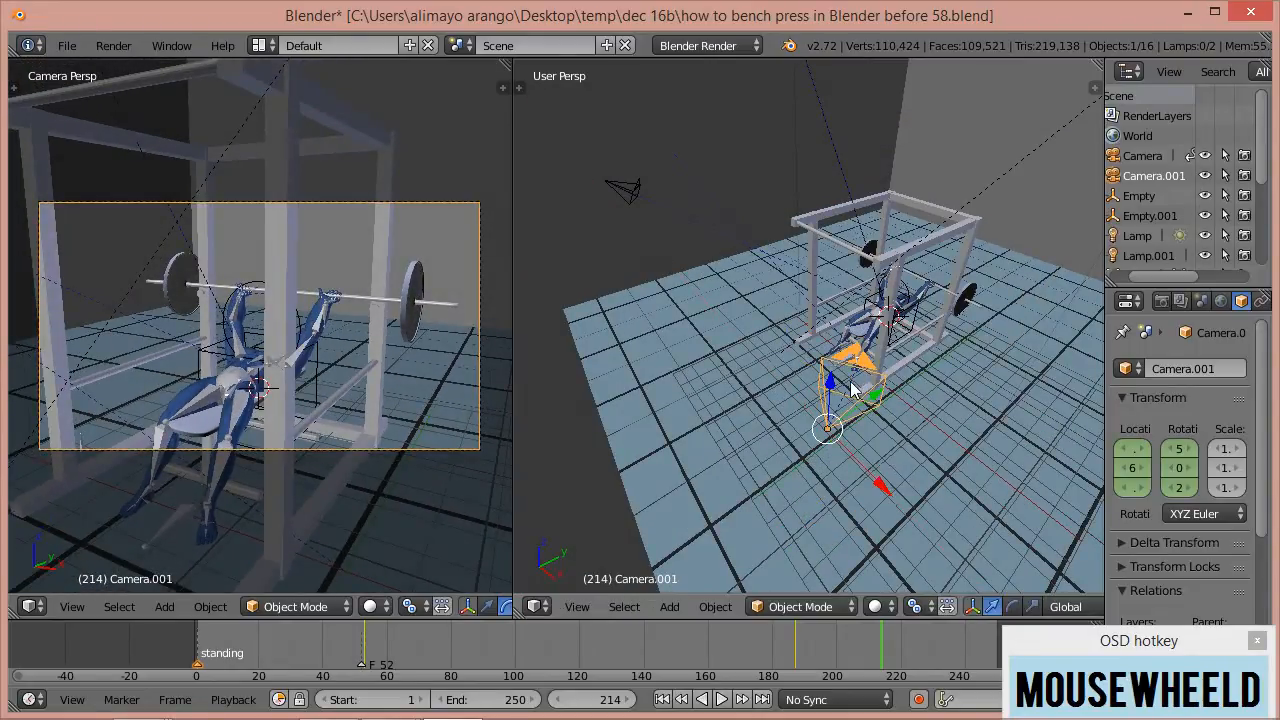
drag(872, 401, 790, 468)
drag(764, 552, 780, 562)
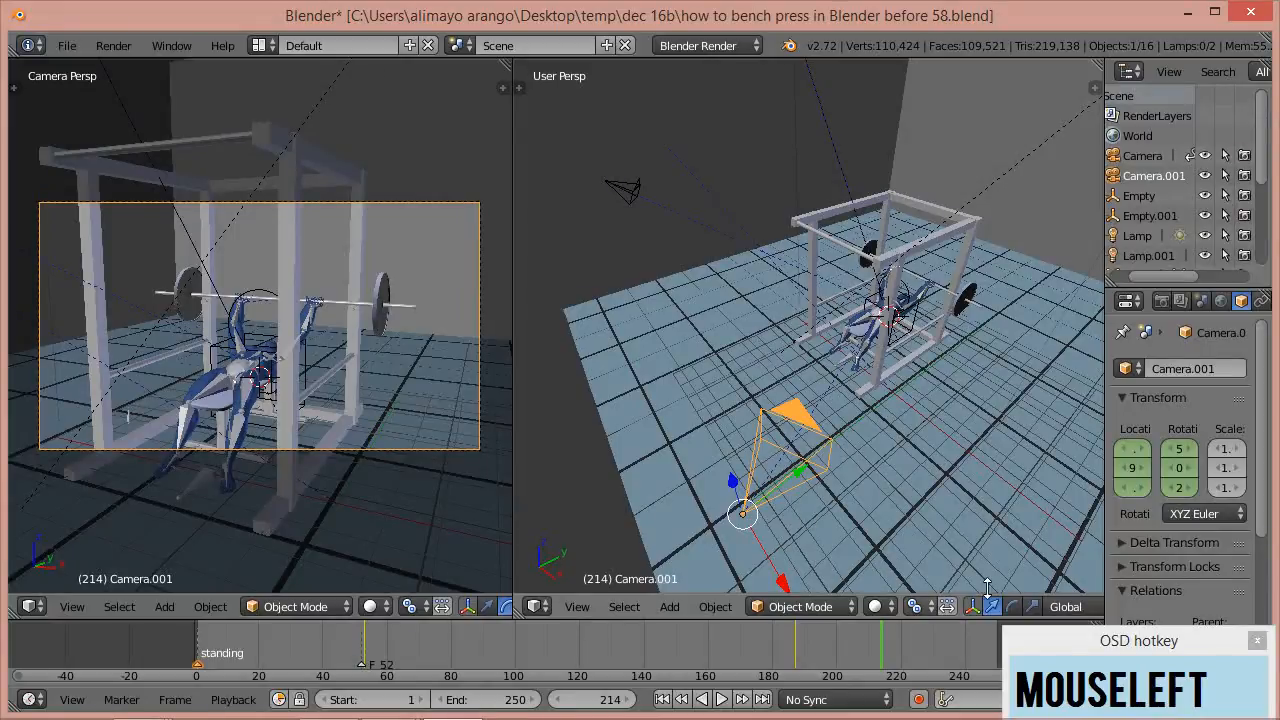
- Set the transform orientation to Local and save the file as "how to bench press in Blender before 59.blend"
middle_drag(1063, 614, 907, 541)
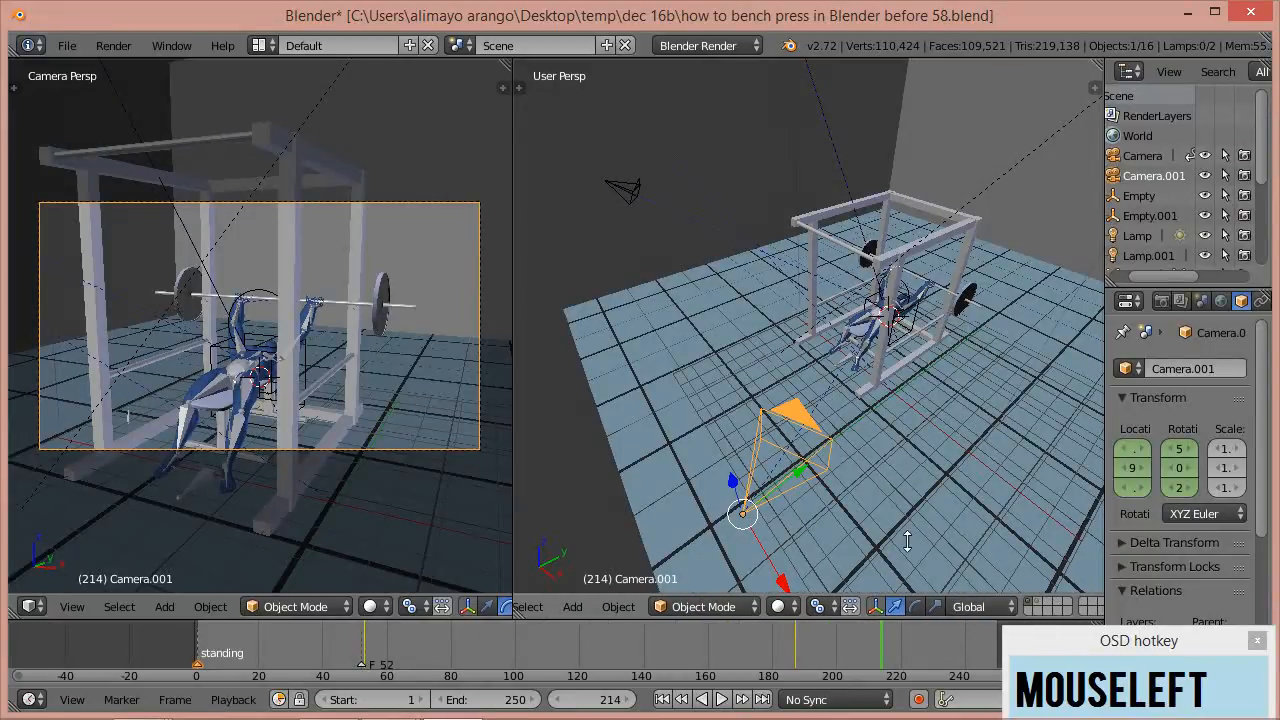
click(995, 600)
click(977, 559)
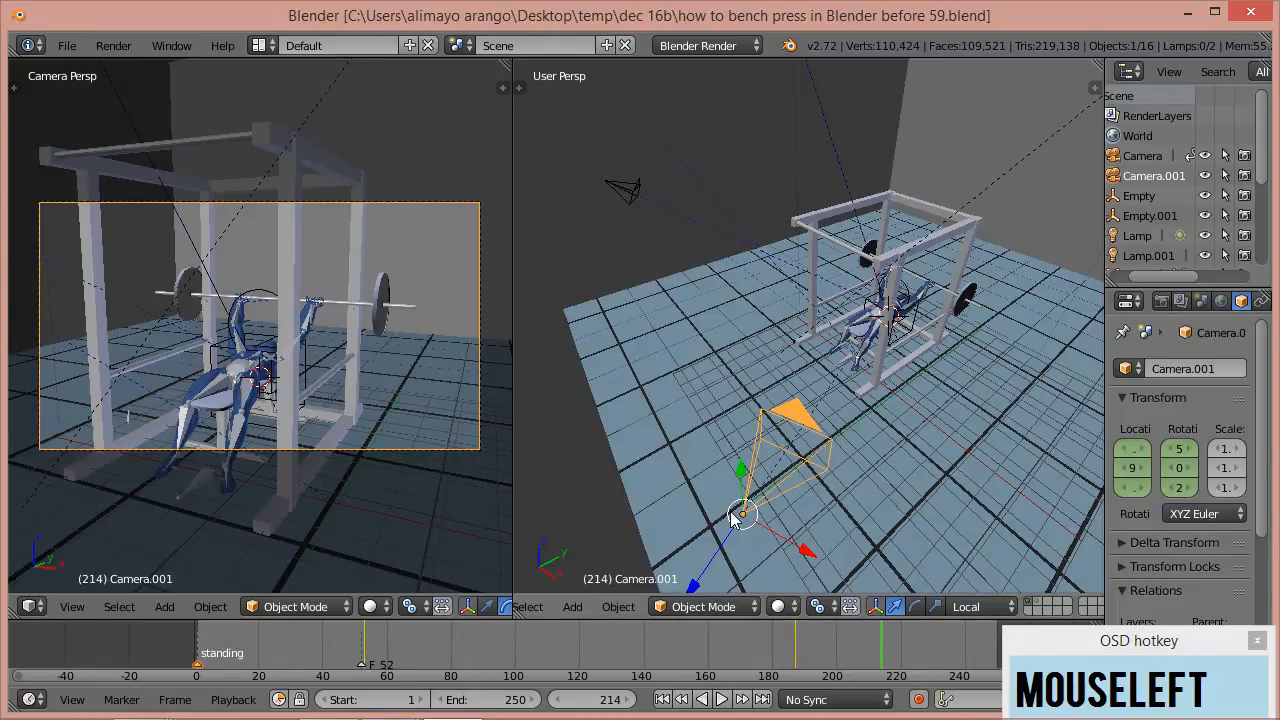
- Pull Camera.001 farther back along its local Z axis so the whole rack fits in the camera frame
scroll(733, 516, down, 3)
drag(752, 466, 663, 516)
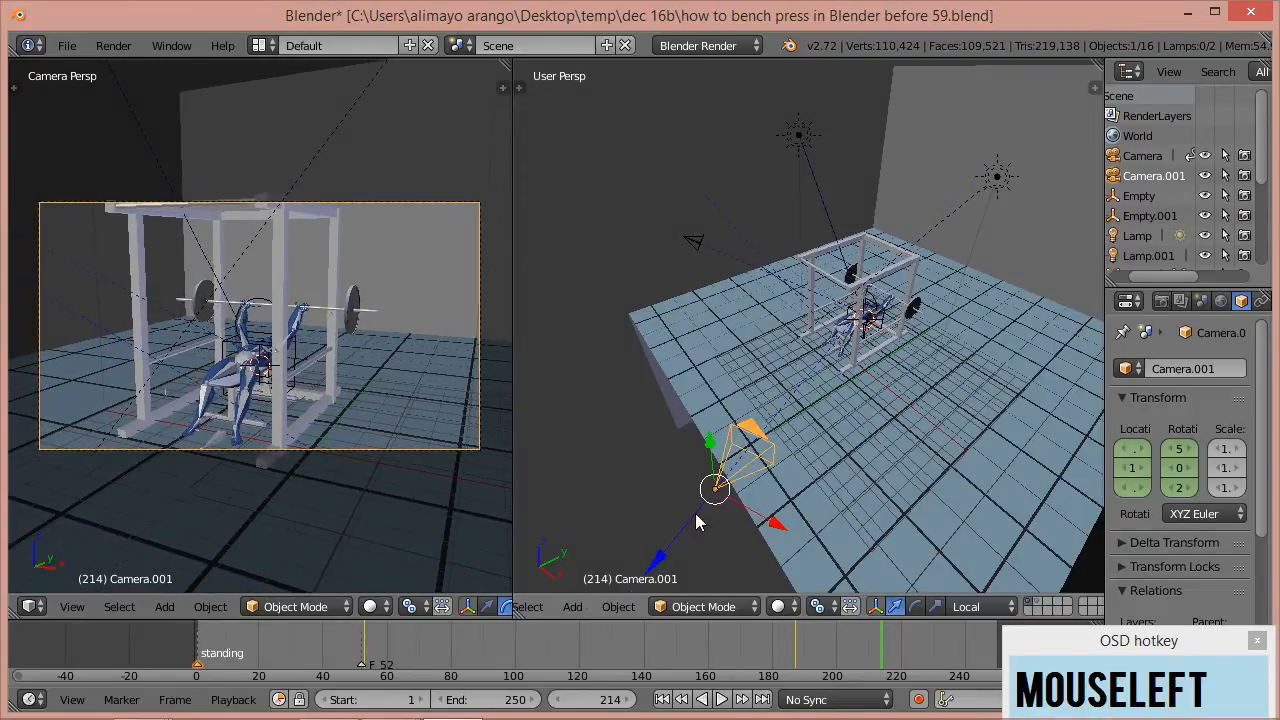
- Move Camera.001 sideways along its local X axis and insert a LocRot keyframe for it at frame 214
drag(779, 532, 895, 505)
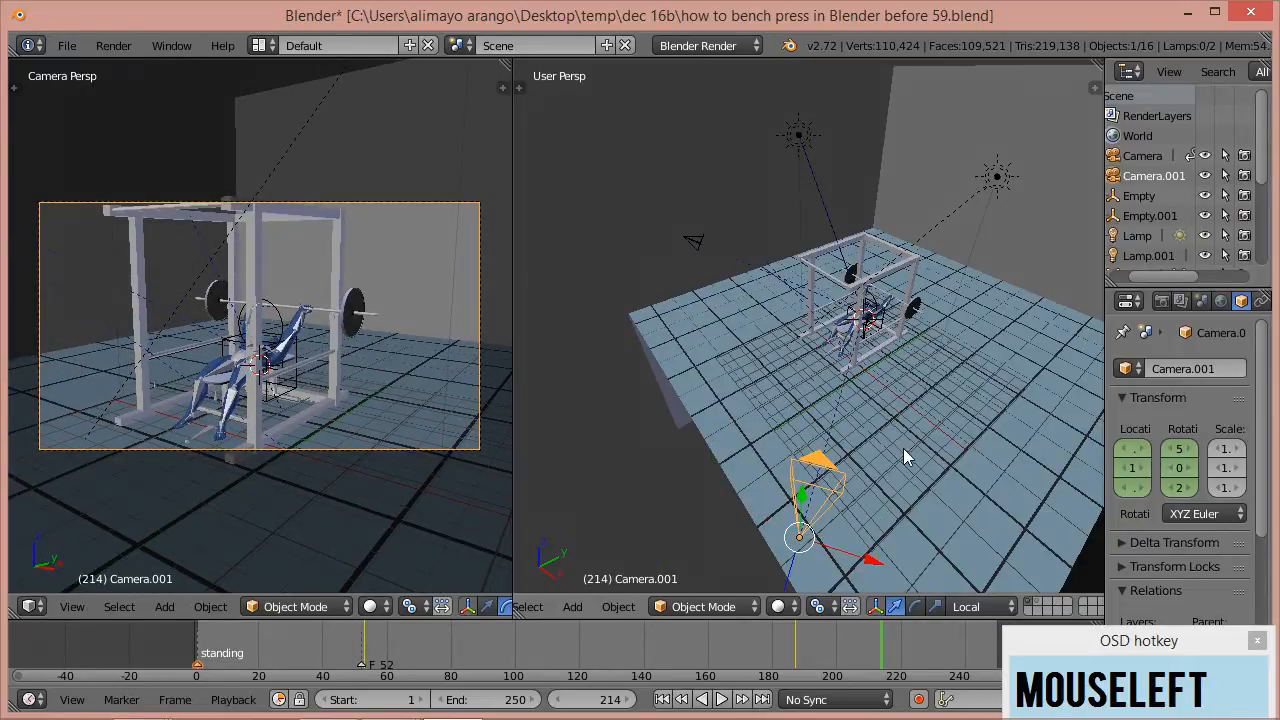
key(i)
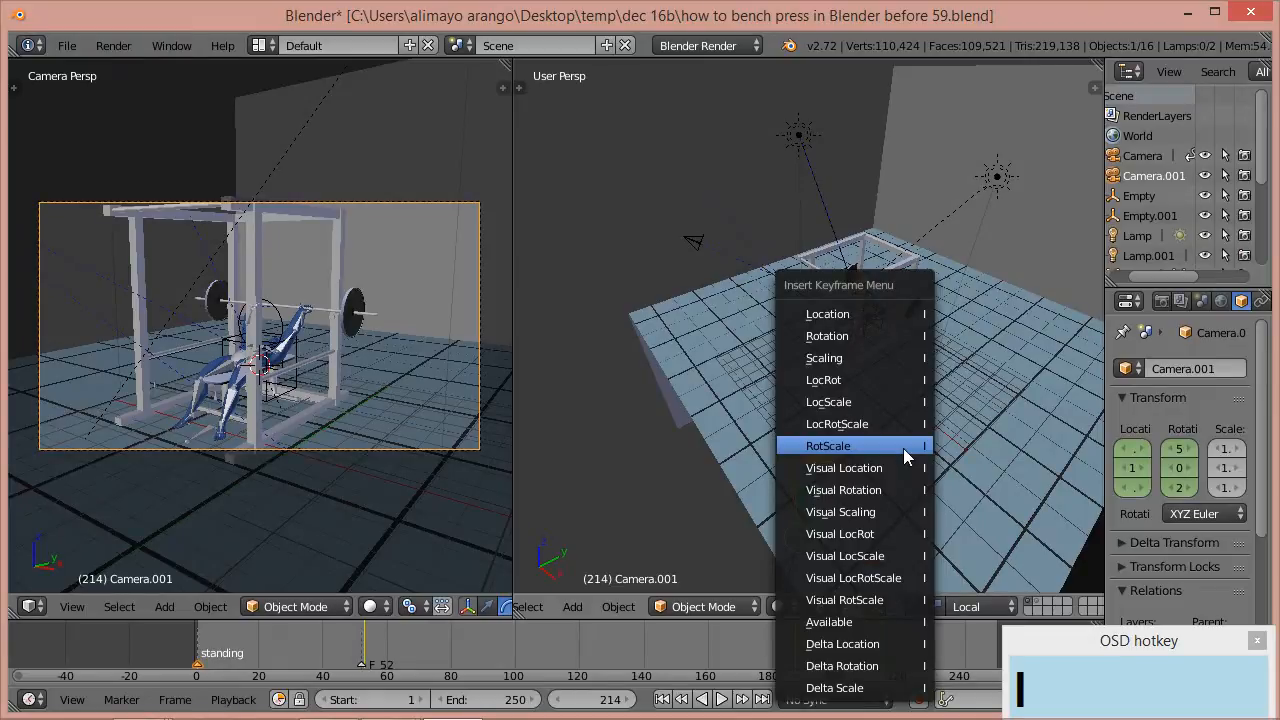
click(882, 380)
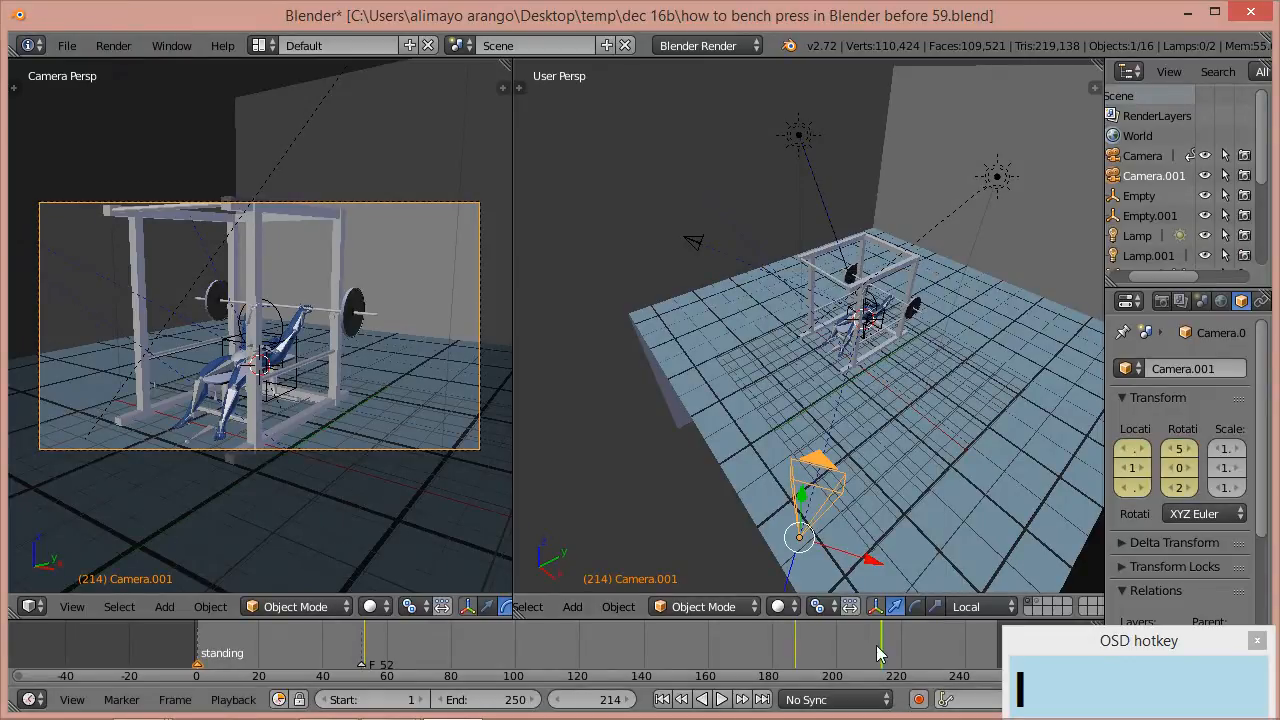
drag(857, 646, 883, 646)
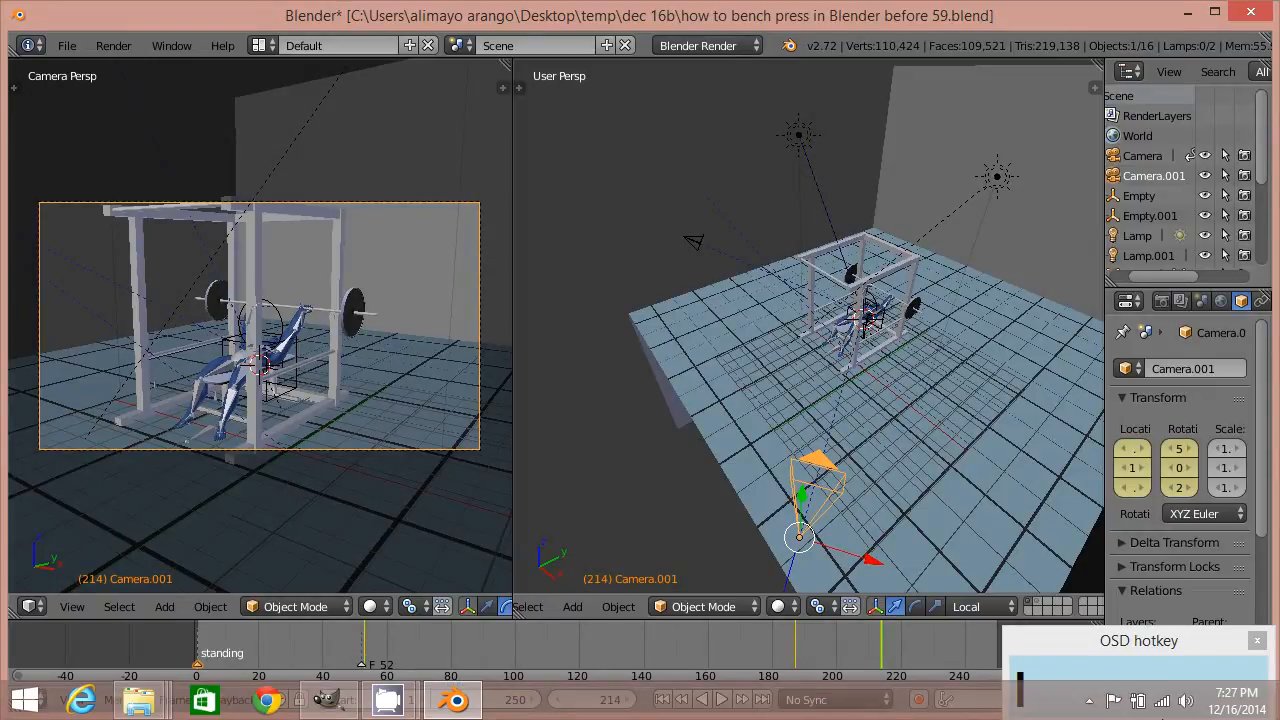
- Add a point lamp at the 3D cursor and move it up and out to the side of the lying figure
key(shift+d)
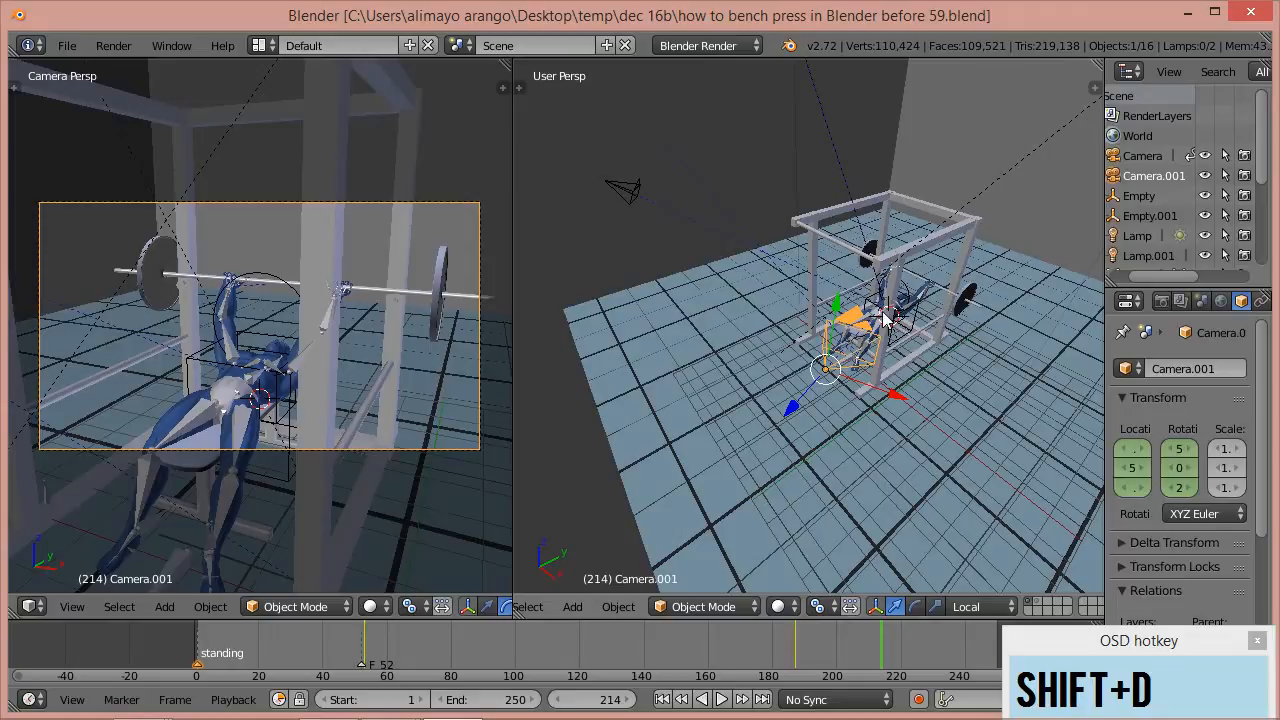
key(shift+a)
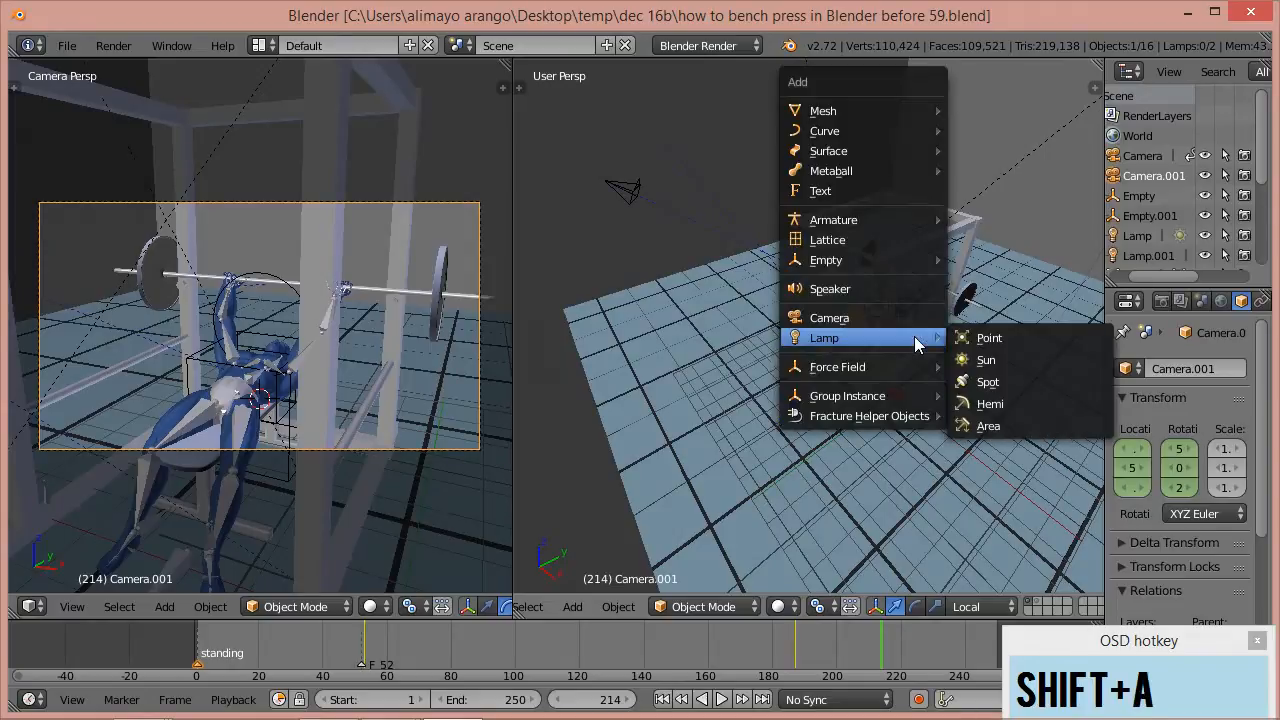
click(976, 341)
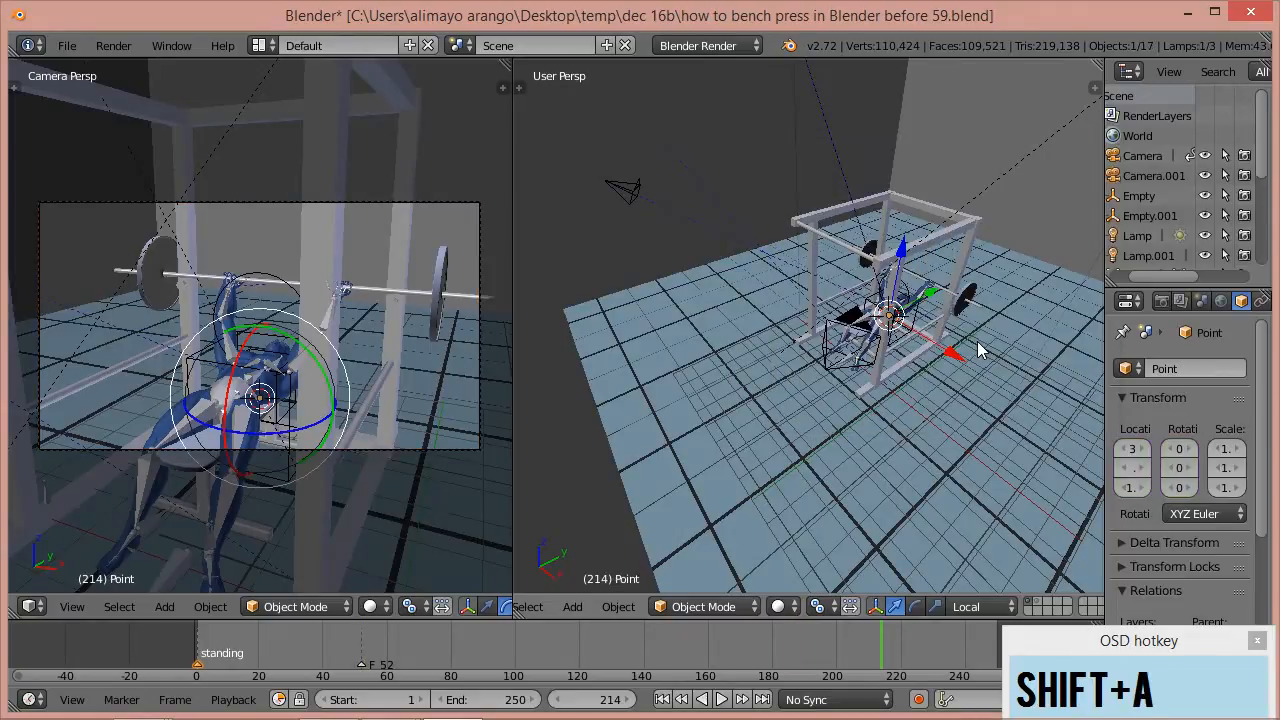
scroll(932, 346, up, 5)
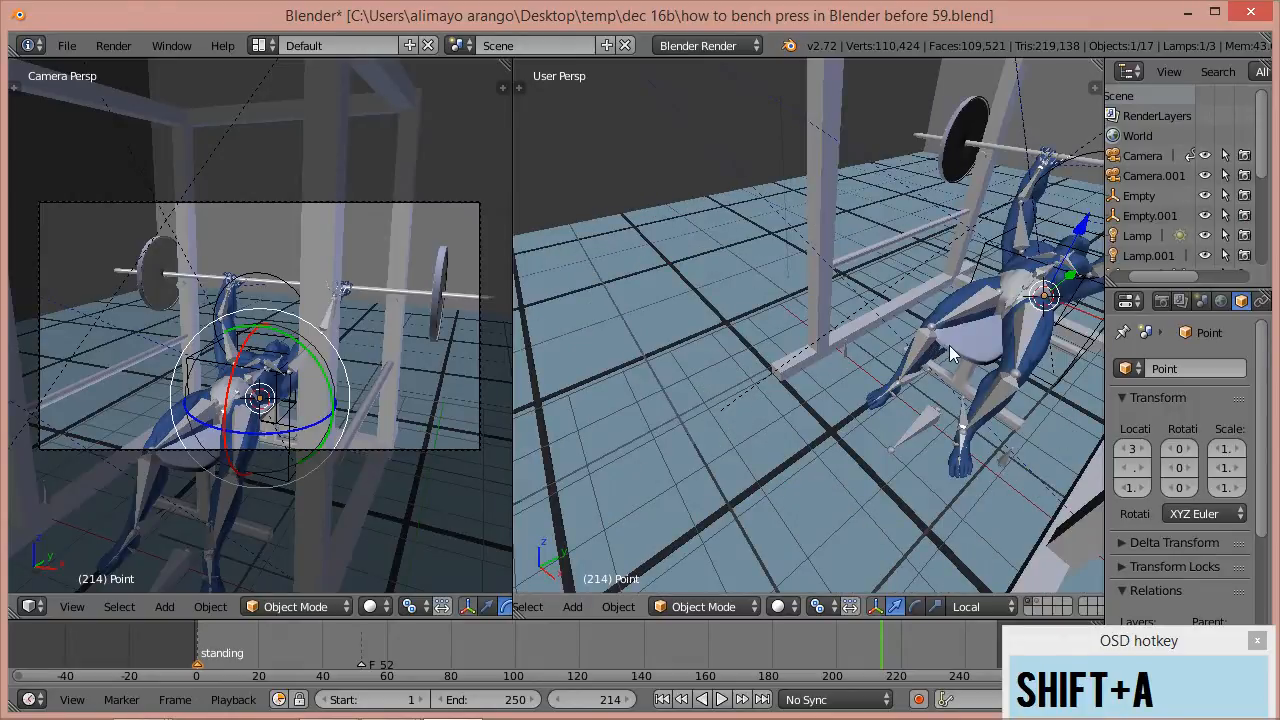
shift+middle_drag(975, 326, 917, 346)
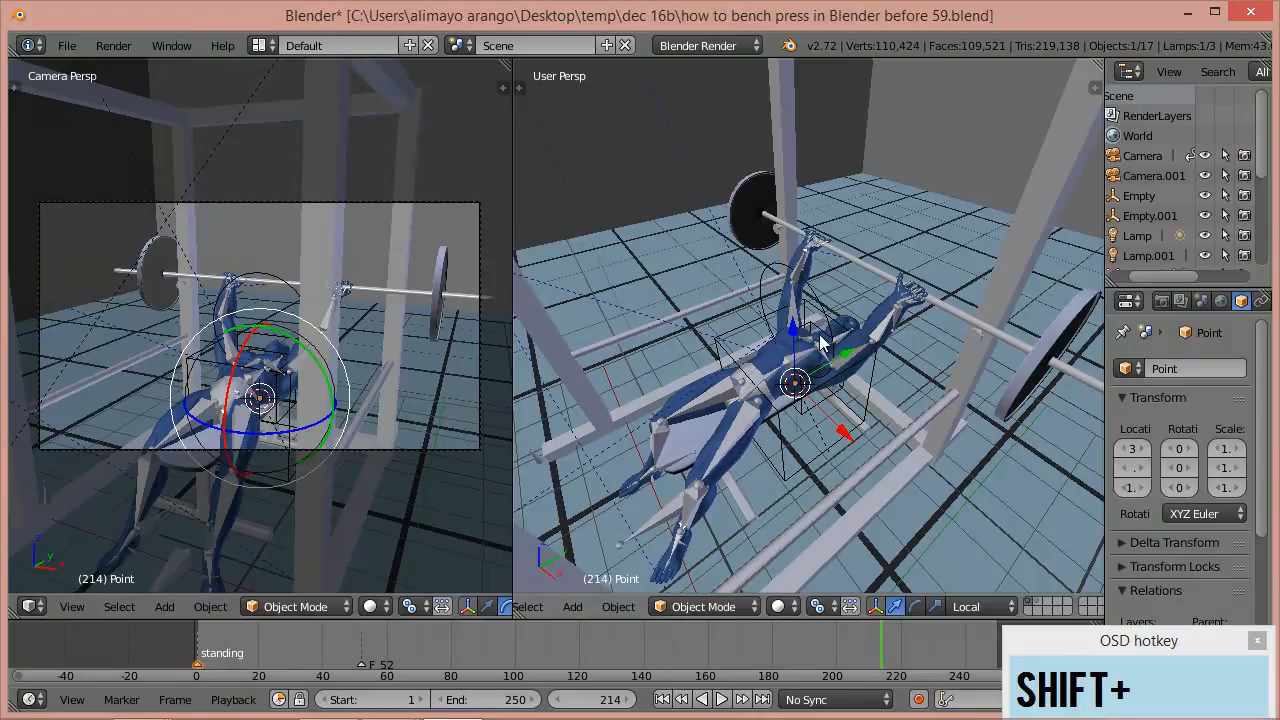
drag(798, 340, 795, 246)
drag(834, 317, 730, 277)
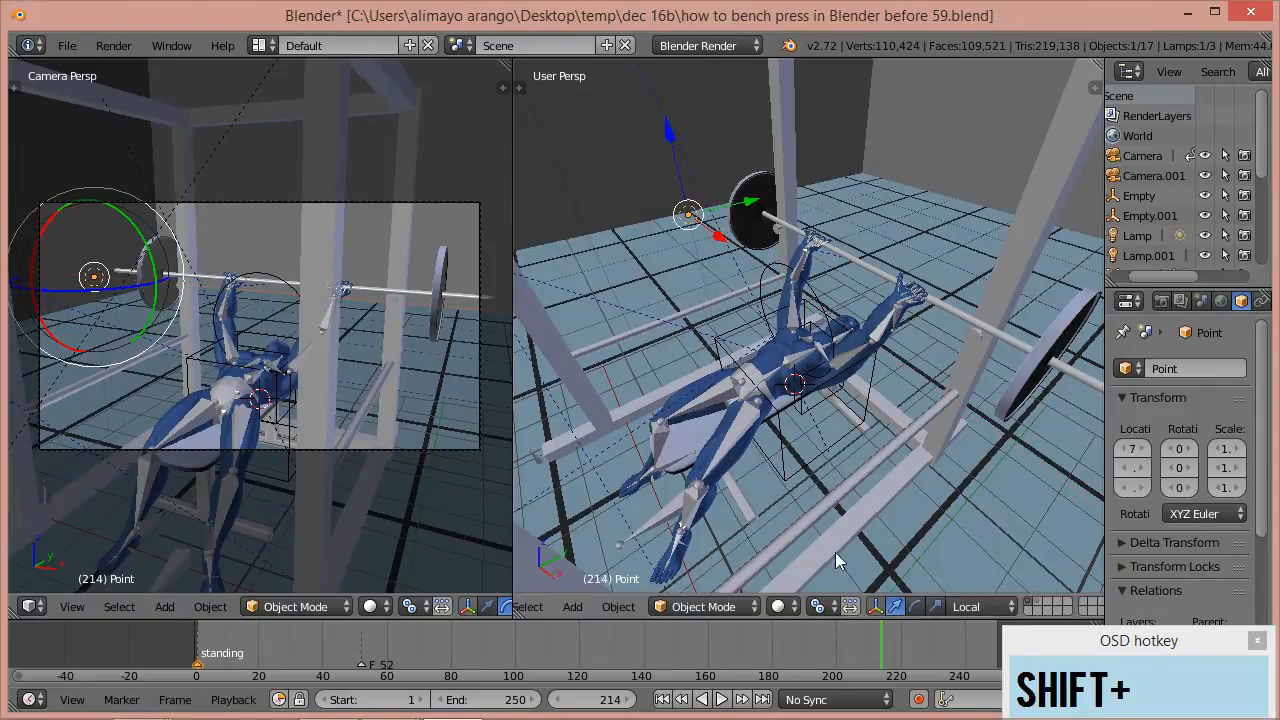
- Set the pivot point to the 3D cursor, duplicate the point lamp in place and rotate the copy 90° about the global Z axis
click(820, 604)
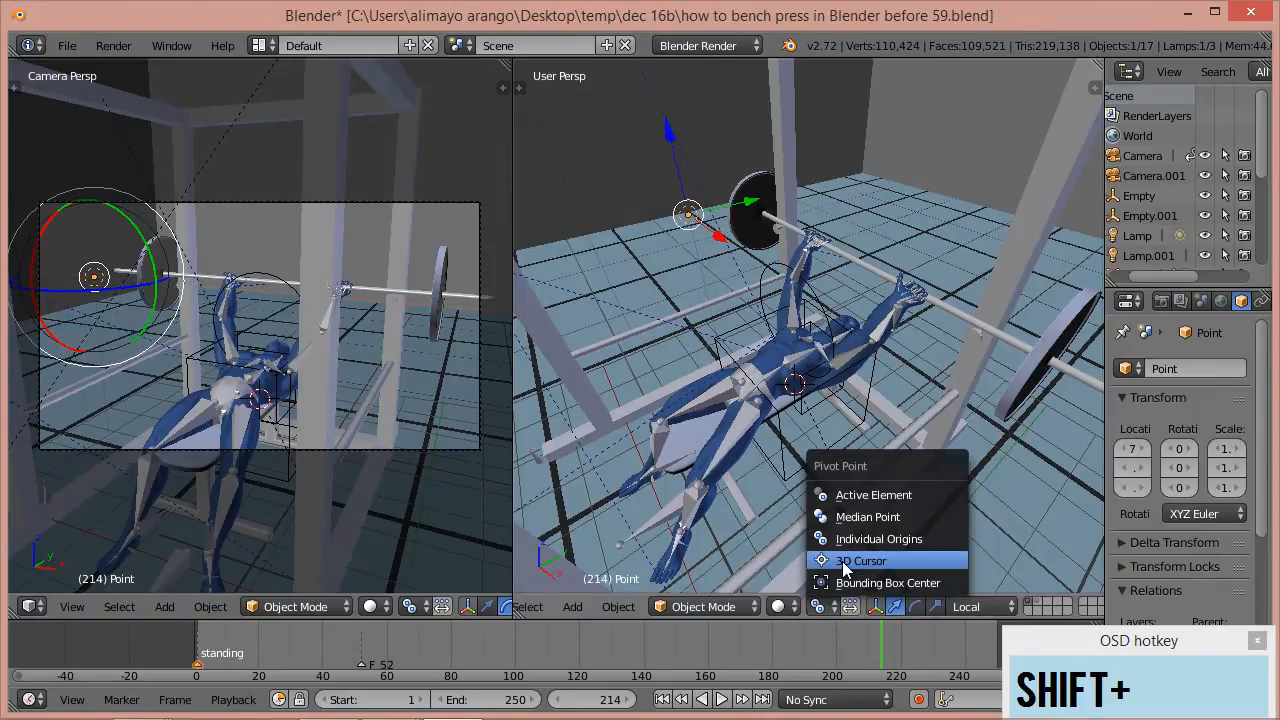
click(850, 558)
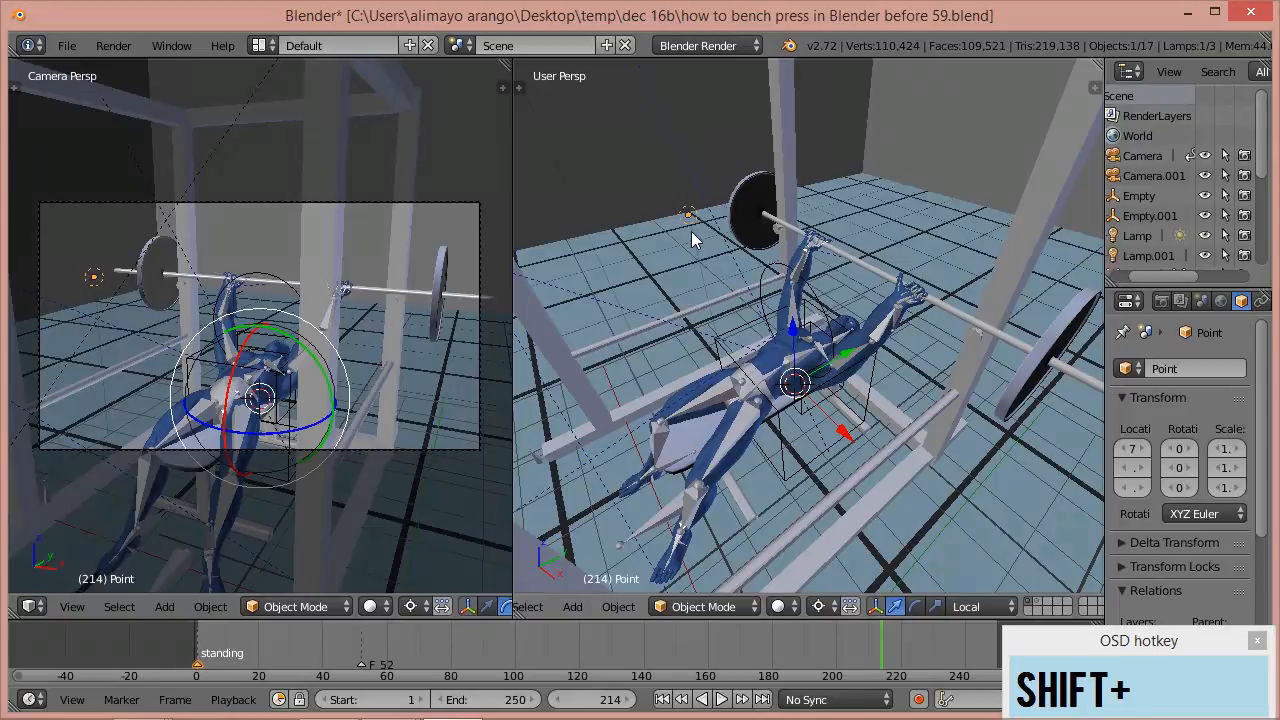
key(shift+d)
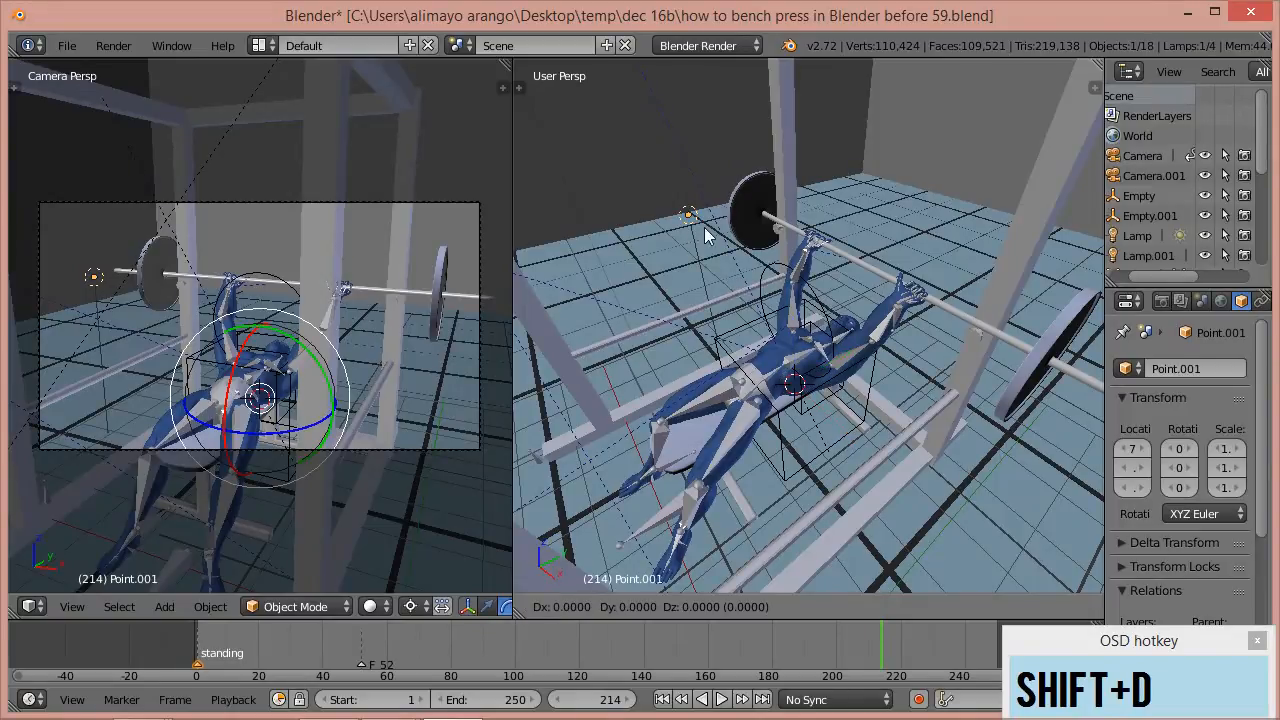
right_click(765, 175)
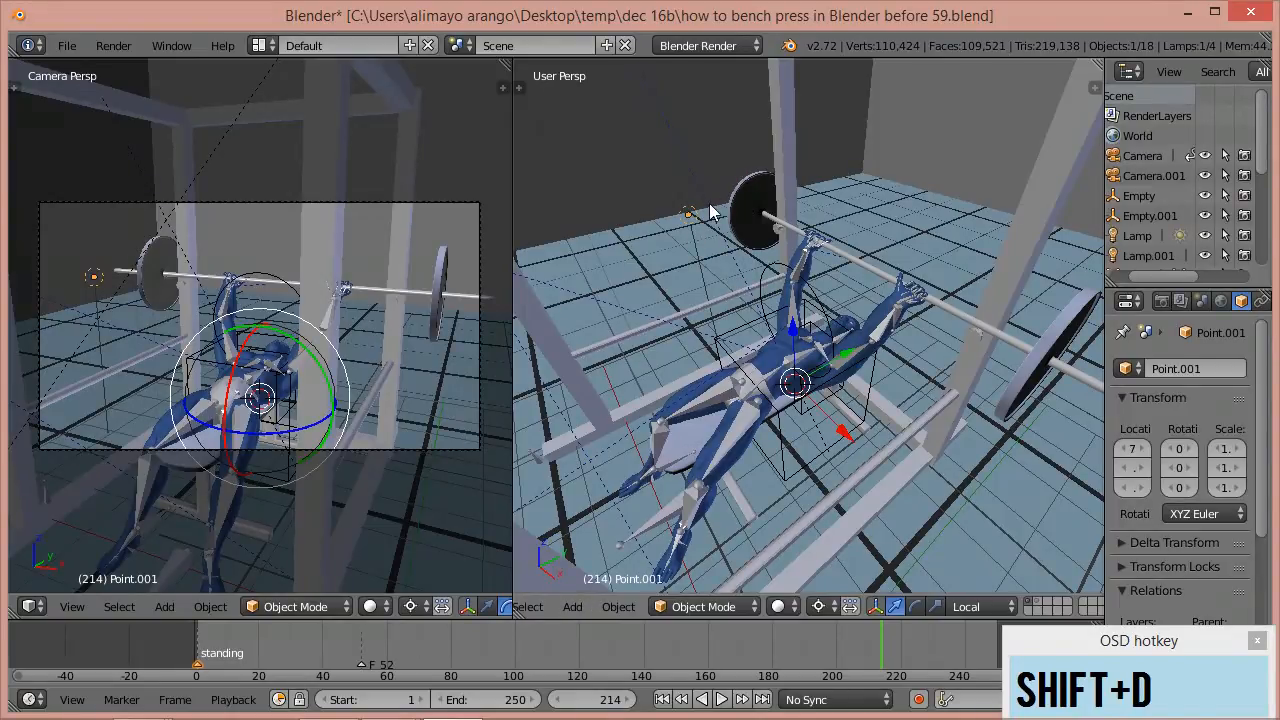
key(r)
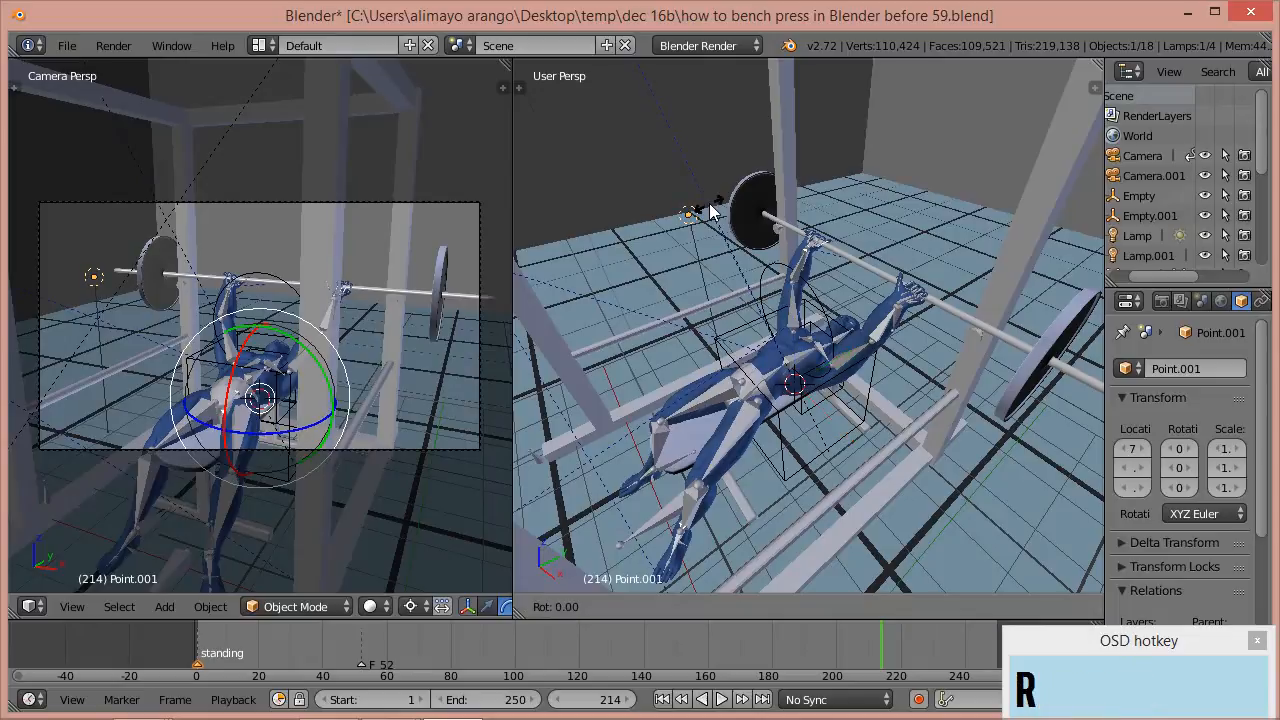
text(z)
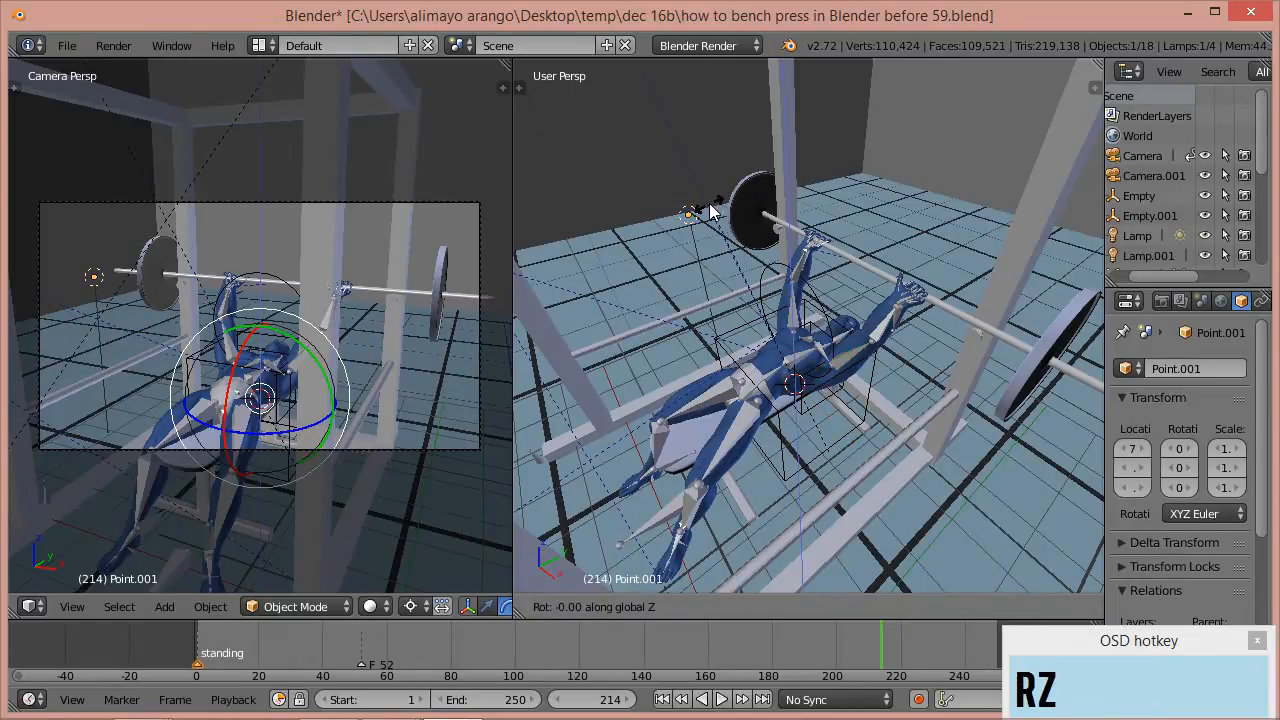
text(90)
click(710, 210)
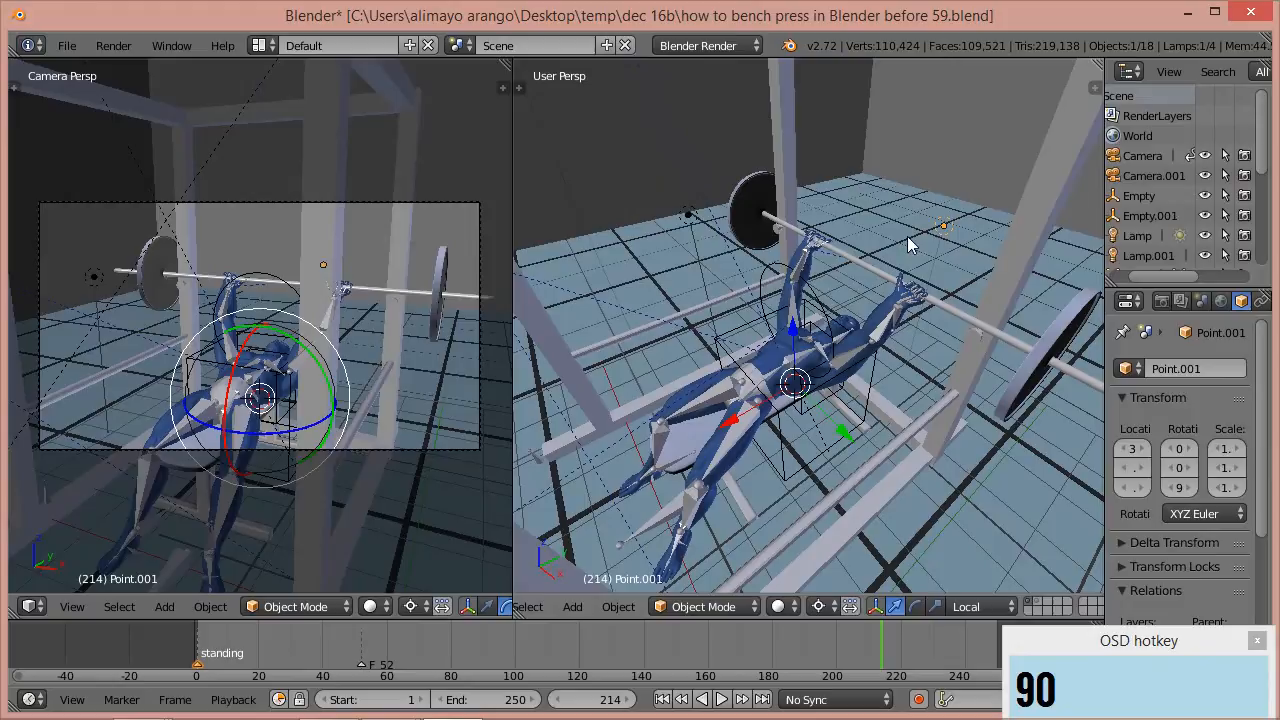
- Duplicate Point.001 in place and rotate the new lamp 90° about the global Z axis around the 3D cursor
key(shift+d)
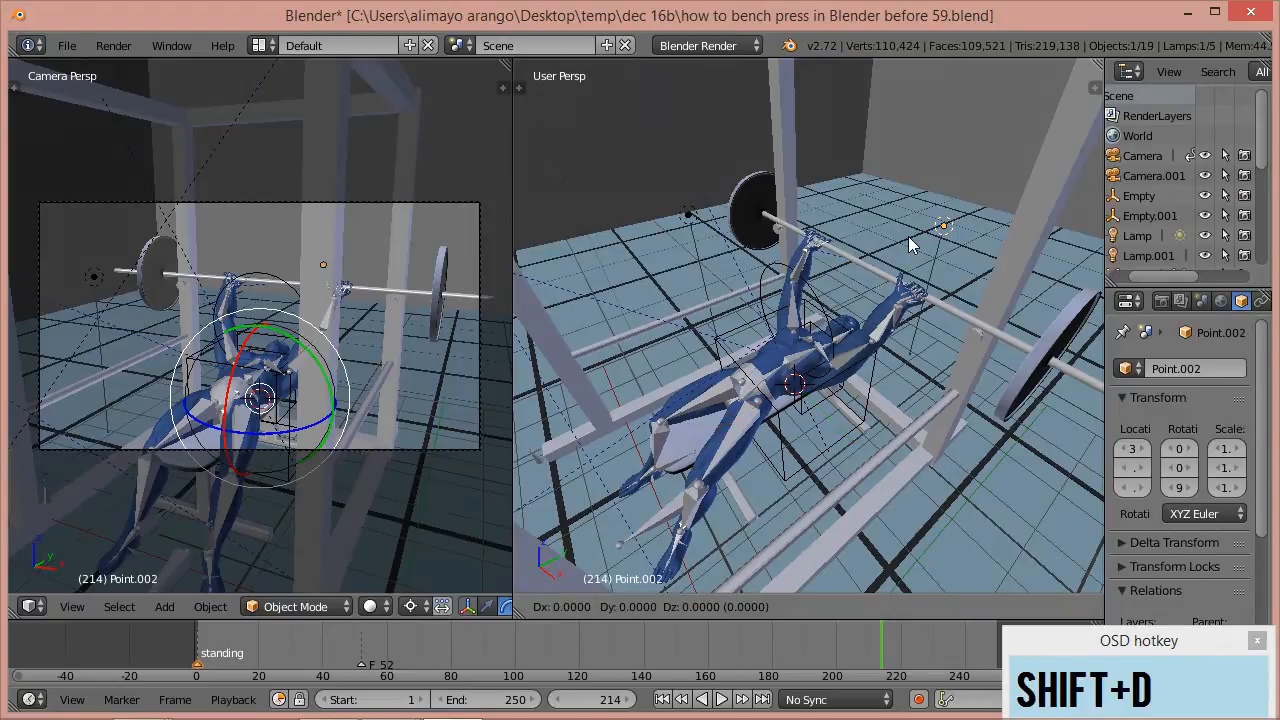
click(930, 238)
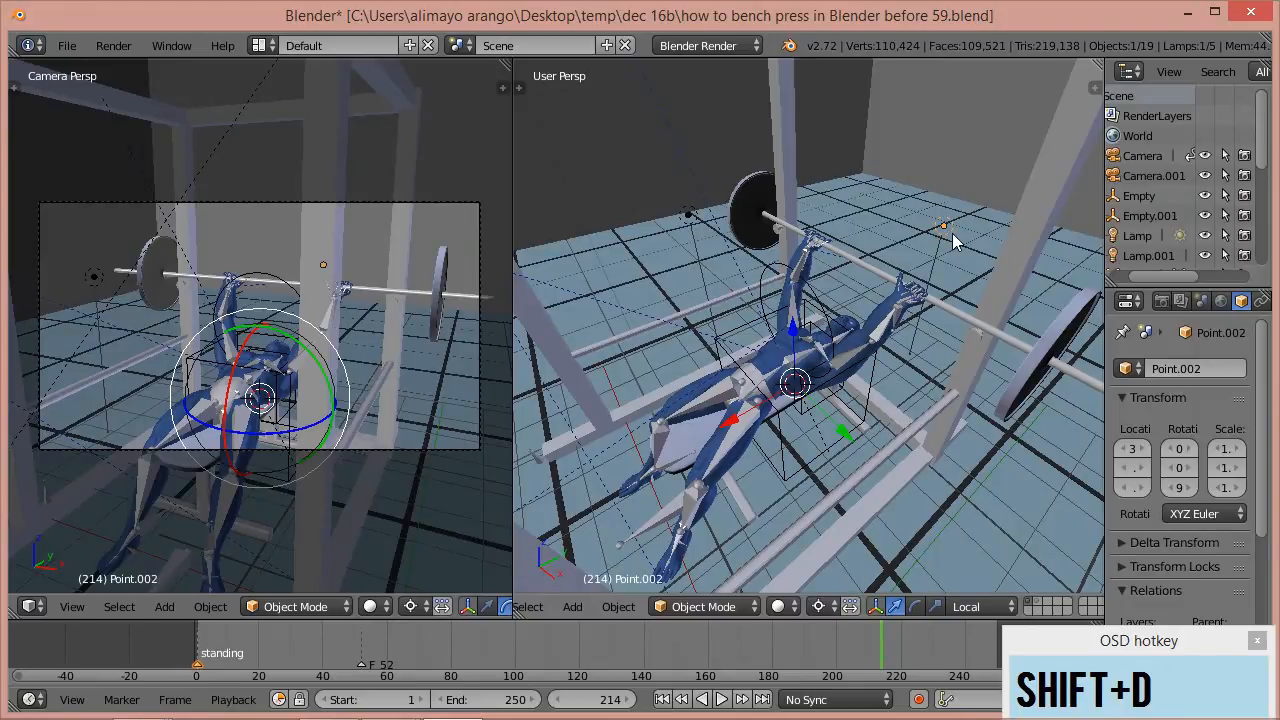
key(r)
text(z)
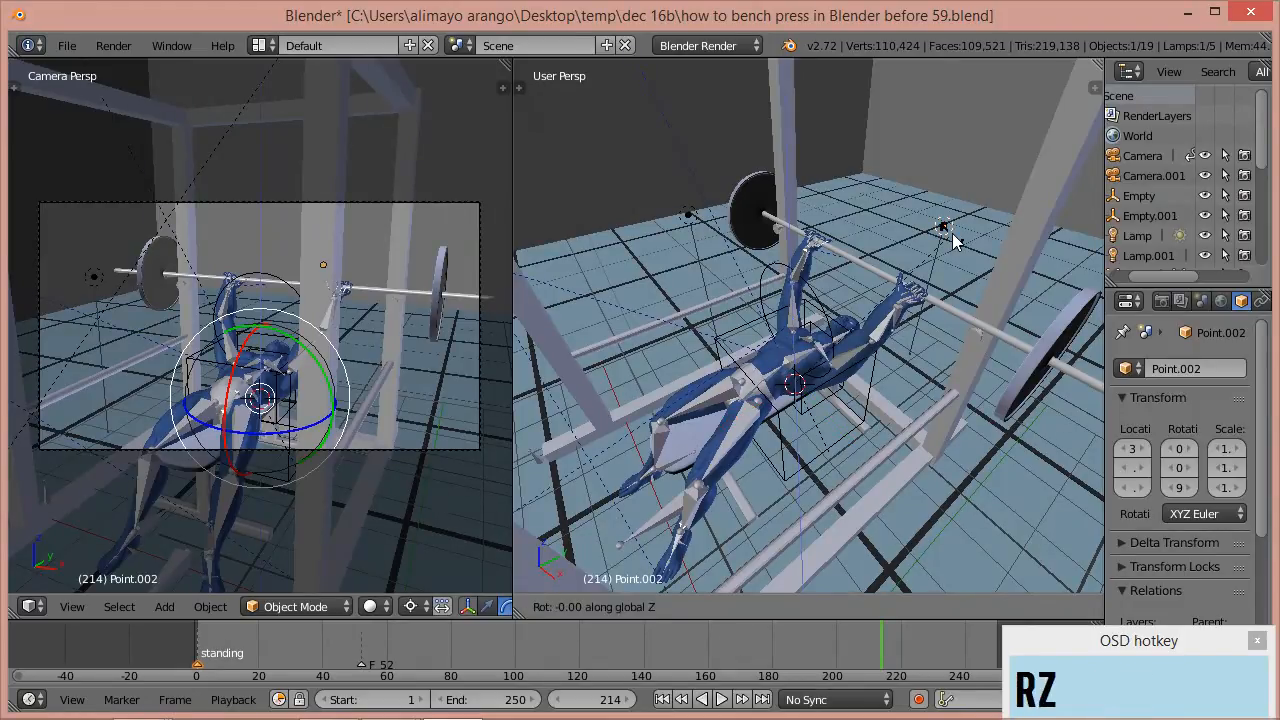
text(90)
click(953, 240)
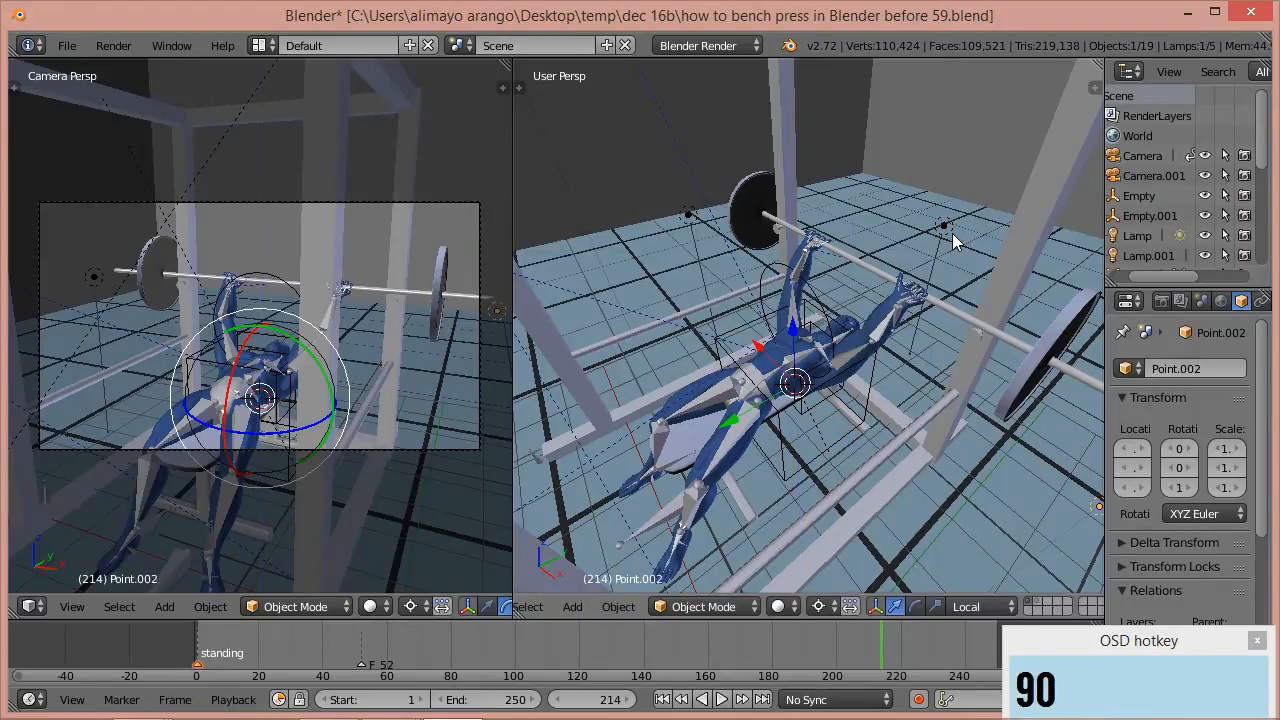
- Duplicate Point.002 in place and rotate this fourth point lamp -90° about the global Z axis around the 3D cursor
scroll(953, 240, down, 4)
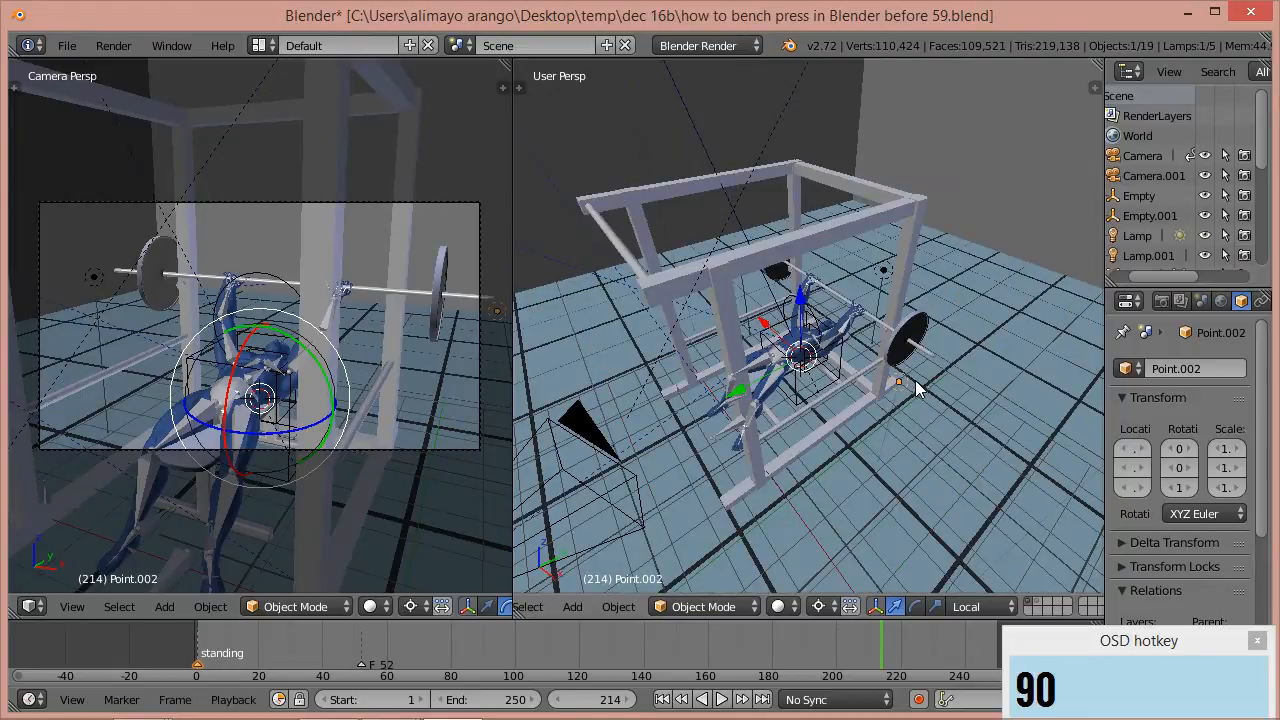
key(shift+d)
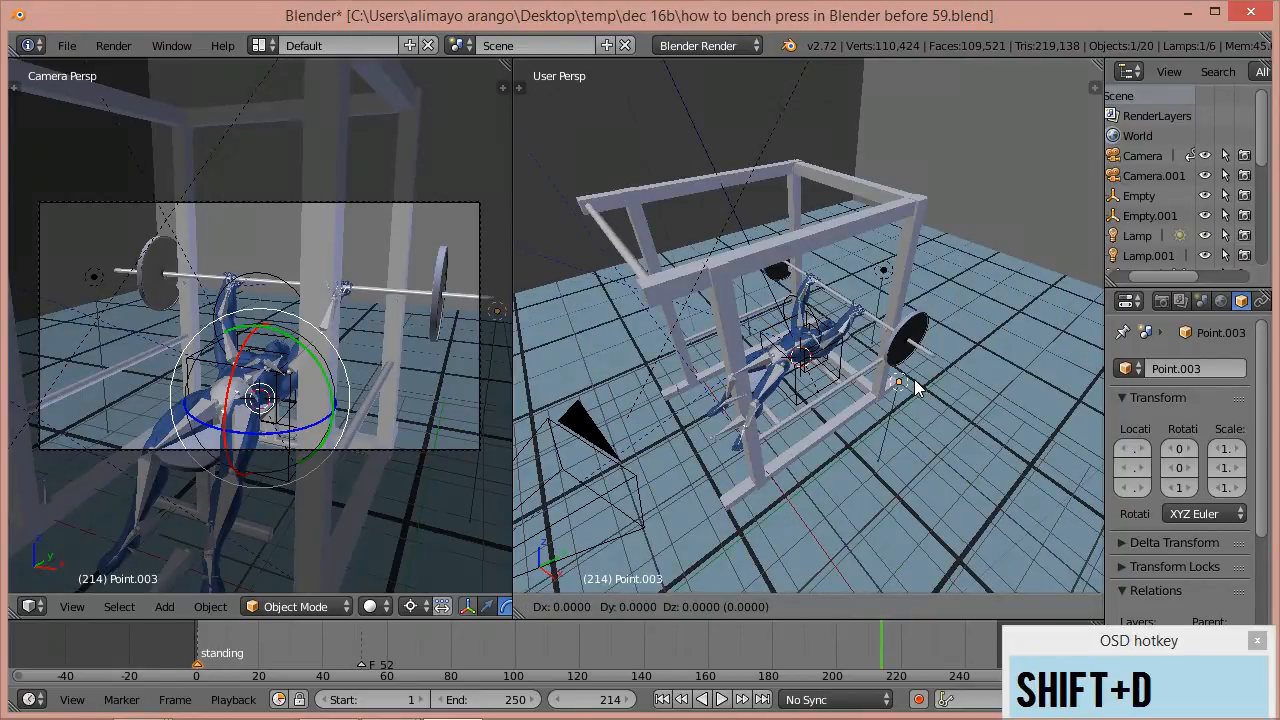
click(915, 388)
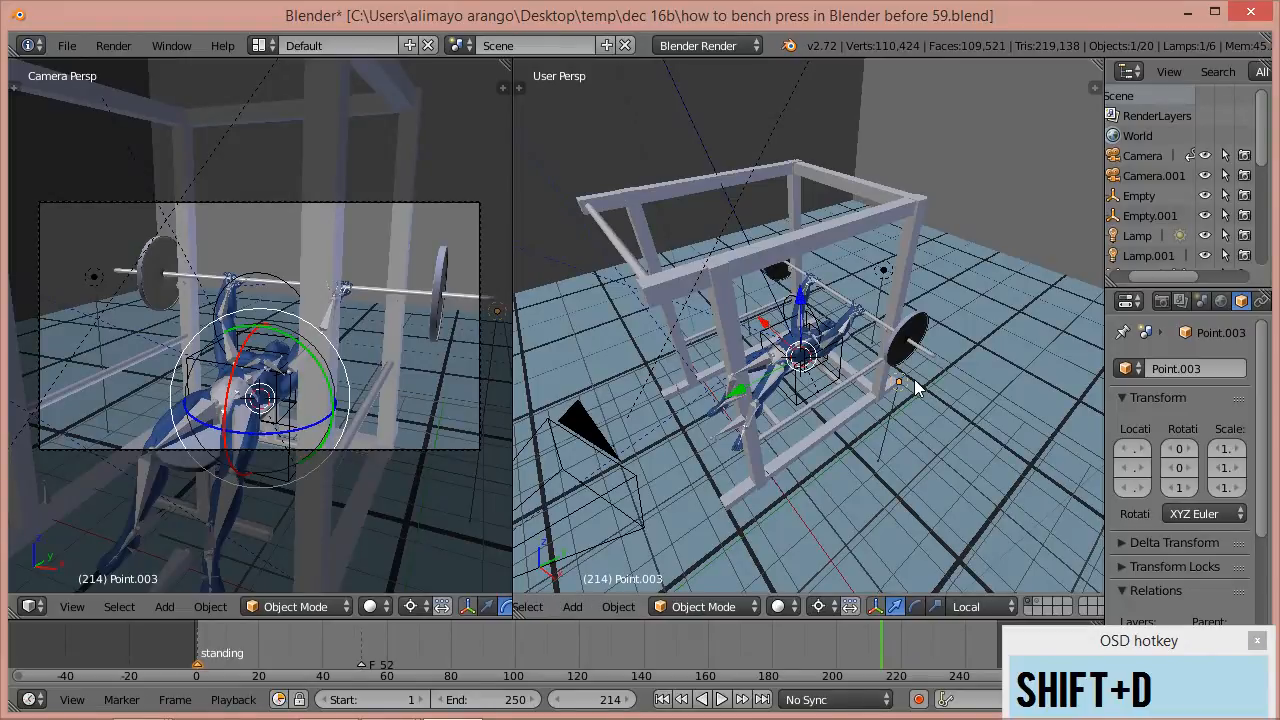
key(r)
text(z)
text(-90)
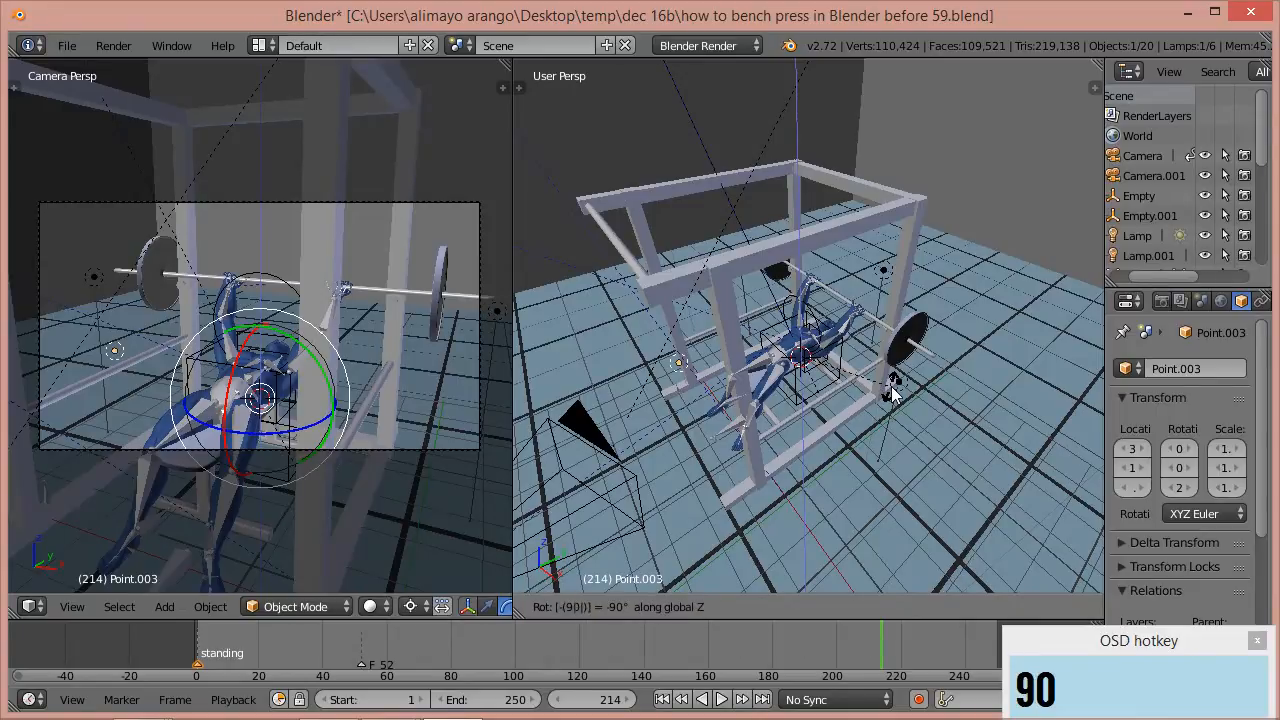
click(893, 393)
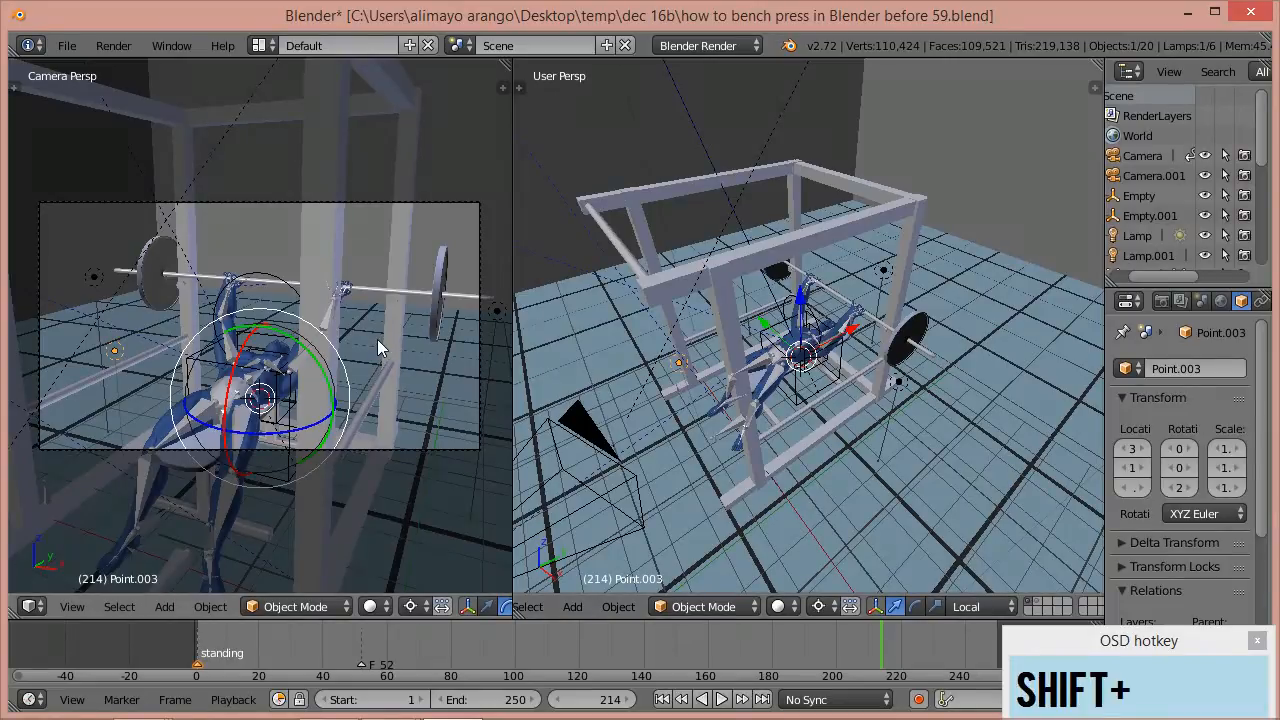
- Show the camera view with rendered shading and reduce the energy of the point lamp Point.001 to 0.280
key(shift+z)
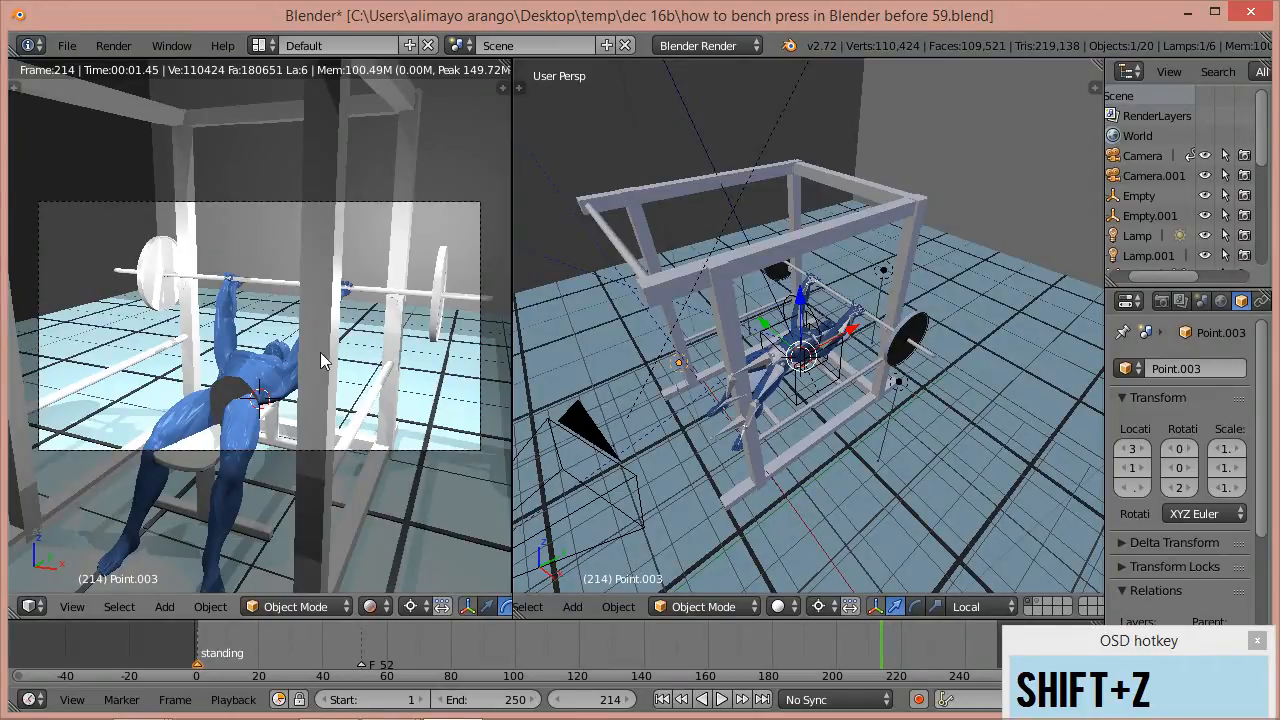
right_click(885, 271)
middle_drag(1258, 301, 1180, 301)
click(1202, 301)
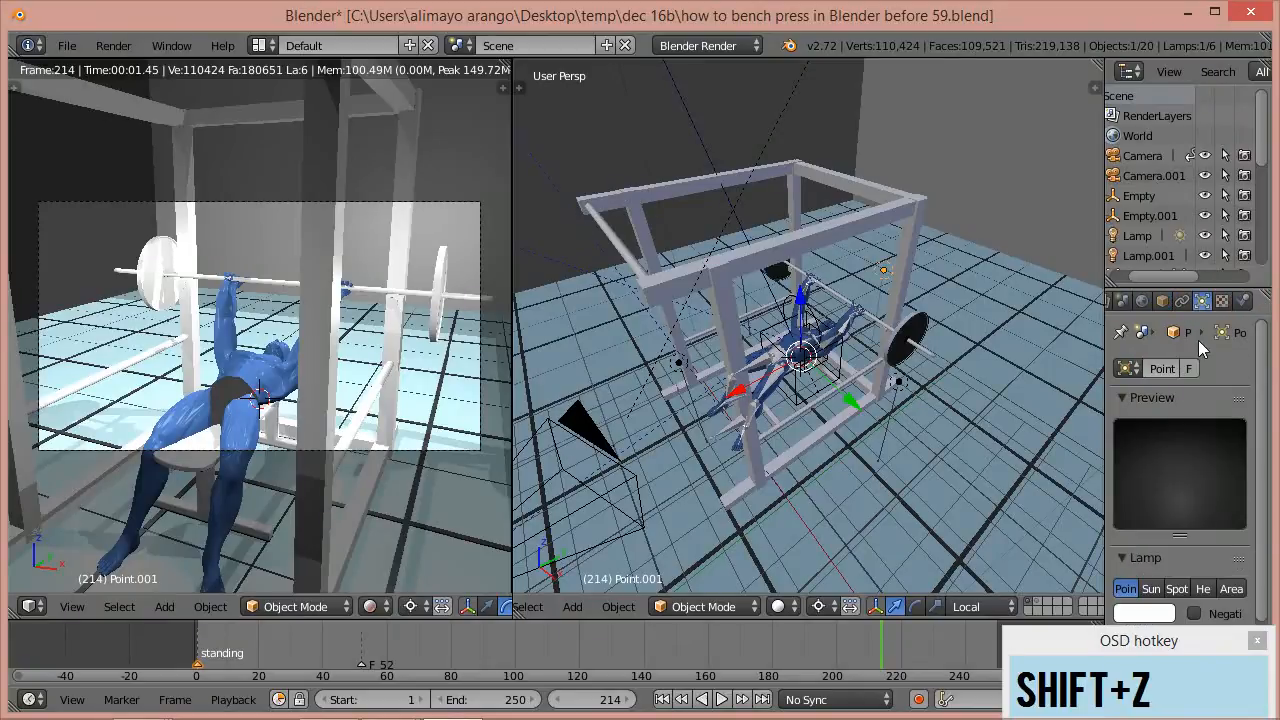
scroll(1165, 545, down, 3)
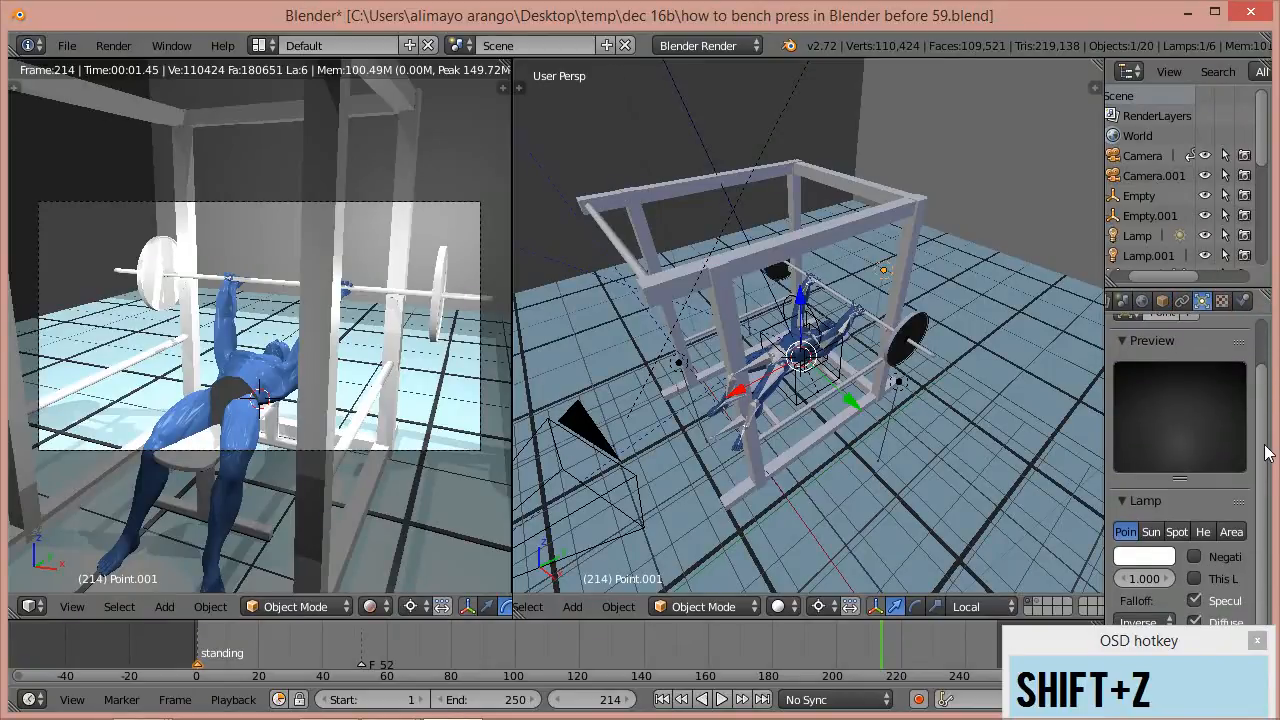
drag(1106, 513, 1036, 513)
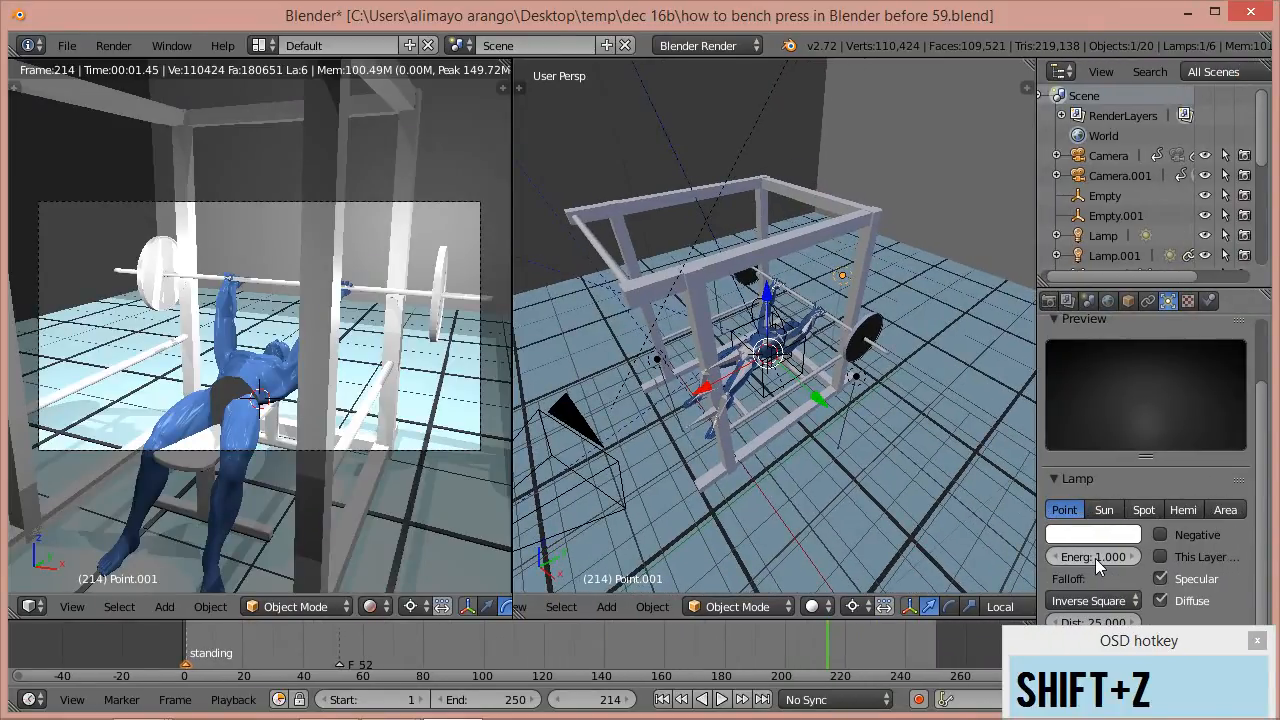
drag(1103, 555, 1067, 572)
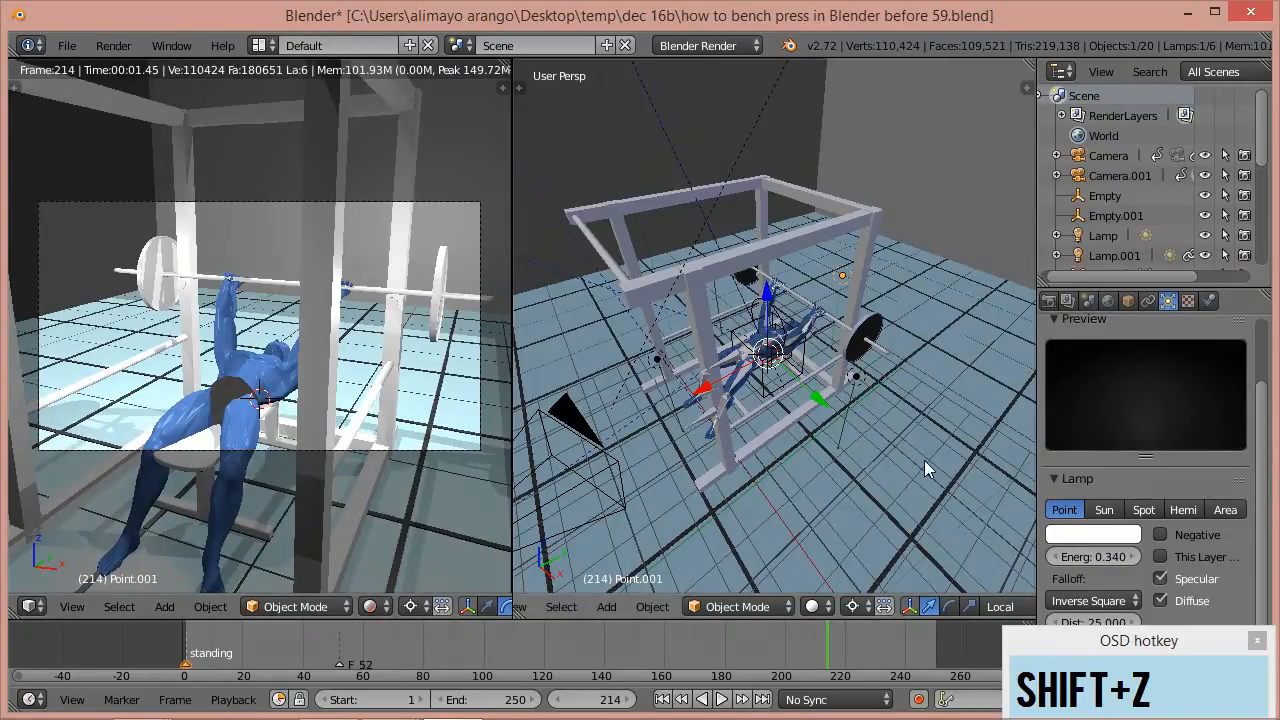
mouse_move(1104, 558)
mouse_down()
mouse_move(1074, 559)
mouse_move(1120, 560)
mouse_up()
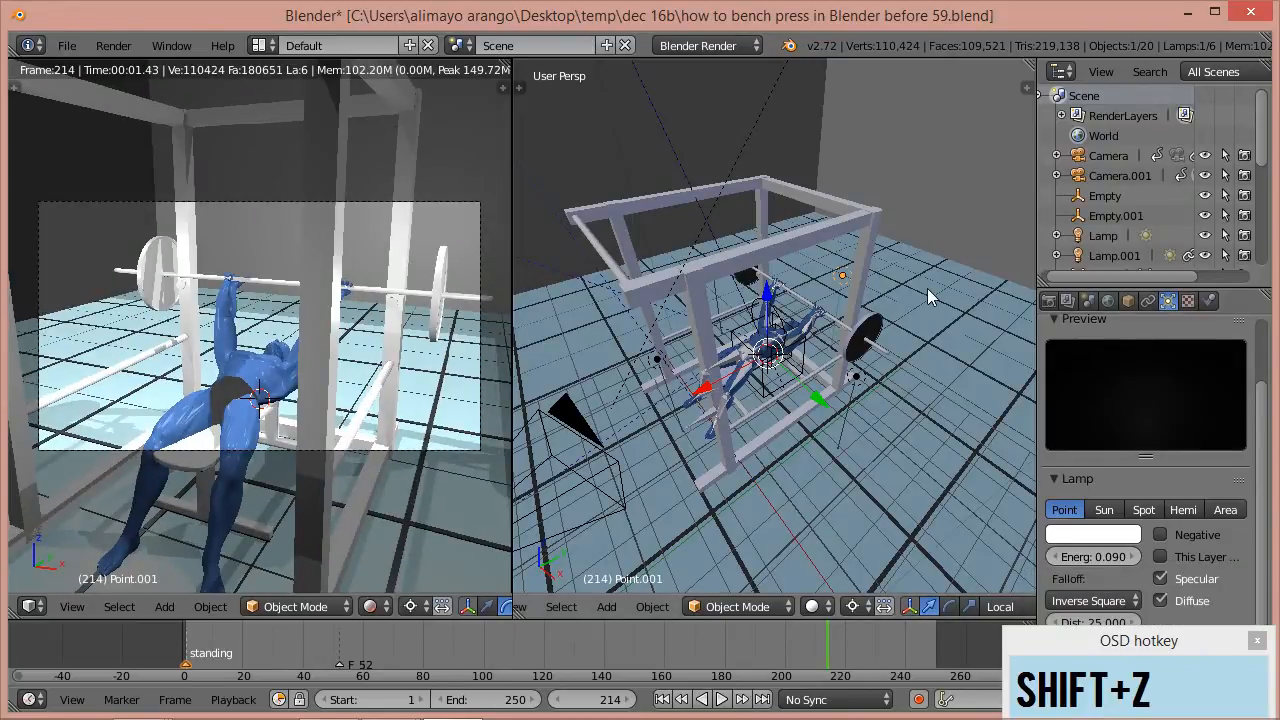
scroll(922, 285, down, 3)
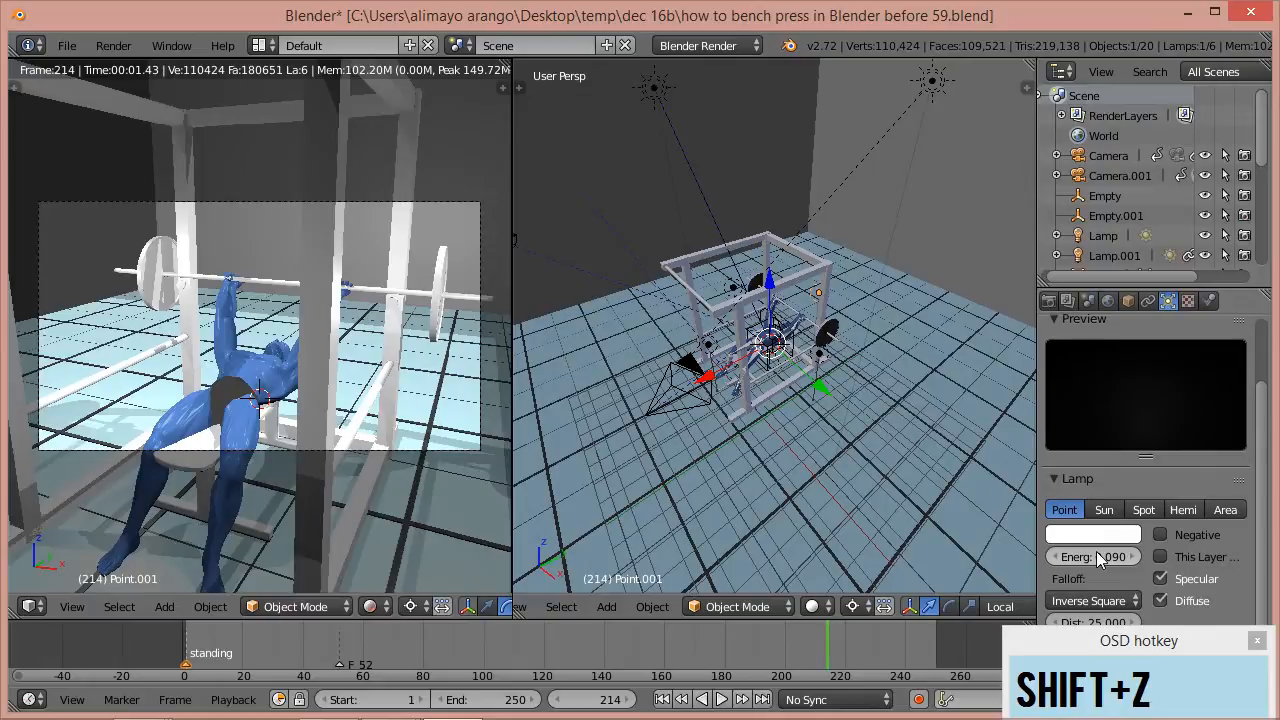
drag(1113, 560, 1150, 558)
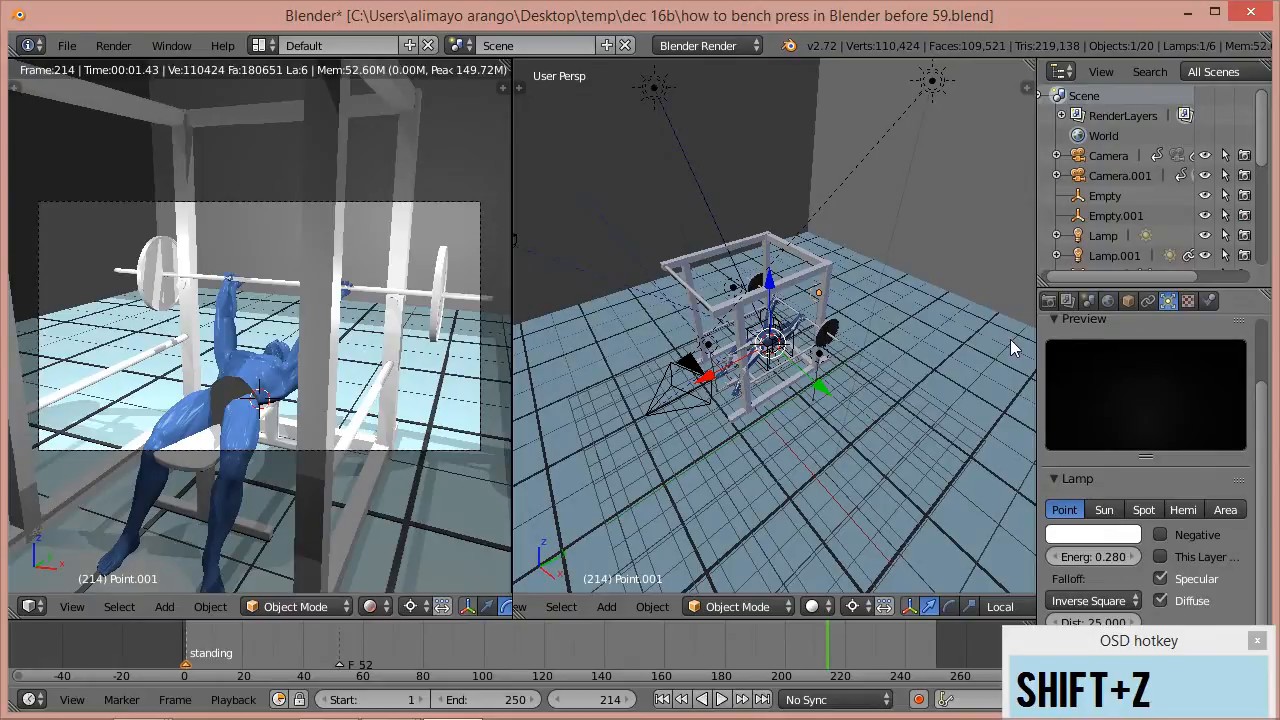
- Lower the energy of the sun lamp Lamp to 0.180 and of the sun lamp Lamp.001 to 0.310
right_click(938, 97)
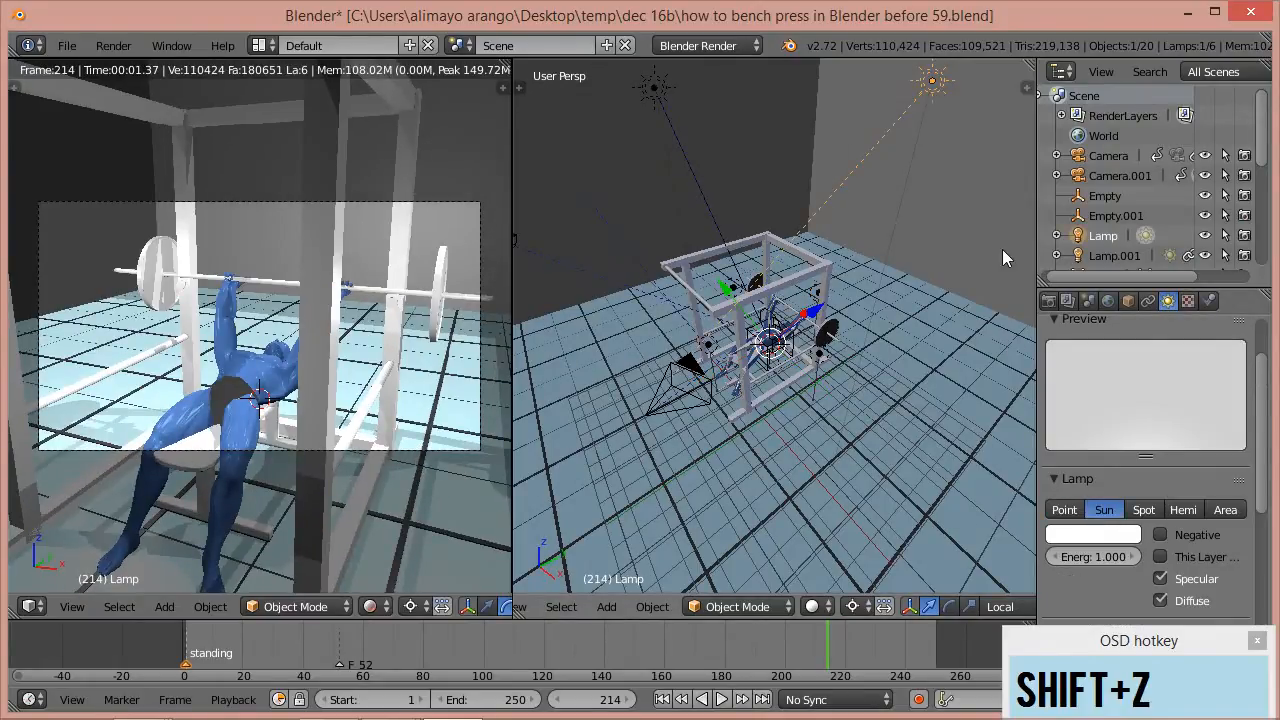
click(1117, 538)
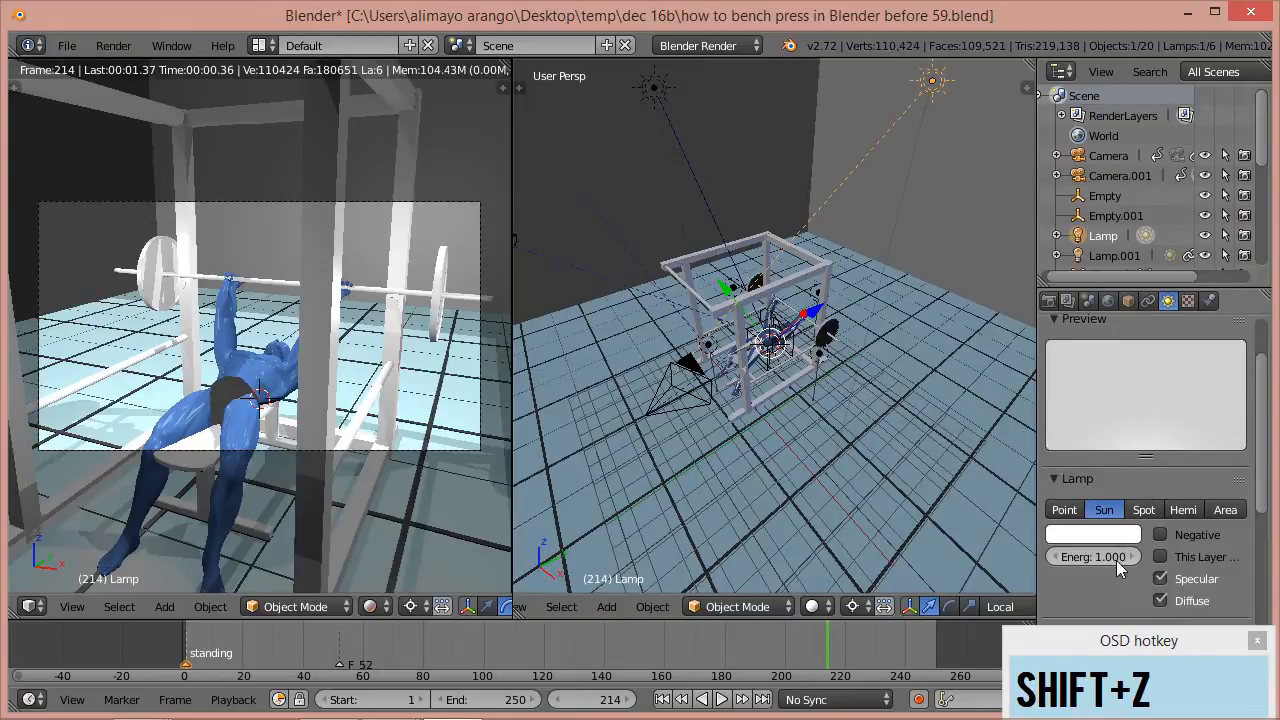
drag(1116, 560, 996, 559)
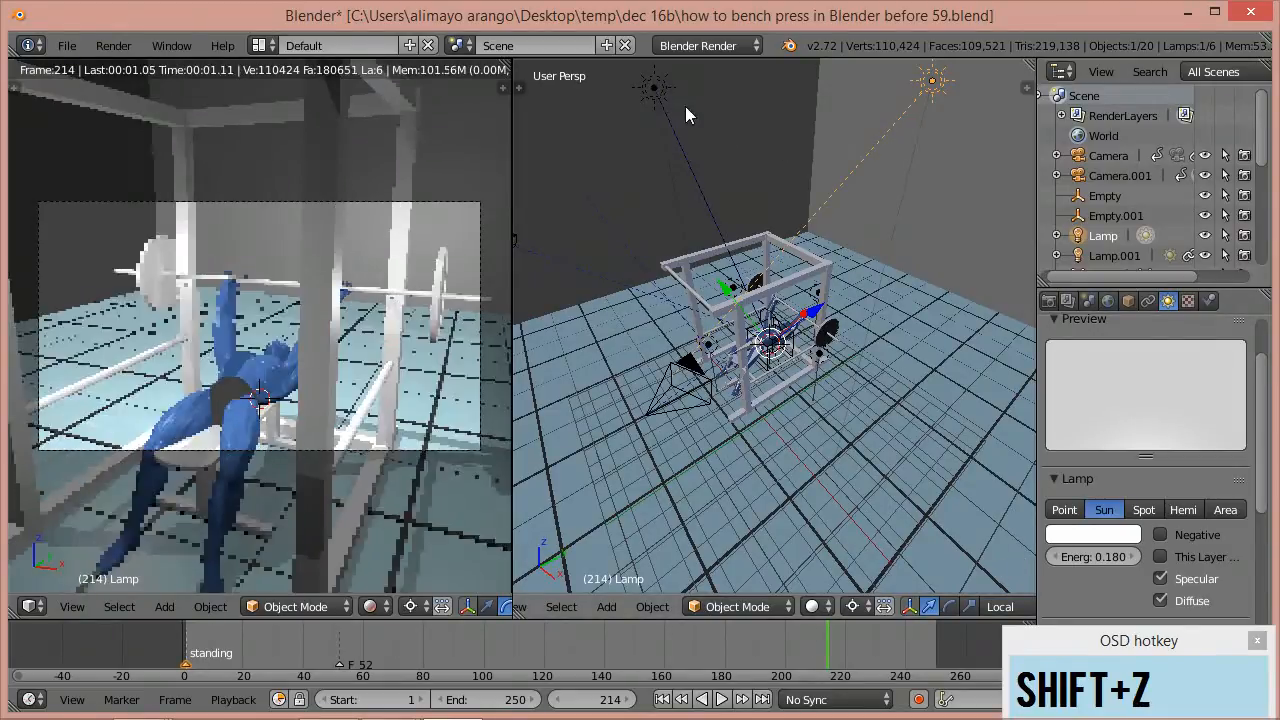
right_click(660, 100)
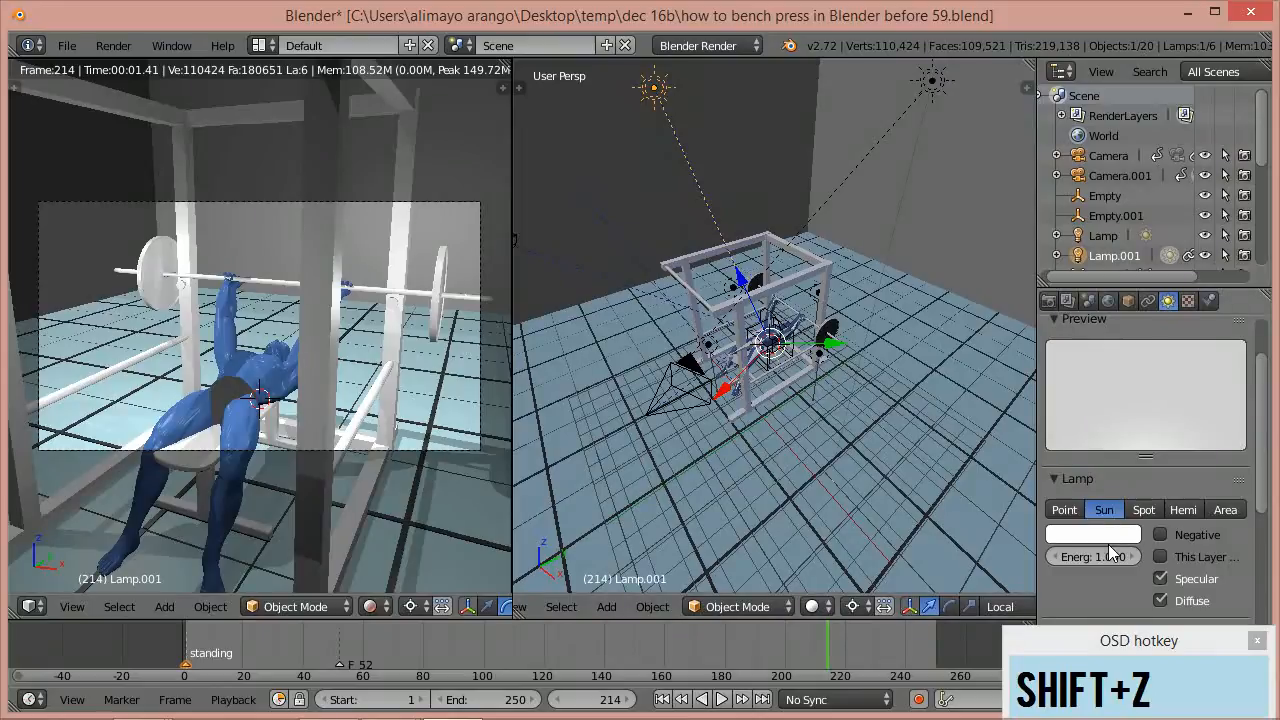
drag(1098, 556, 1006, 555)
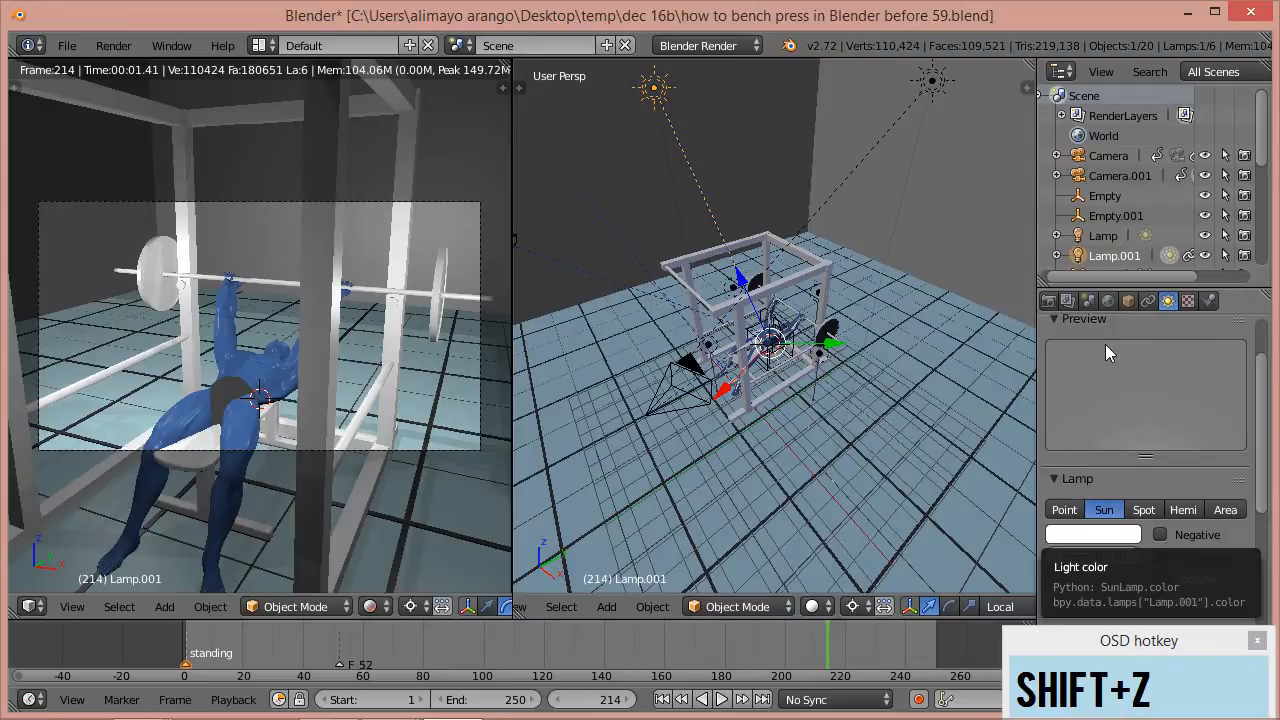
- Replace the body's two materials with a single new default material and display the camera view with rendered shading
scroll(660, 405, up, 8)
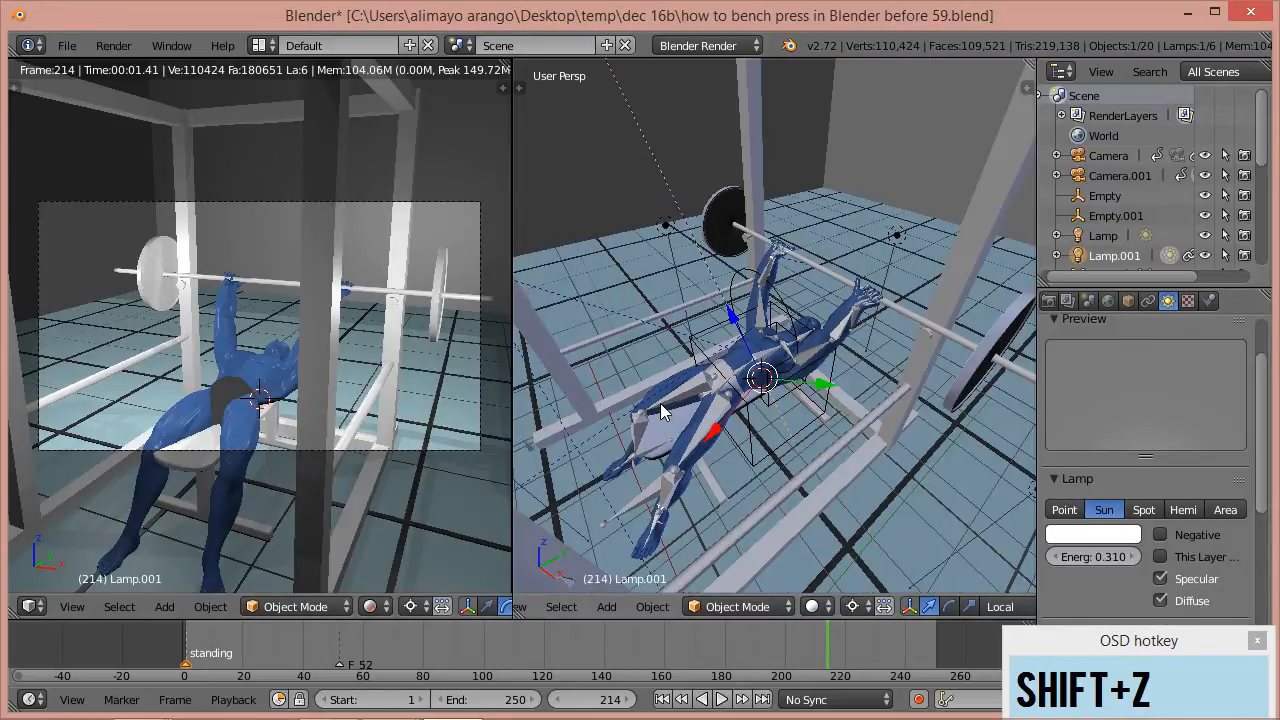
right_click(795, 460)
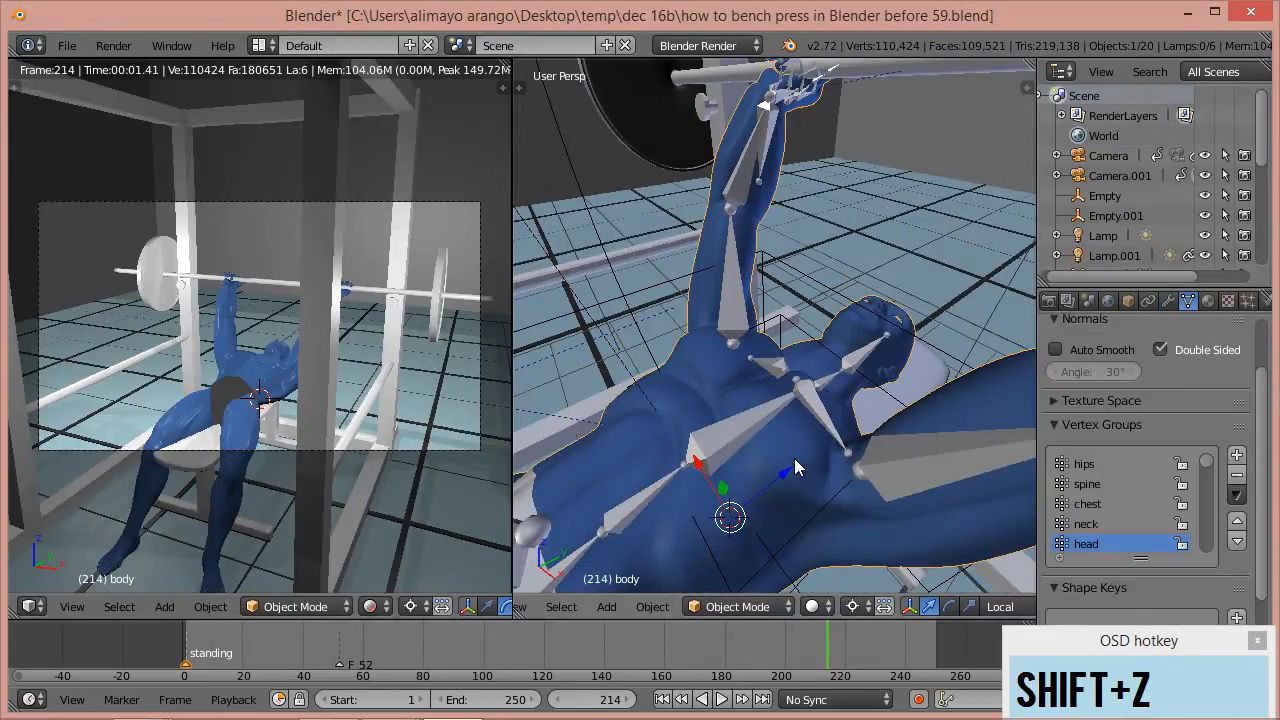
click(1208, 301)
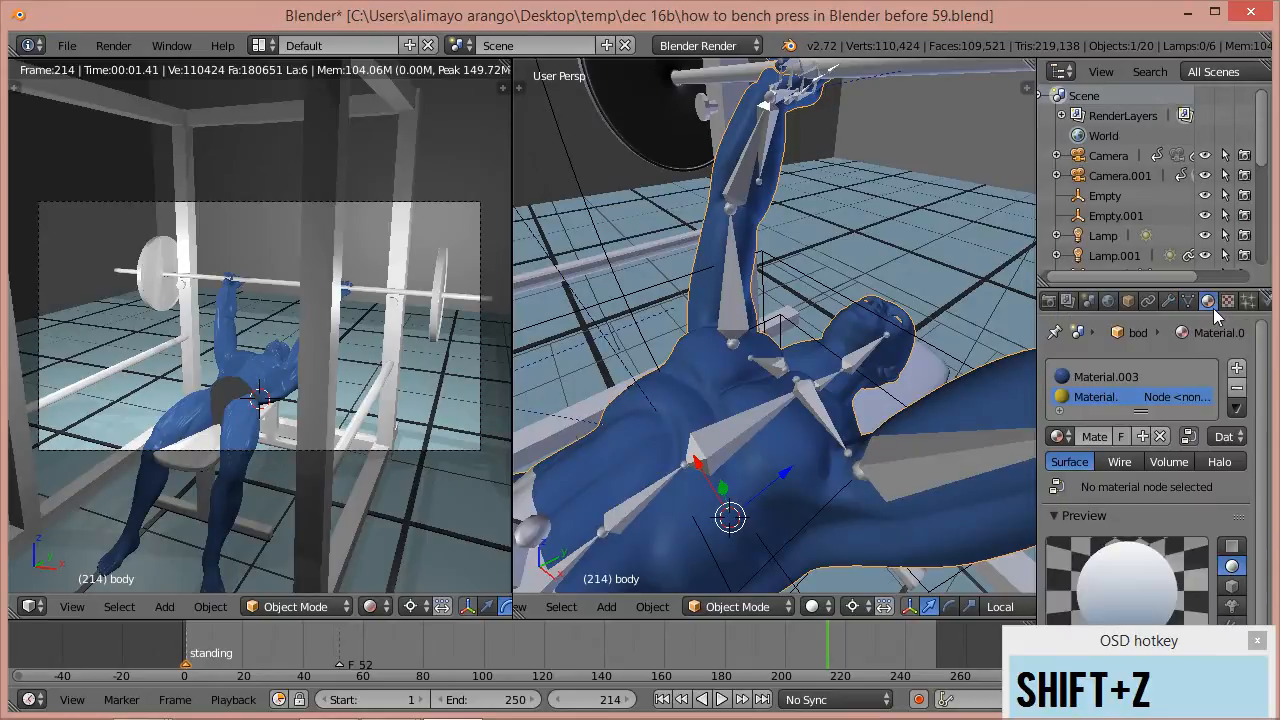
click(1237, 390)
click(1237, 390)
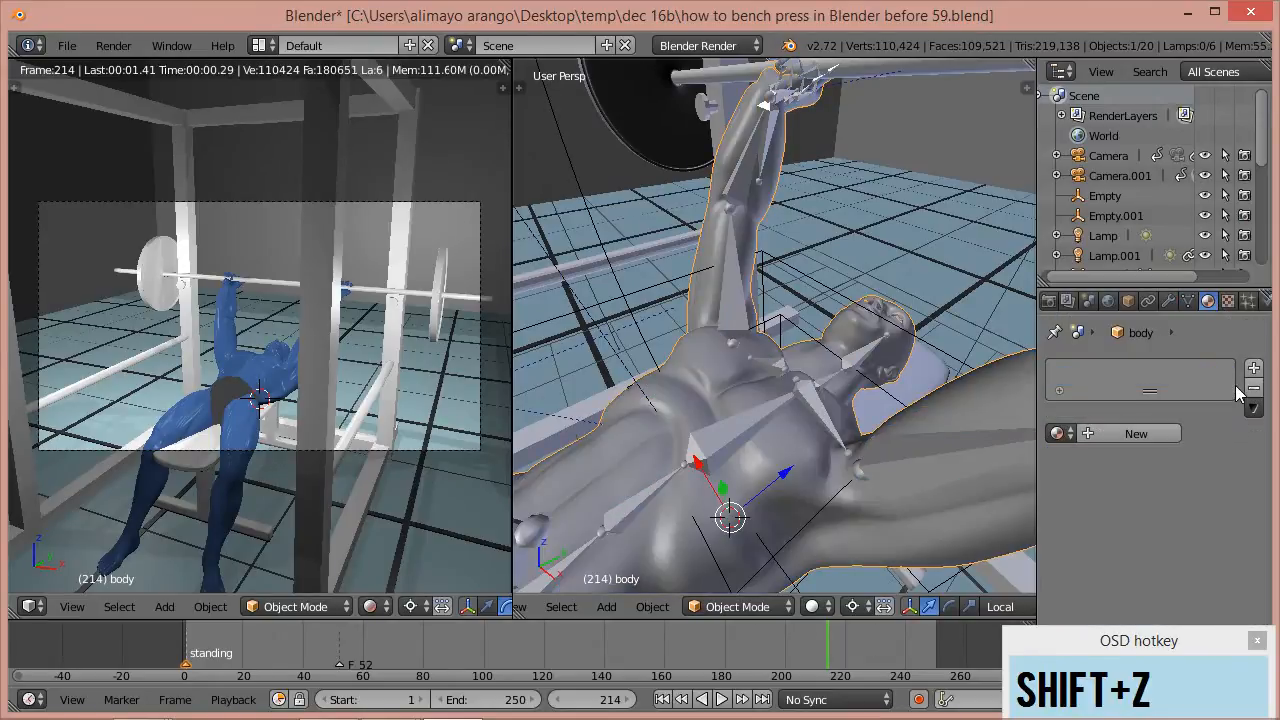
click(1145, 433)
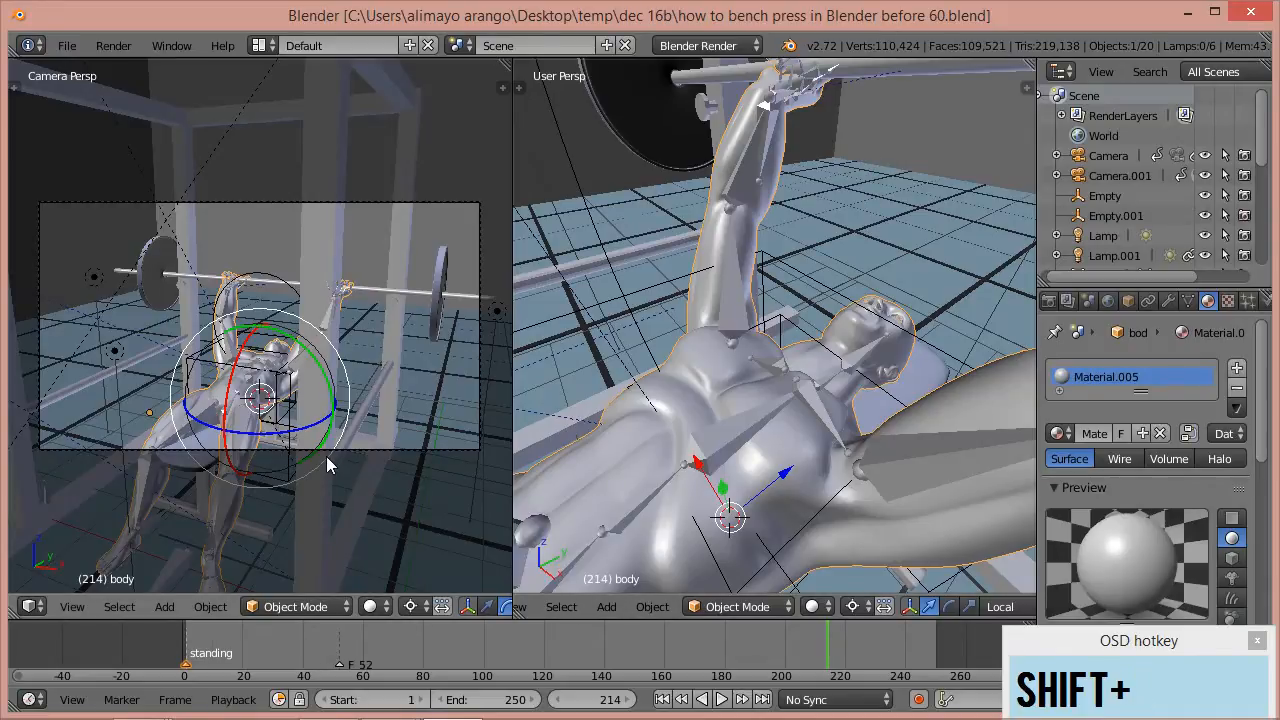
key(shift+z)
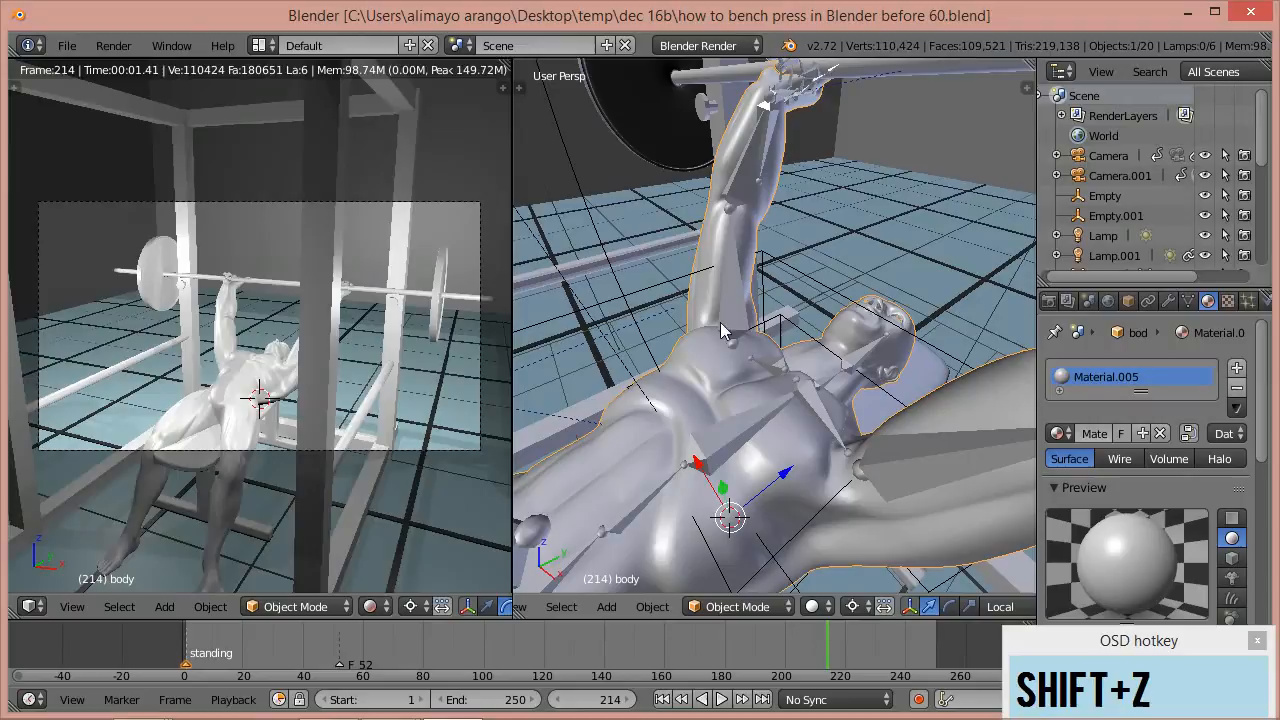
- Delete both sun lamps, Lamp.001 and Lamp, from the scene
scroll(795, 330, down, 10)
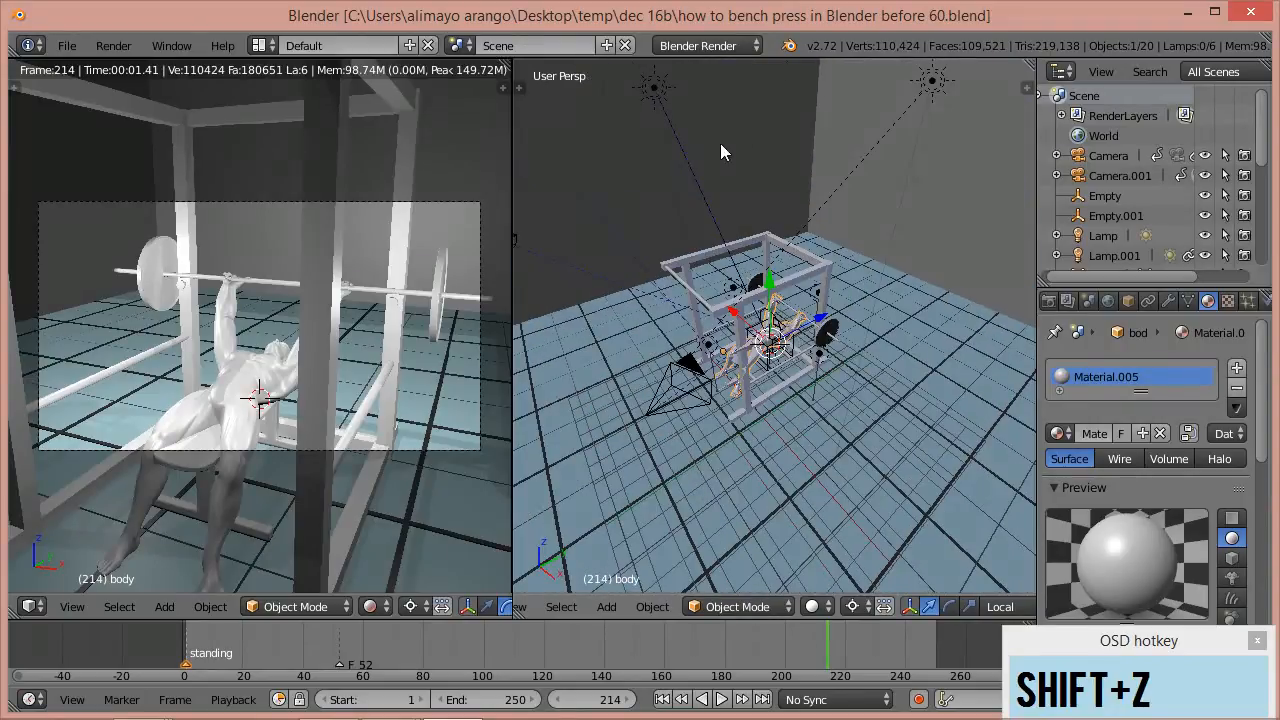
right_click(658, 89)
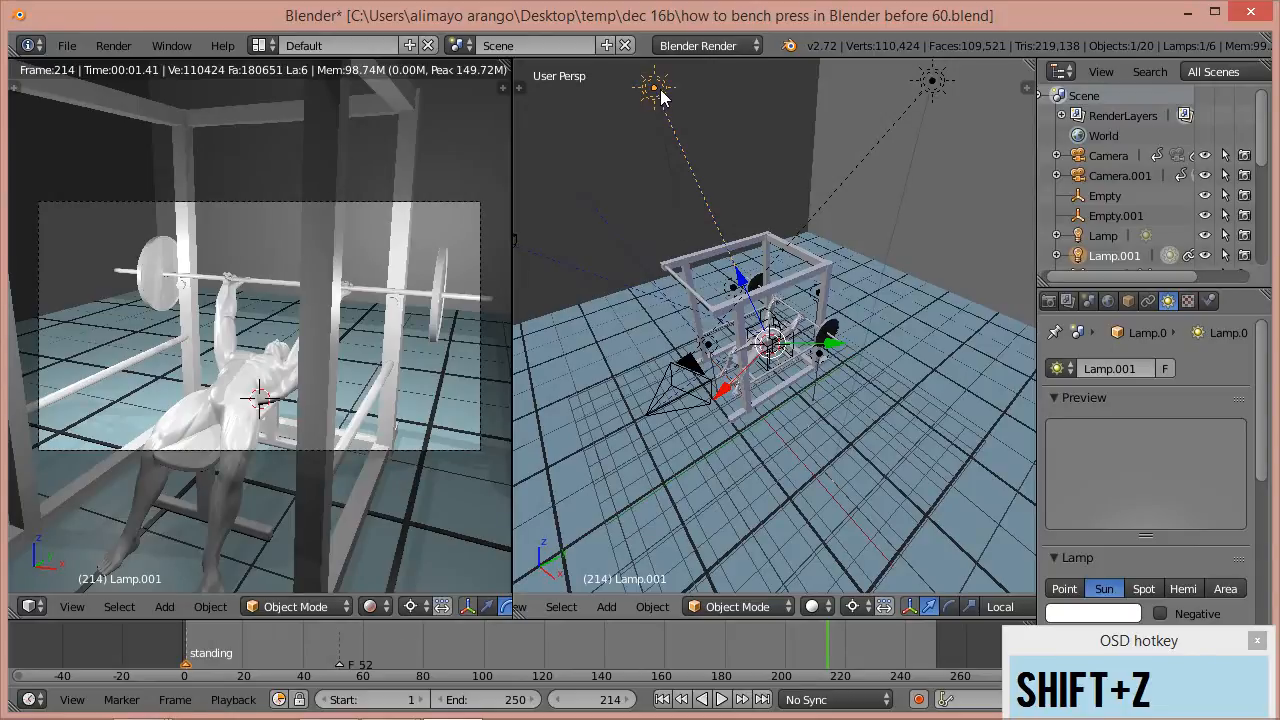
key(x)
click(663, 93)
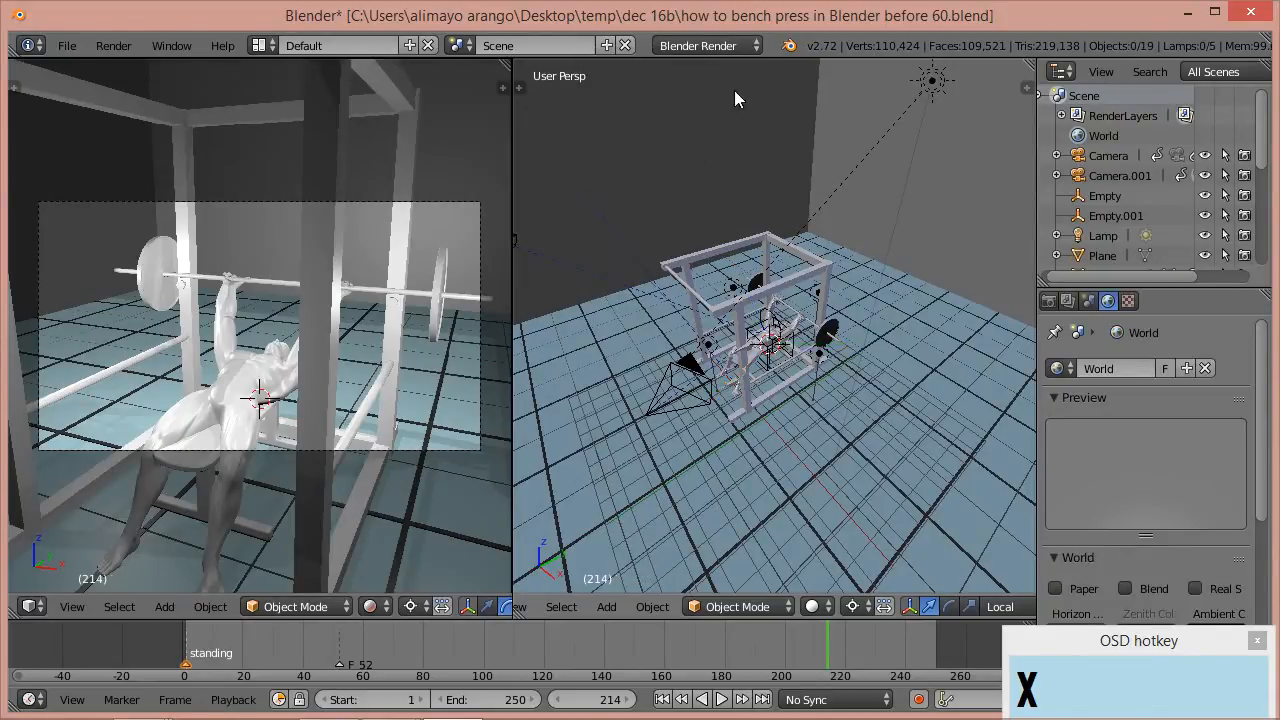
right_click(933, 84)
key(x)
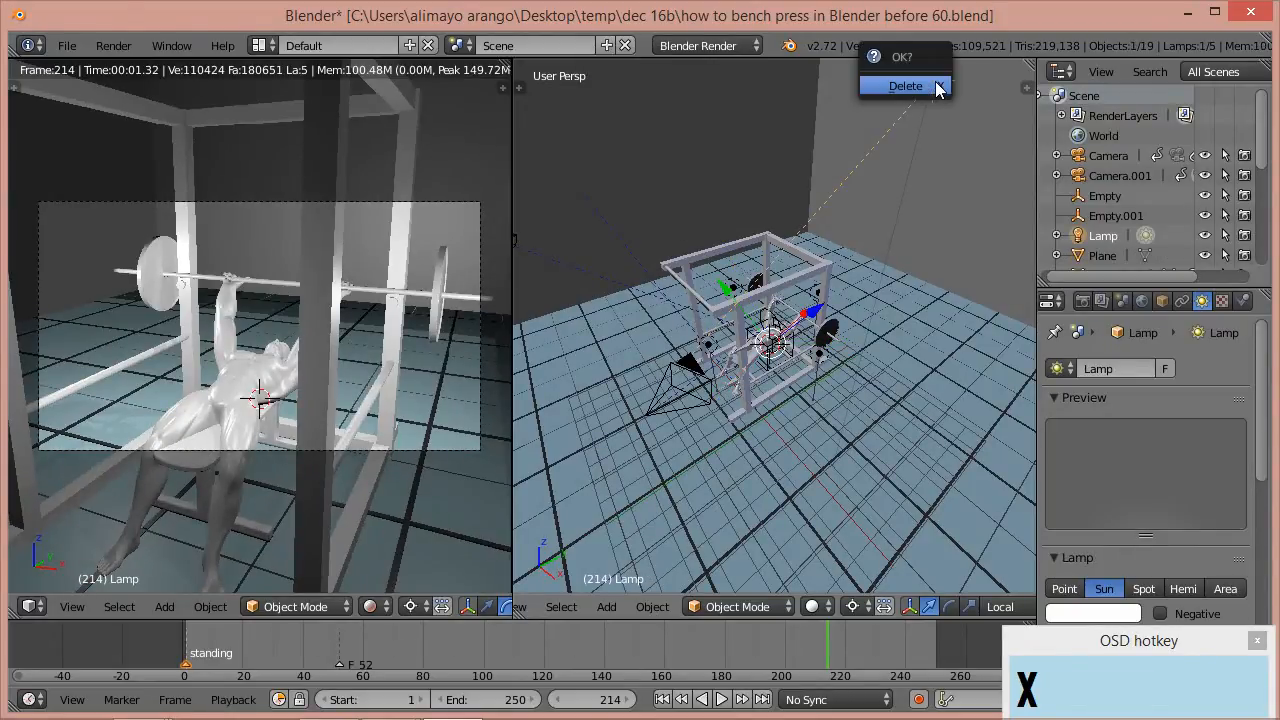
click(925, 89)
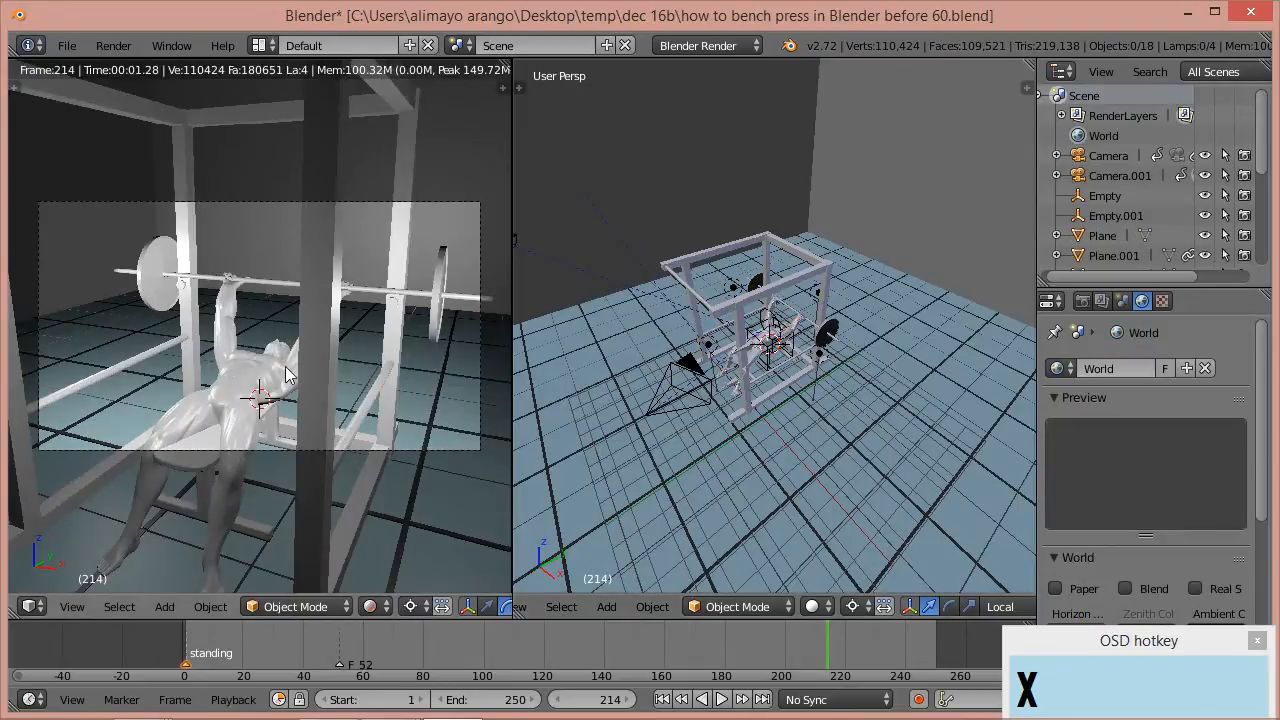
- Go to frame 25 and set the pivot point to Median Point
drag(354, 643, 258, 643)
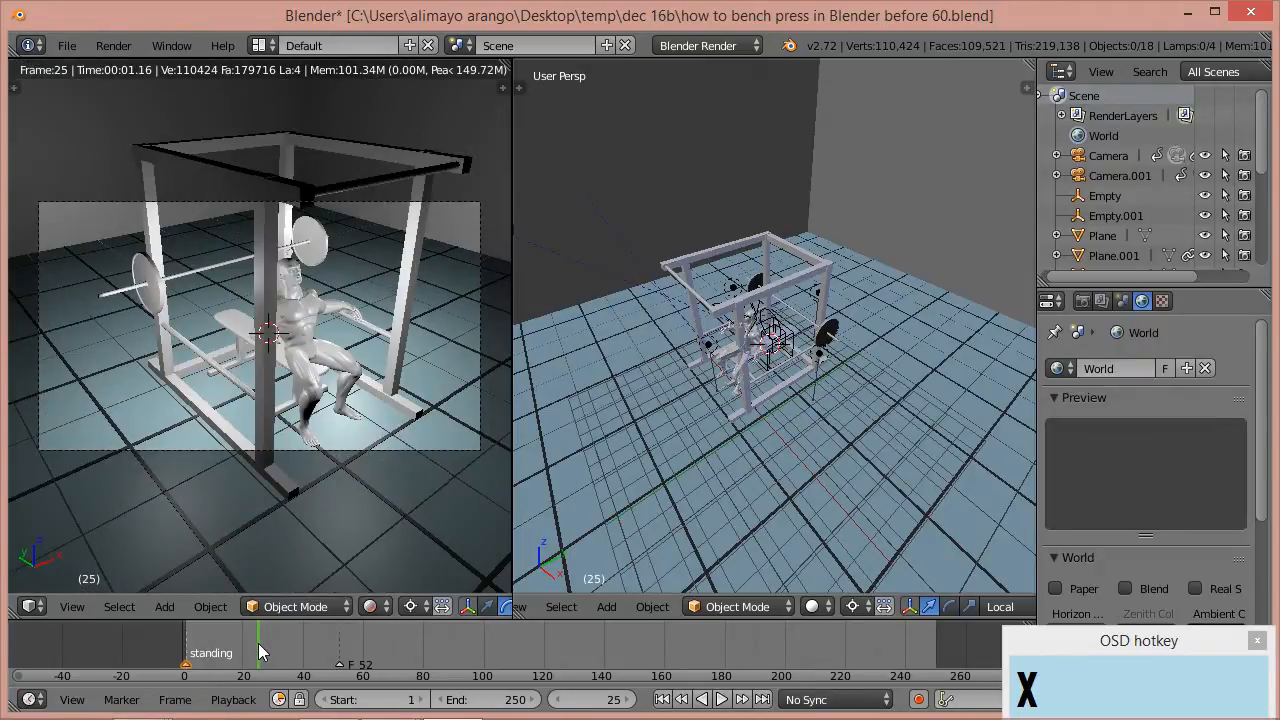
click(414, 610)
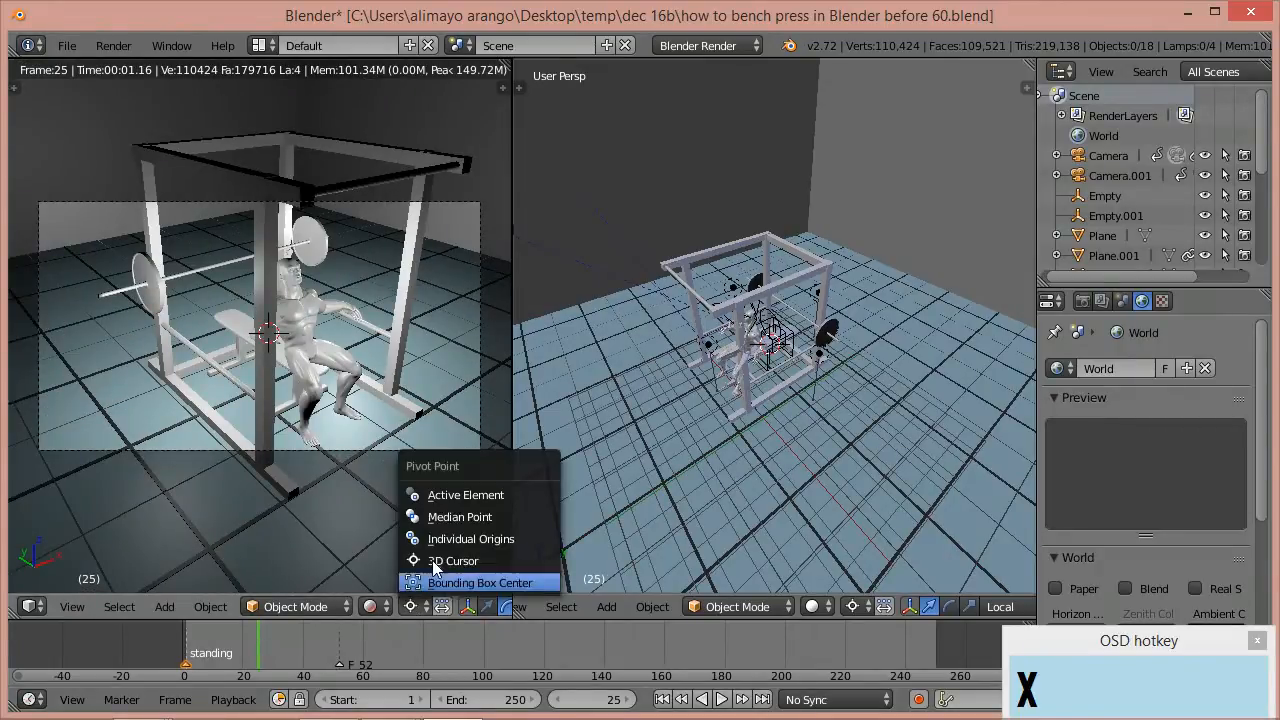
click(459, 518)
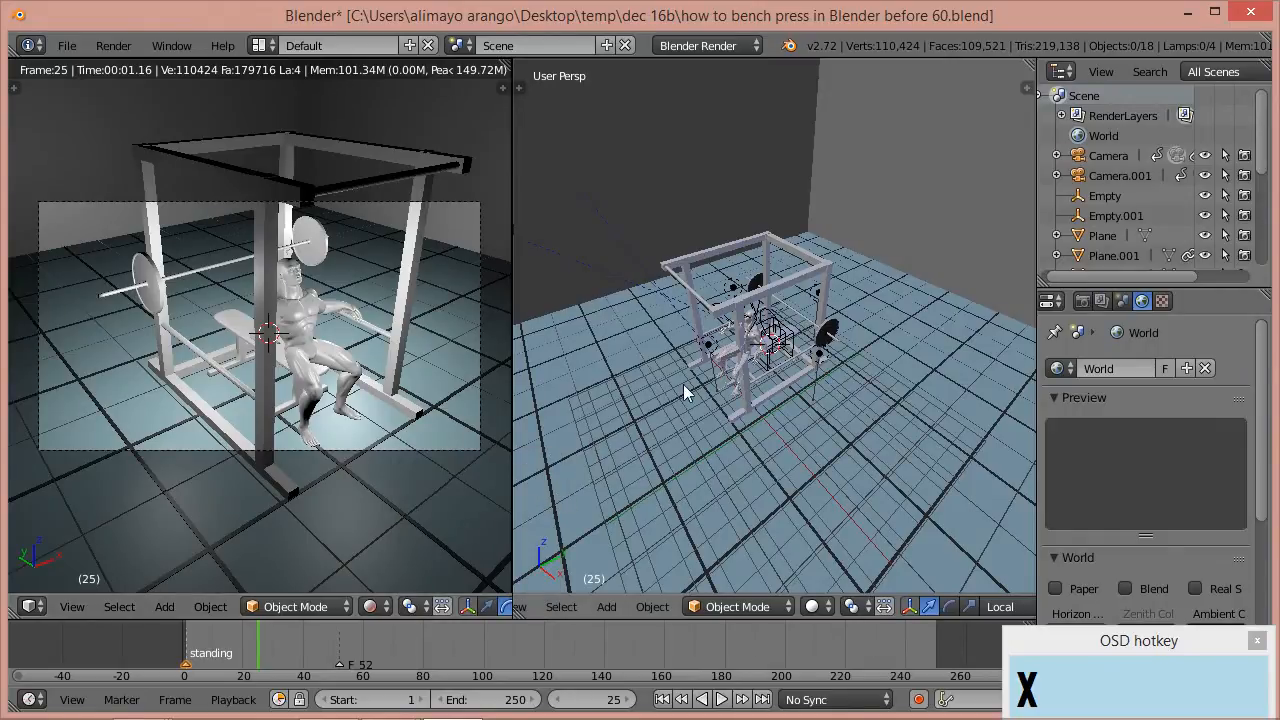
- Reduce the energy of the point lamp named Point to 0.440
right_click(733, 288)
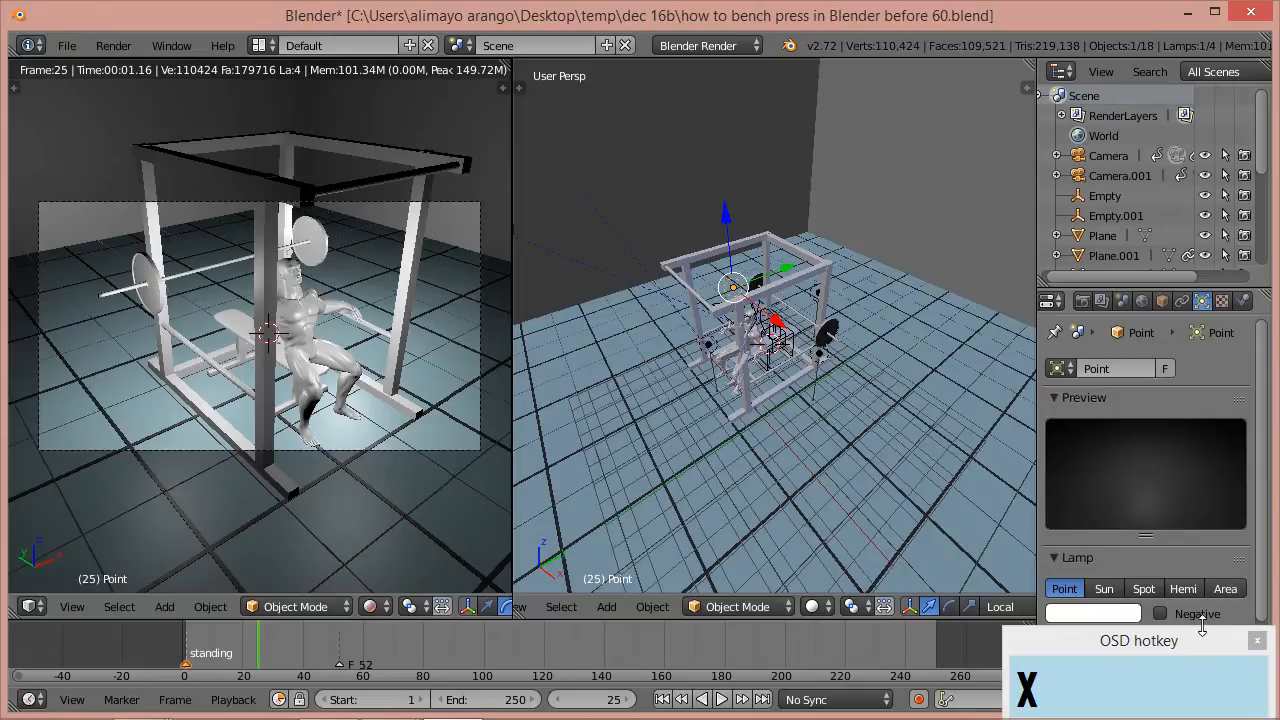
drag(1064, 645, 933, 617)
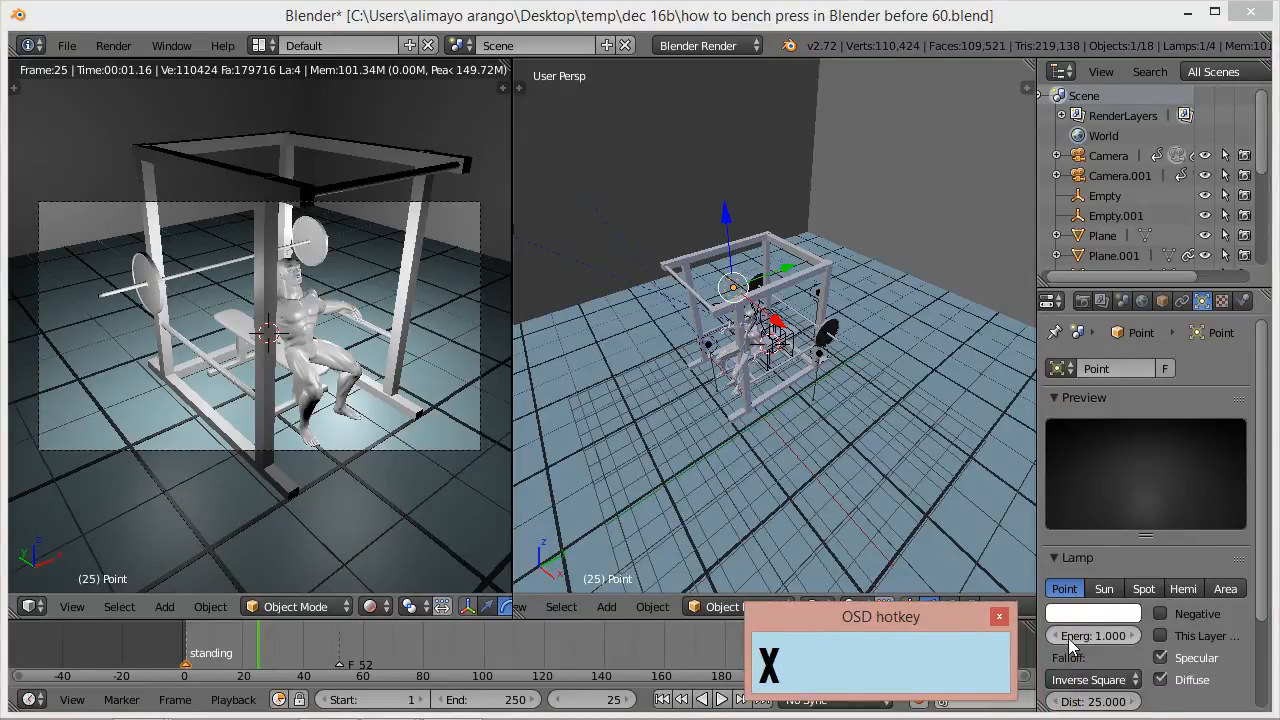
drag(1088, 635, 1037, 651)
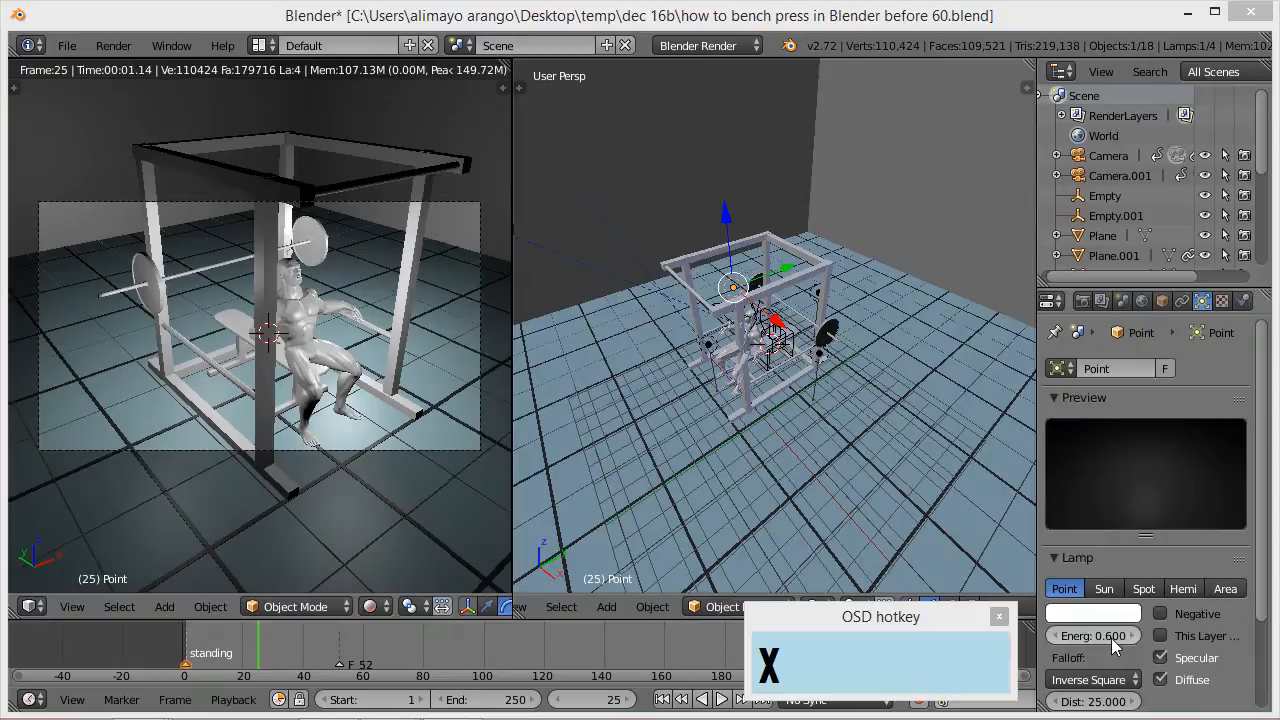
drag(1102, 640, 1101, 636)
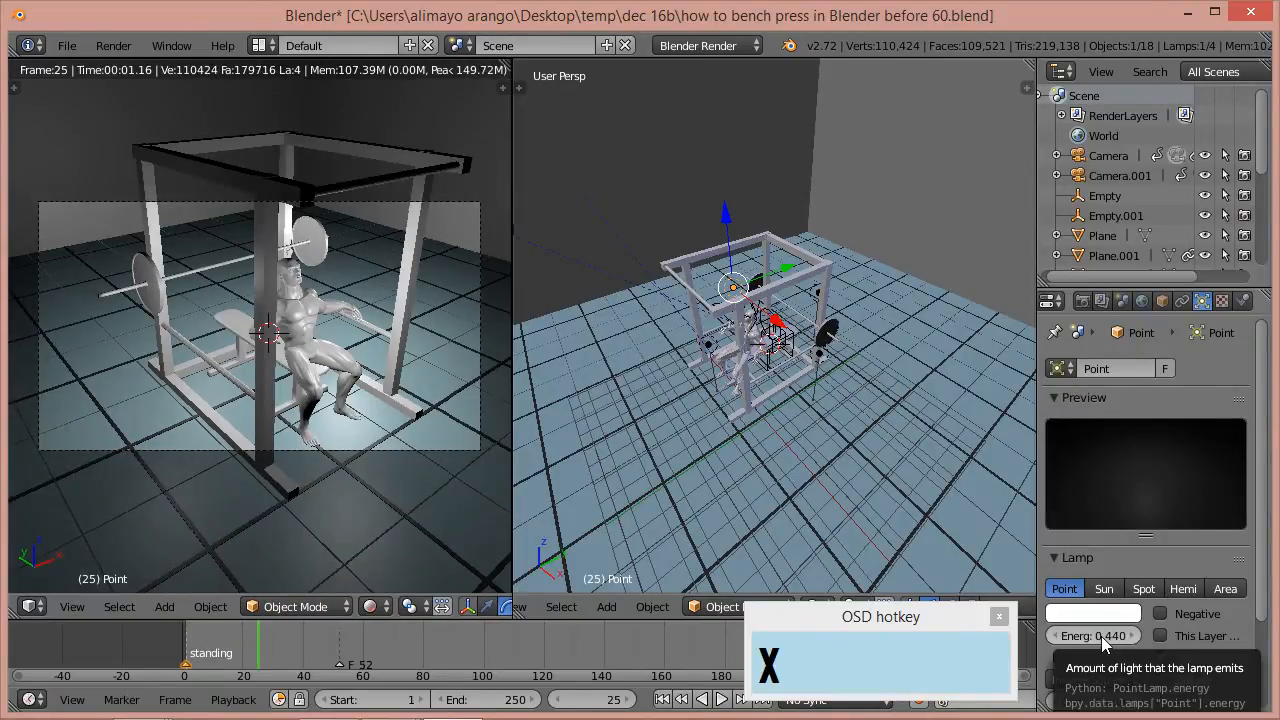
- Check the lighting at several frames up to frame 69 and reduce the energy of the point lamp Point.003 to 0.570
click(307, 645)
drag(305, 642, 403, 643)
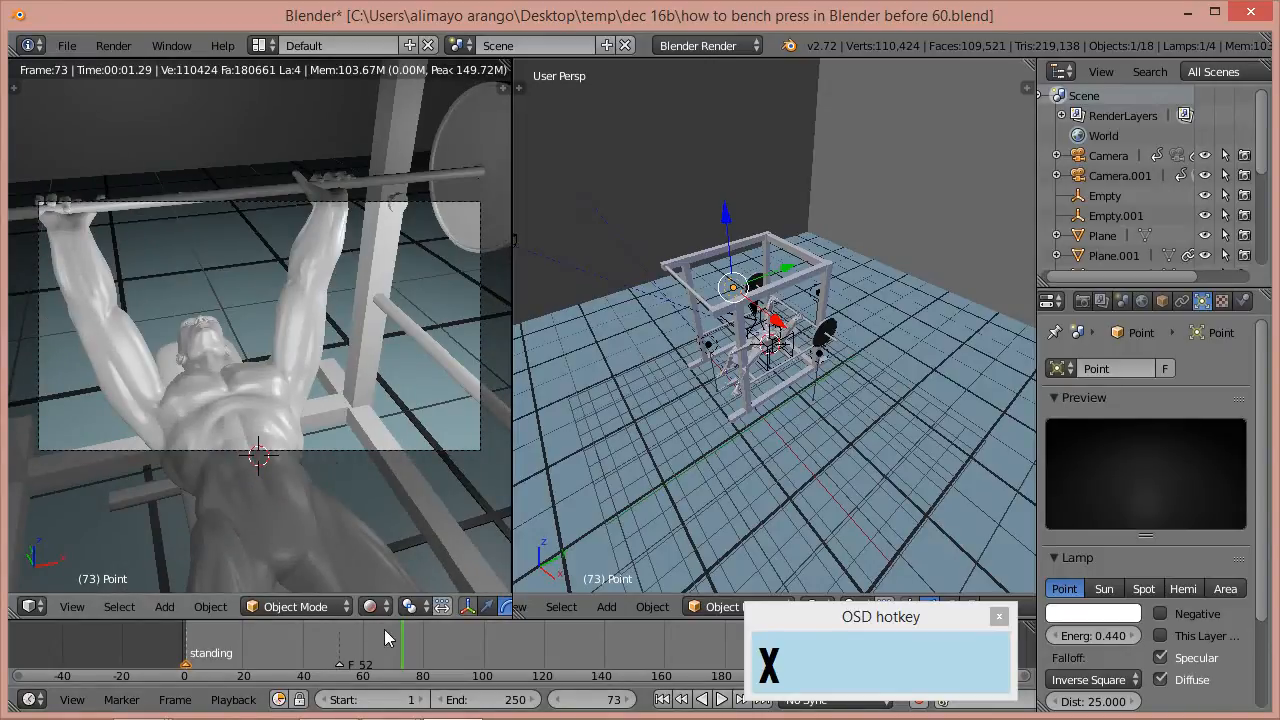
click(331, 650)
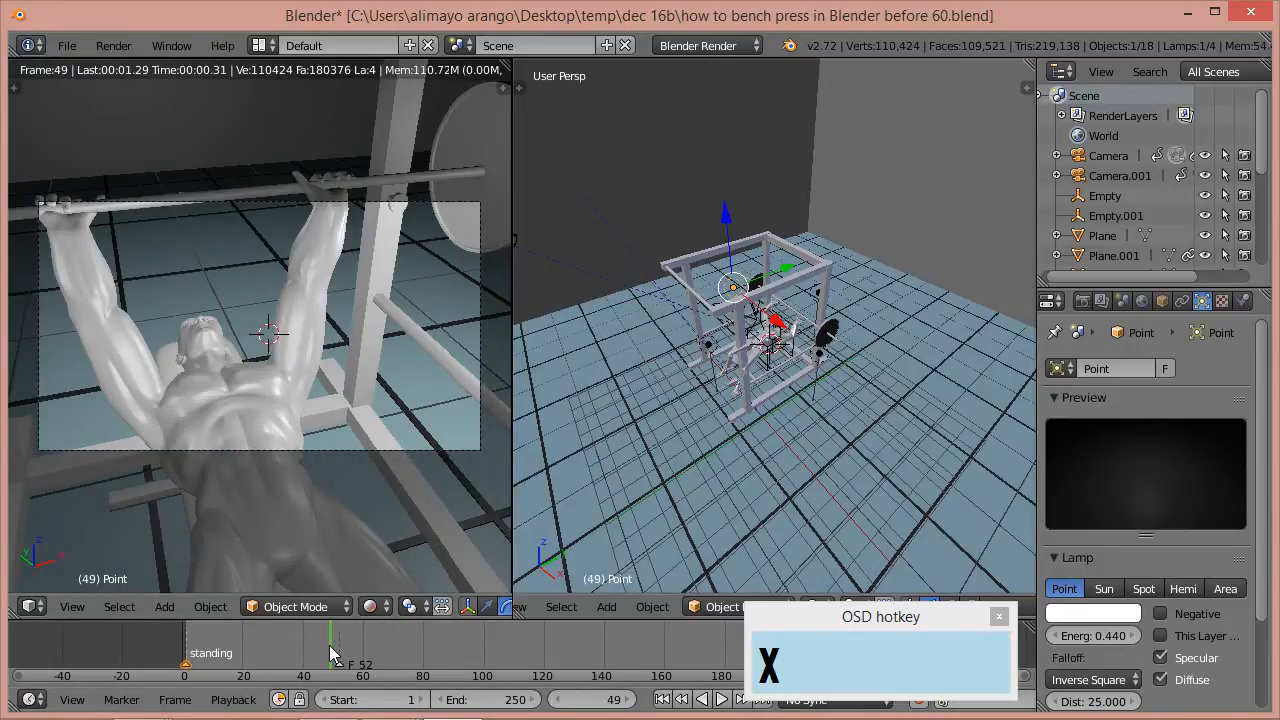
click(355, 650)
click(389, 652)
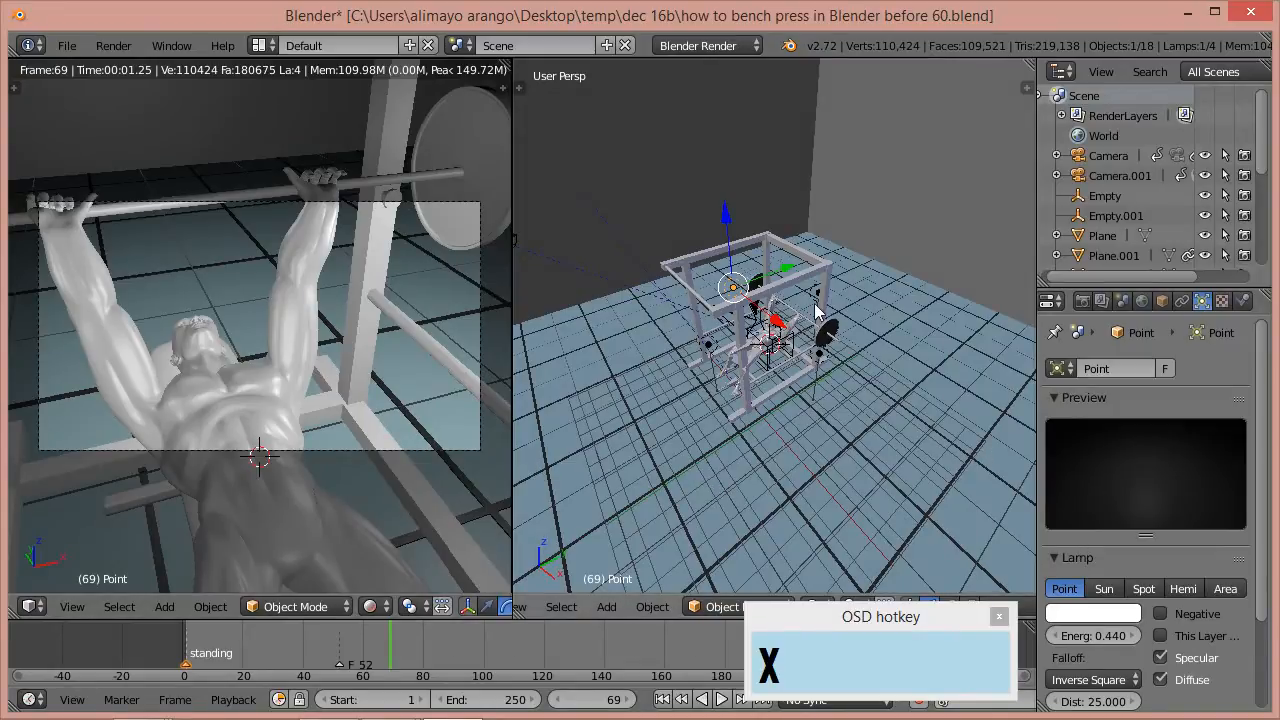
right_click(705, 348)
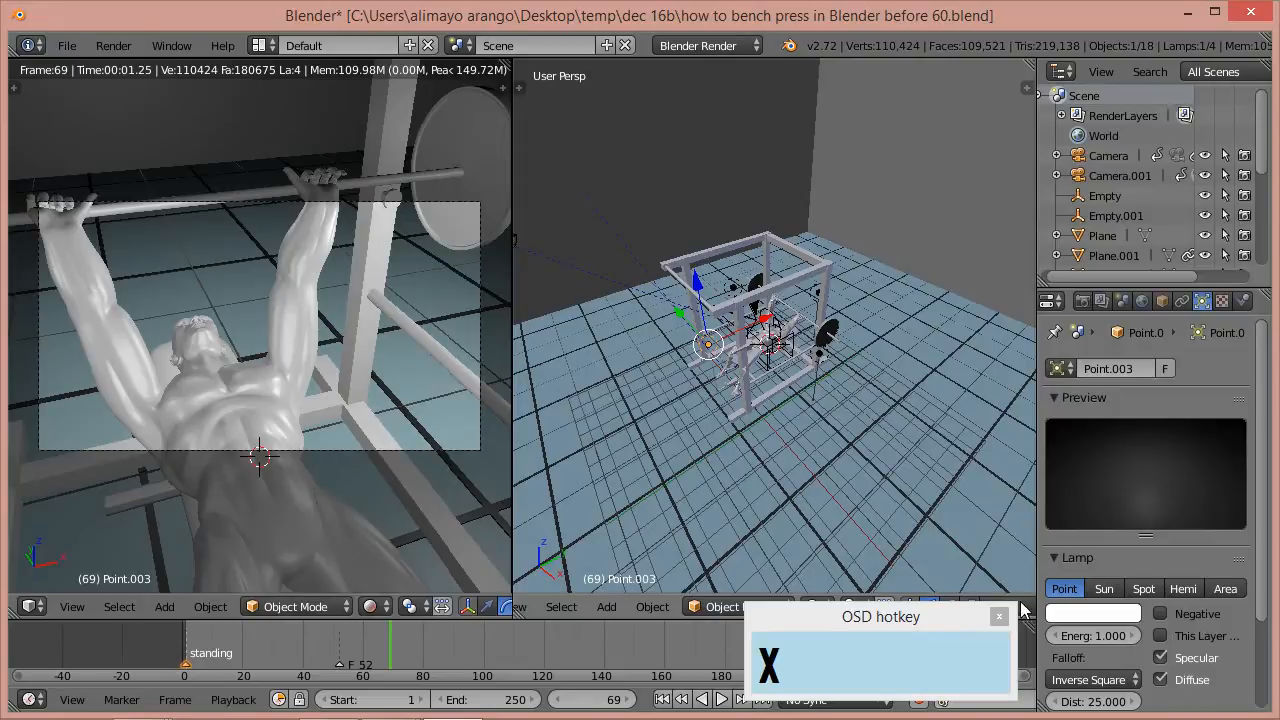
drag(1087, 637, 1044, 649)
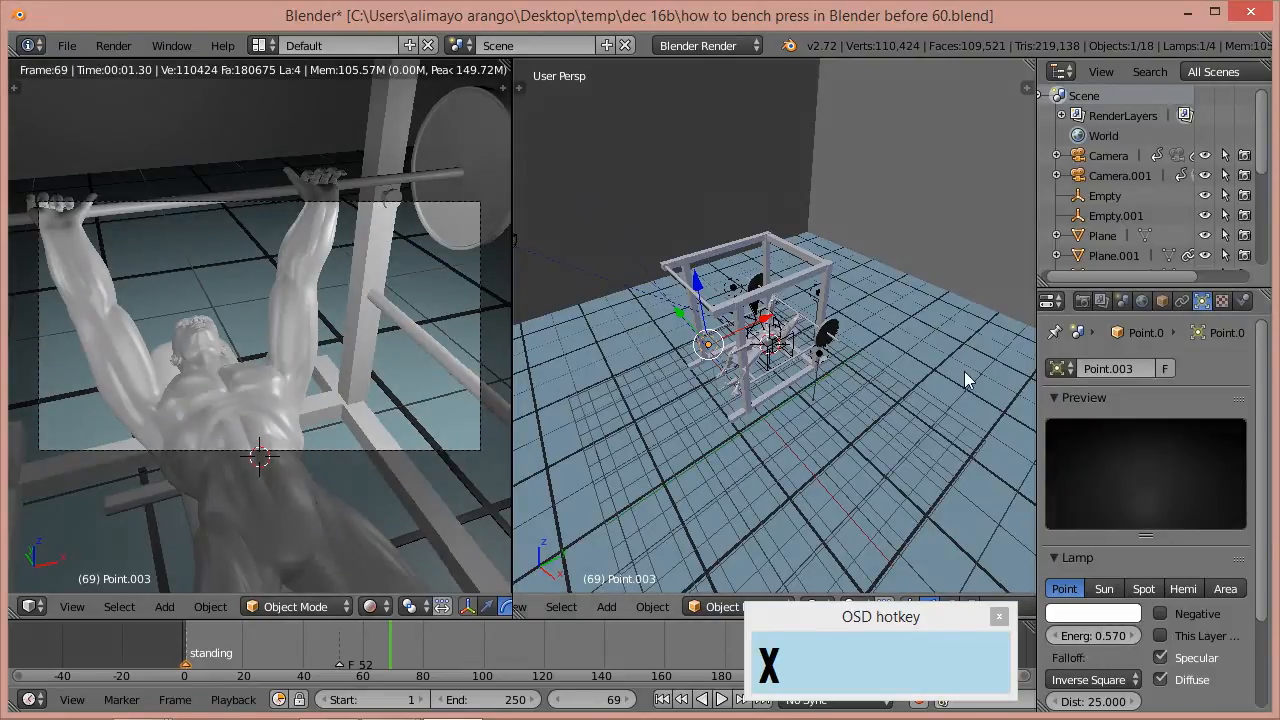
- Reduce the energy of the point lamp Point.002 to 0.380
right_click(816, 297)
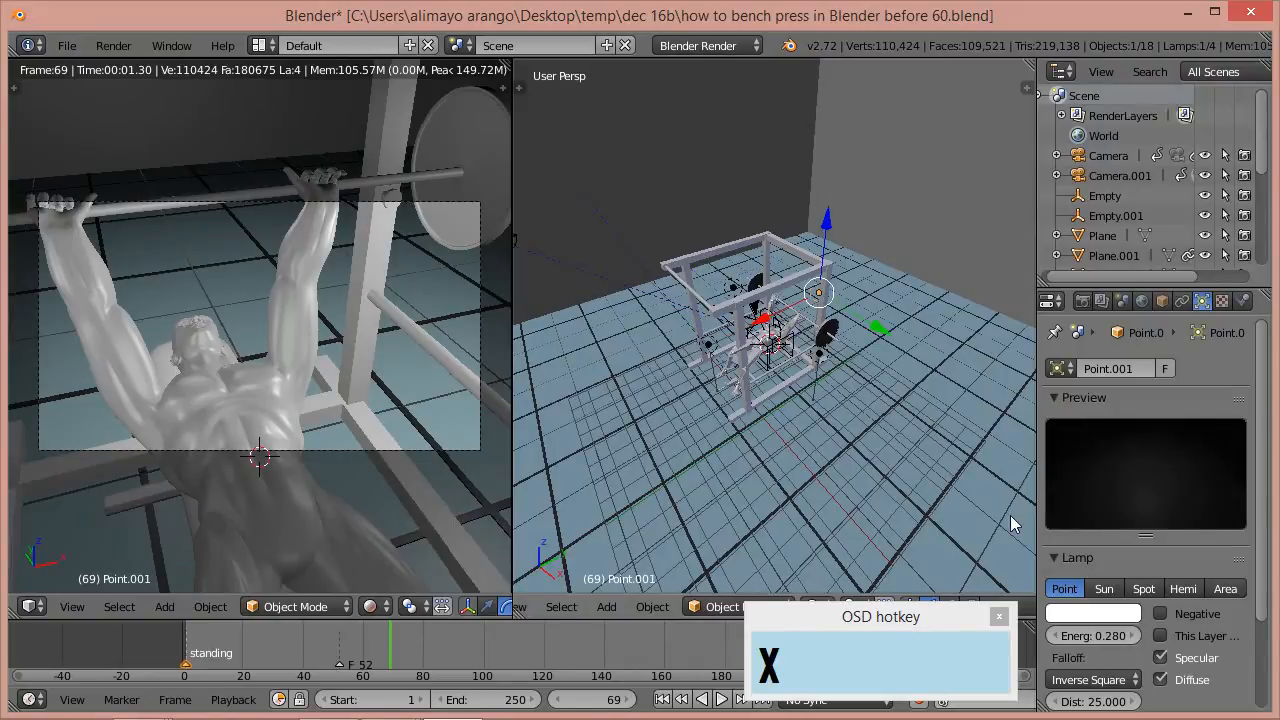
right_click(822, 354)
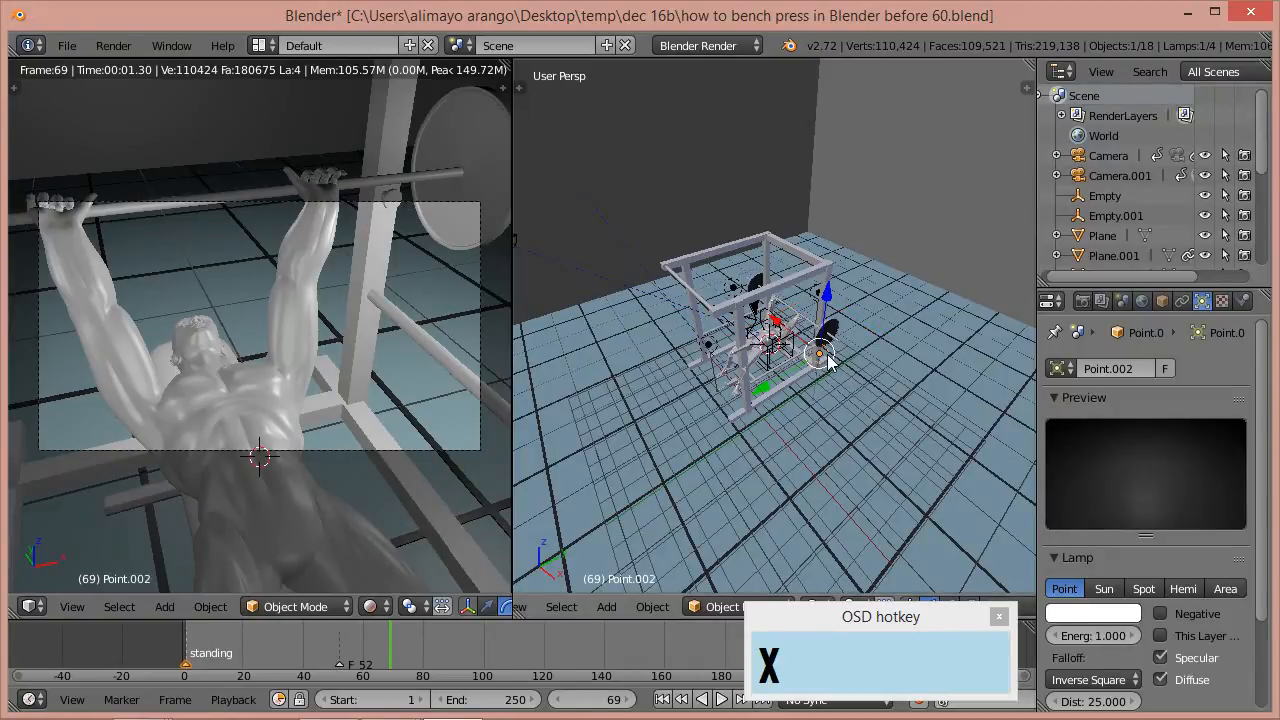
mouse_move(1109, 634)
mouse_down()
mouse_move(1041, 640)
mouse_move(1100, 641)
mouse_up()
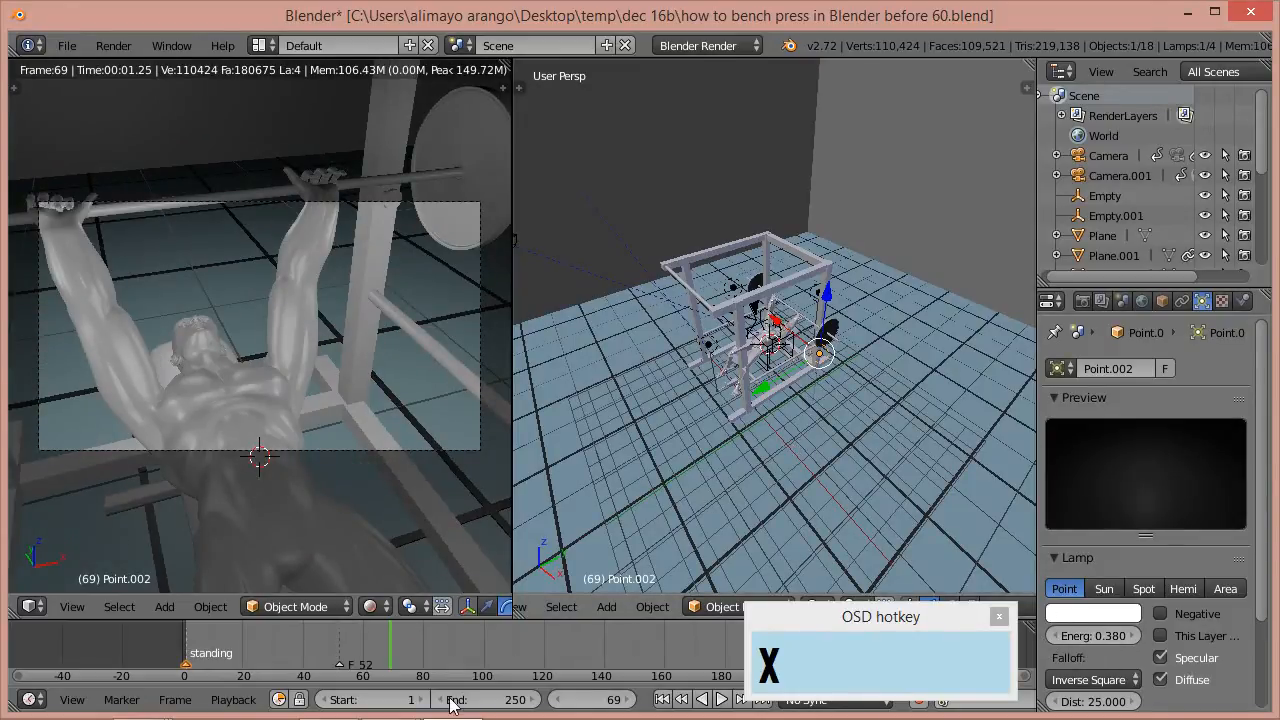
- At frame 14, duplicate the point lamp Point.002, place the copy above the power rack and raise its energy to 1.000
click(350, 655)
drag(321, 646, 228, 653)
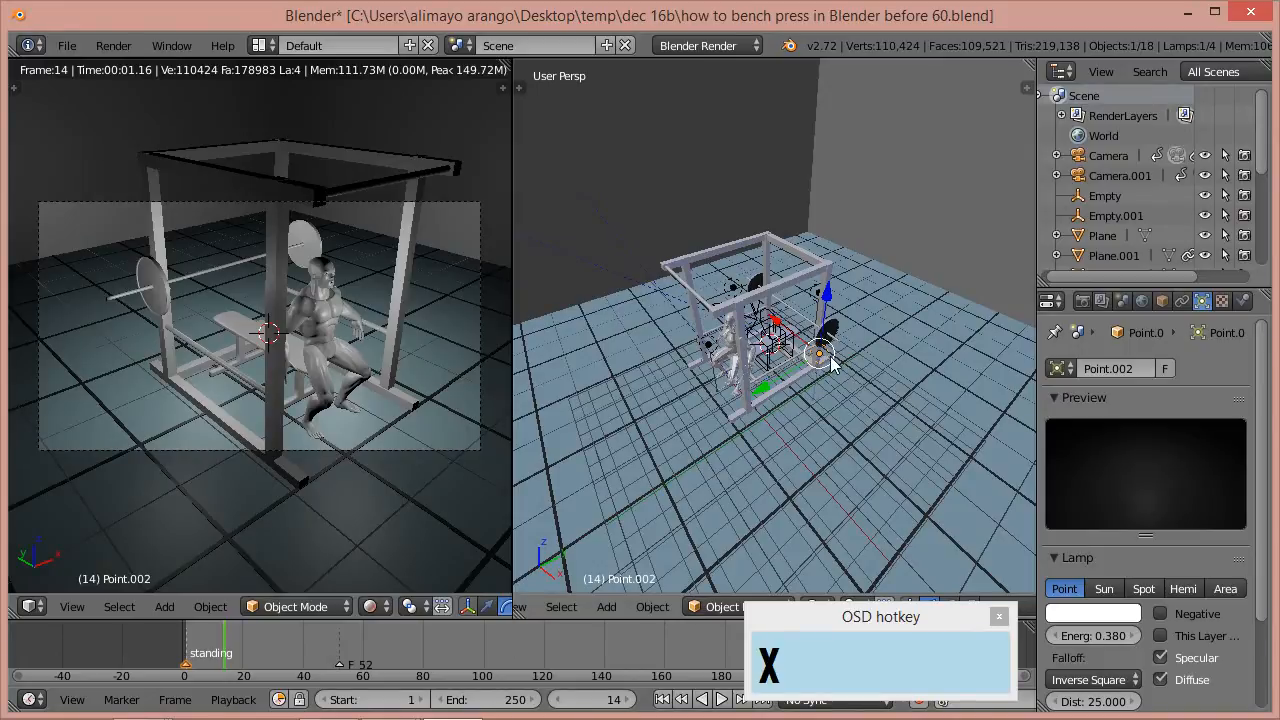
key(shift+d)
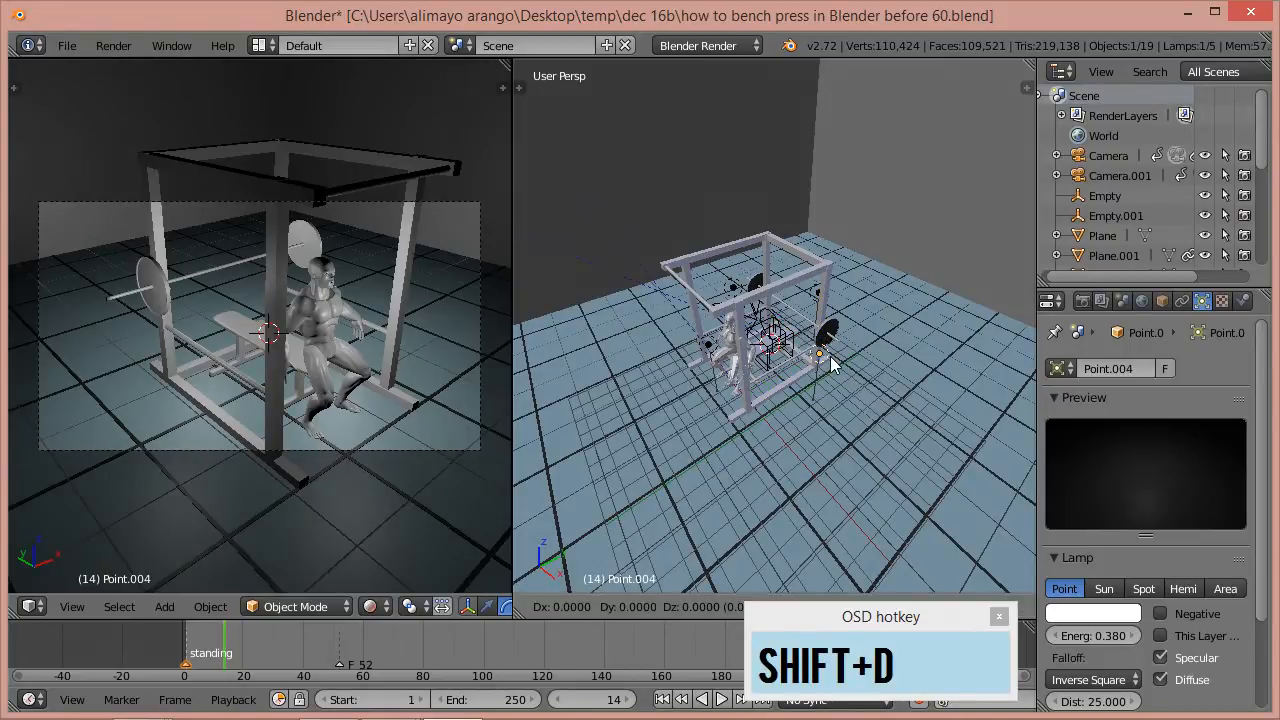
key(z)
key(z)
click(841, 213)
drag(790, 218, 698, 180)
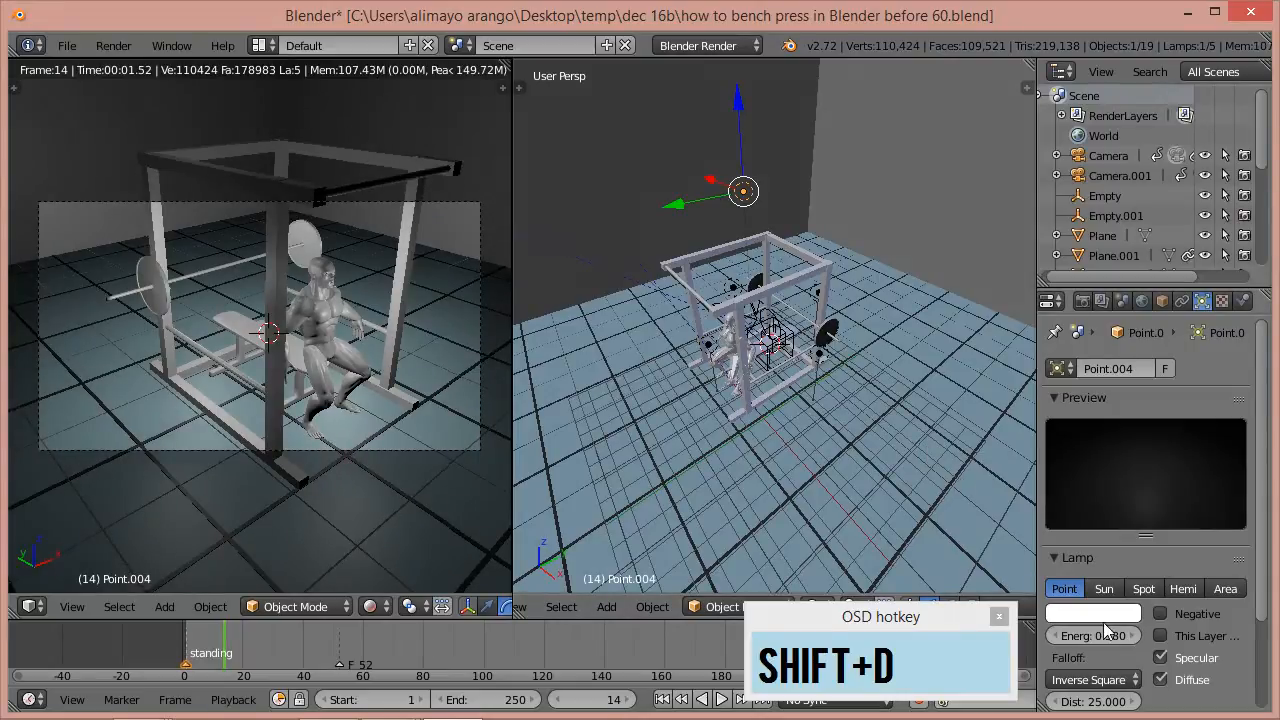
drag(1176, 622, 1192, 618)
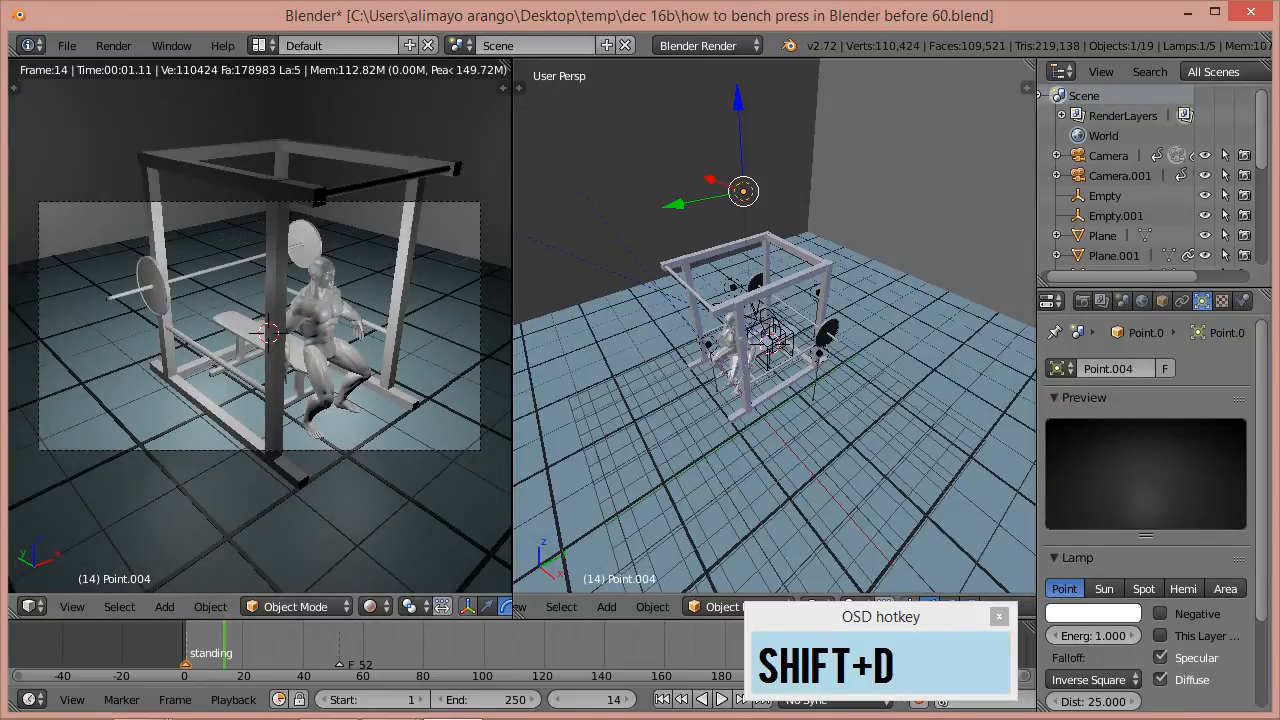
- Save the file as "how to bench press in Blender before 61.blend" and set the animation's end frame to 220
key(backslash)
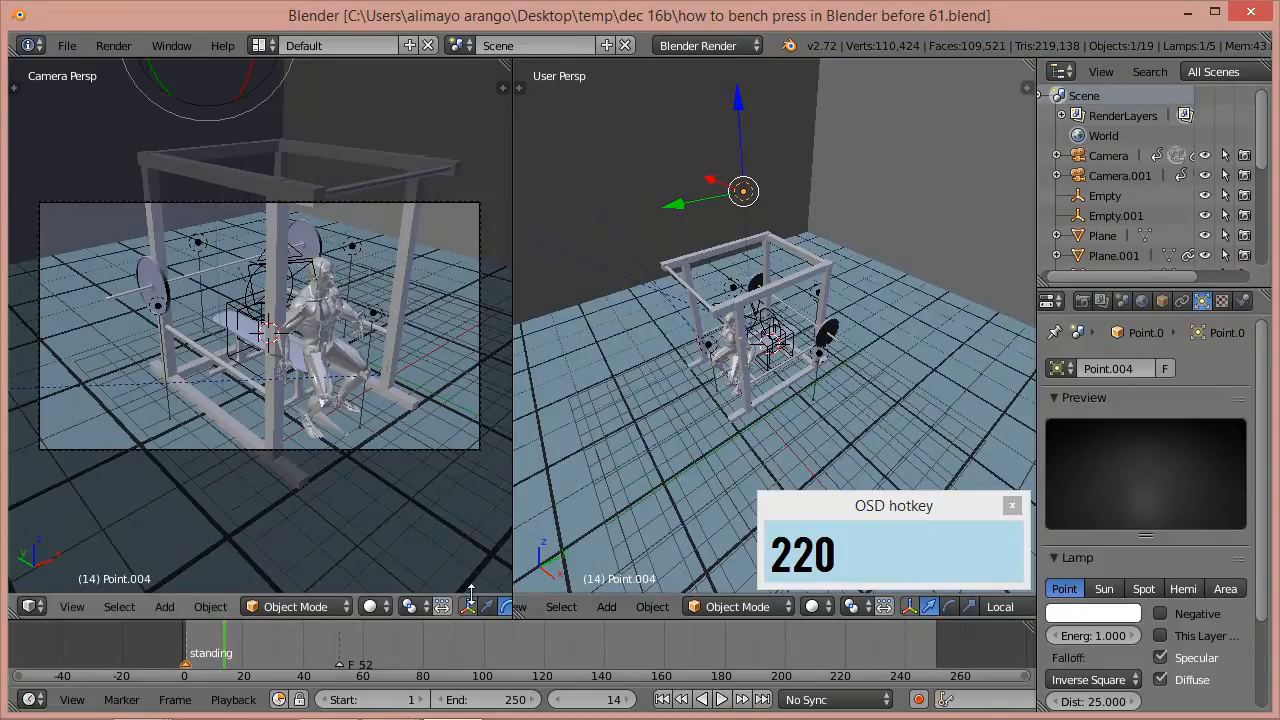
click(502, 701)
text(220)
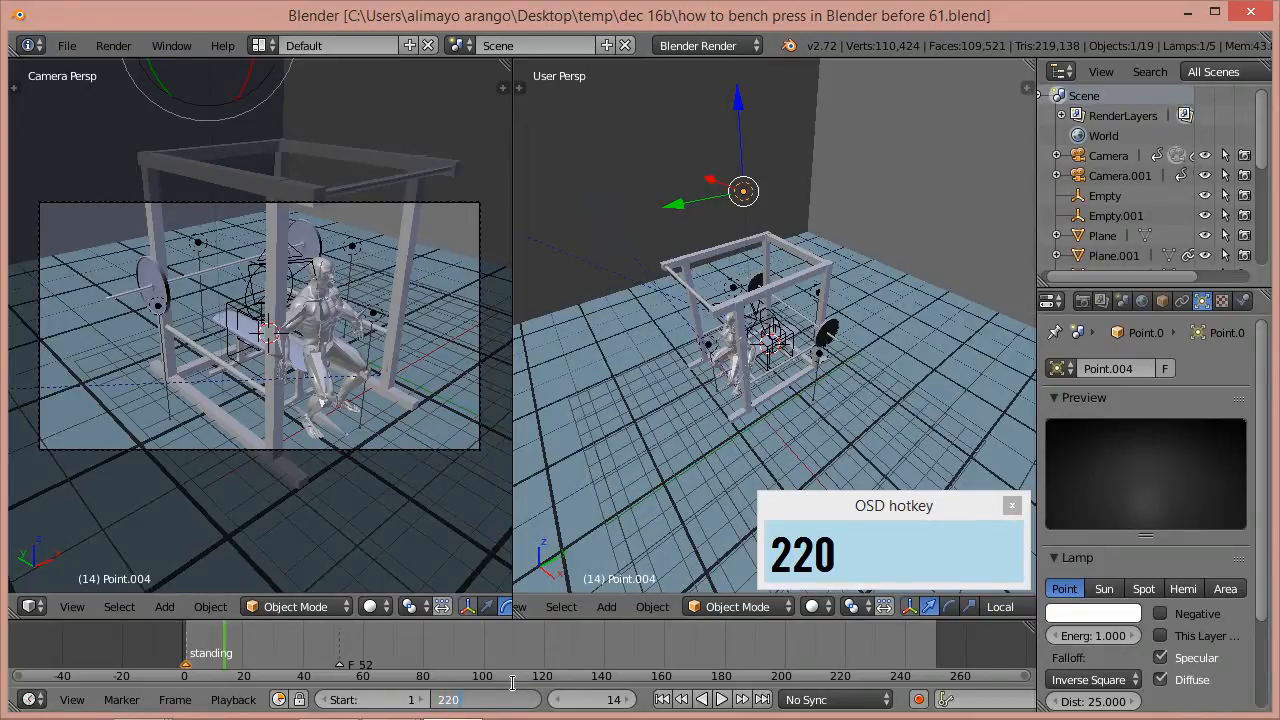
key(Return)
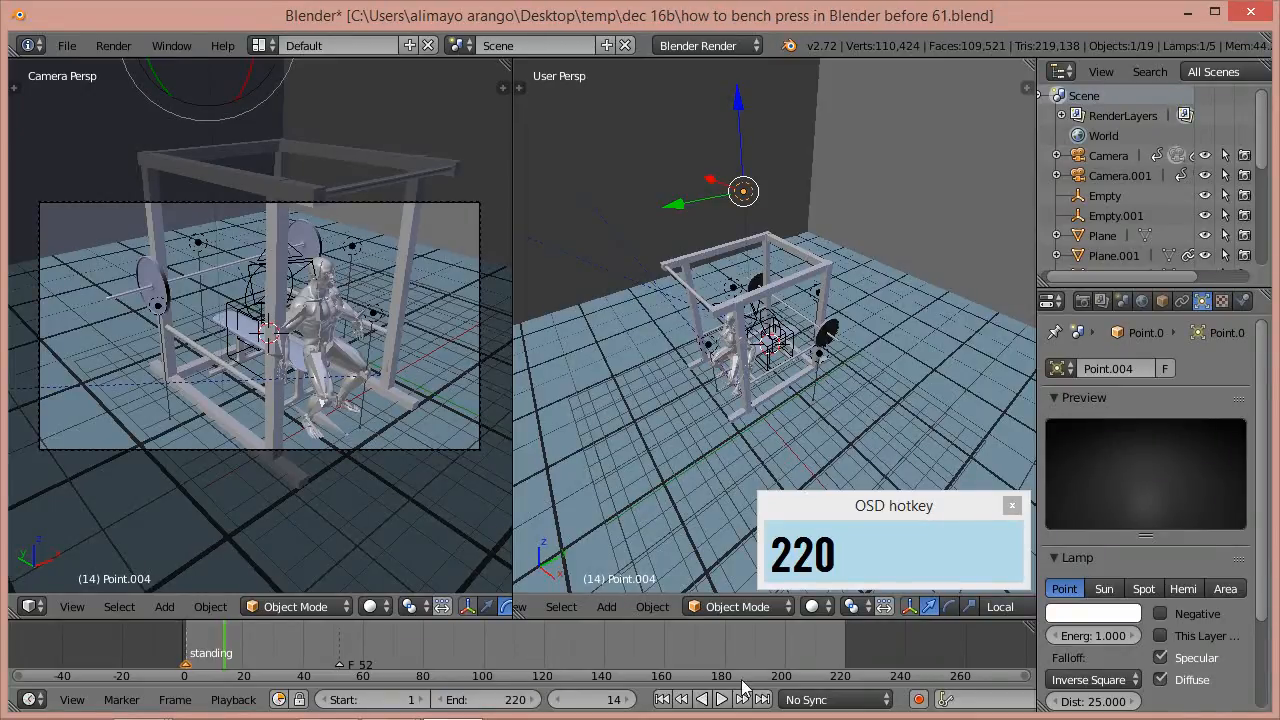
- Apply the HDTV 720p preset to the scene's render dimensions
click(1082, 301)
click(1165, 478)
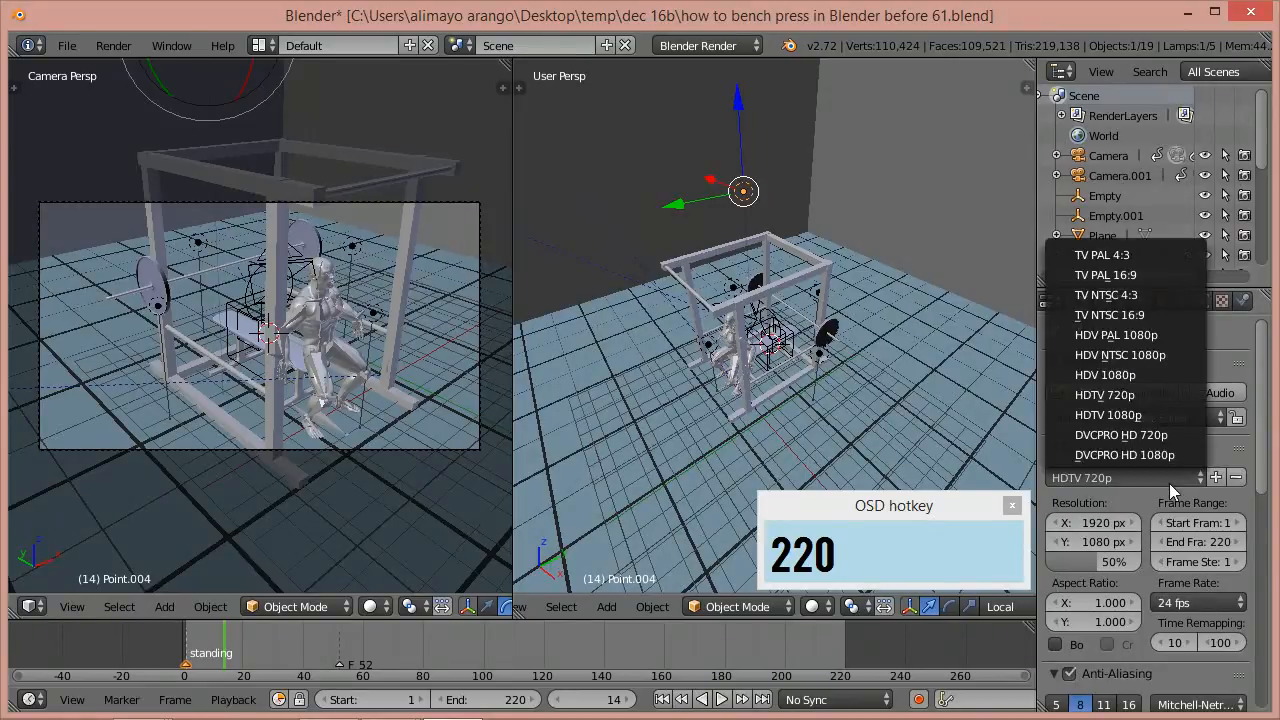
click(1142, 398)
- Set the render output file format to H.264 and its encoding container to MPEG-4
mouse_move(1262, 463)
mouse_down()
mouse_move(1248, 513)
mouse_move(1263, 505)
mouse_move(1267, 614)
mouse_up()
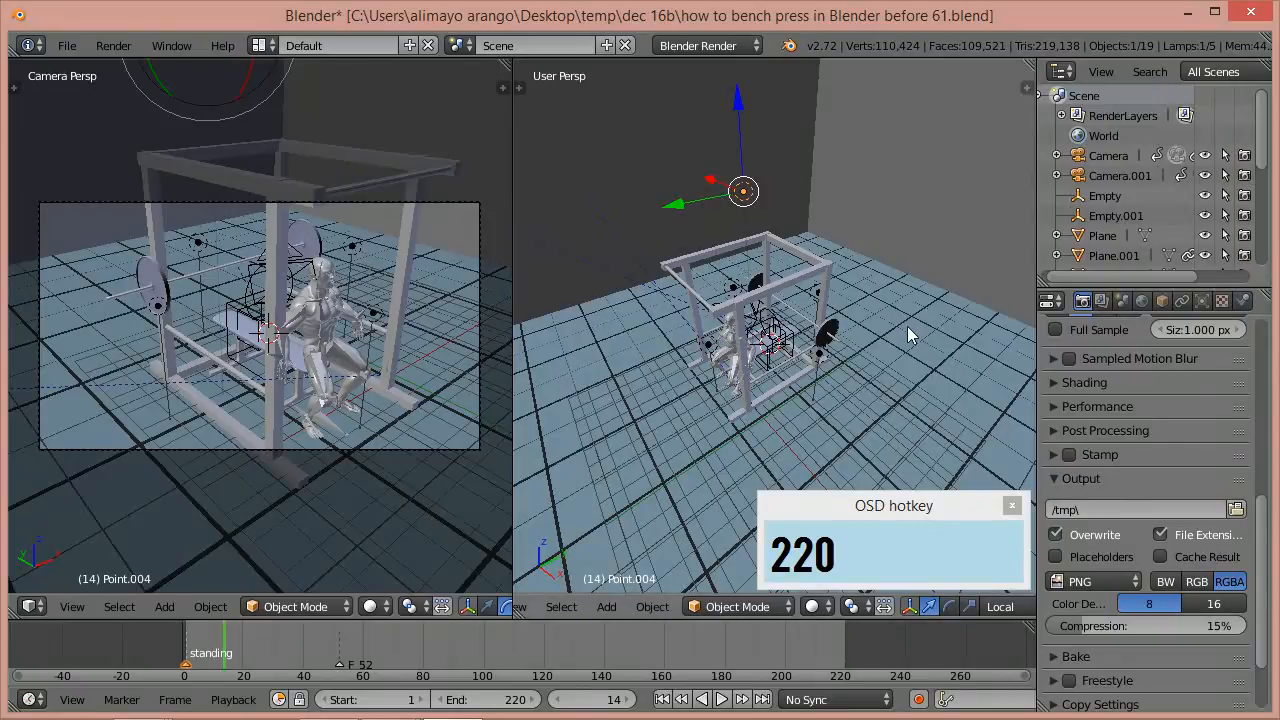
click(1120, 580)
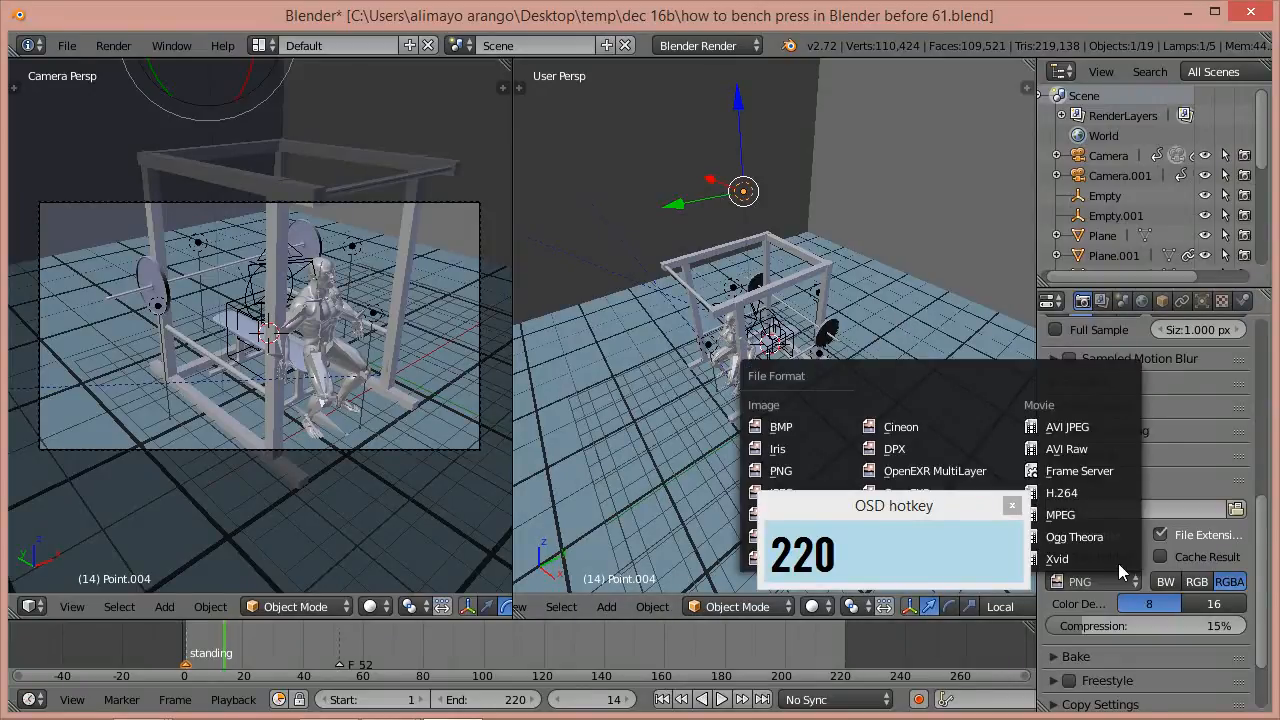
click(1095, 491)
click(1072, 610)
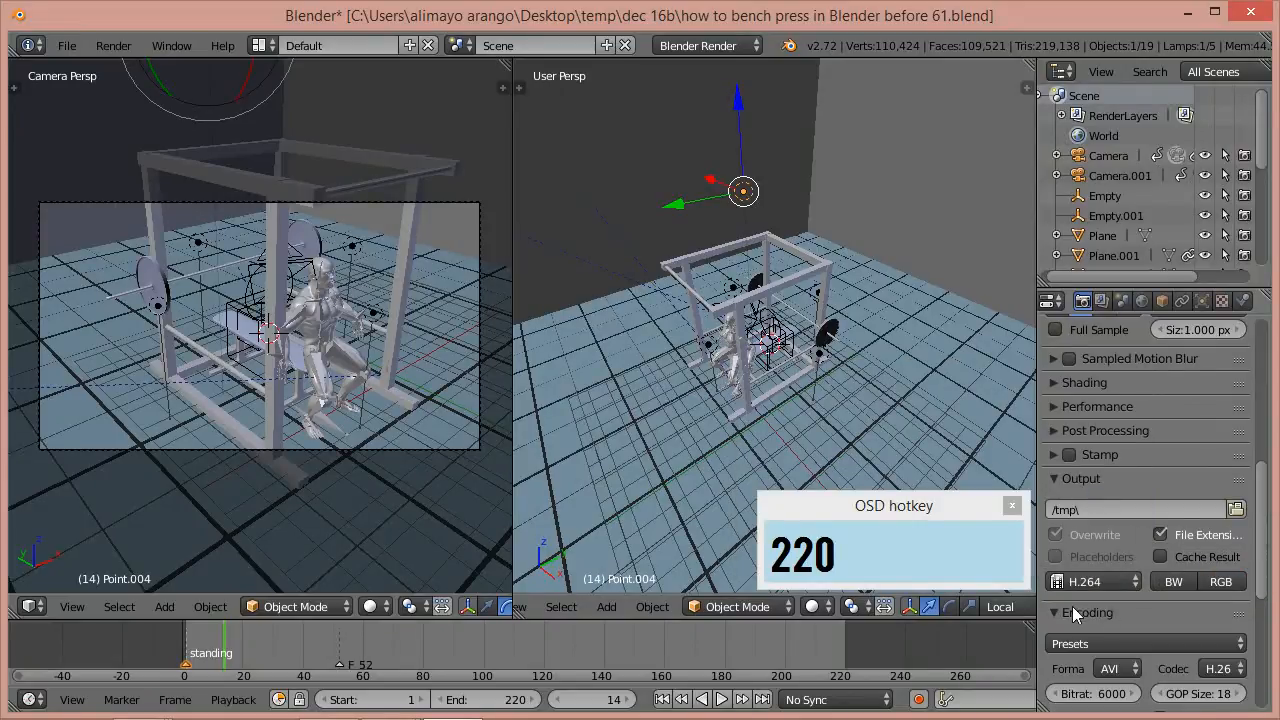
click(1136, 669)
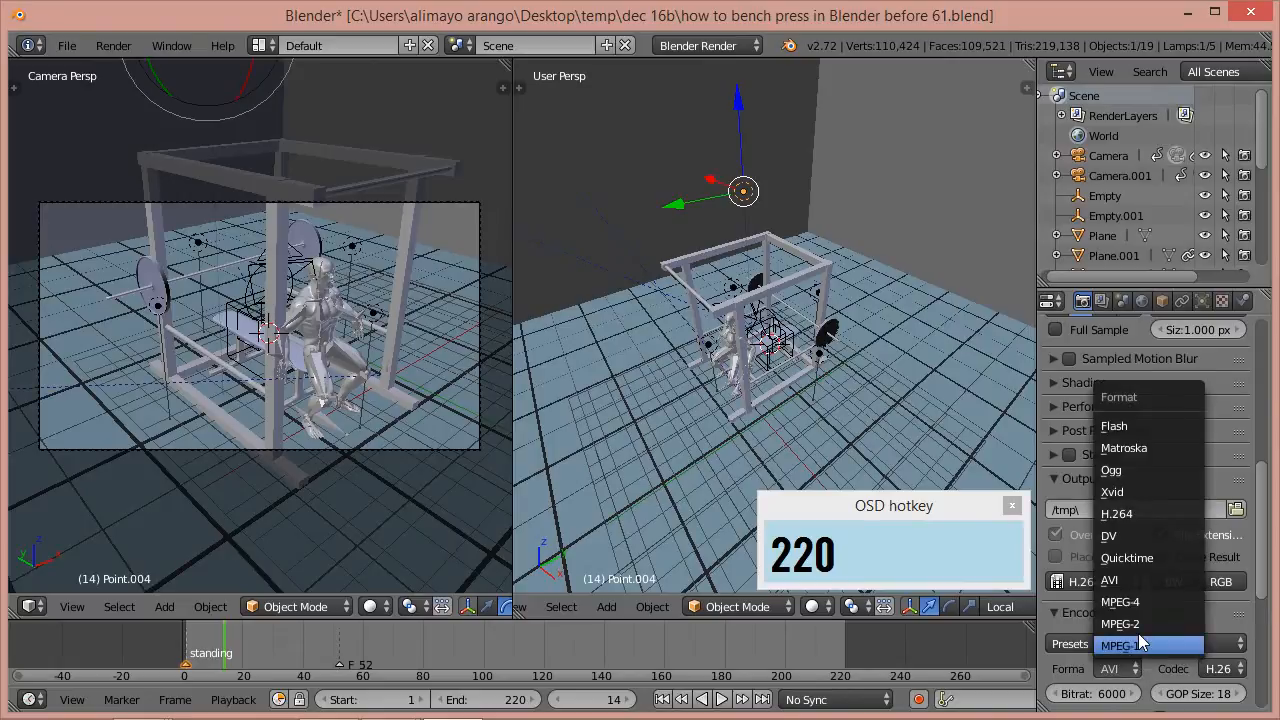
click(1145, 603)
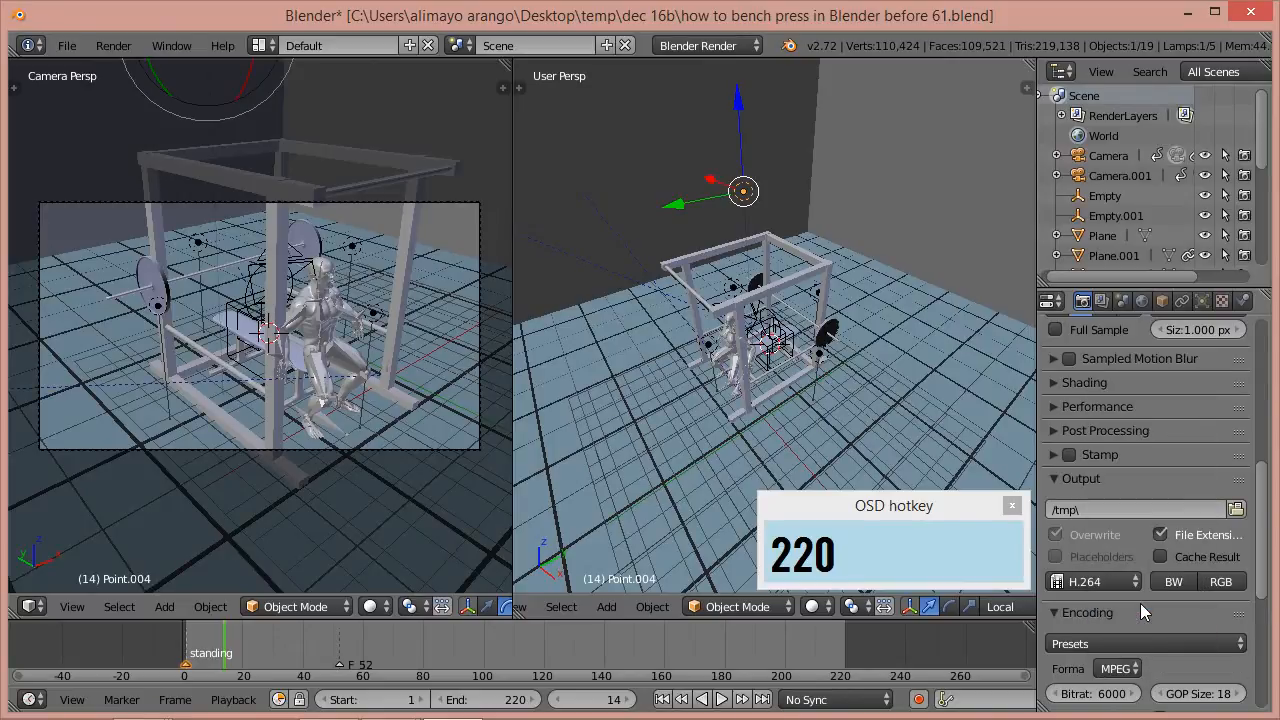
- Browse for the render output path and create a folder named "video output b" inside the dec 16b folder
click(1236, 510)
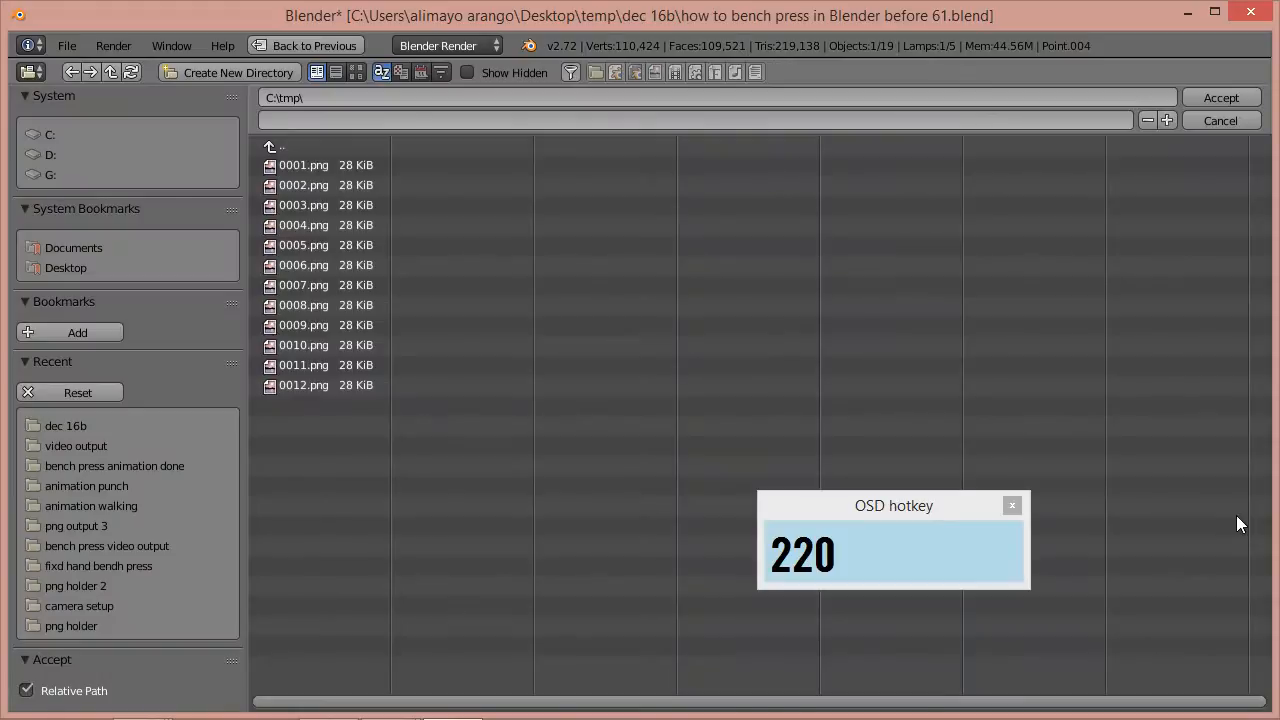
click(82, 427)
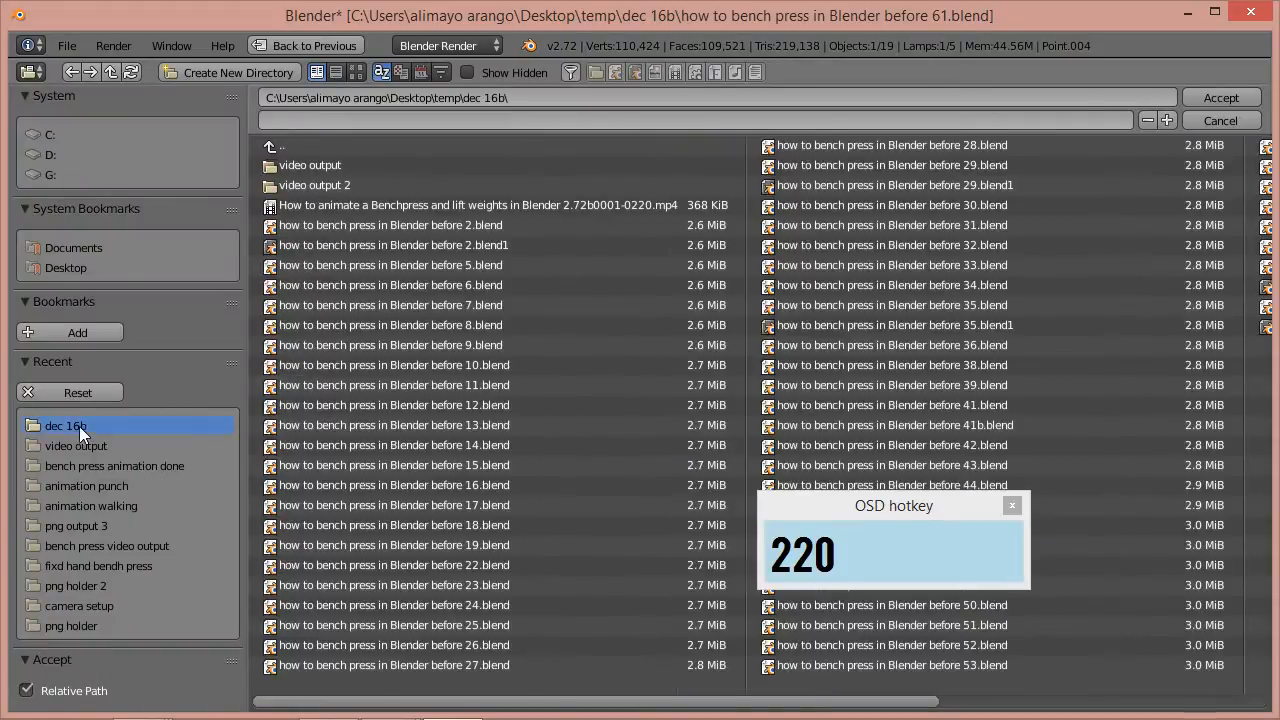
click(237, 75)
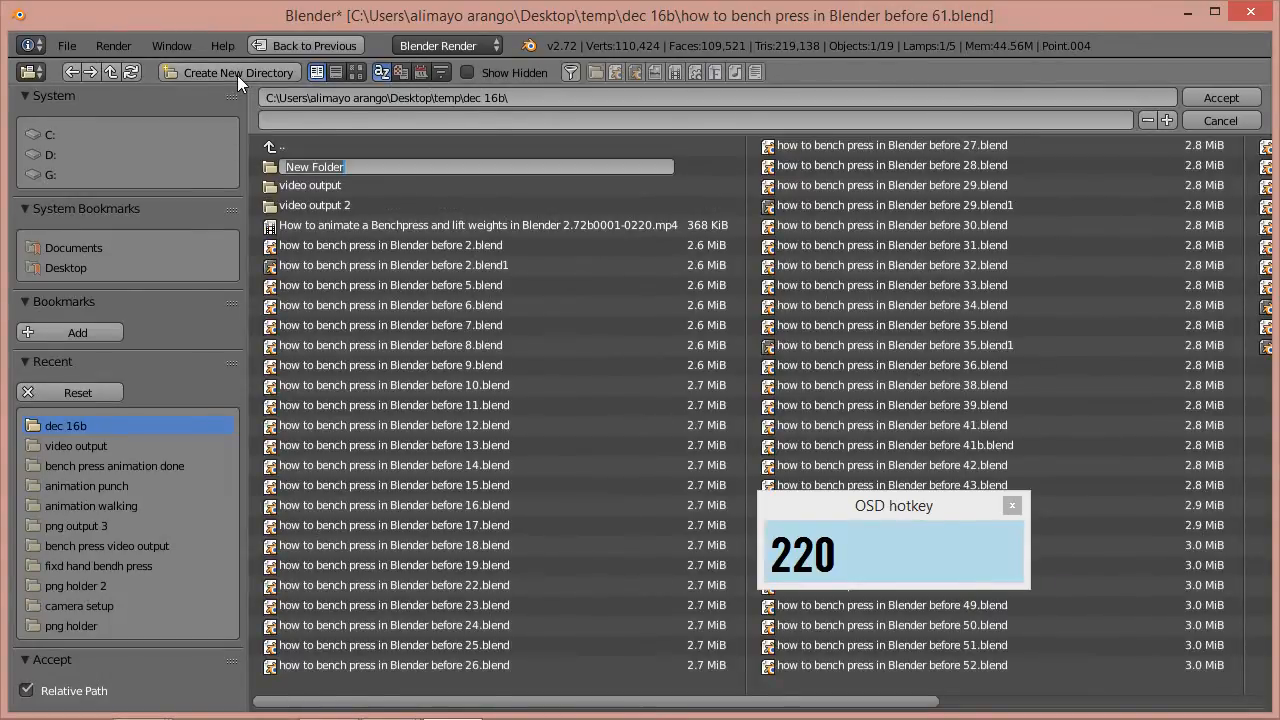
text(video)
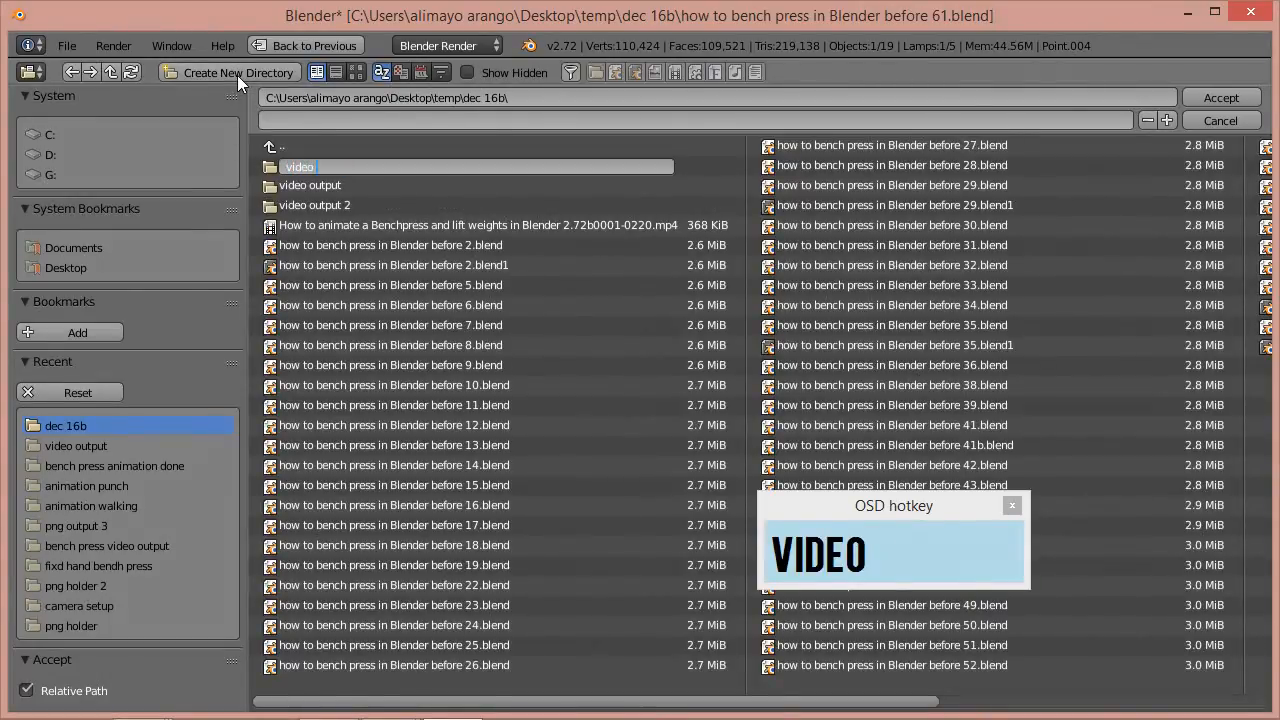
text( output b)
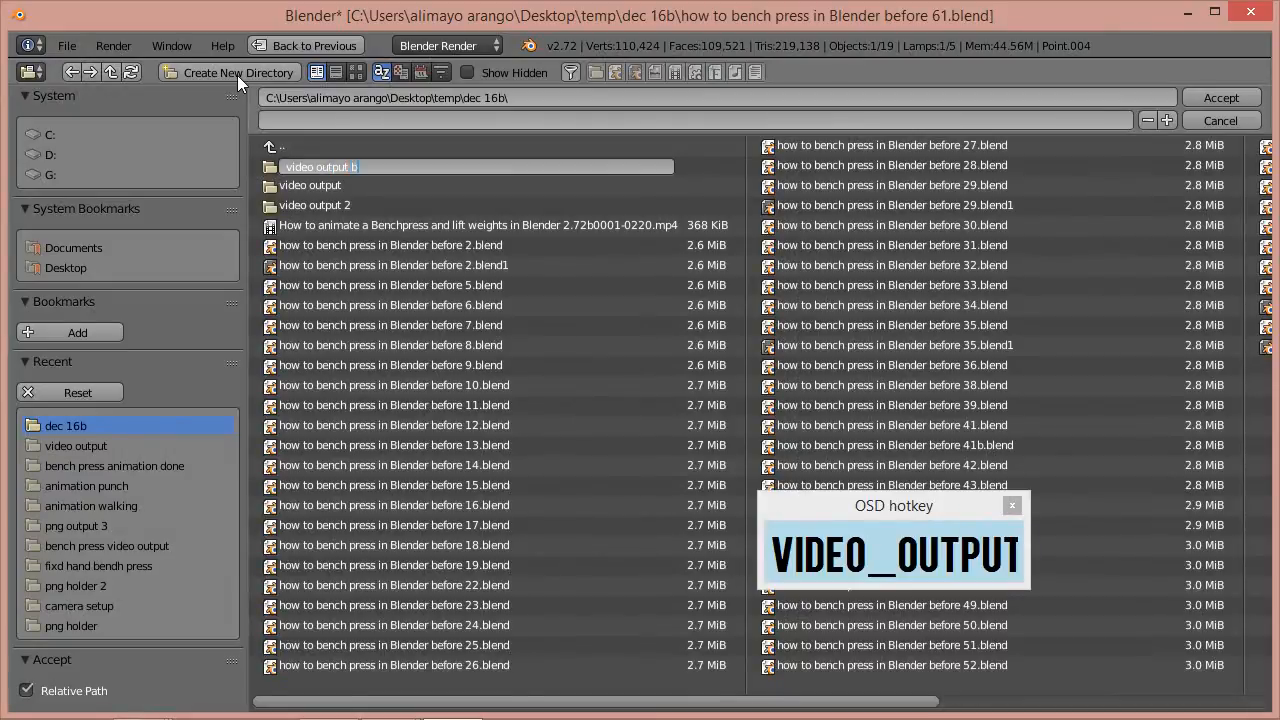
key(Return)
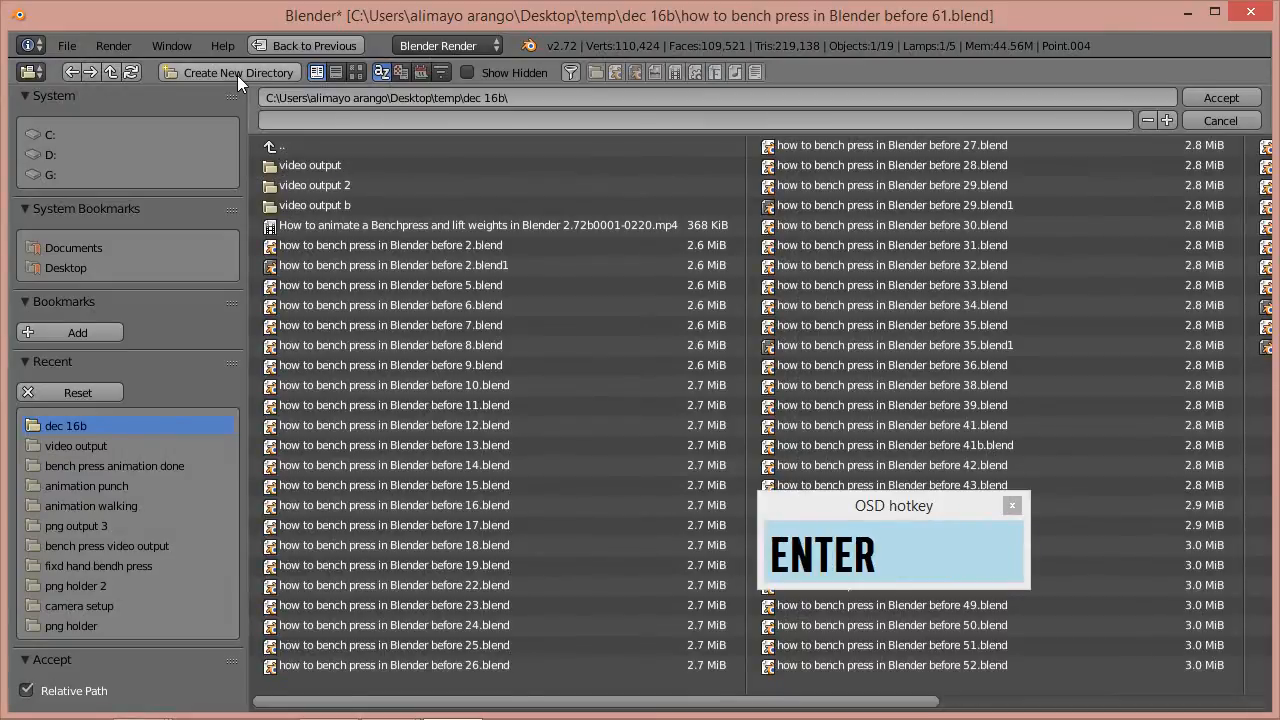
- Set the render output to "How to animate a Bench press and lift weights in Blender 2.72b" inside the "video output b" folder
click(337, 206)
click(345, 120)
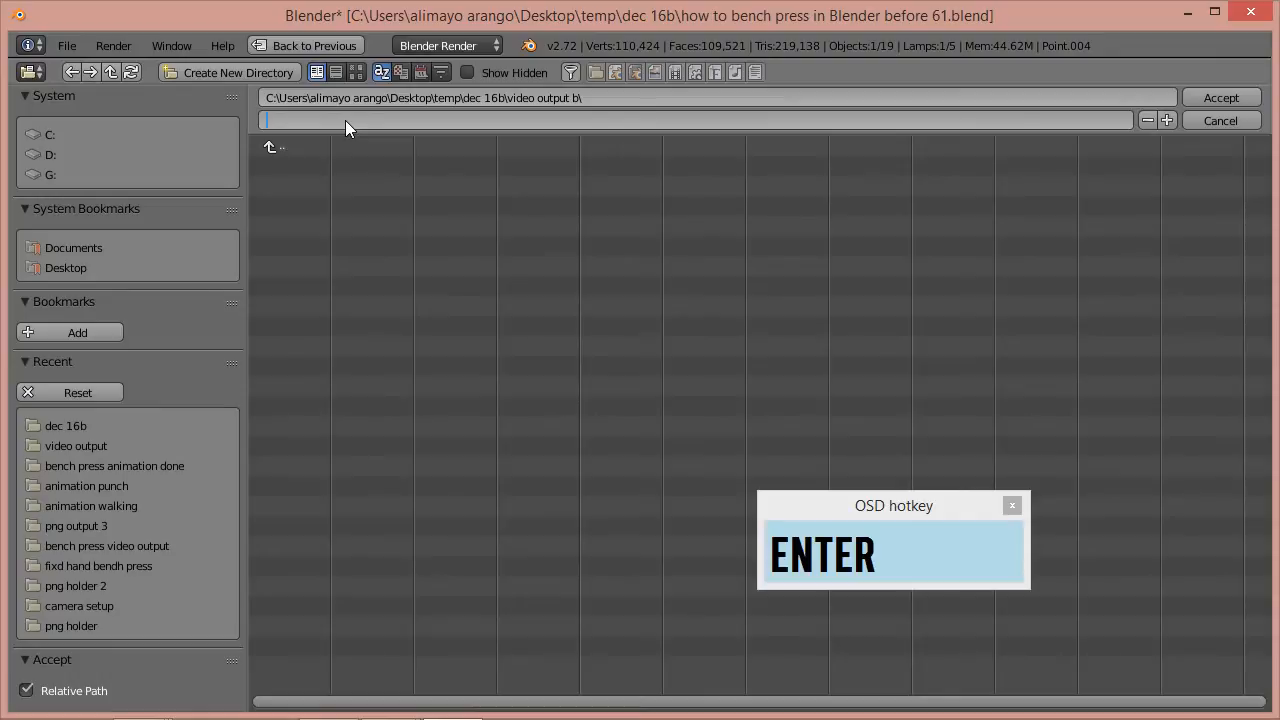
text(How to )
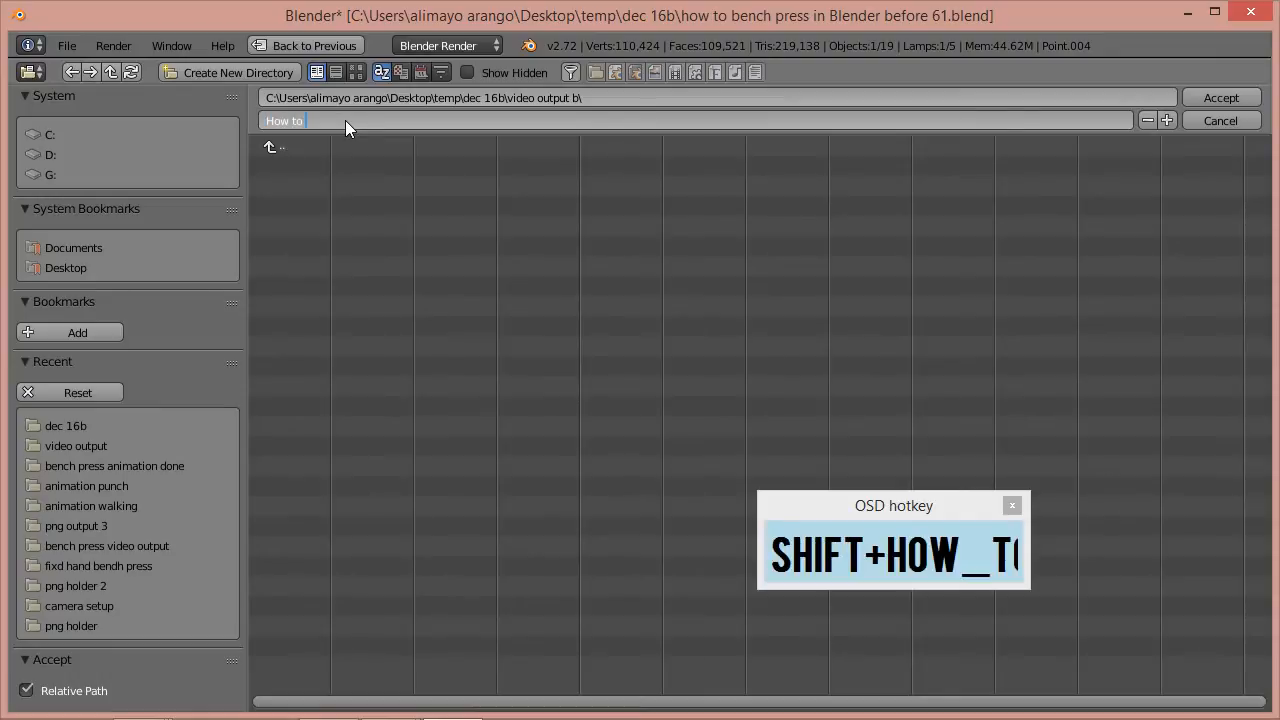
text(animate a Bench pr)
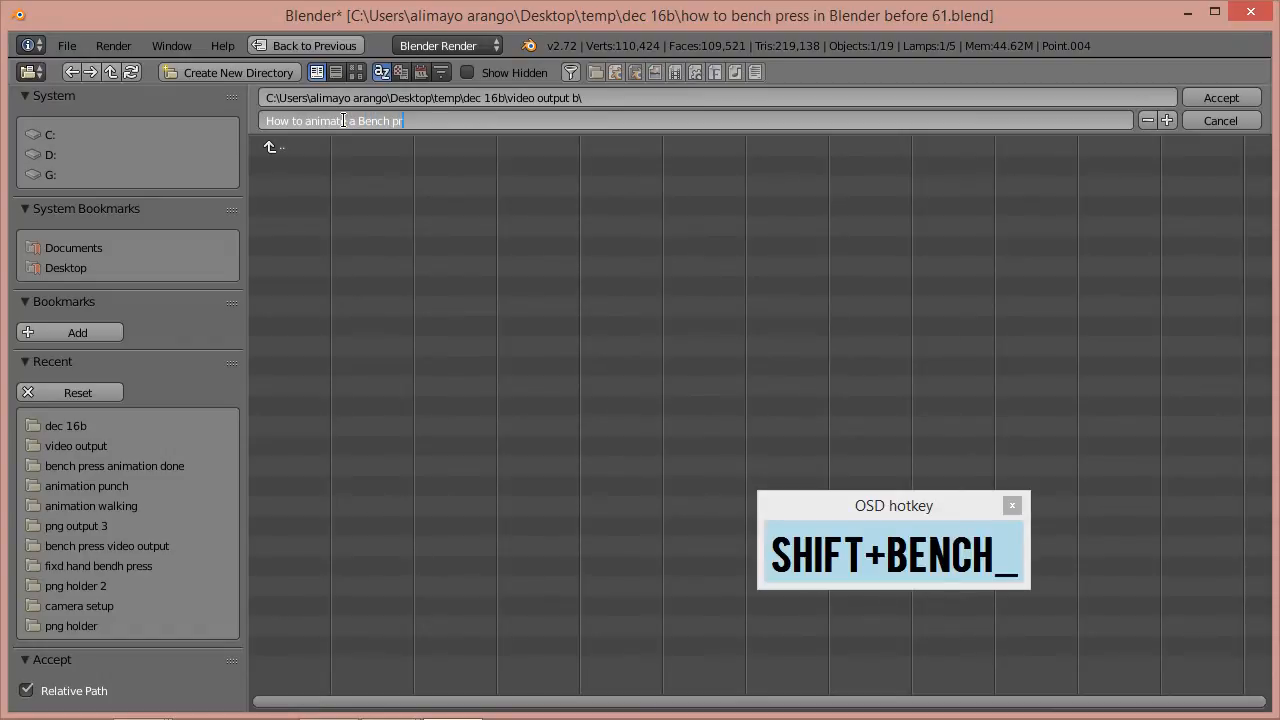
text(ess and lift)
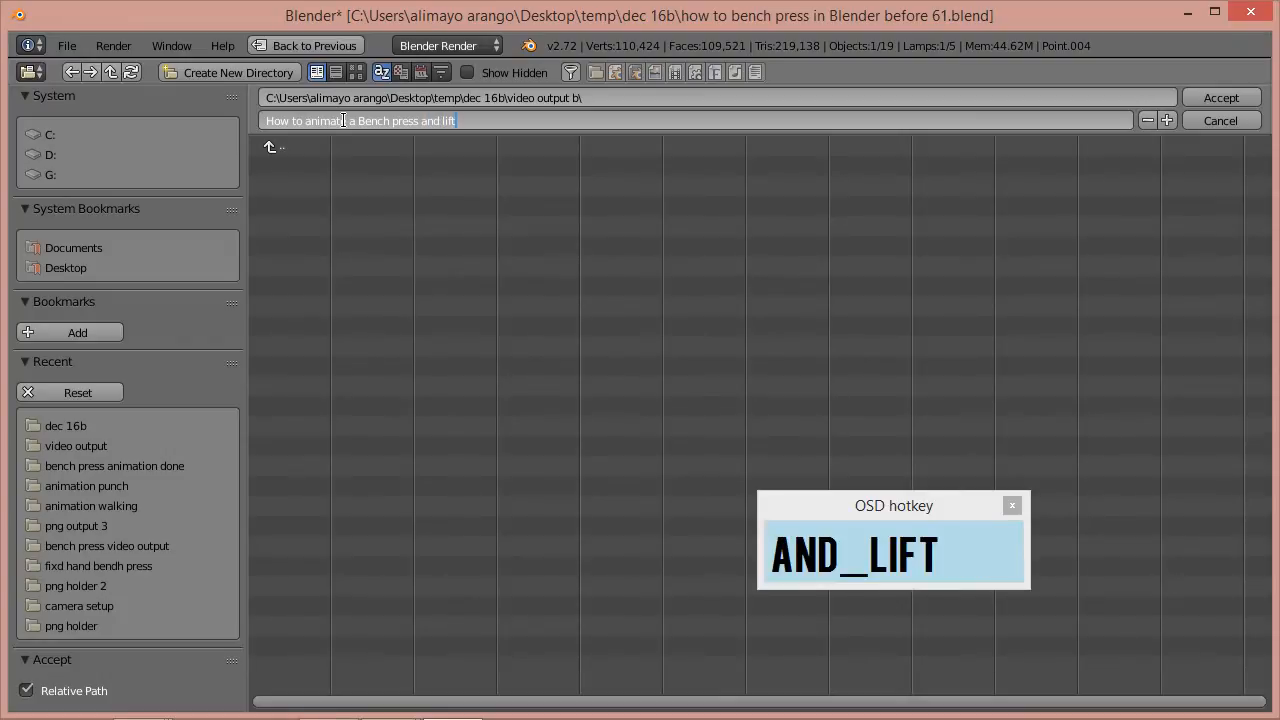
text( wei)
key(BackSpace)
text(eights in B)
key(BackSpace)
text(Bo)
key(BackSpace)
text(len)
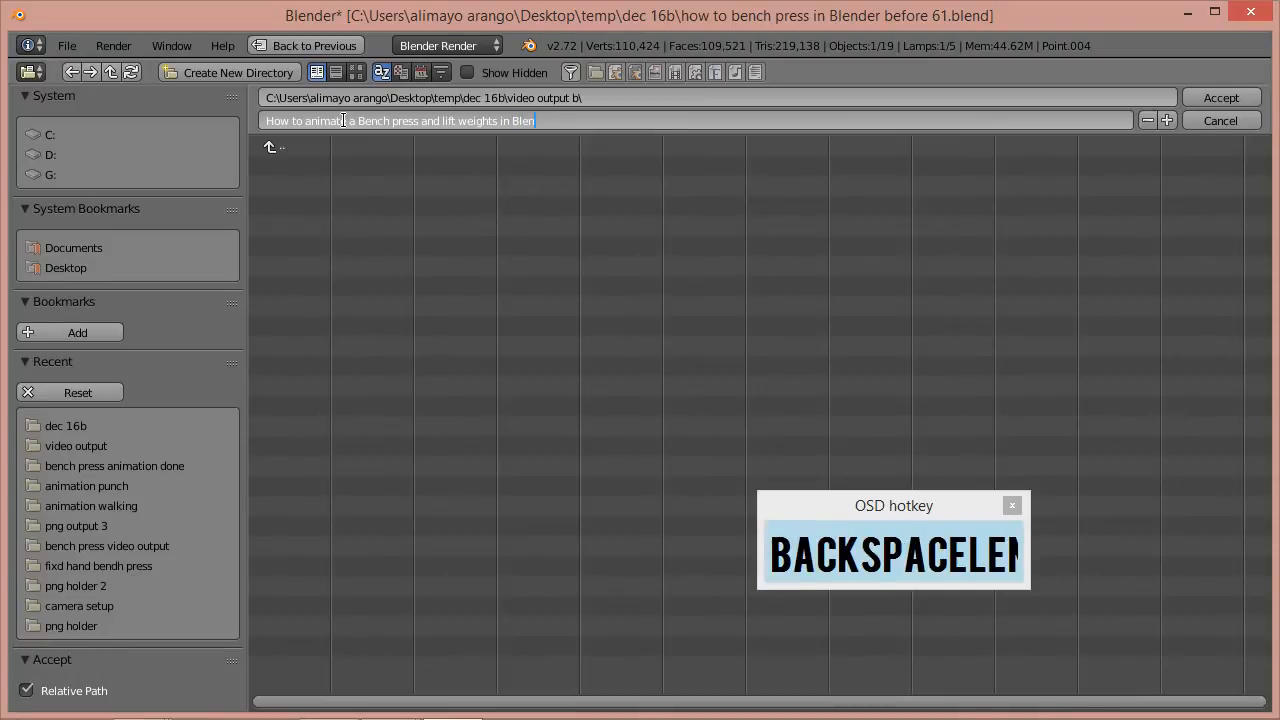
text(der 2.72b)
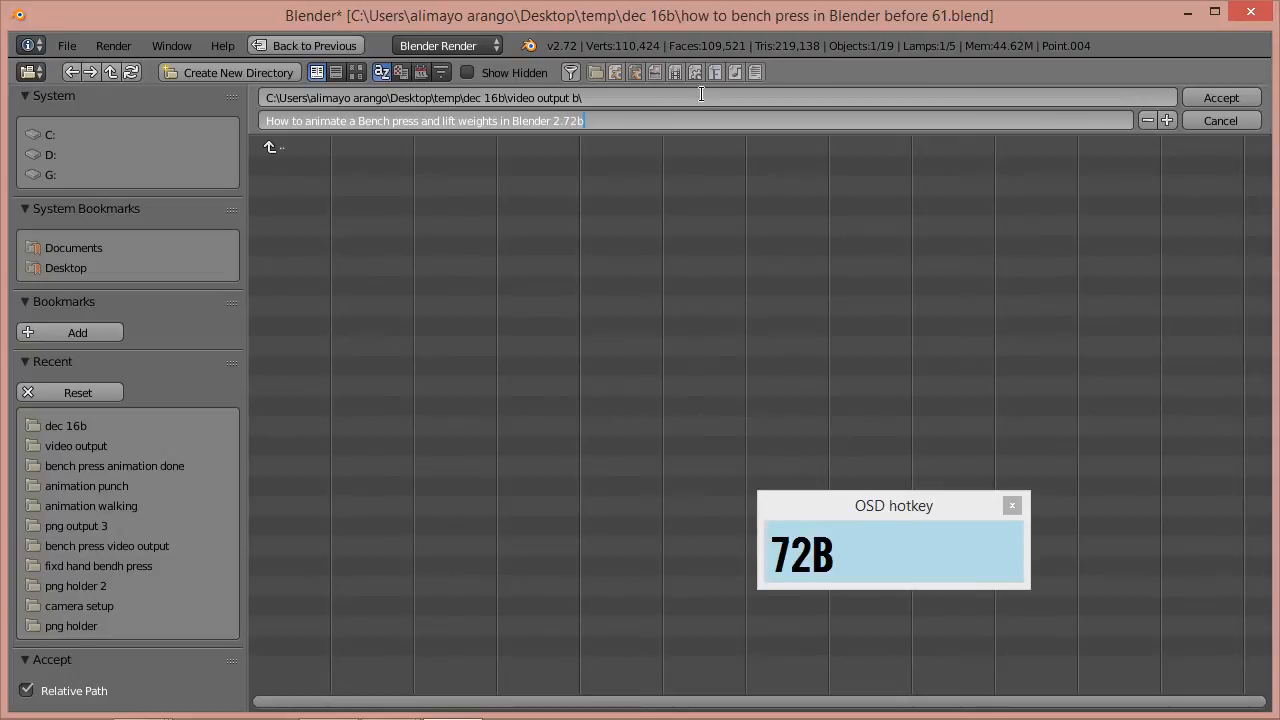
click(1220, 97)
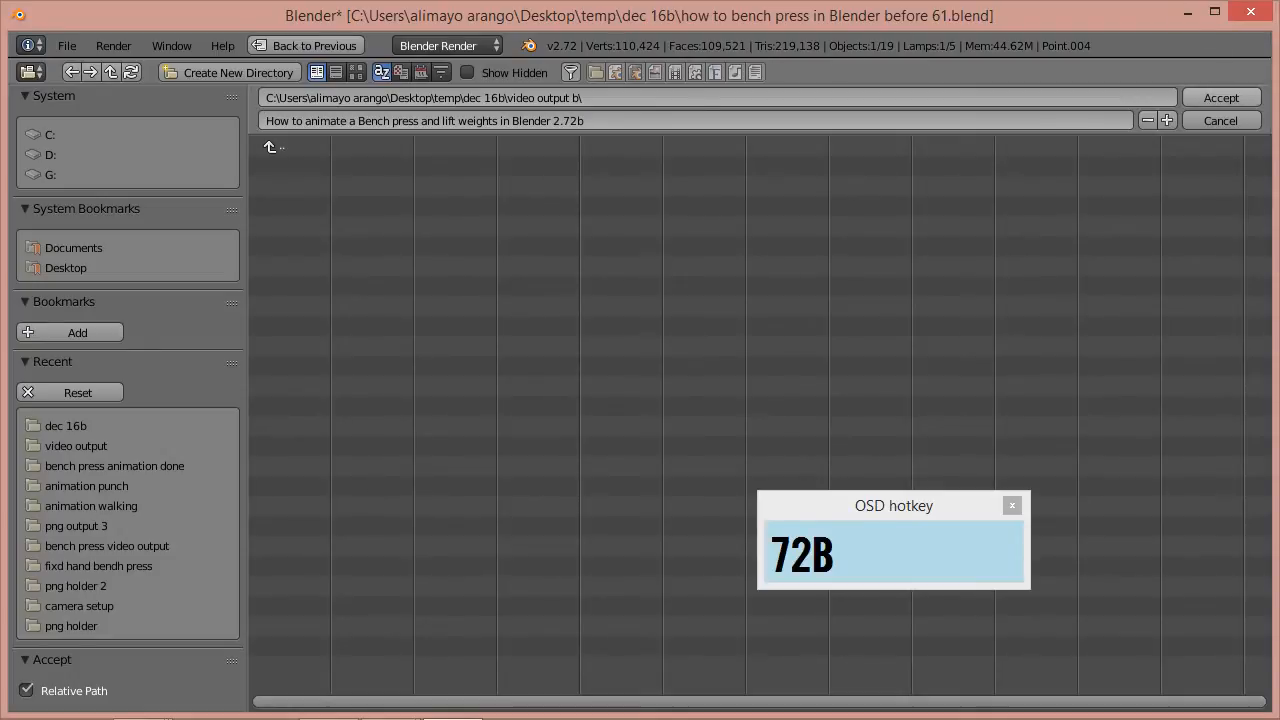
click(1220, 97)
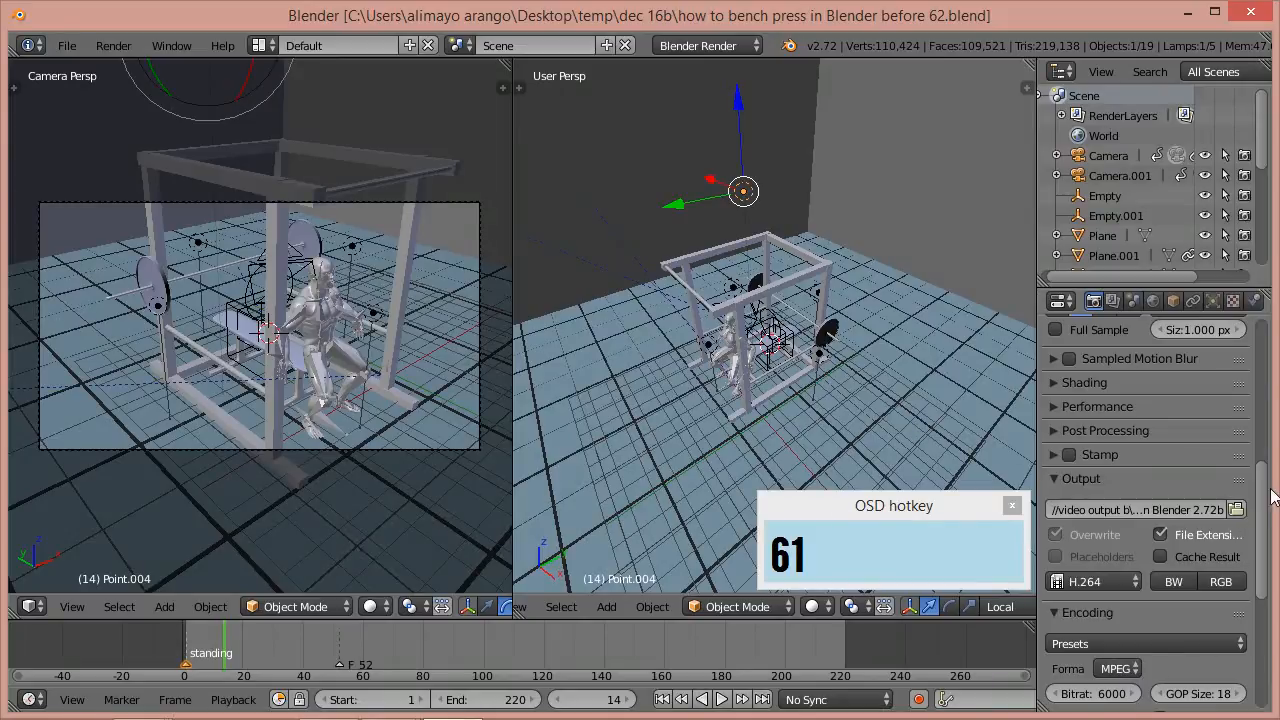
- Set the render display to New Window and start rendering the animation
drag(1266, 490, 1272, 350)
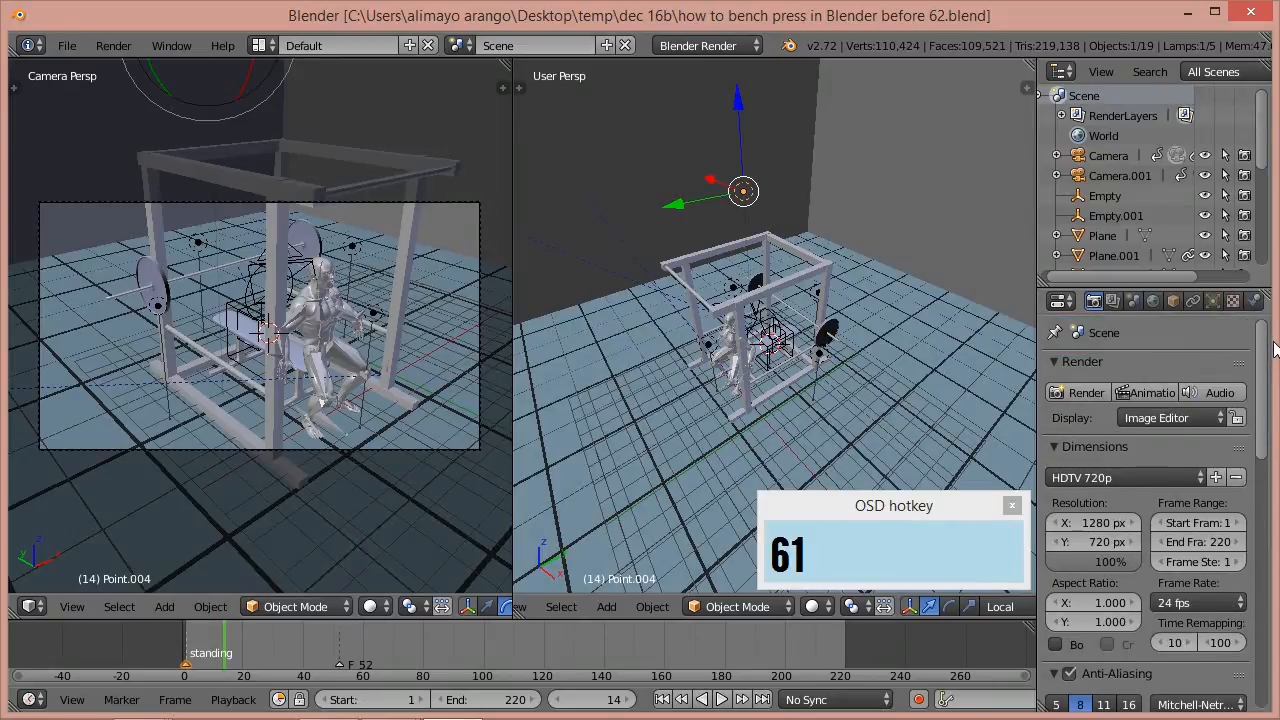
click(1182, 421)
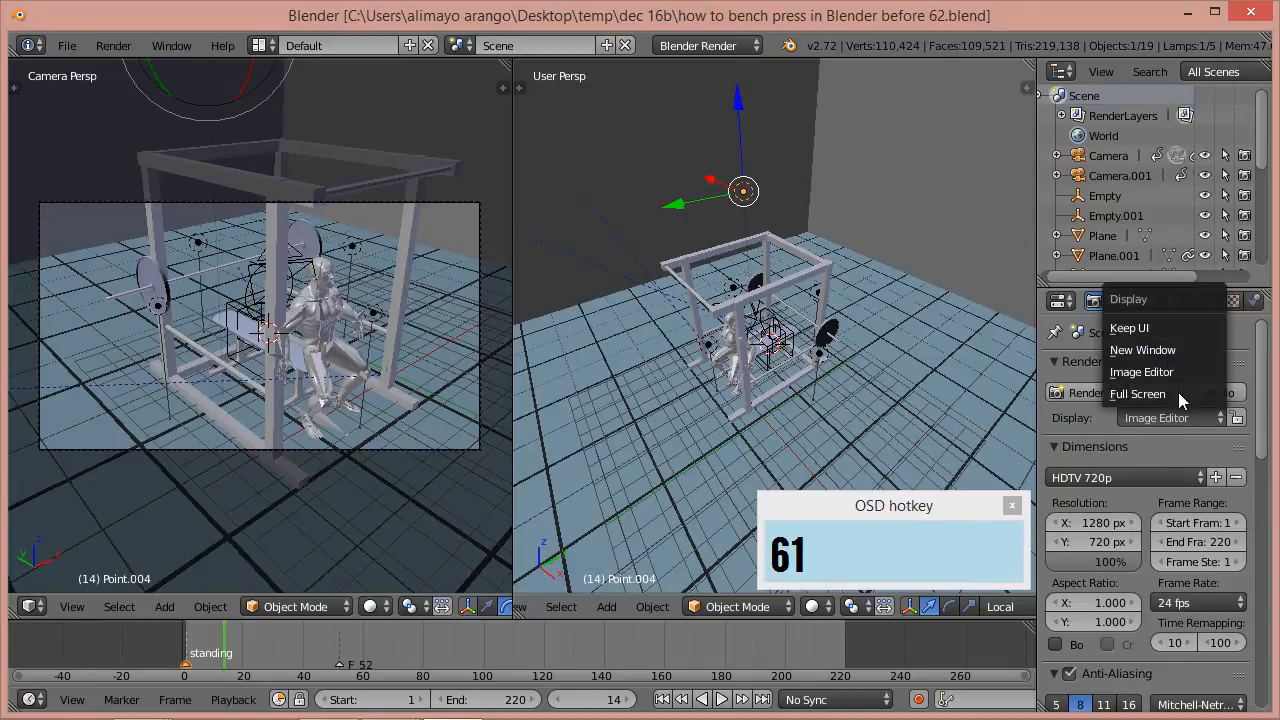
click(1167, 354)
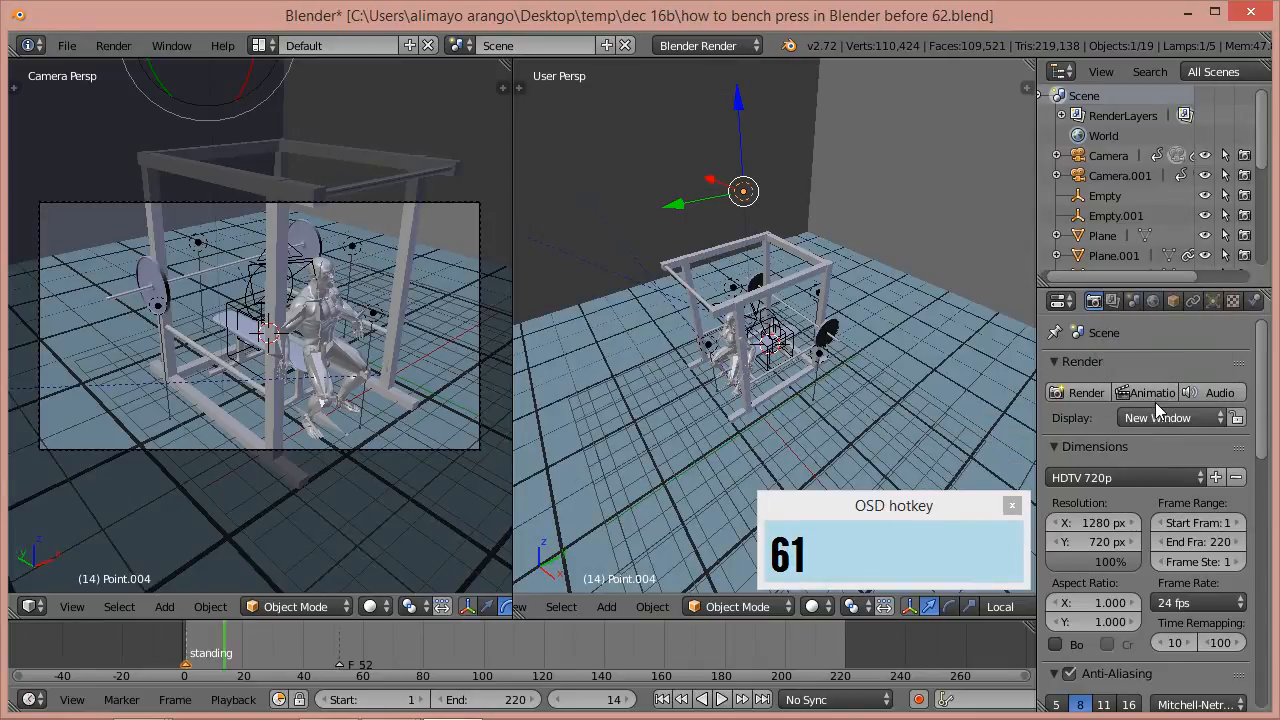
click(1150, 393)
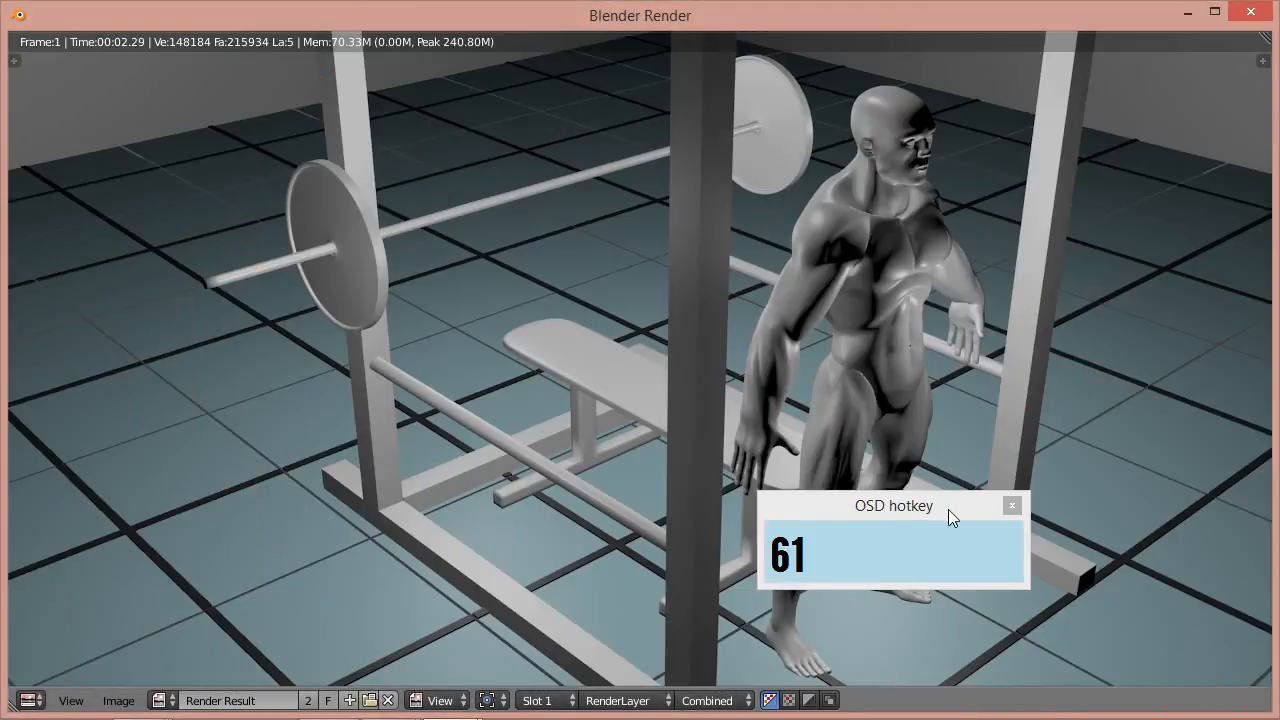
click(948, 509)
drag(948, 509, 1173, 615)
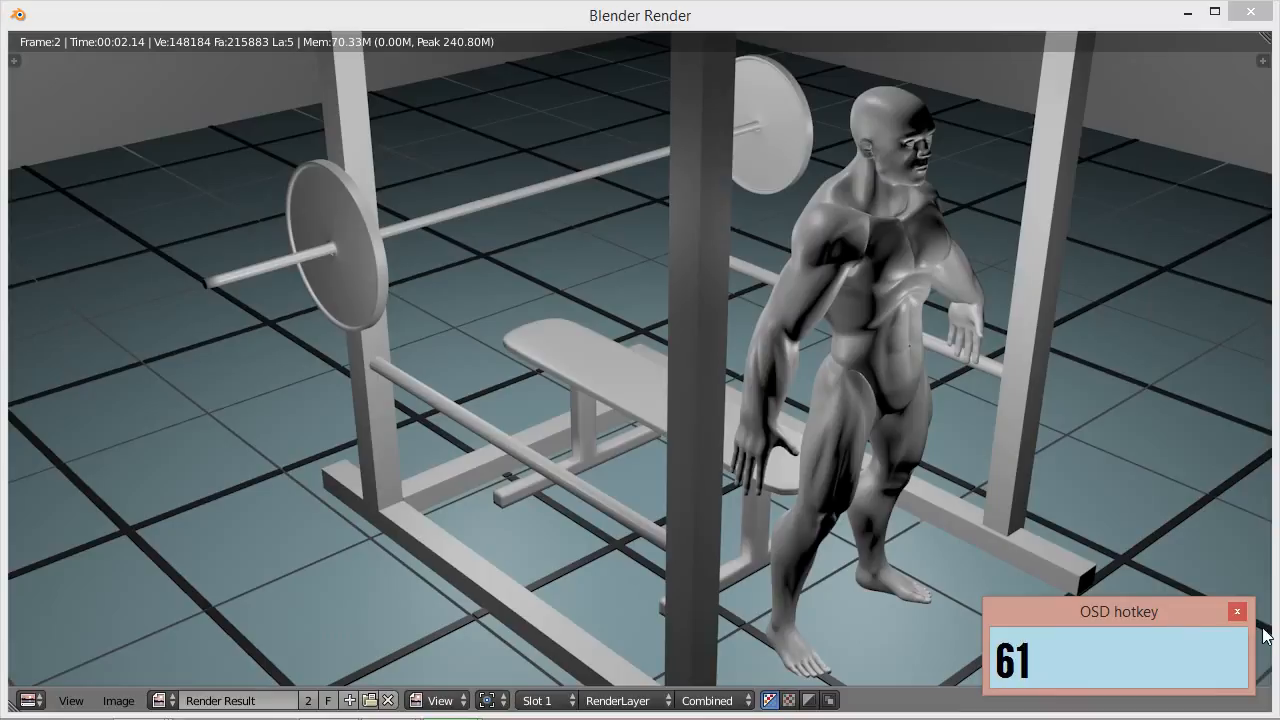